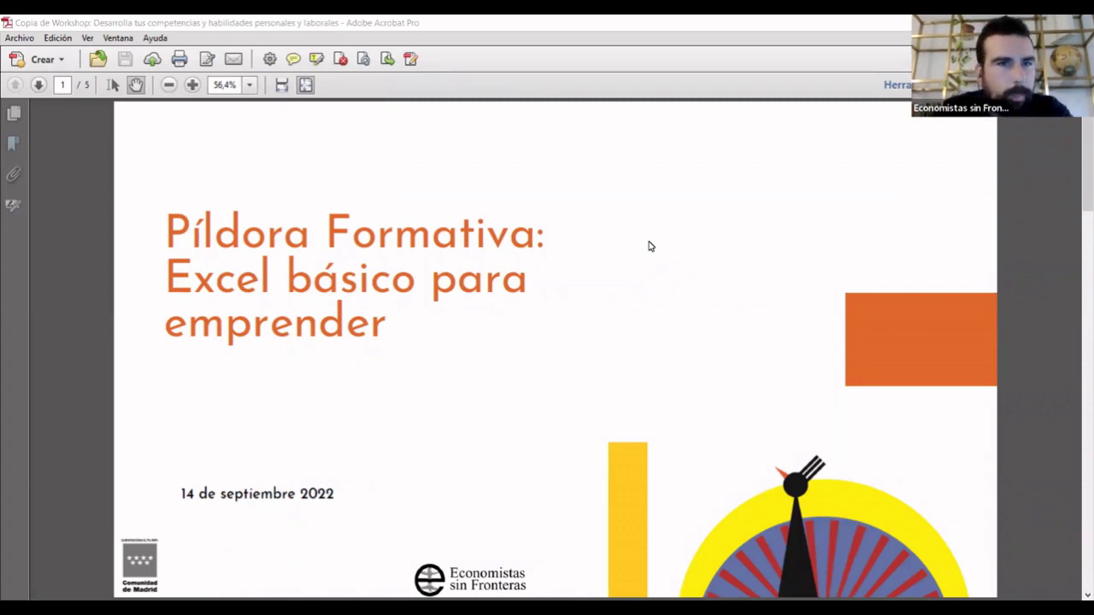
Go to page 2 of the workshop PDF, the índice slide listing the Excel topics.
key("Right")
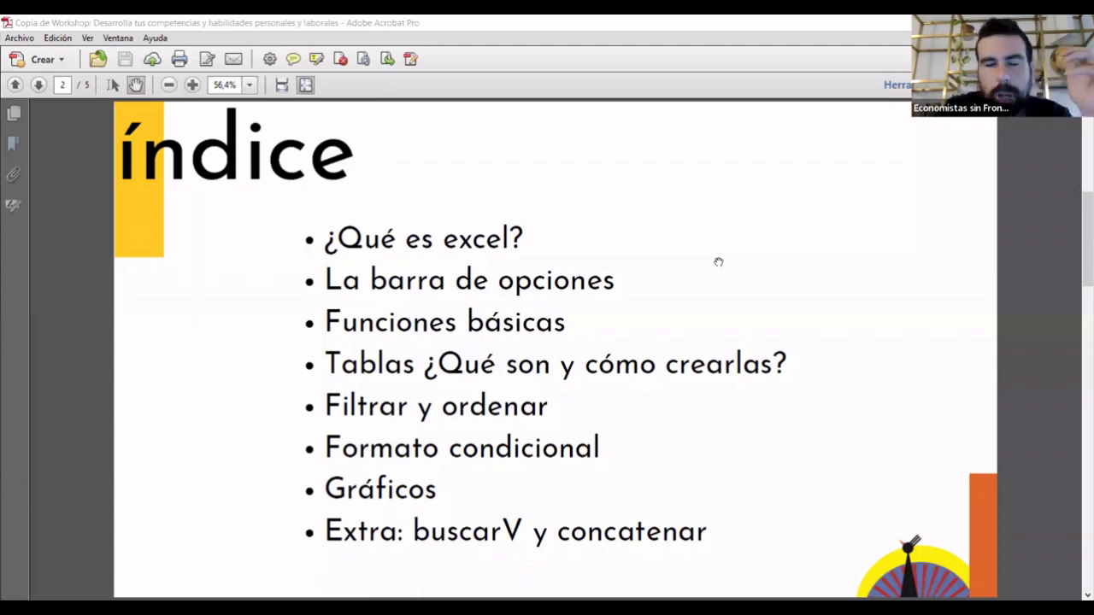
Move on to page 3, the slide defining what Excel is.
key("Right")
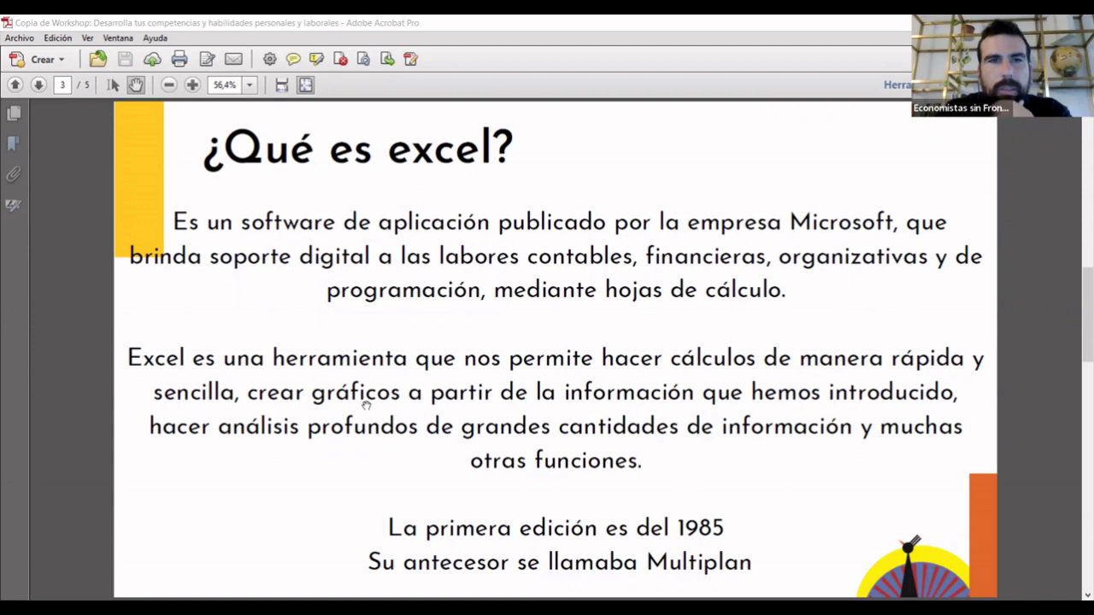
Advance the PDF to page 4, Vamos con la práctica.
key("Page_Down")
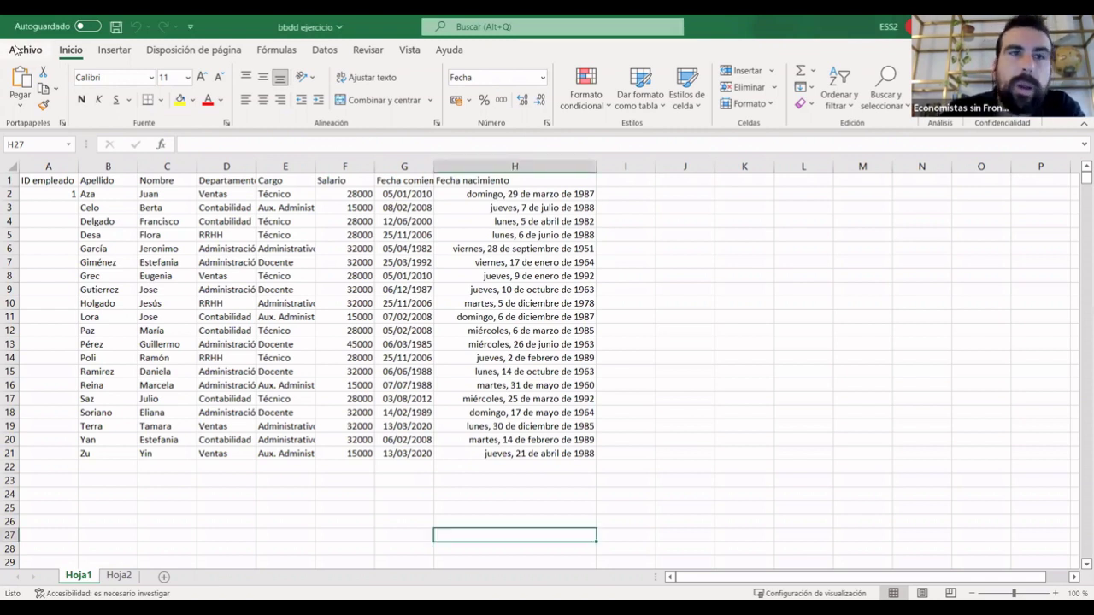
left_click(16, 49)
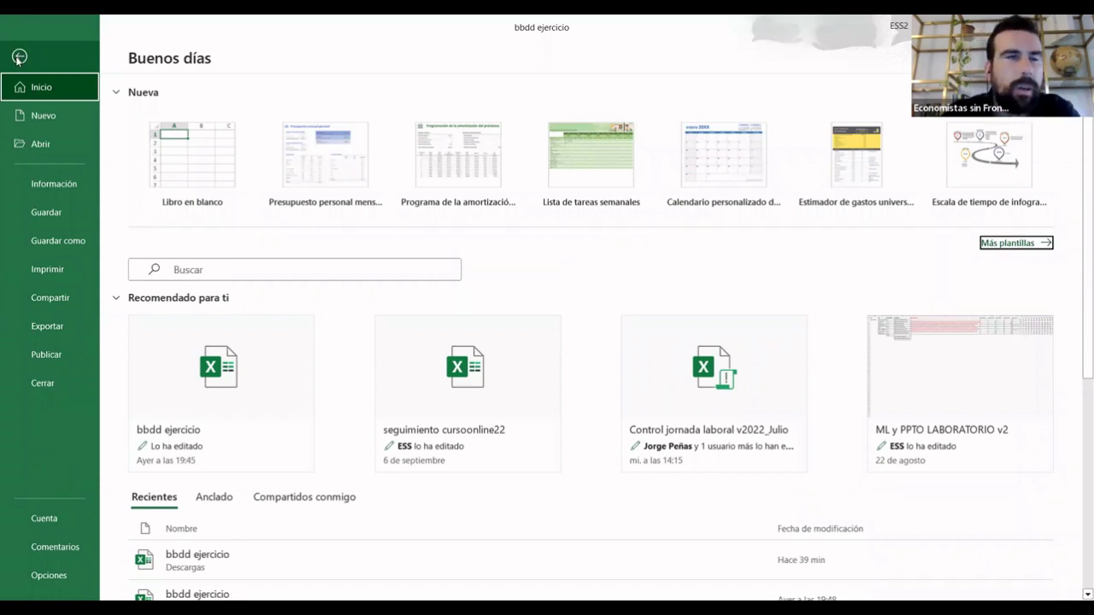
left_click(19, 57)
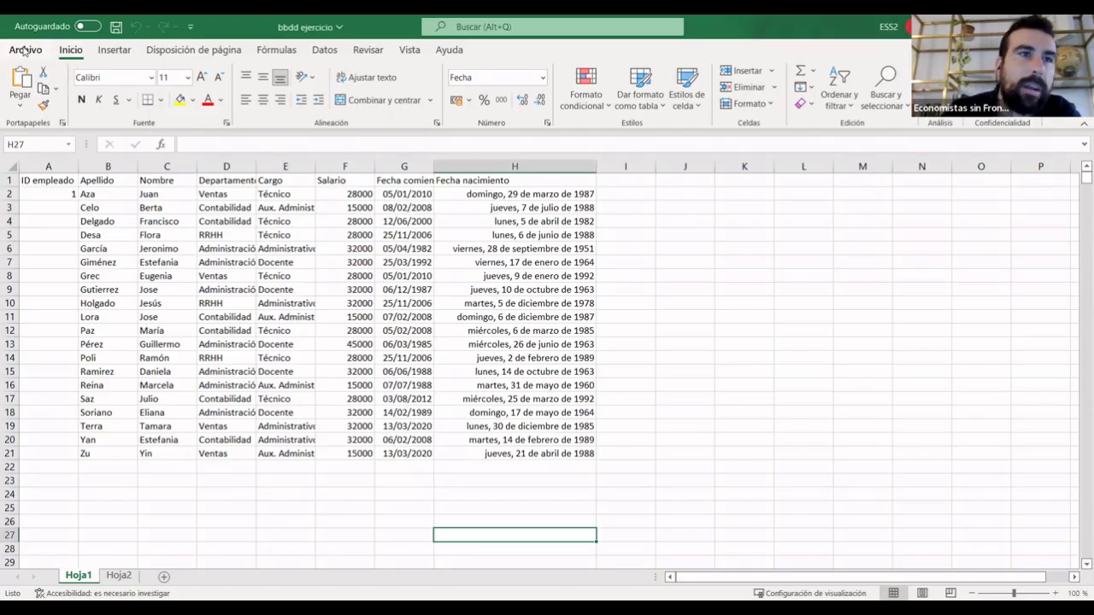
left_click(26, 51)
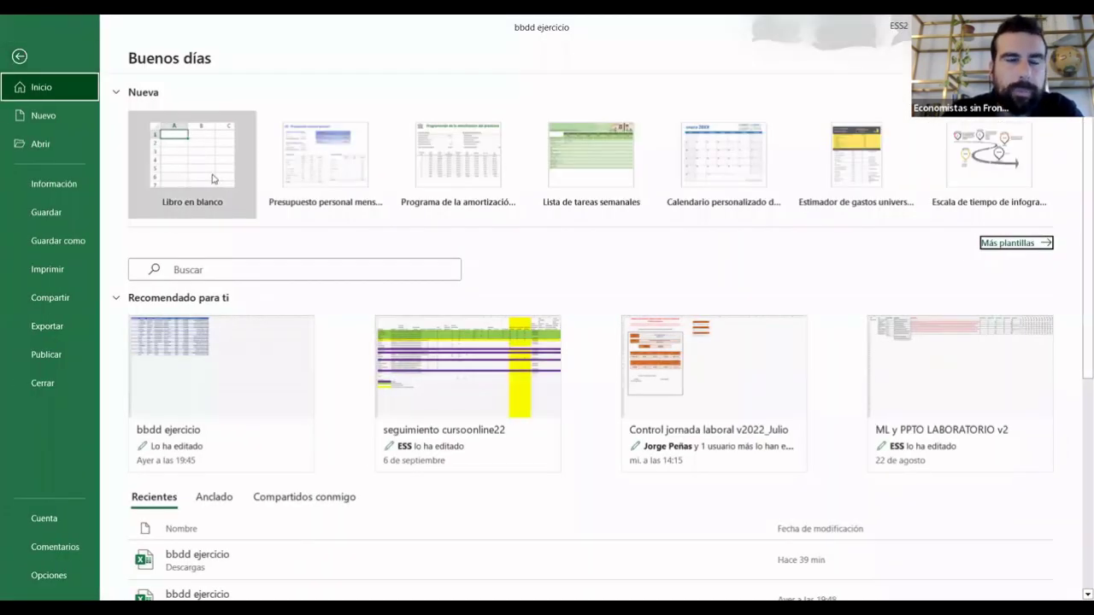
key("Escape")
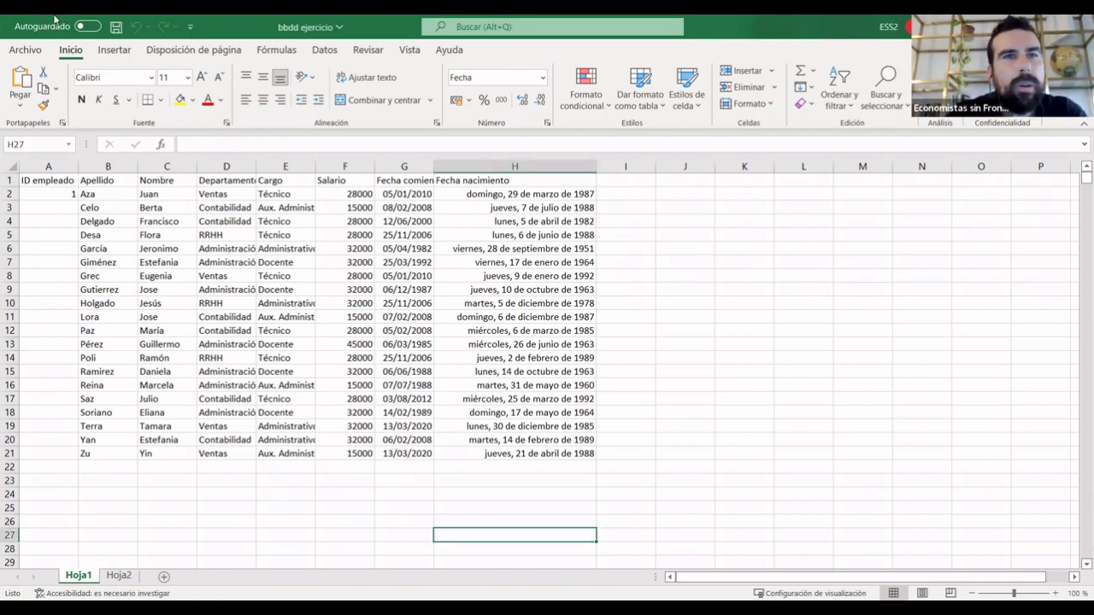
left_click(26, 50)
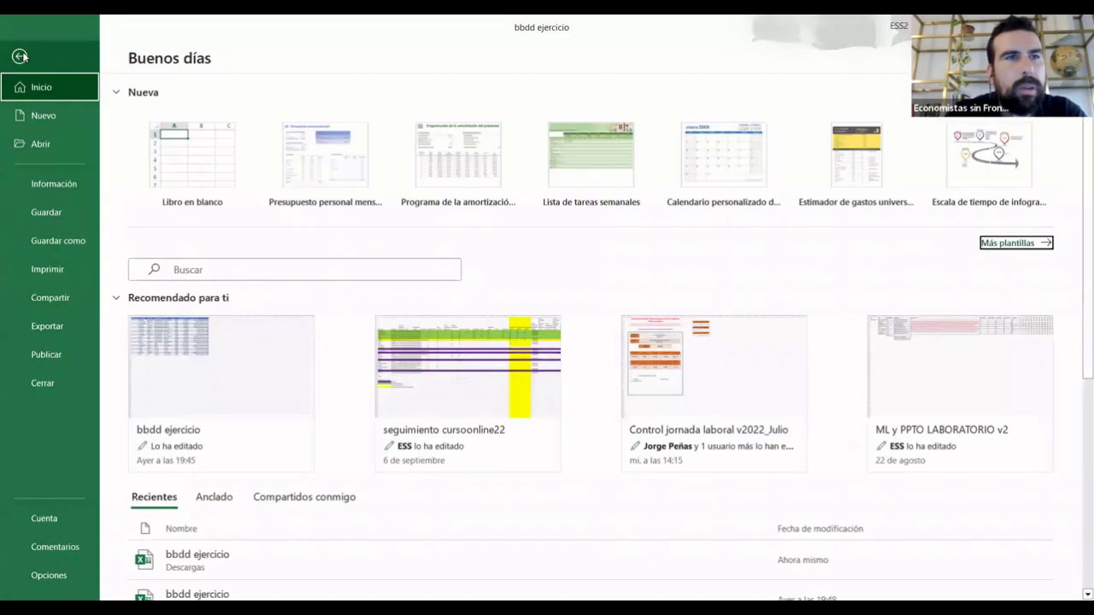
left_click(20, 55)
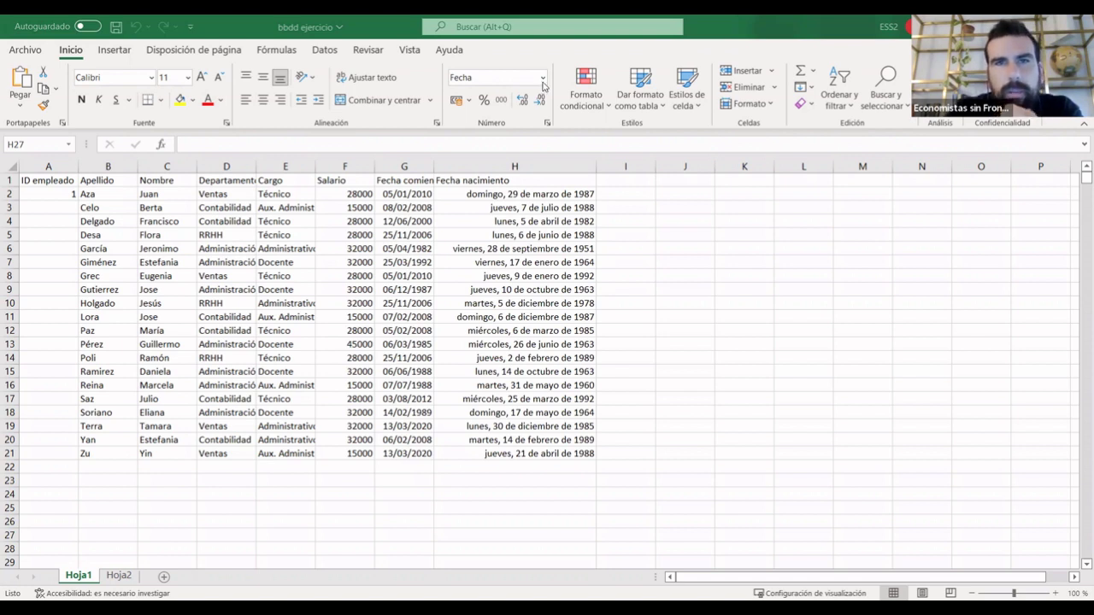
Autofit column D so department names like Administración display in full.
left_click(542, 81)
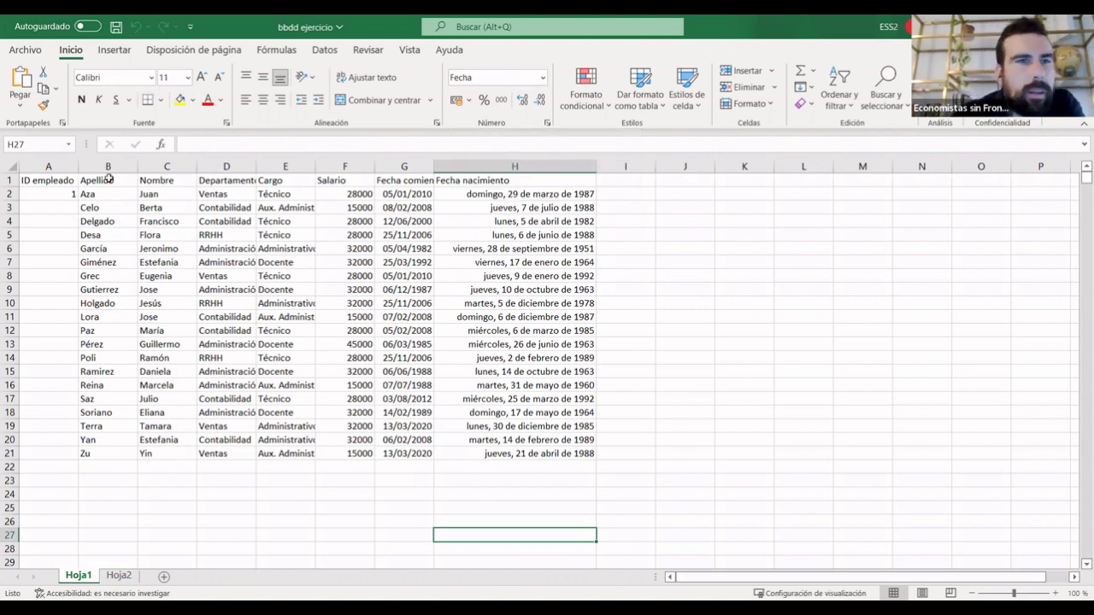
double_click(255, 166)
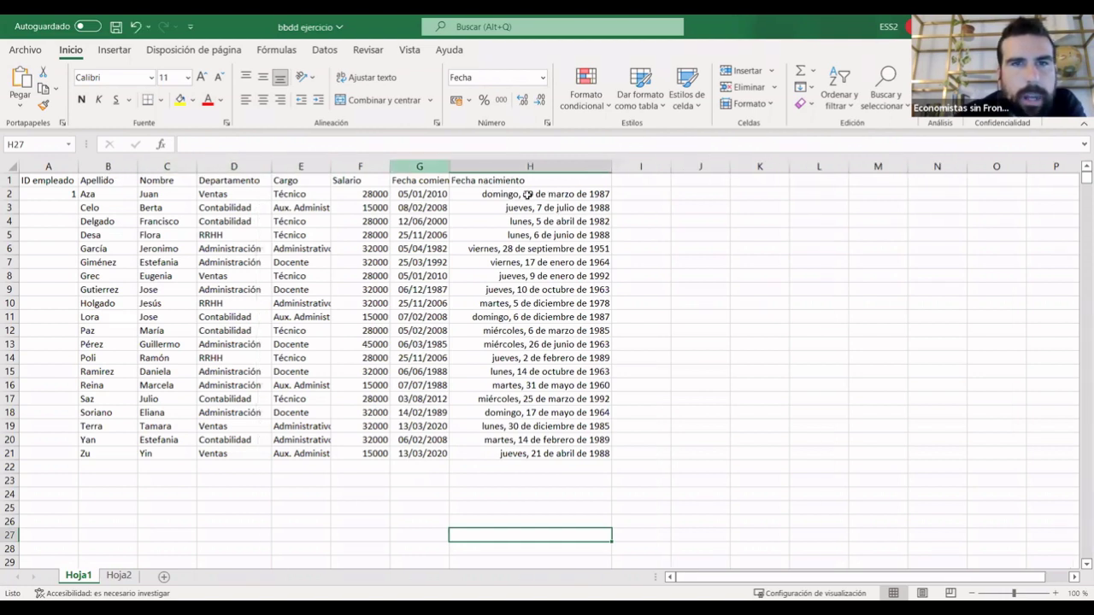
left_click(100, 177)
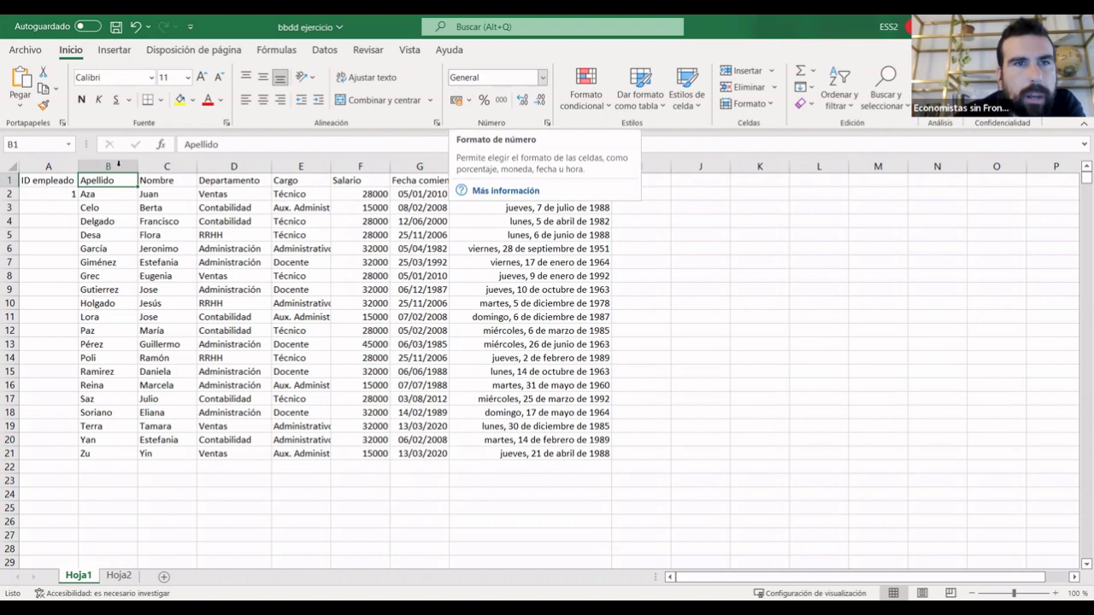
Inspect the number formats of the header cells from Nombre to Fecha nacimiento.
left_click(175, 179)
left_click(216, 180)
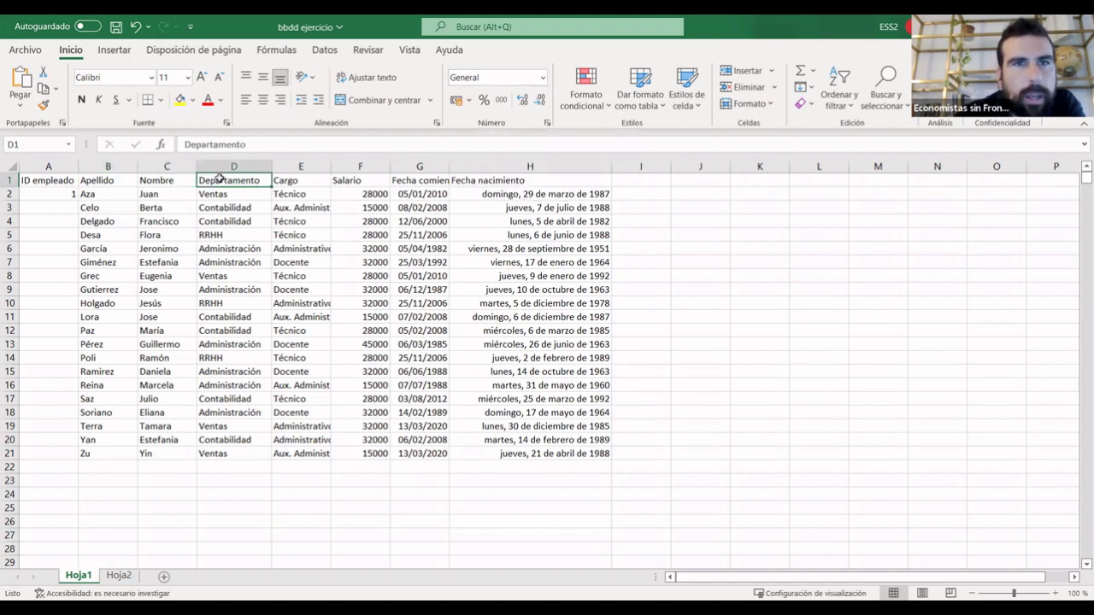
left_click(298, 180)
left_click(352, 179)
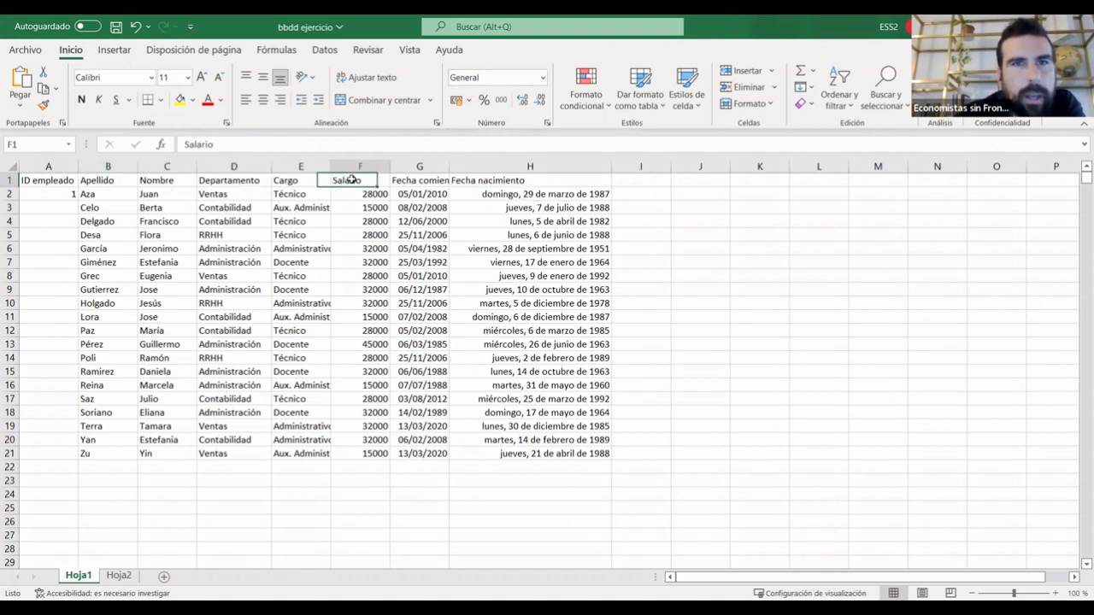
left_click(436, 180)
left_click(475, 179)
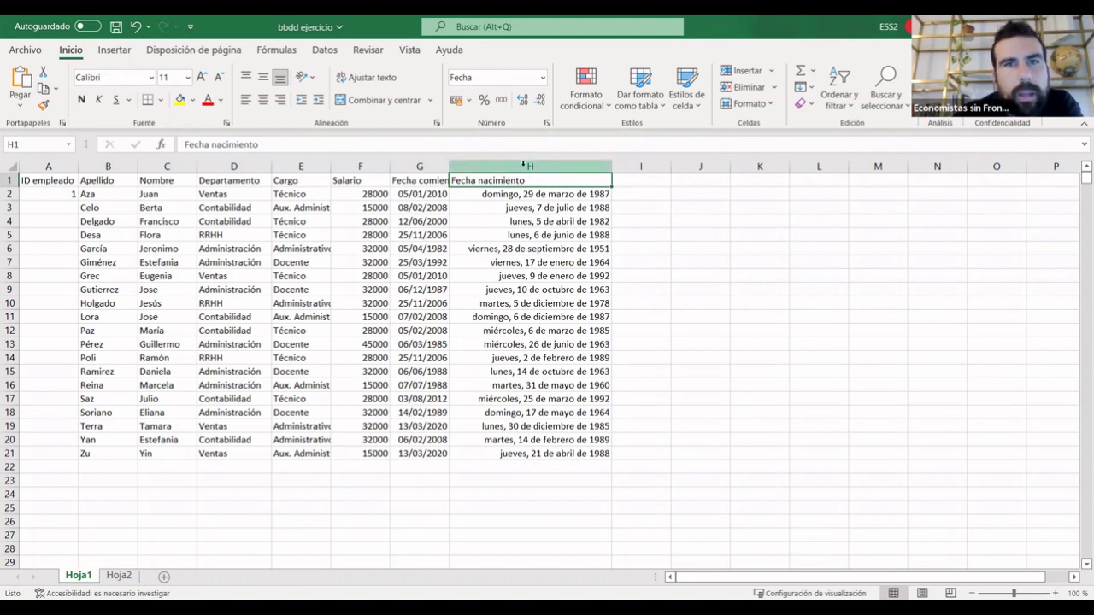
Give column H the Fecha corta format so birth dates read like 29/03/1987.
left_click(523, 165)
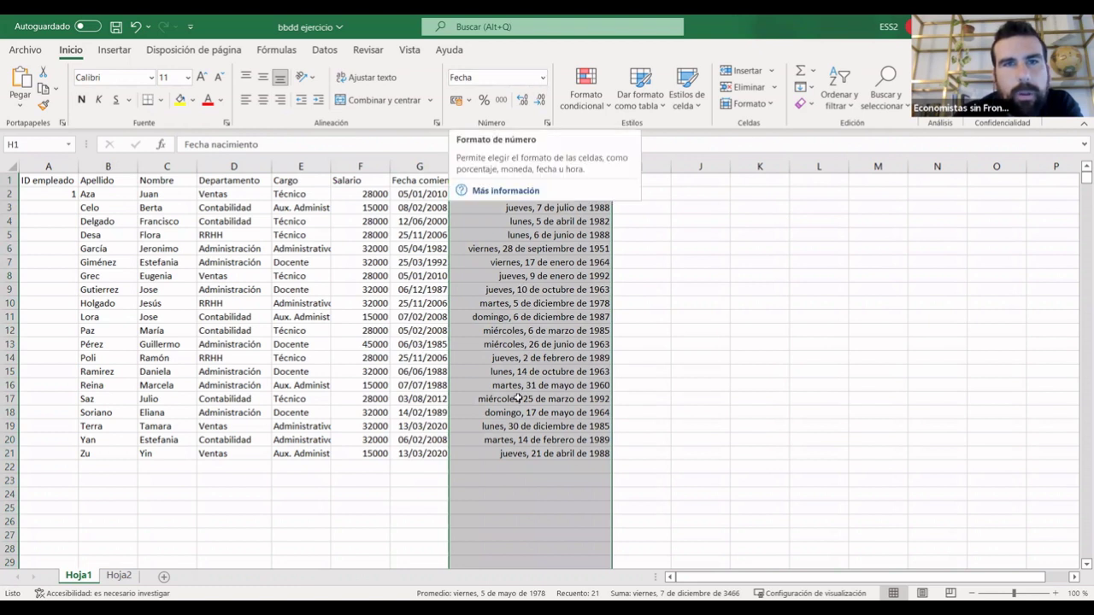
left_click(541, 79)
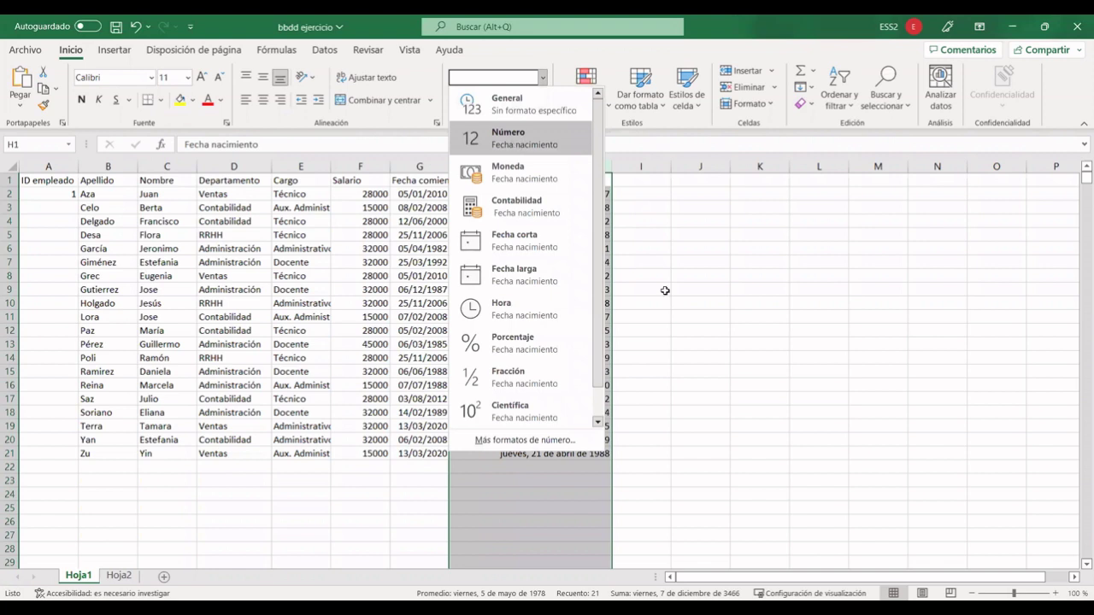
key("Return")
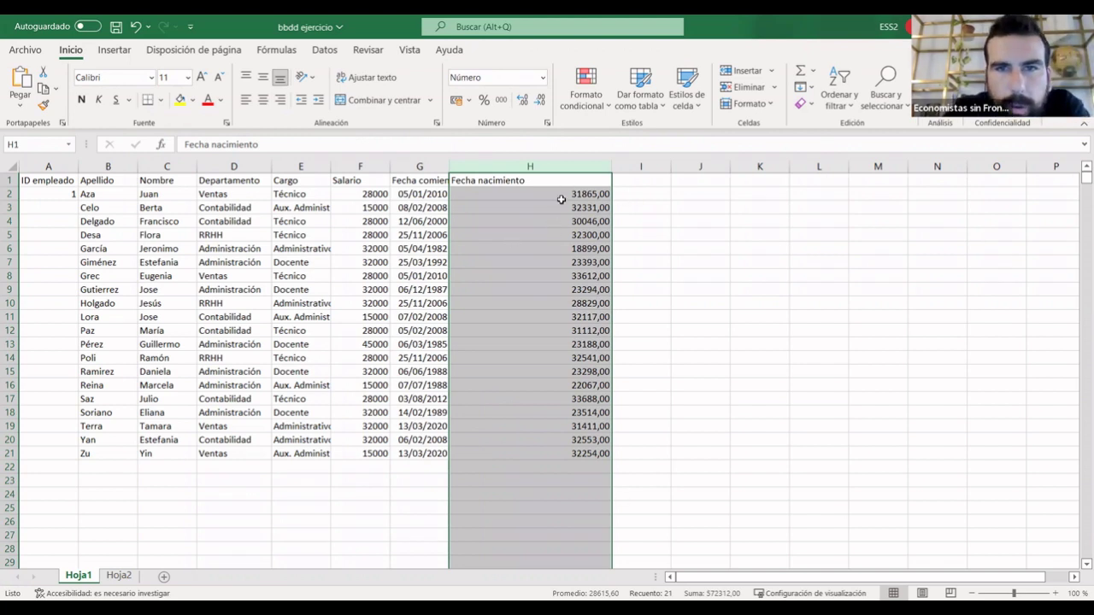
left_click(542, 78)
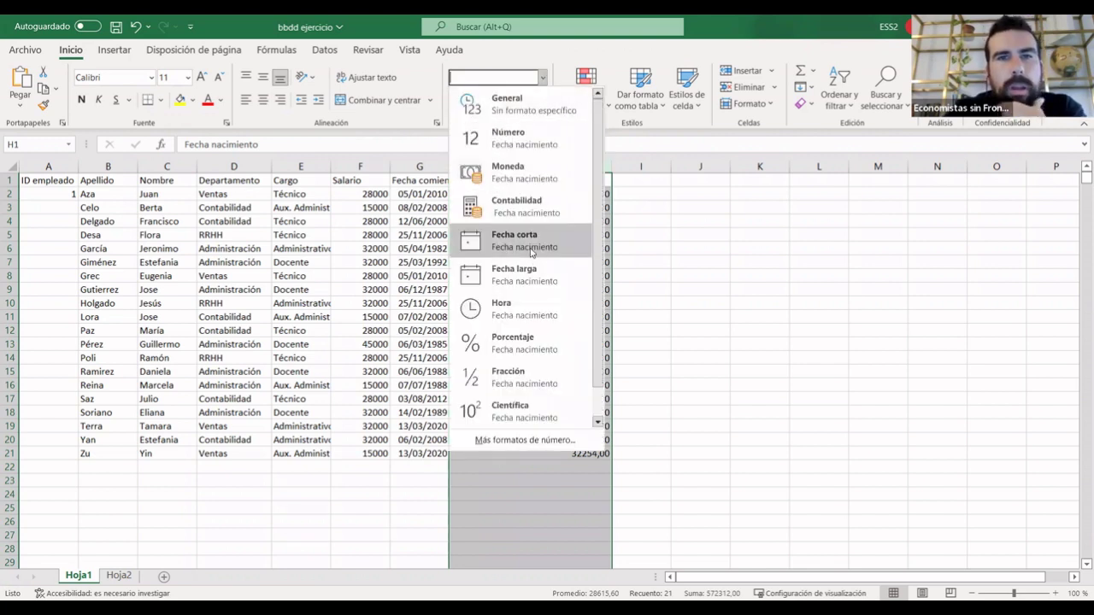
left_click(525, 268)
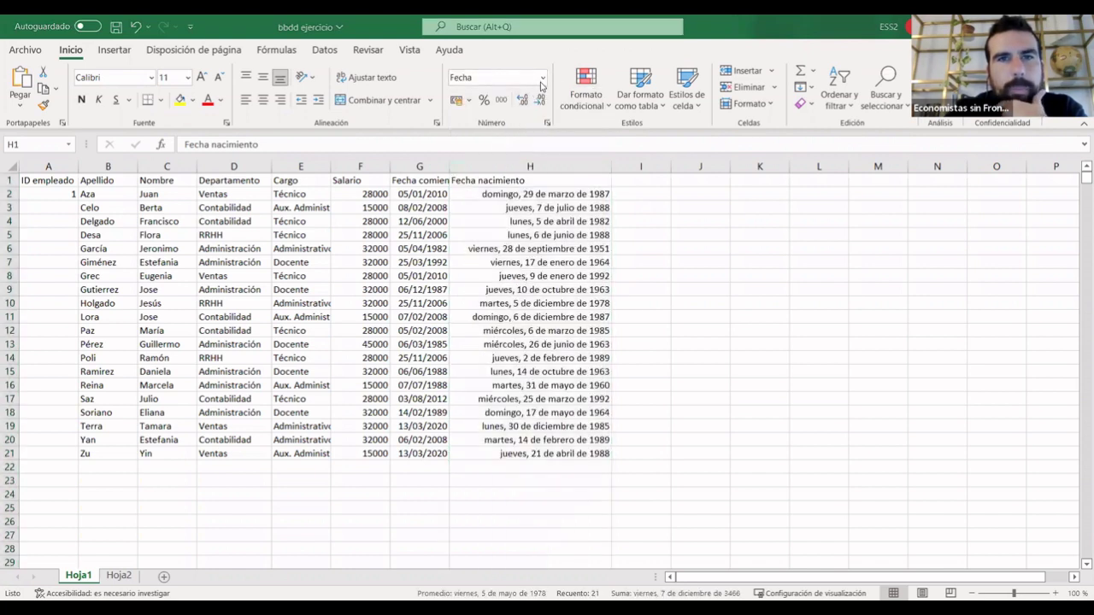
left_click(542, 78)
left_click(526, 248)
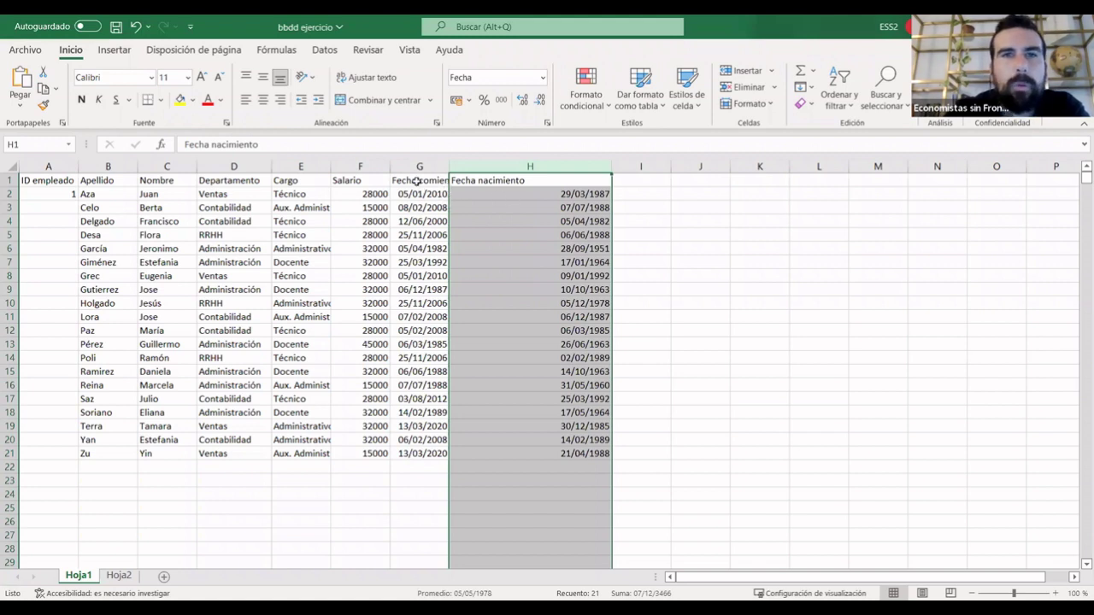
Format column G as Fecha larga and column F as Número with two decimals.
left_click(418, 165)
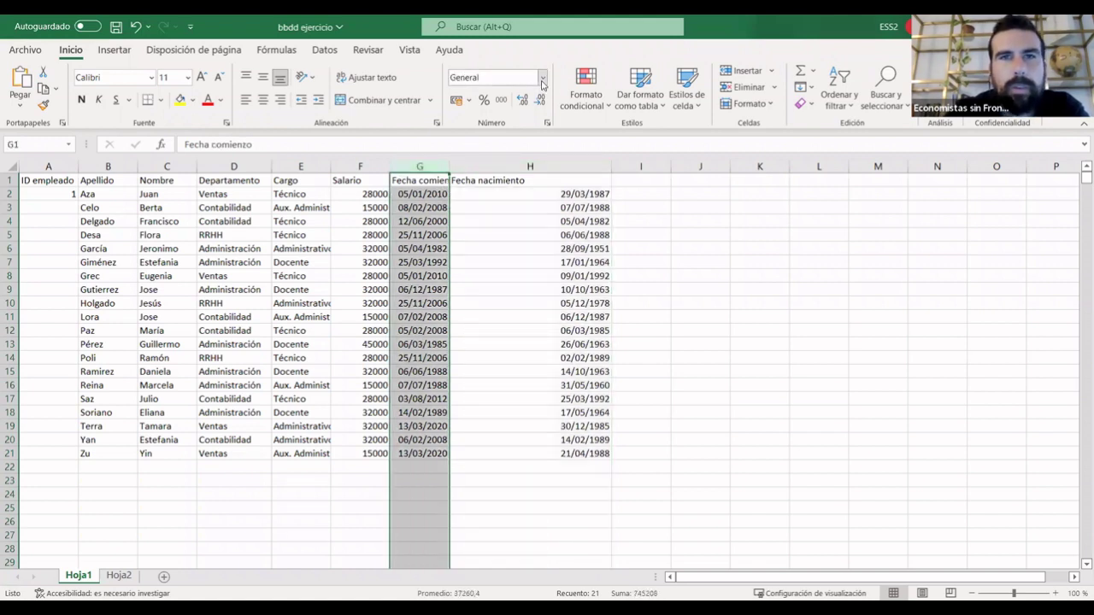
left_click(542, 79)
left_click(519, 278)
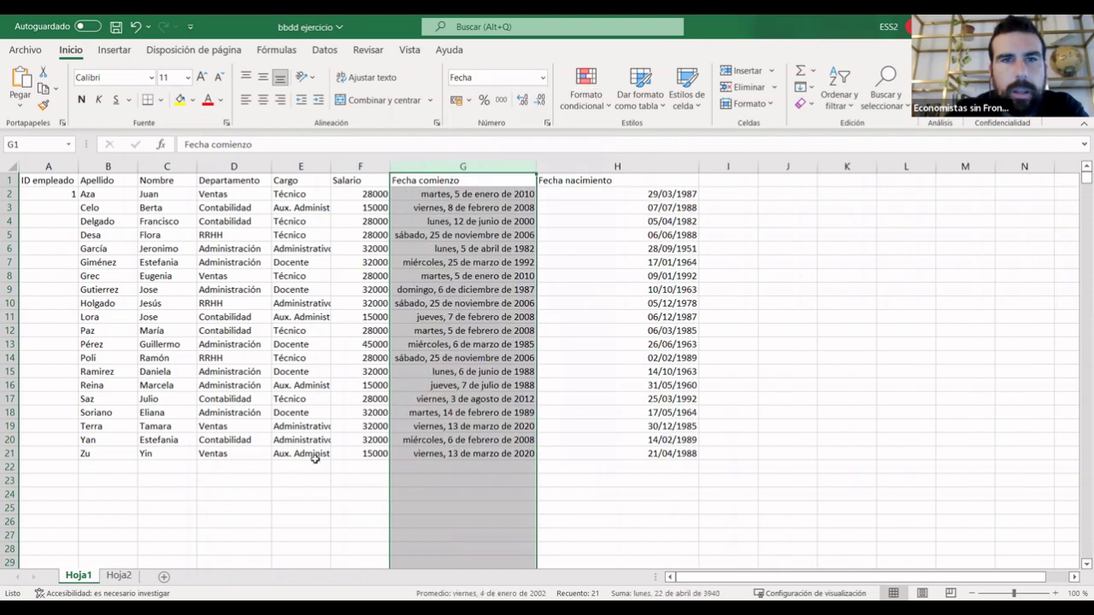
left_click(360, 166)
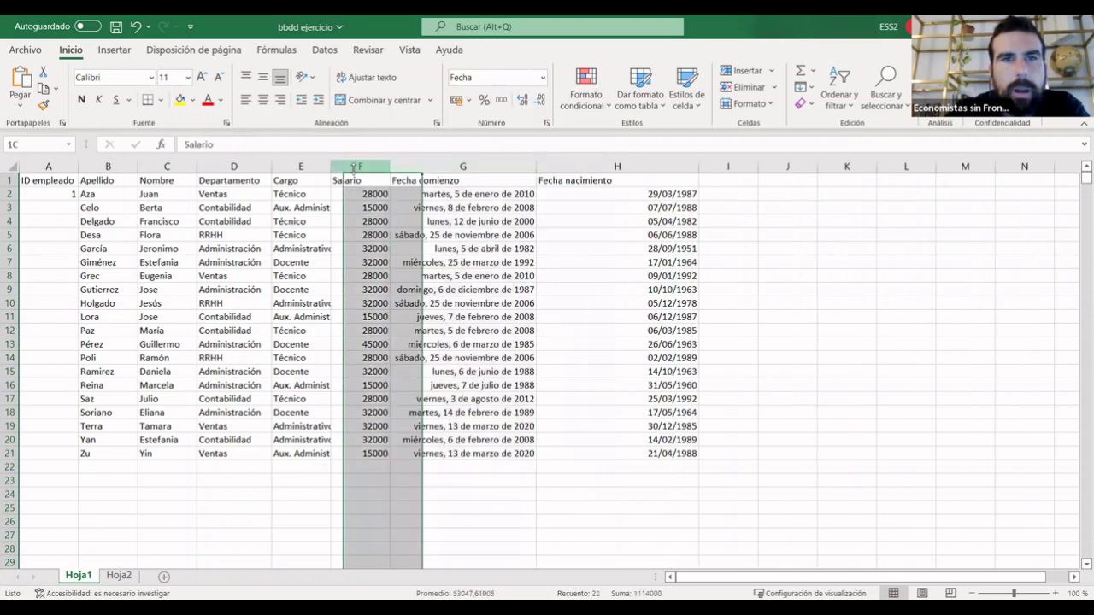
left_click(542, 79)
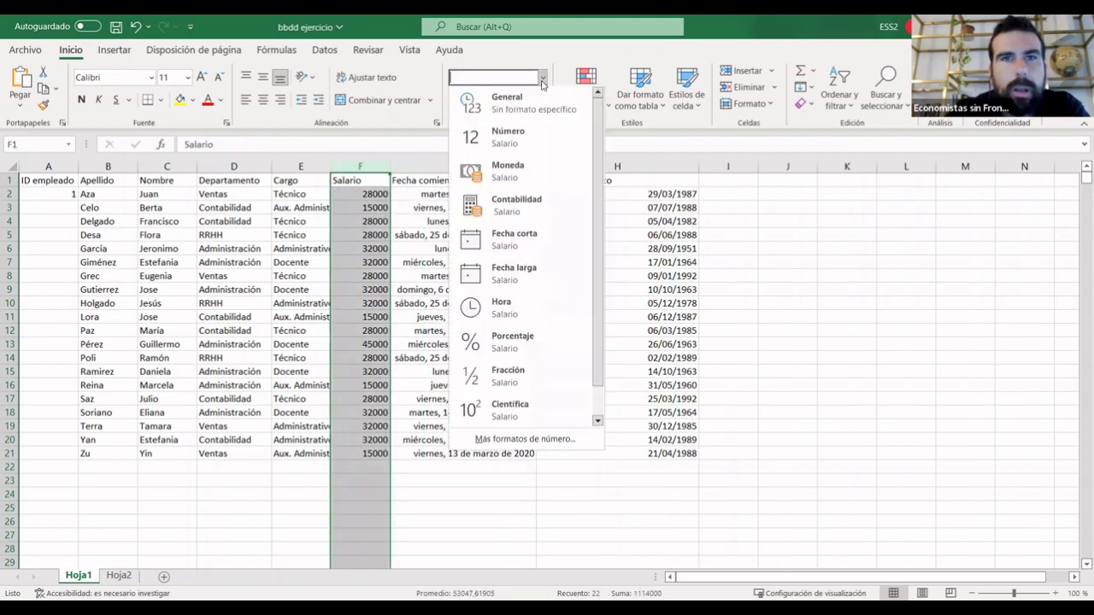
left_click(515, 141)
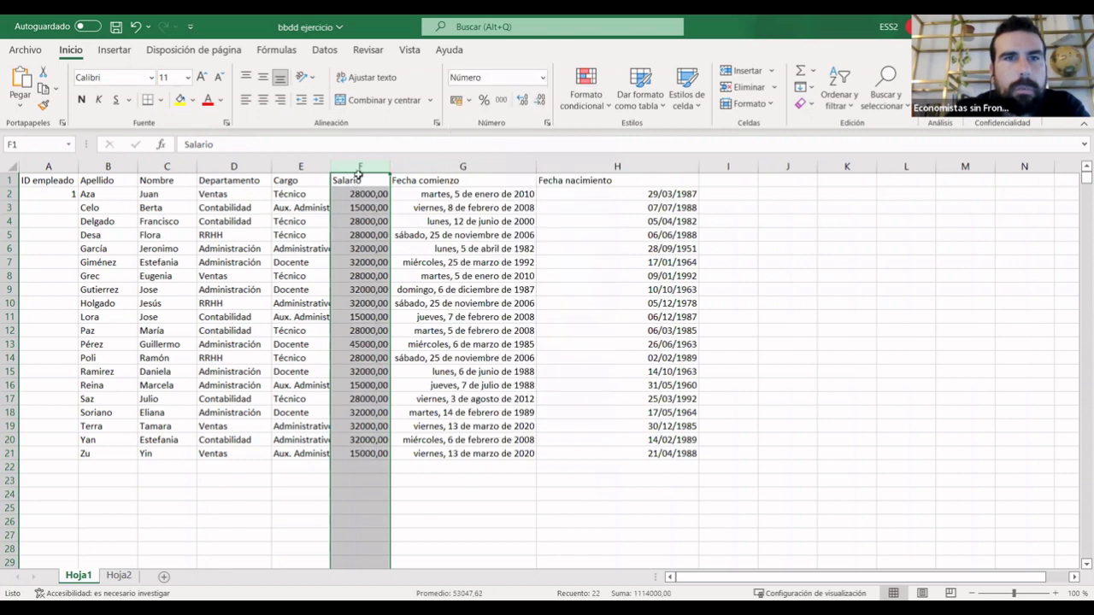
left_click(299, 166)
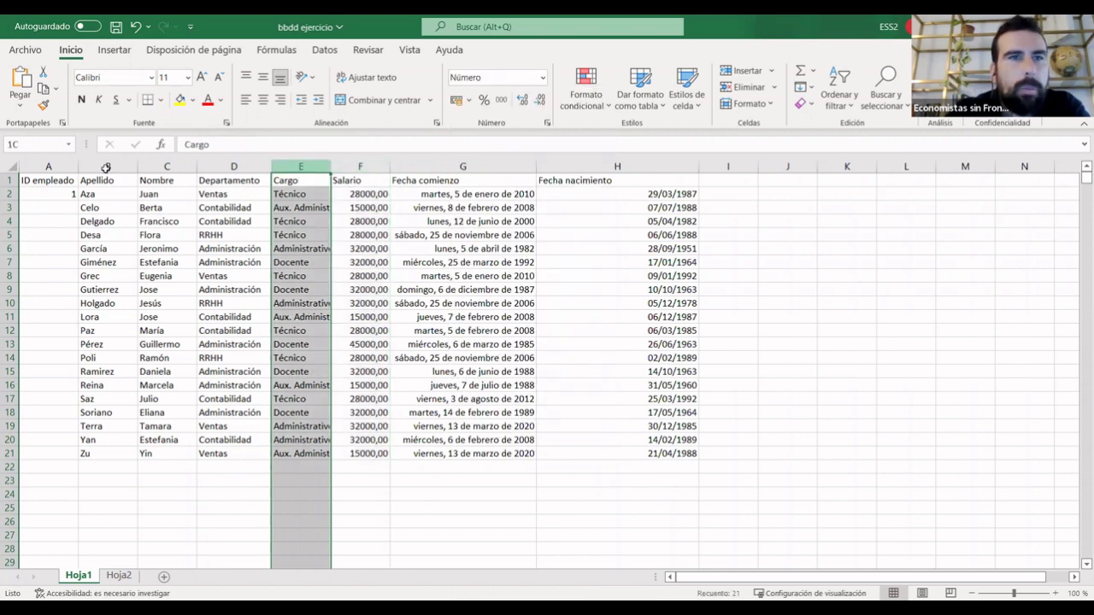
Apply the Texto number format to columns B through E.
key("shift+Left")
key("shift+Left")
key("shift+Left")
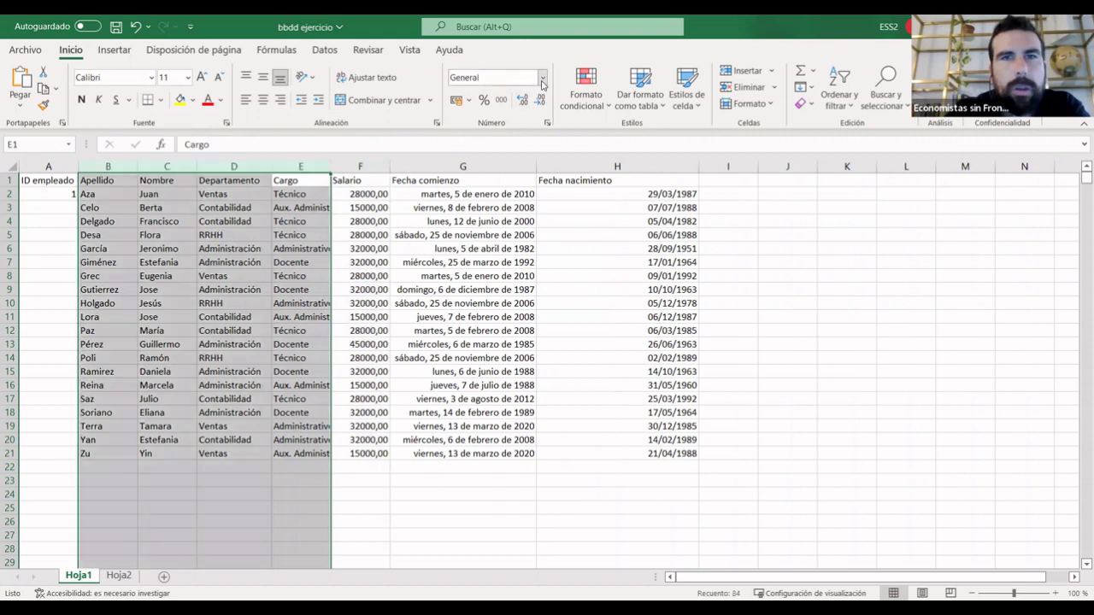
left_click(542, 77)
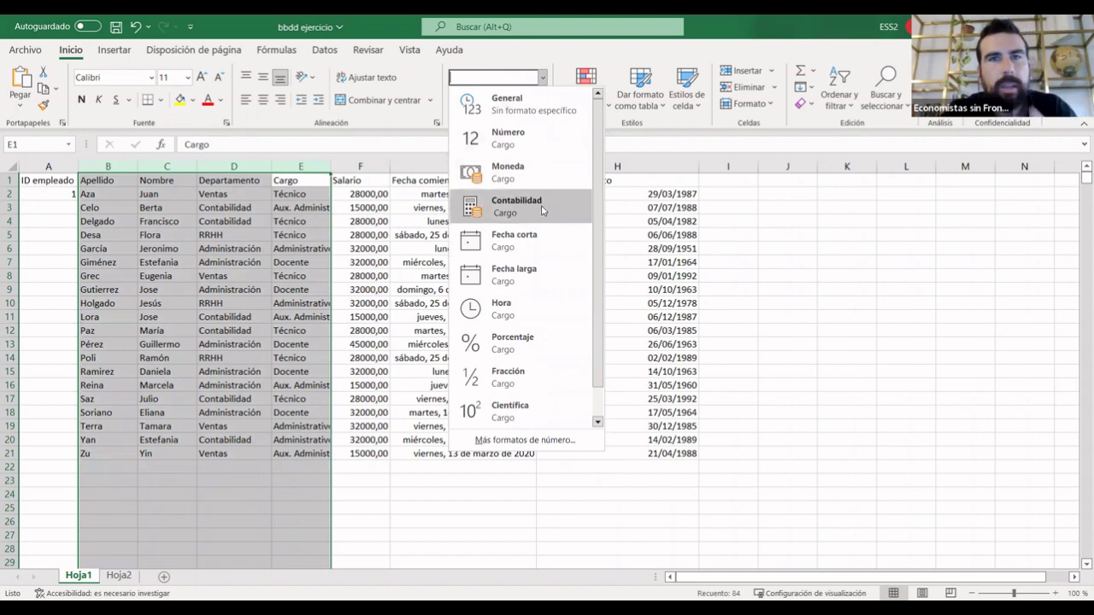
scroll(544, 175, "down", 1)
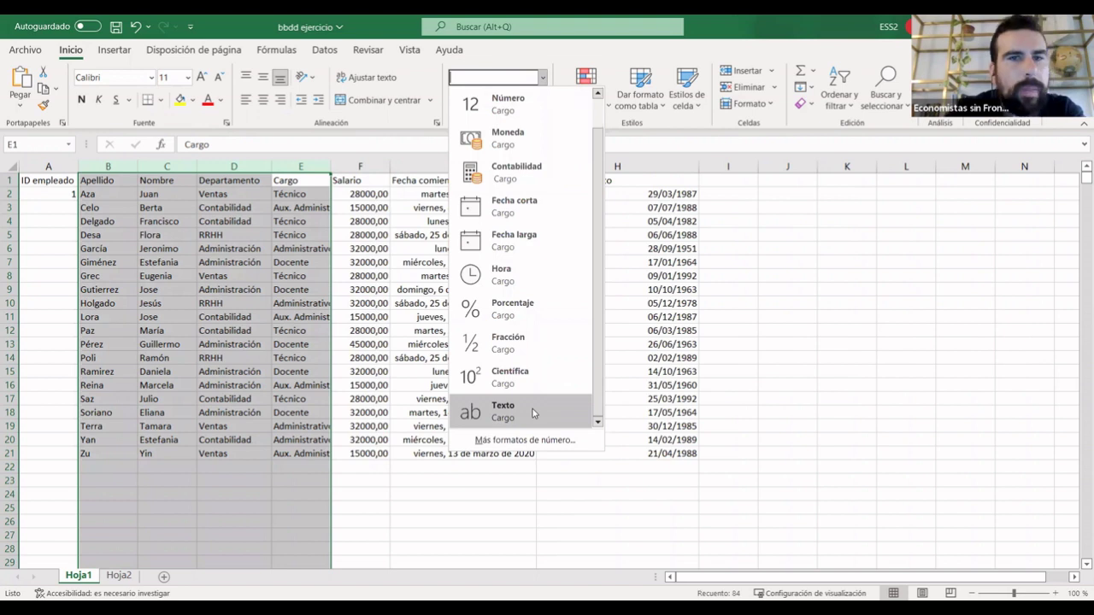
left_click(532, 413)
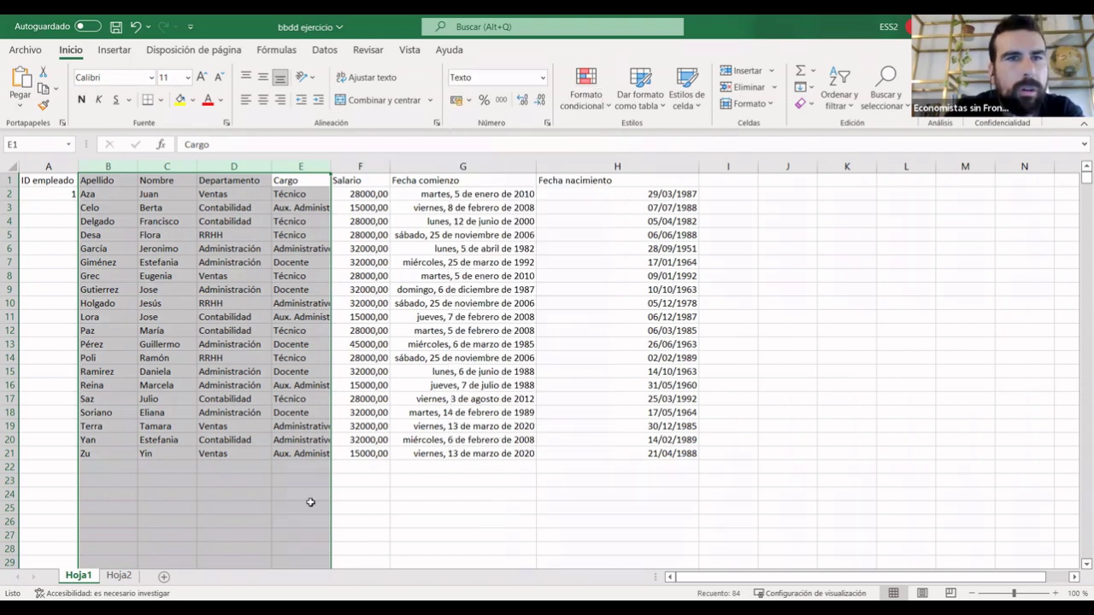
Check the formats of the Salario, Fecha comienzo and Fecha nacimiento columns.
left_click(359, 167)
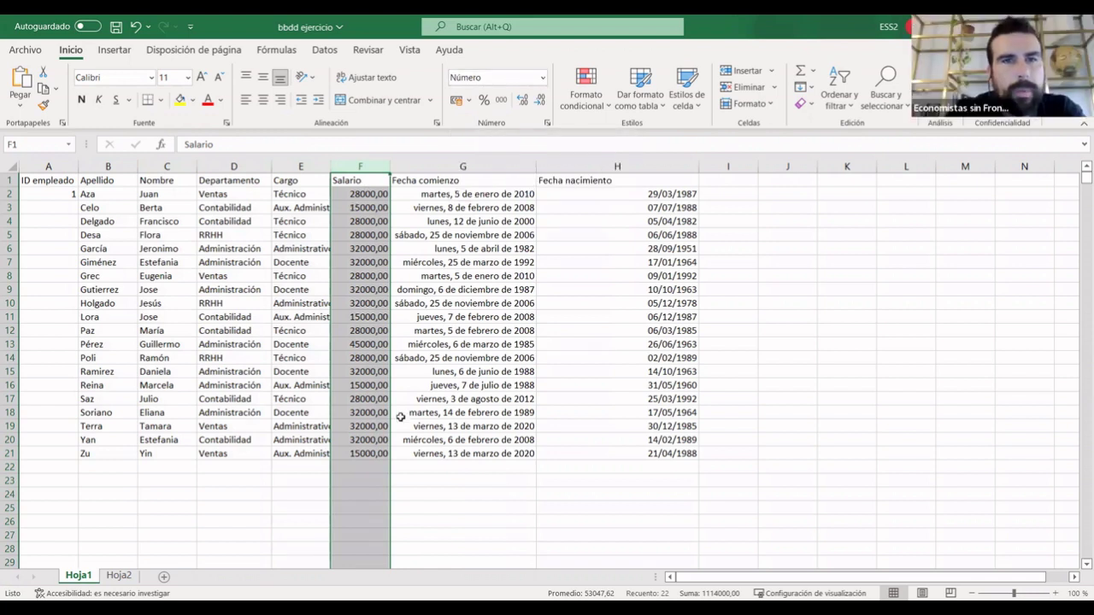
left_click(438, 165)
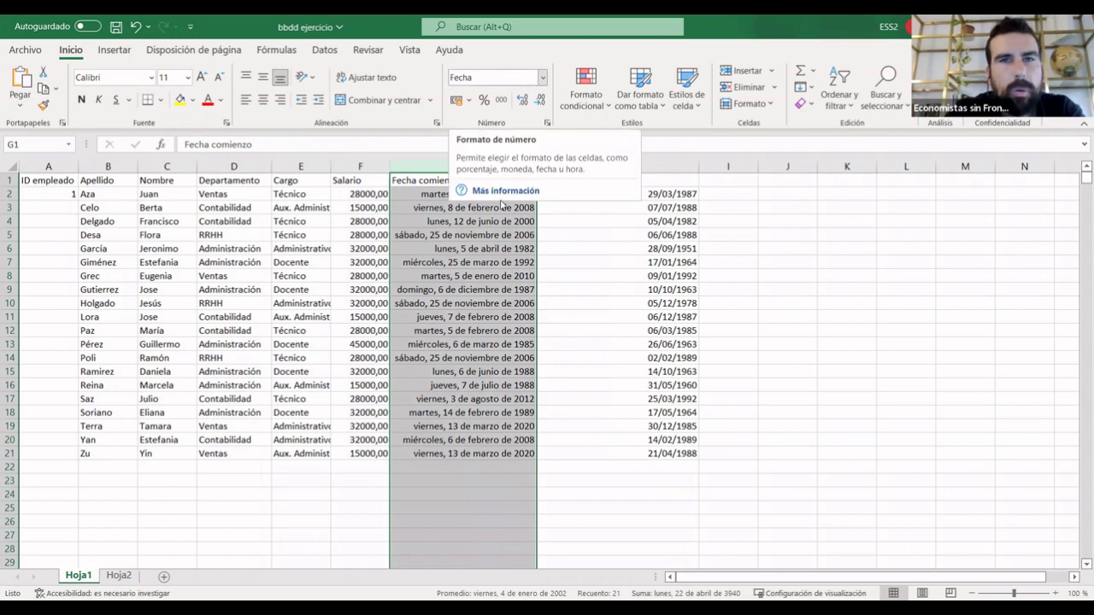
left_click(591, 520)
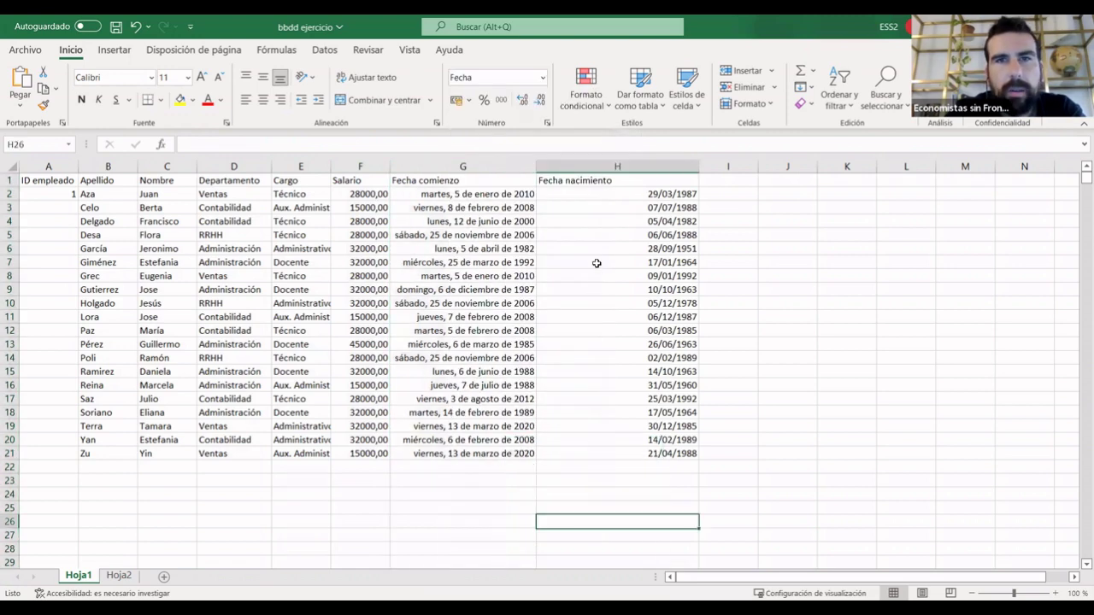
left_click(617, 164)
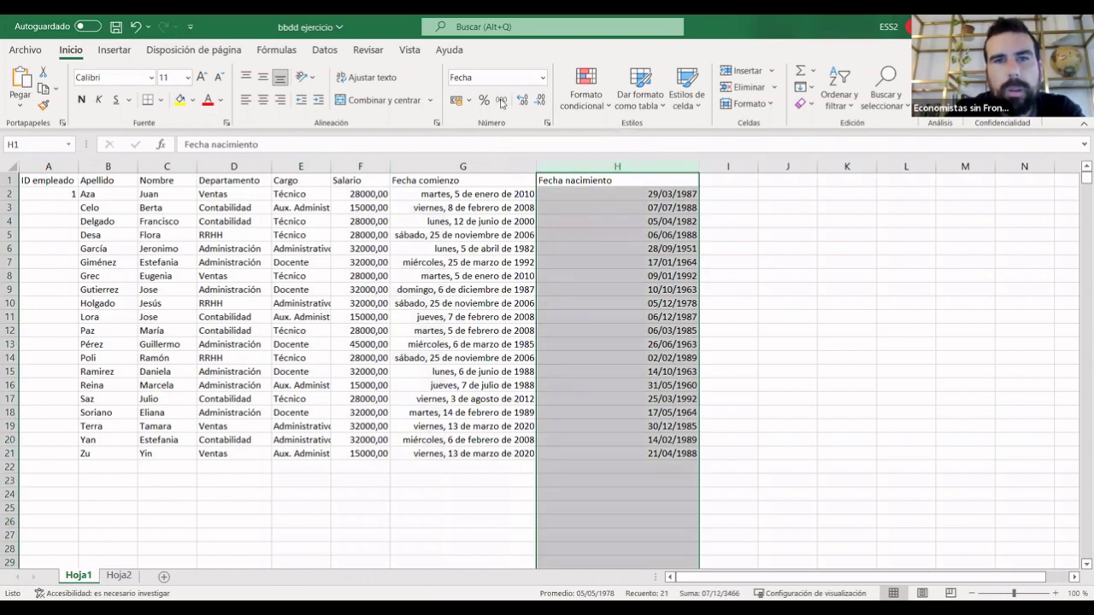
left_click(502, 102)
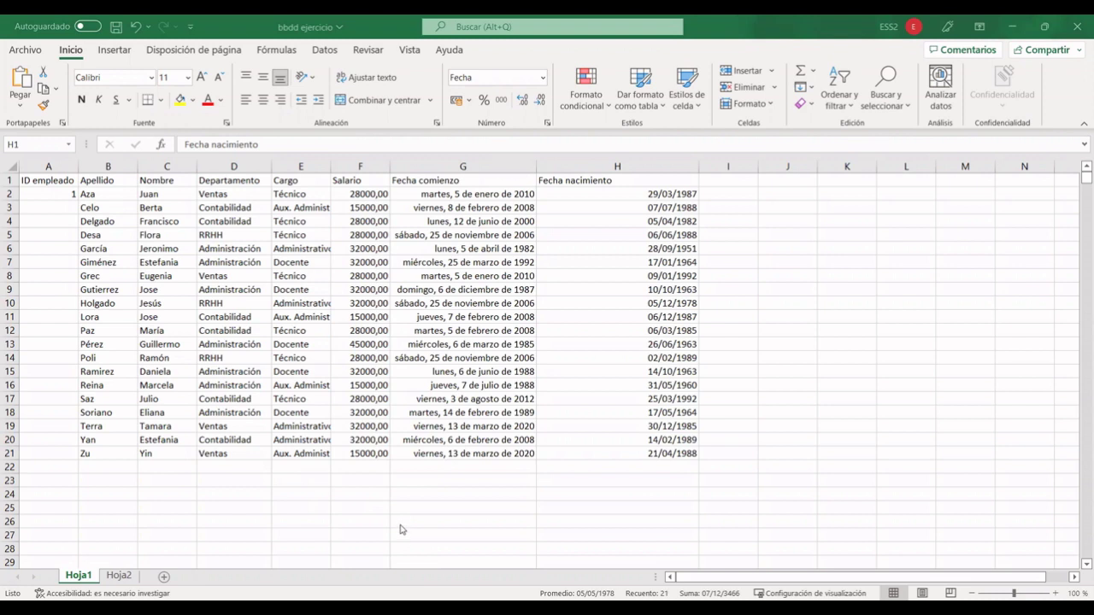
Widen column E so job titles like Aux. Administrativo show in full.
left_click(294, 162)
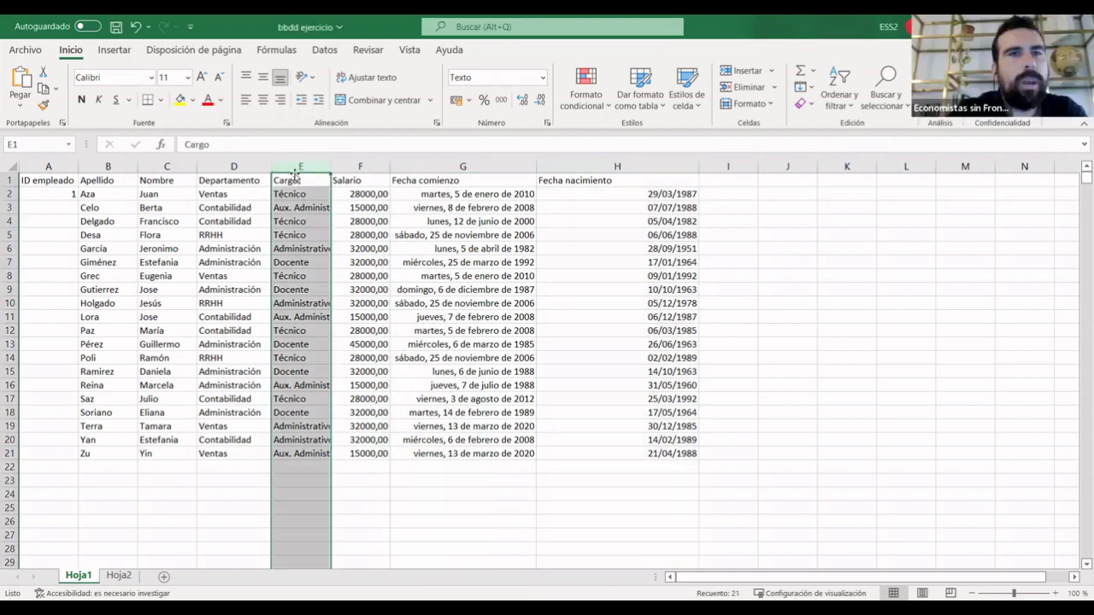
left_click(303, 179)
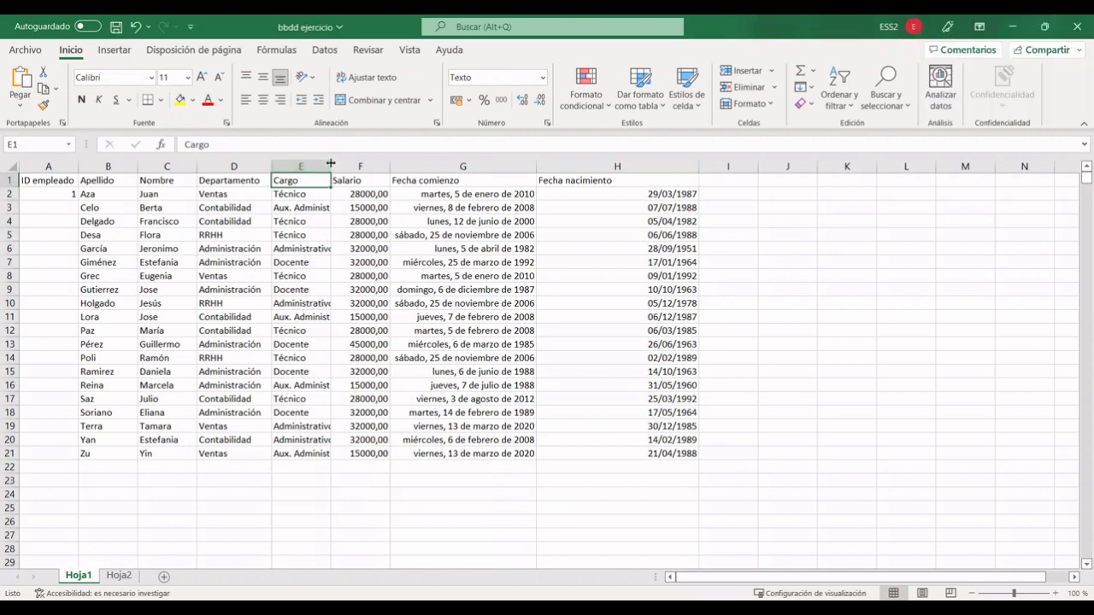
left_click_drag(330, 164, 350, 163)
left_click(308, 165)
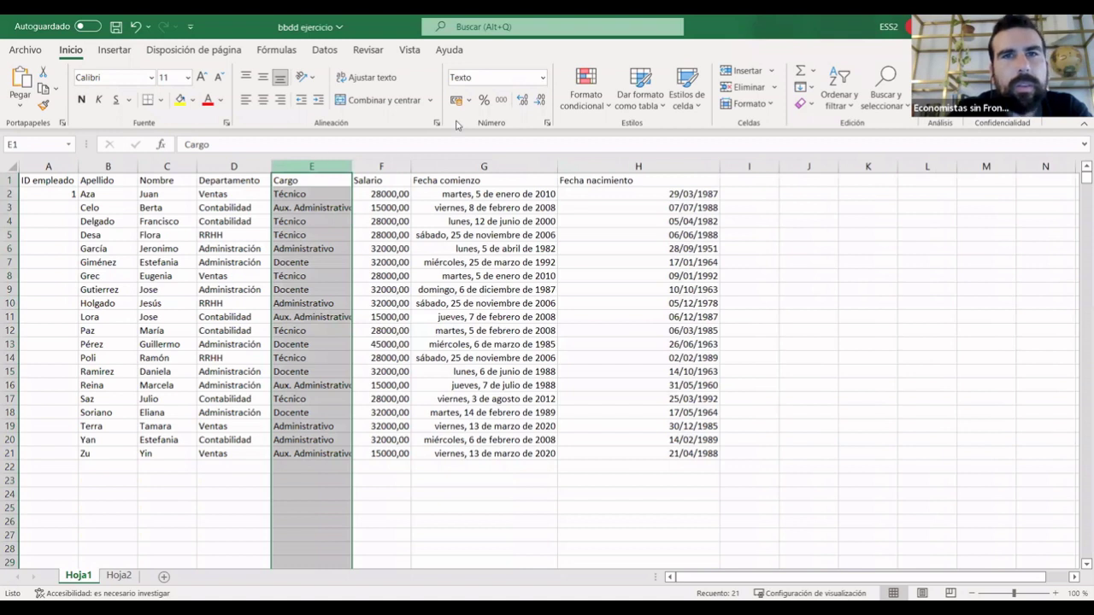
left_click(551, 523)
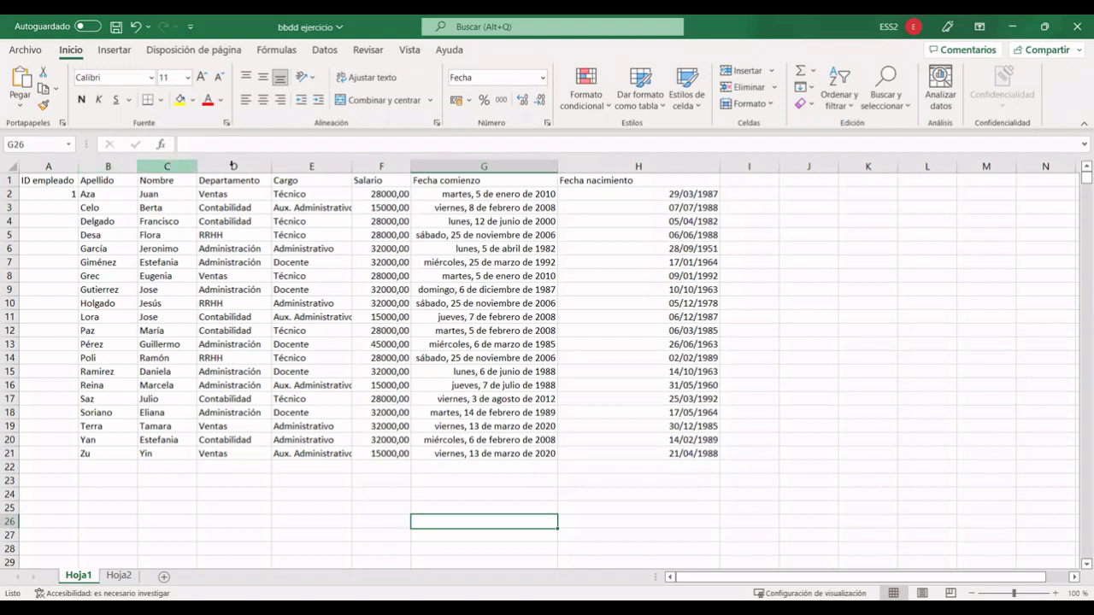
left_click(107, 166)
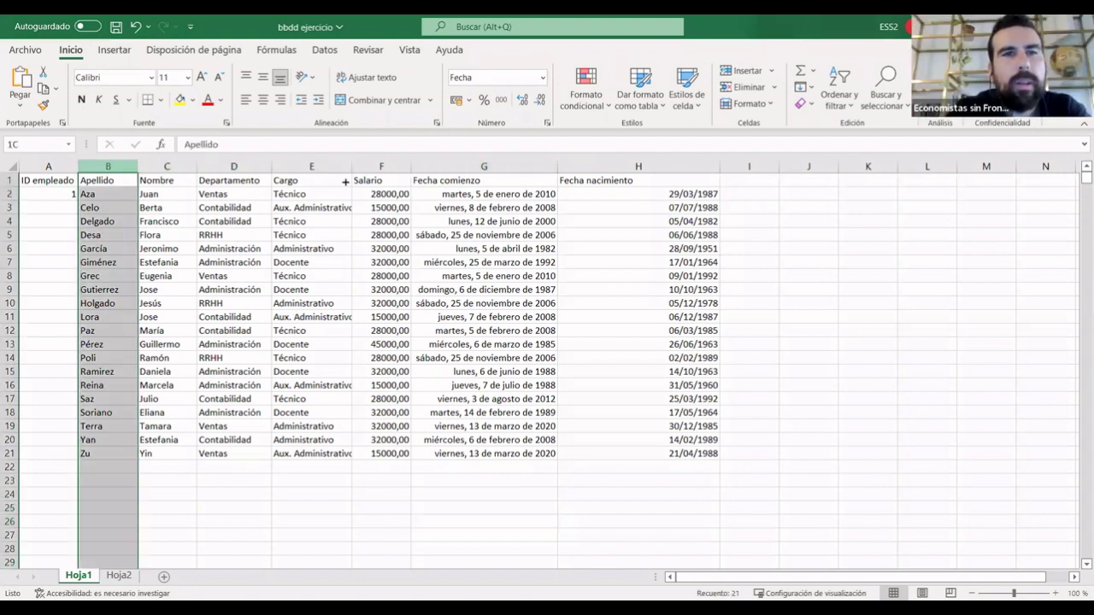
key("shift+Right")
key("shift+Right")
key("shift+Right")
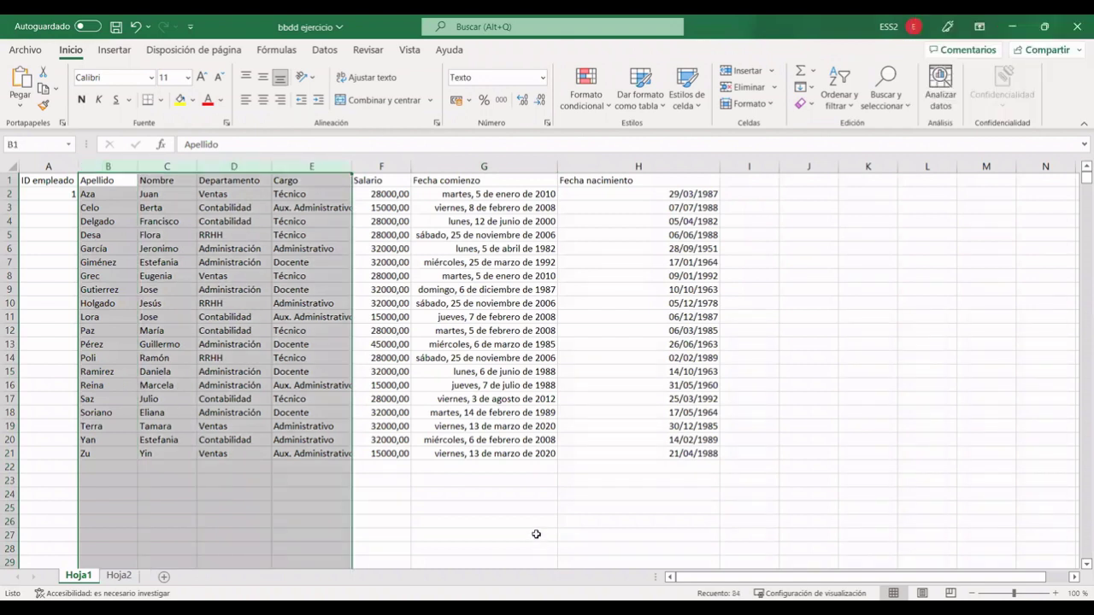
left_click(535, 534)
left_click(381, 165)
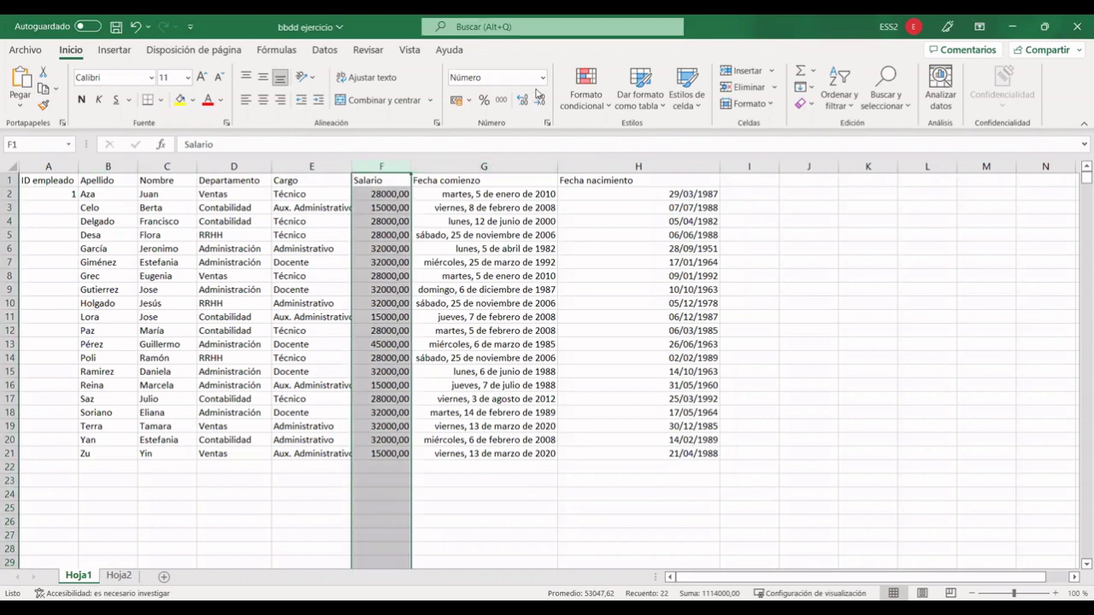
left_click(483, 166)
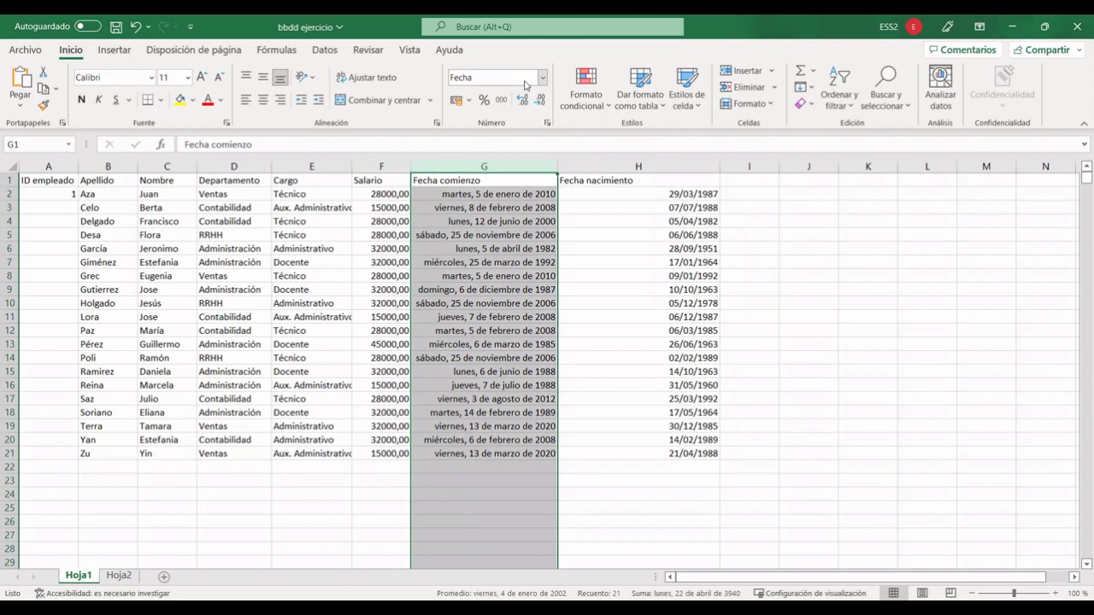
left_click(650, 168)
left_click(815, 335)
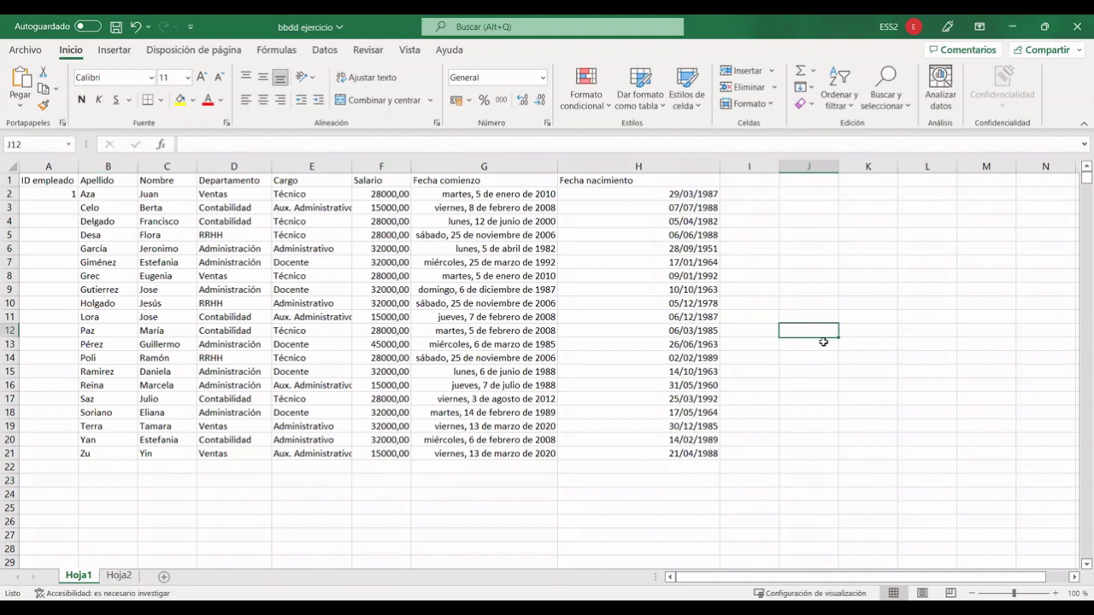
left_click(600, 262)
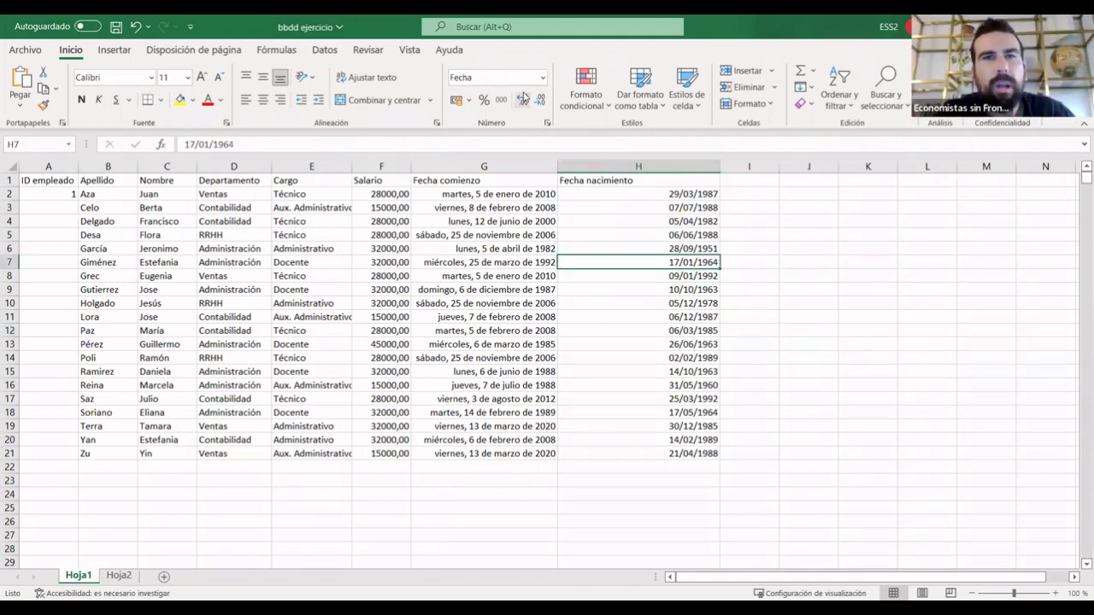
left_click(859, 192)
left_click(870, 343)
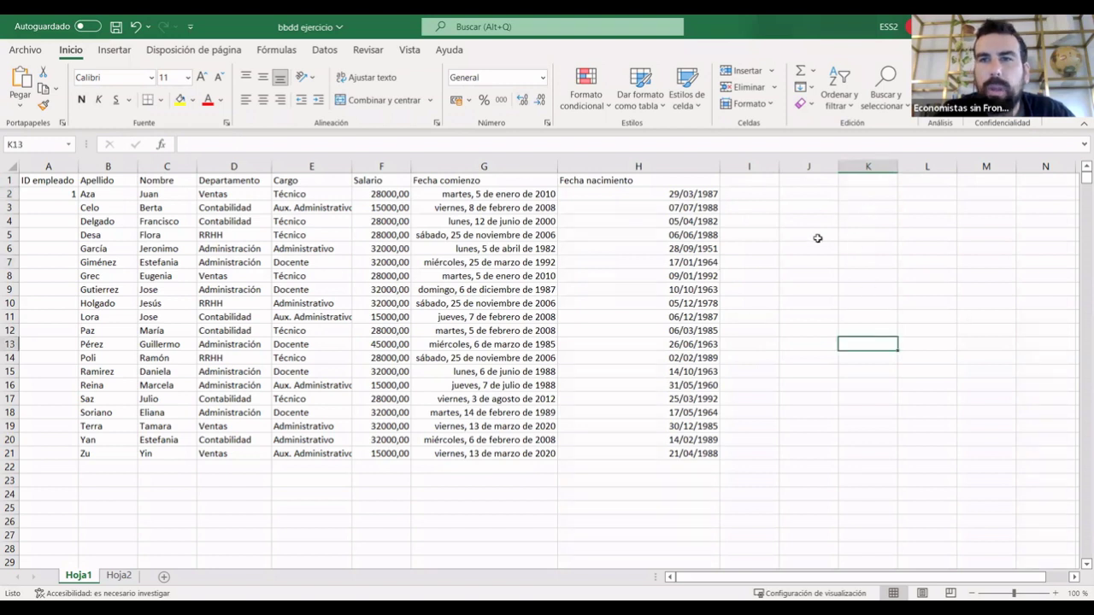
left_click(817, 236)
left_click(790, 191)
left_click(803, 371)
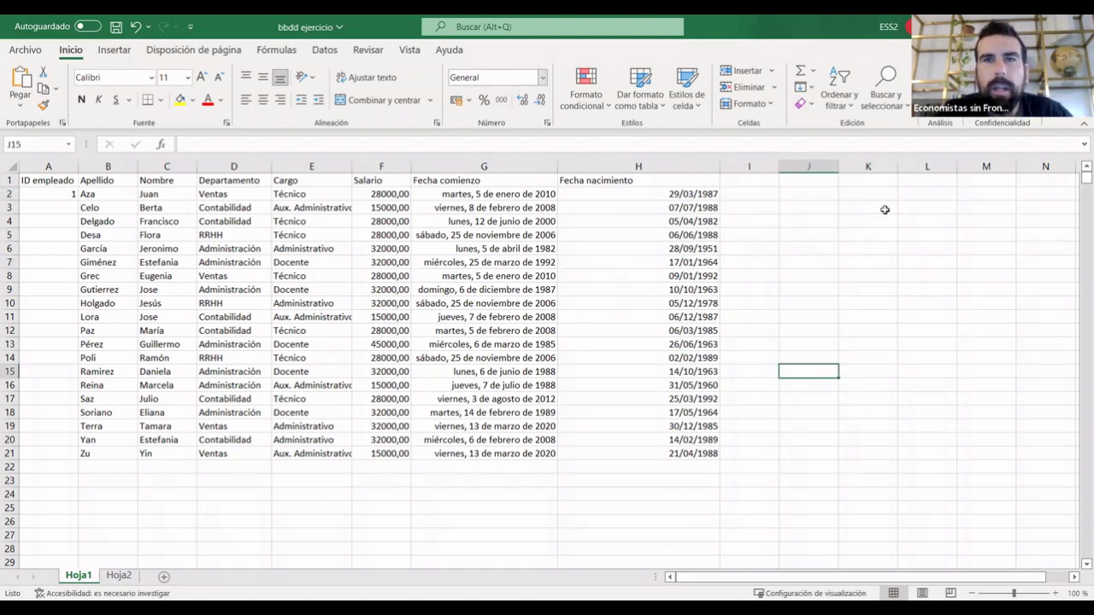
left_click(833, 193)
left_click(816, 236)
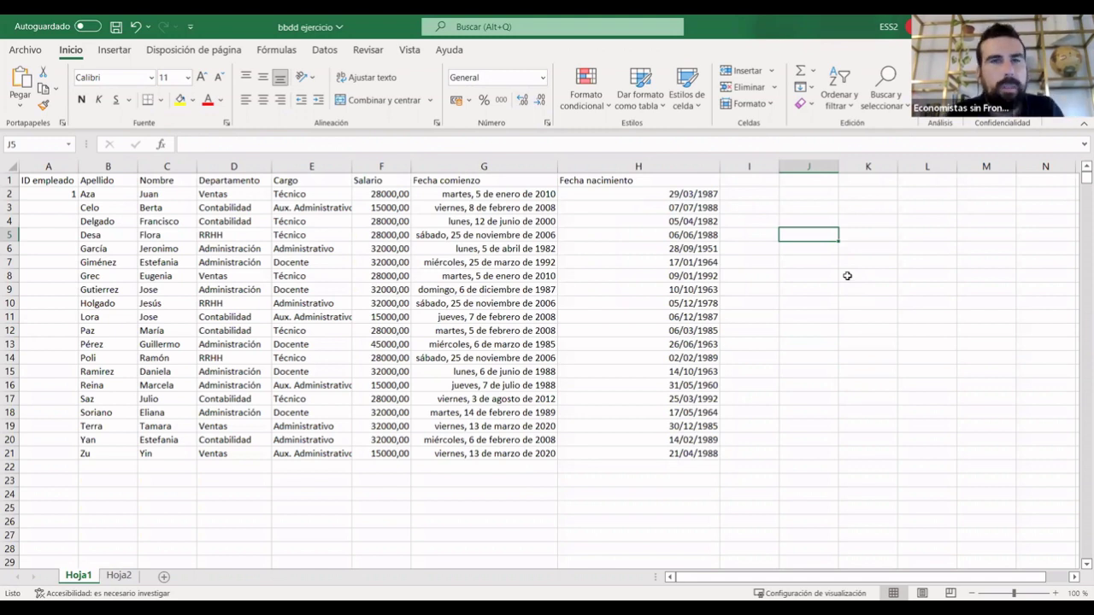
left_click(542, 78)
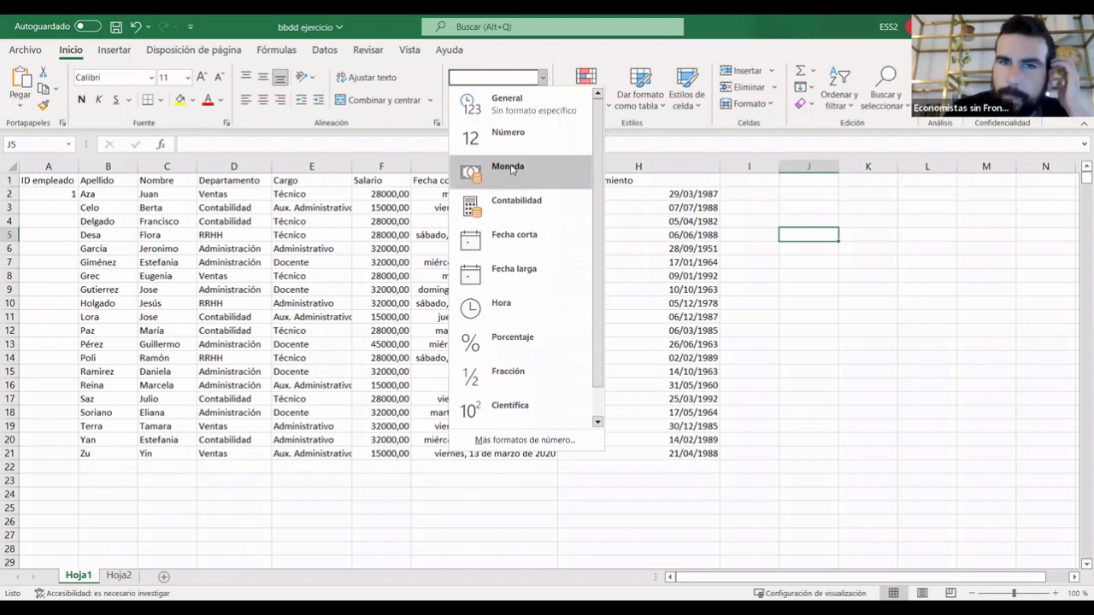
scroll(530, 222, "down", 1)
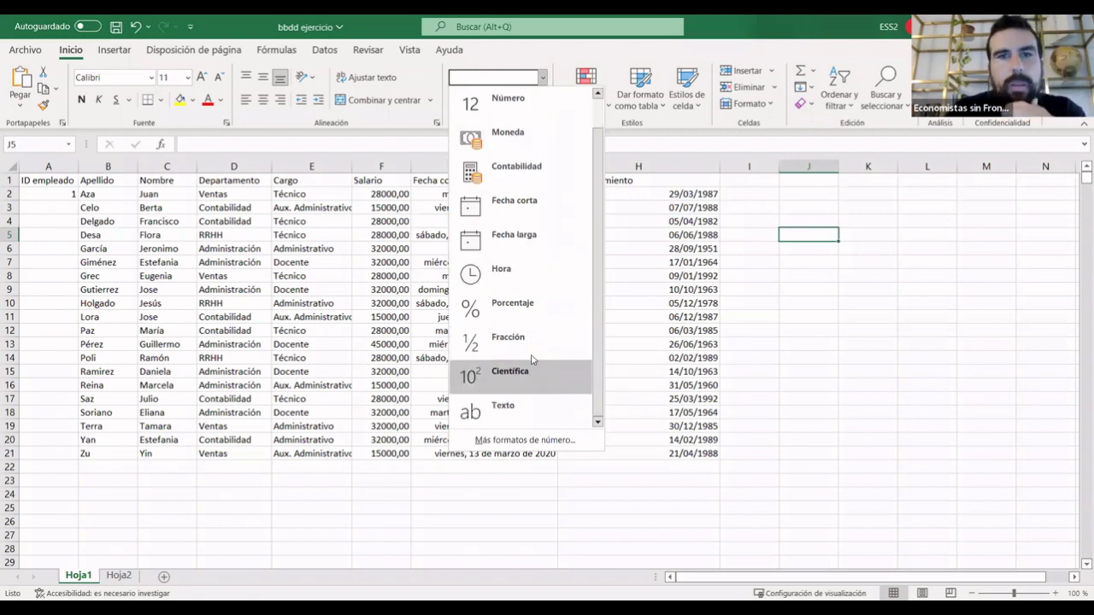
scroll(546, 211, "up", 1)
key("Escape")
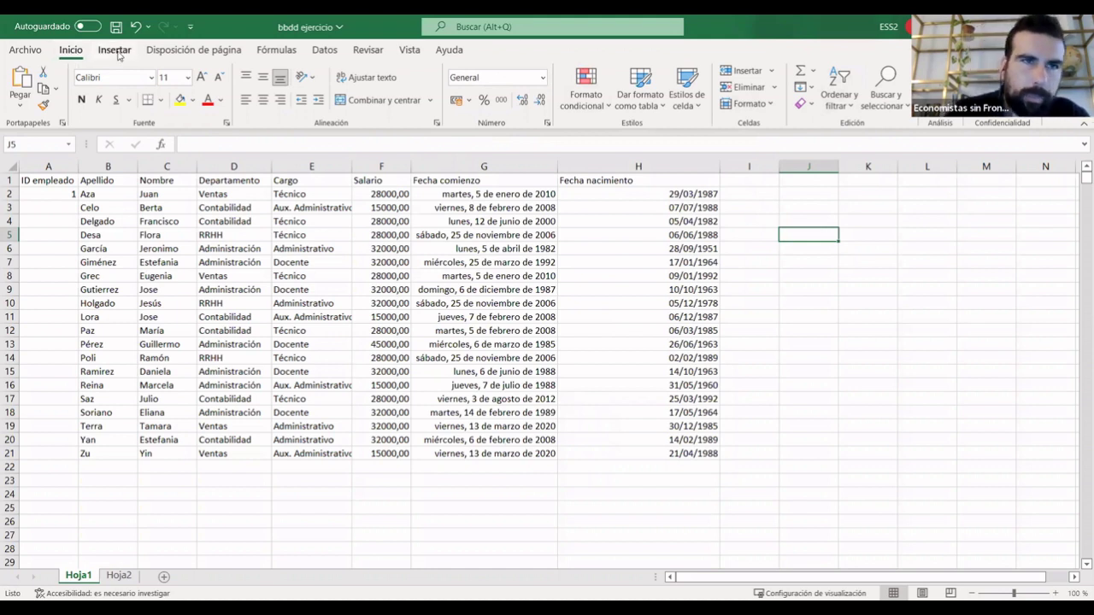
left_click(116, 51)
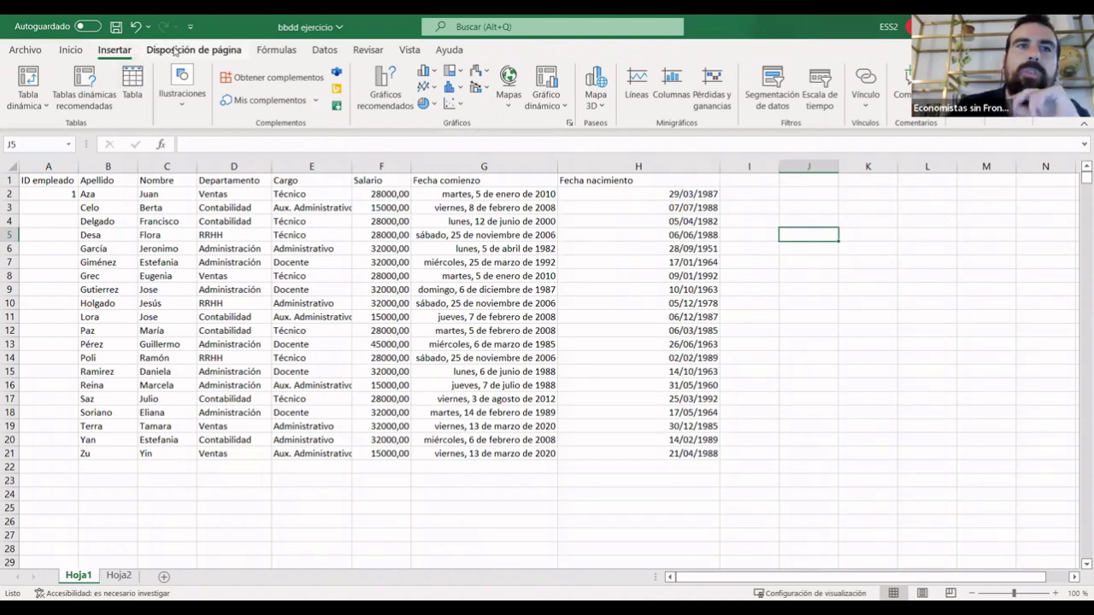
left_click(175, 51)
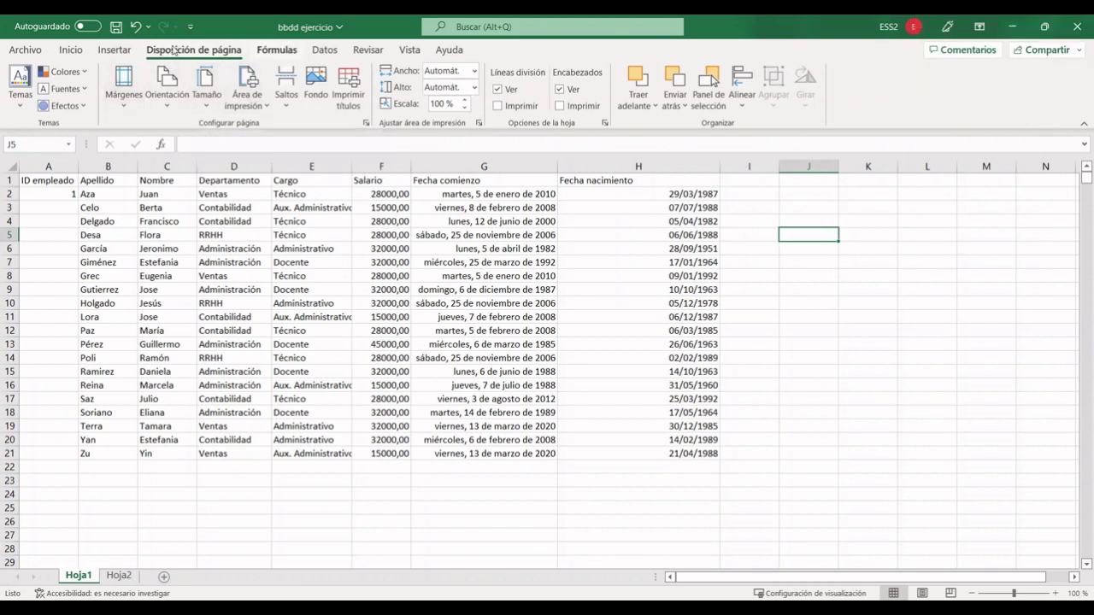
scroll(173, 49, "down", 1)
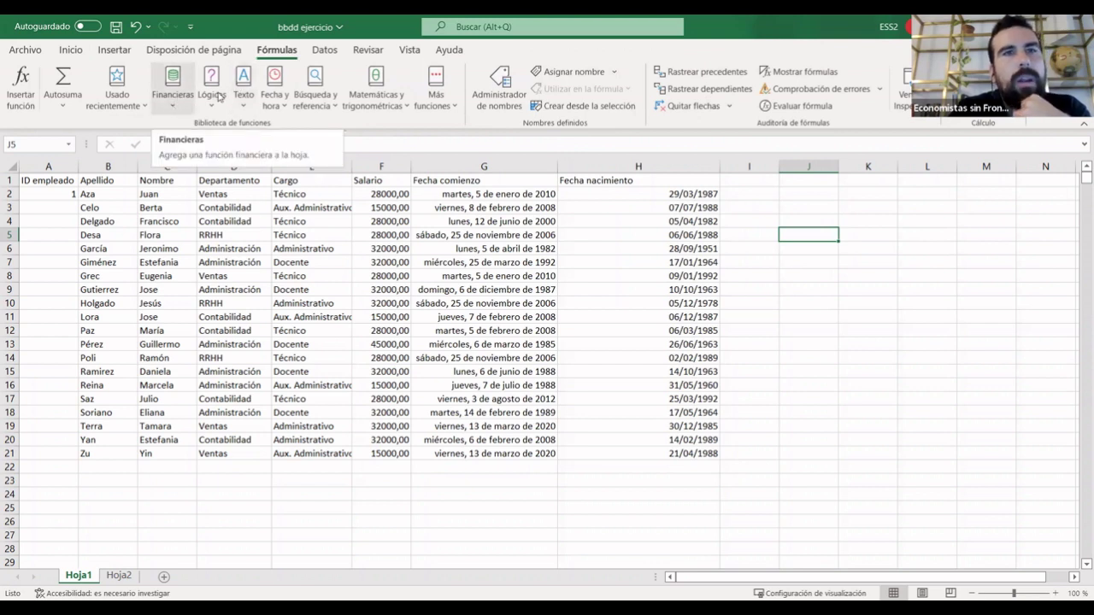
left_click(964, 439)
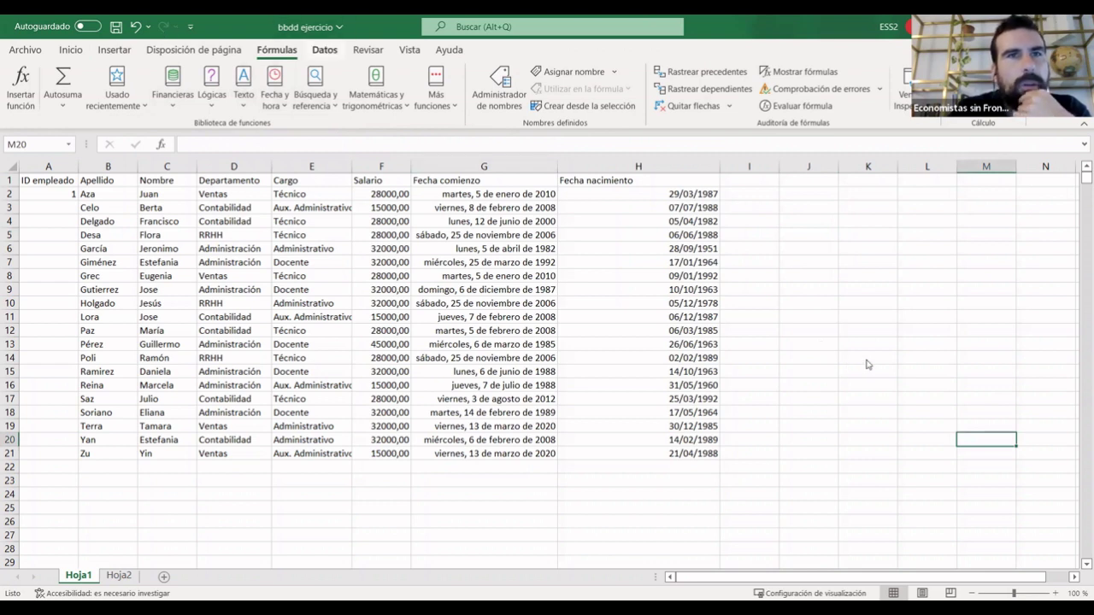
key("alt+d")
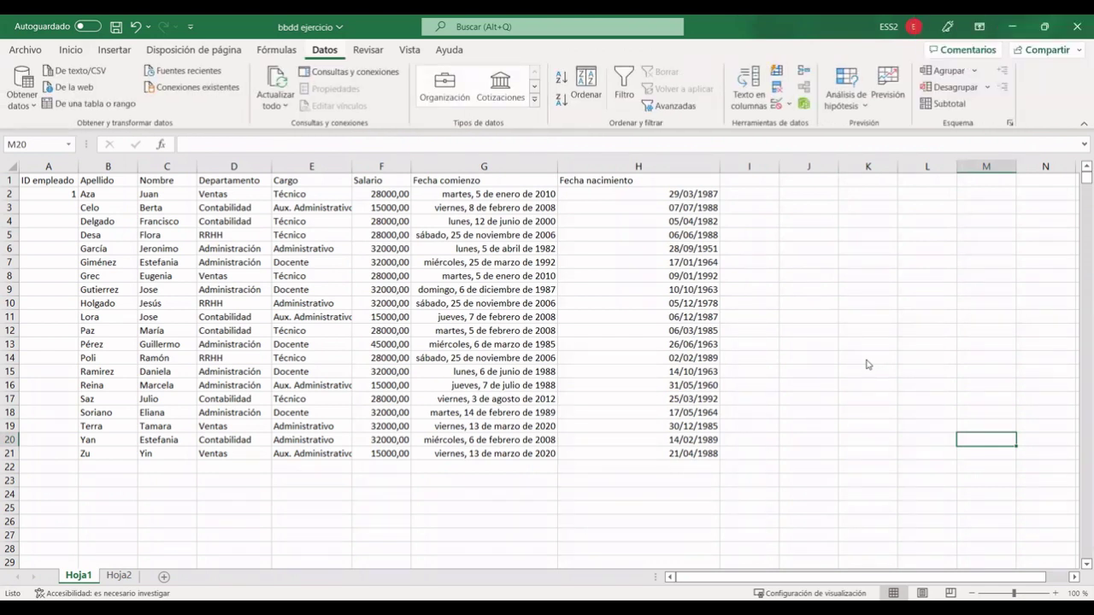
key("alt+r")
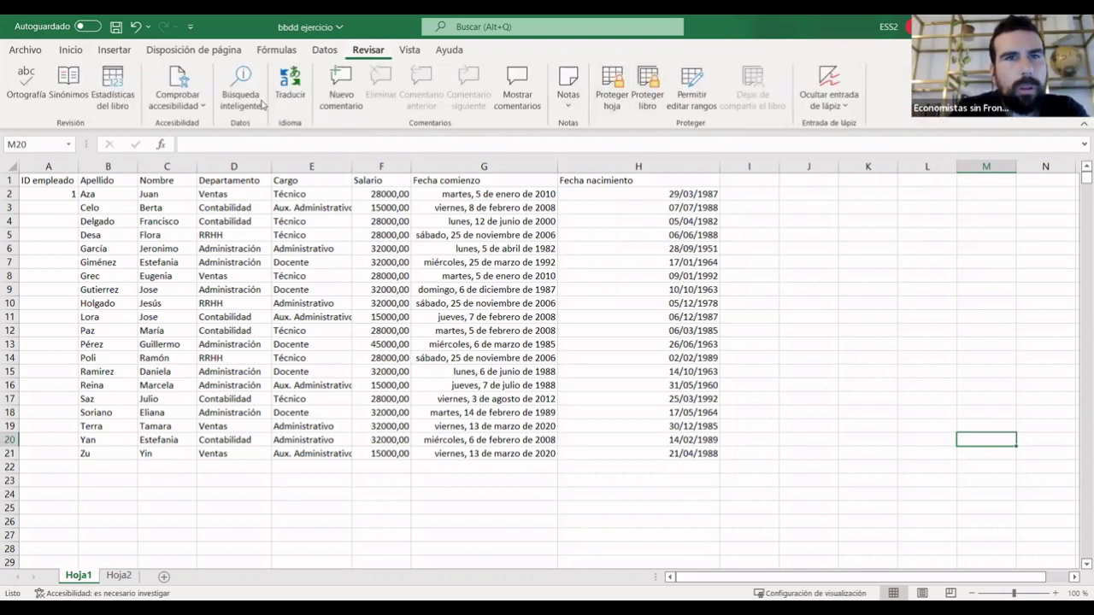
scroll(264, 103, "down", 1)
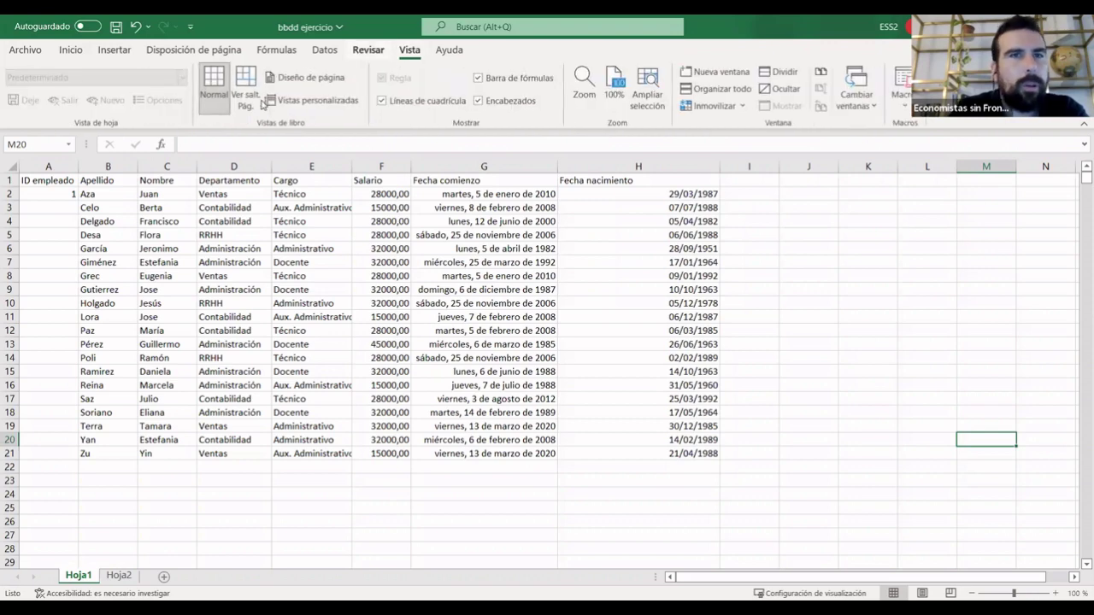
scroll(171, 85, "up", 1)
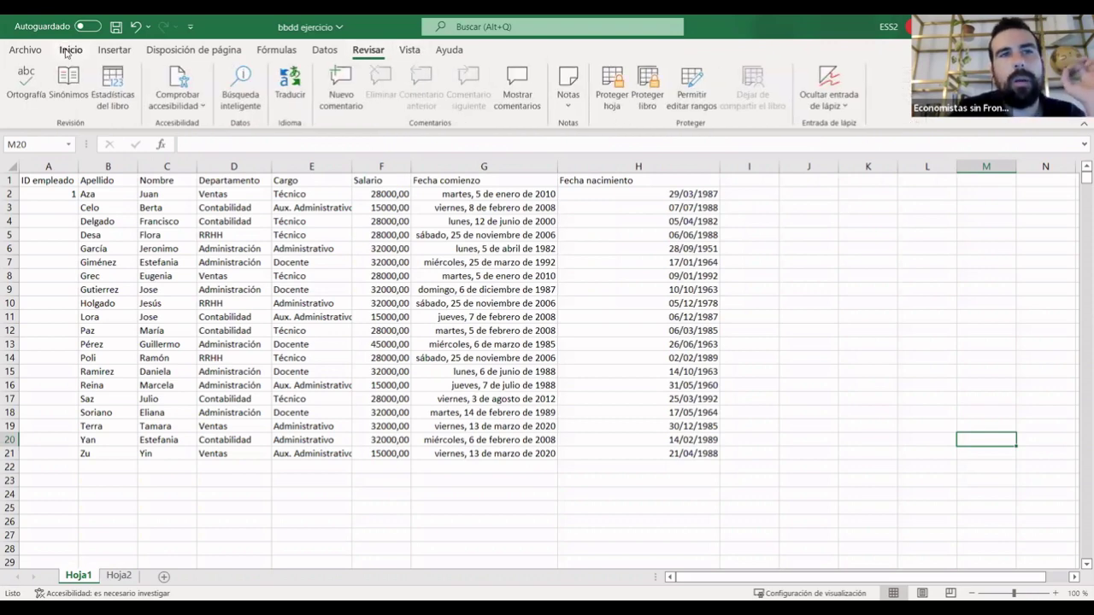
left_click(67, 53)
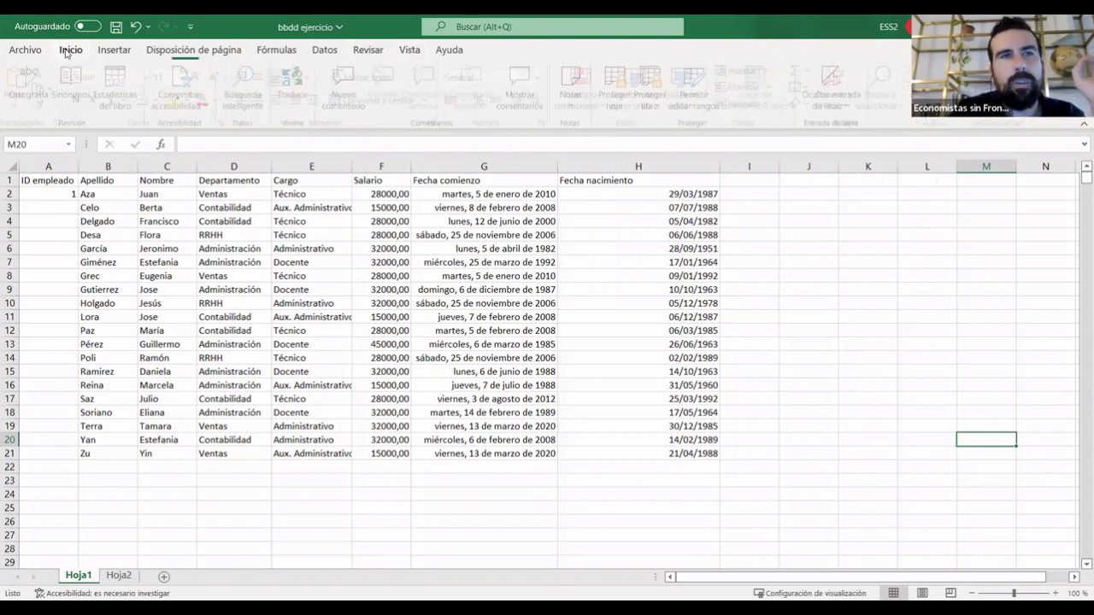
left_click(119, 53)
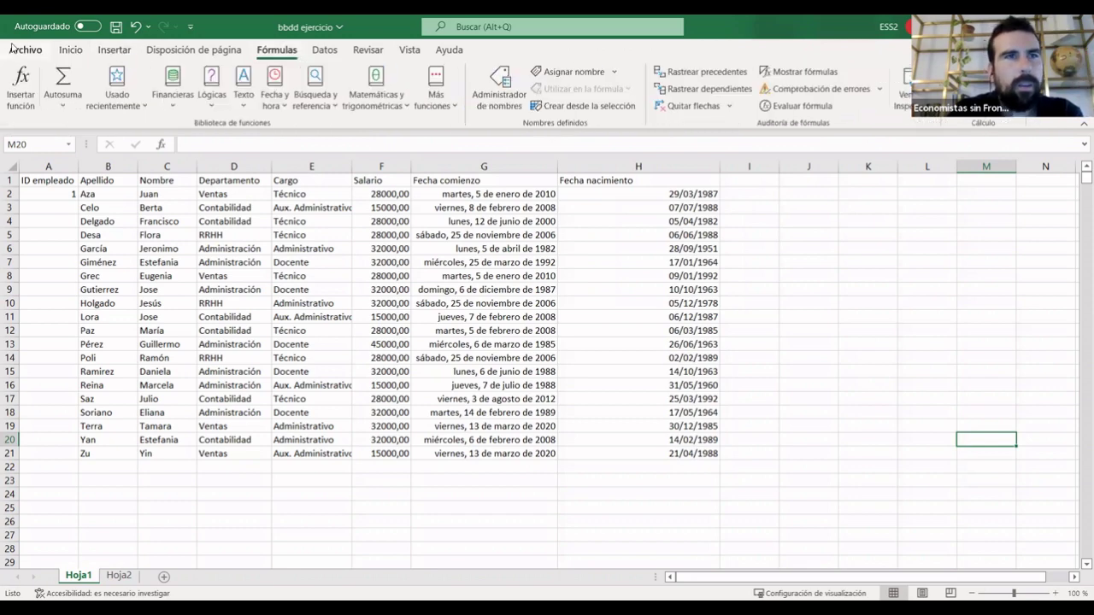
left_click(69, 51)
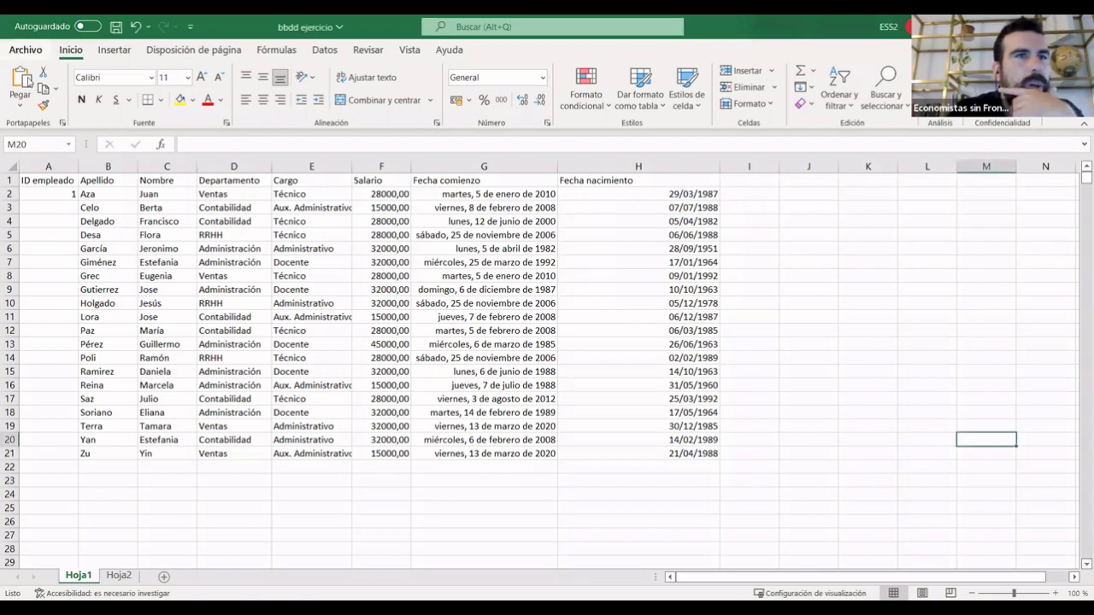
left_click(25, 51)
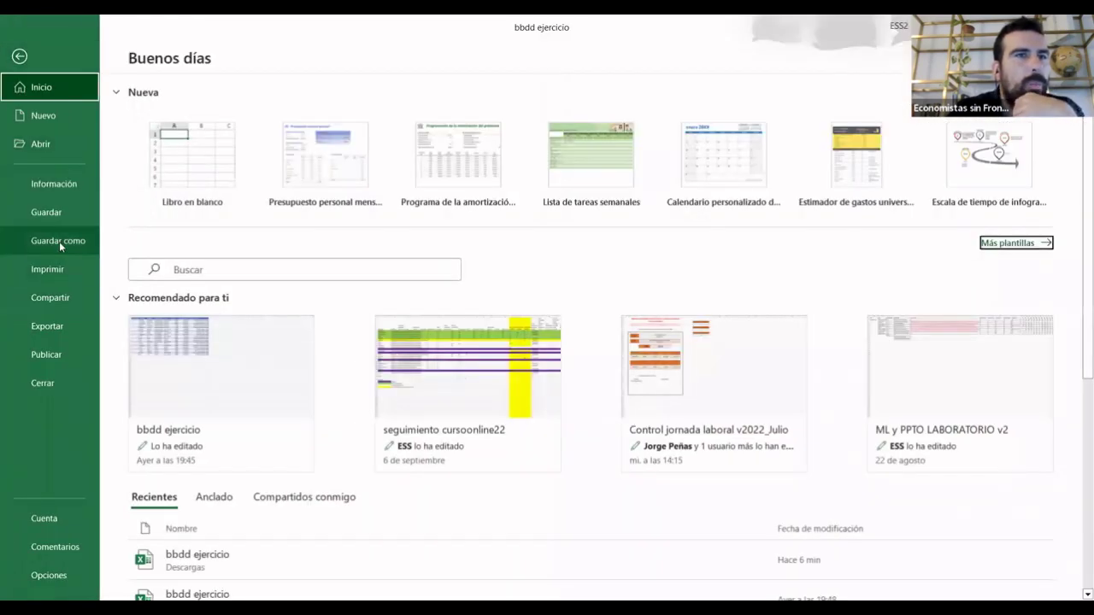
left_click(20, 55)
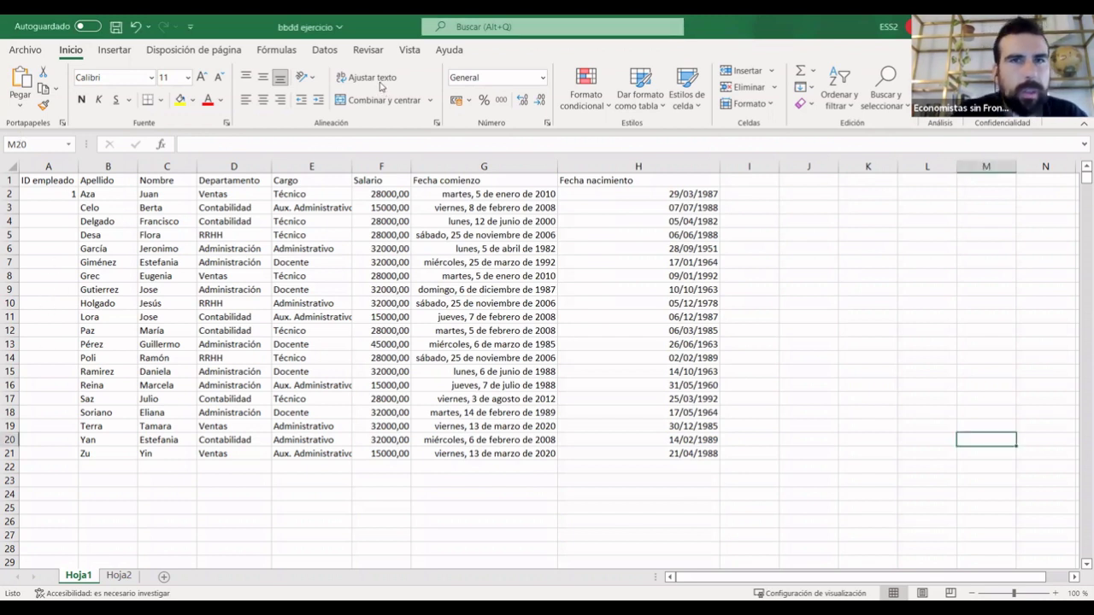
left_click(58, 193)
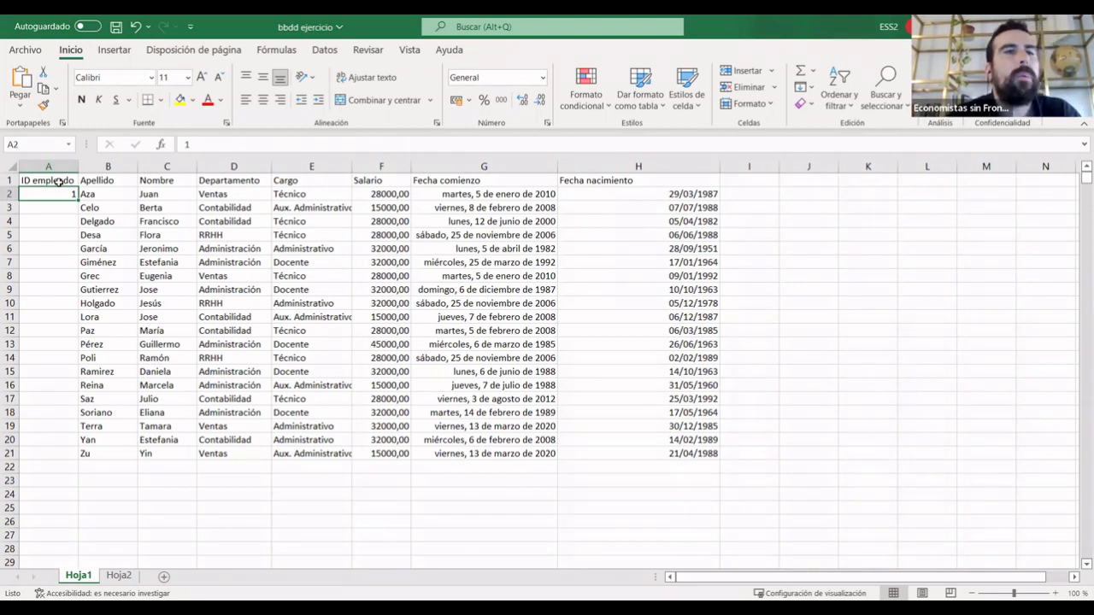
double_click(62, 211)
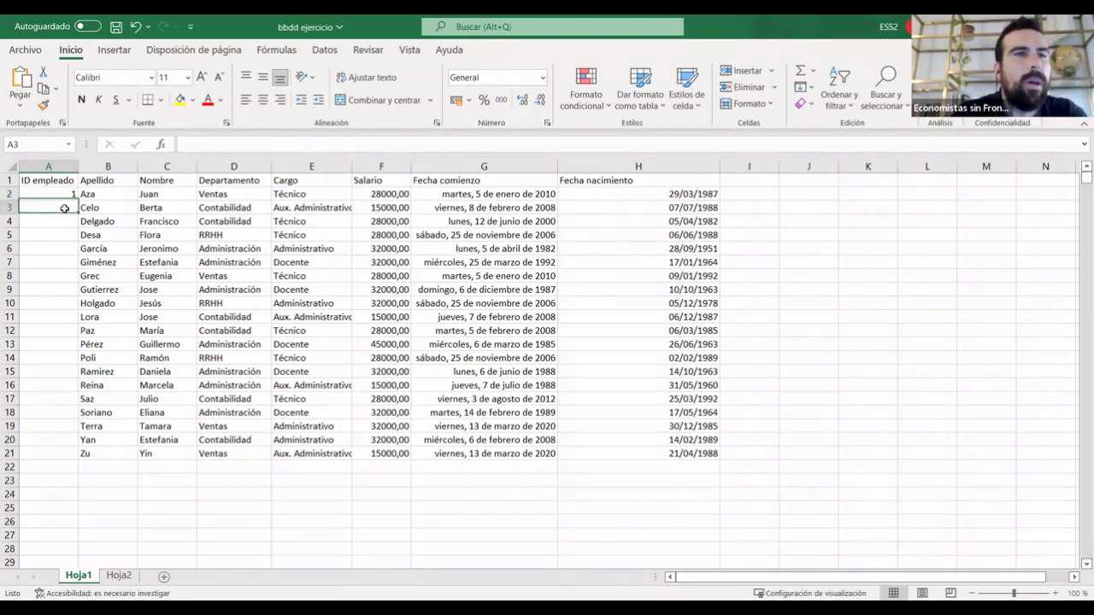
type("2")
key("Return")
double_click(66, 224)
type("3")
key("Return")
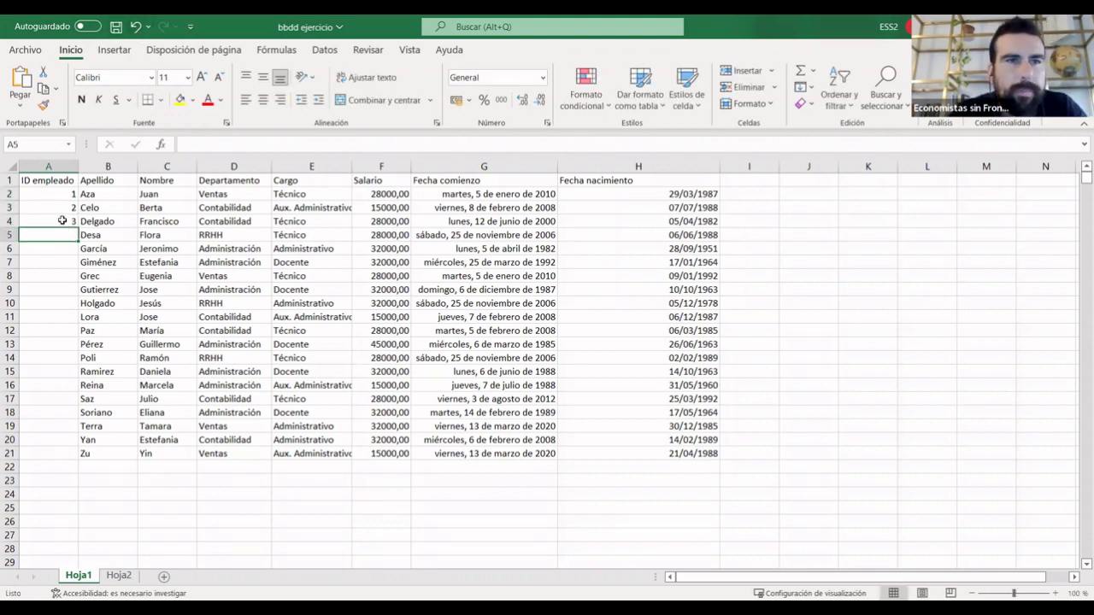
left_click(62, 220)
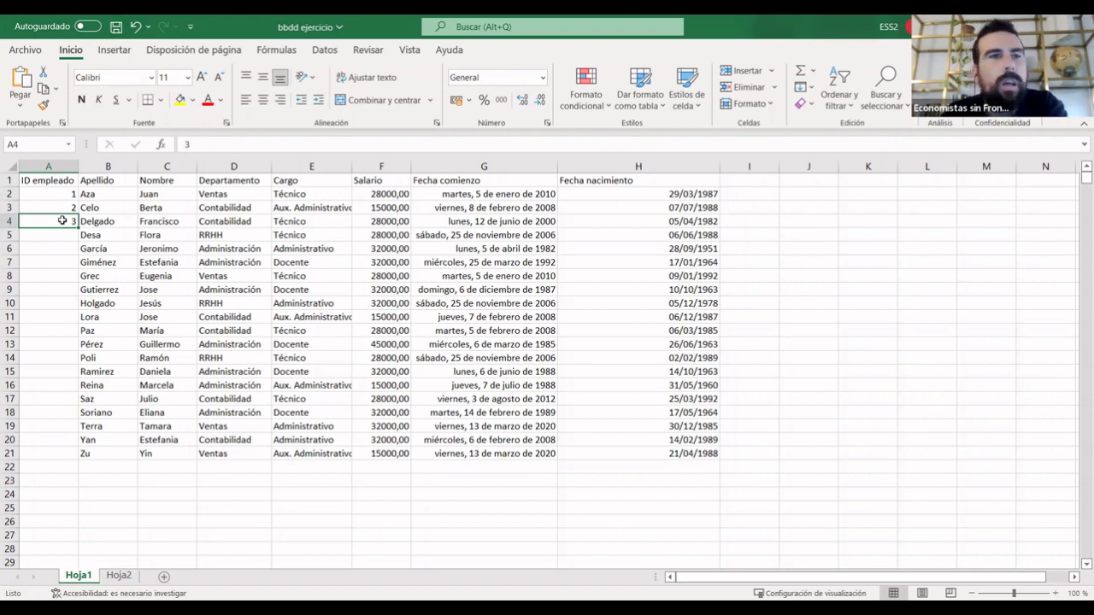
key("BackSpace")
key("Up")
key("BackSpace")
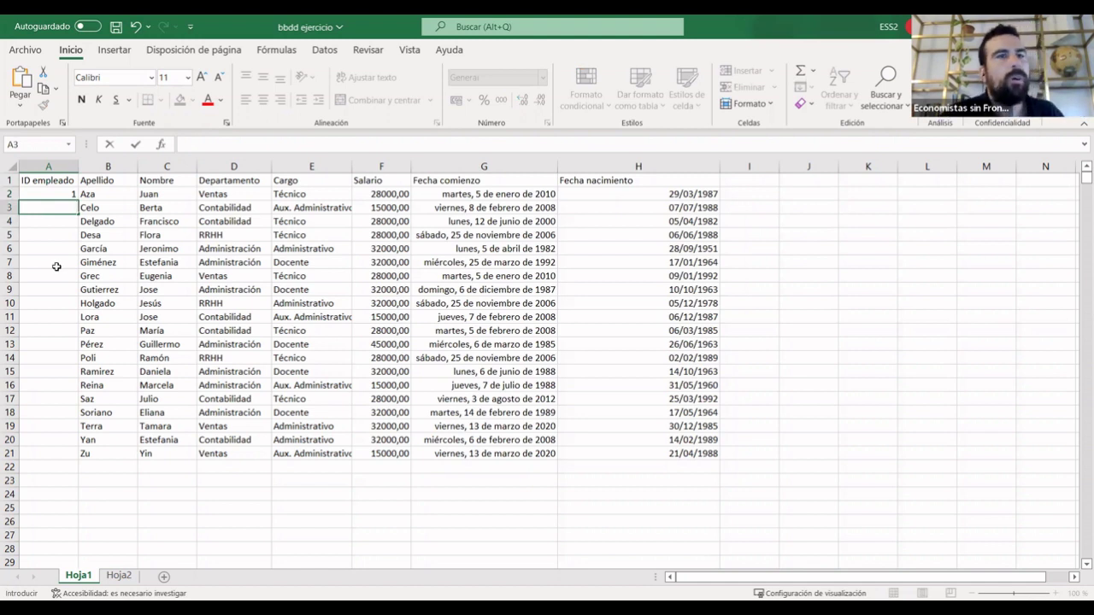
left_click(64, 264)
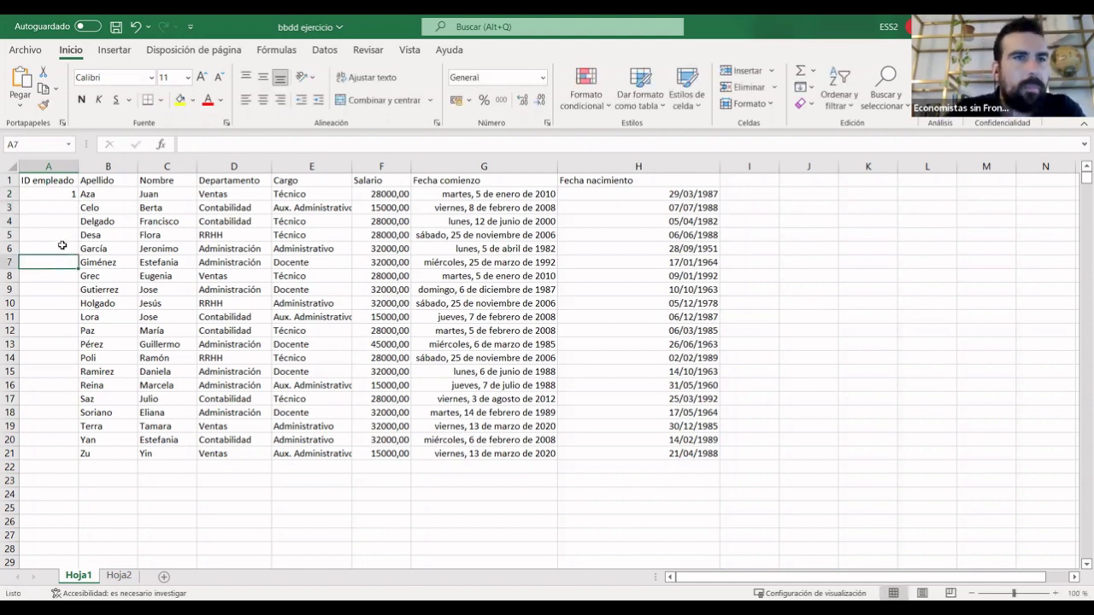
left_click(53, 195)
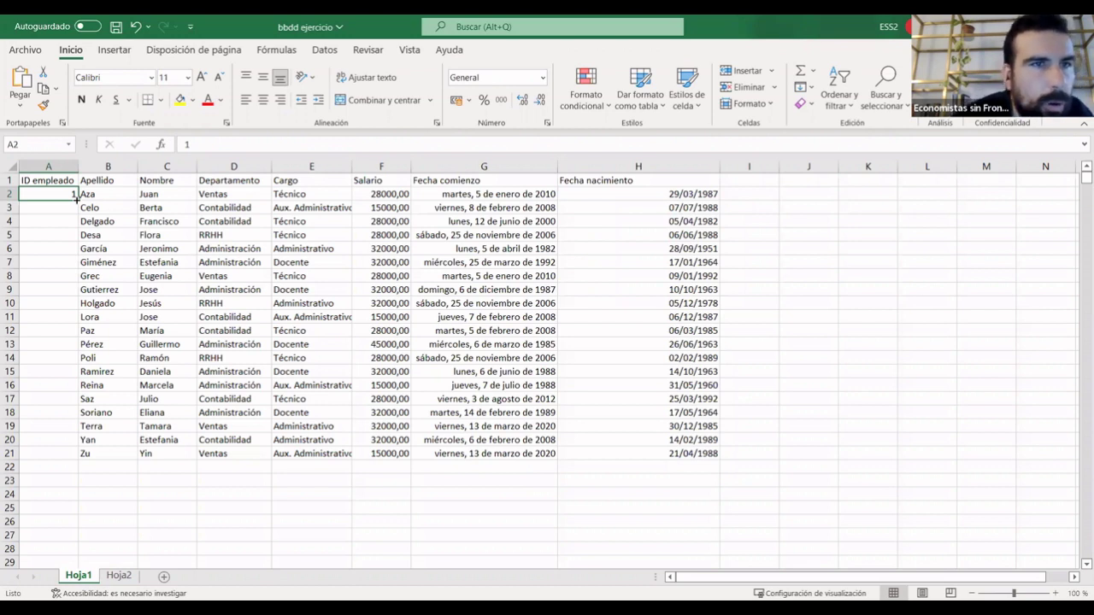
Fill the ID series 1 to 20 down column A through row 21.
left_click_drag(76, 197, 69, 453)
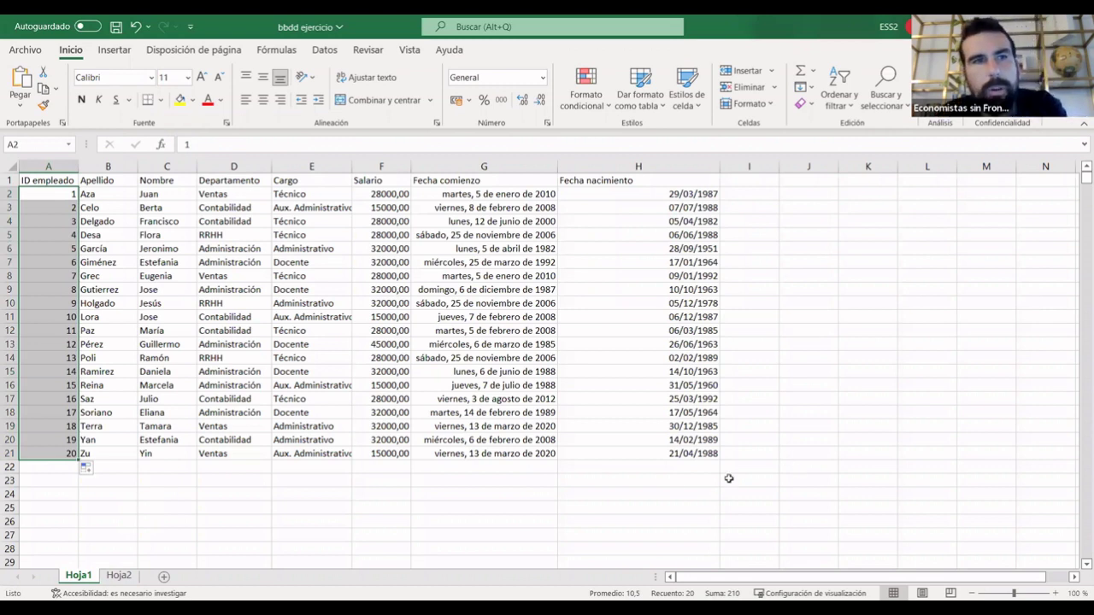
left_click(136, 27)
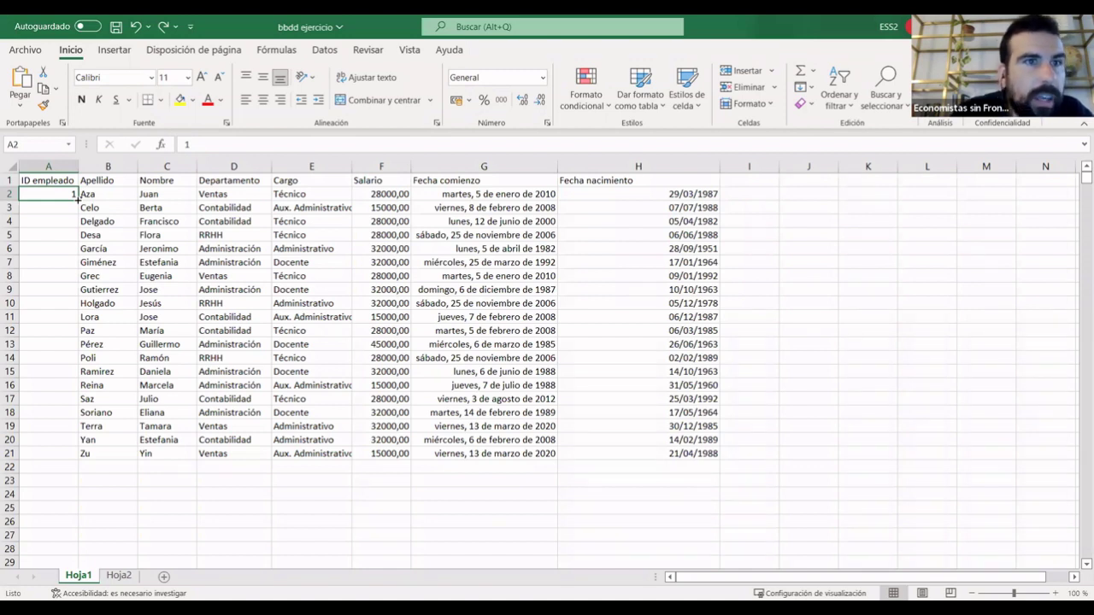
left_click_drag(76, 196, 76, 195)
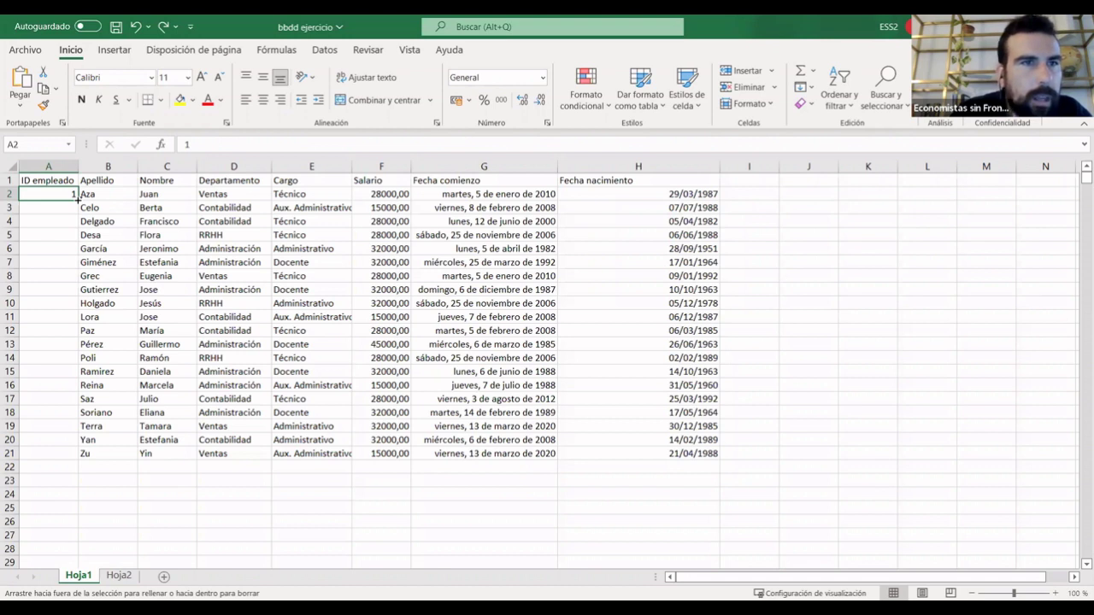
left_click_drag(58, 289, 58, 460)
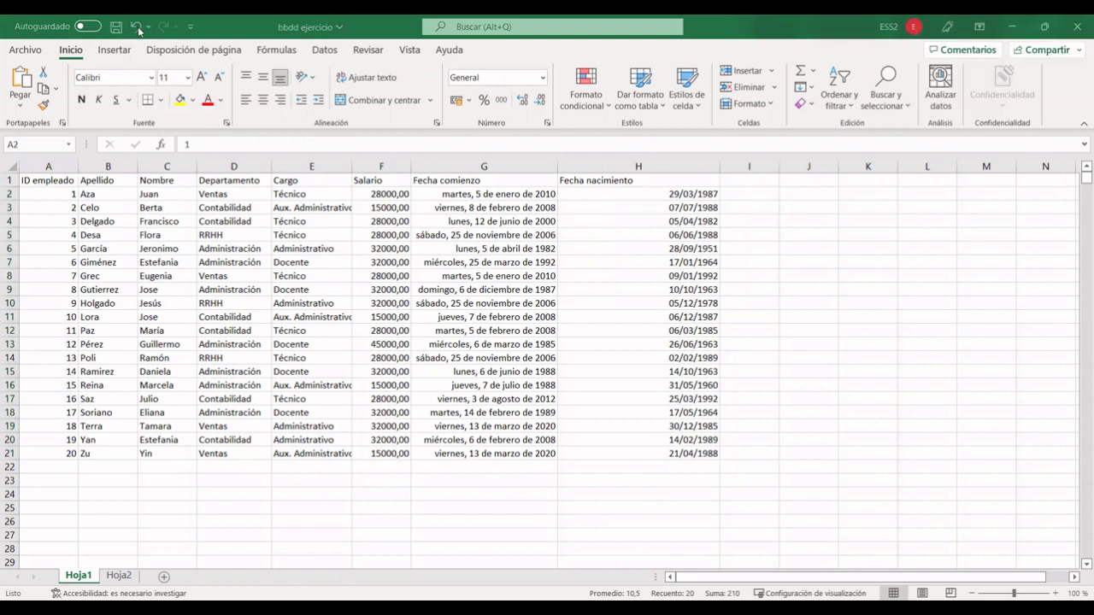
Select A3:A21 and undo the autofill, leaving only ID 1 in A2.
left_click(137, 28)
left_click(47, 192)
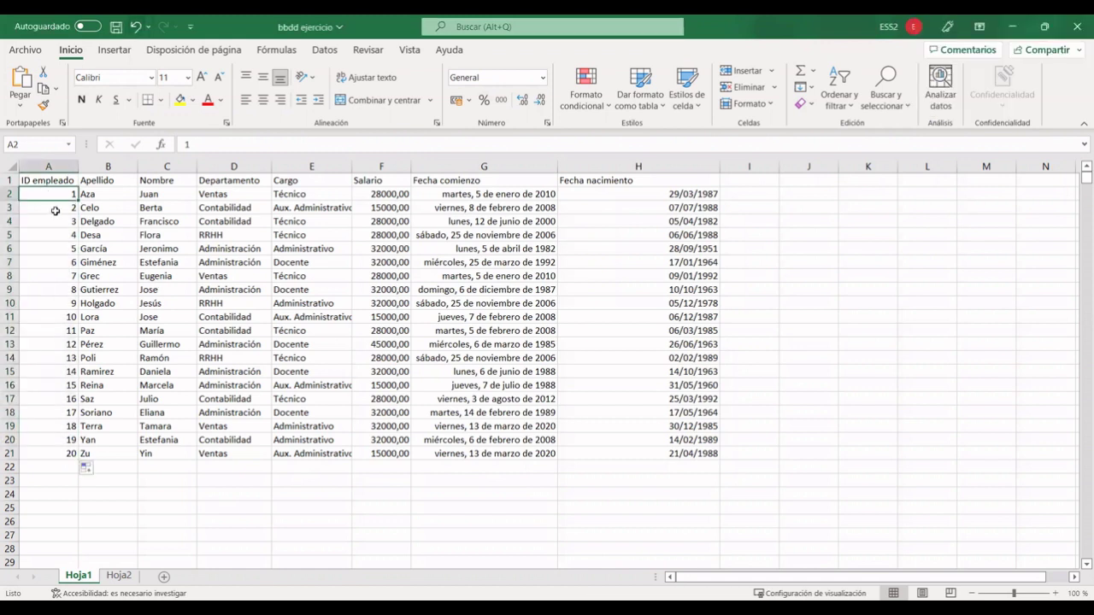
left_click_drag(55, 211, 41, 457)
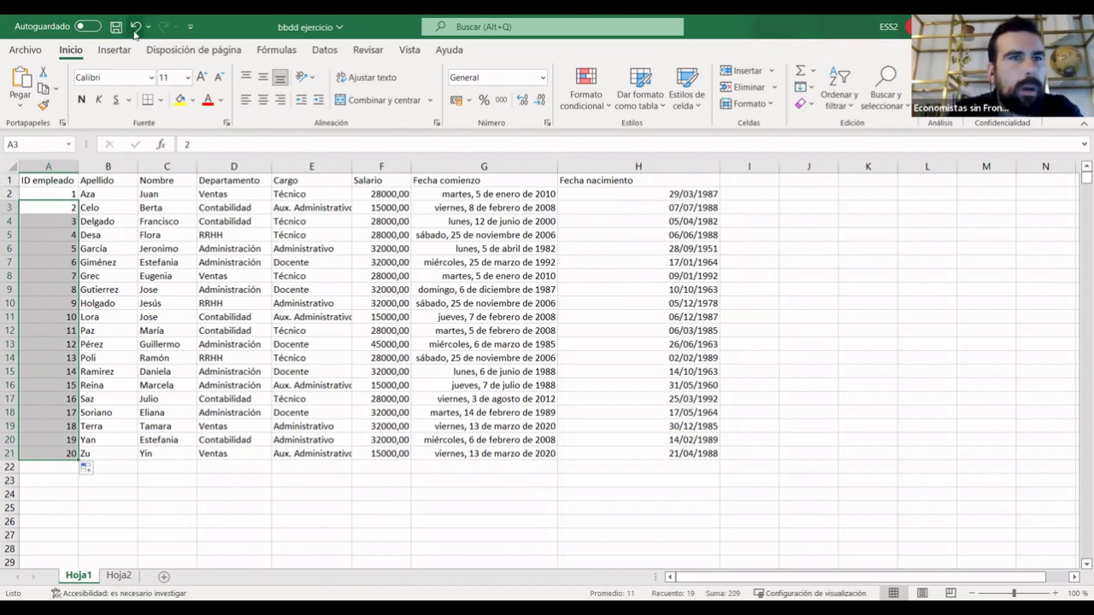
key("ctrl+z")
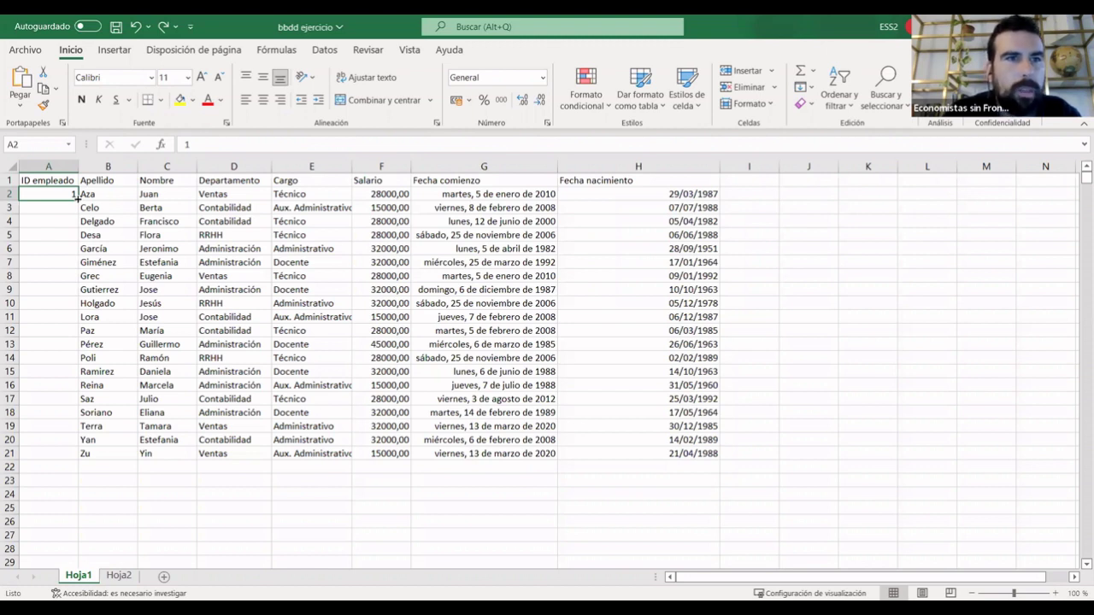
Autofill column A from A2 down to A21 with IDs 1 to 20.
left_click_drag(76, 197, 61, 345)
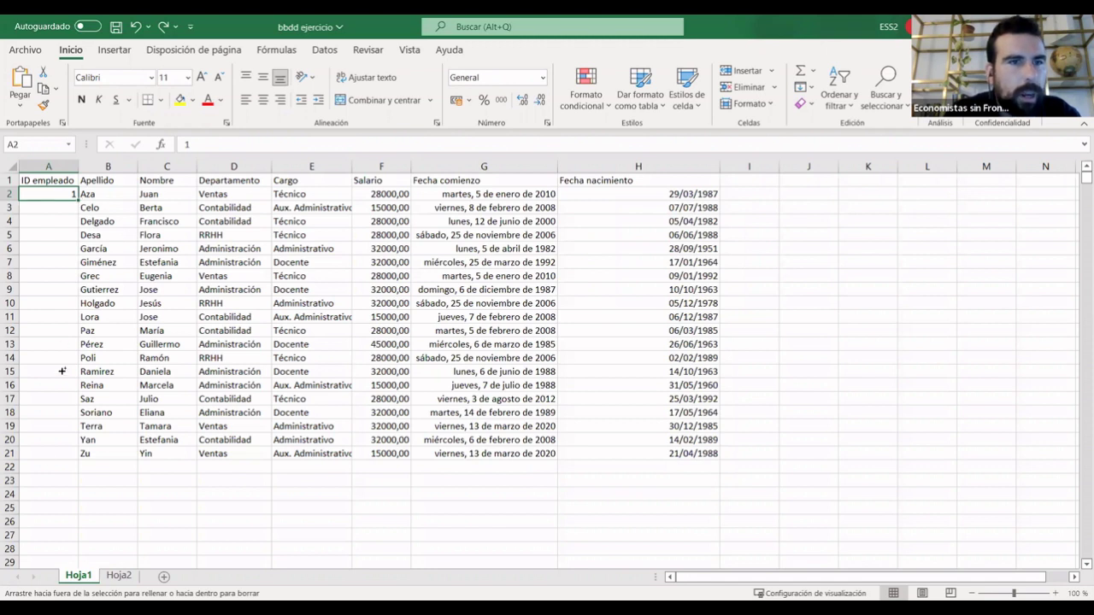
left_click_drag(47, 457, 47, 455)
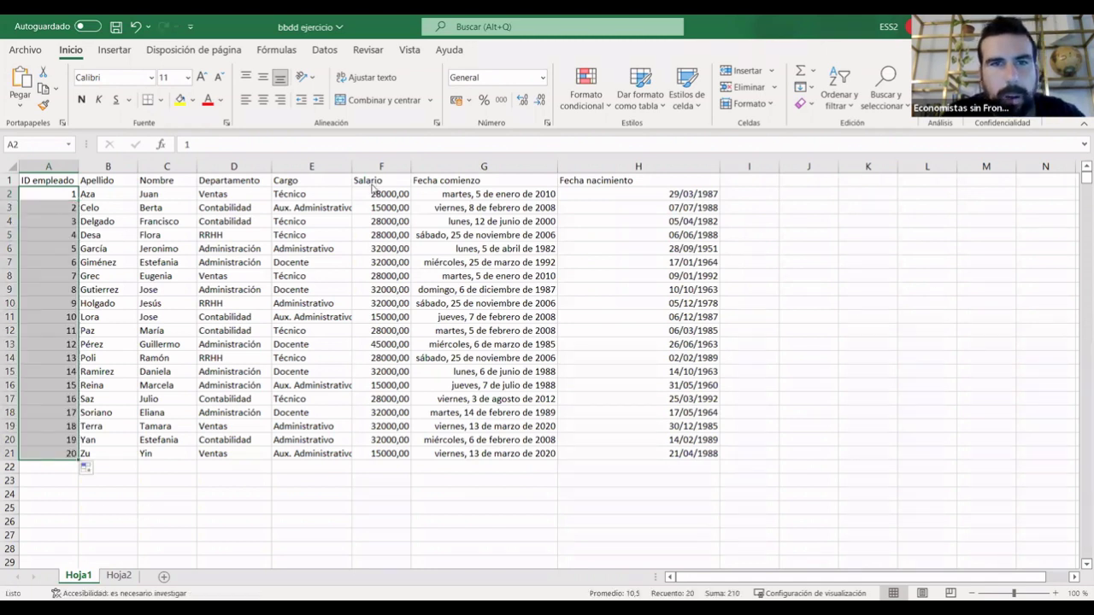
left_click(314, 409)
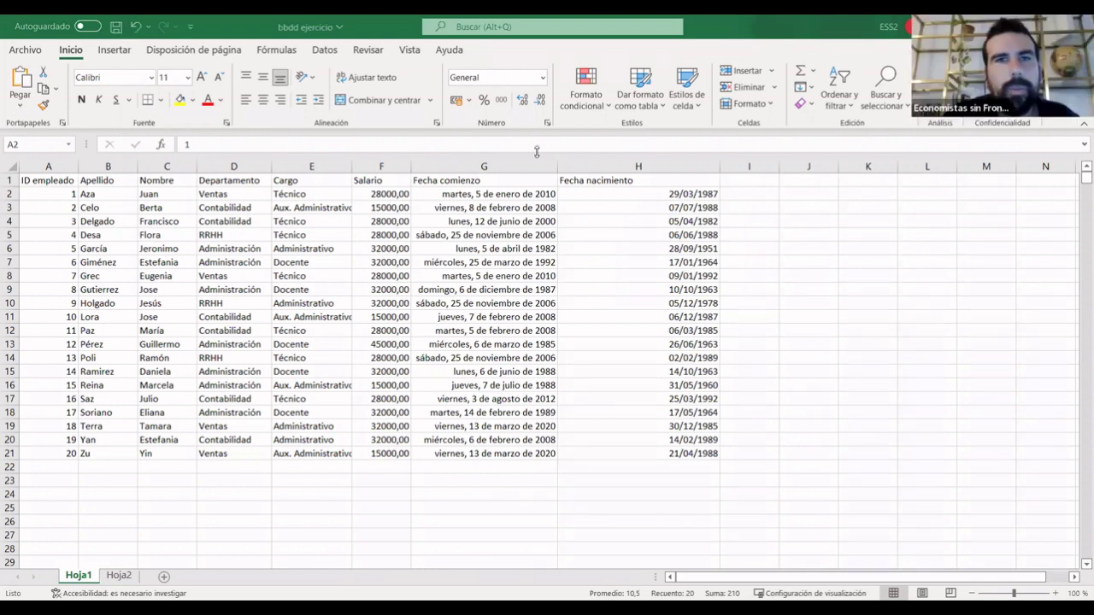
Undo the previous ID fill and reselect cell A2.
left_click(138, 28)
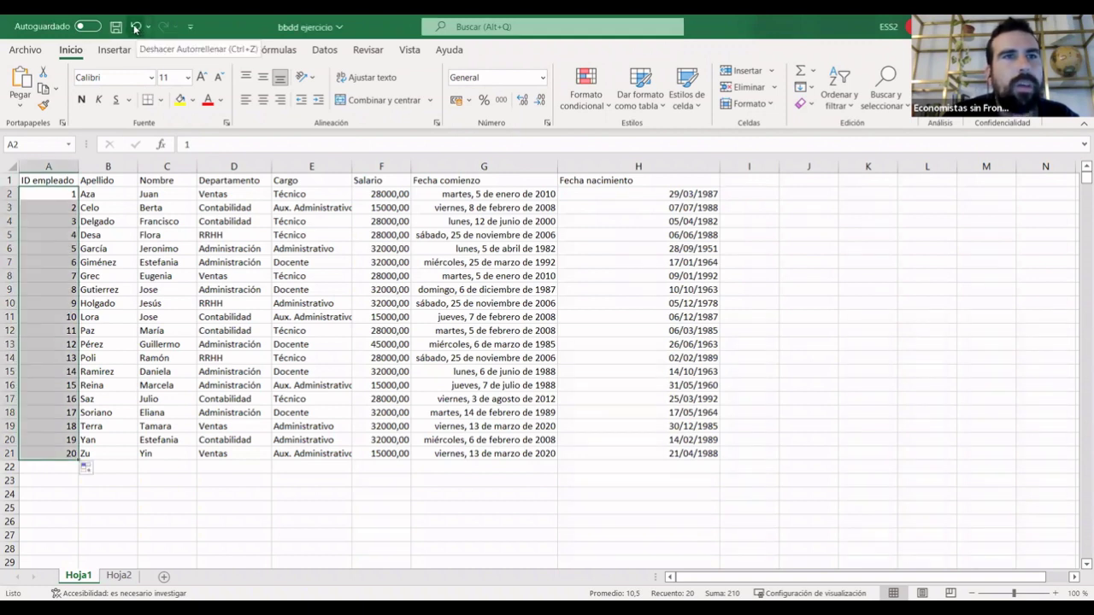
key("ctrl+z")
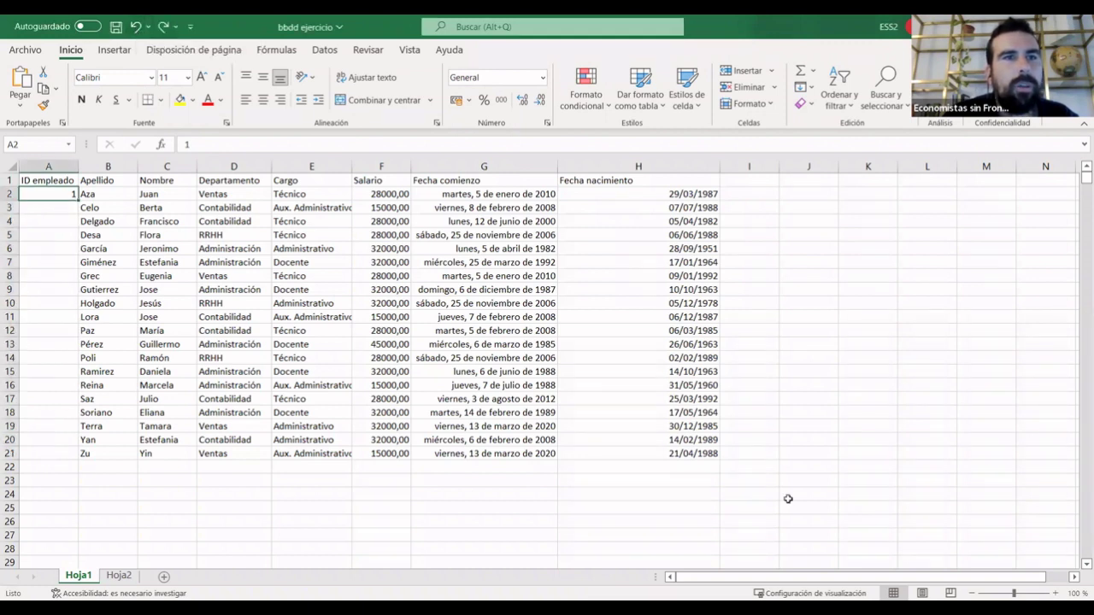
left_click(867, 412)
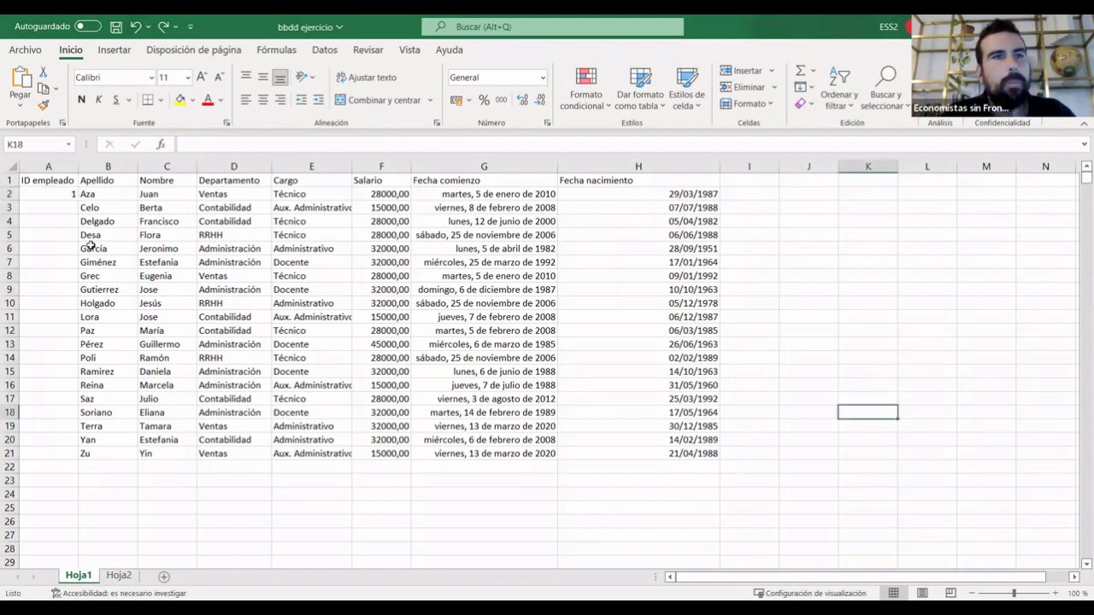
left_click(64, 194)
type("1")
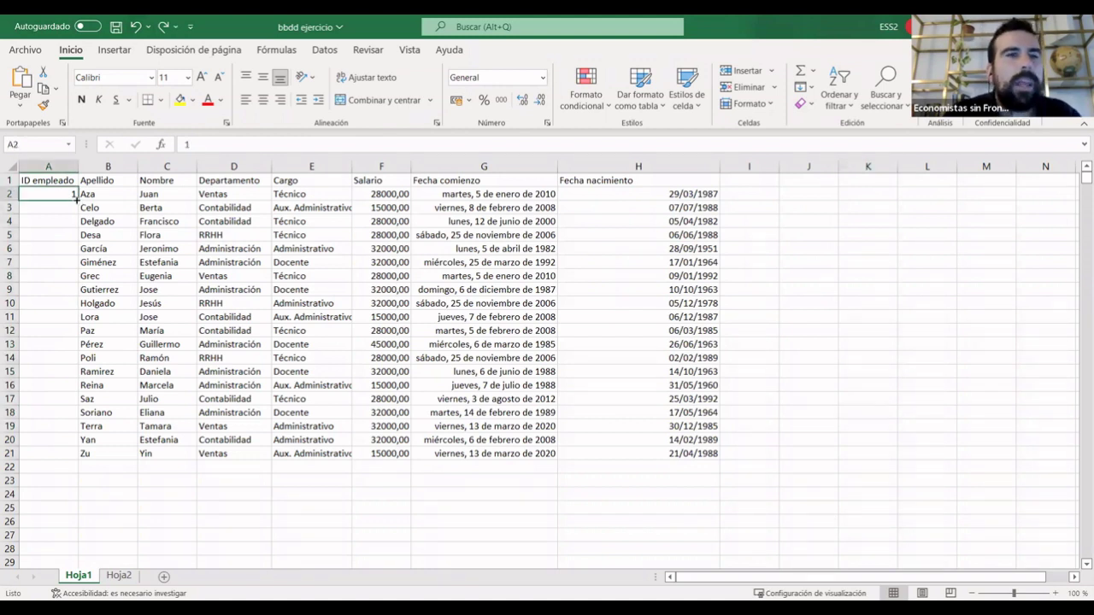
Refill A2:A21 with the series 1 to 20, undoing an accidental copy of 1s.
left_click_drag(76, 197, 76, 197)
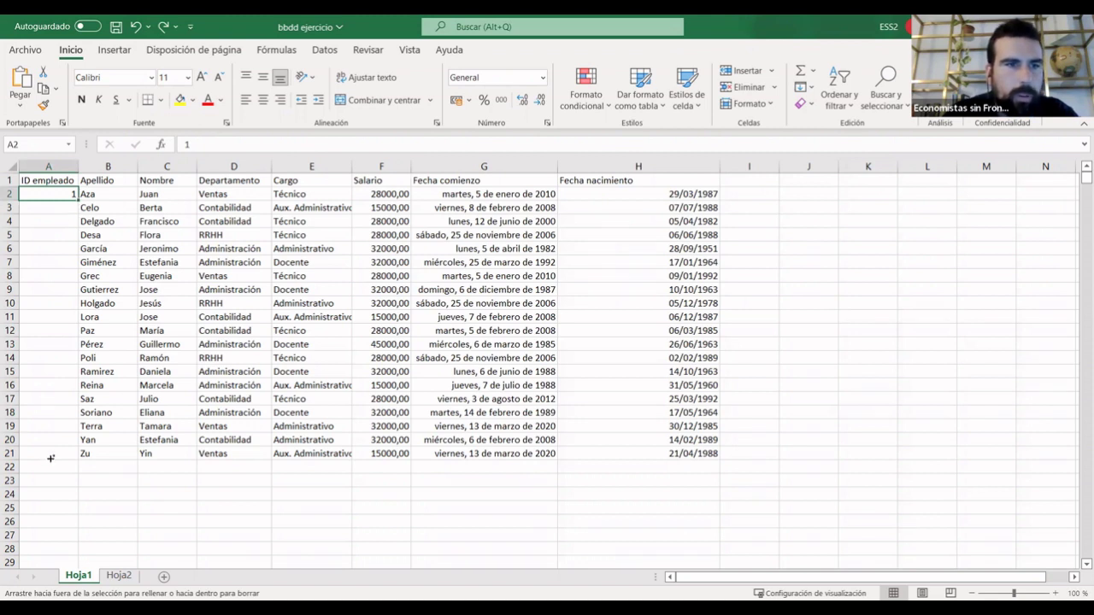
left_click_drag(51, 459, 50, 458)
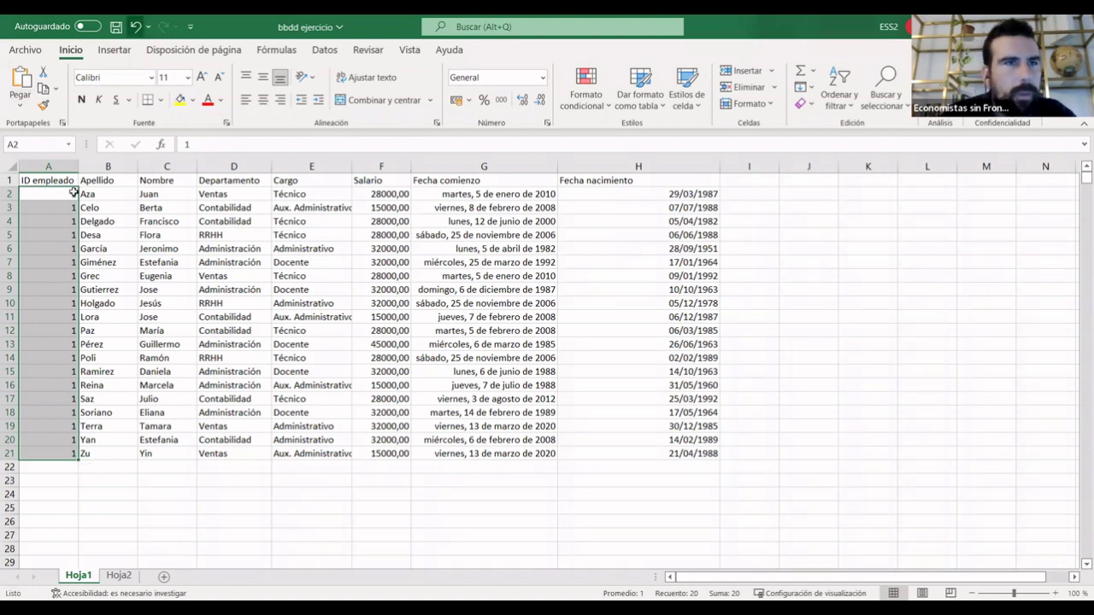
left_click(134, 26)
left_click_drag(77, 201, 47, 455)
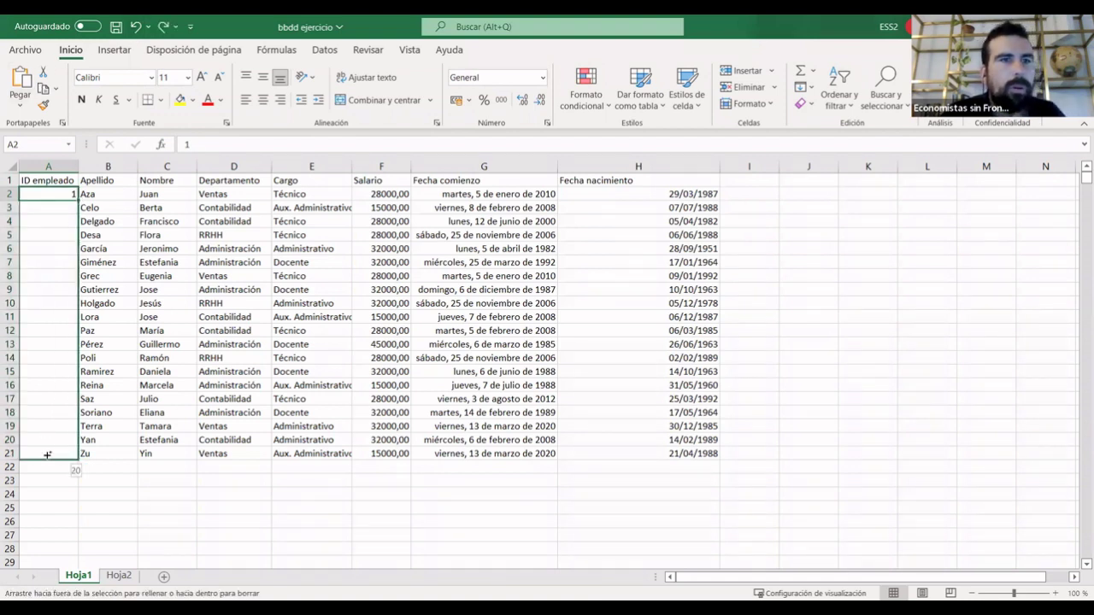
left_click(175, 507)
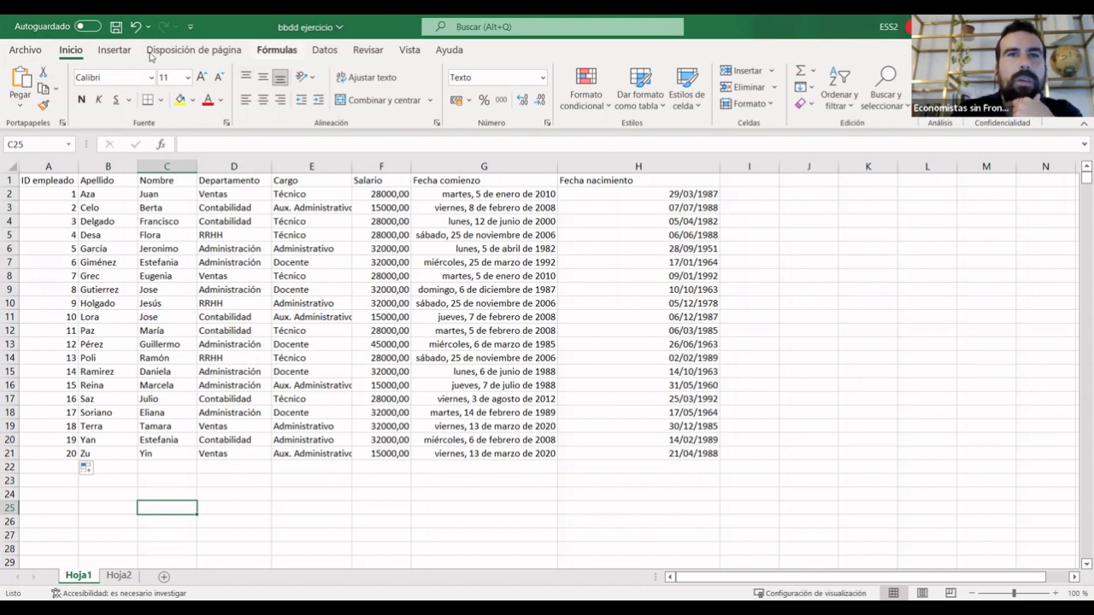
Show the Fórmulas tab and scroll through the Financieras function list.
left_click(276, 49)
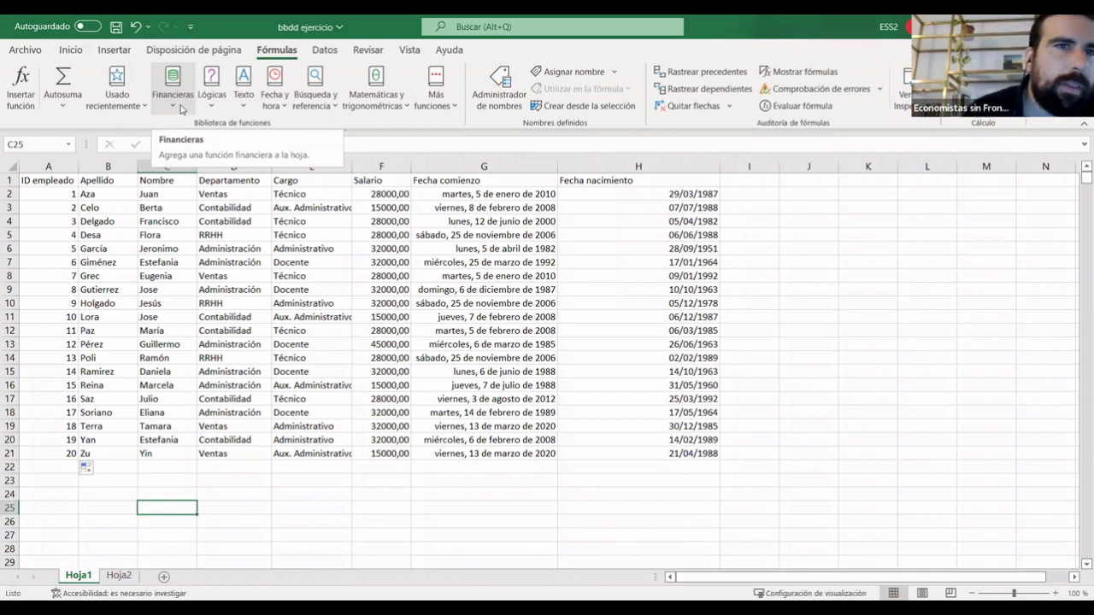
left_click(181, 109)
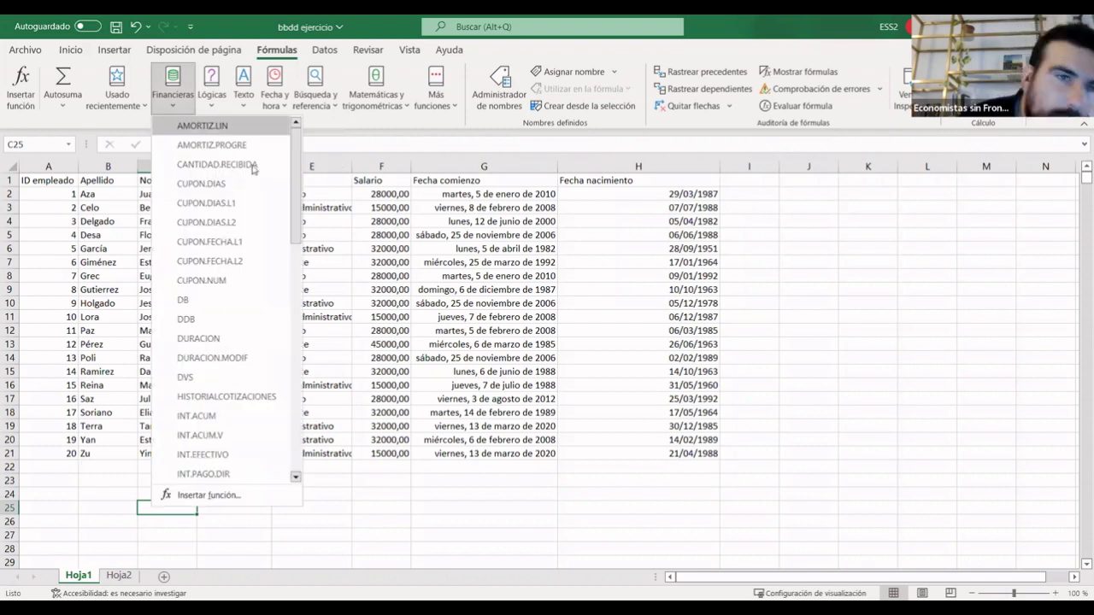
scroll(256, 157, "down", 1)
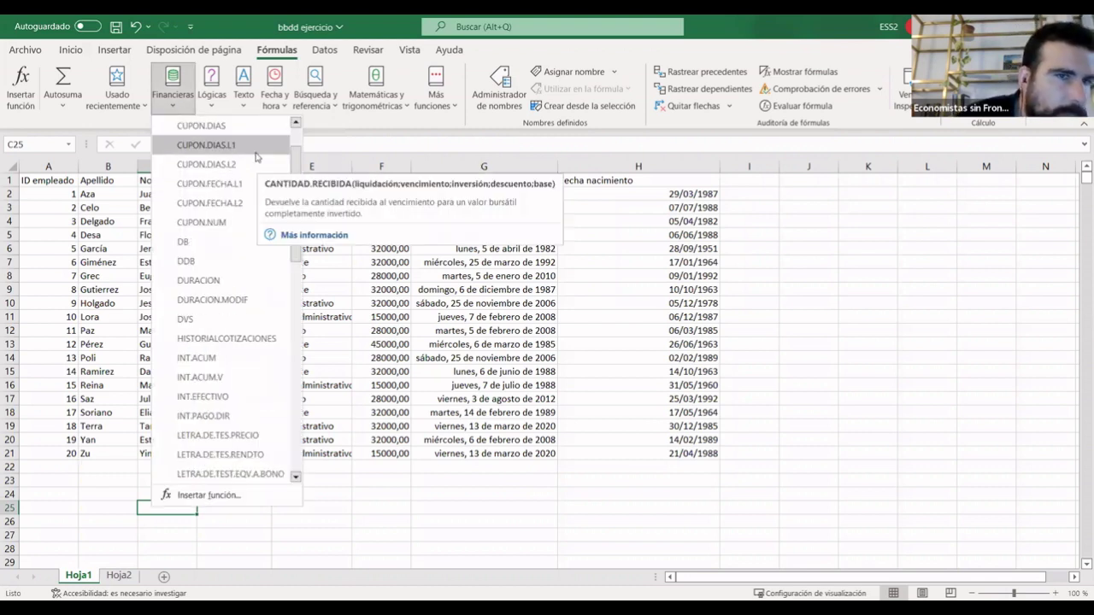
scroll(246, 154, "down", 1)
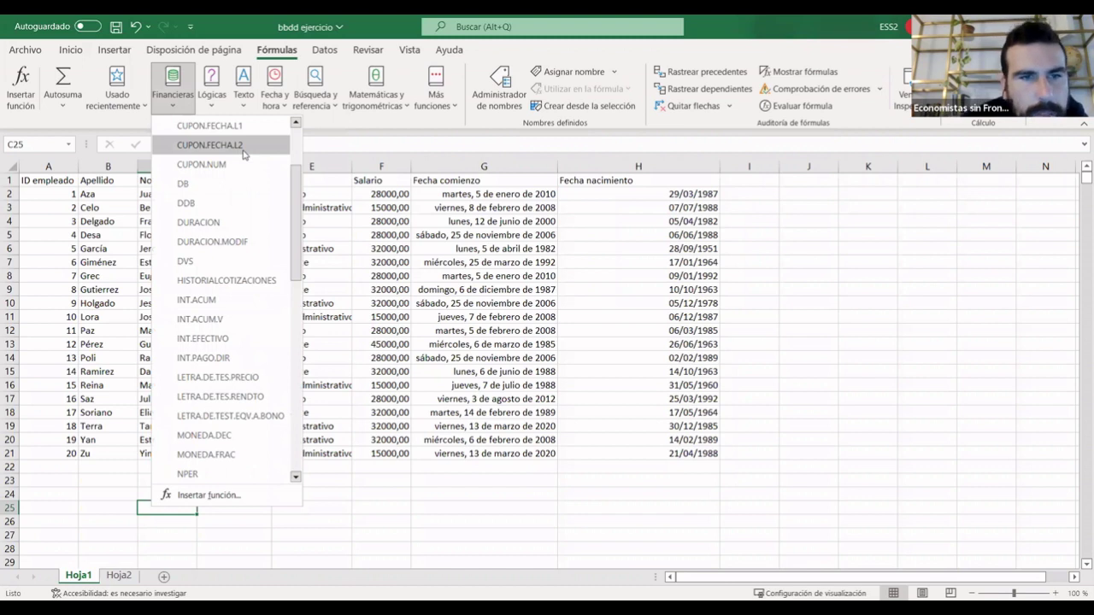
scroll(220, 393, "up", 2)
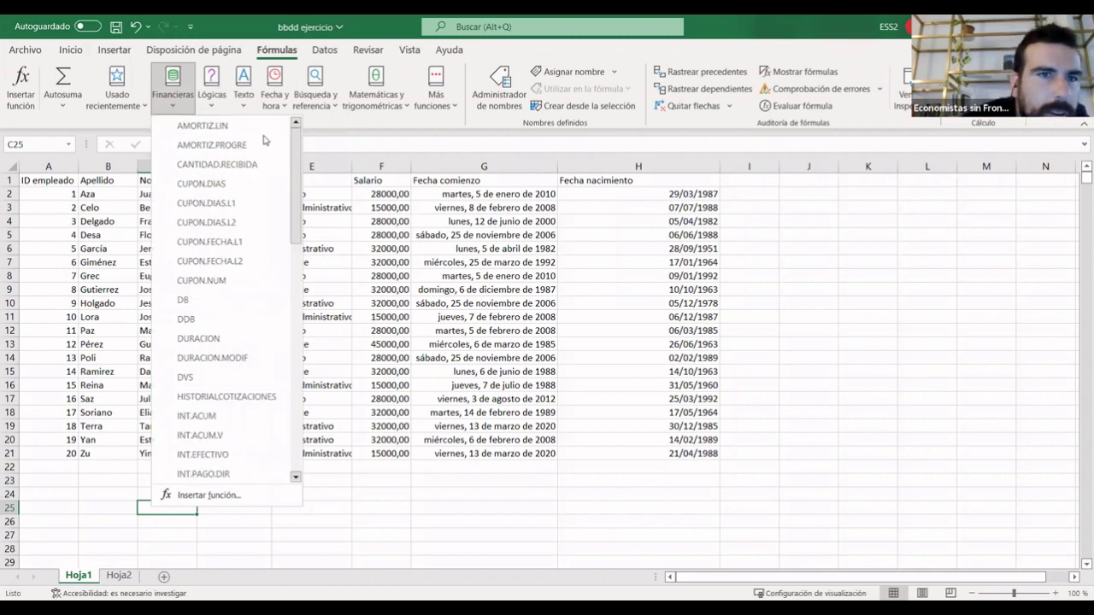
Browse the Lógicas, Texto, Fecha y hora, lookup, math and remaining function categories.
left_click(212, 90)
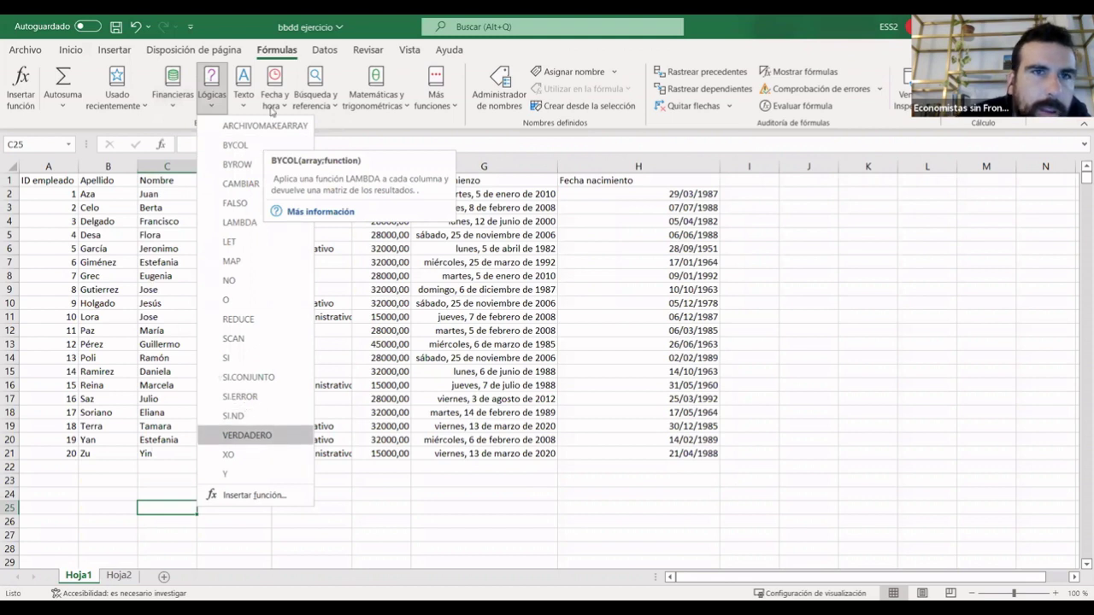
left_click(243, 96)
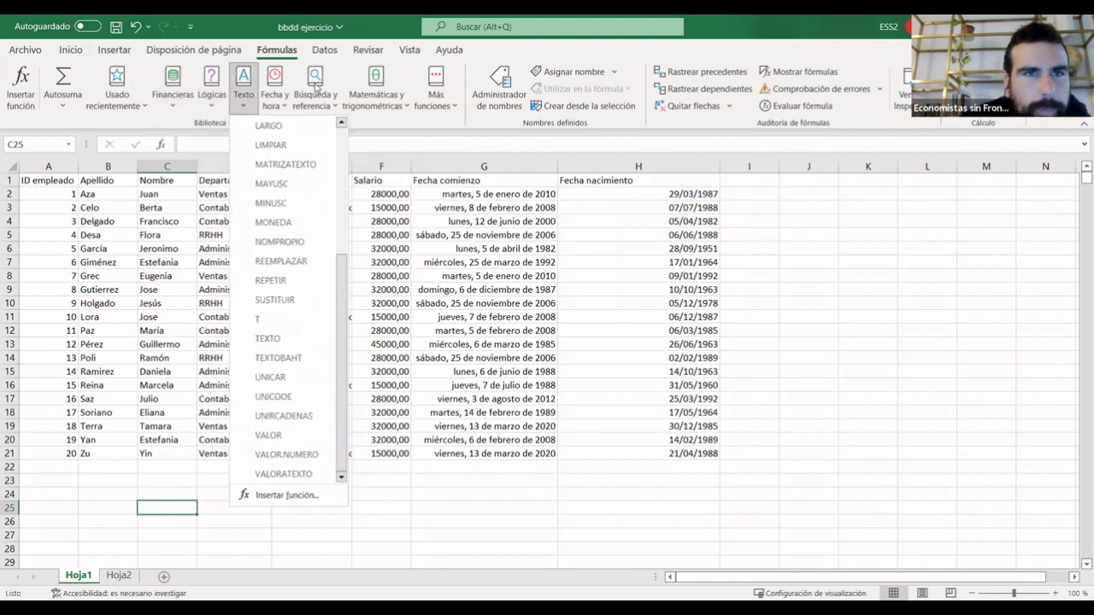
left_click(287, 101)
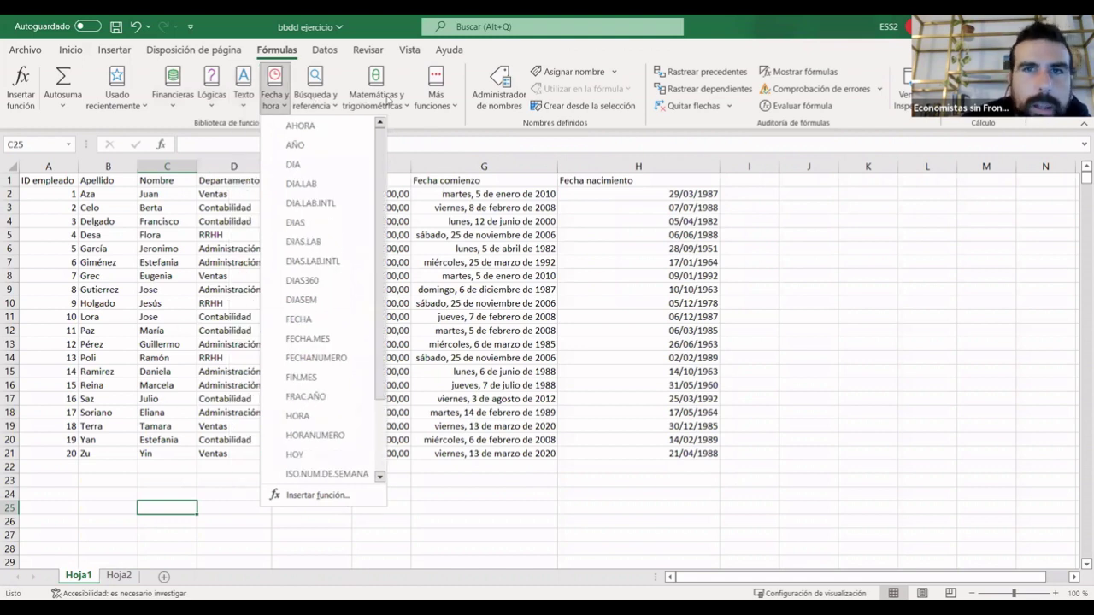
key("Right")
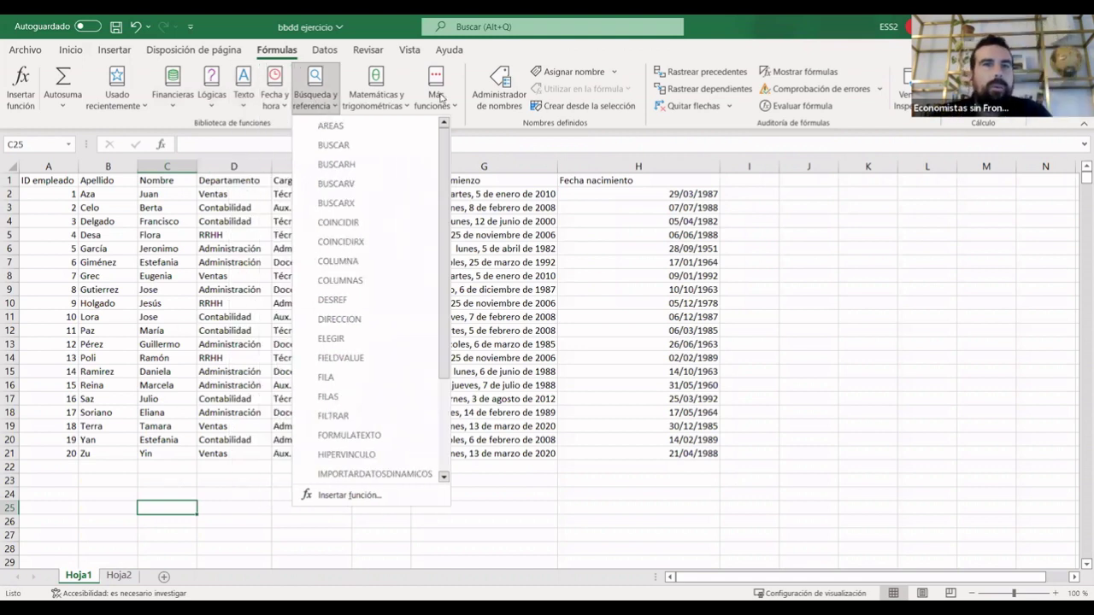
left_click(384, 101)
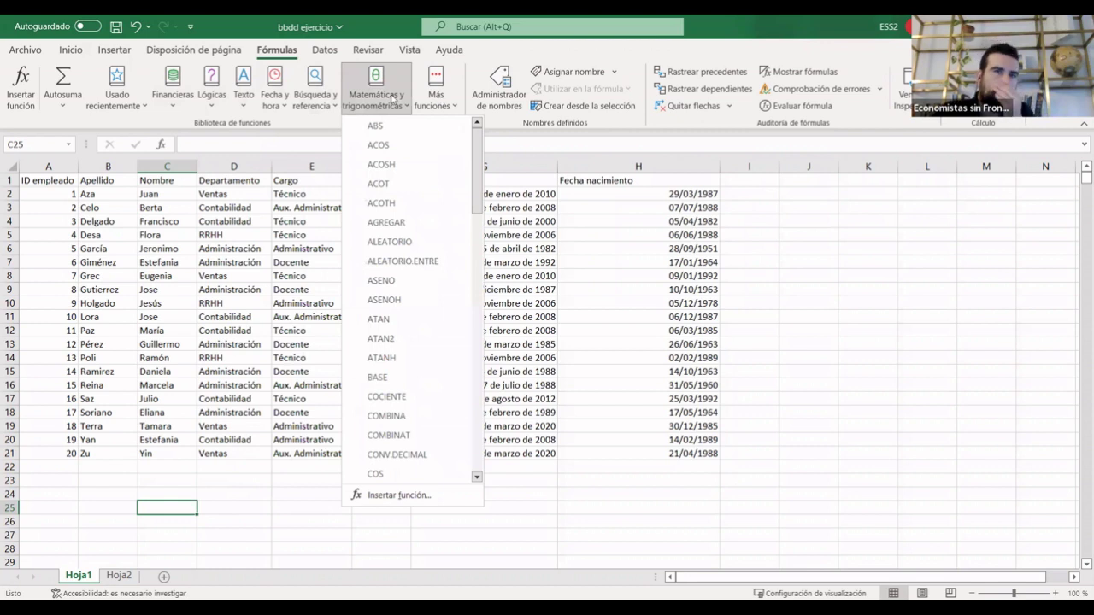
left_click(440, 96)
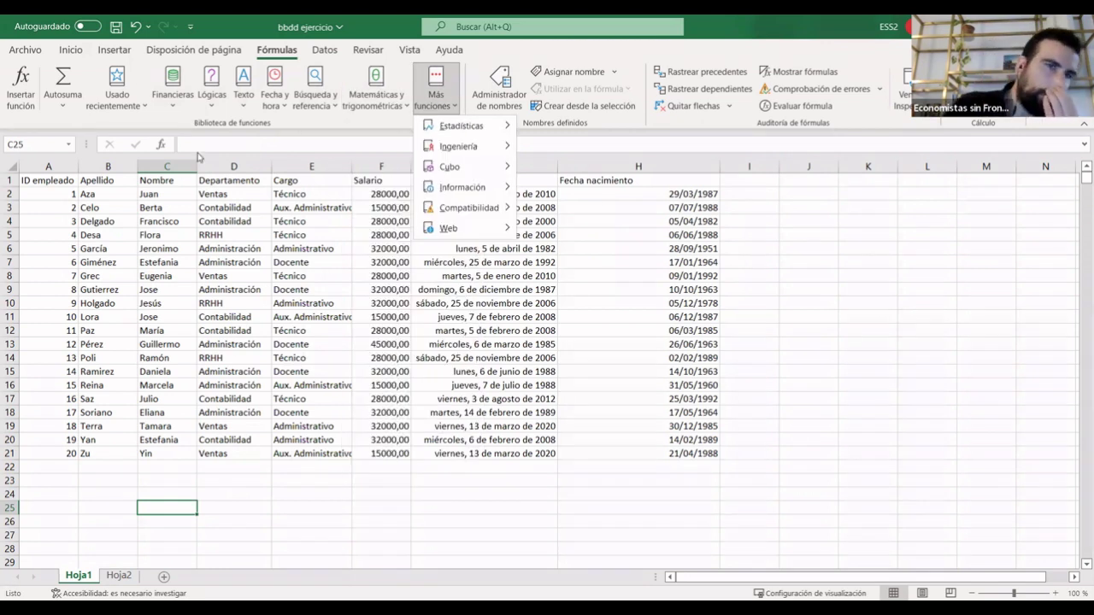
left_click(396, 493)
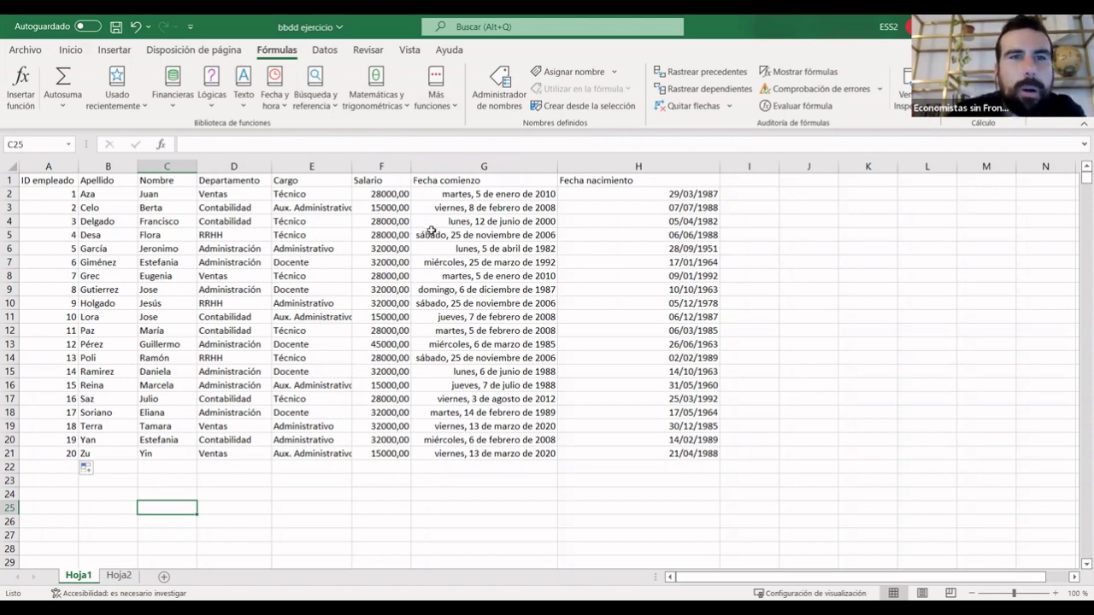
Select the salary range F2:F21 in the Salario column.
left_click(388, 194)
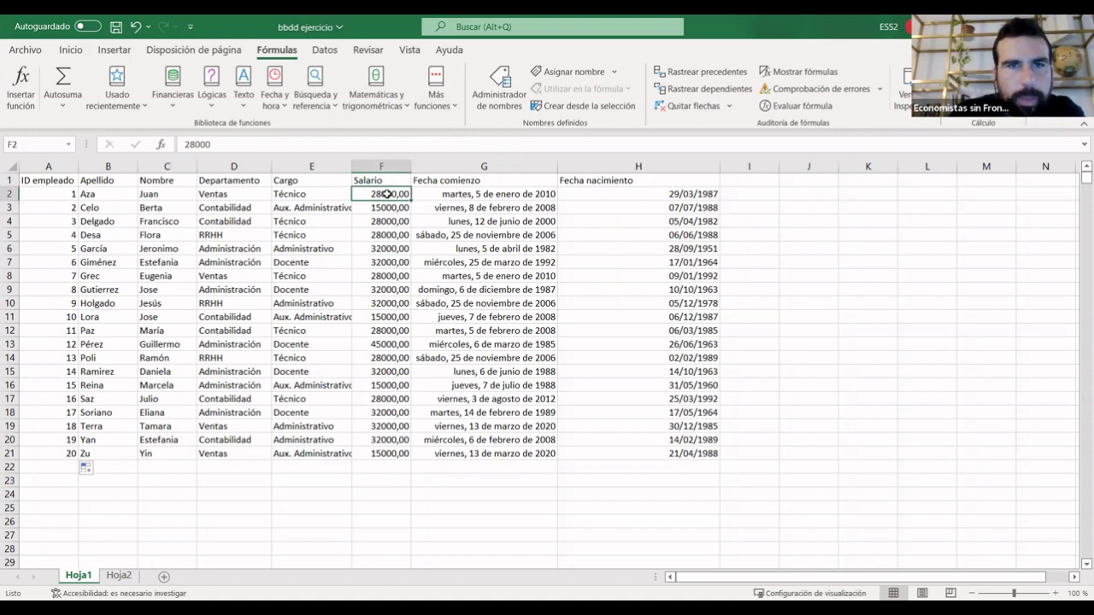
left_click(384, 162)
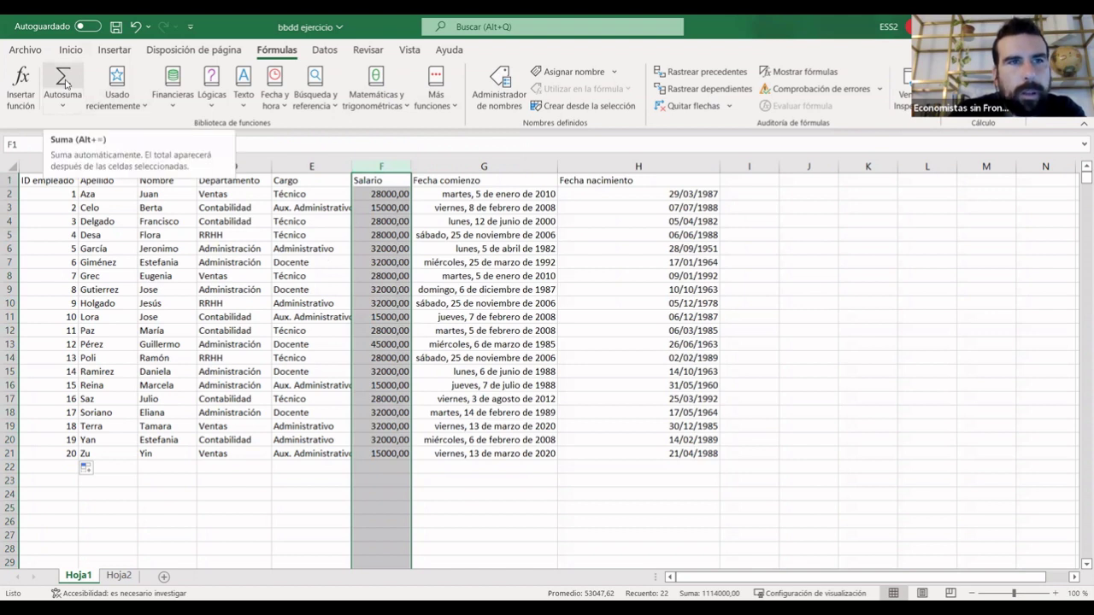
key("Return")
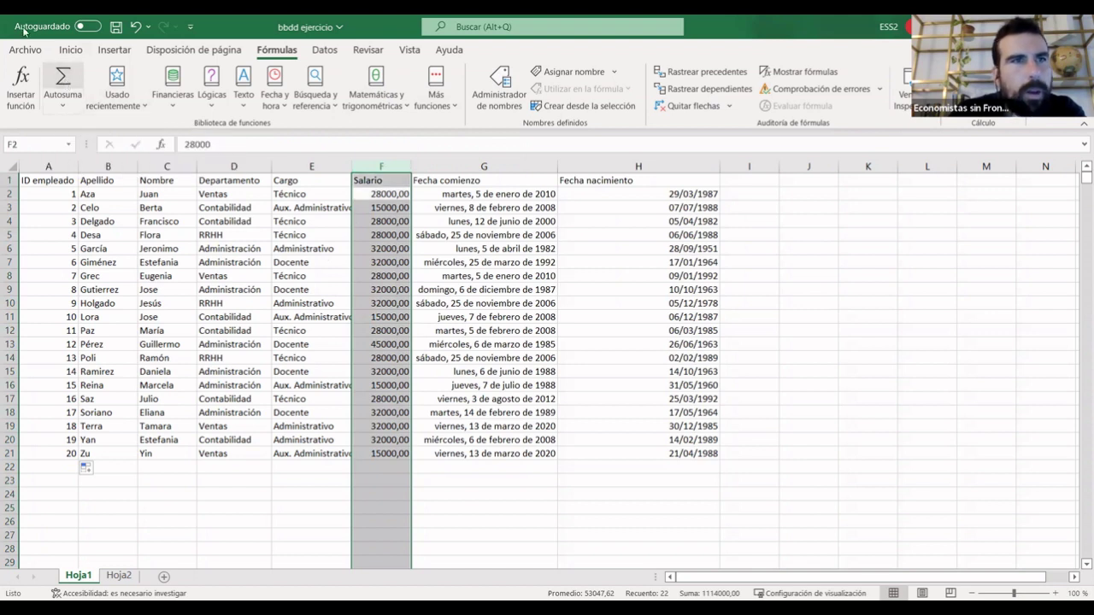
left_click_drag(381, 194, 381, 440)
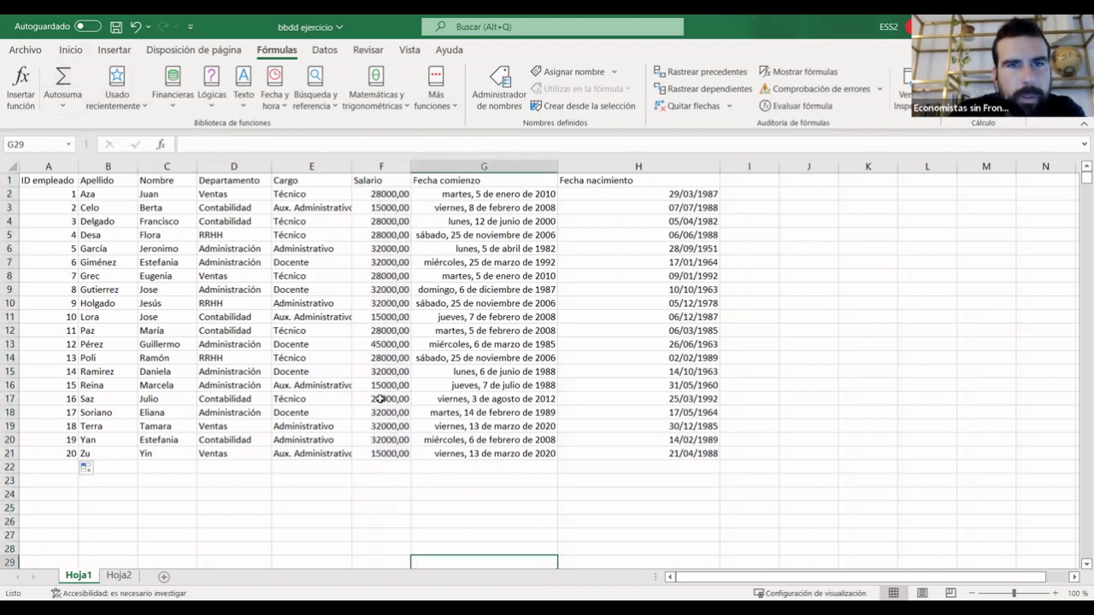
left_click_drag(501, 535, 500, 520)
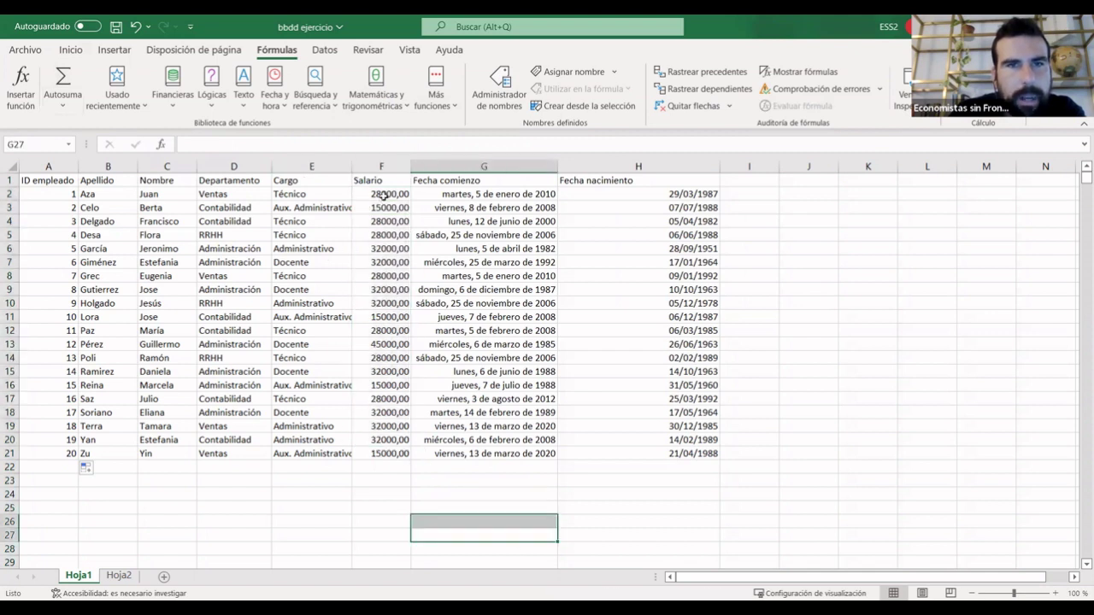
left_click_drag(381, 194, 390, 455)
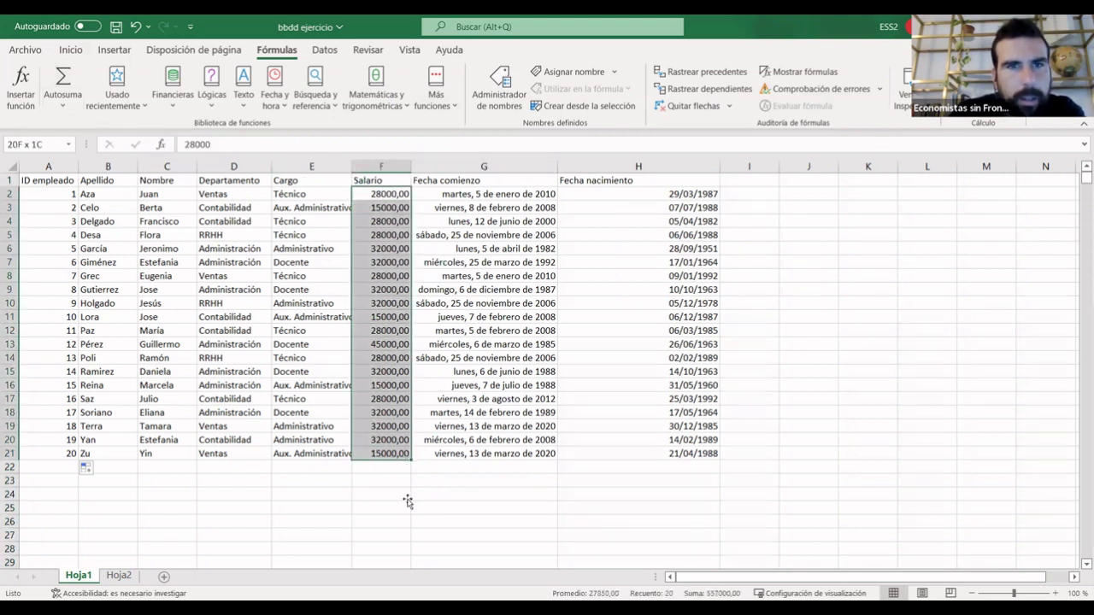
Try AutoSum on the salaries, undo it, and reselect F2:F21.
left_click(59, 81)
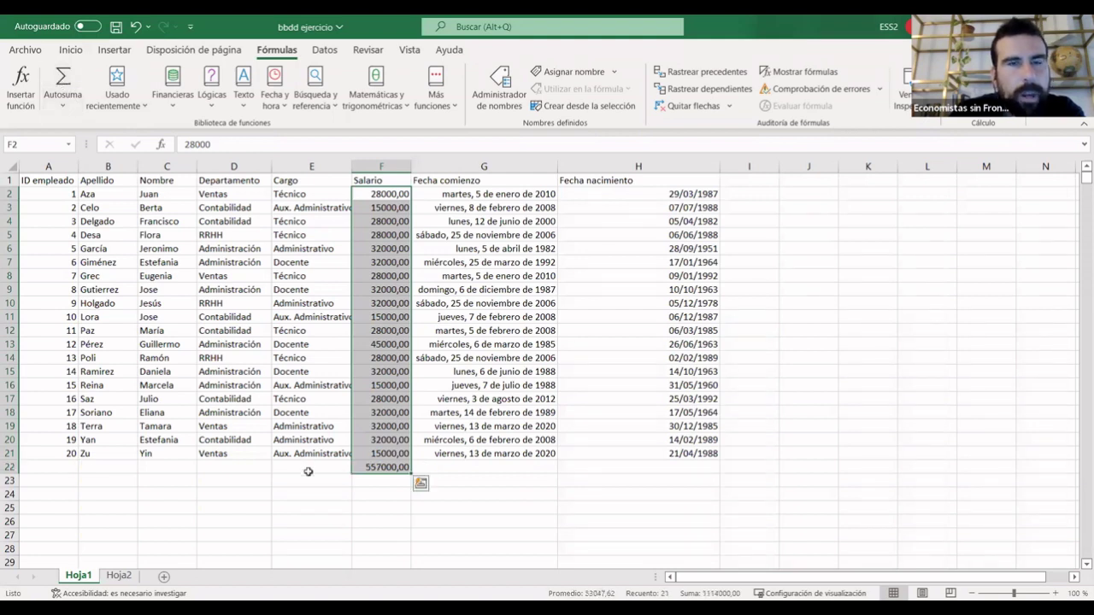
left_click(136, 27)
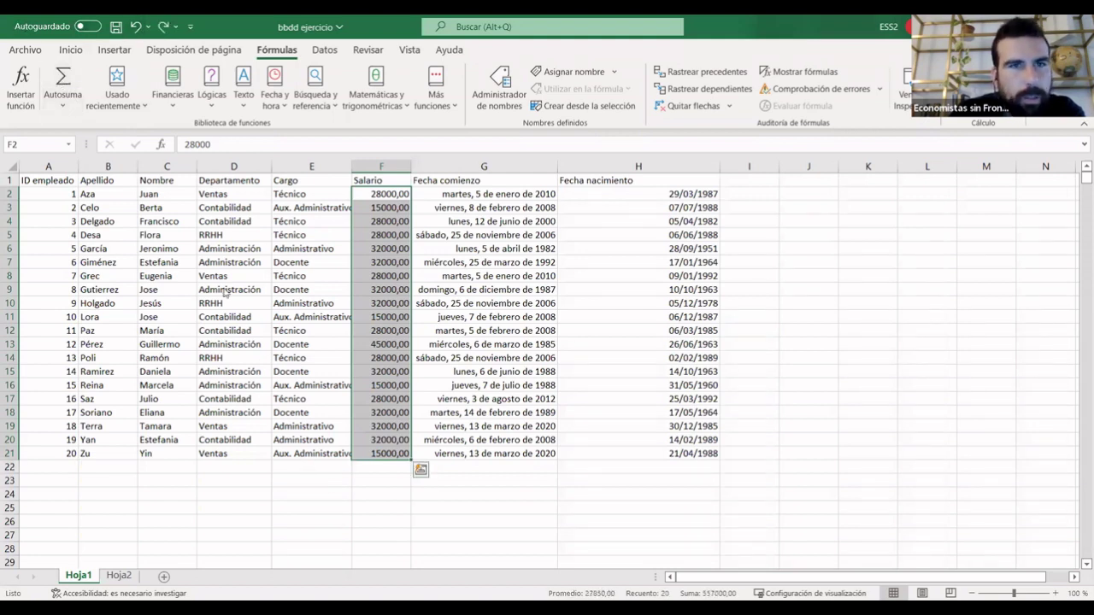
left_click(292, 523)
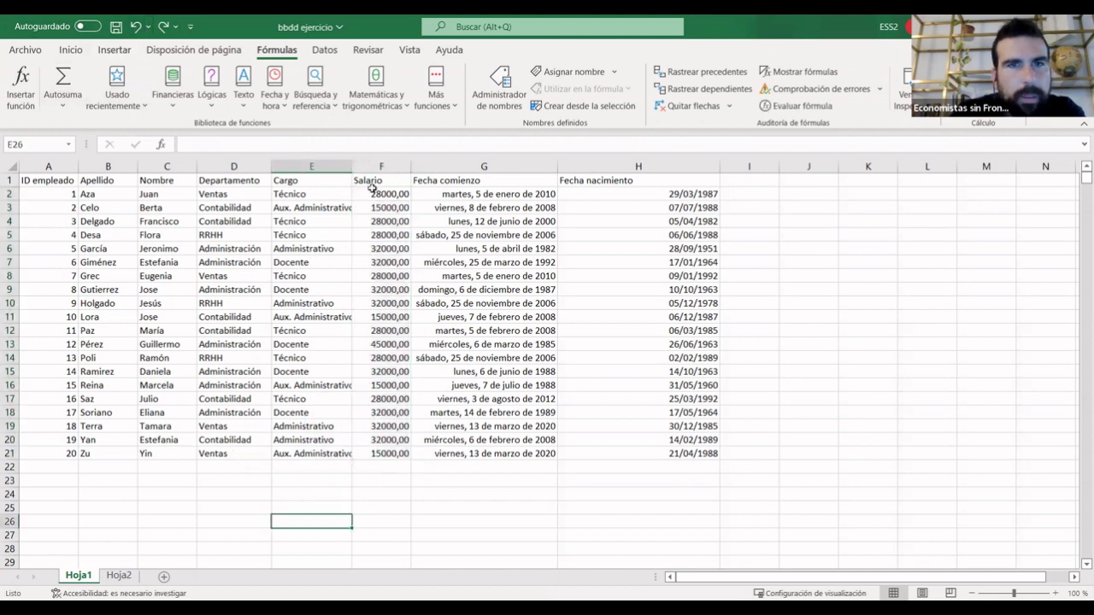
left_click(386, 194)
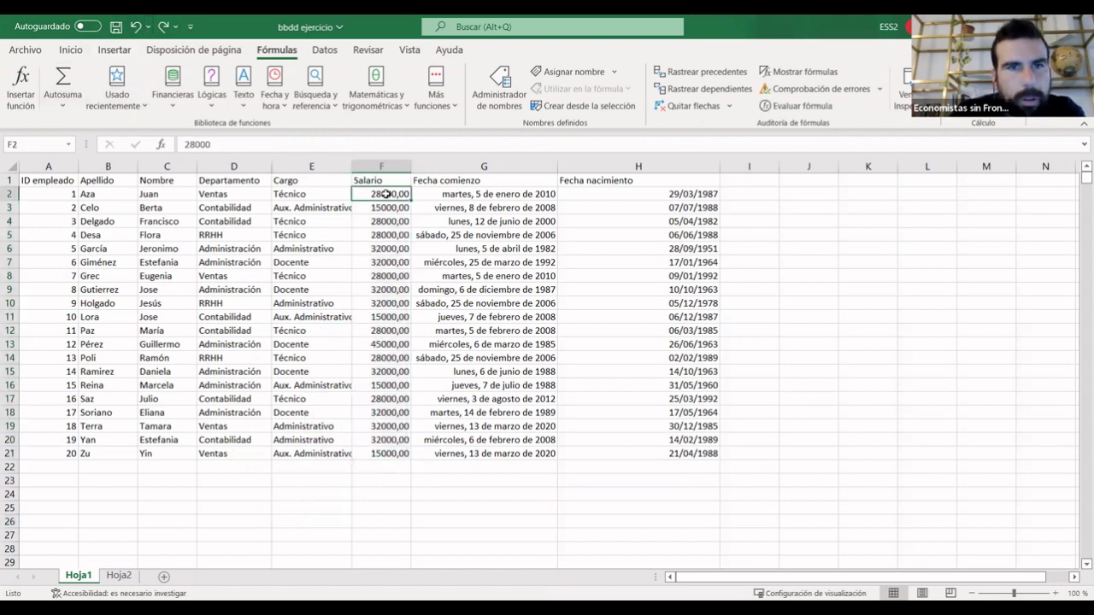
left_click_drag(386, 194, 389, 456)
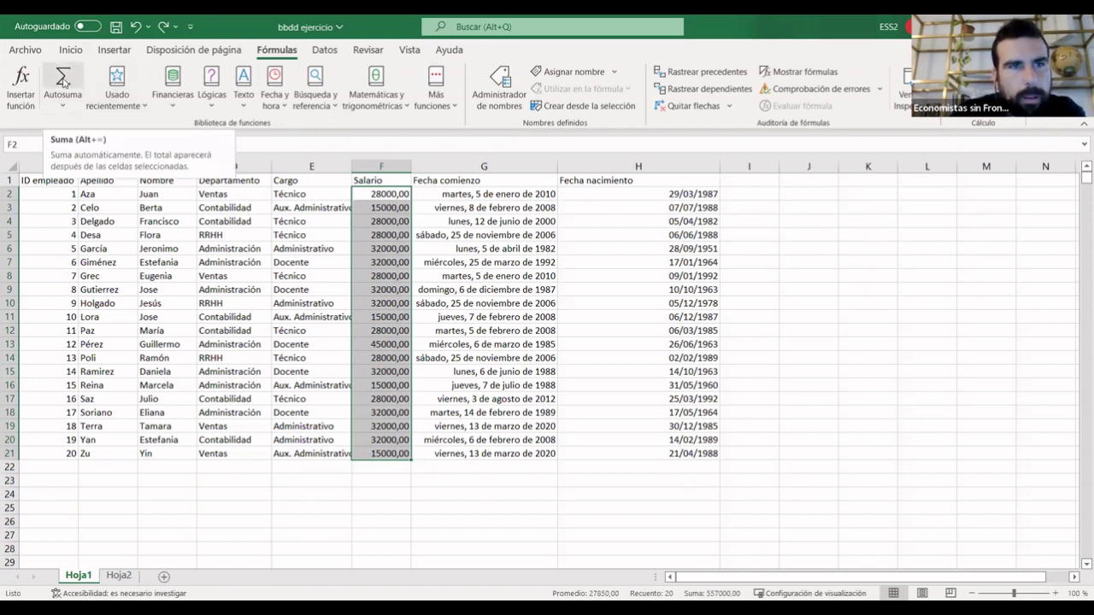
Total F2:F21 into F22 with AutoSum, then undo it so F22 is empty.
left_click(63, 82)
left_click(390, 519)
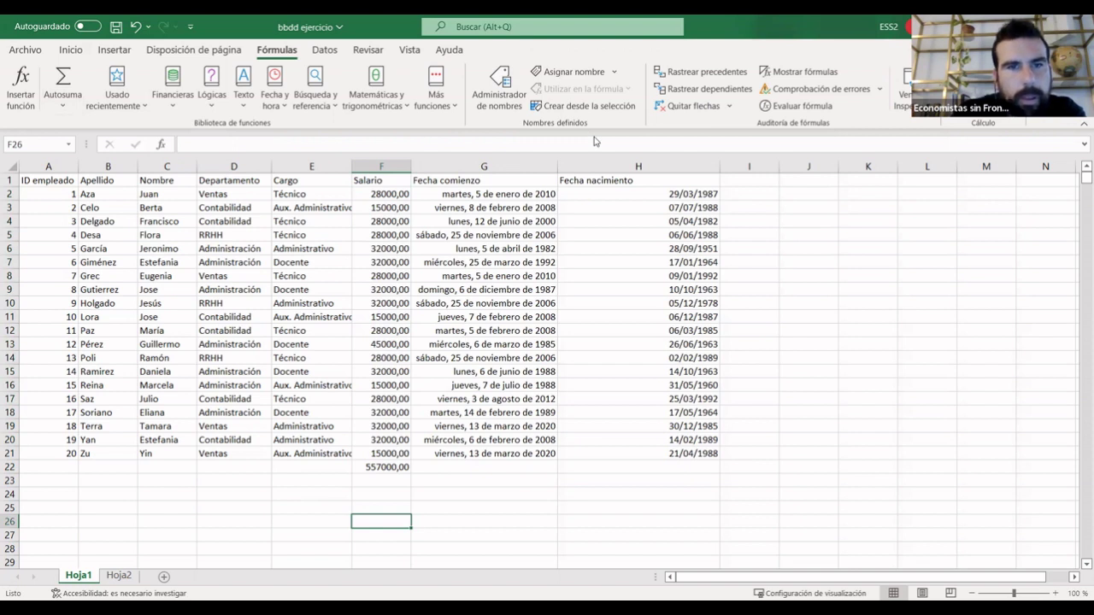
key("Up")
key("Up")
key("Up")
key("Up")
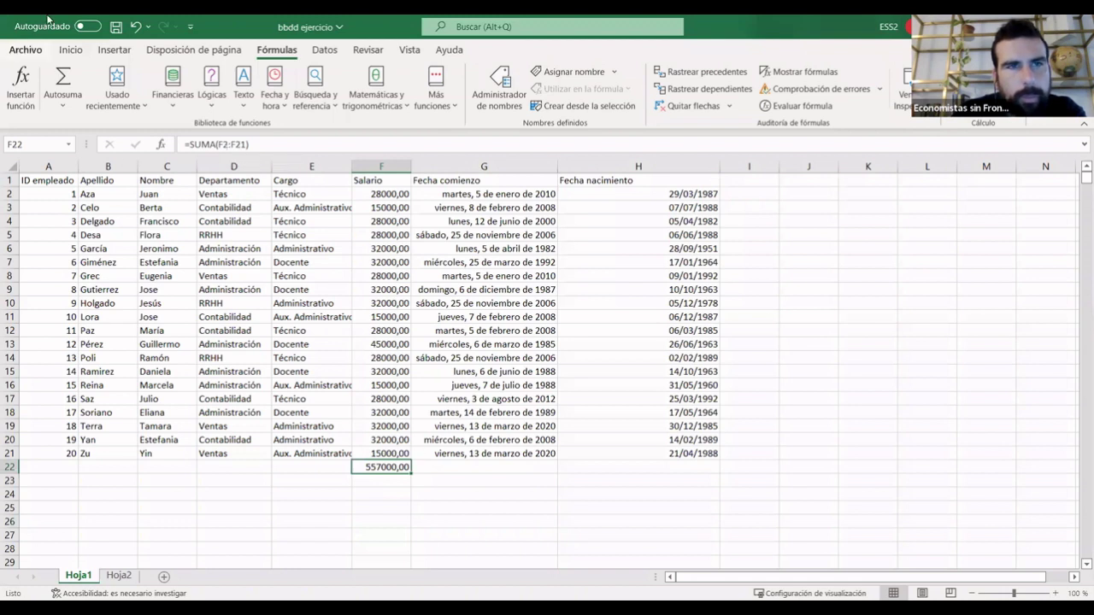
left_click(135, 26)
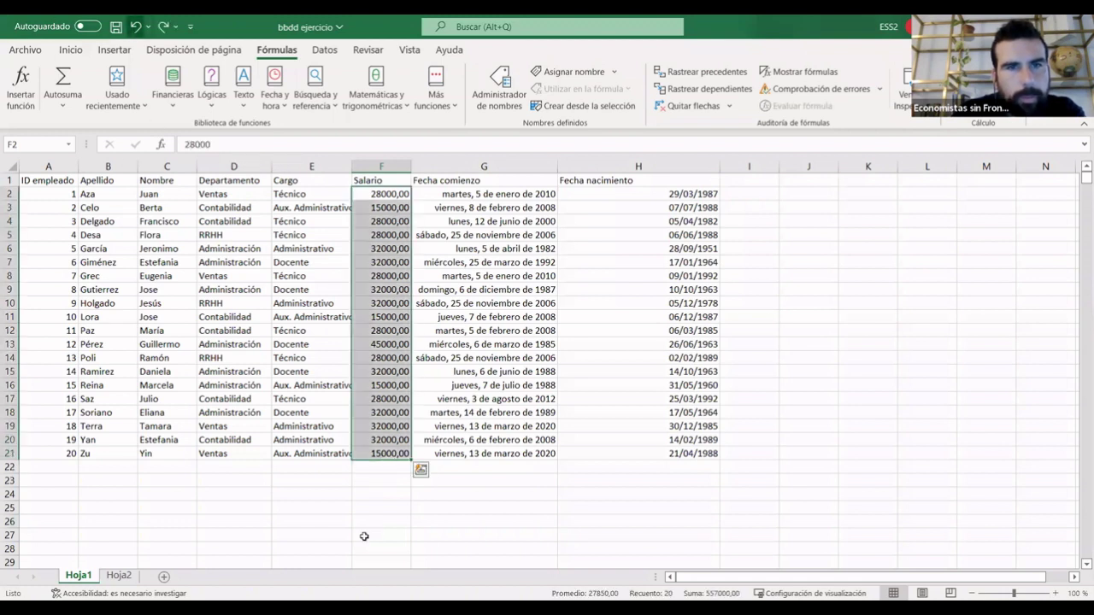
left_click(381, 467)
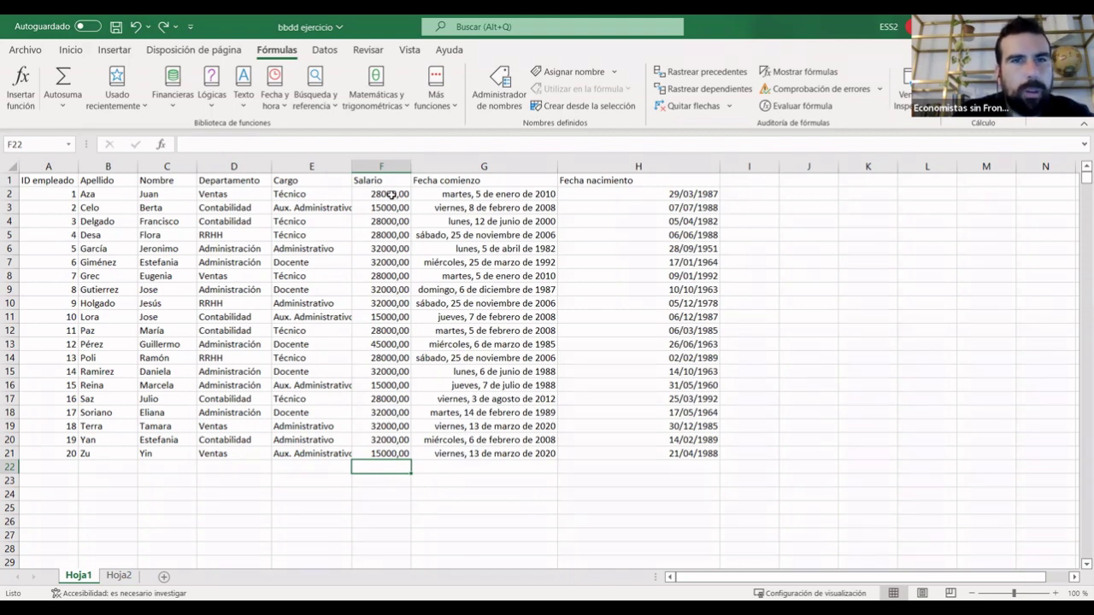
left_click(391, 195)
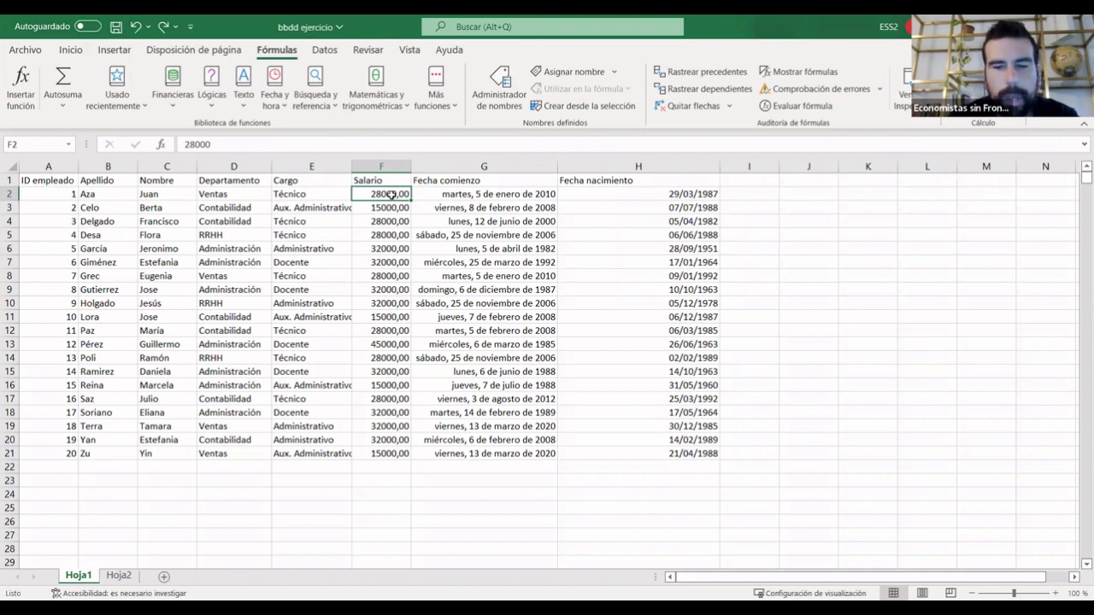
key("ctrl+shift+Down")
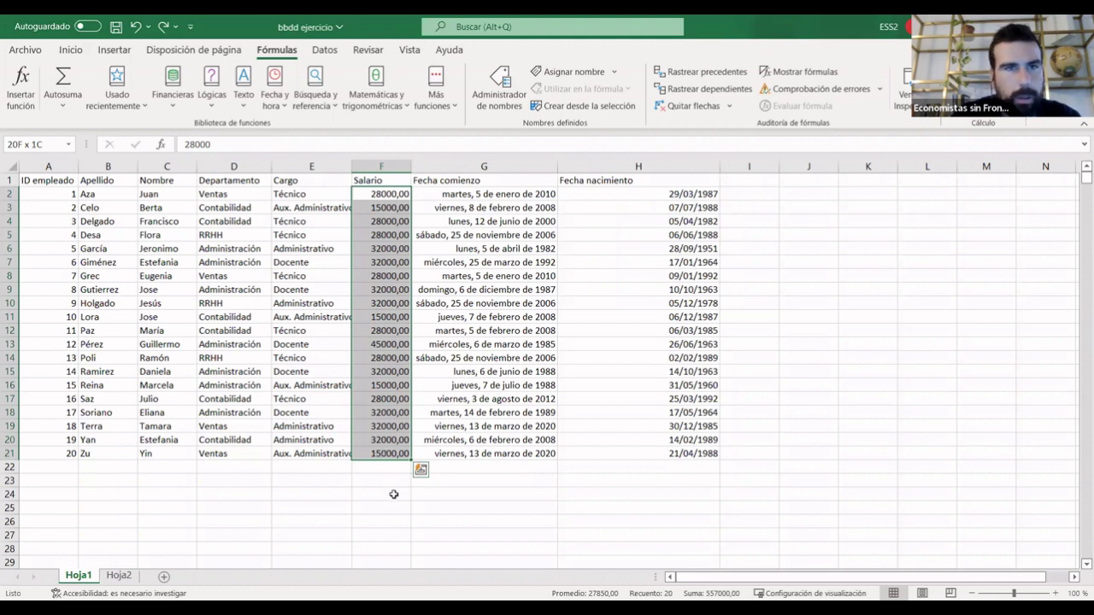
left_click(393, 494)
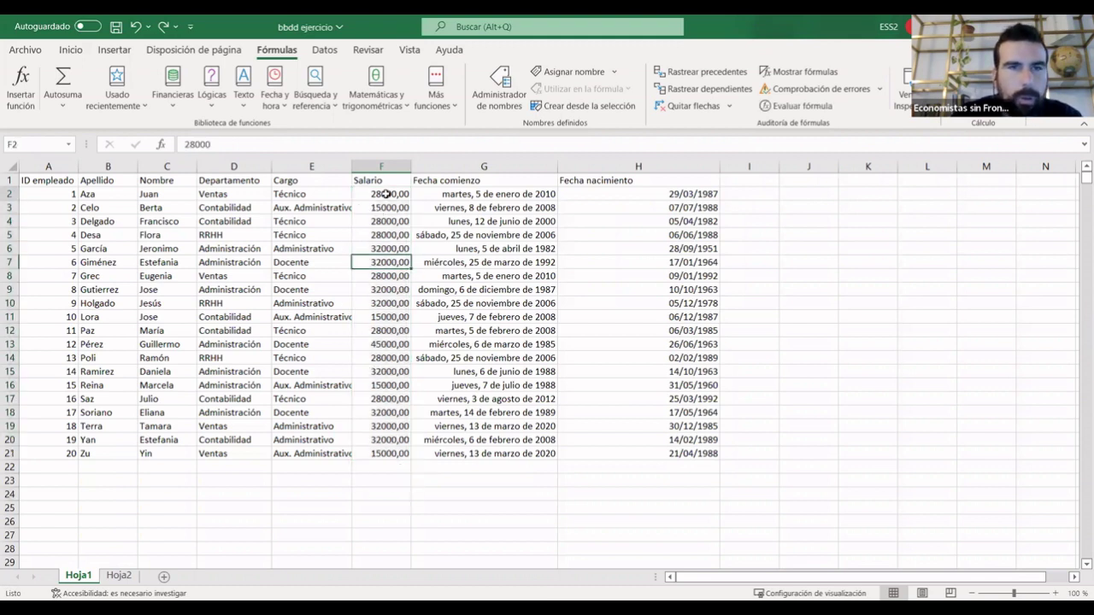
left_click_drag(385, 193, 387, 453)
left_click(387, 496)
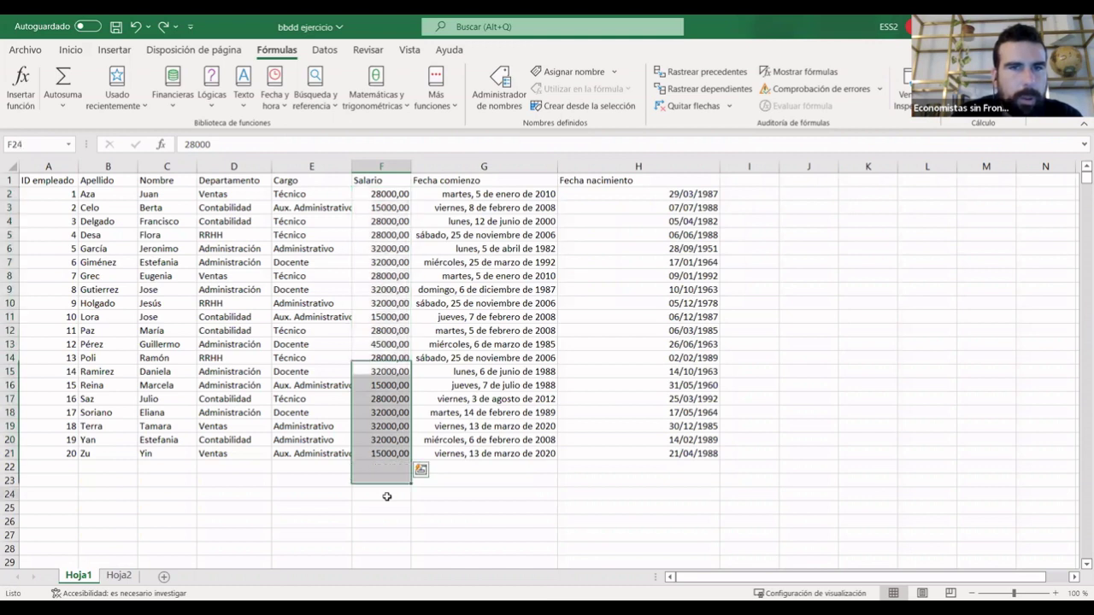
left_click(396, 197)
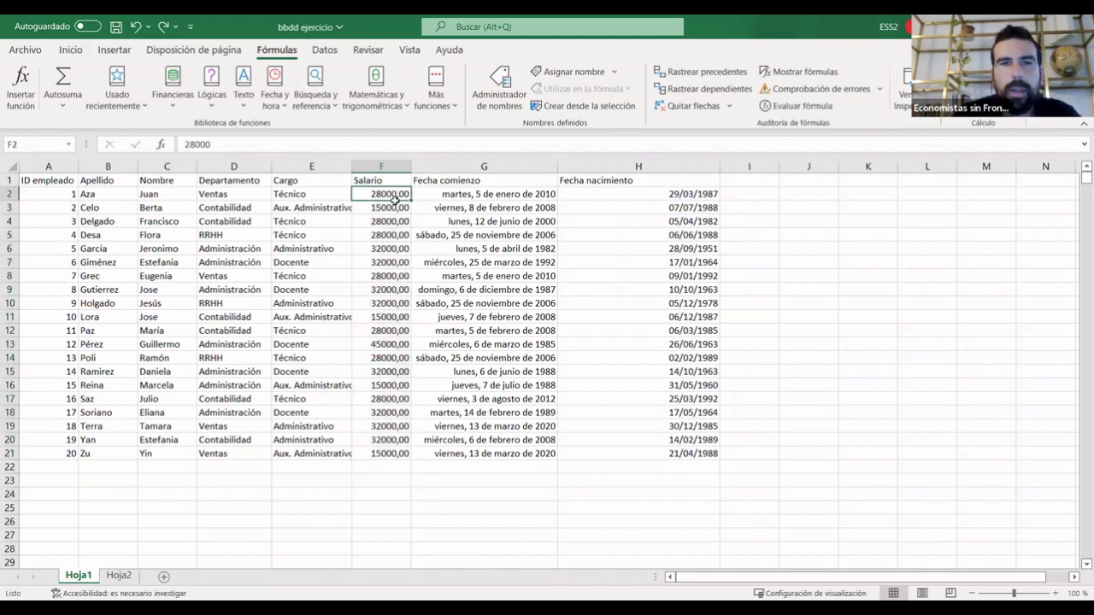
key("ctrl+shift+Down")
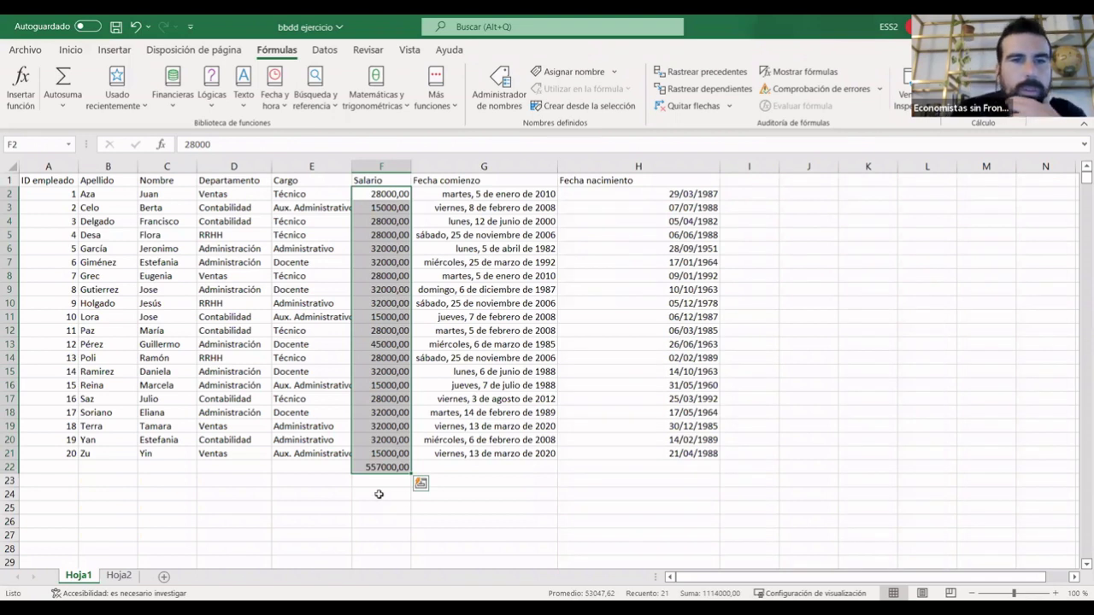
left_click(378, 494)
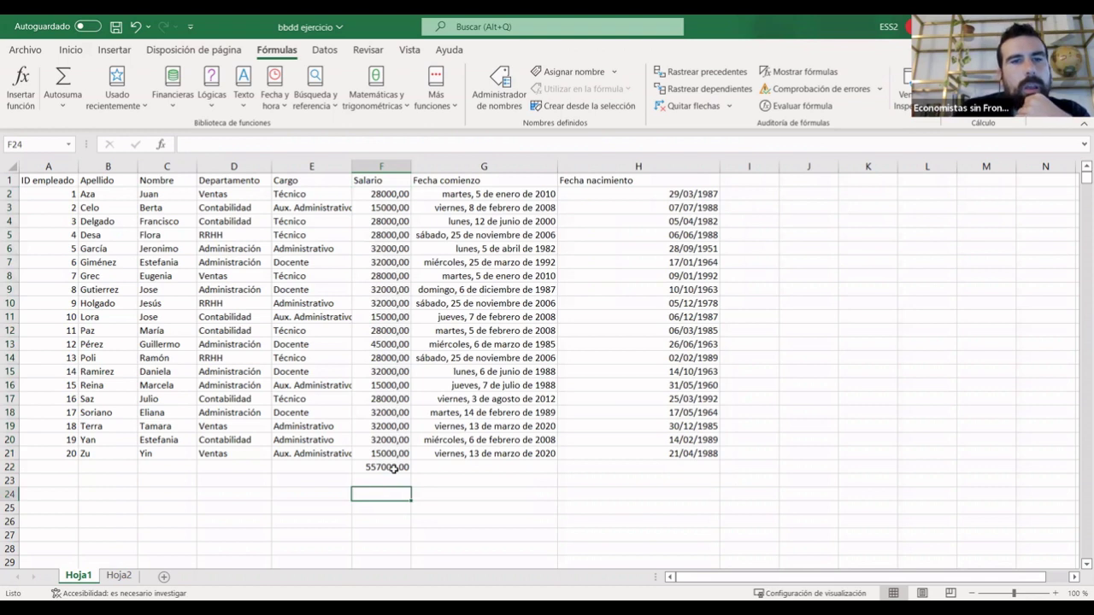
left_click(392, 468)
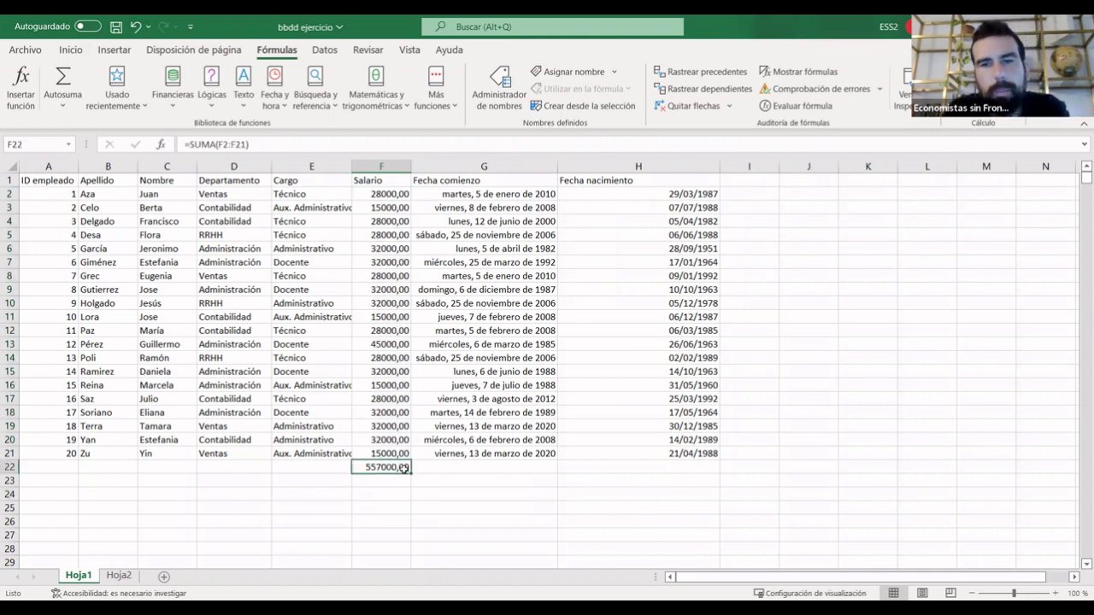
key("Delete")
left_click(417, 510)
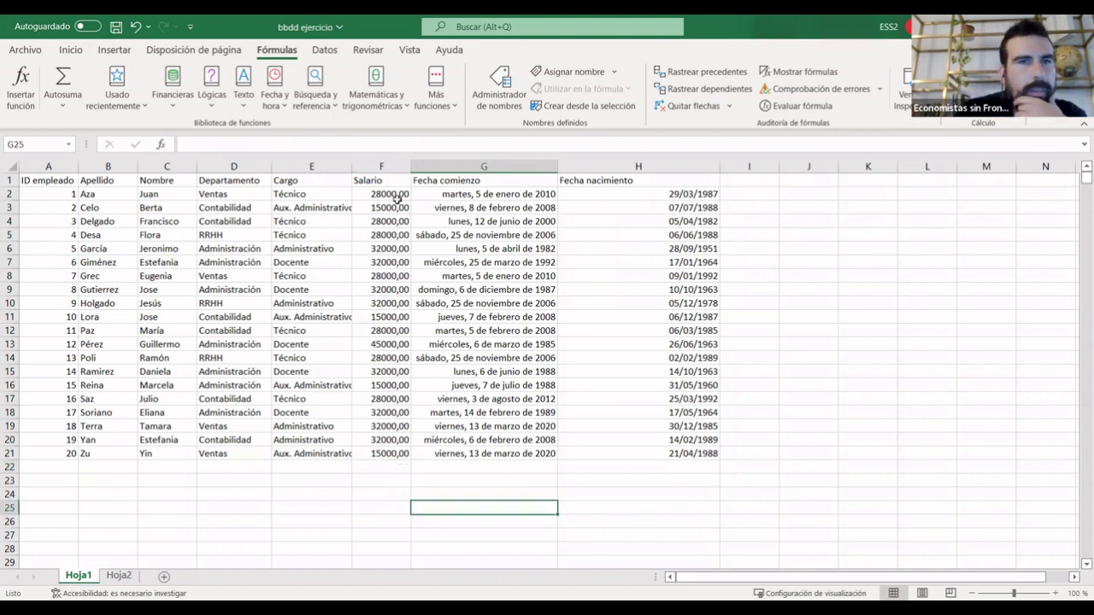
left_click_drag(389, 193, 389, 455)
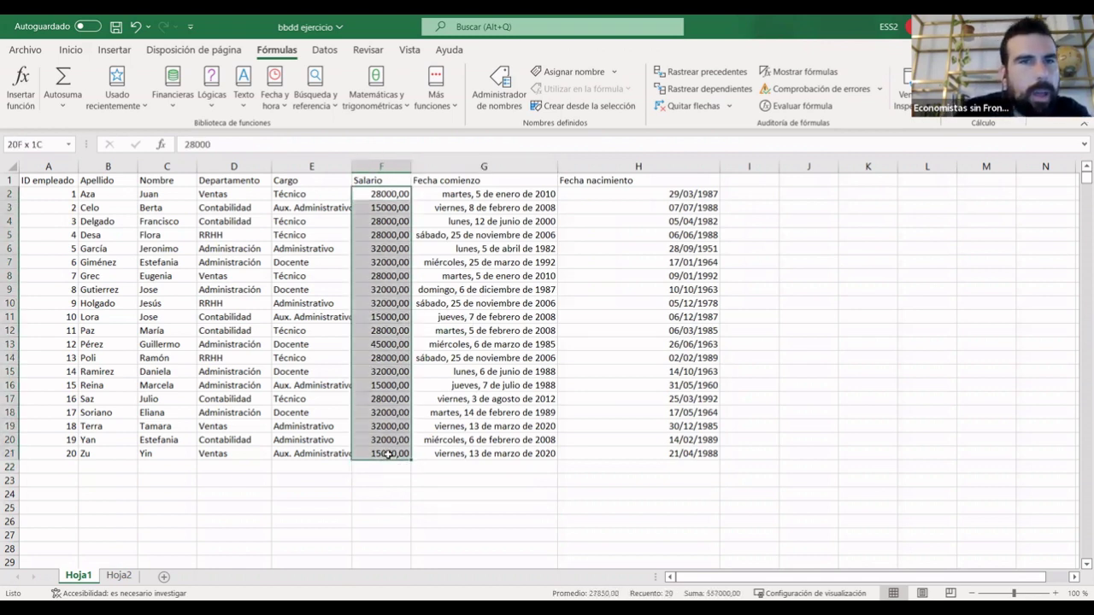
left_click_drag(389, 455, 391, 455)
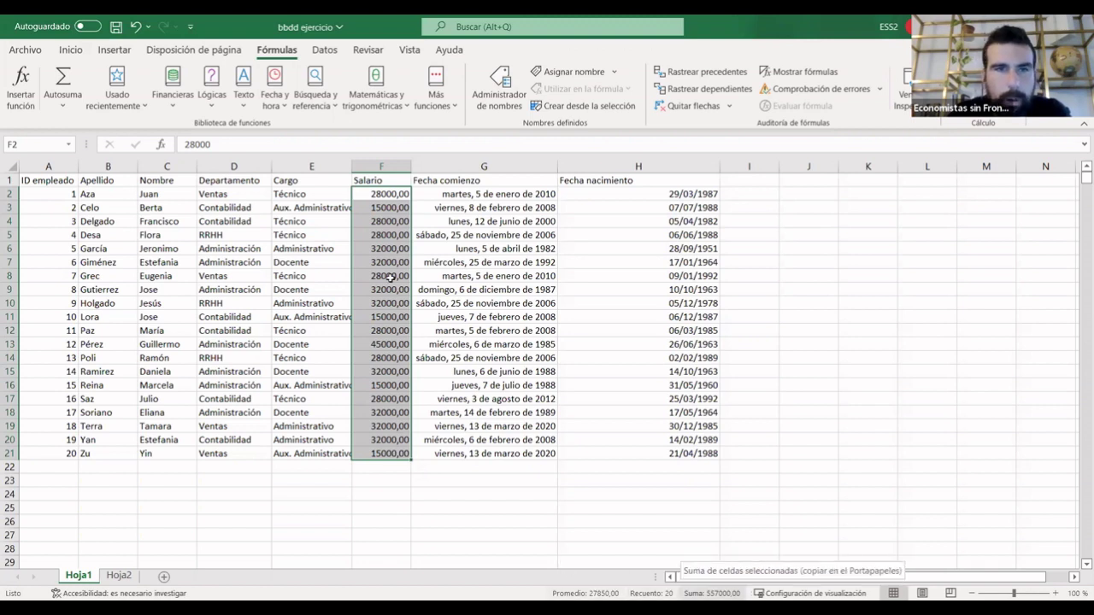
left_click_drag(381, 507, 381, 494)
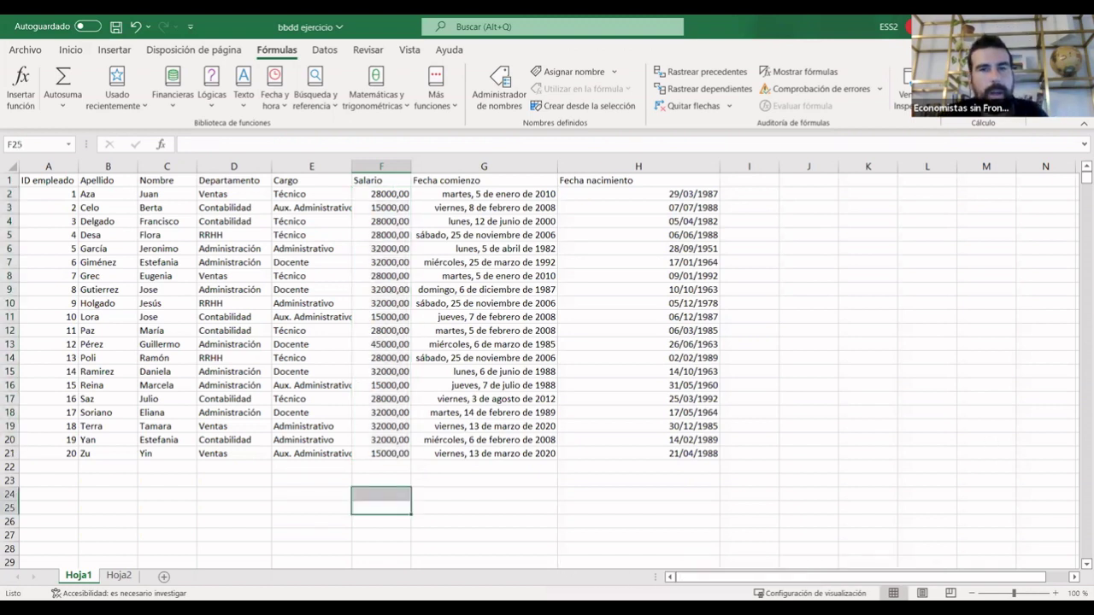
left_click(393, 192)
key("ctrl+shift+Down")
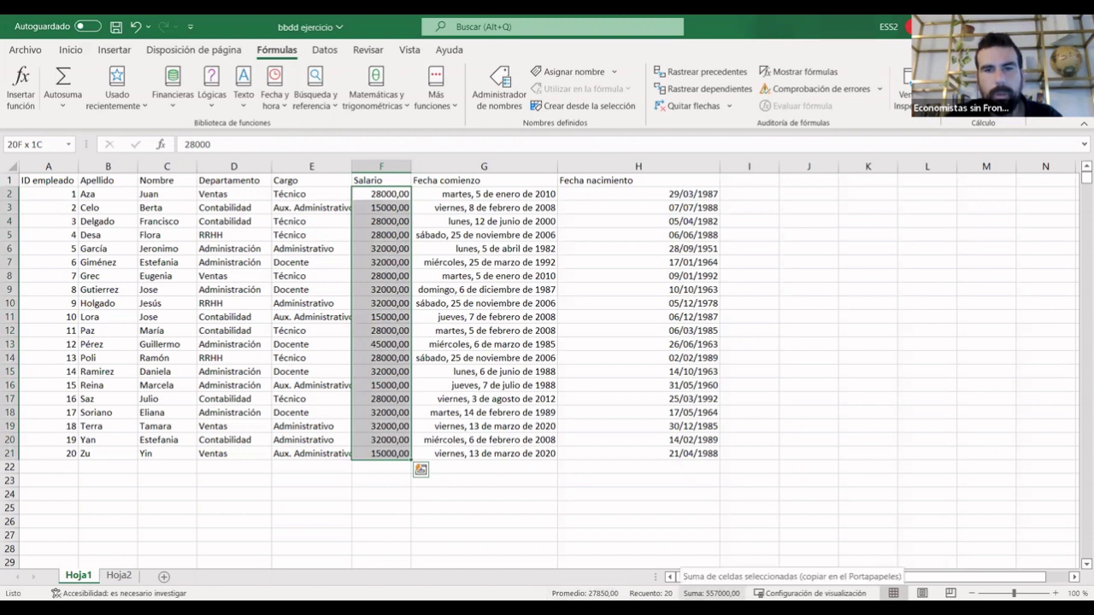
left_click(380, 519)
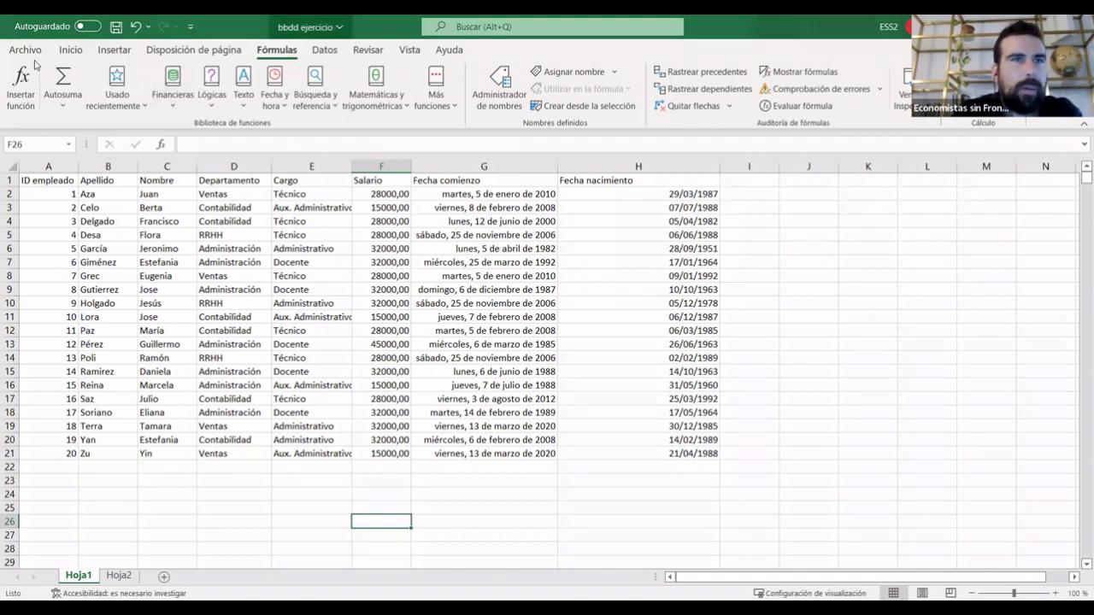
left_click(70, 49)
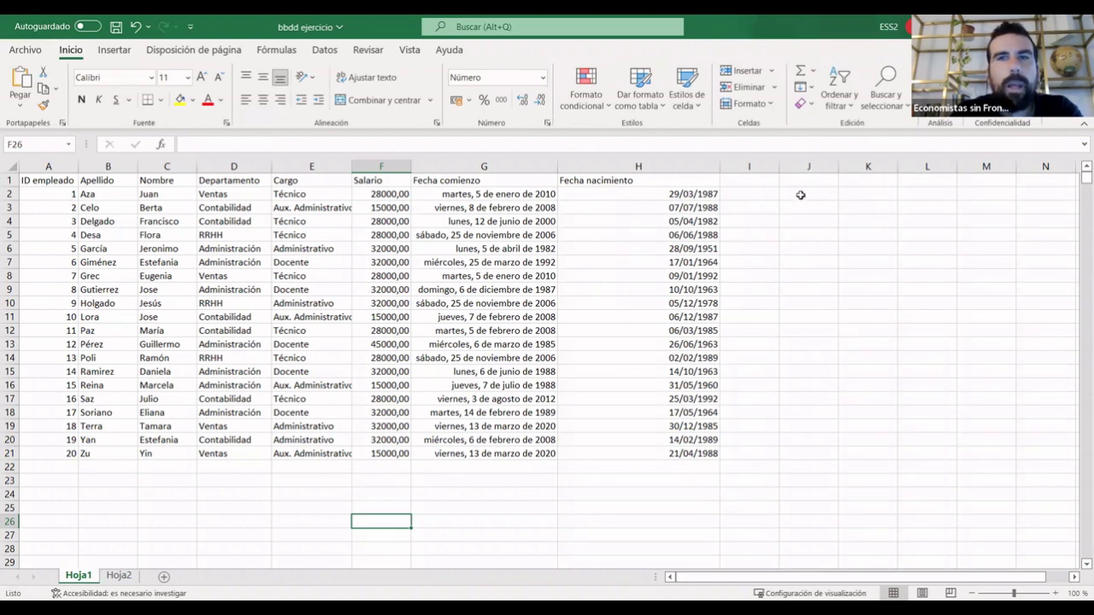
left_click(801, 195)
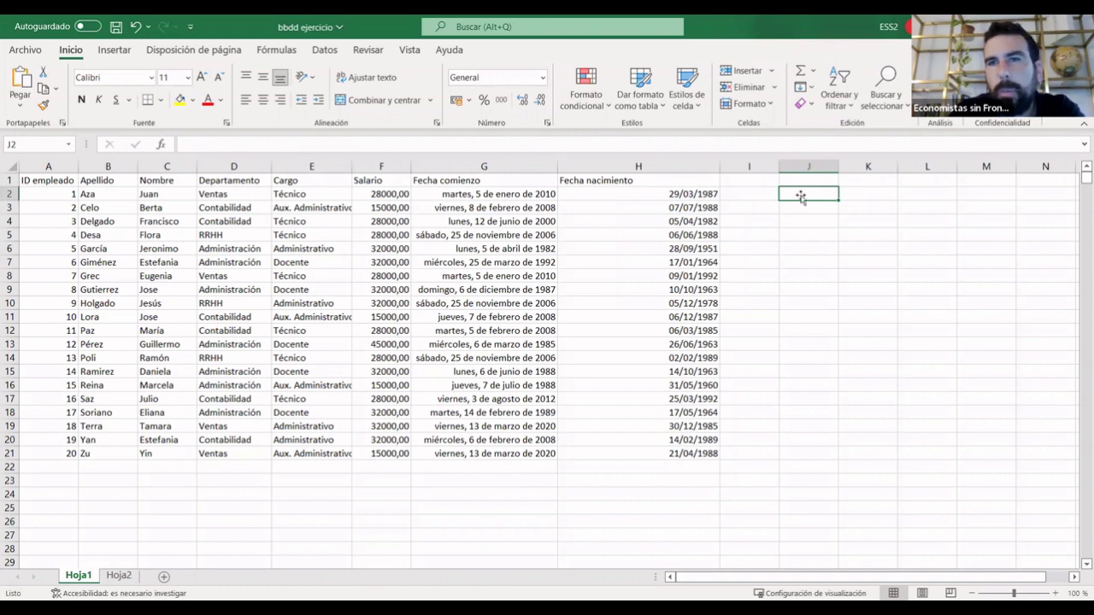
left_click(820, 190)
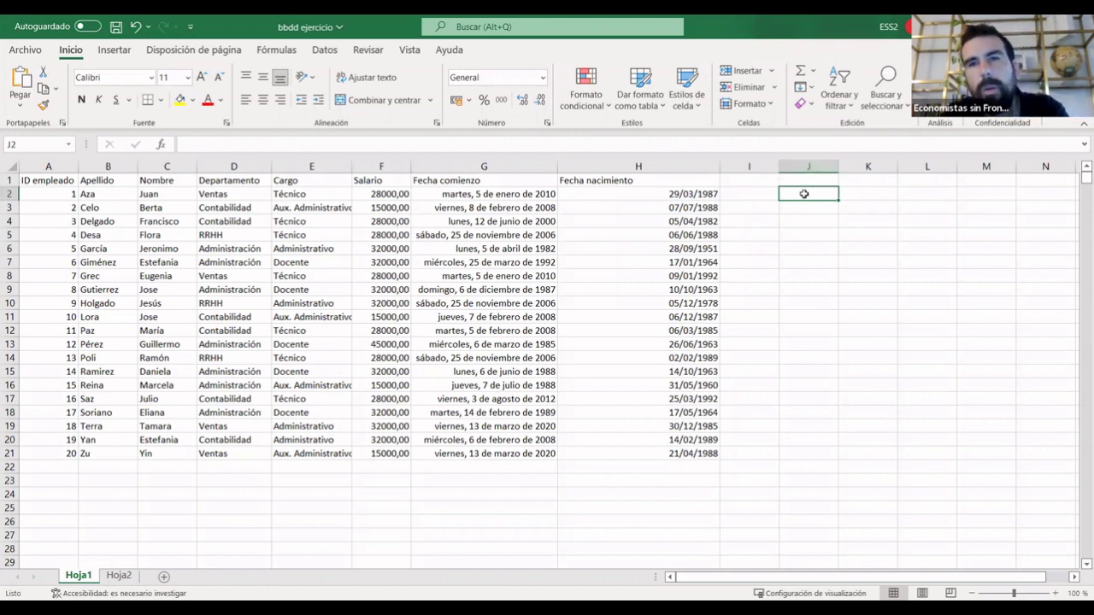
type("=")
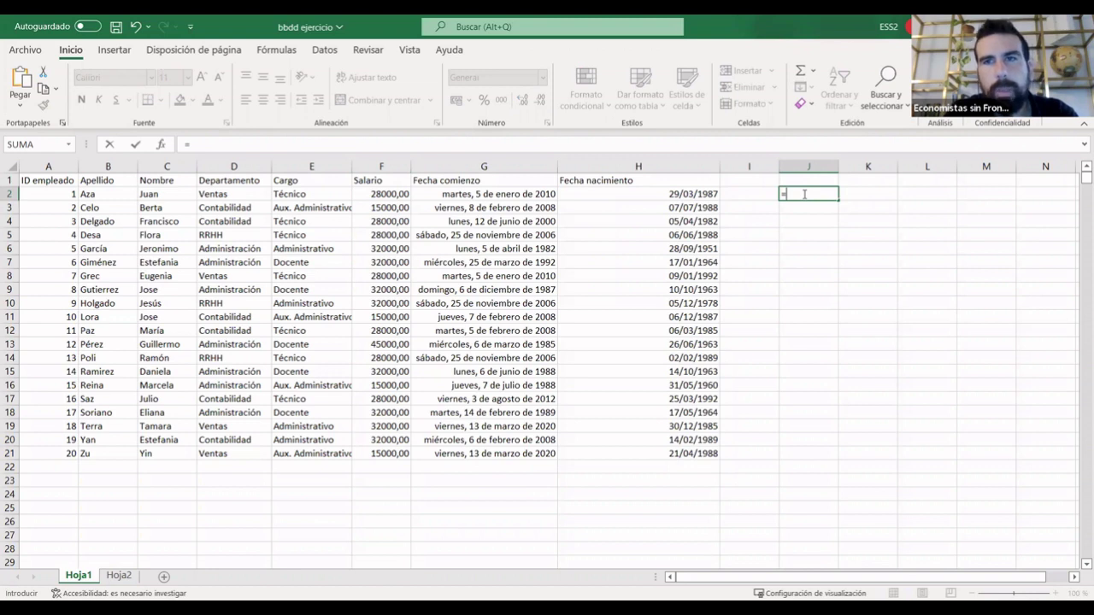
type("promedio")
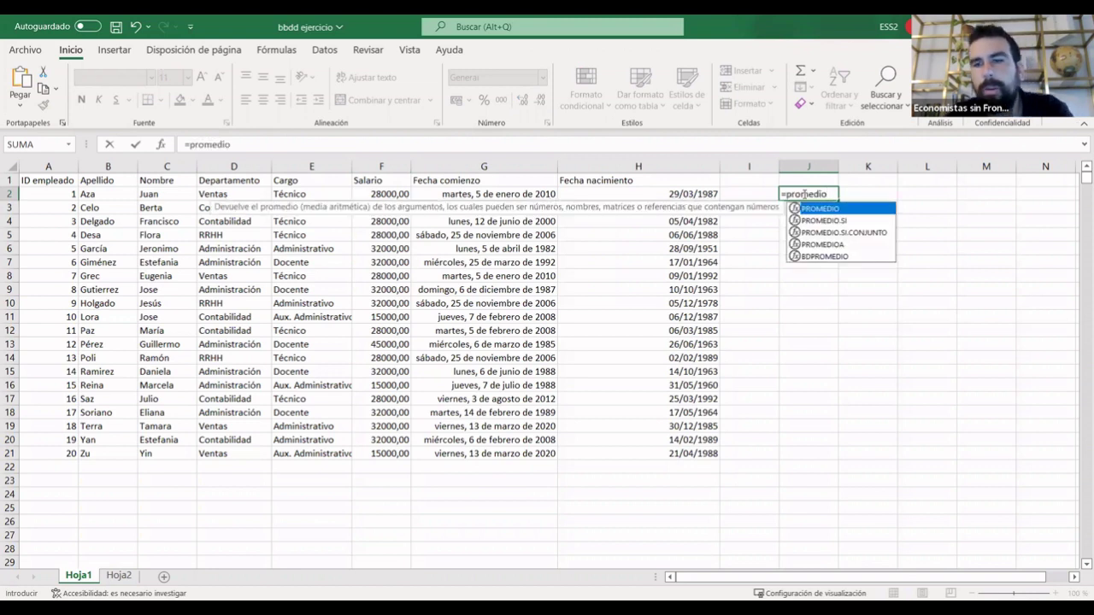
key("BackSpace")
key("BackSpace")
key("BackSpace")
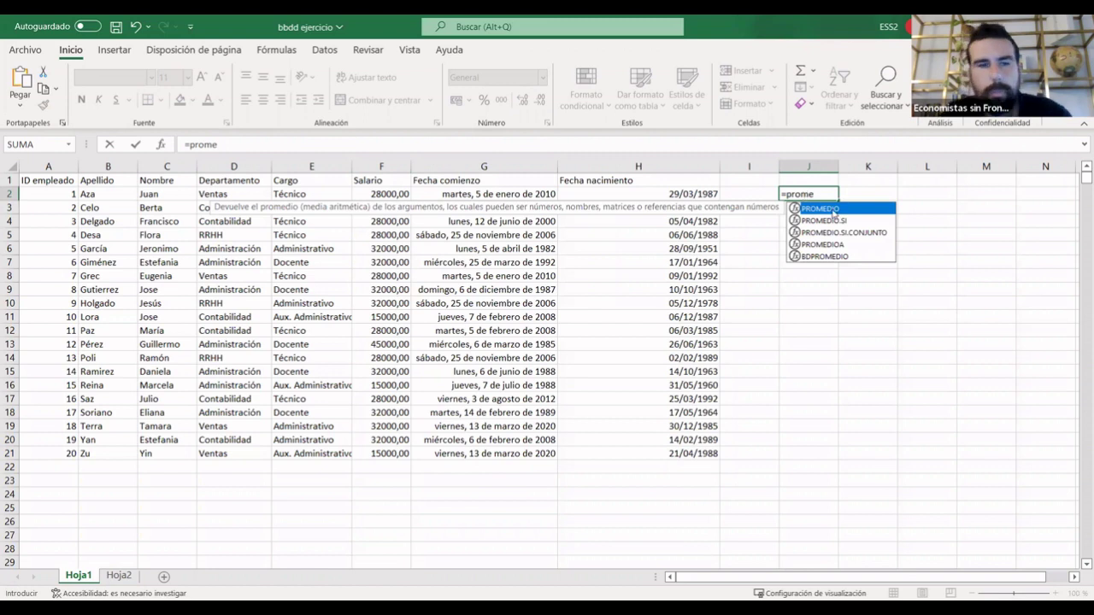
key("BackSpace")
key("BackSpace")
key("BackSpace")
type("o")
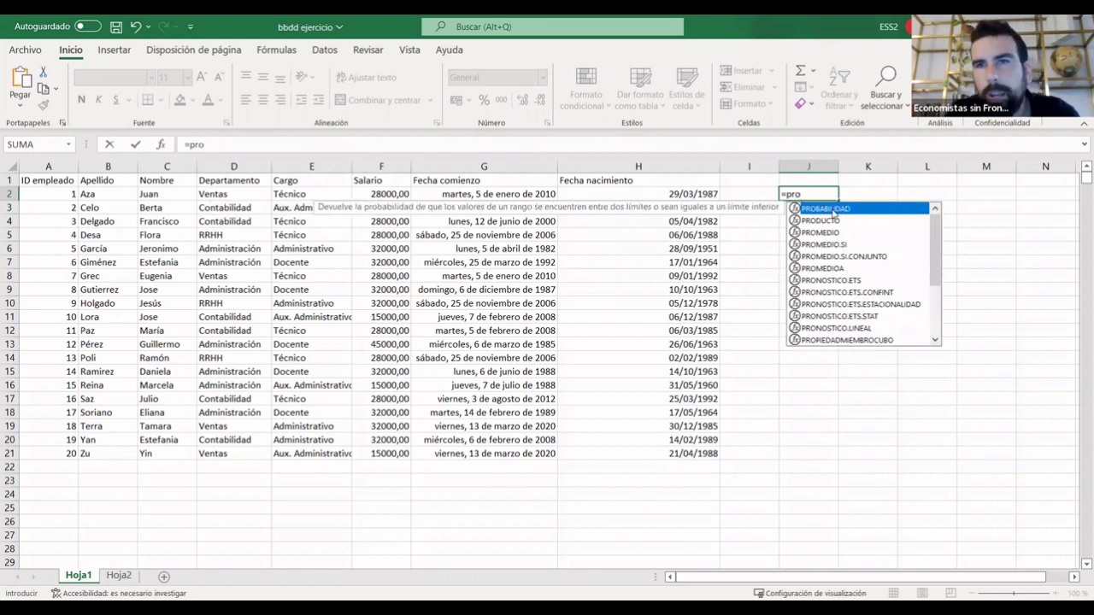
type("me")
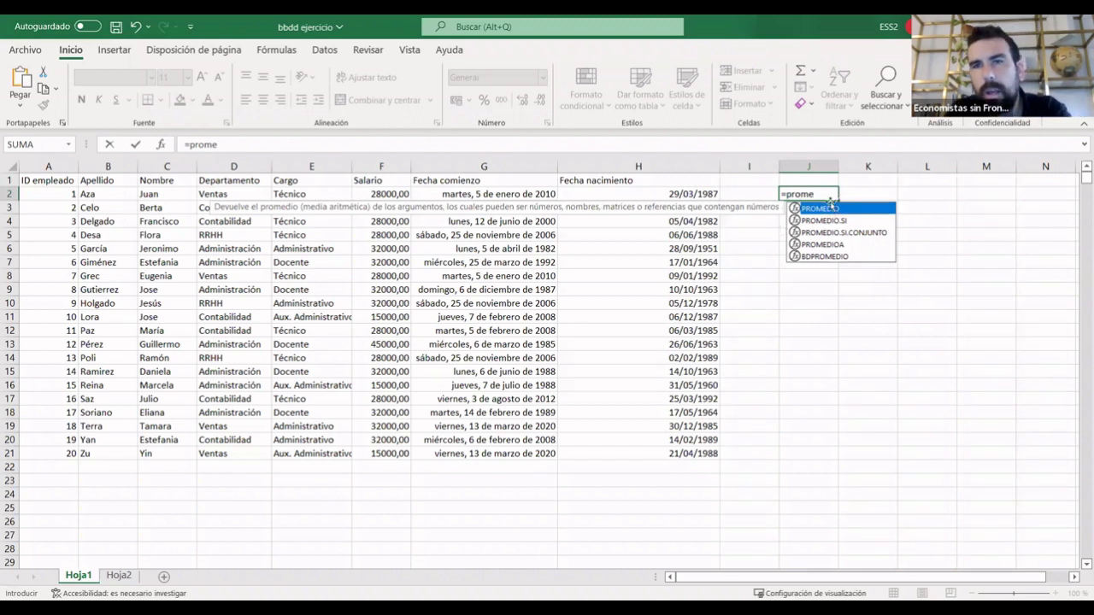
key("ctrl+Return")
key("Delete")
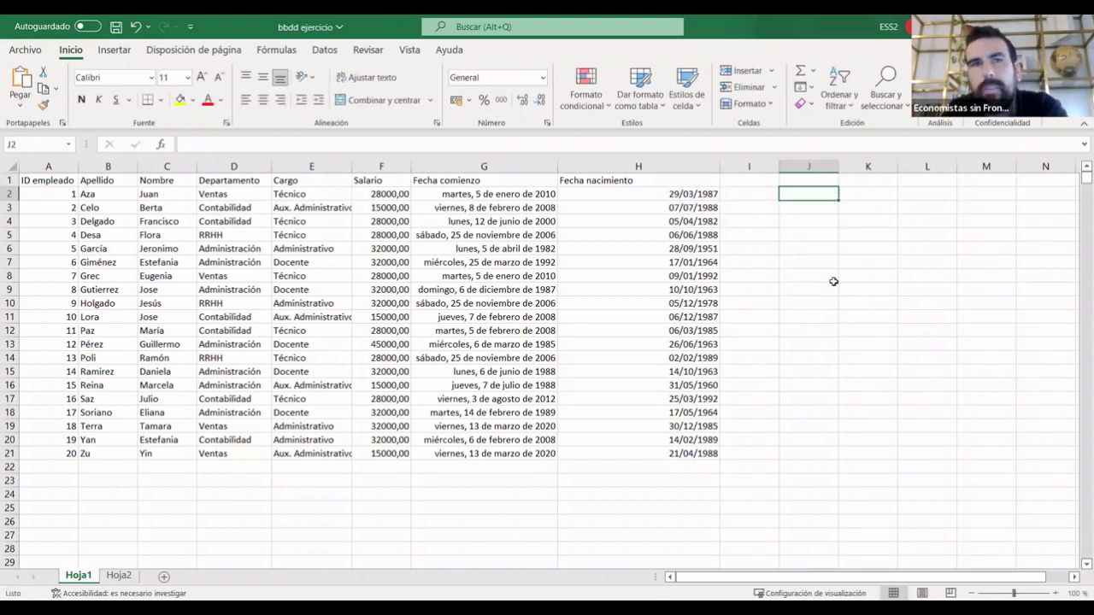
left_click(276, 49)
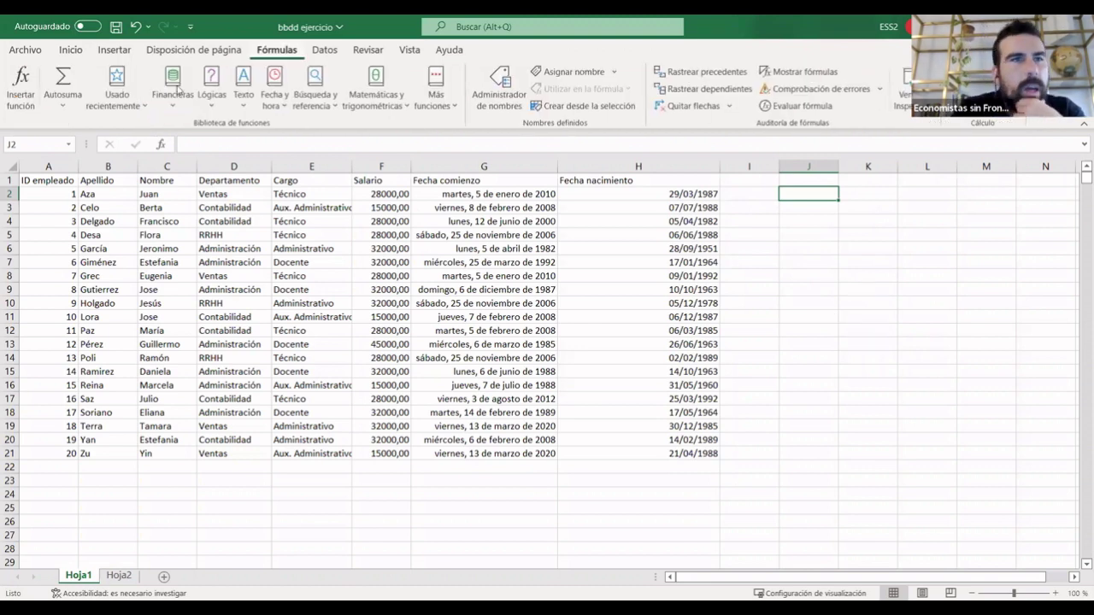
left_click(386, 103)
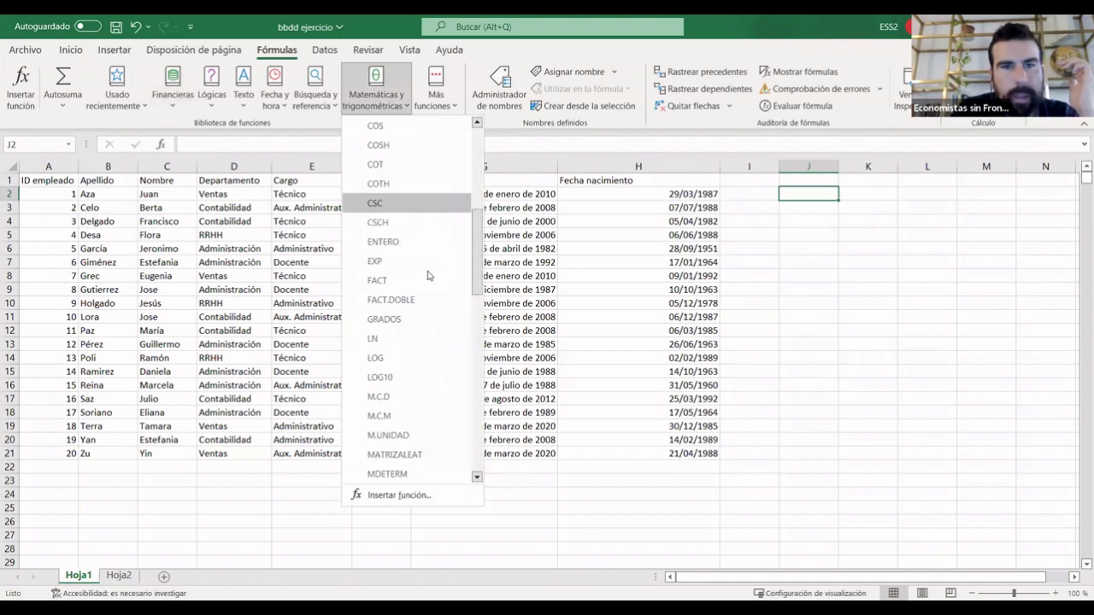
scroll(426, 270, "down", 10)
scroll(425, 271, "down", 2)
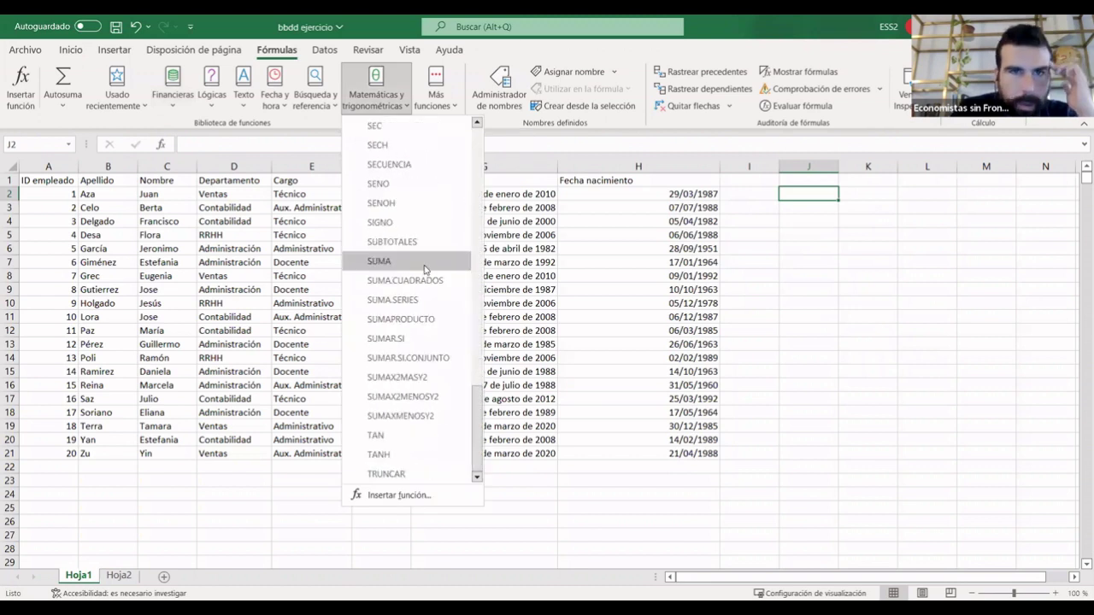
scroll(426, 271, "up", 7)
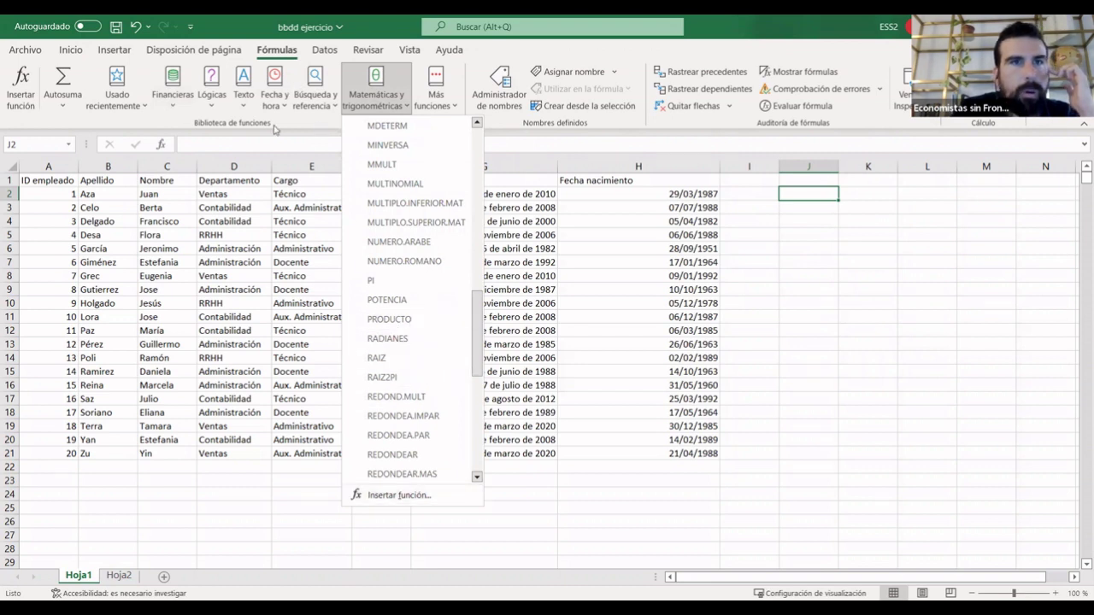
left_click(127, 107)
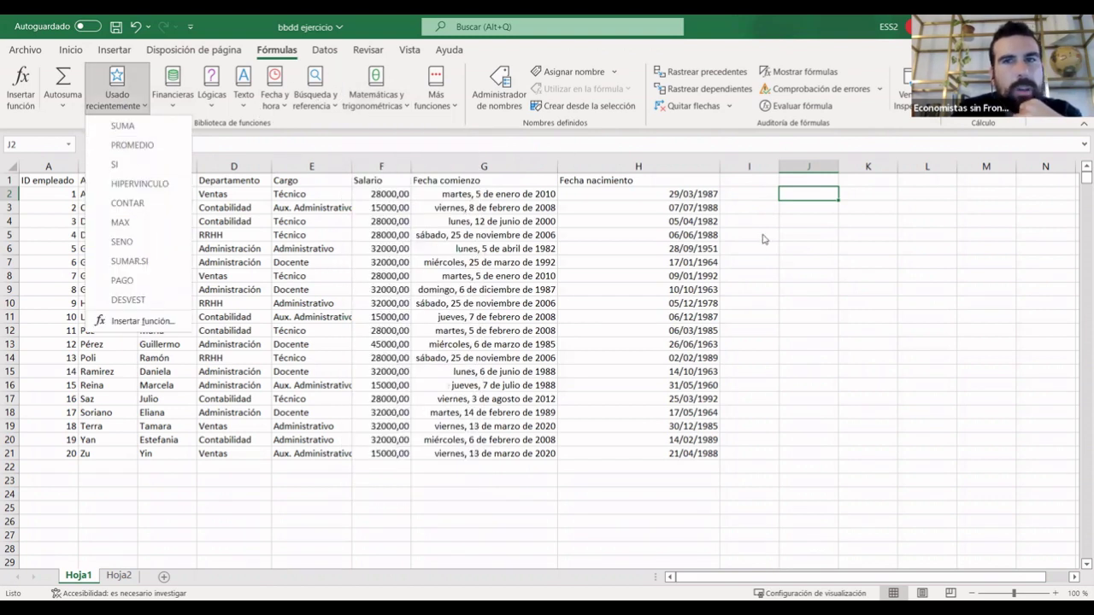
left_click(803, 202)
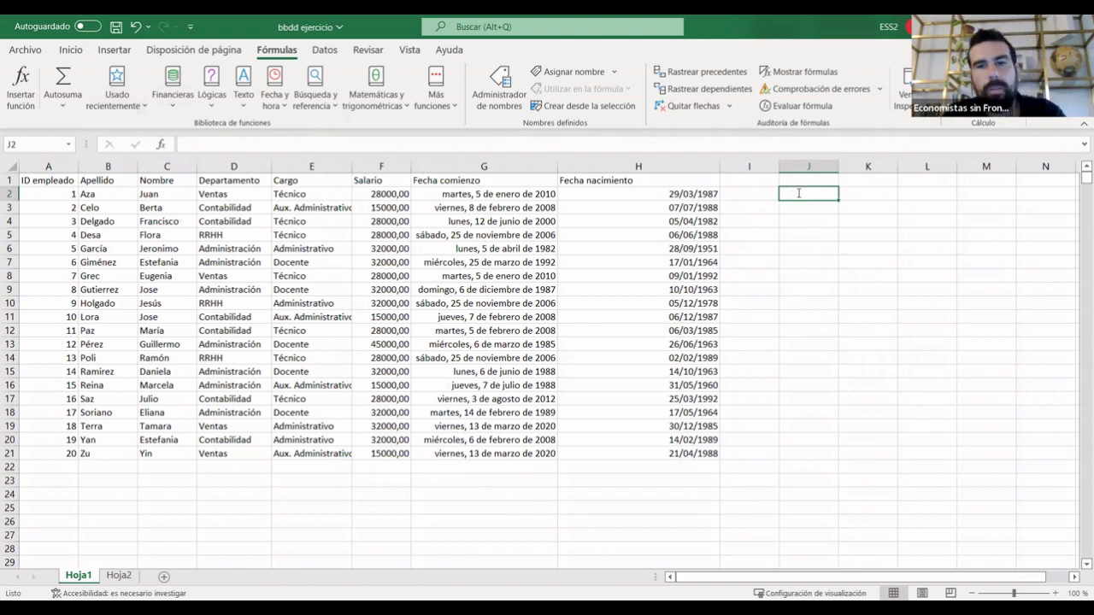
Enter =promedio(F2:F21) in J2, giving an average salary of 27850,00.
double_click(798, 193)
type("=")
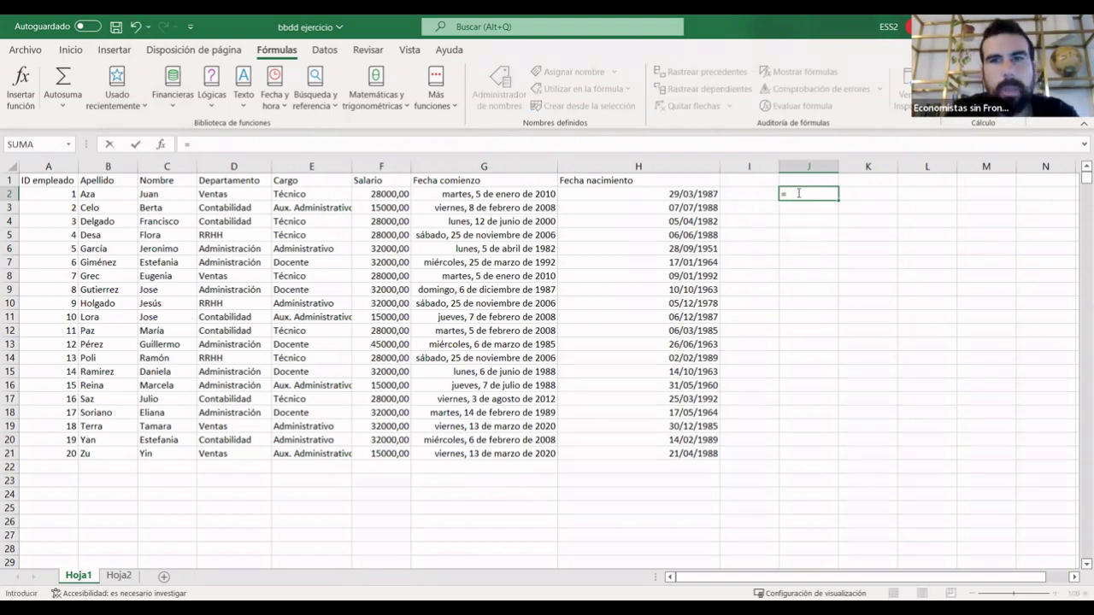
type("promedio")
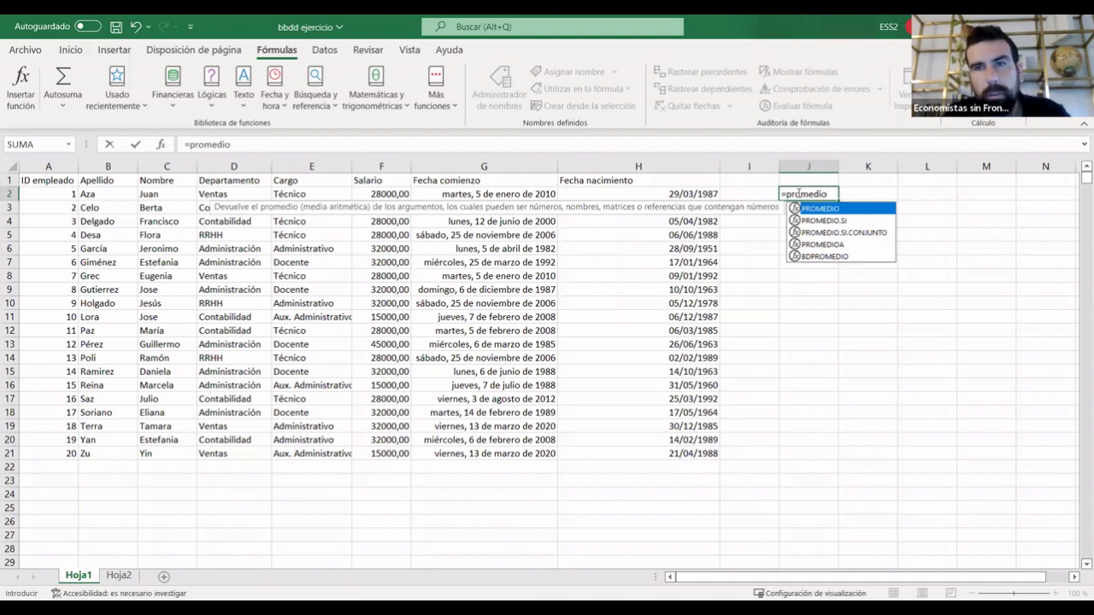
type("(")
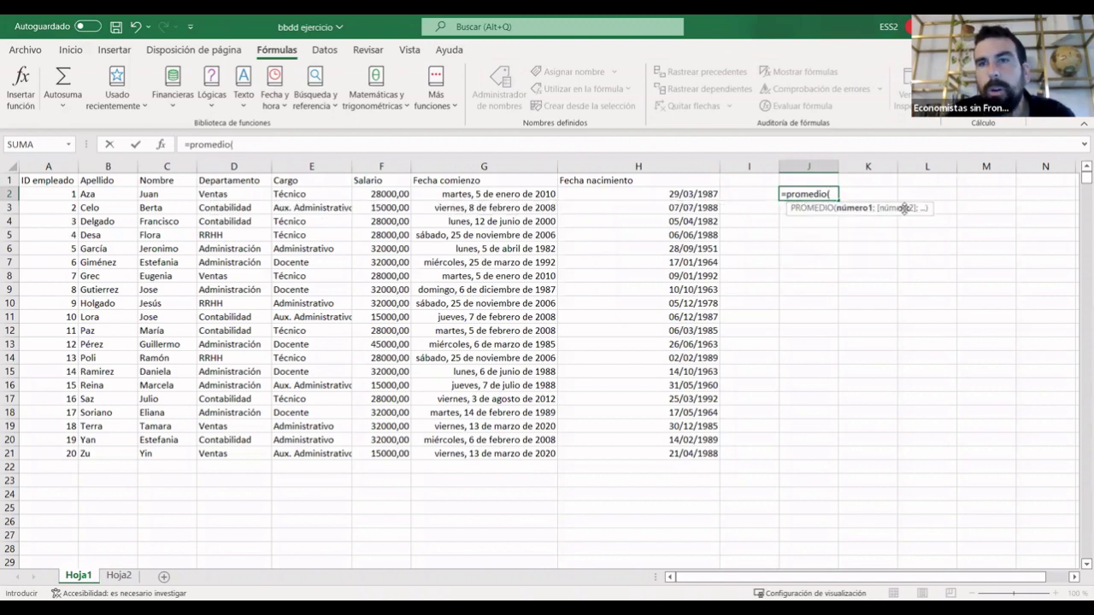
left_click(380, 198)
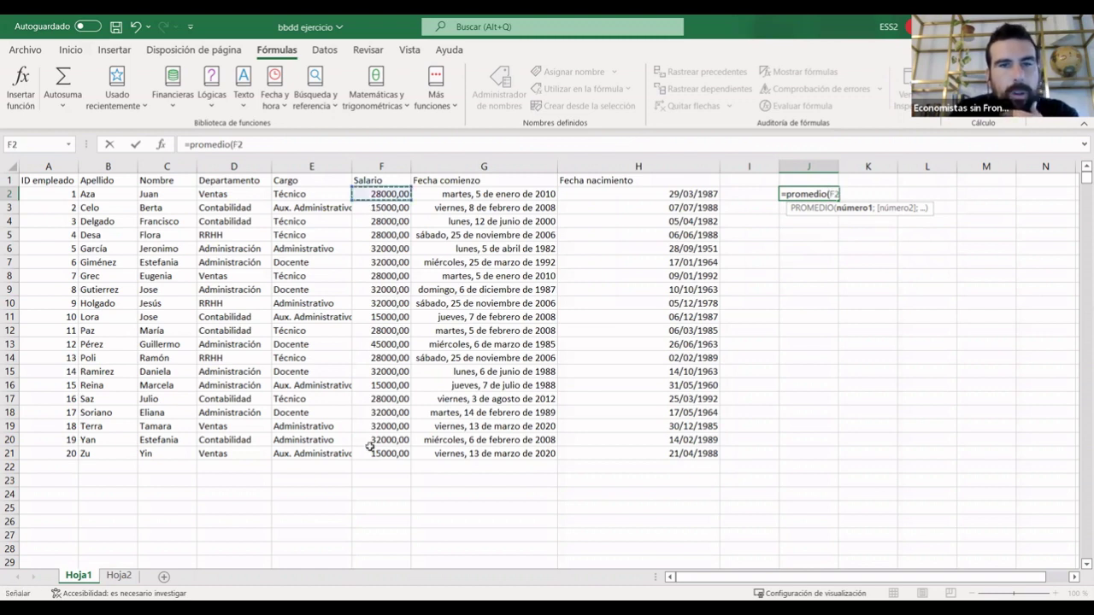
left_click_drag(381, 198, 373, 452)
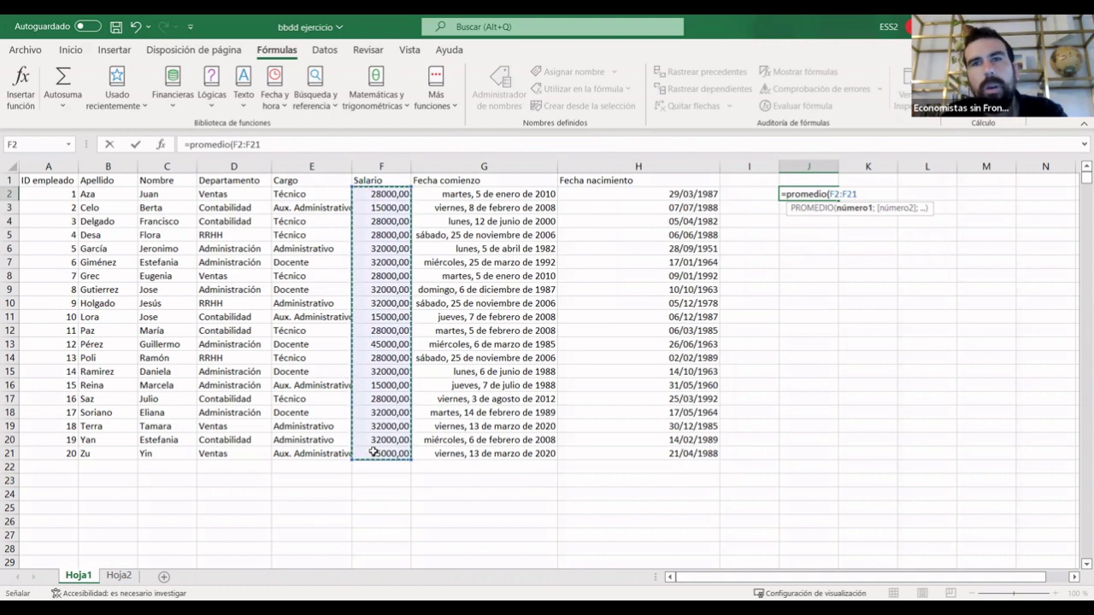
type(")")
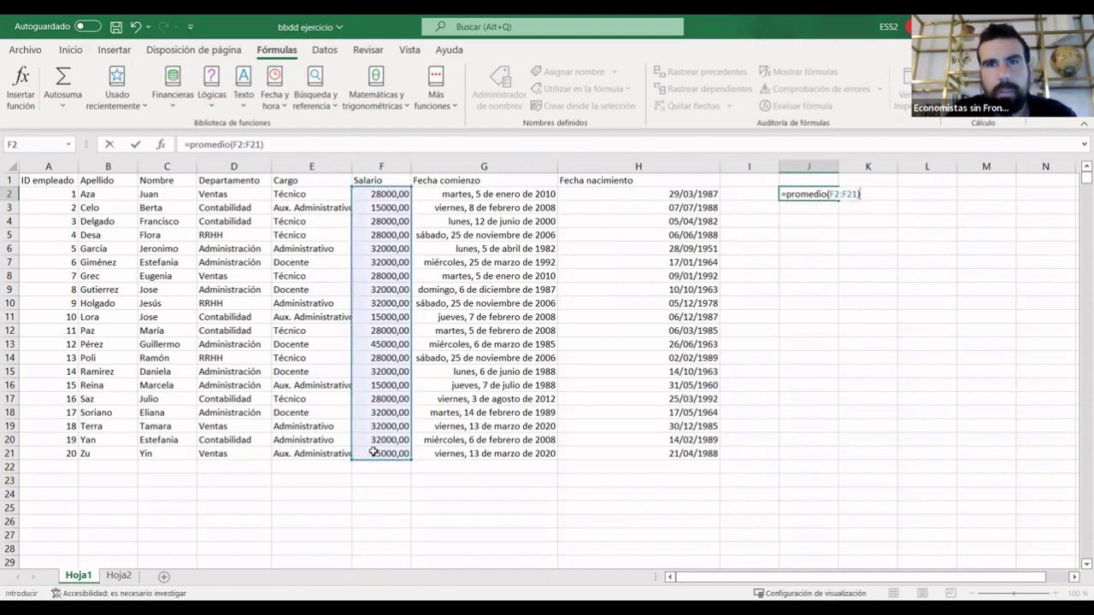
key("Return")
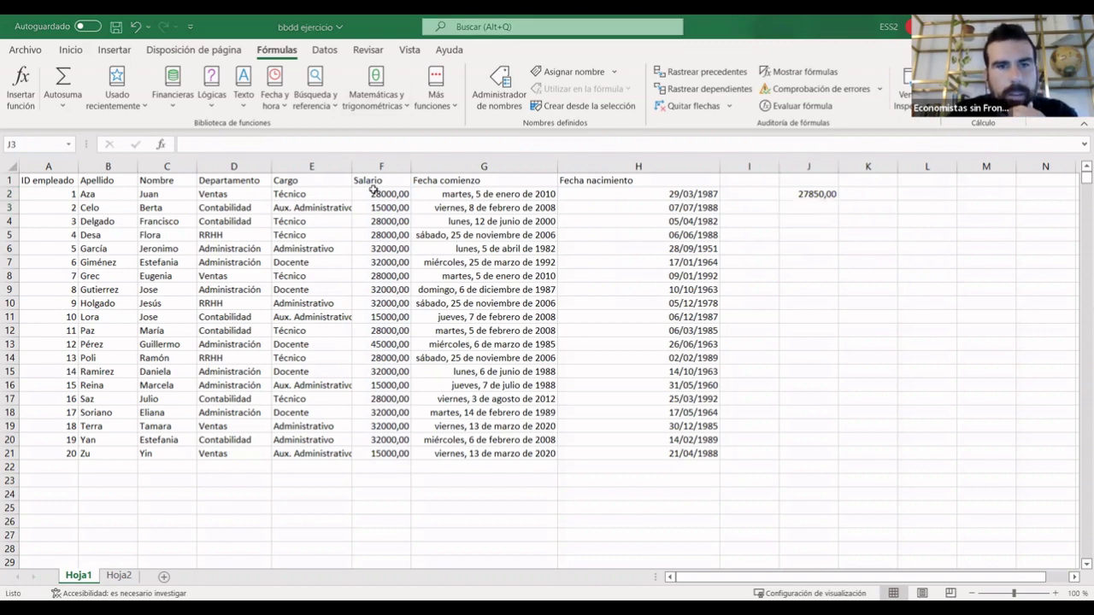
left_click_drag(381, 194, 376, 455)
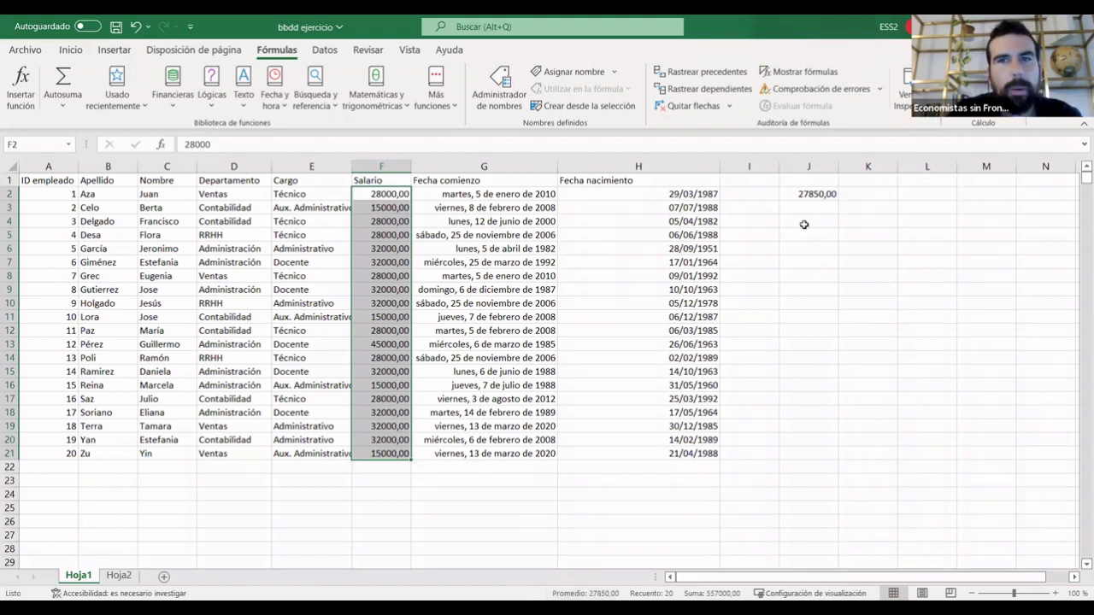
left_click(810, 195)
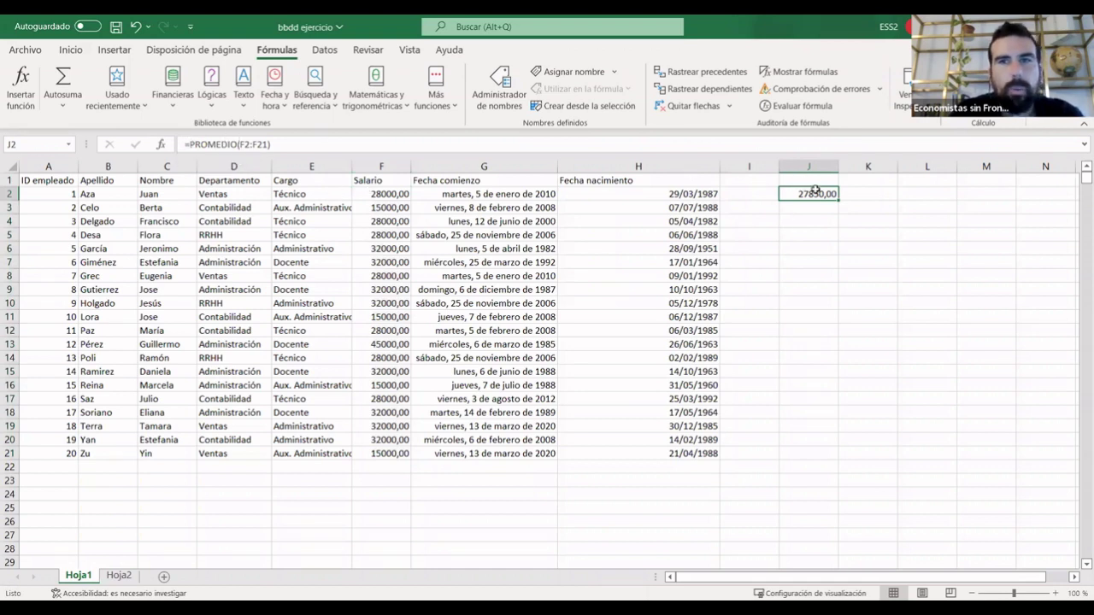
left_click(298, 144)
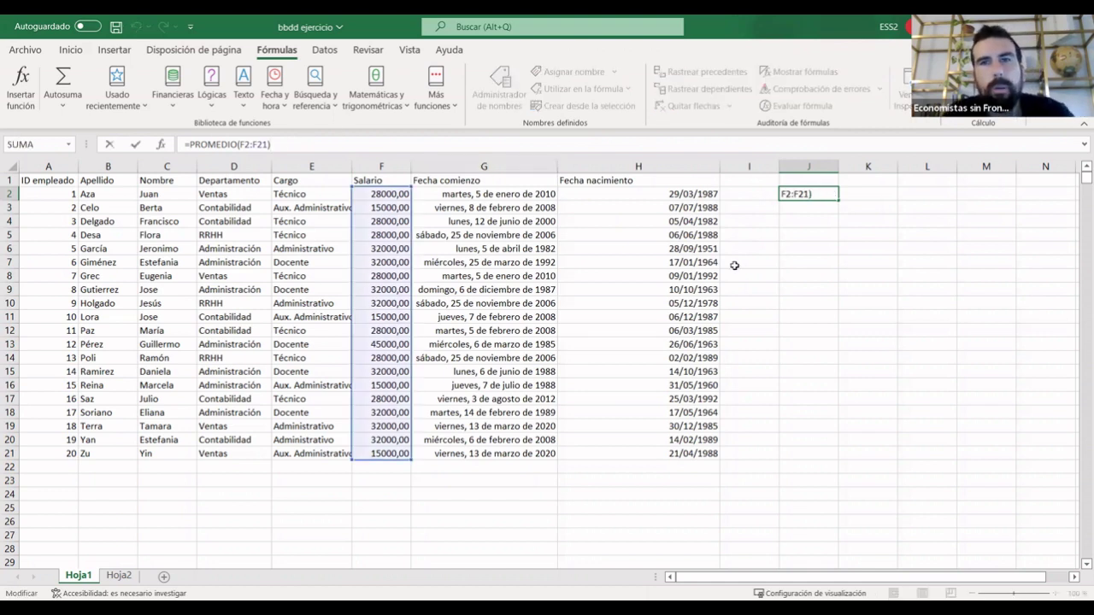
Replace J2's F2:F21 range with the individual cells F2, F3 and F6.
key("BackSpace")
key("BackSpace")
key("BackSpace")
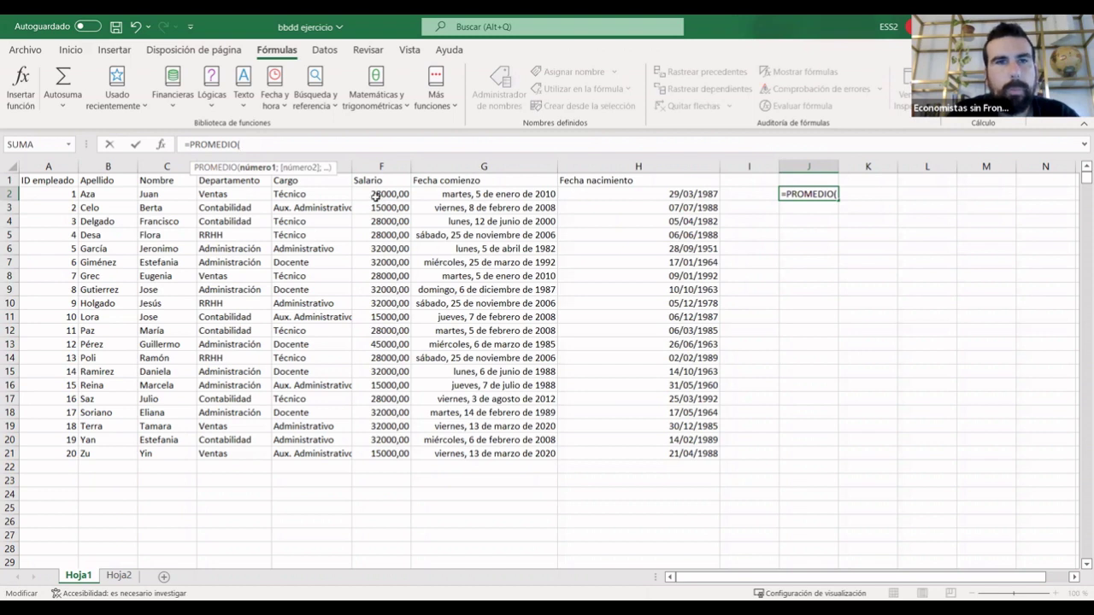
left_click(395, 194)
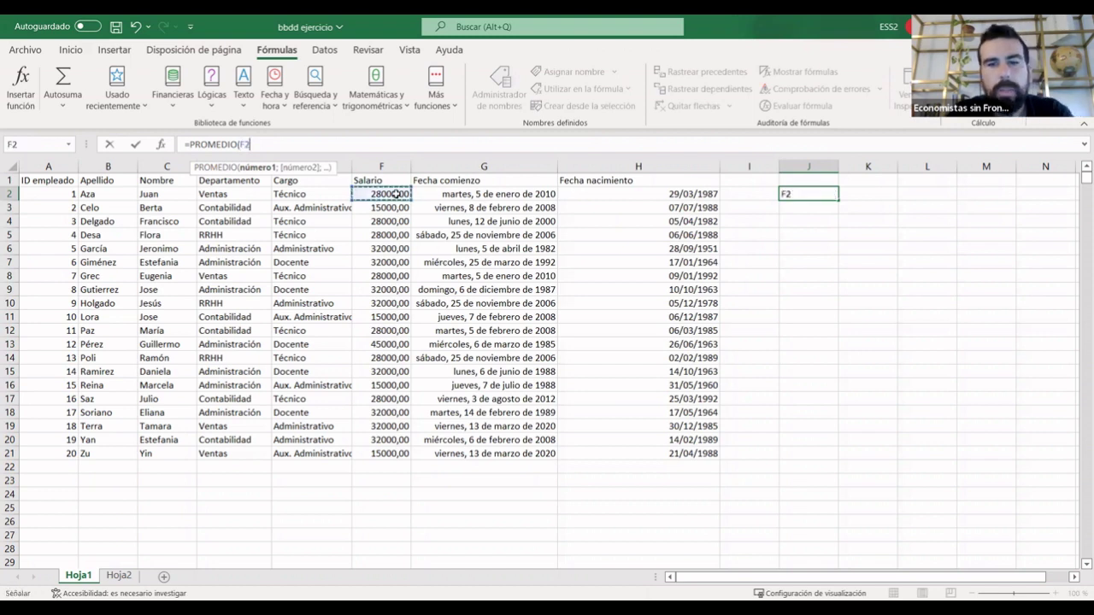
type(";")
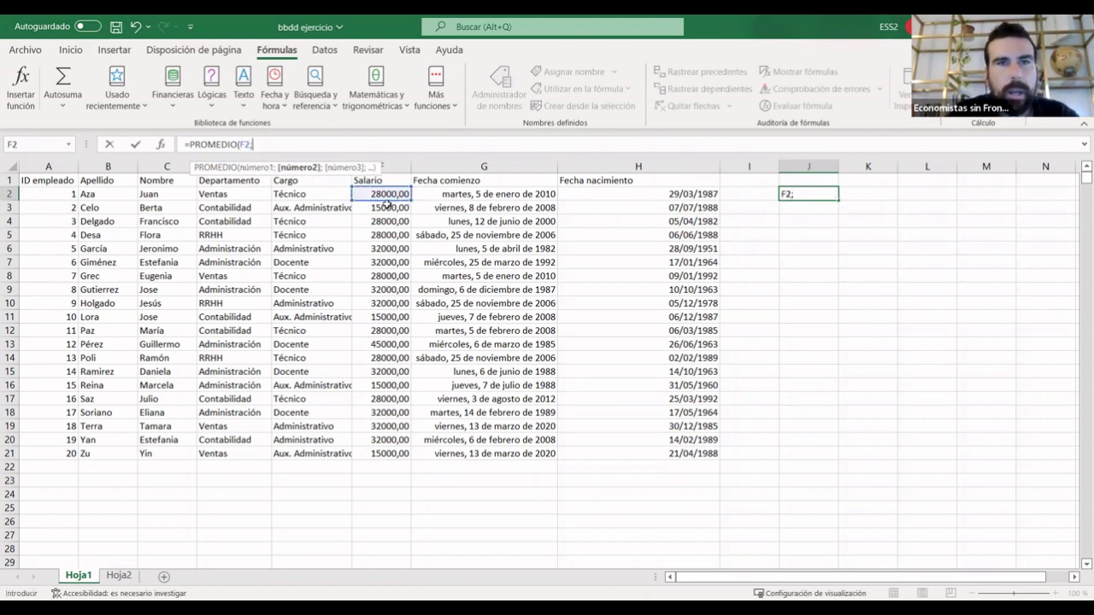
left_click(382, 208)
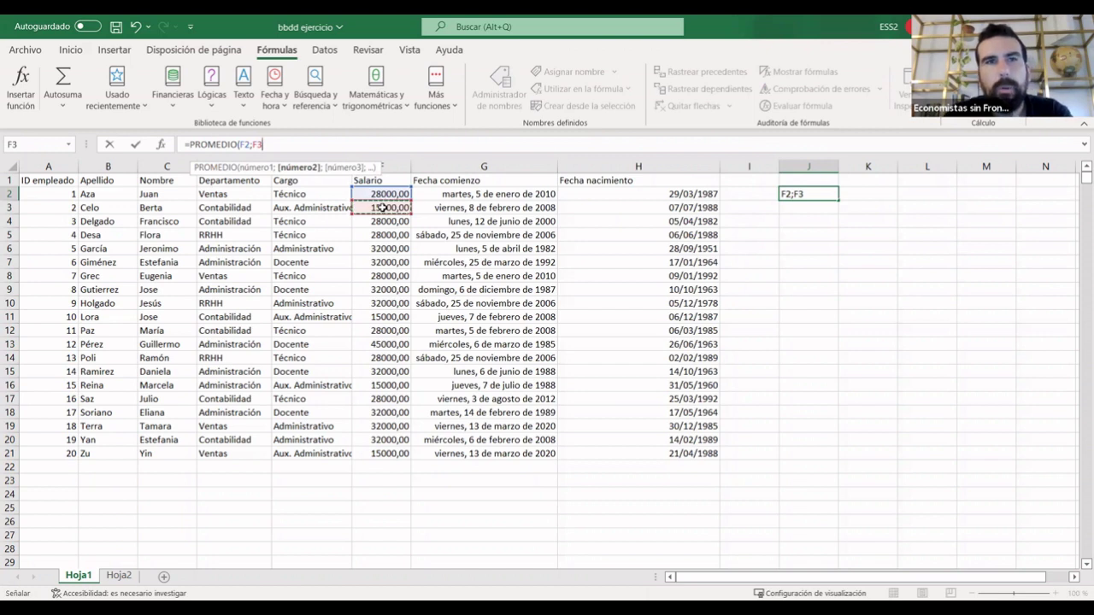
type(";")
left_click(385, 253)
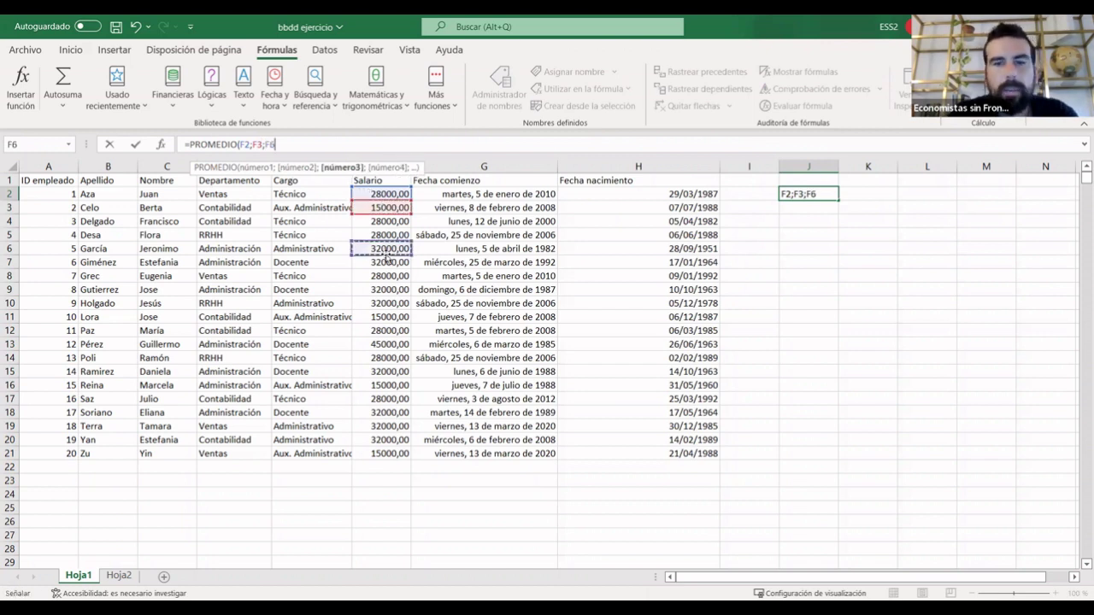
Add F8 and F10 to the J2 average and confirm, showing 27000,00.
key("F8")
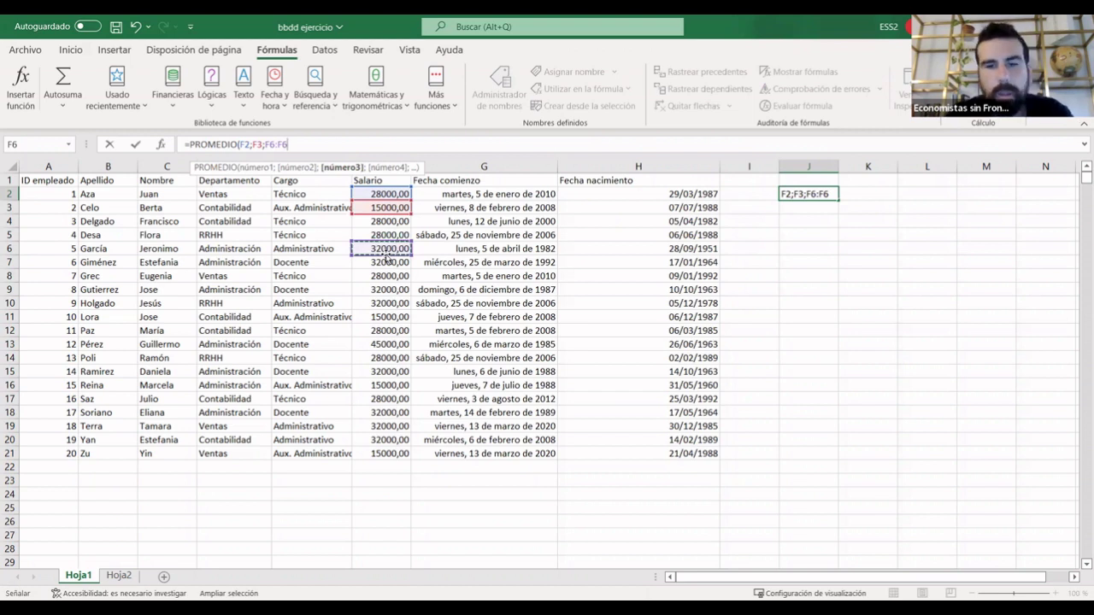
key("F8")
type(";")
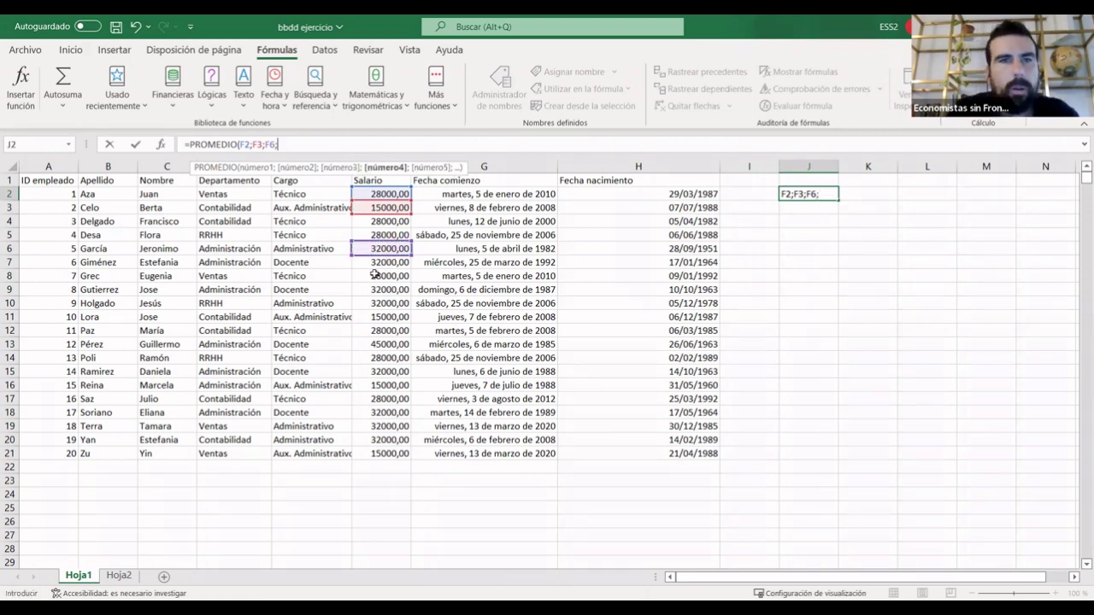
left_click(381, 280)
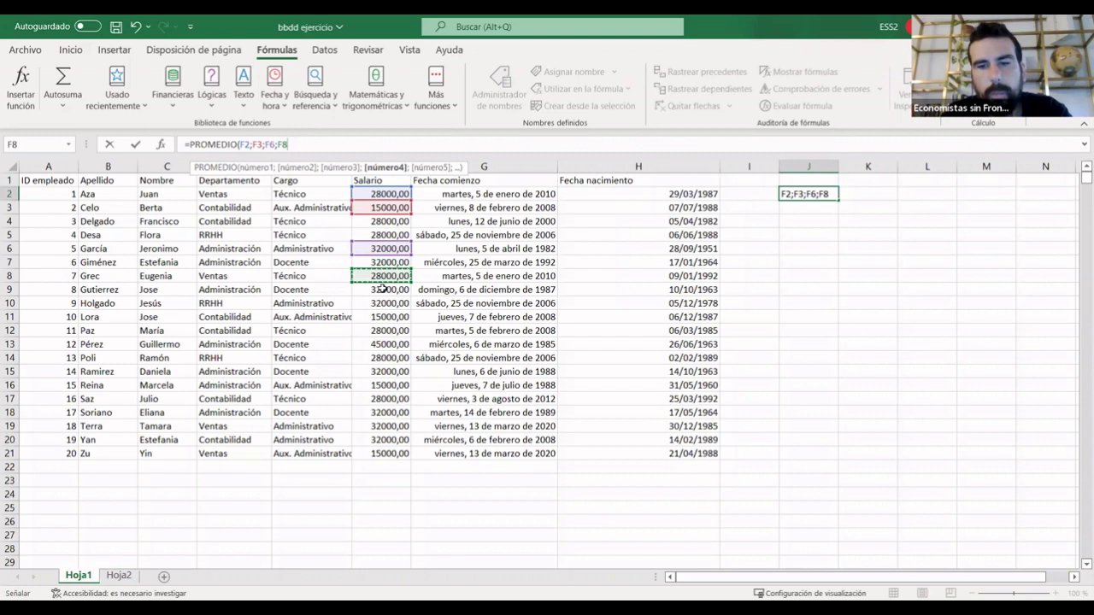
type(";")
left_click(369, 300)
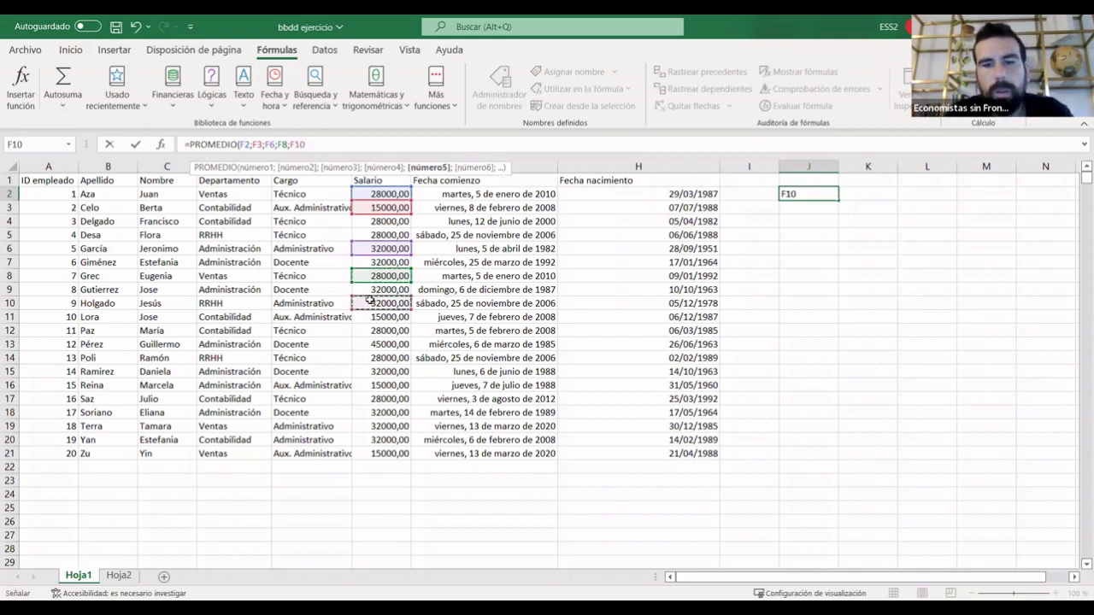
type(")")
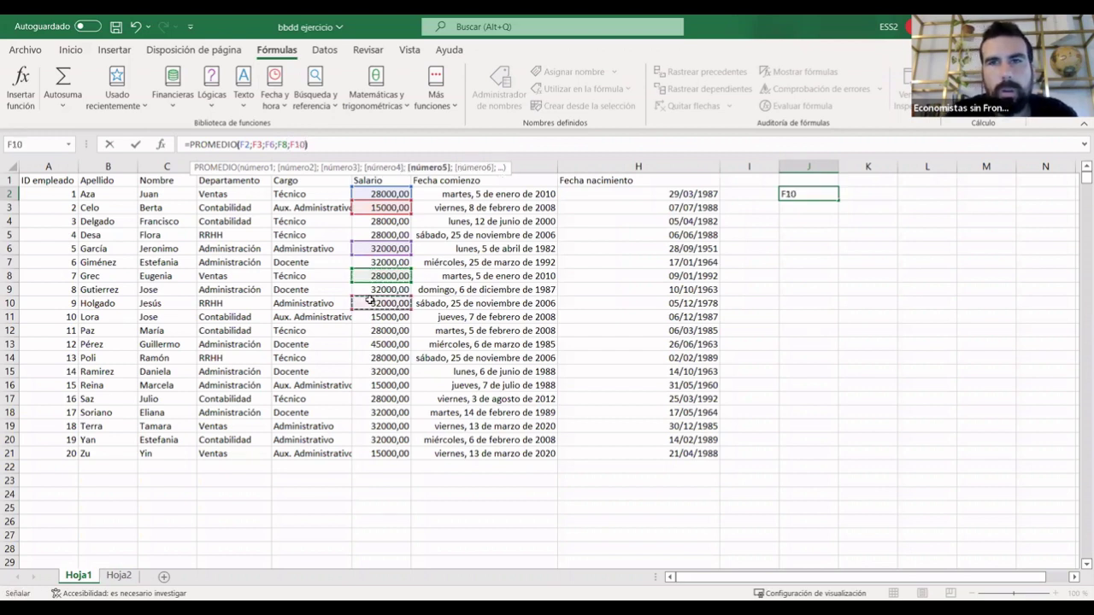
key("Return")
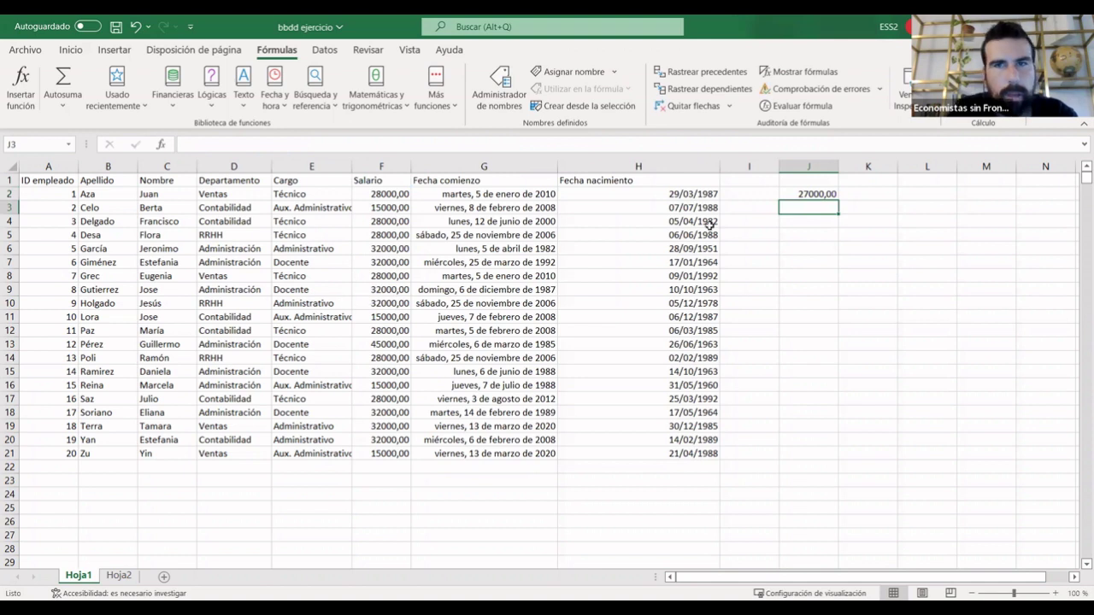
Delete the five-salary average formula from cell J2.
left_click(805, 195)
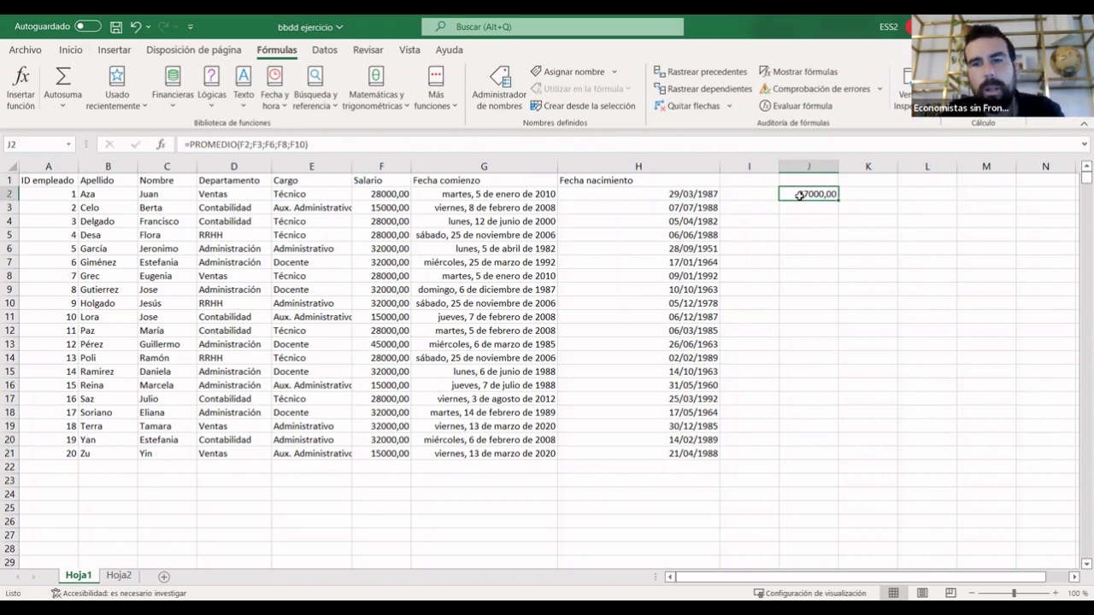
key("Delete")
left_click(815, 234)
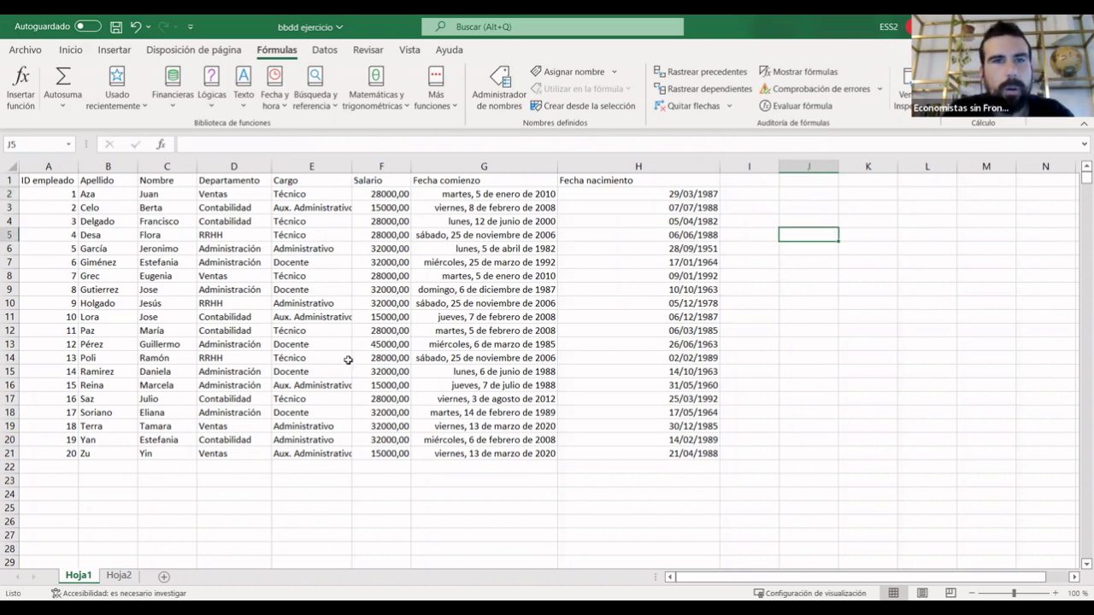
Re-enter =PROMEDIO(F2:F21) in J2 showing 27850,00, then begin editing cell K2.
left_click(801, 195)
type("=")
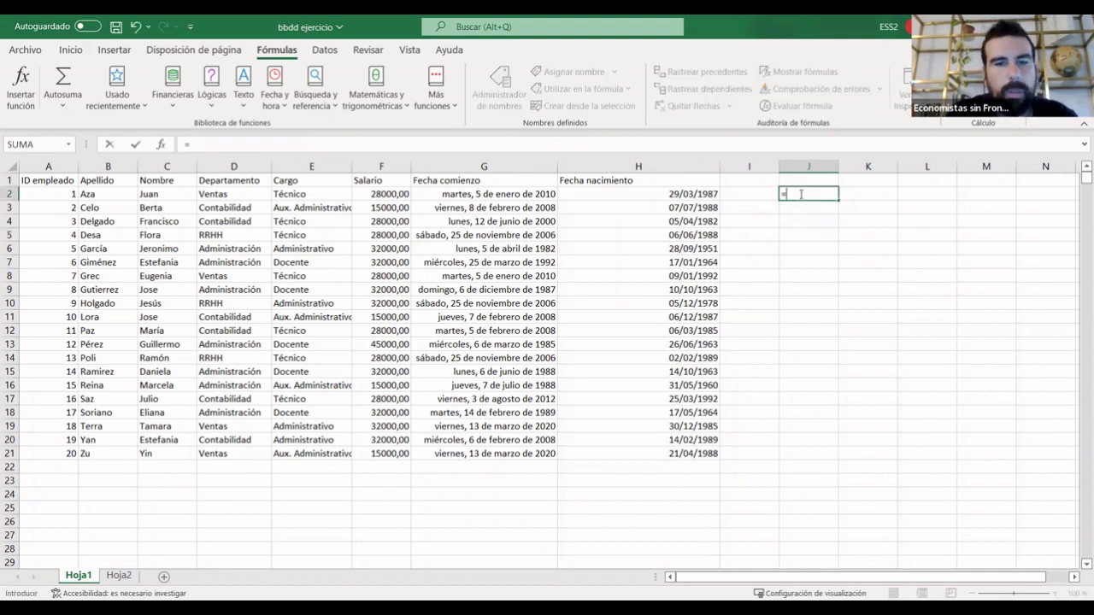
type("prome")
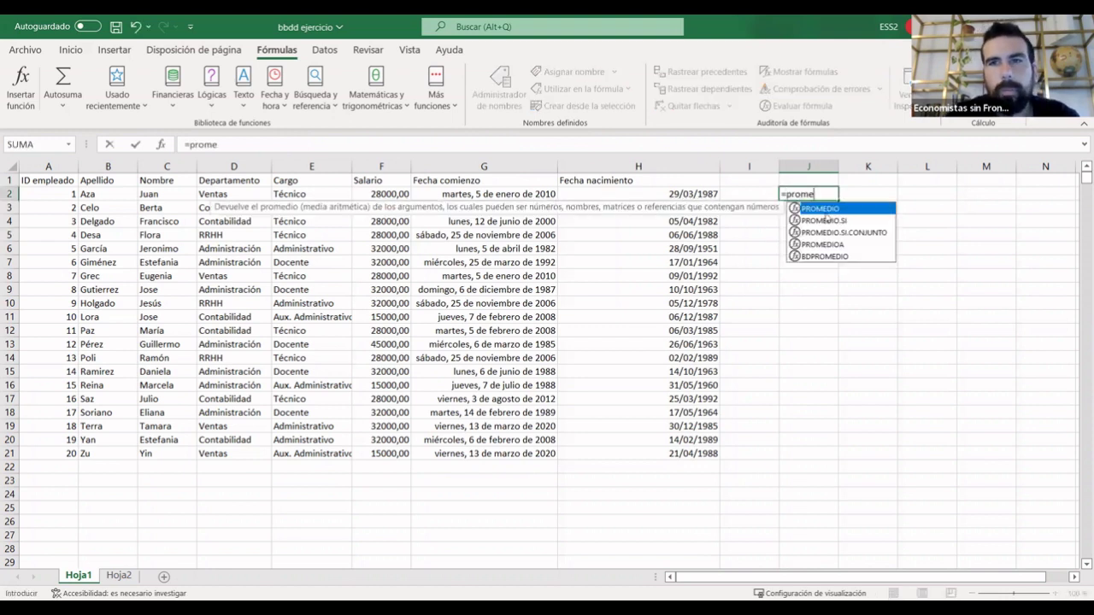
key("Tab")
left_click(384, 197)
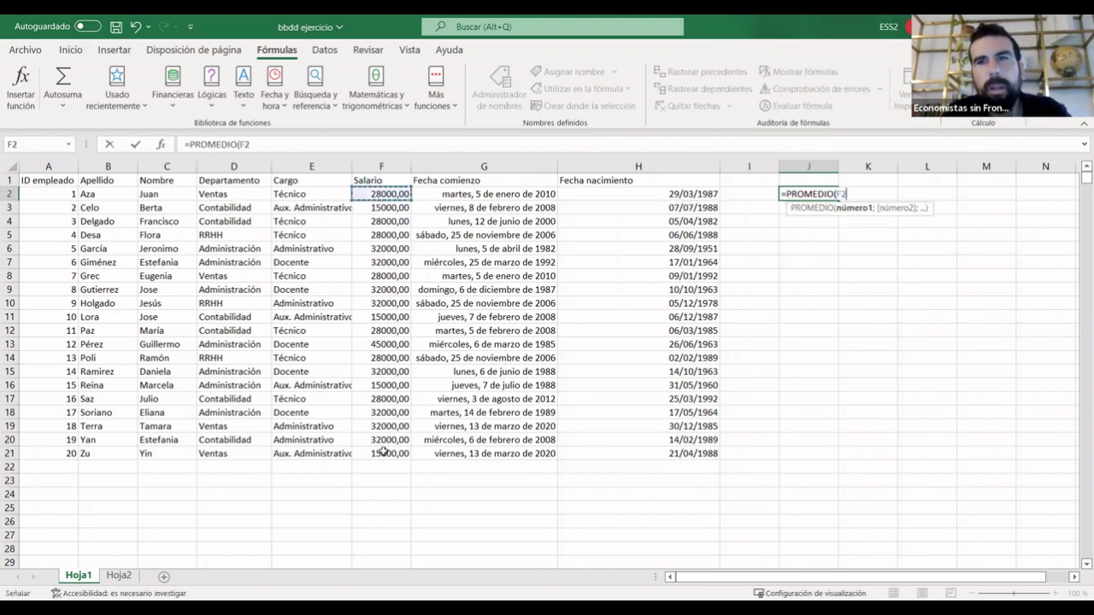
left_click(383, 452, "shift")
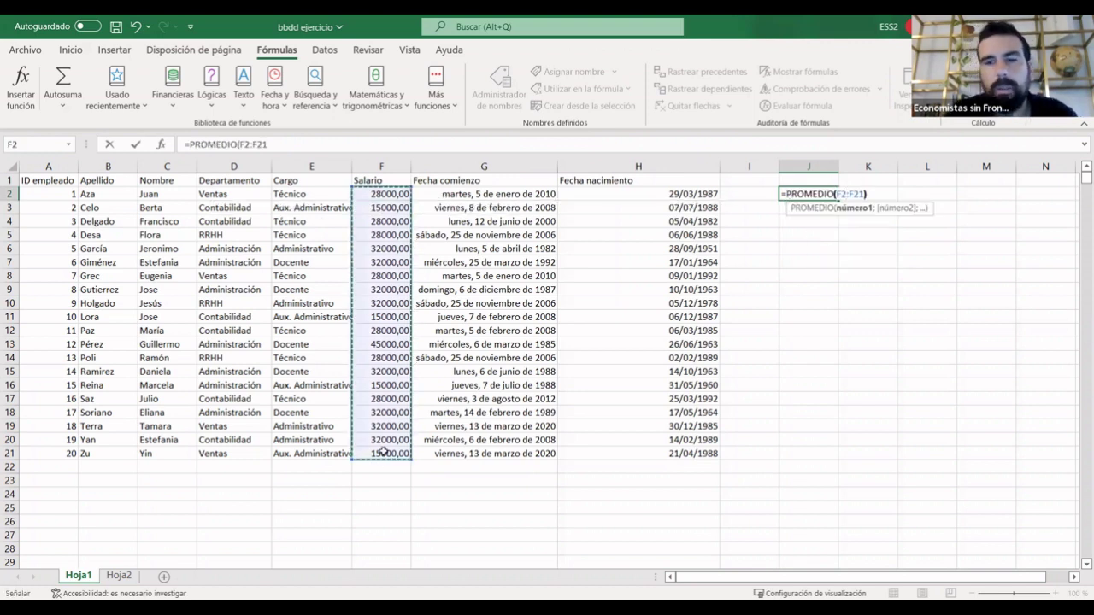
key("Return")
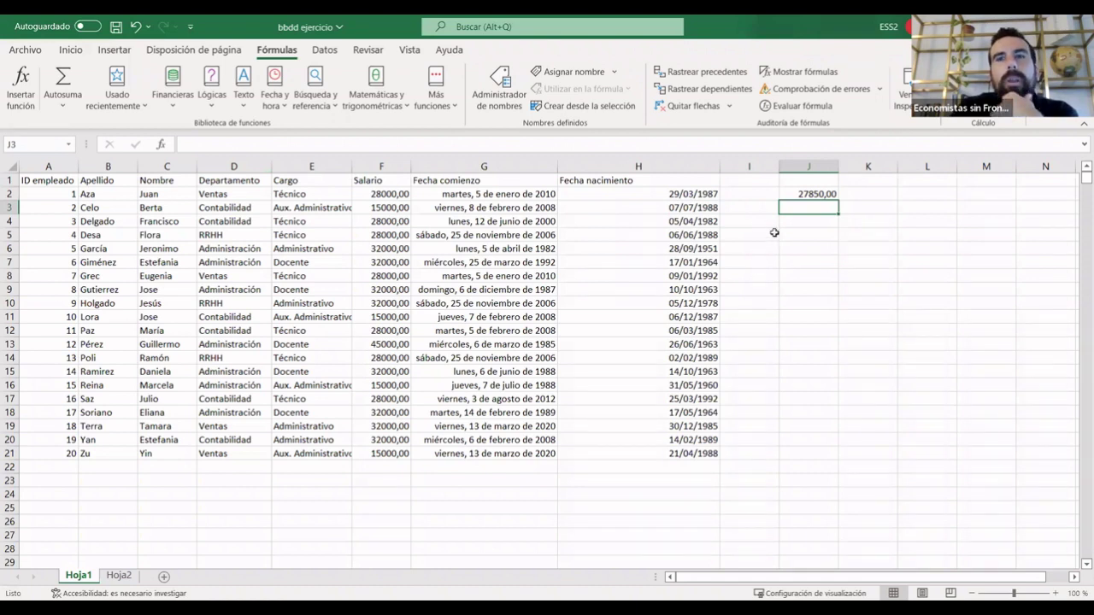
left_click(810, 248)
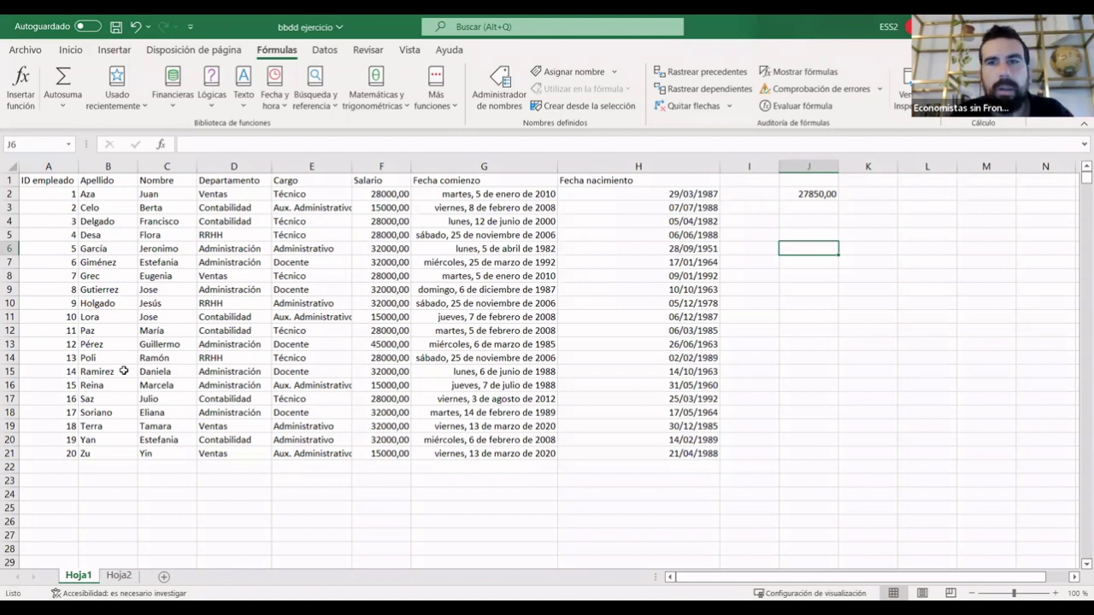
double_click(885, 194)
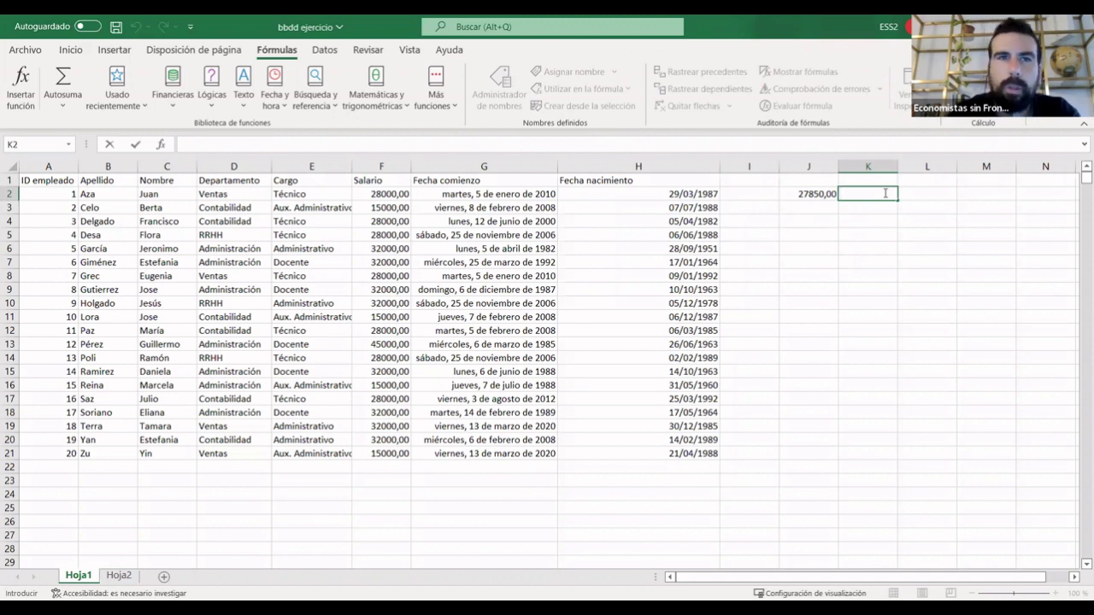
Enter =largo(C2) in K2, returning 4 for the first employee's name.
type("=")
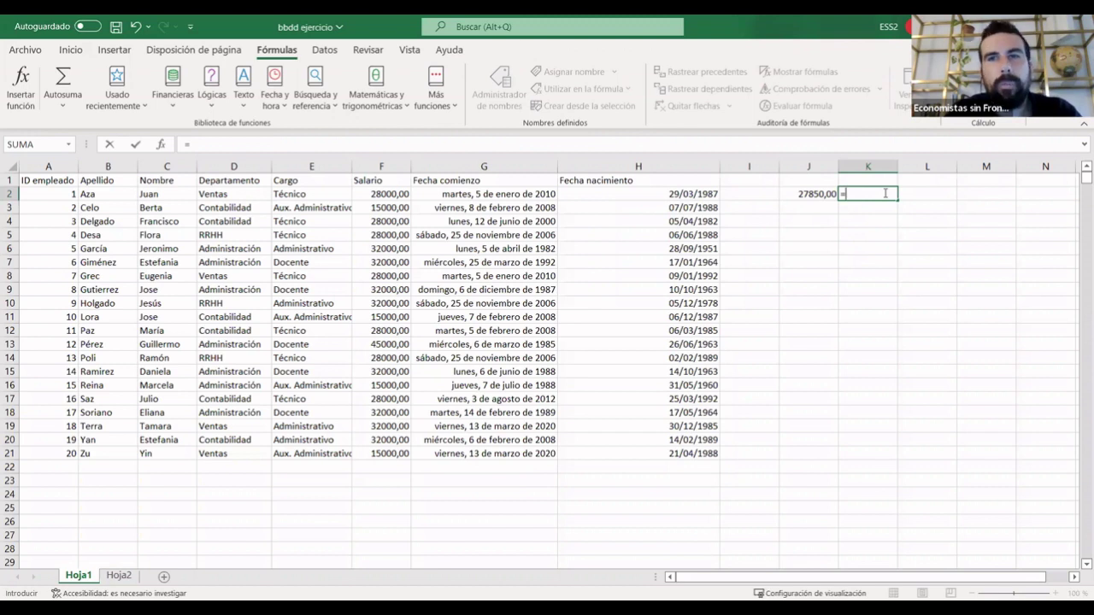
type("lar")
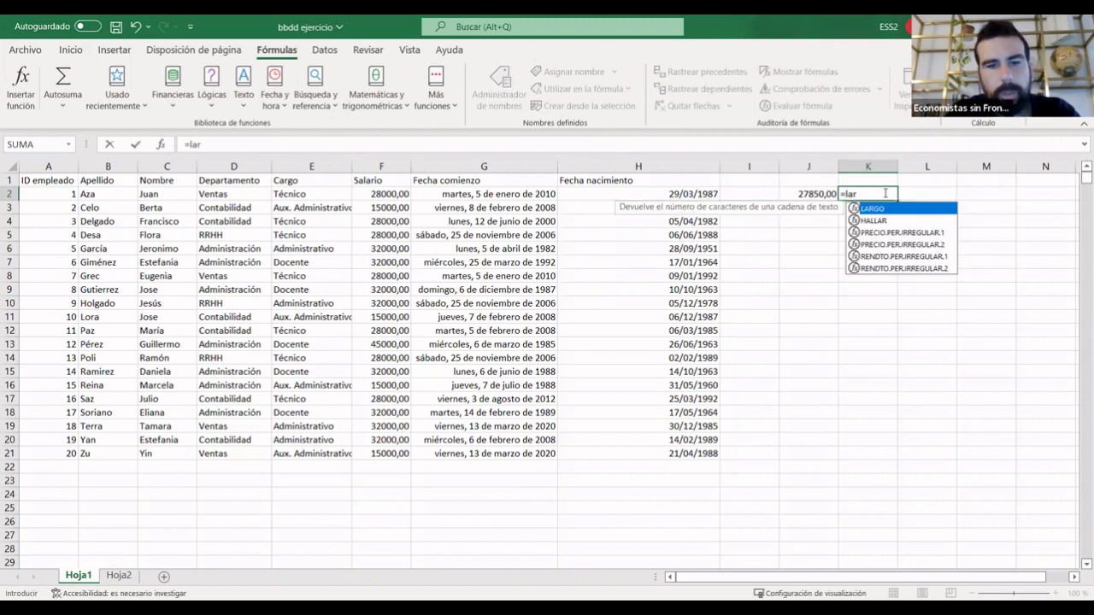
type("go")
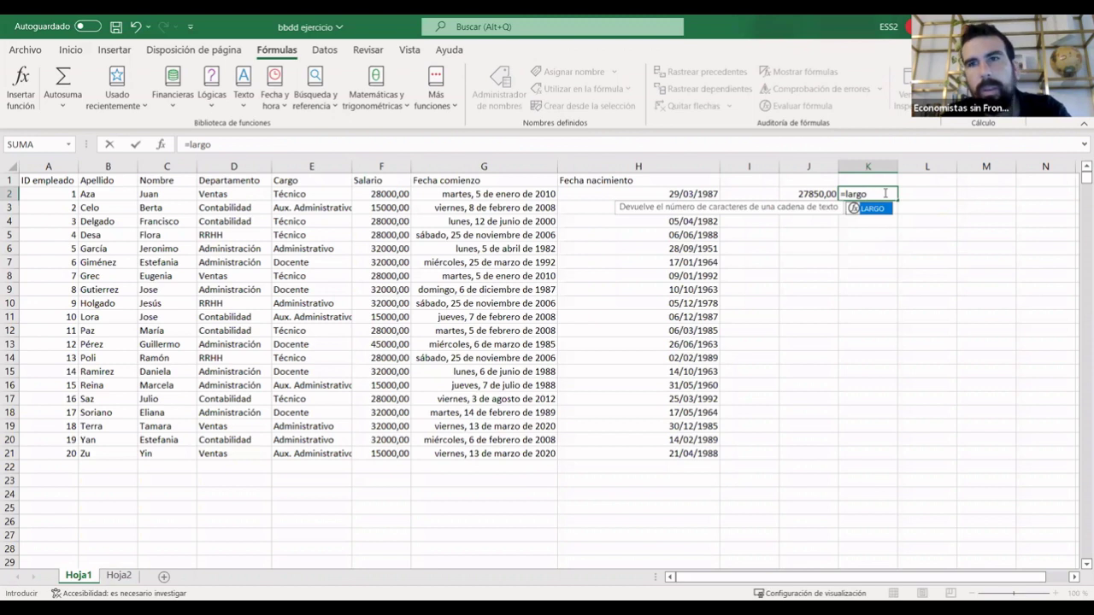
type("(")
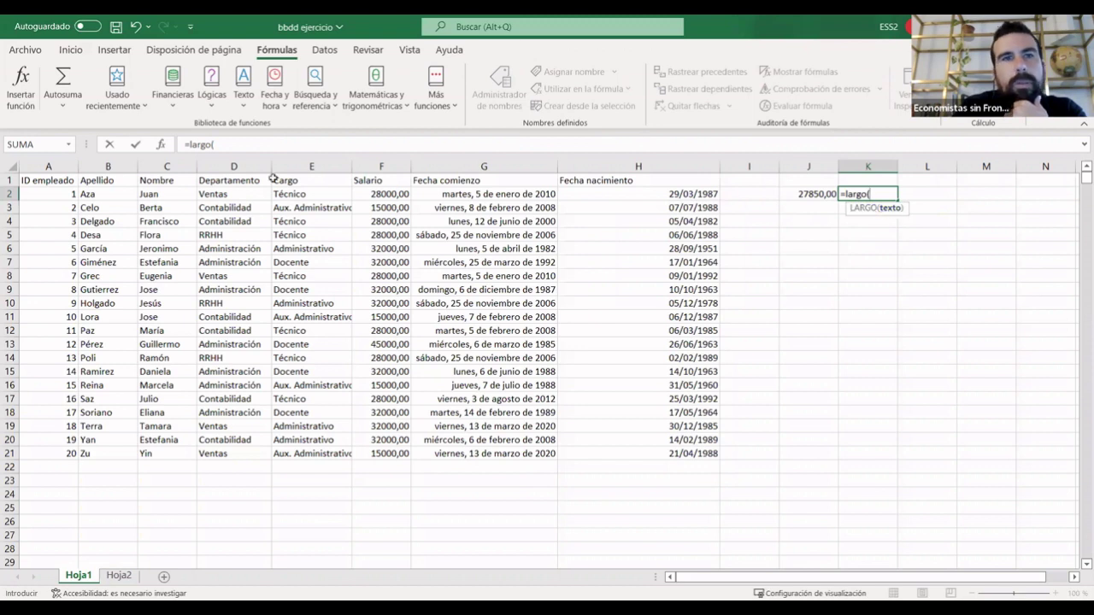
left_click(160, 195)
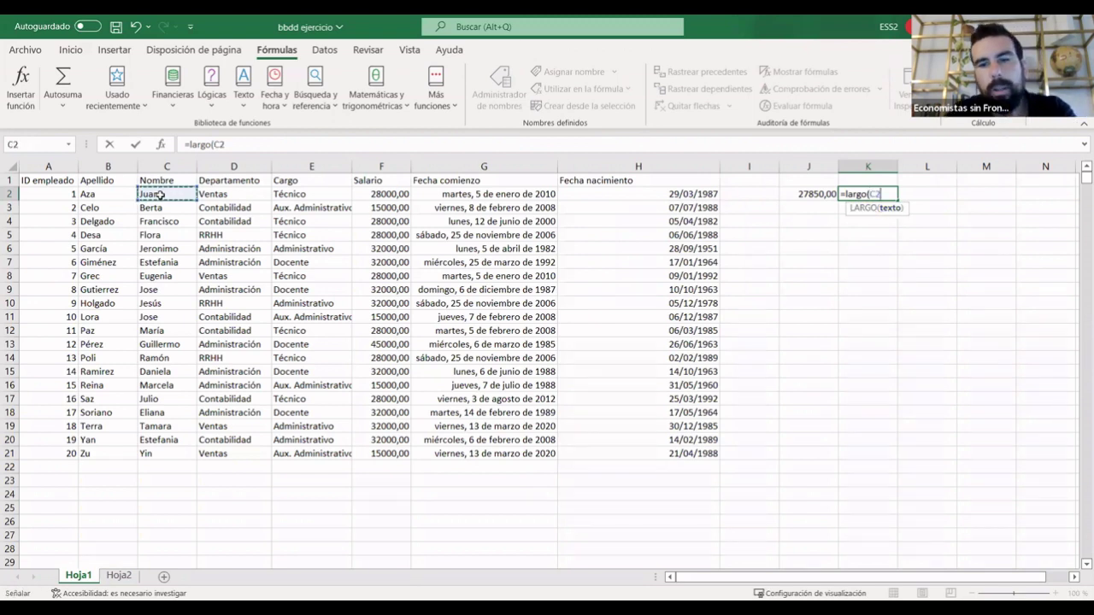
type(")")
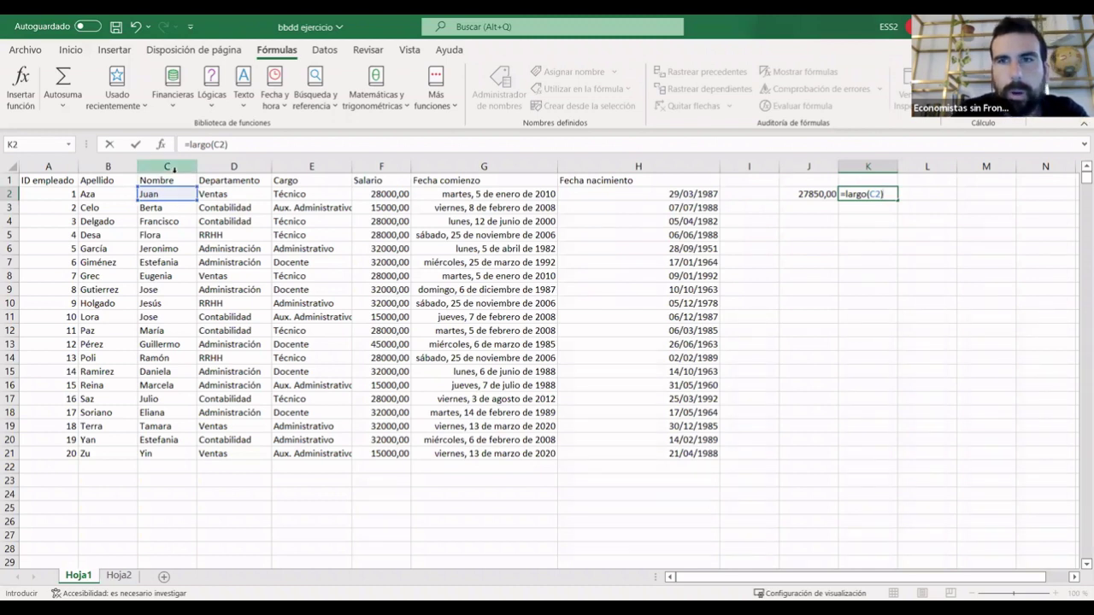
key("Return")
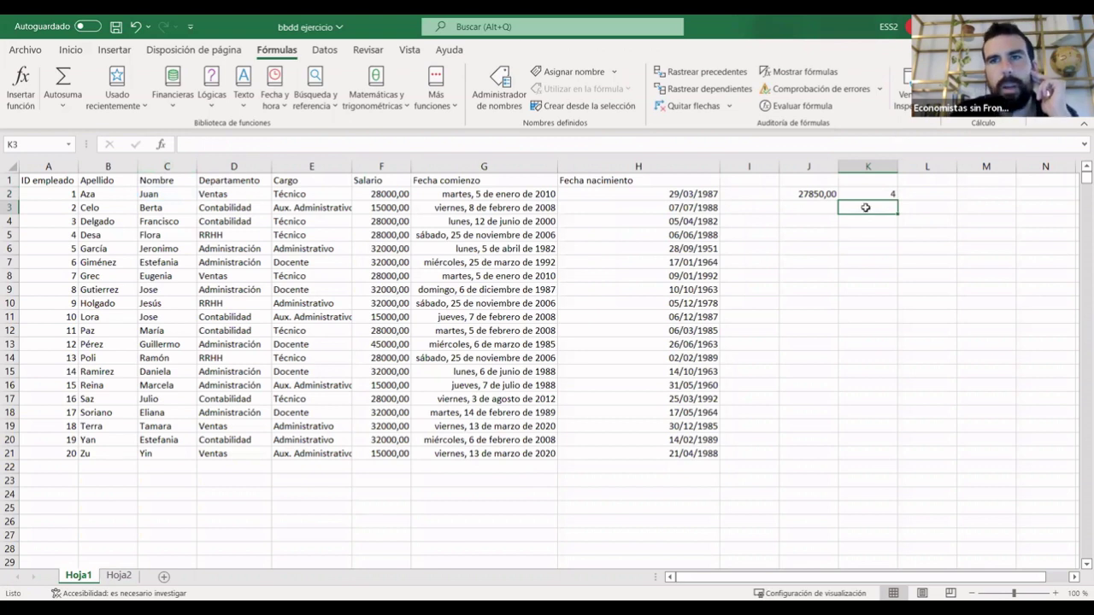
left_click(875, 196)
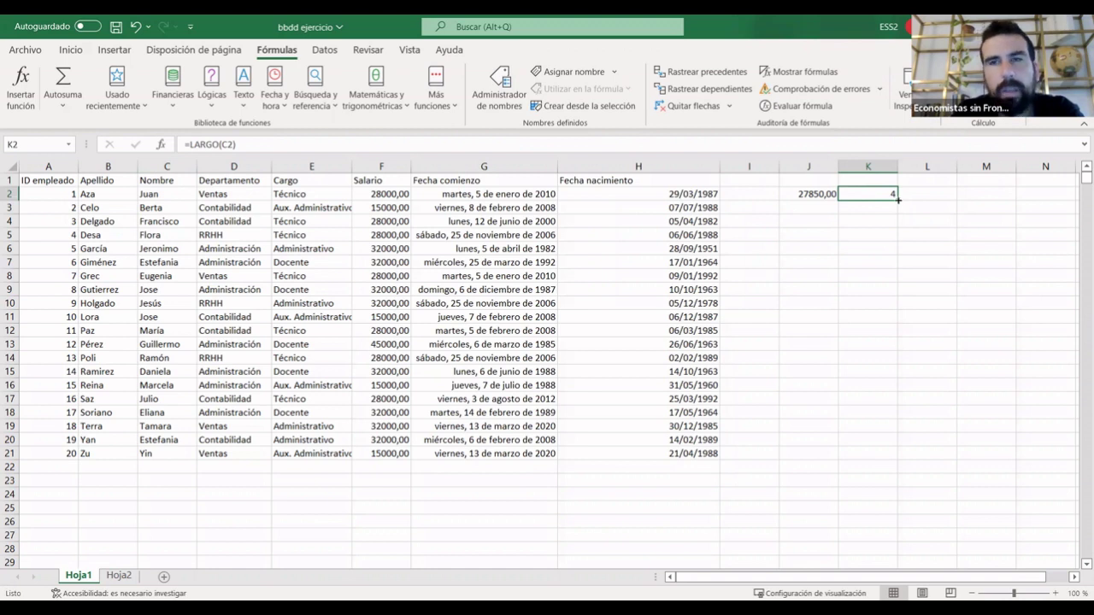
left_click_drag(898, 199, 884, 461)
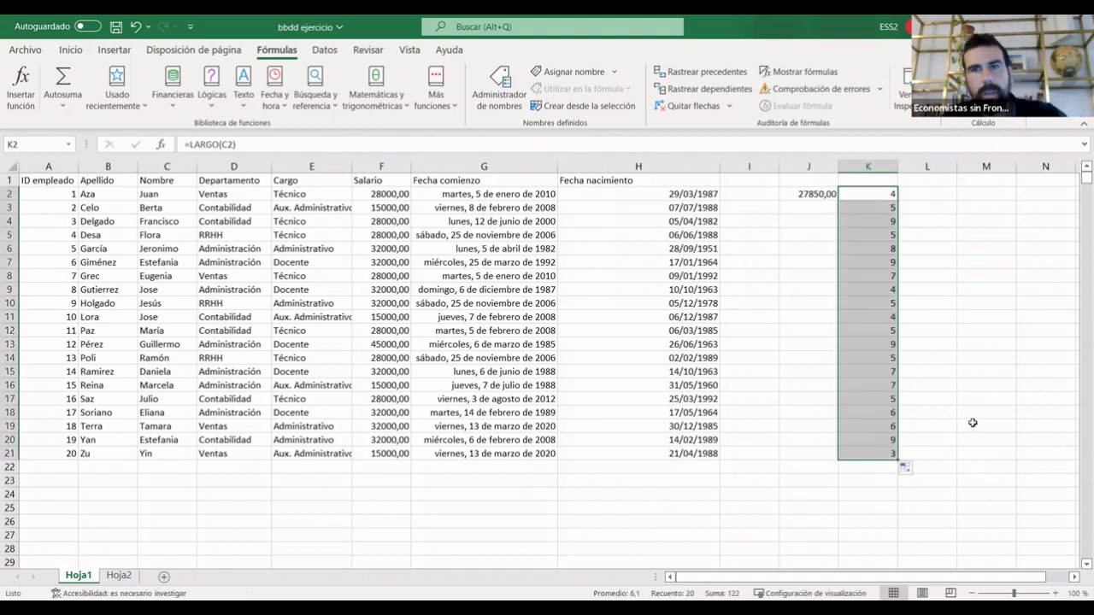
left_click_drag(972, 425, 972, 413)
left_click(880, 193)
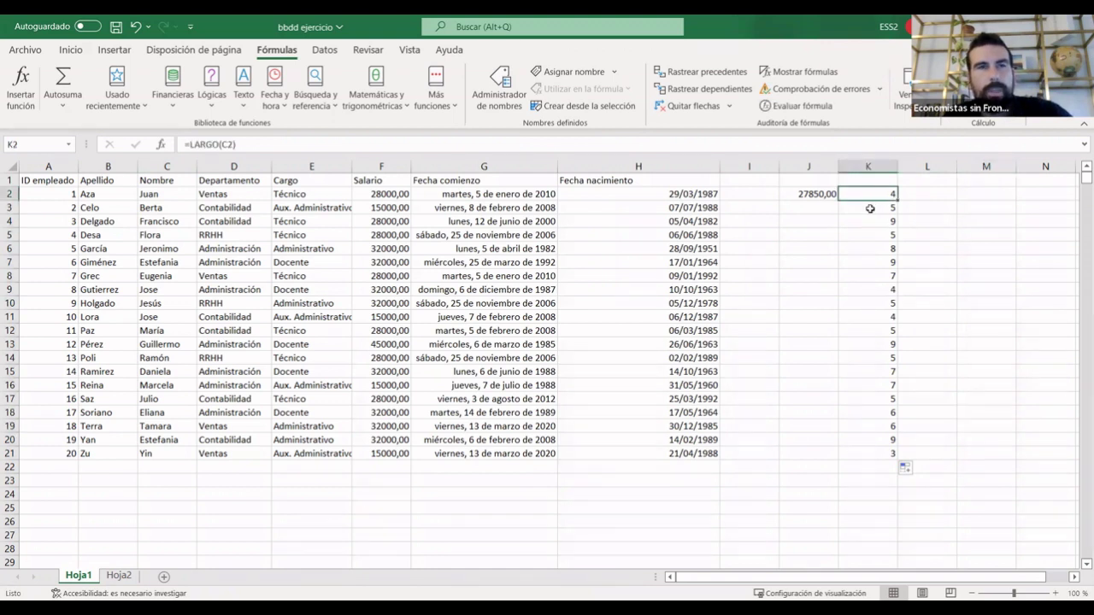
left_click(870, 208)
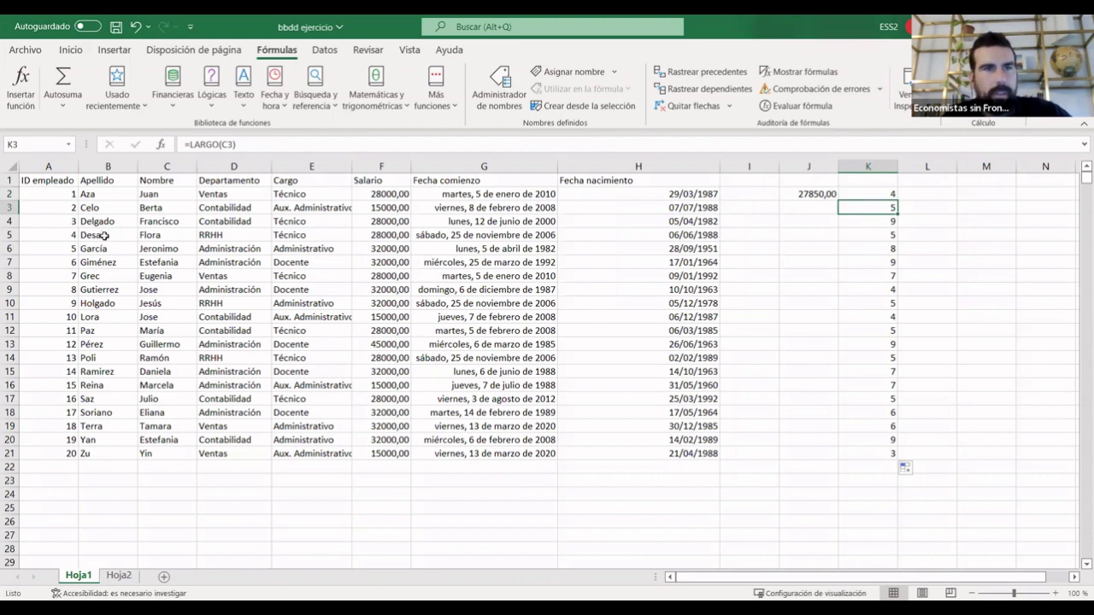
left_click(884, 221)
left_click(889, 234)
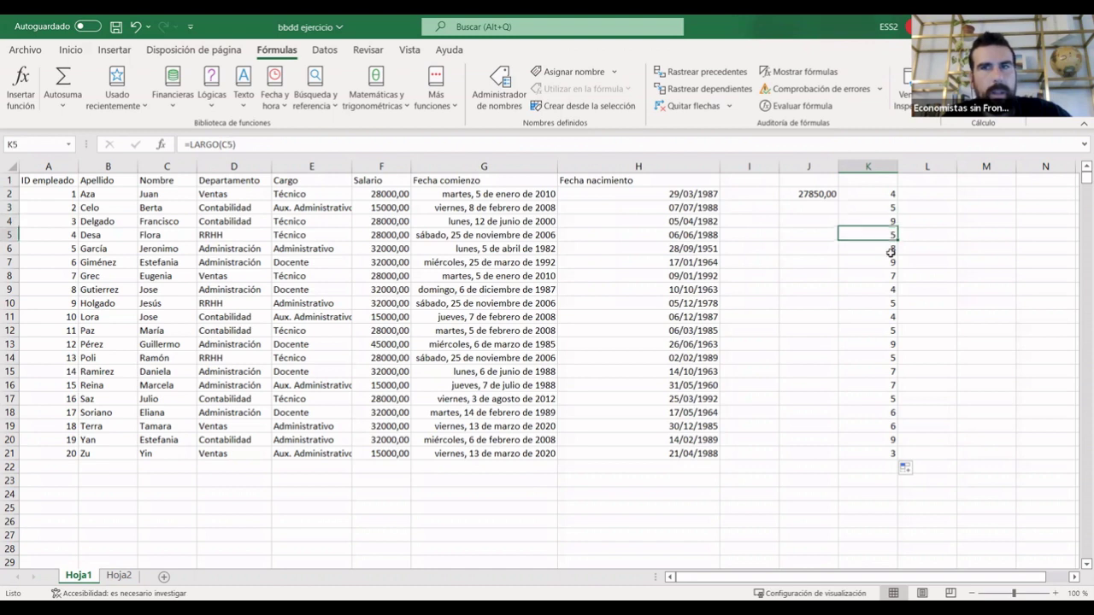
left_click(888, 262)
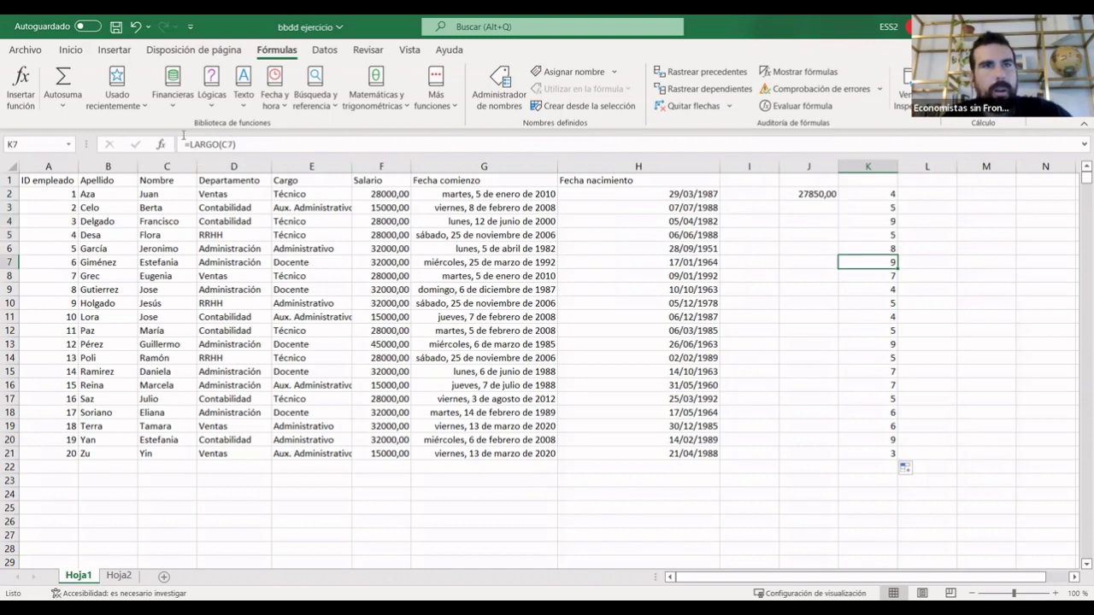
left_click(135, 26)
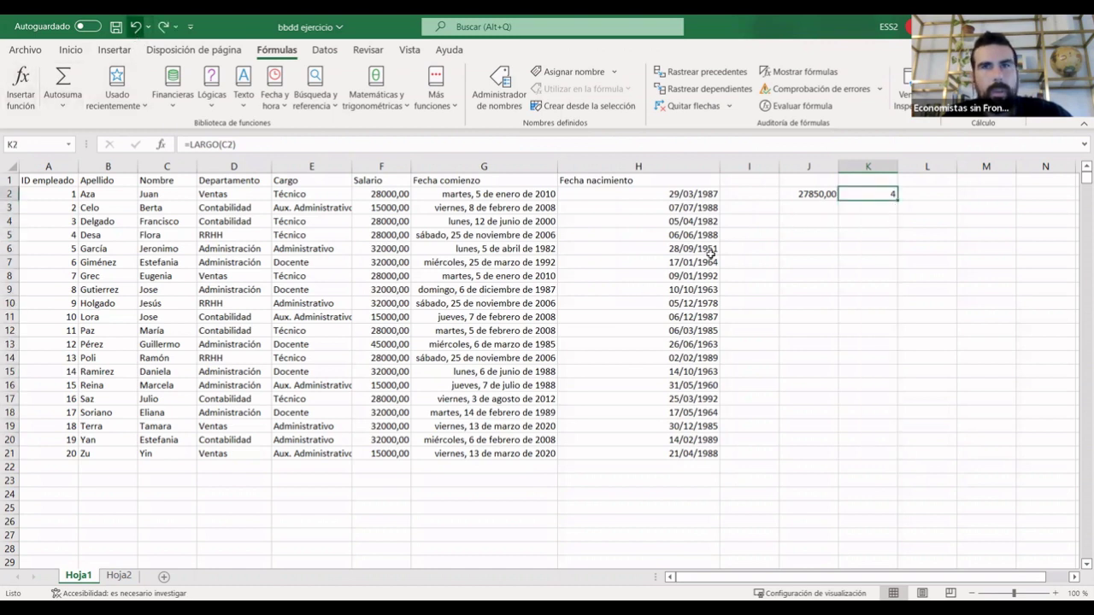
Replace K2 with =LARGO(B2) for the surname length and fill it down to K21.
left_click(135, 26)
type("=")
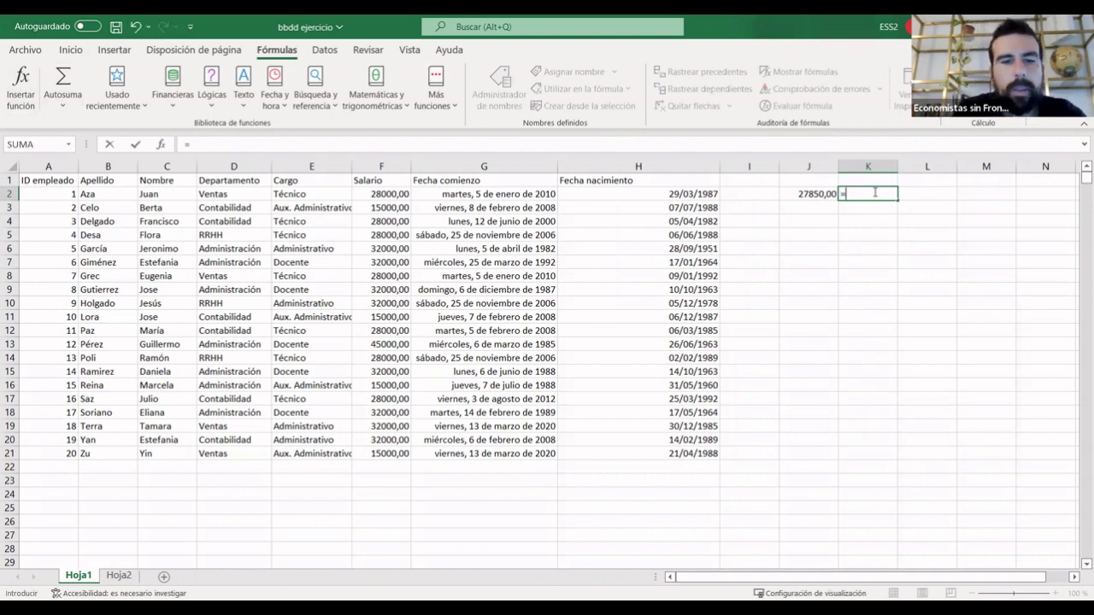
type("larfo")
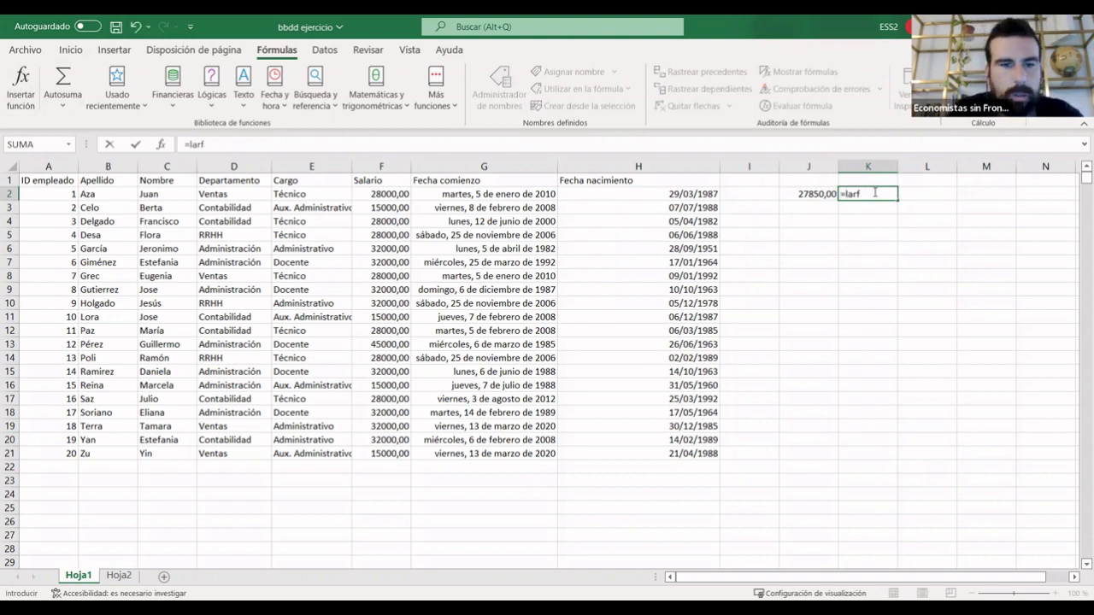
key("BackSpace")
key("BackSpace")
type("go")
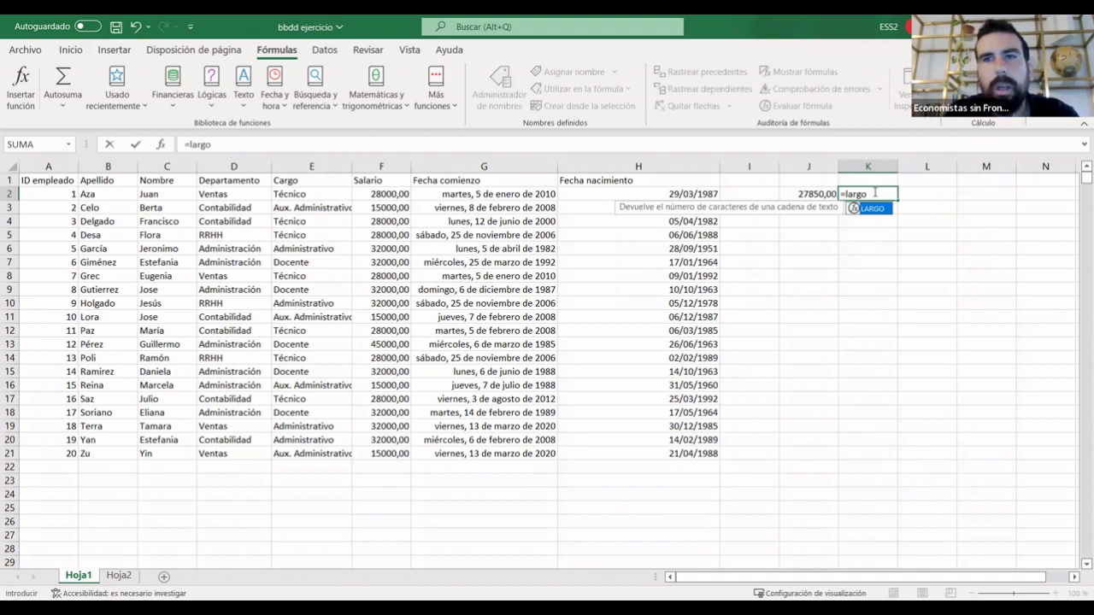
type("(")
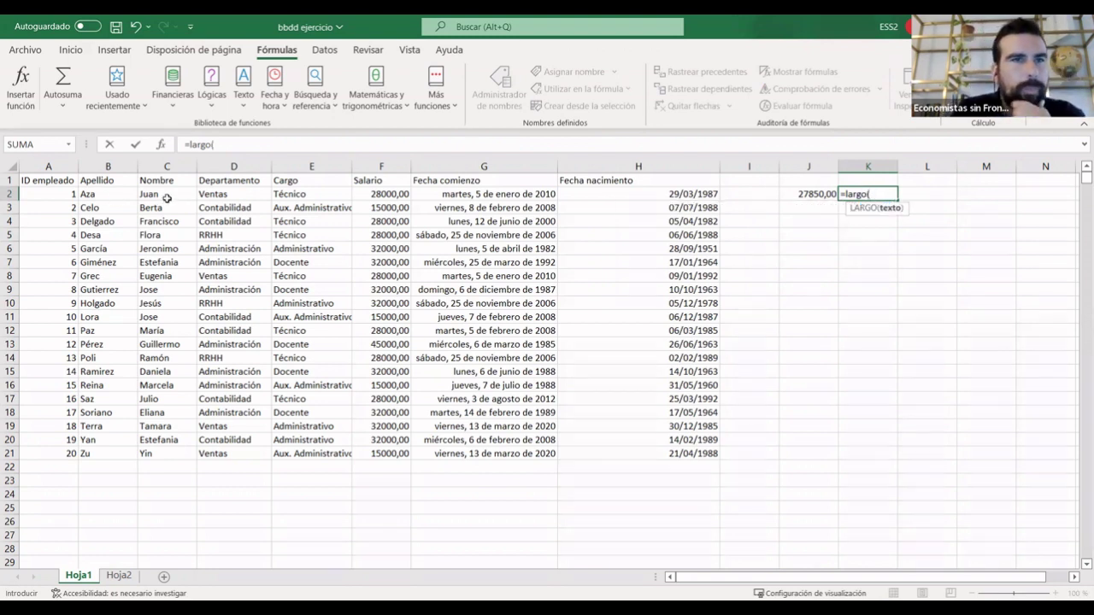
left_click(102, 195)
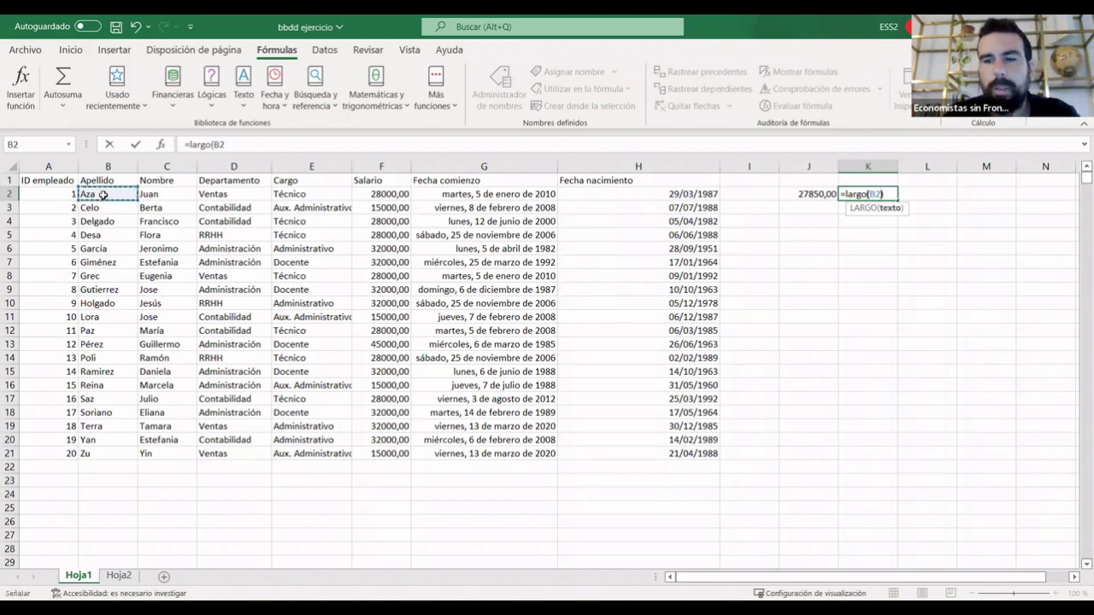
type(")")
key("Return")
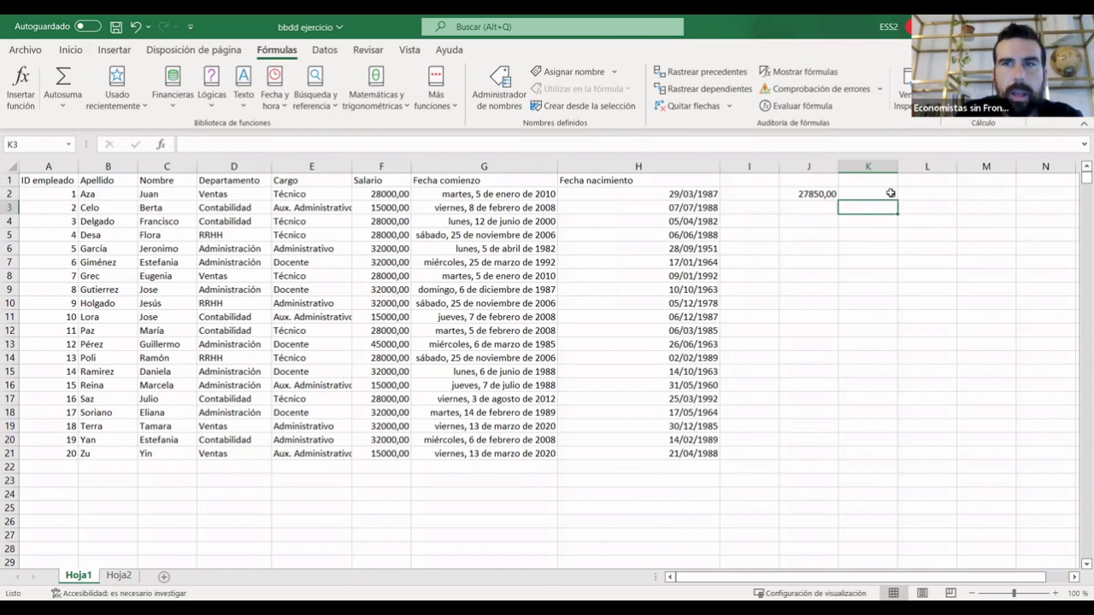
left_click(876, 194)
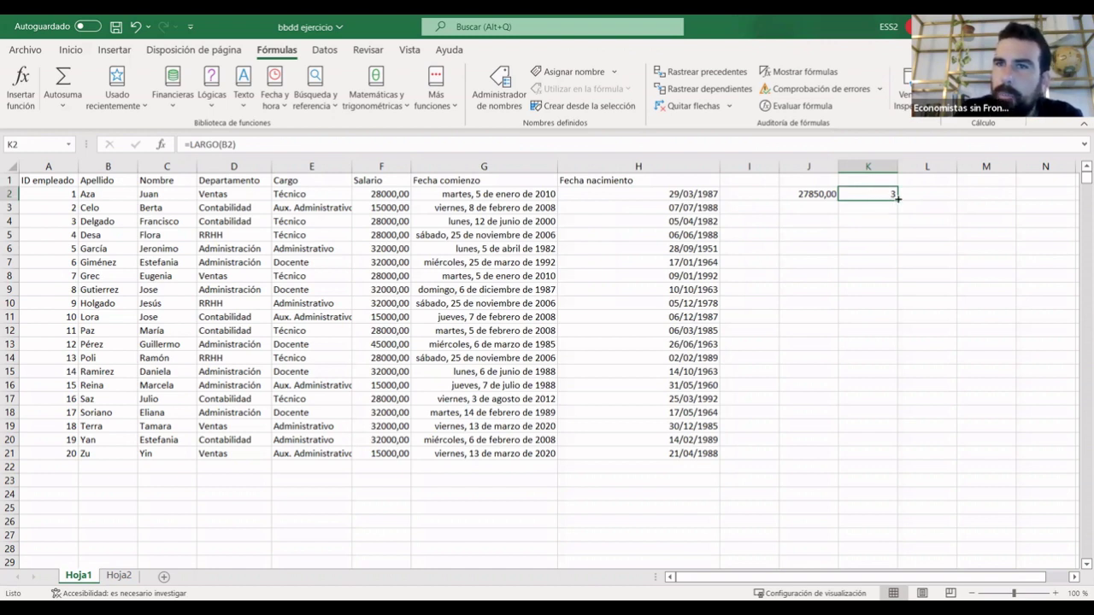
left_click_drag(898, 198, 887, 462)
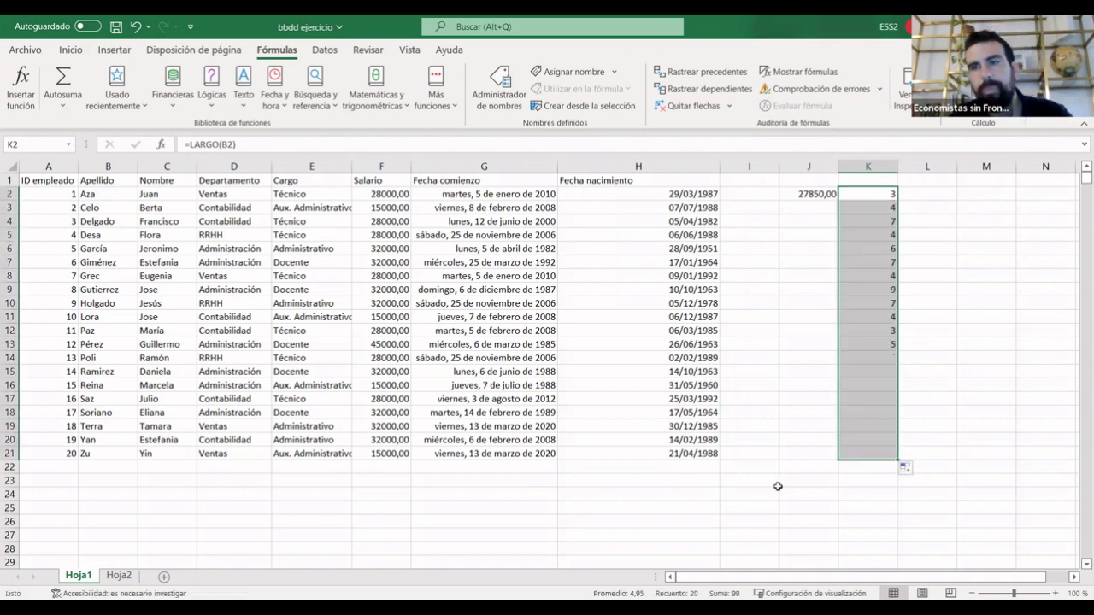
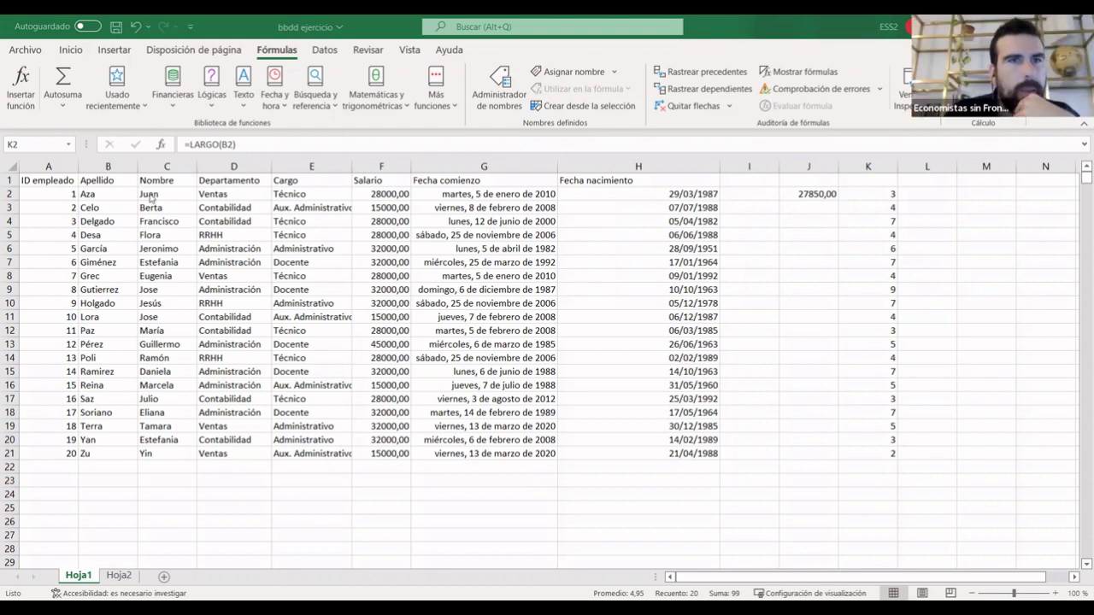
Refill the name-length formulas down column K.
double_click(897, 201)
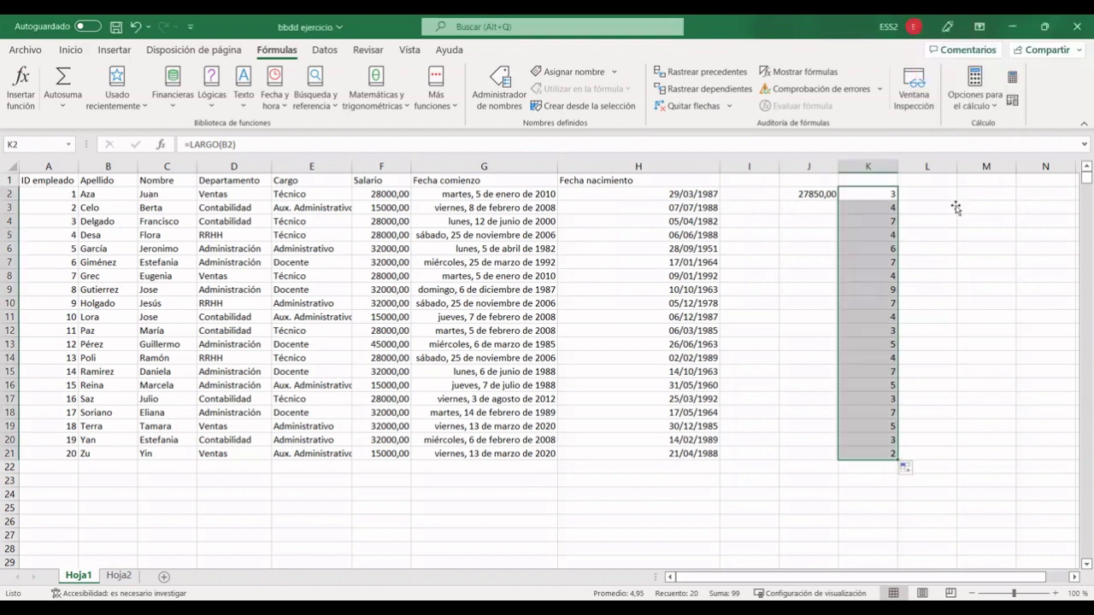
left_click(928, 208)
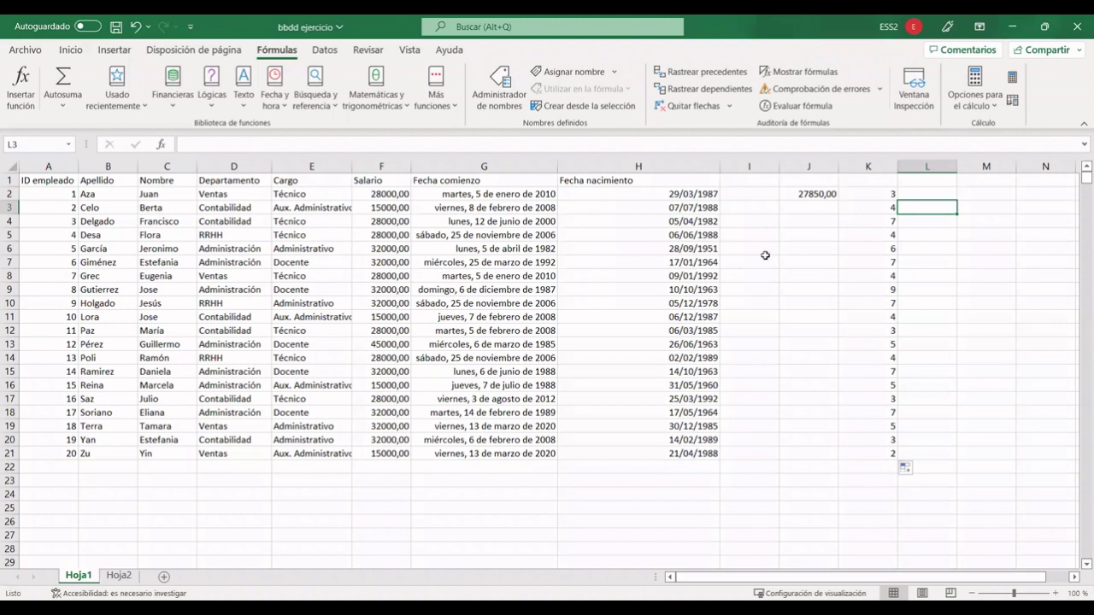
left_click(978, 237)
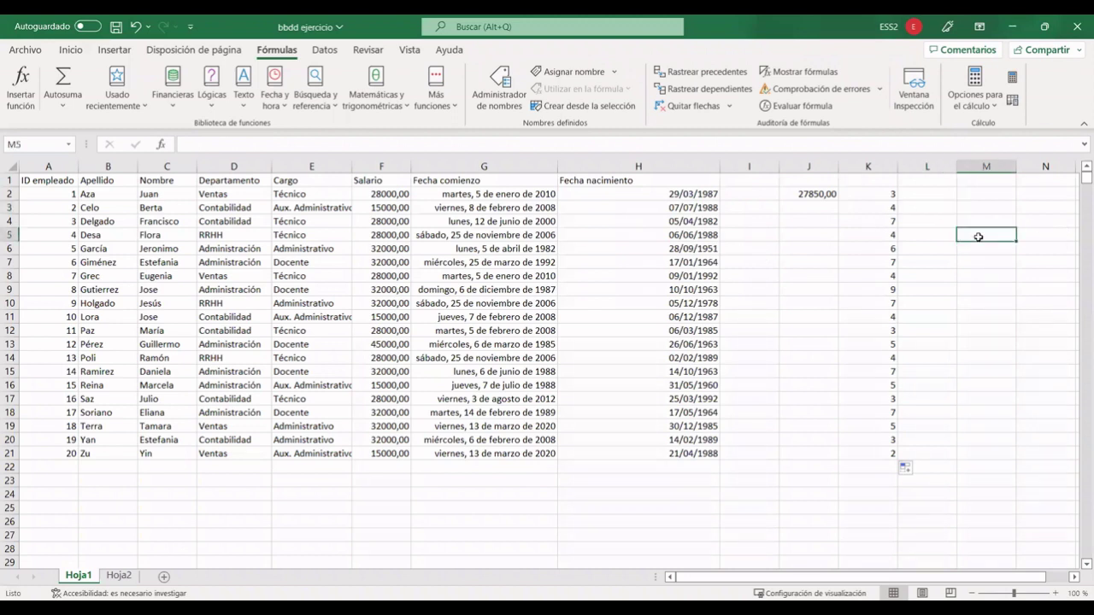
left_click(808, 262)
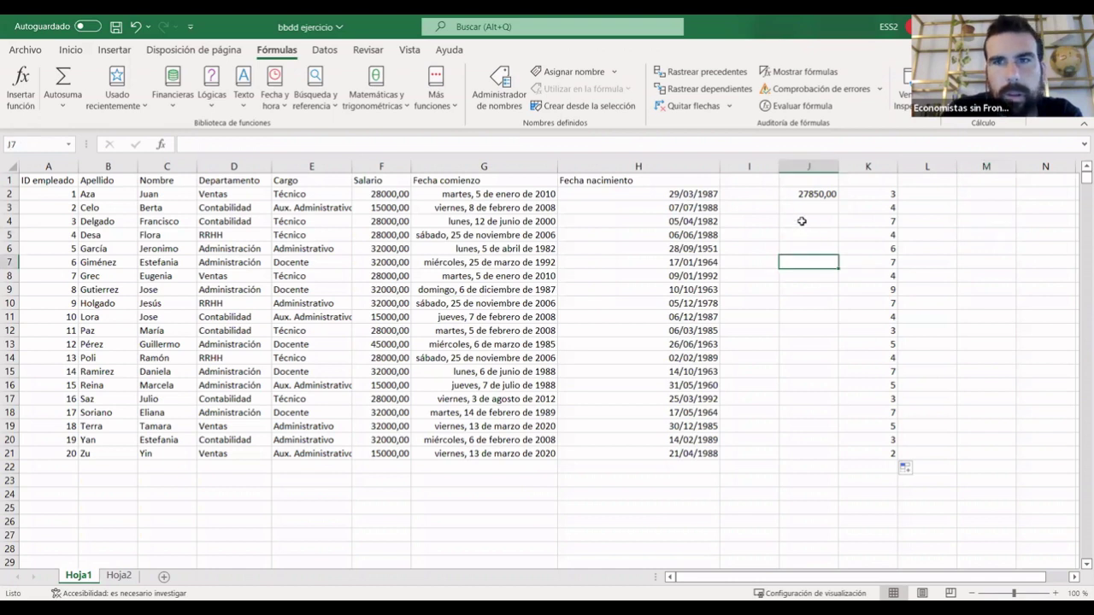
Enter =LARGO(C2) in J4 to measure the first name's length.
left_click(802, 222)
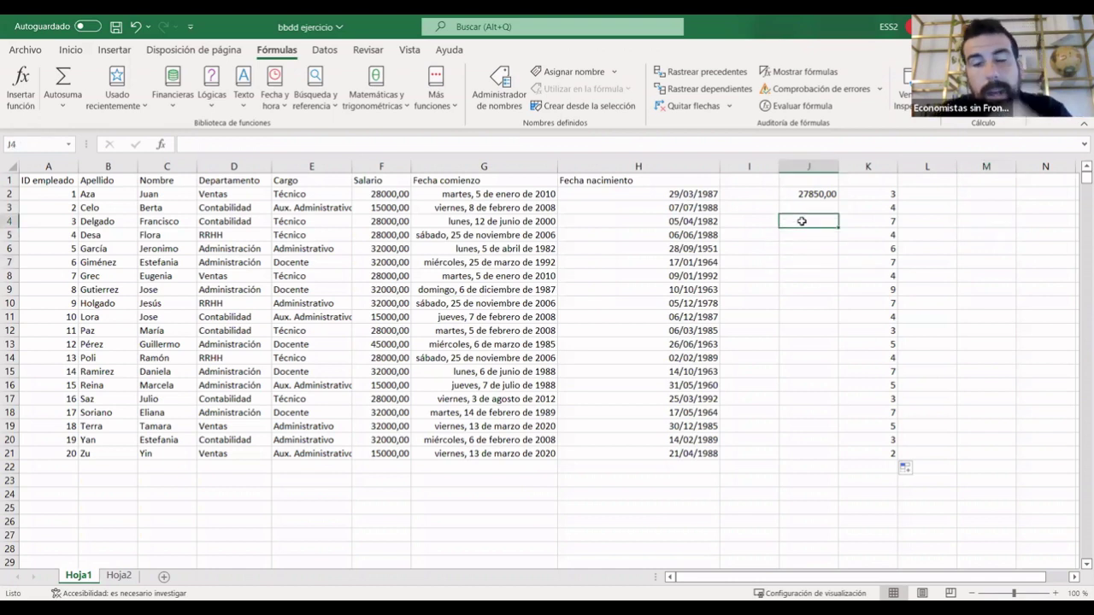
type("=")
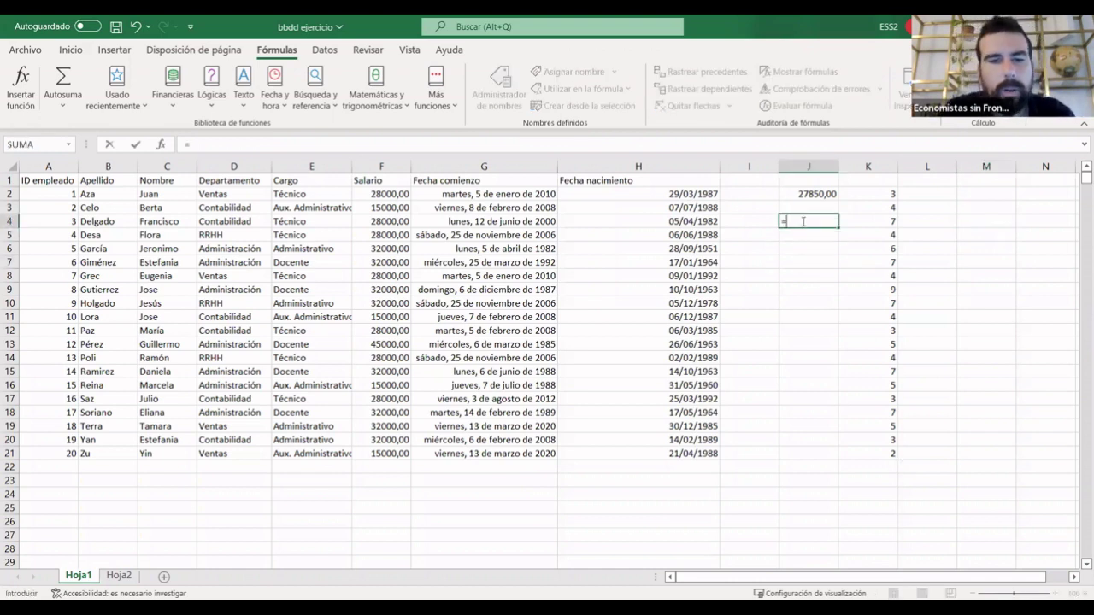
type("largo")
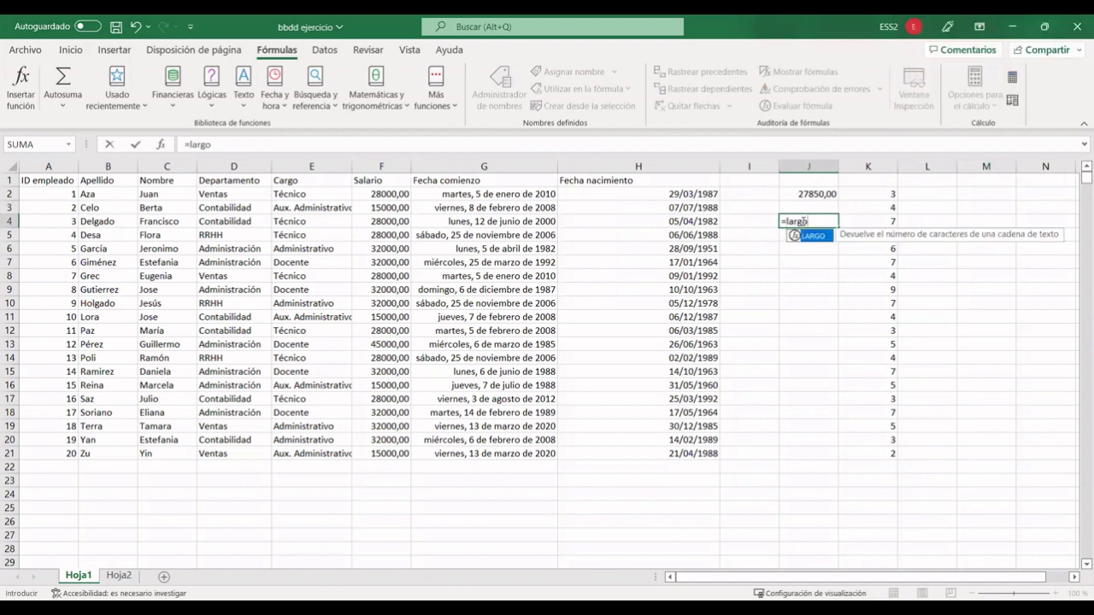
type("(")
left_click(157, 196)
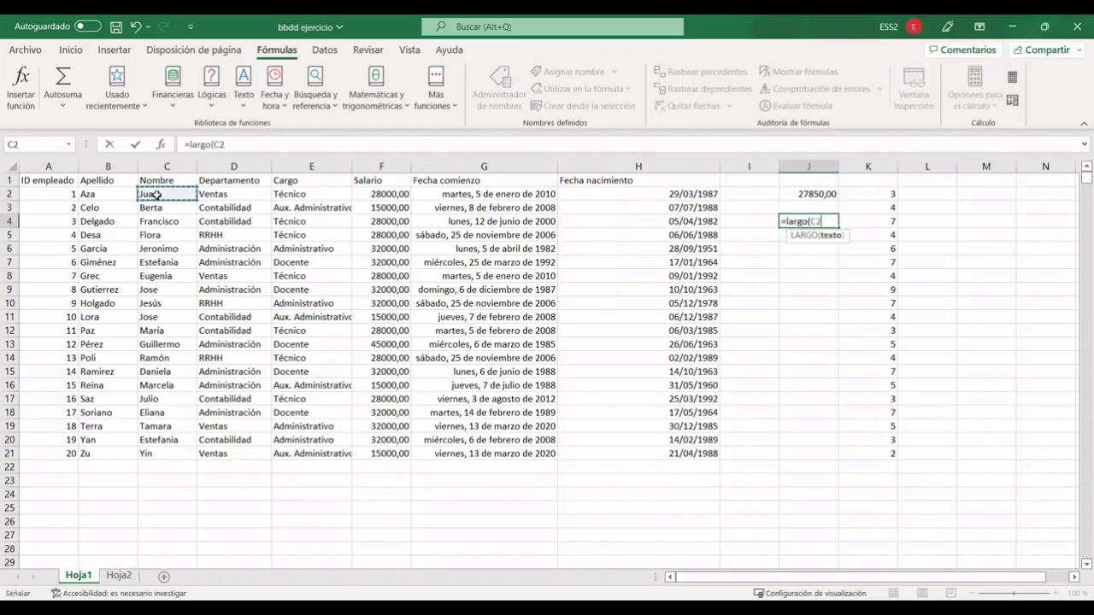
type(")")
key("Return")
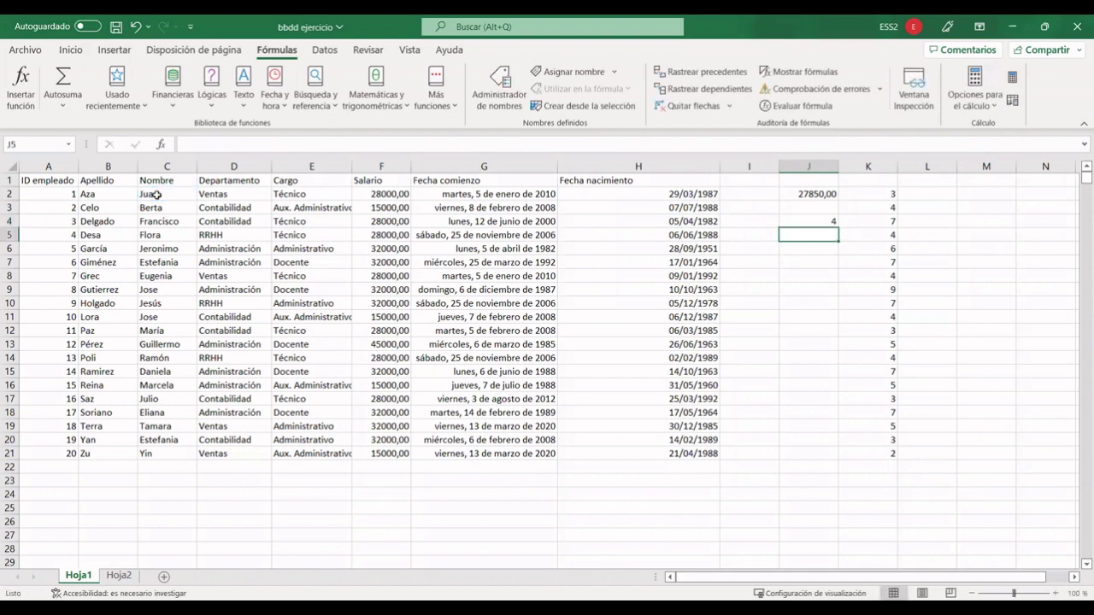
Copy the J4 length formula down to row 21 and two rows past the table.
left_click(829, 222)
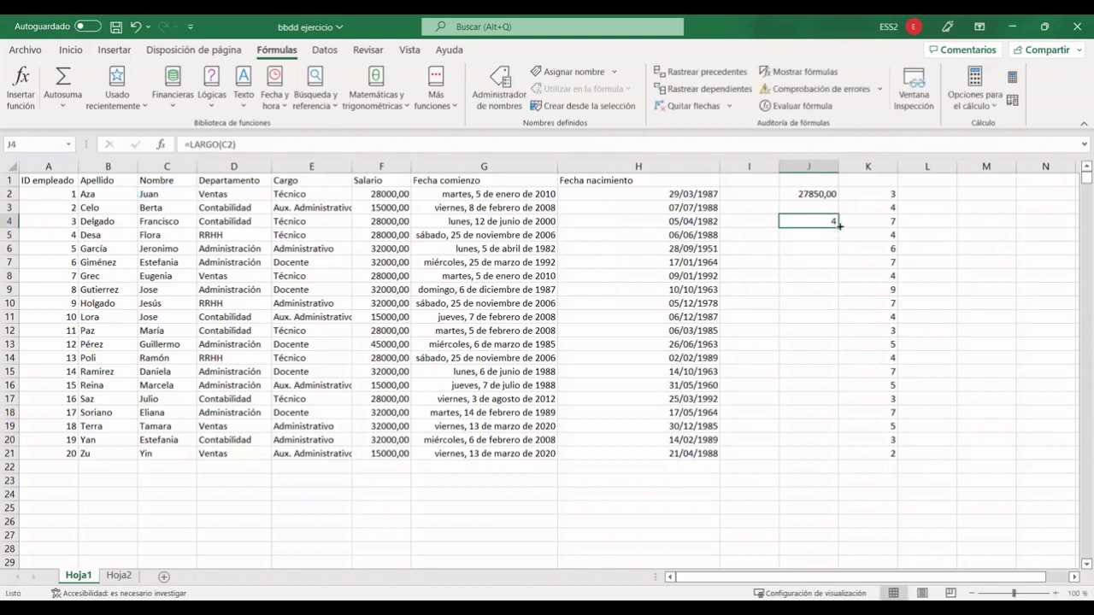
left_click_drag(839, 227, 833, 457)
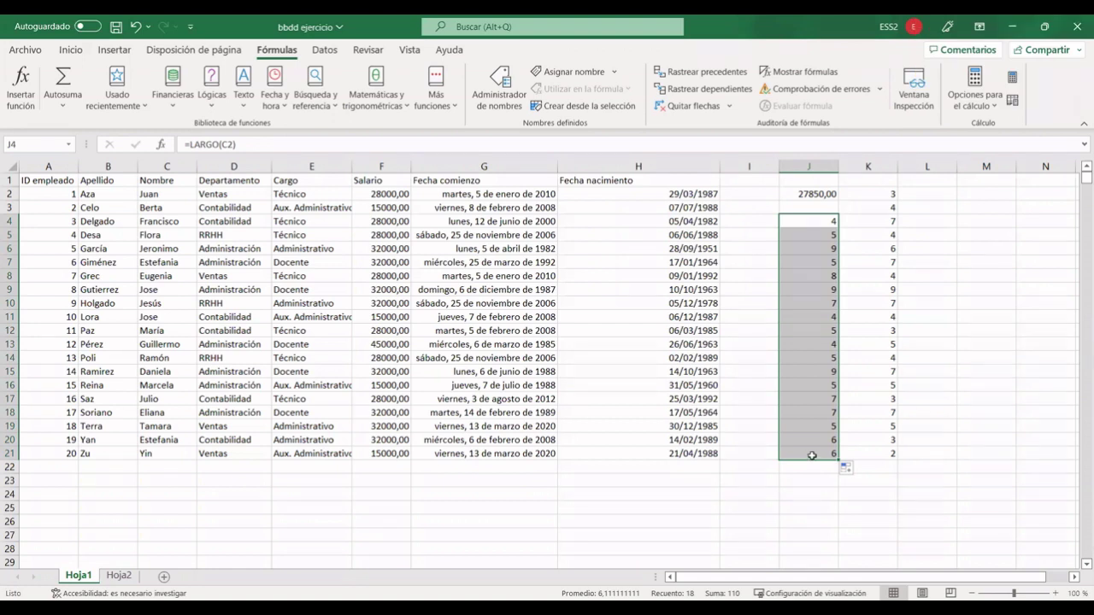
left_click(812, 456)
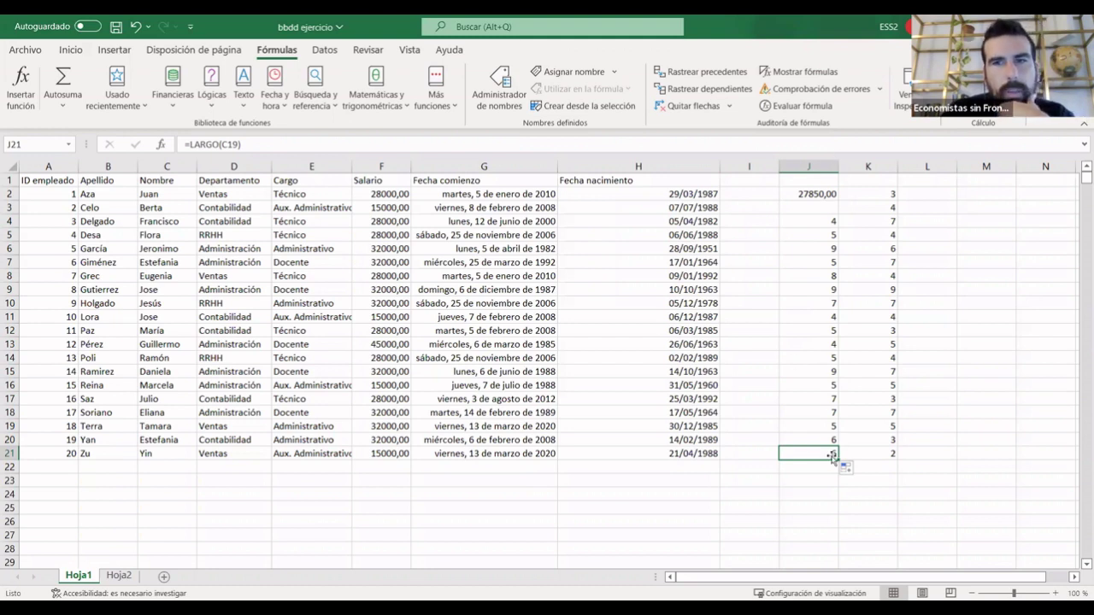
left_click_drag(837, 459, 837, 486)
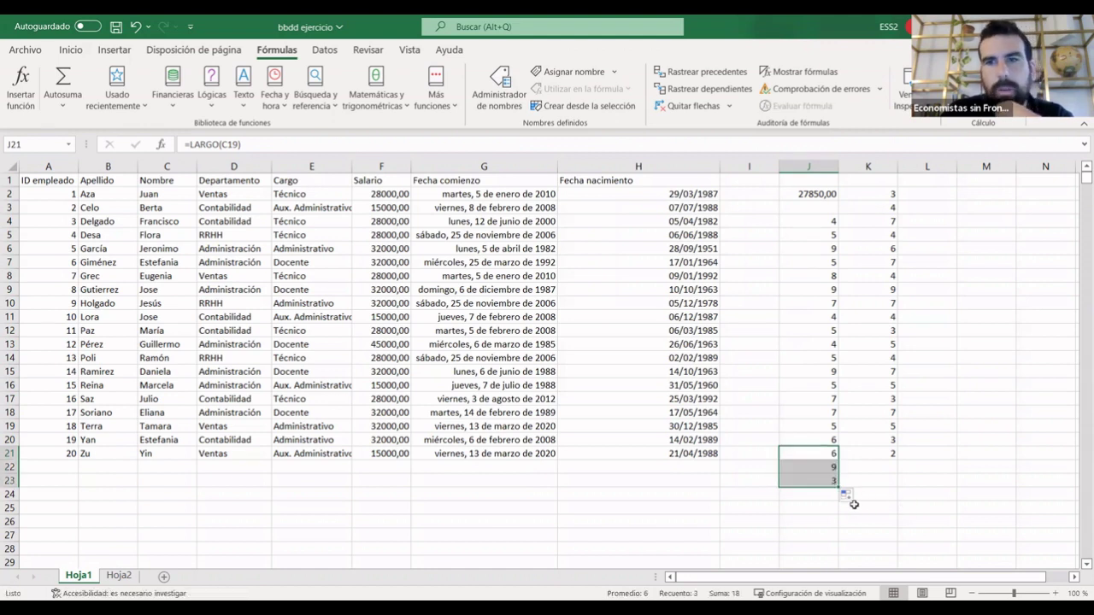
Delete the trial formulas from column J and review the K2 and K4 formulas.
left_click_drag(826, 217, 820, 484)
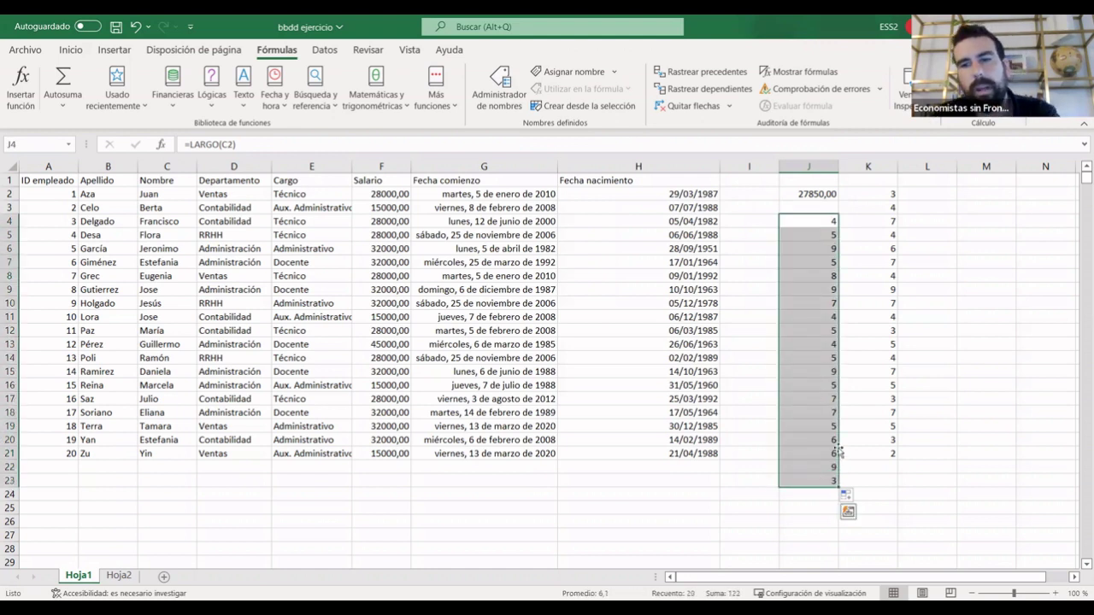
key("Delete")
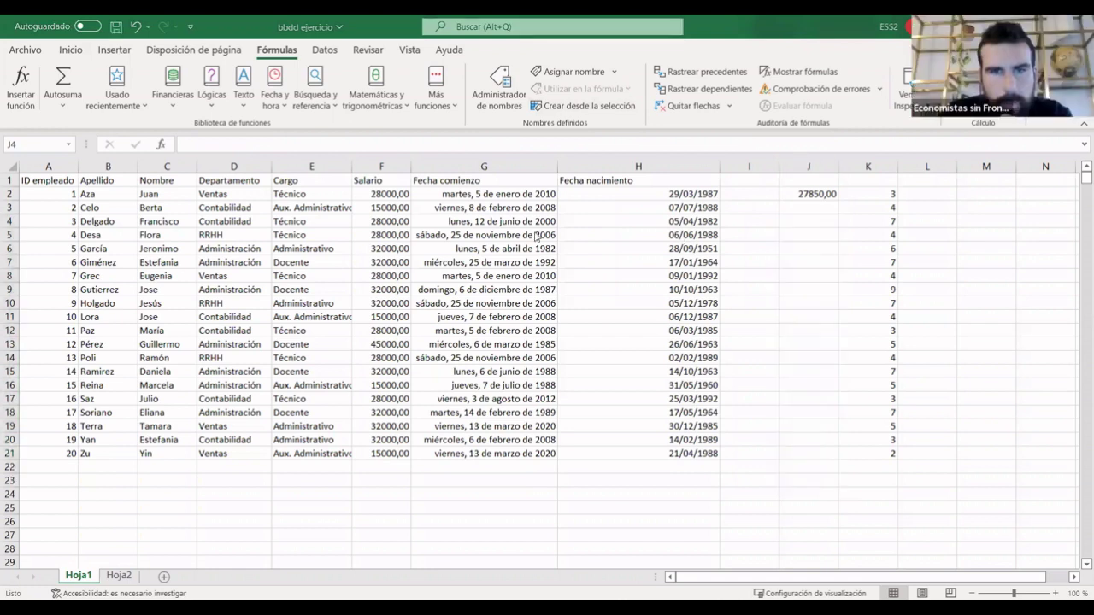
left_click(880, 196)
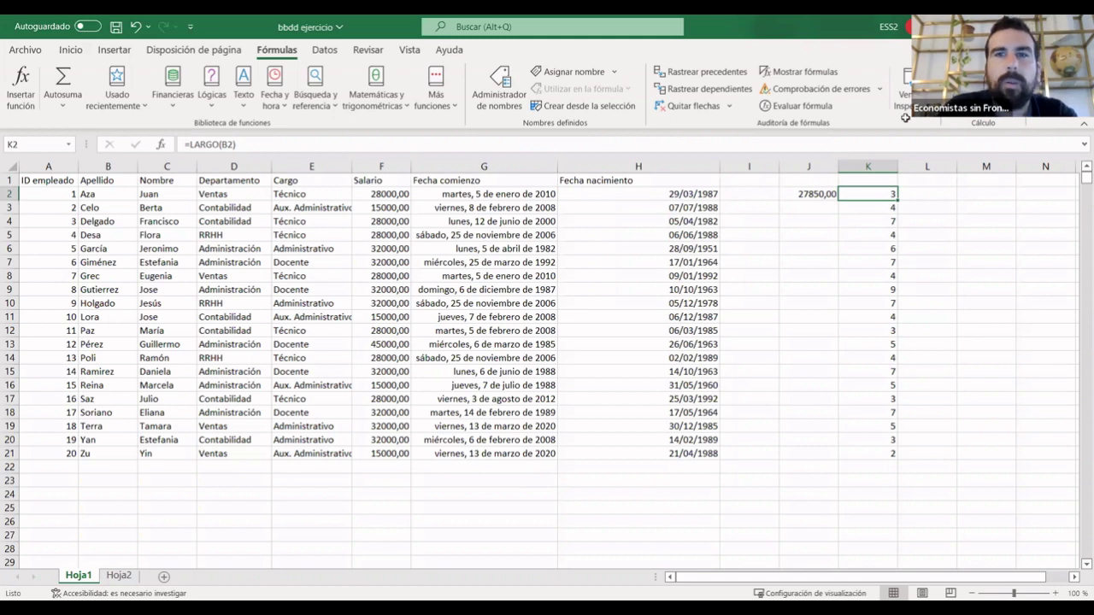
left_click(927, 263)
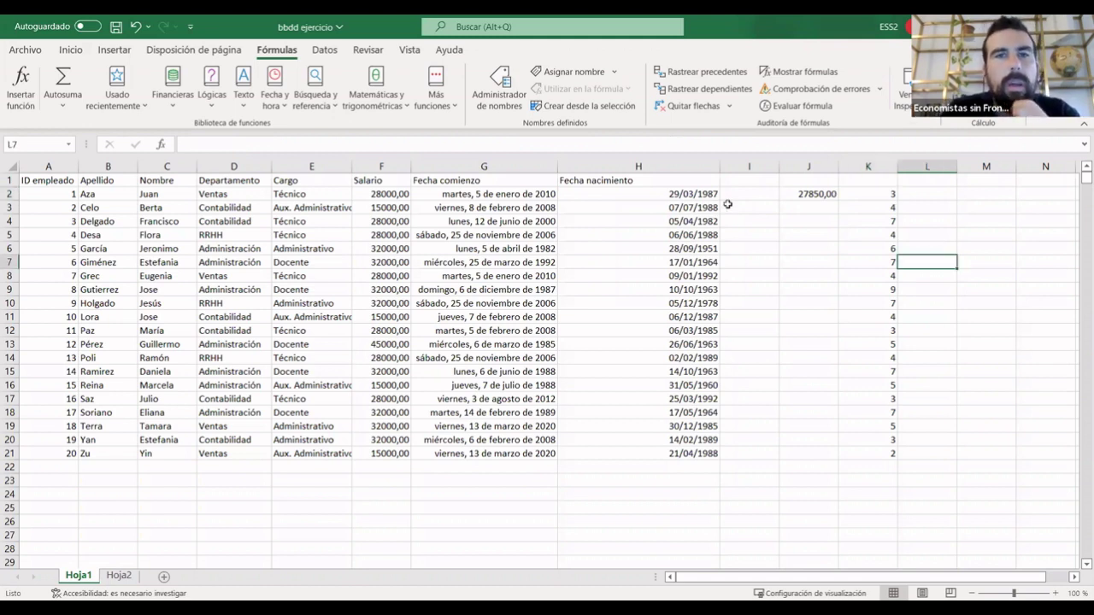
left_click(867, 194)
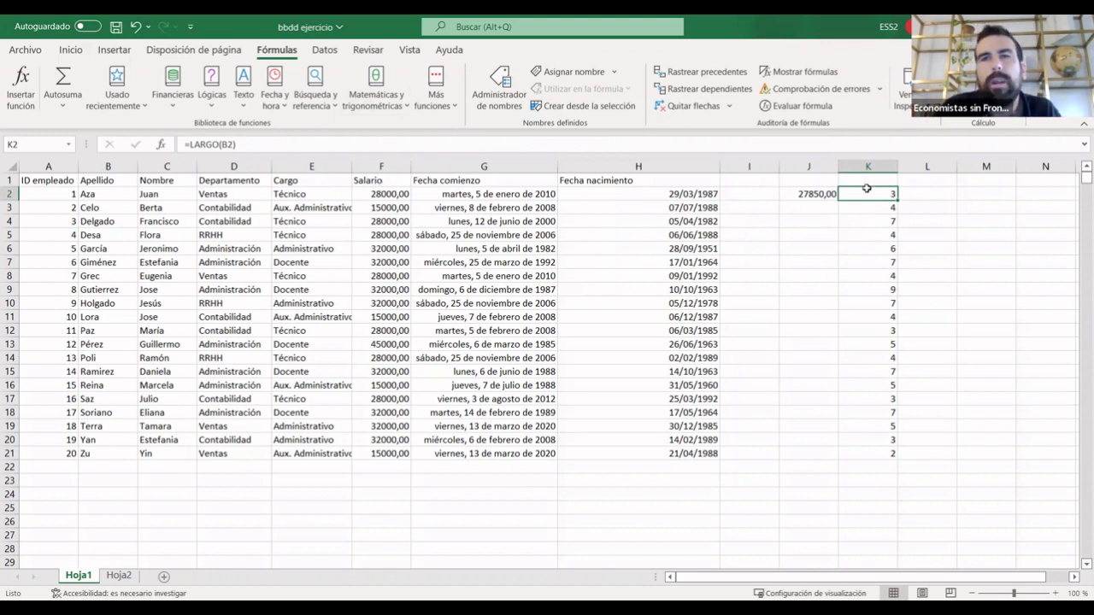
left_click(867, 223)
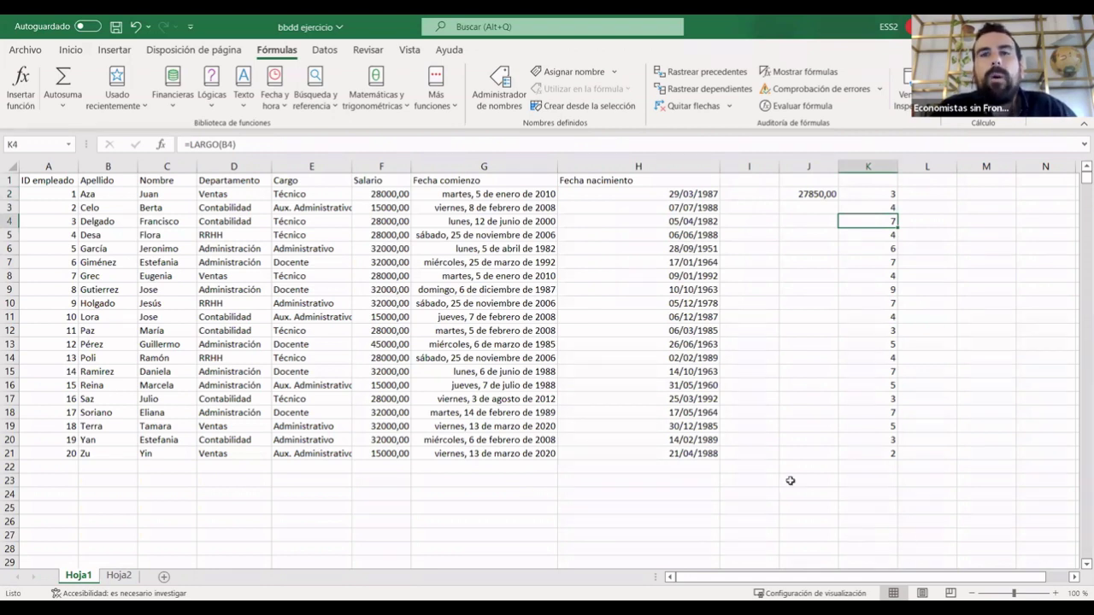
Enter =CONTAR(E2:E21) in L2, which returns 0 for the text-only Cargo column.
left_click(922, 194)
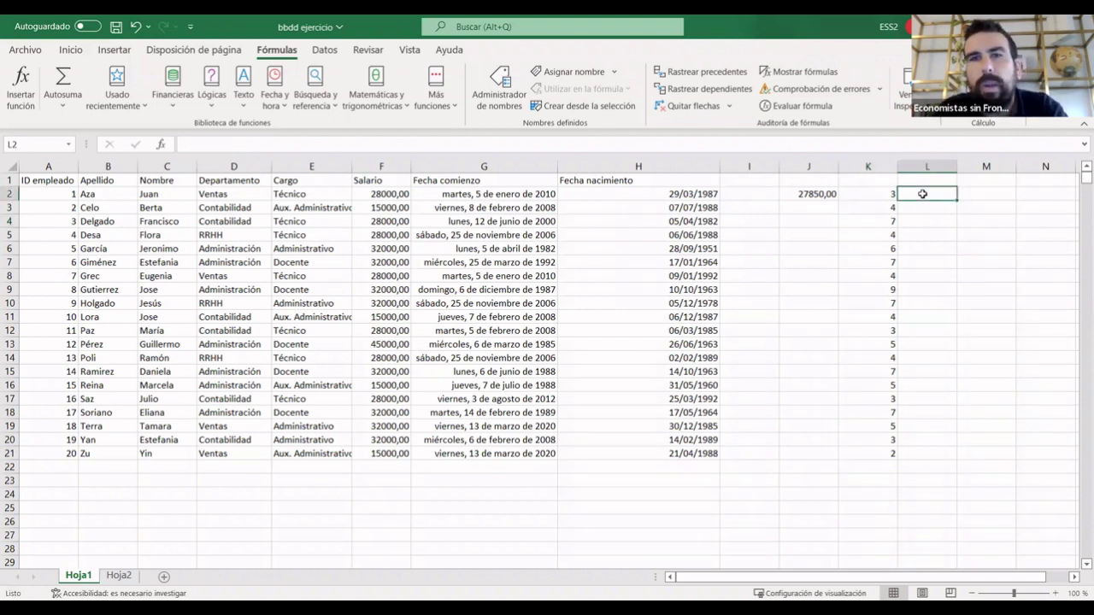
type("=")
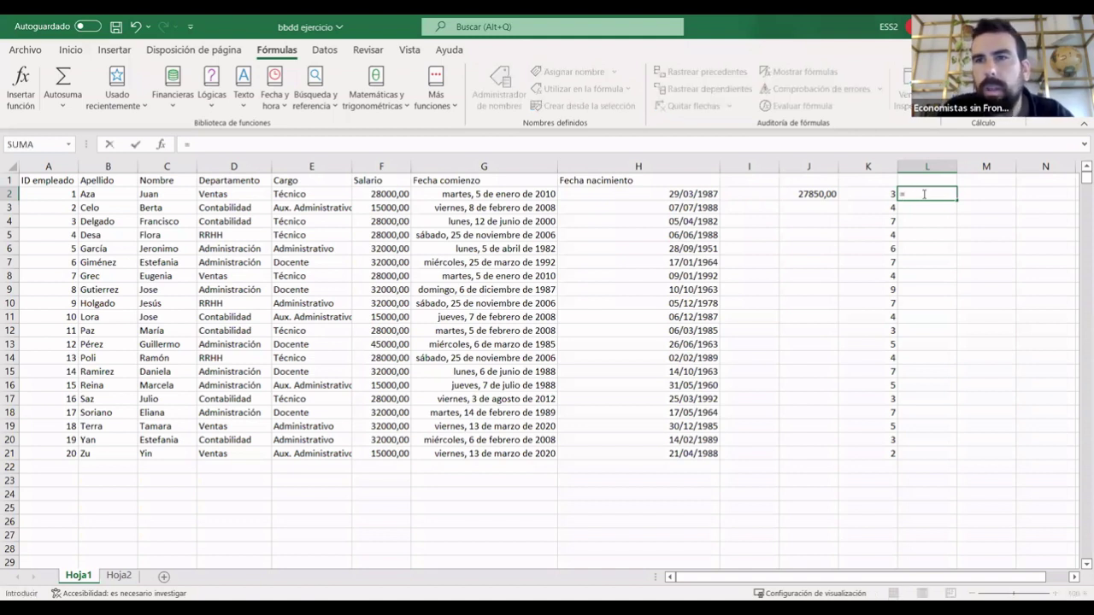
type("conta")
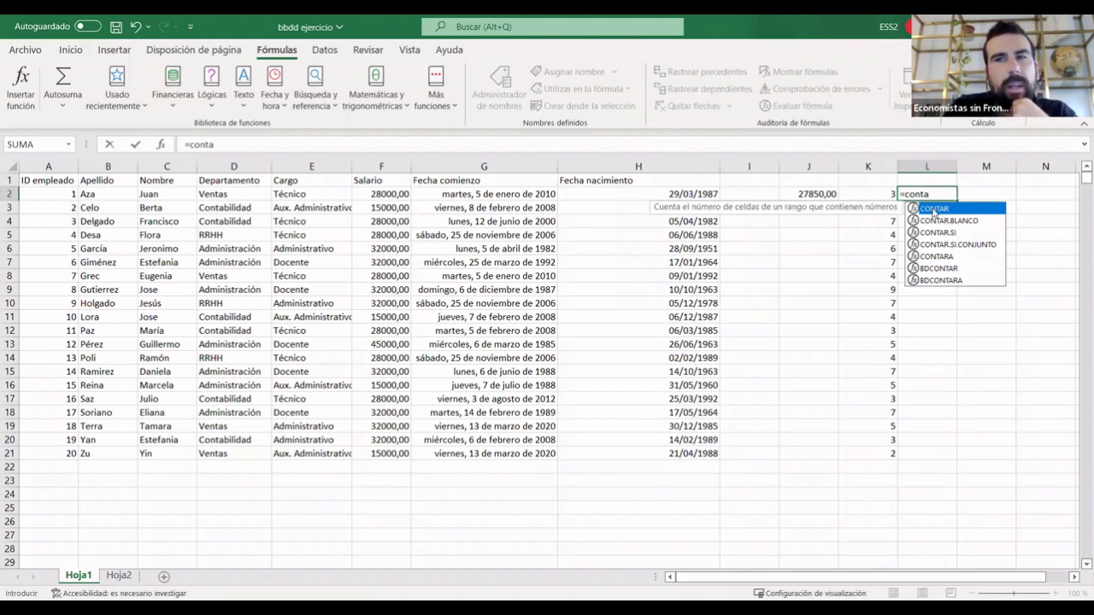
key("Tab")
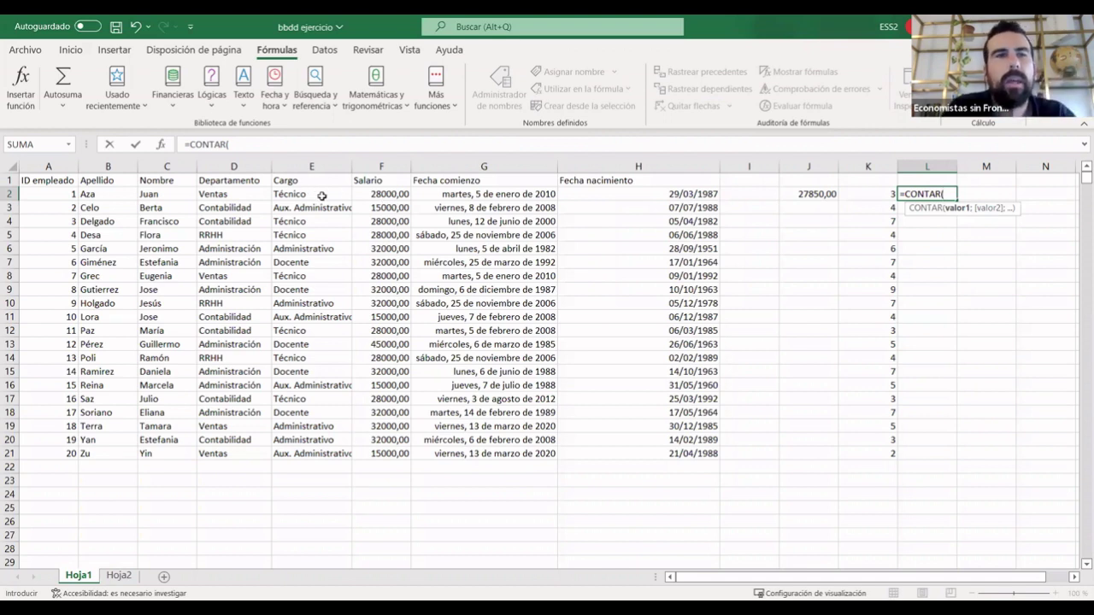
left_click(322, 195)
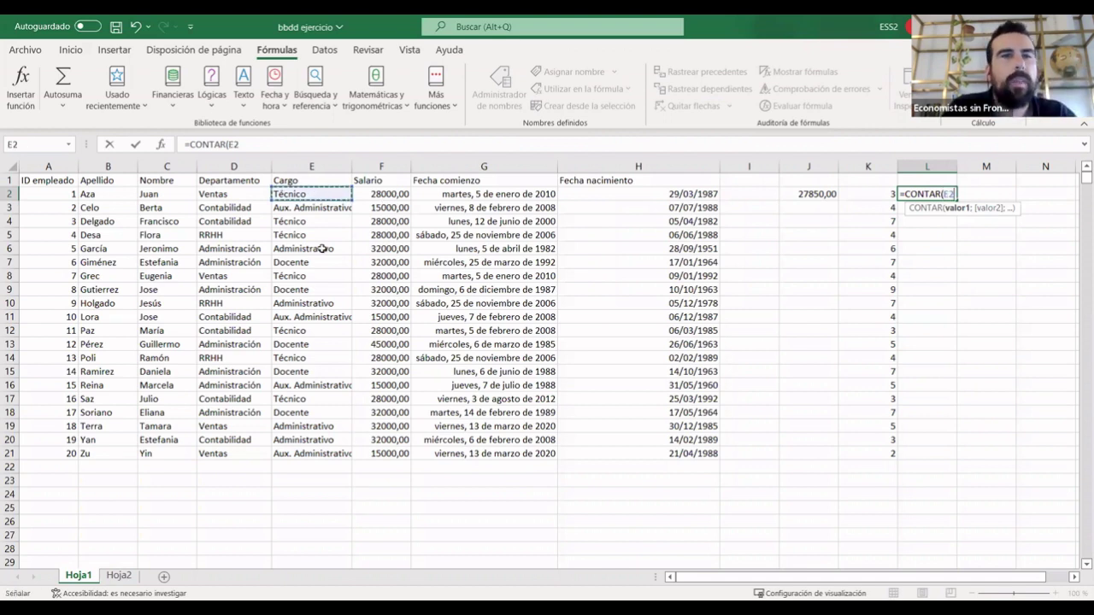
left_click(306, 454, "shift")
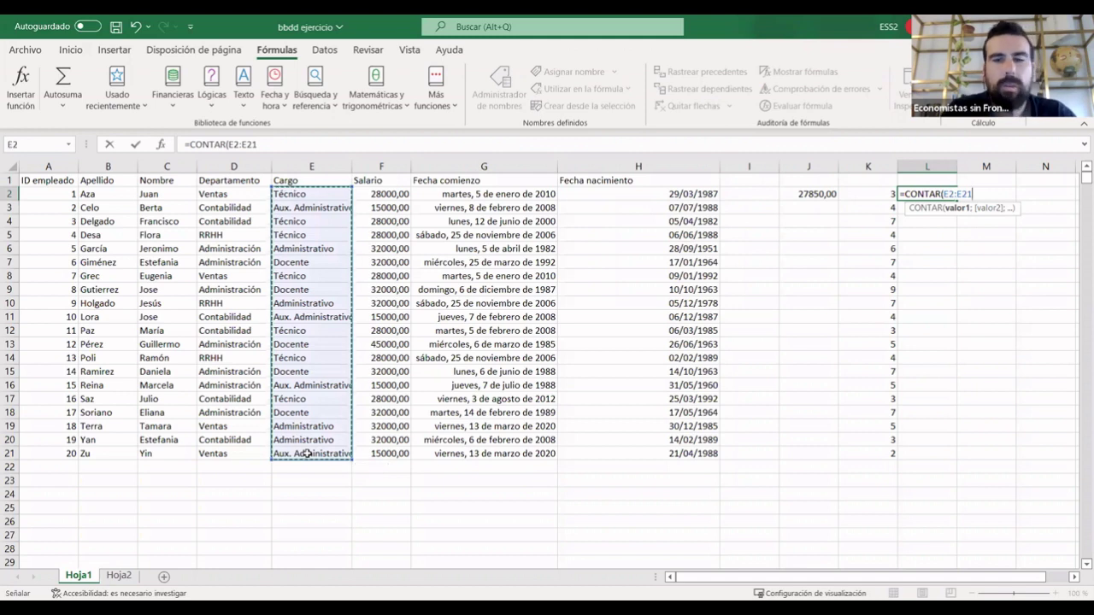
type(")")
key("Return")
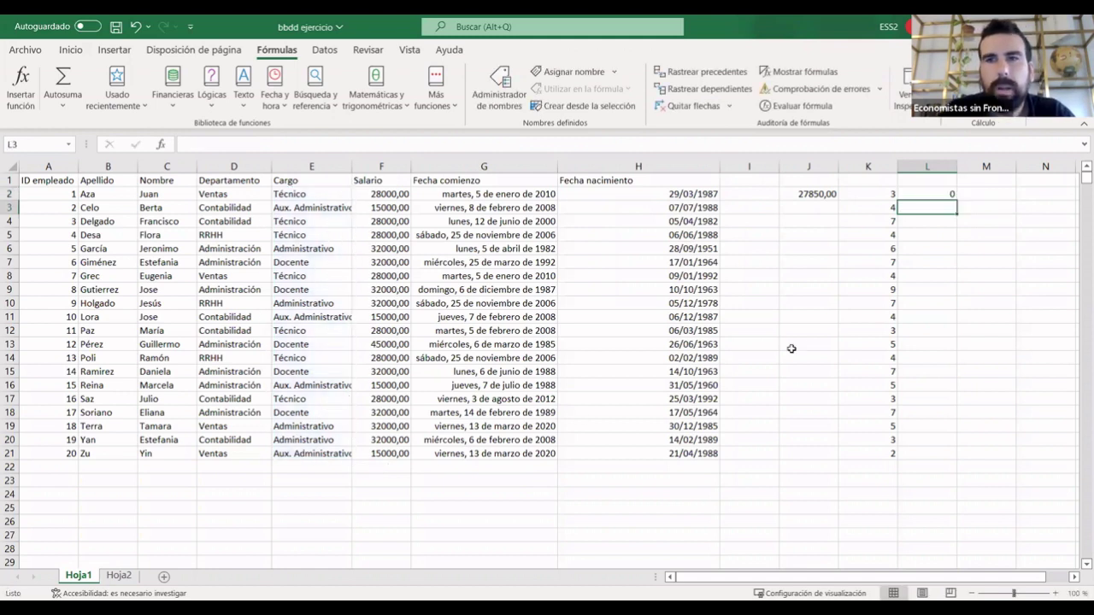
left_click(939, 193)
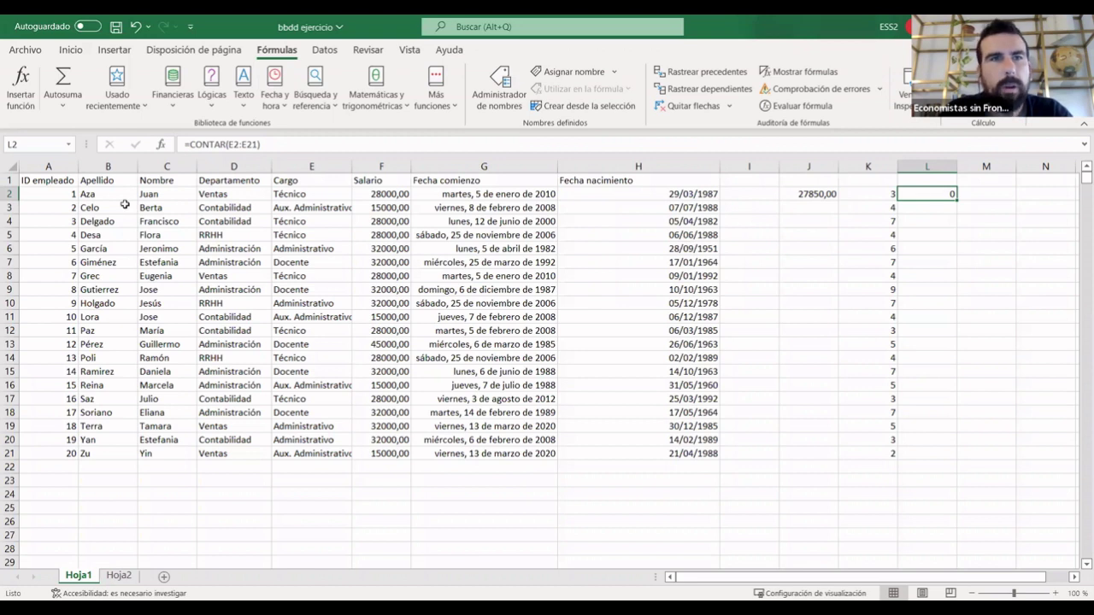
Review the text-only Cargo column and change the L2 count to =CONTAR(F2:F2).
left_click(273, 168)
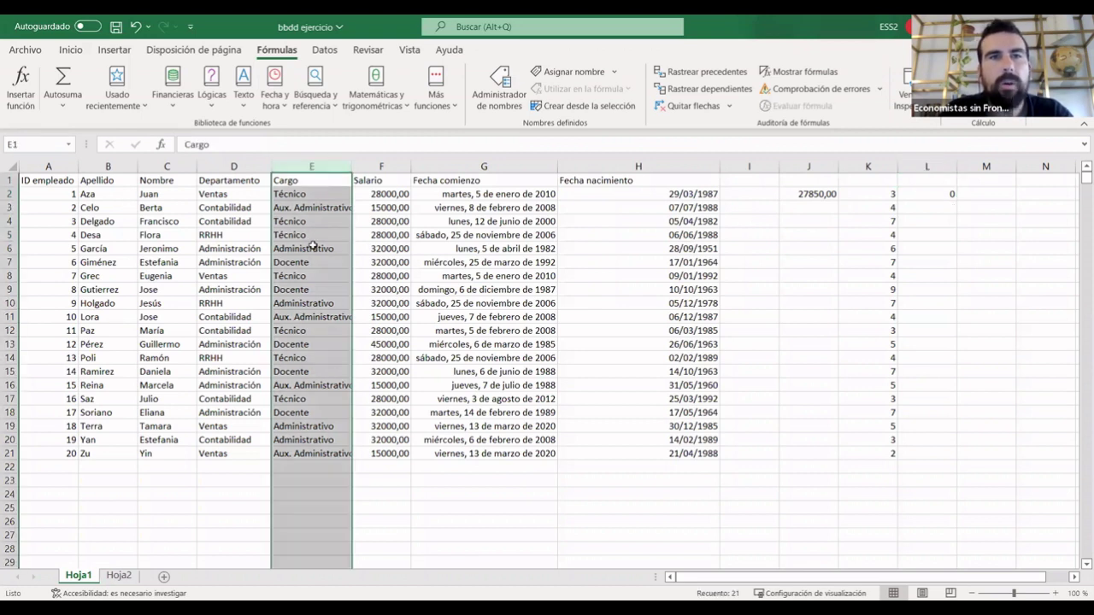
left_click(312, 245)
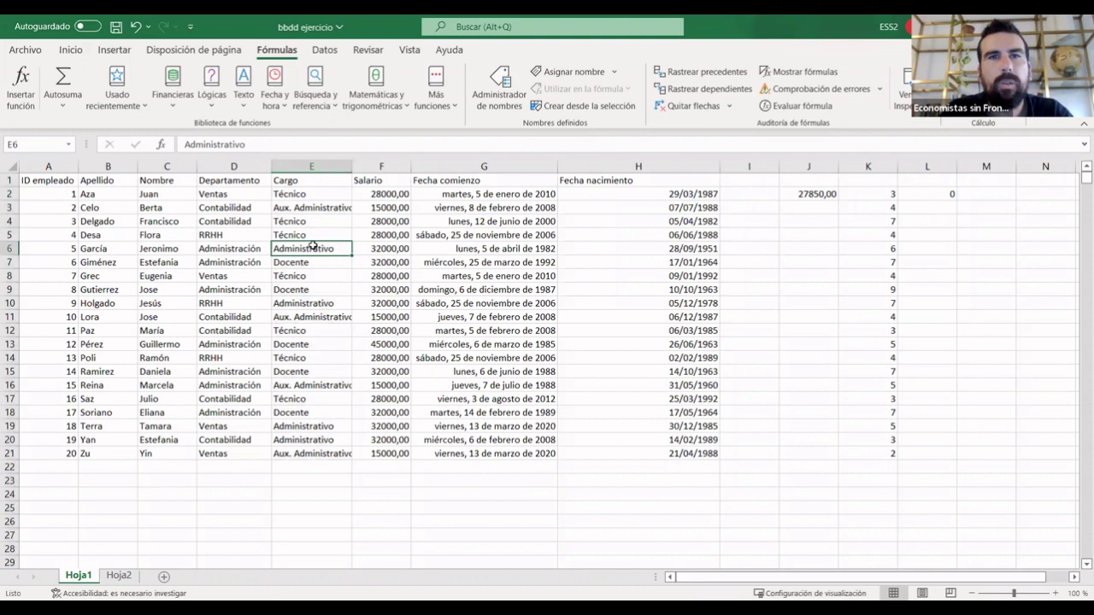
left_click(71, 51)
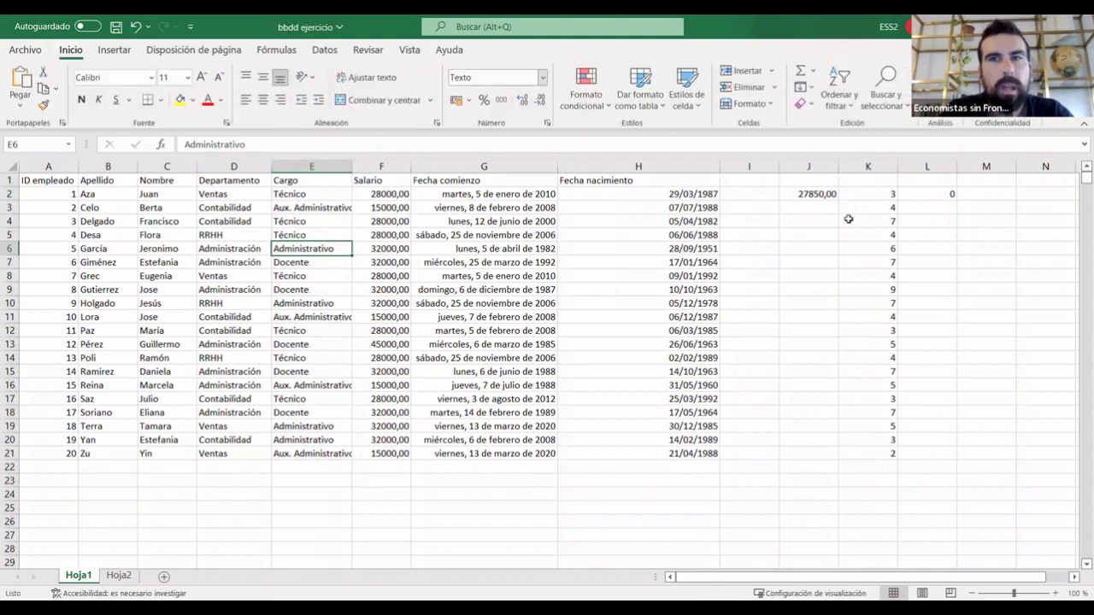
left_click(932, 193)
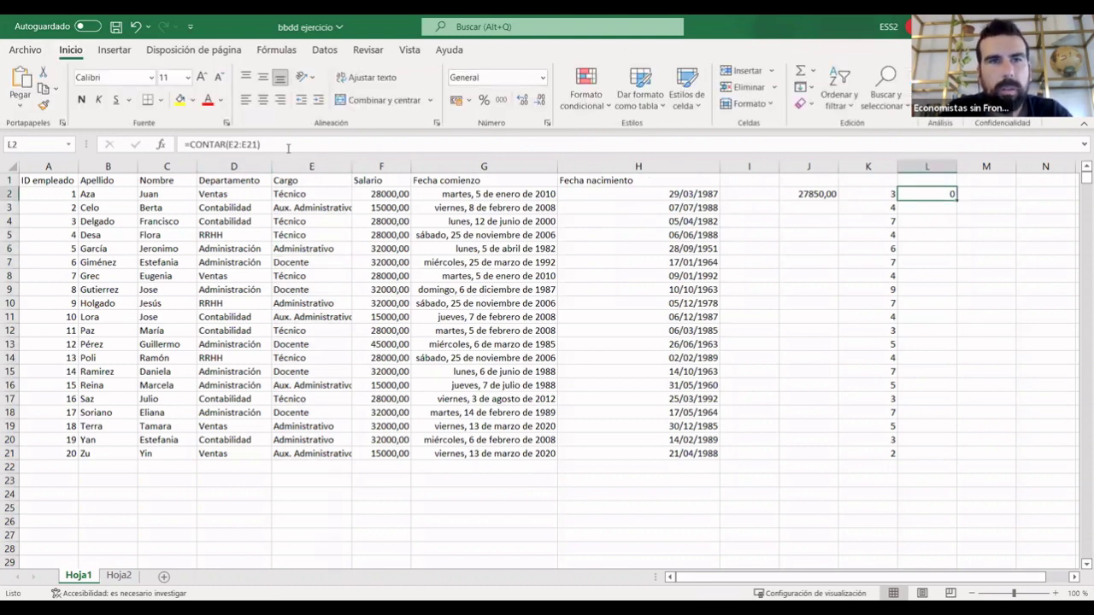
left_click(284, 144)
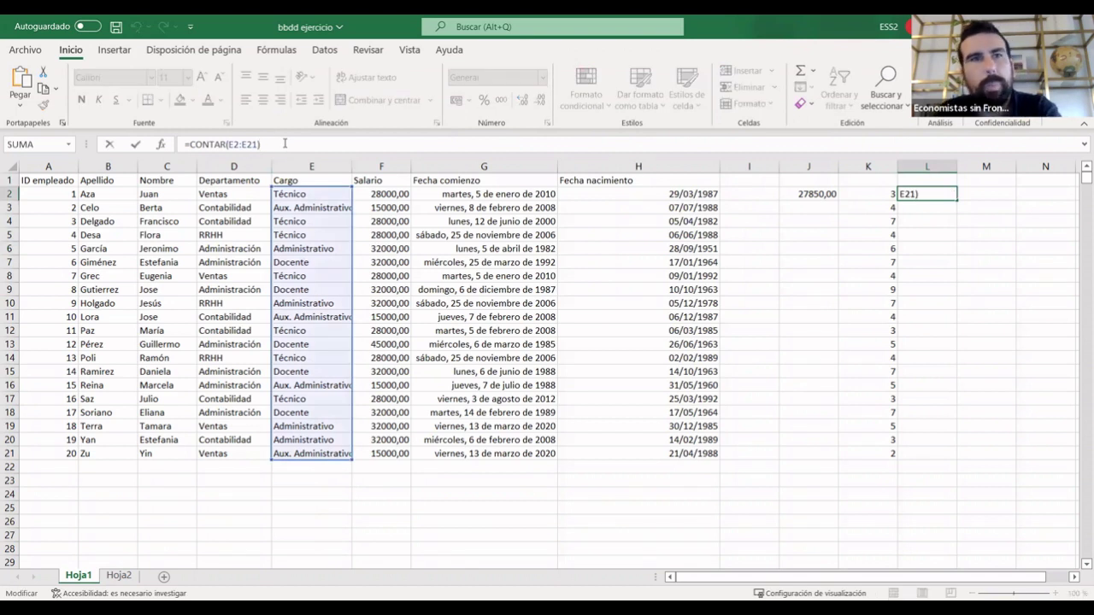
key("BackSpace")
key("BackSpace")
key("BackSpace")
left_click(382, 195)
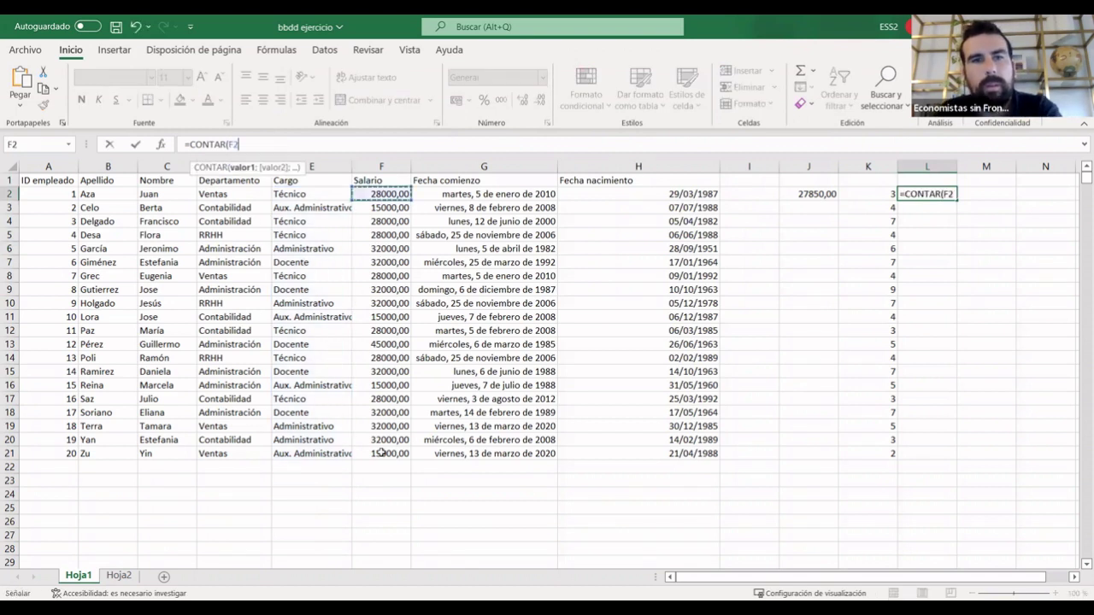
left_click_drag(382, 453, 382, 452)
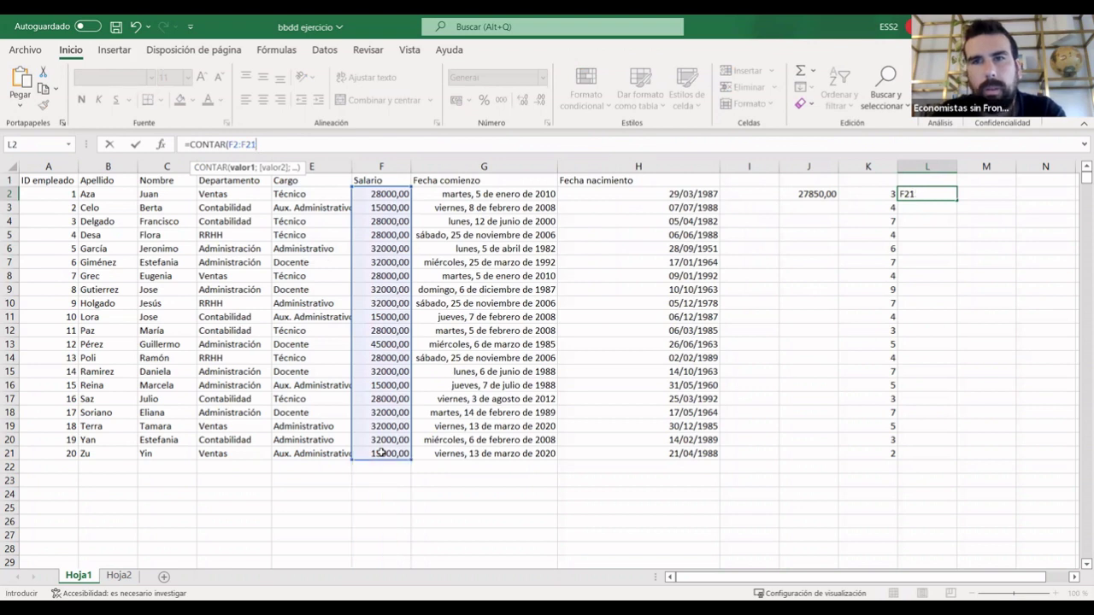
key("BackSpace")
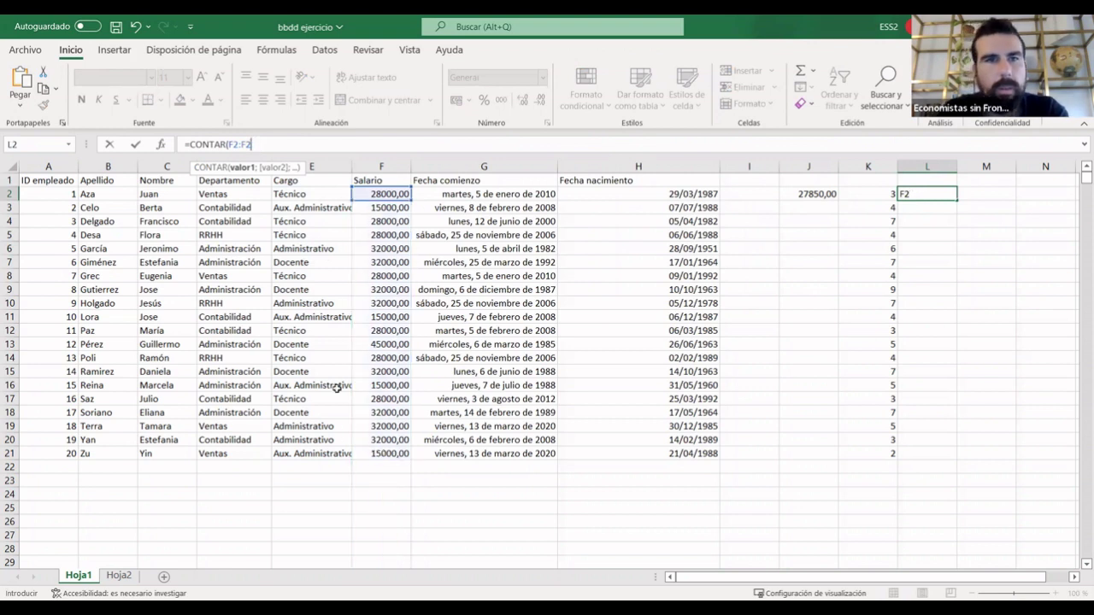
left_click(406, 522)
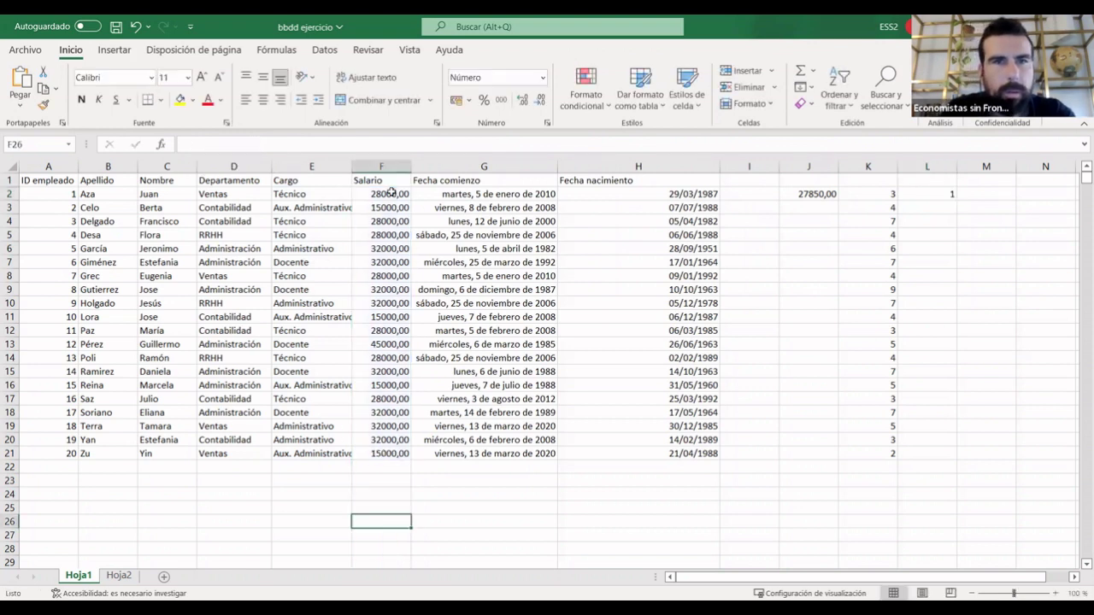
Accidentally enter ')' into F2, then clear L2 and begin a new =cont formula.
left_click_drag(391, 194, 378, 446)
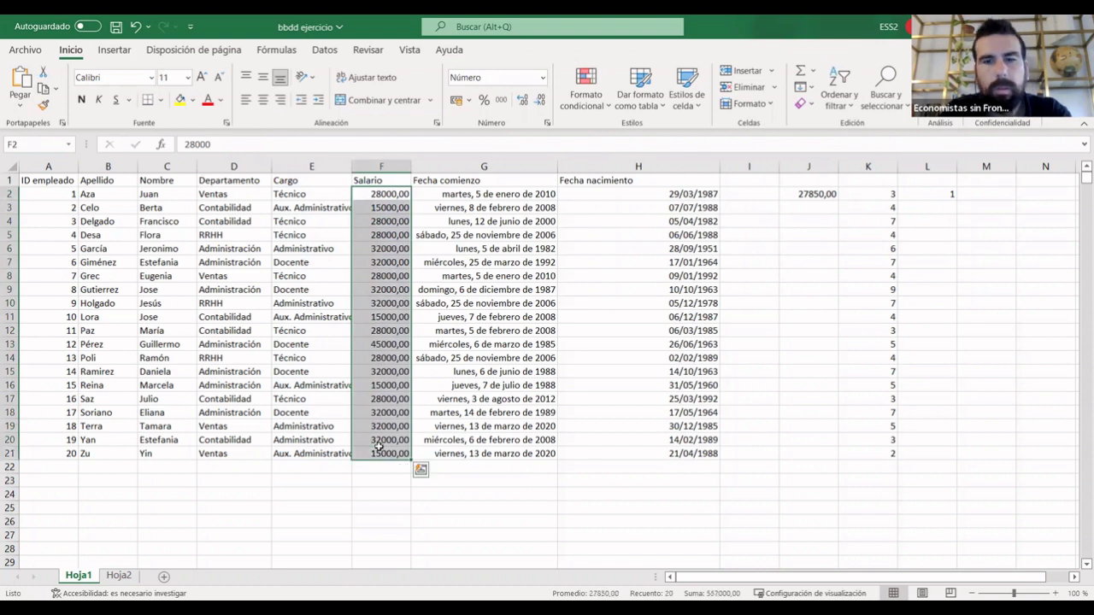
type(")")
key("Return")
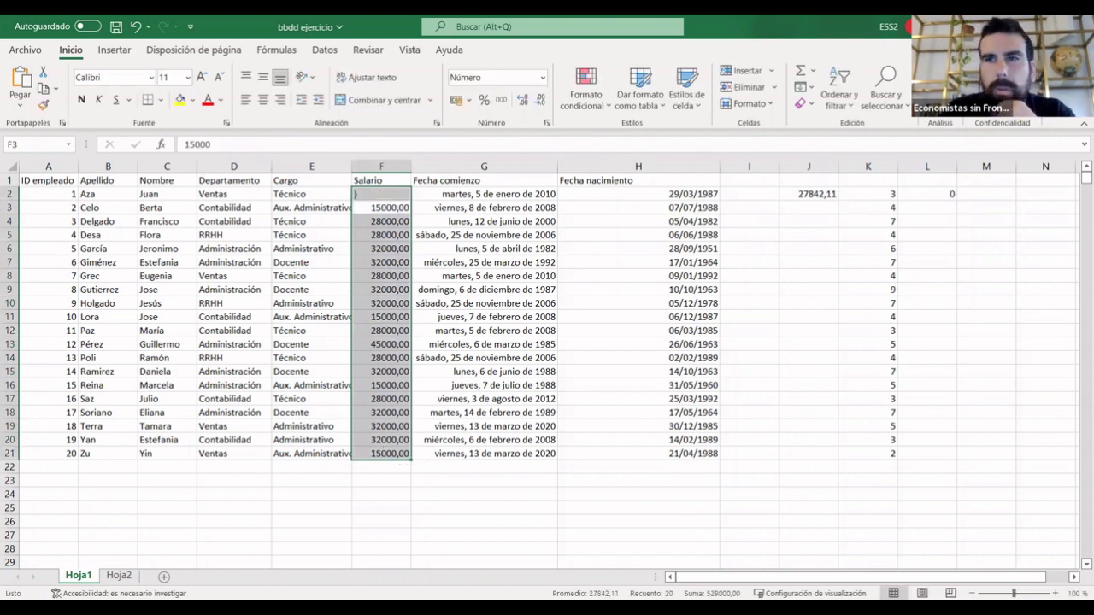
left_click(940, 195)
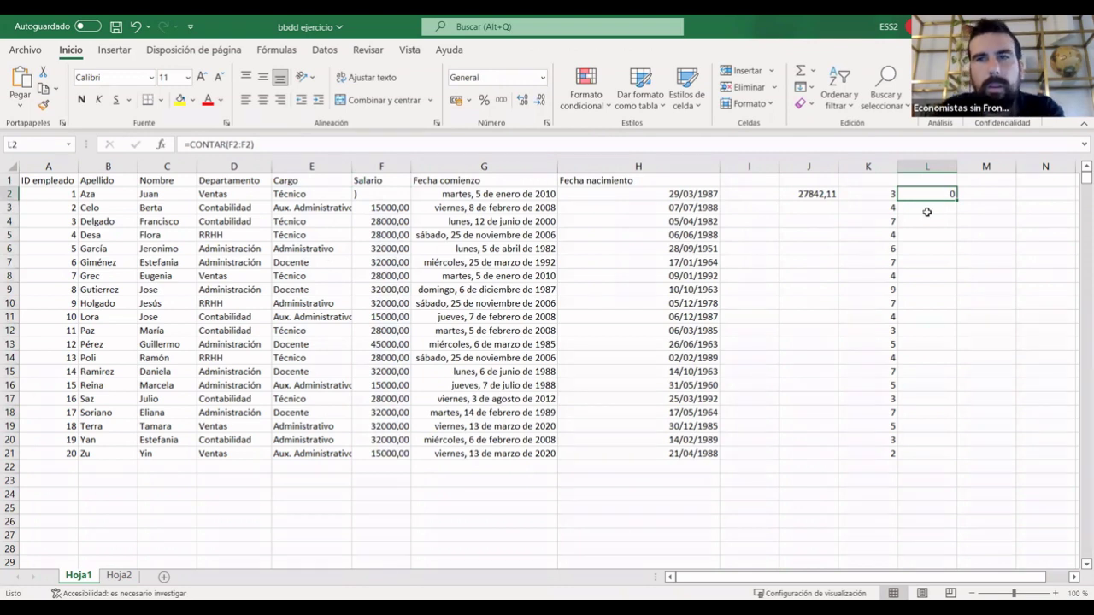
key("Delete")
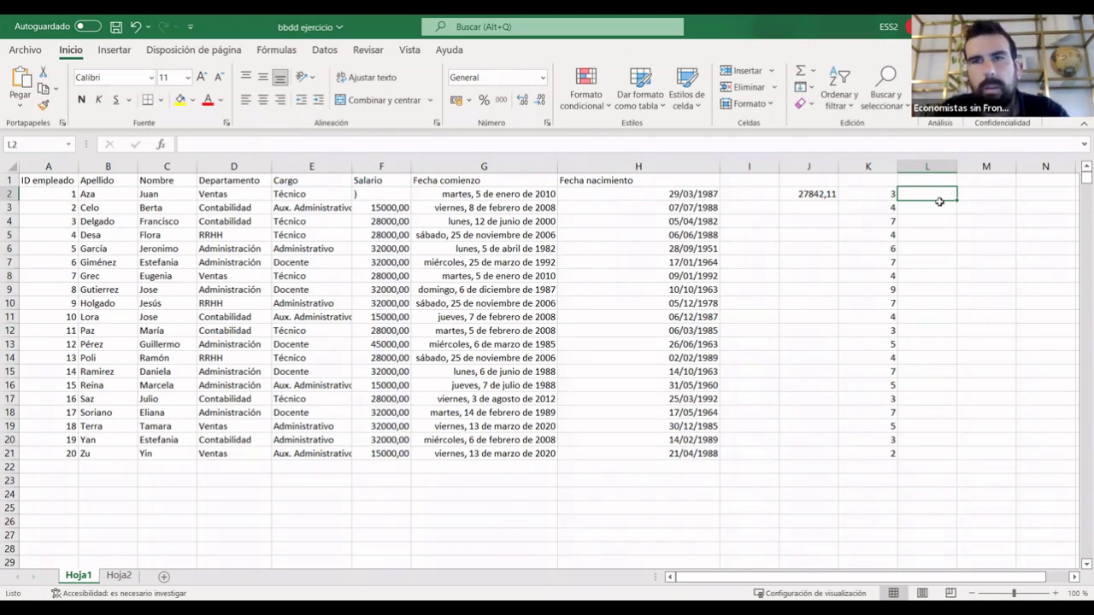
type("=")
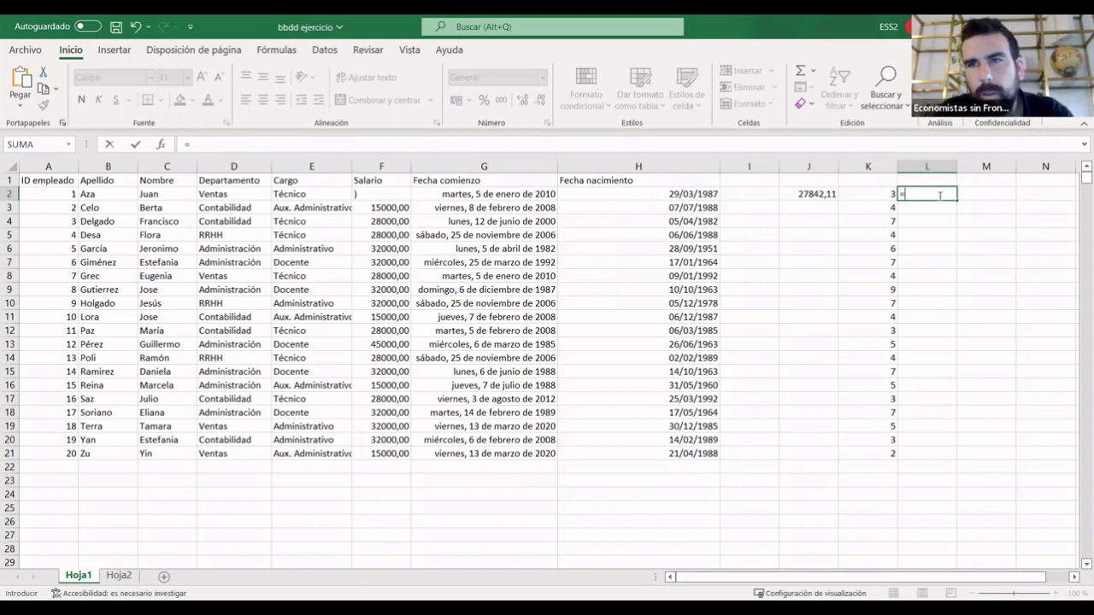
type("con")
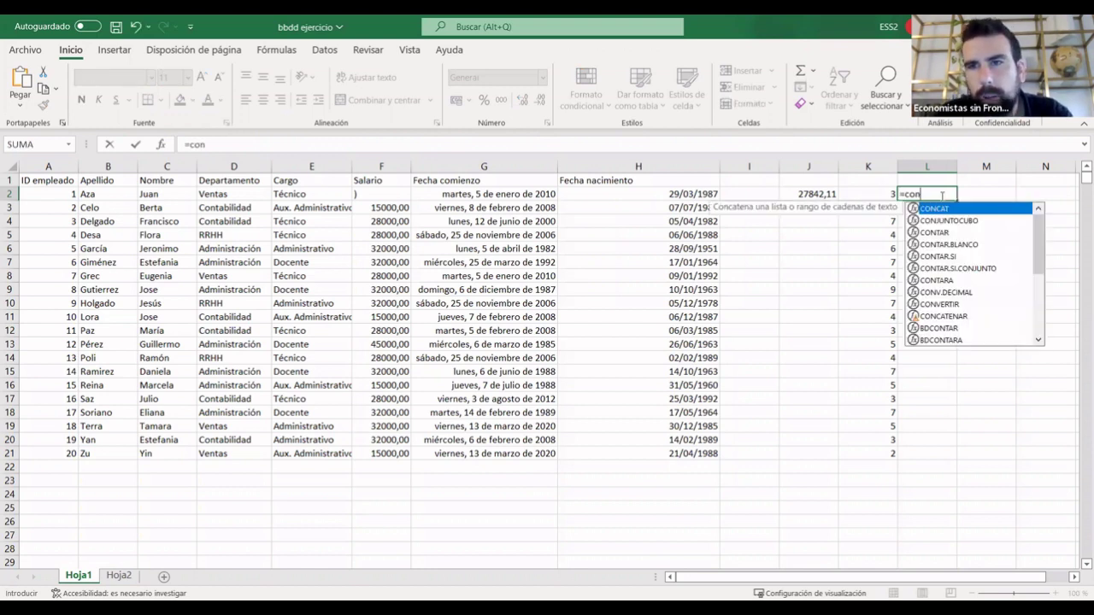
type("t")
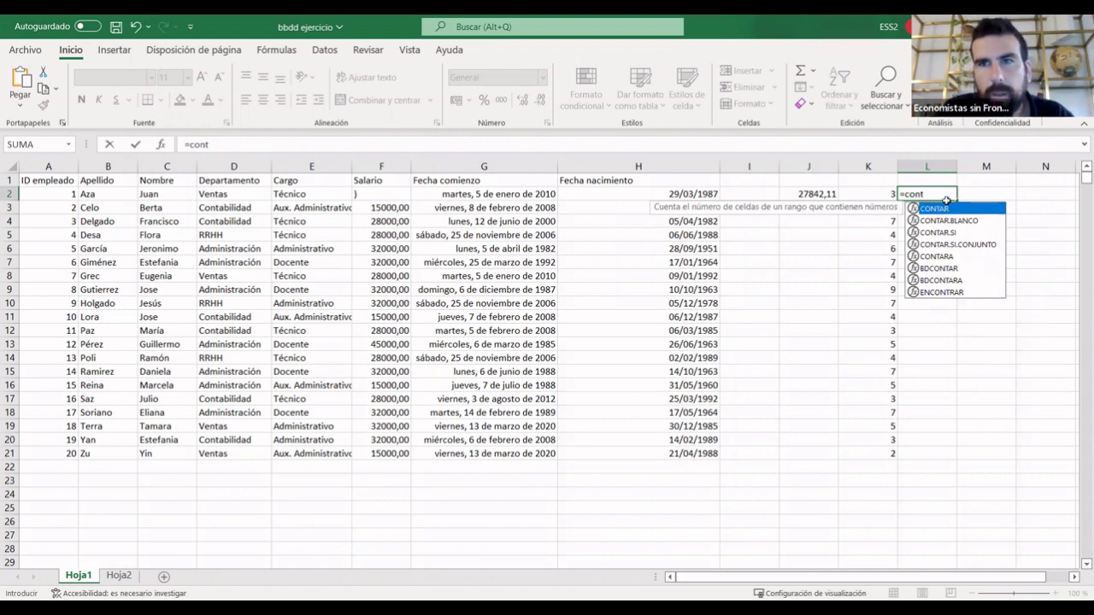
double_click(941, 210)
left_click(387, 197)
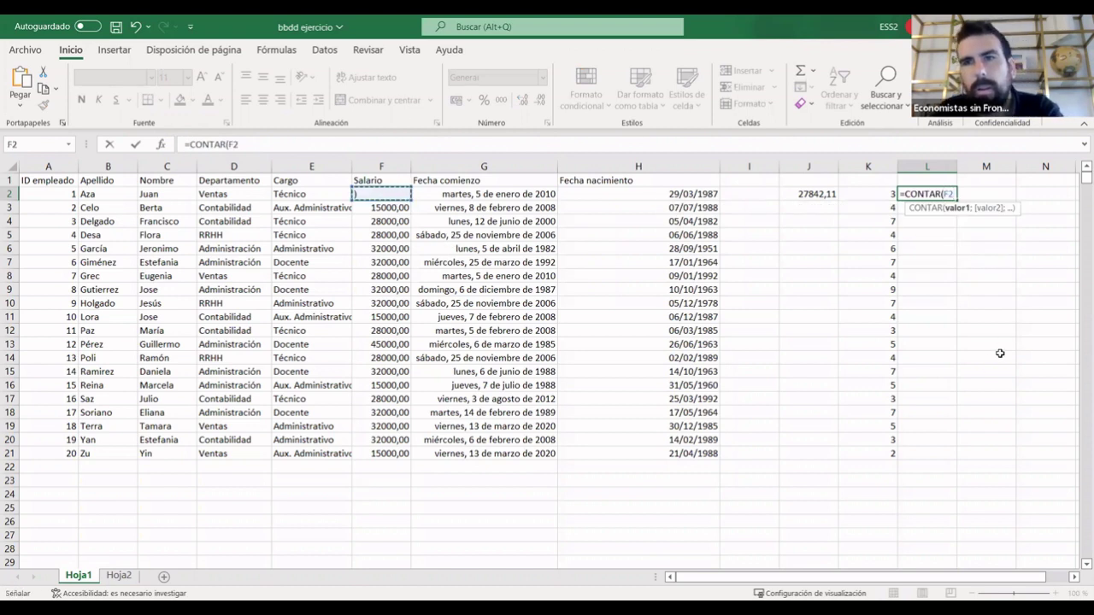
key("Escape")
left_click(134, 29)
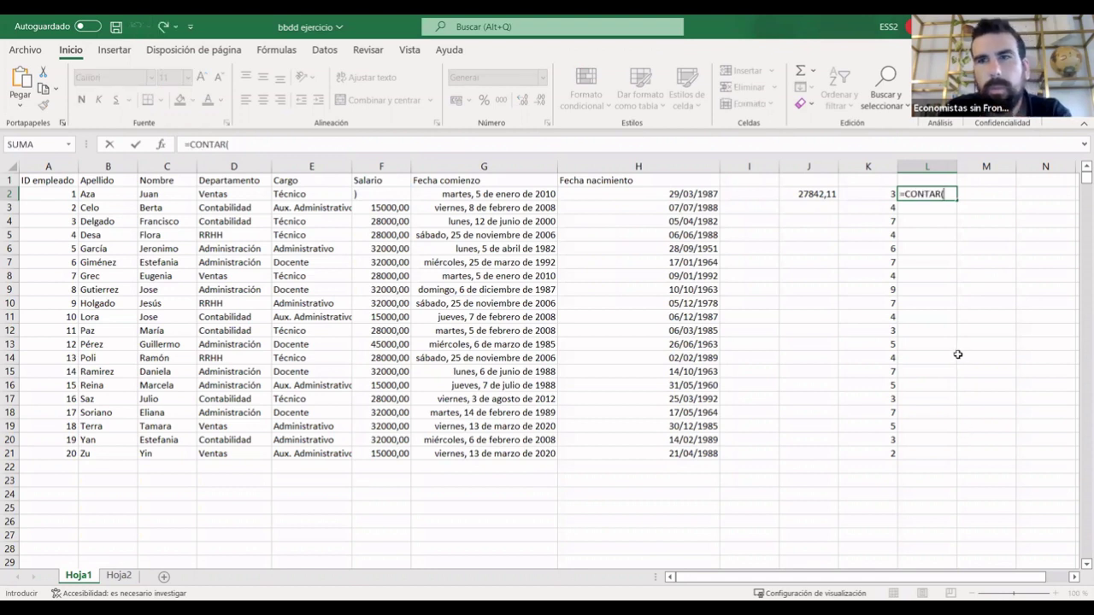
key("Escape")
left_click(134, 28)
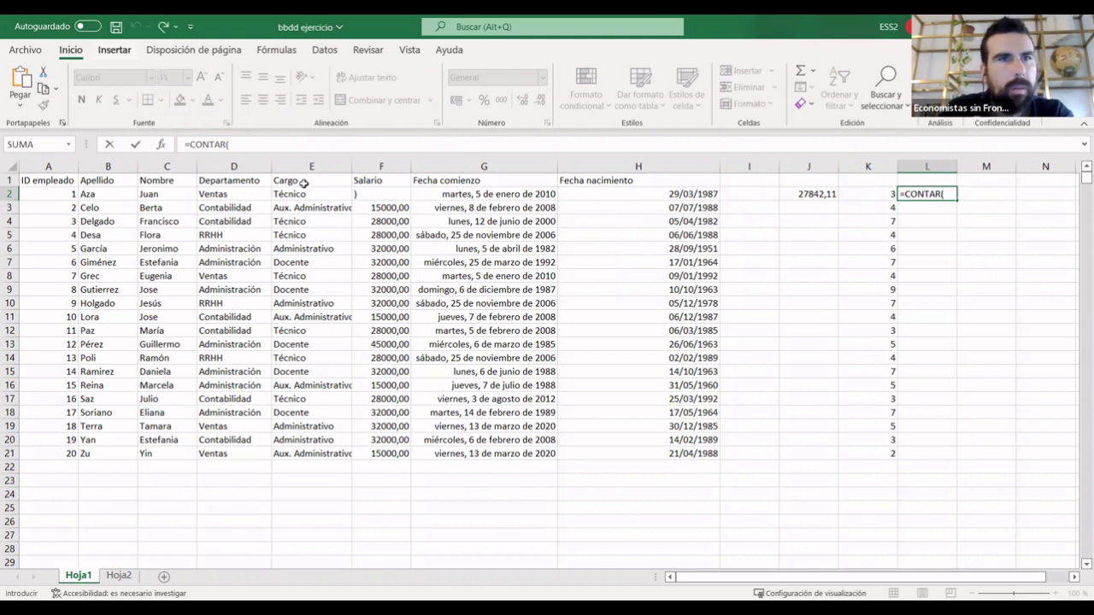
left_click(384, 193)
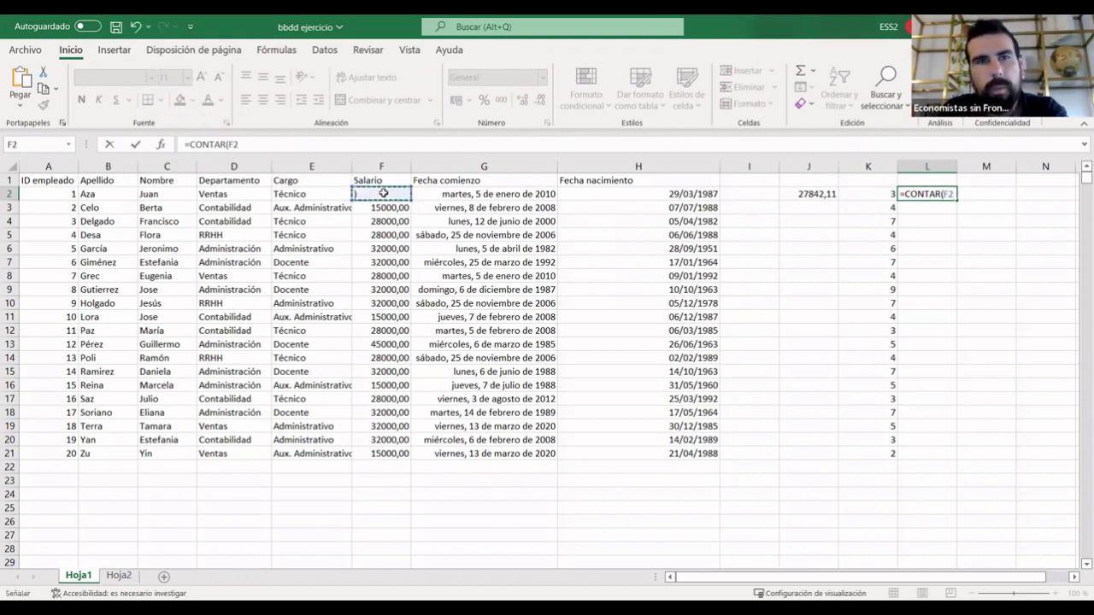
key("BackSpace")
key("Return")
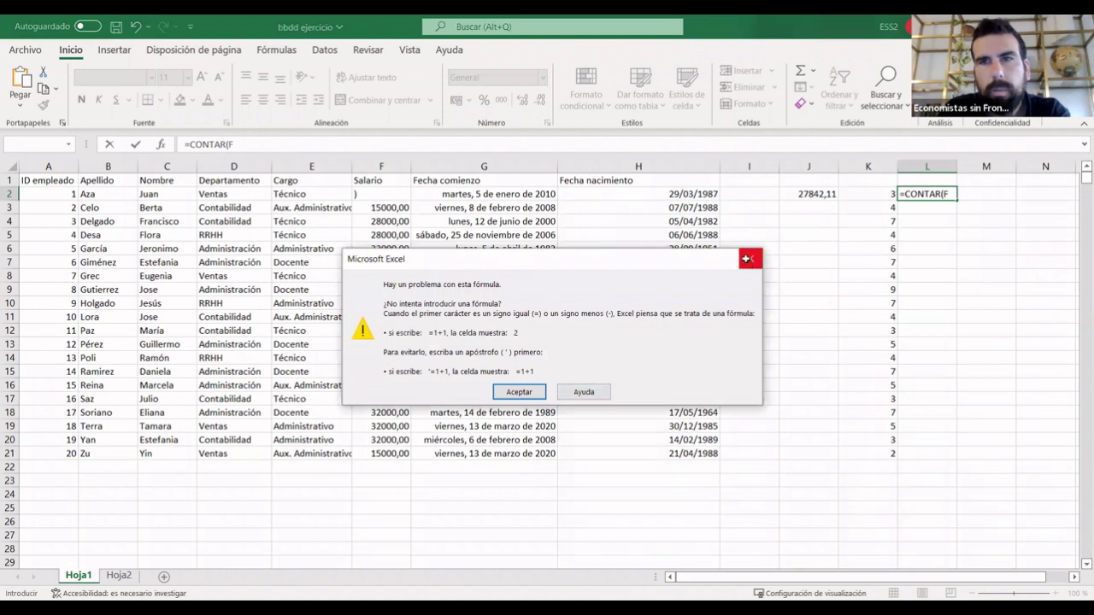
left_click(749, 258)
key("shift+Home")
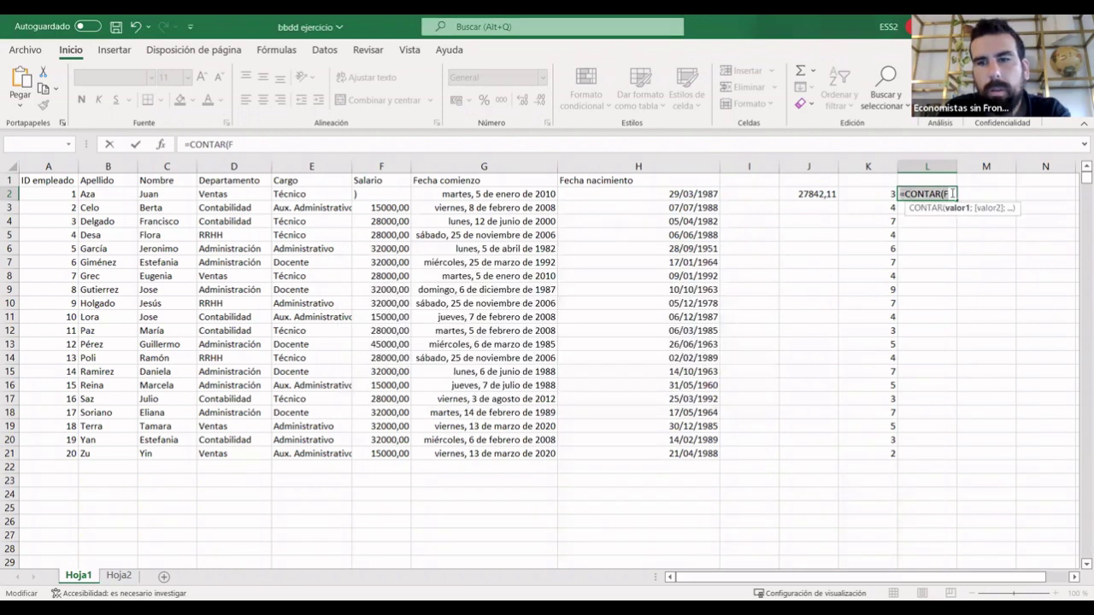
key("BackSpace")
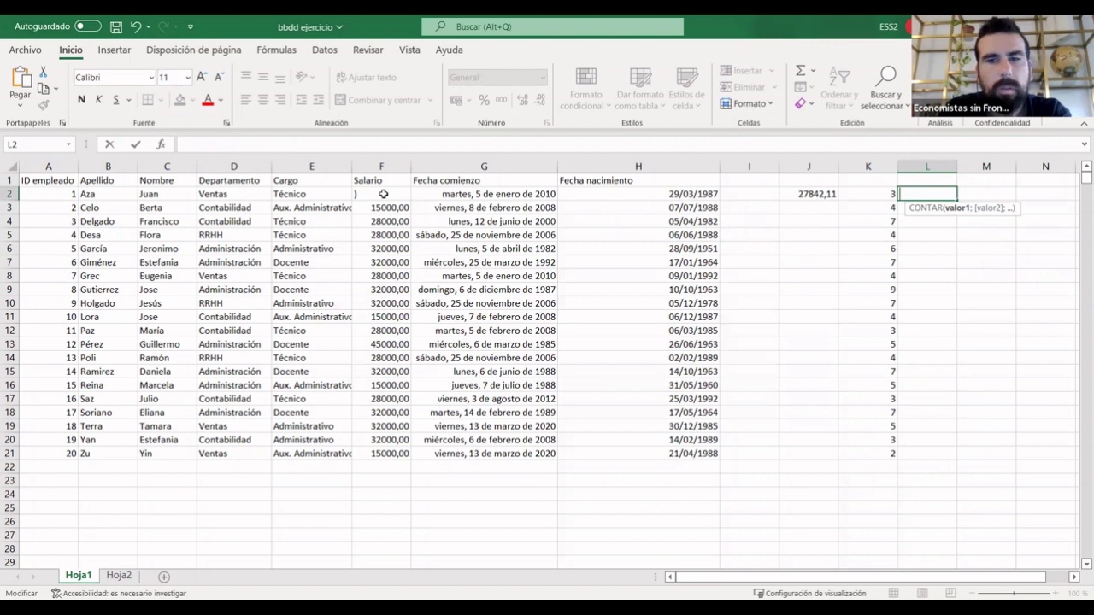
left_click(384, 194)
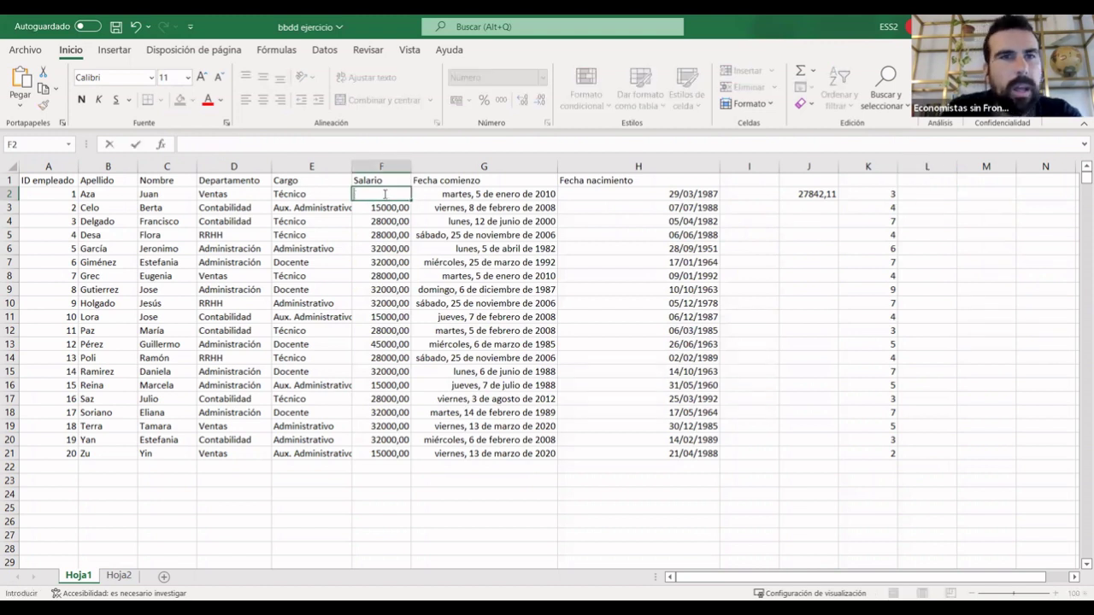
Re-enter 28000 as the salary in F2, restoring the J2 average to 27850,00.
left_click(379, 235)
left_click(381, 194)
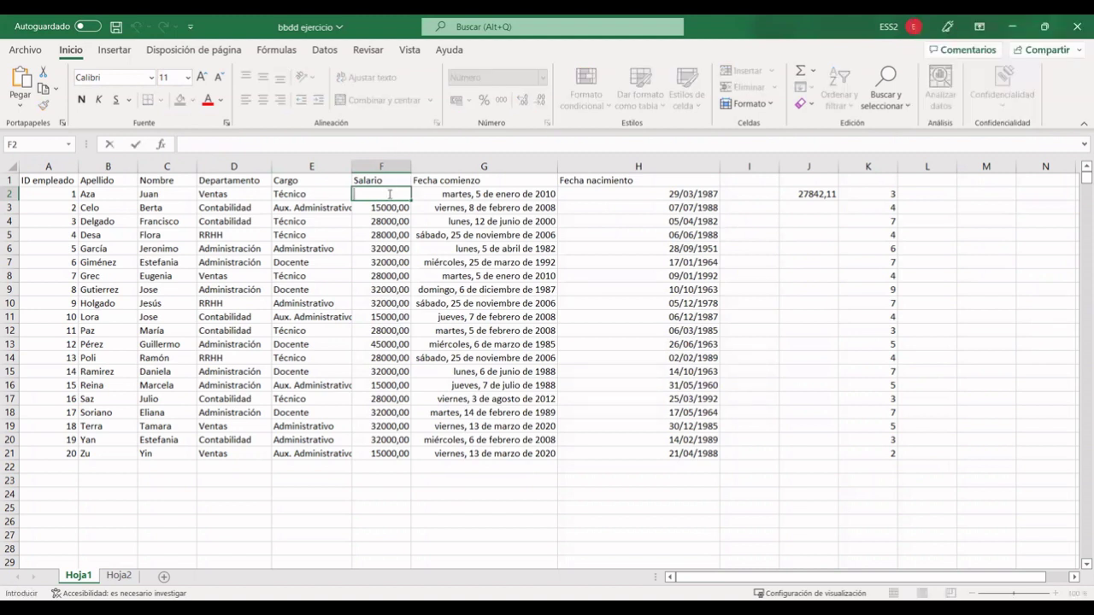
type("28")
type("000")
key("Return")
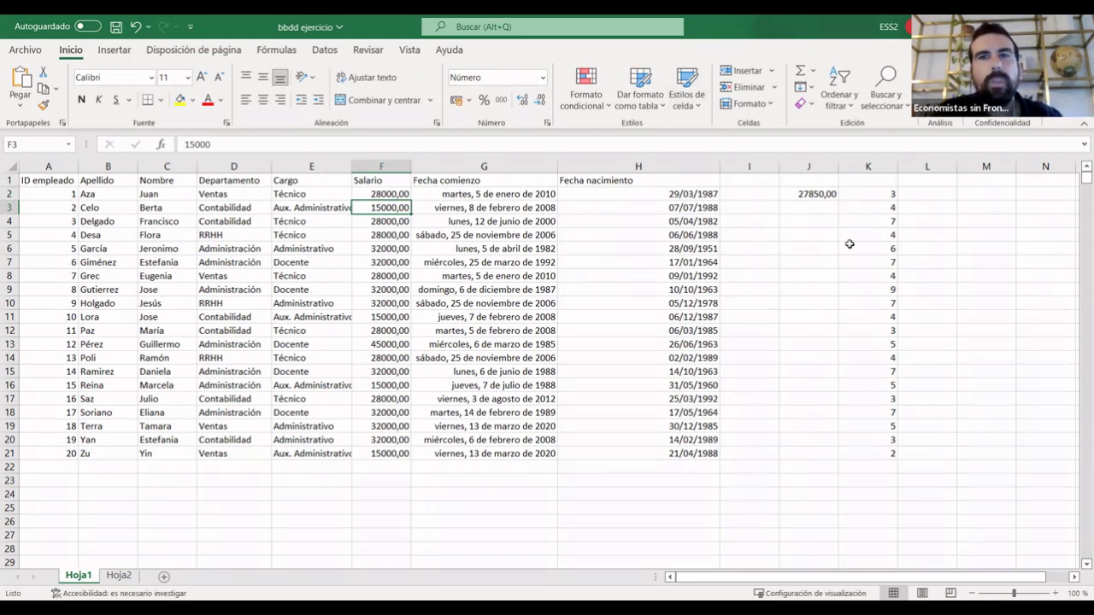
left_click(929, 191)
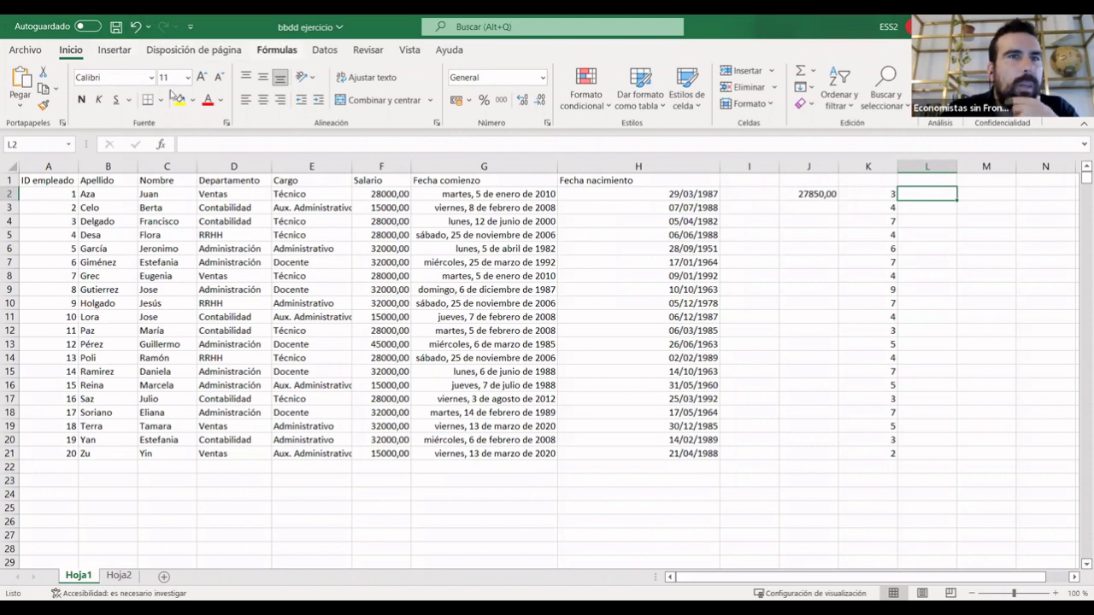
Select the employee table range A1:H21, headers included.
left_click(276, 50)
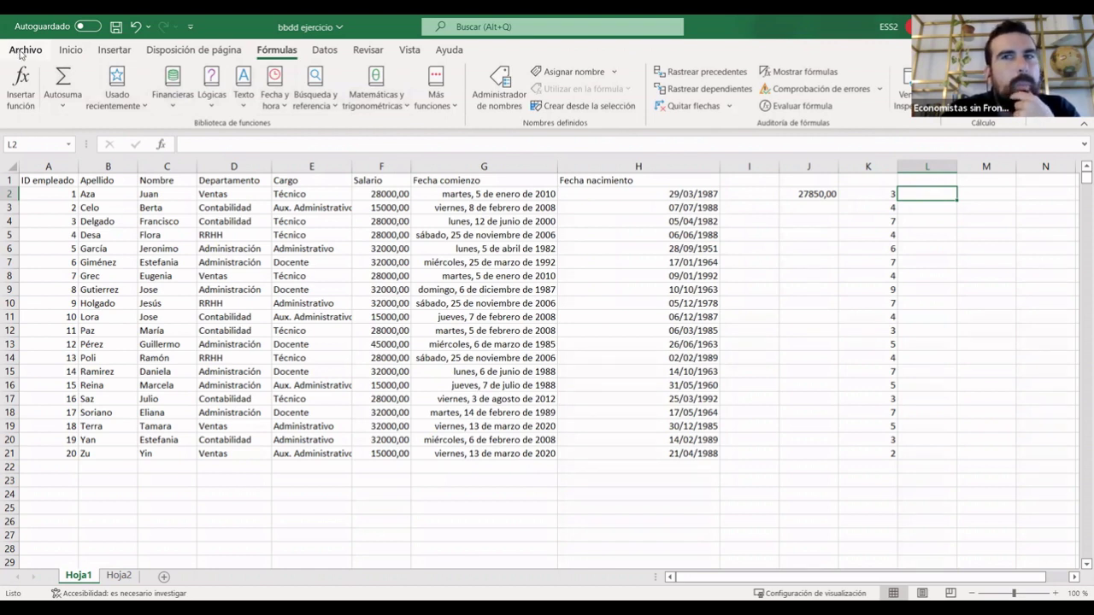
left_click(70, 49)
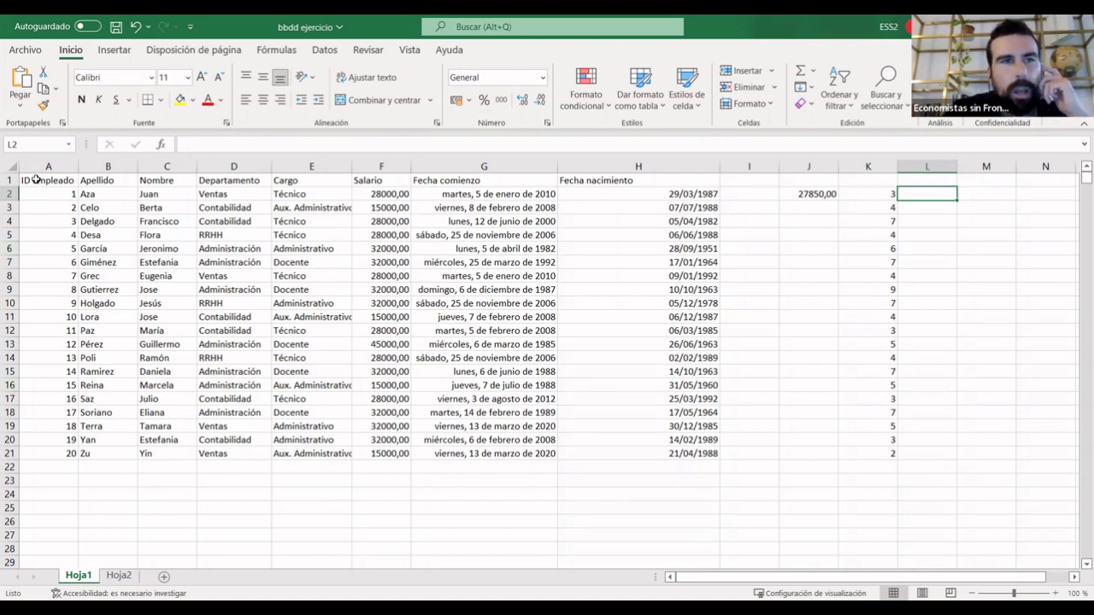
mouse_move(38, 180)
left_mouse_down()
mouse_move(607, 344)
mouse_move(623, 448)
left_mouse_up()
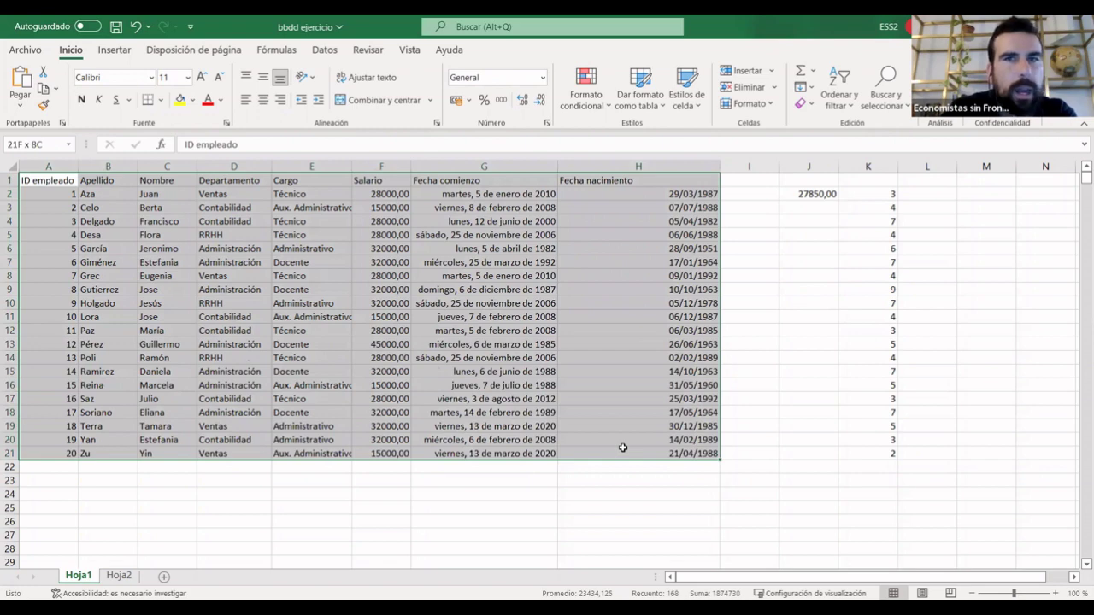
left_click_drag(623, 448, 623, 448)
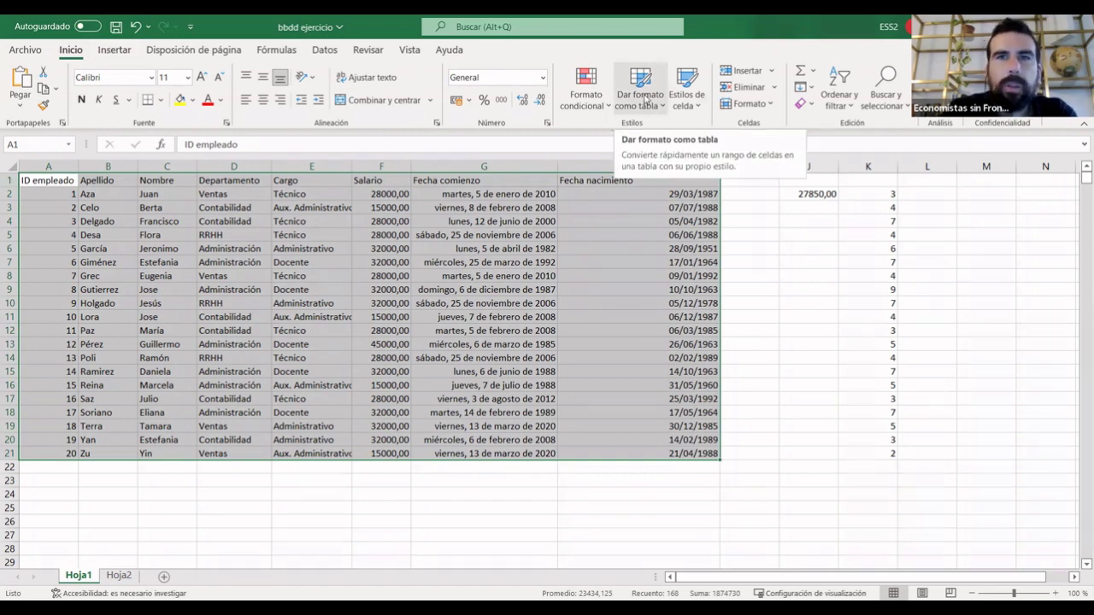
Format A1:H21 as a table with a light style, then undo it.
left_click(121, 50)
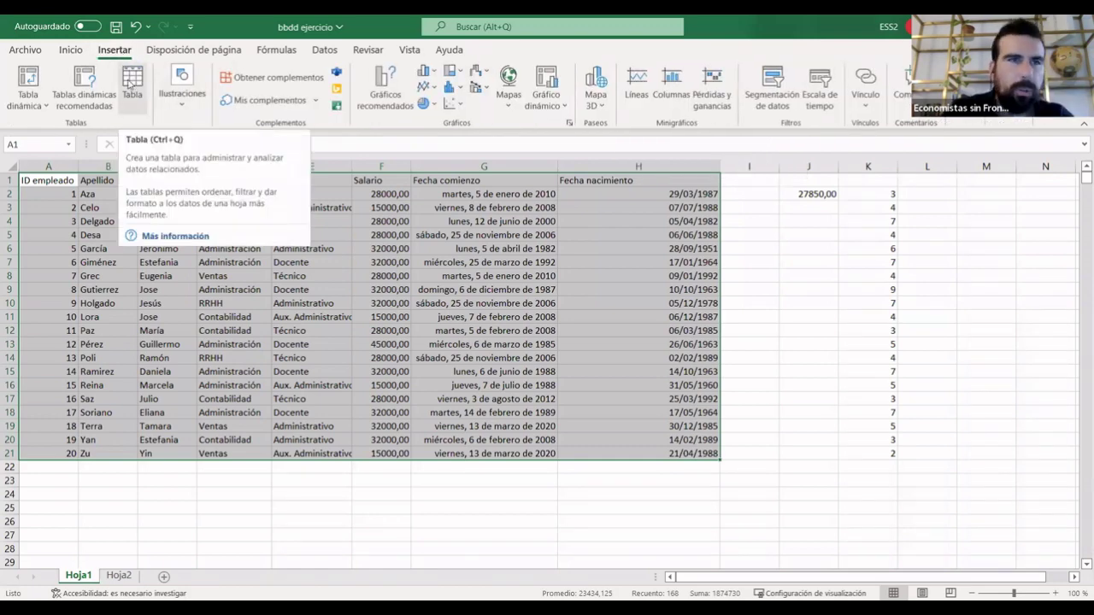
left_click(72, 52)
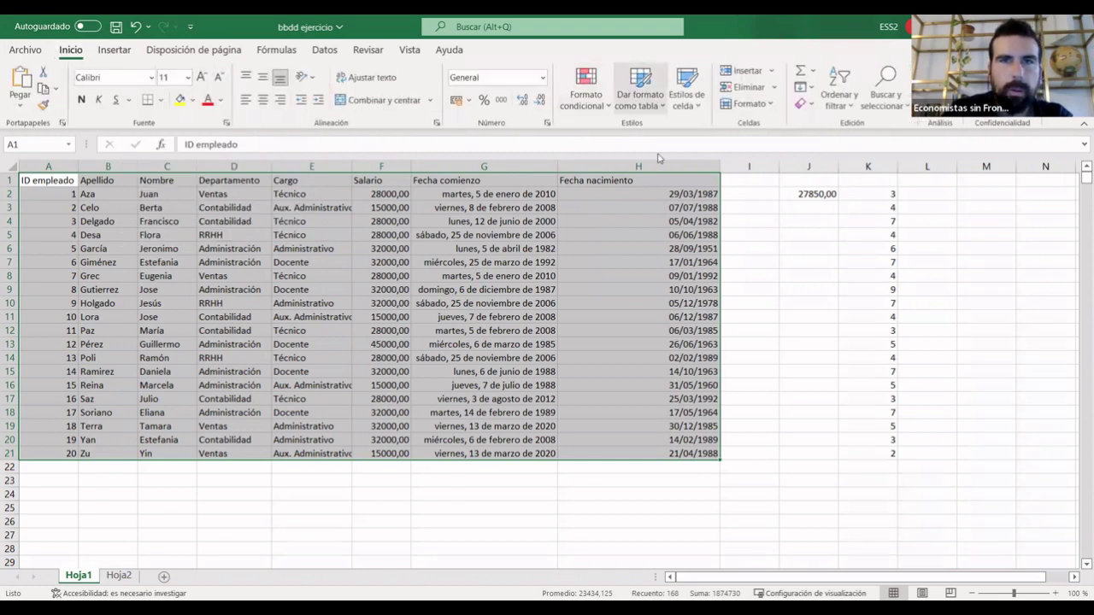
left_click(641, 94)
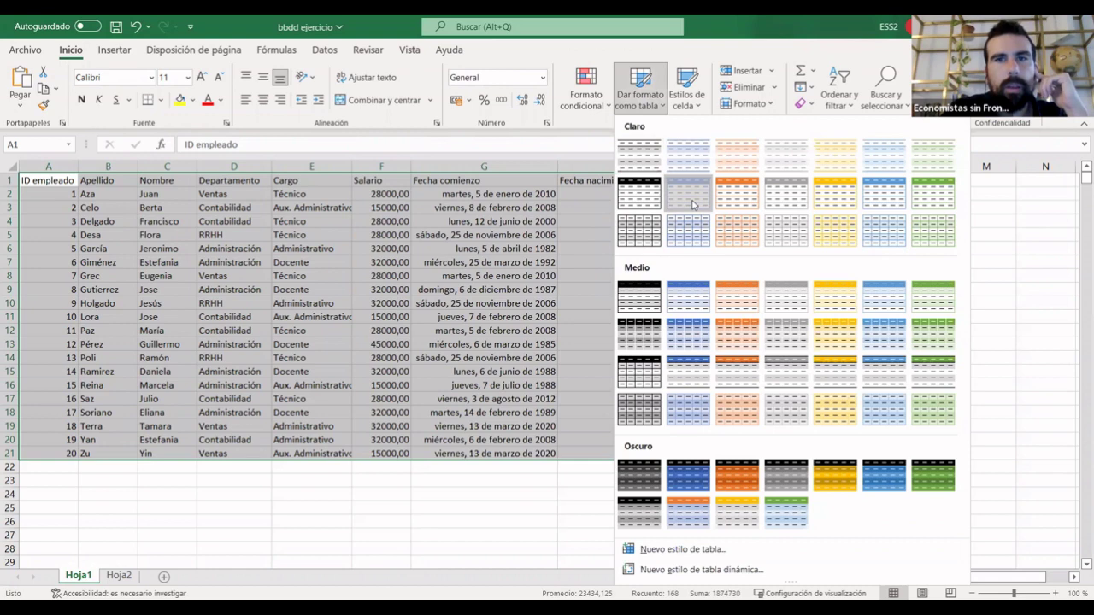
left_click(785, 295)
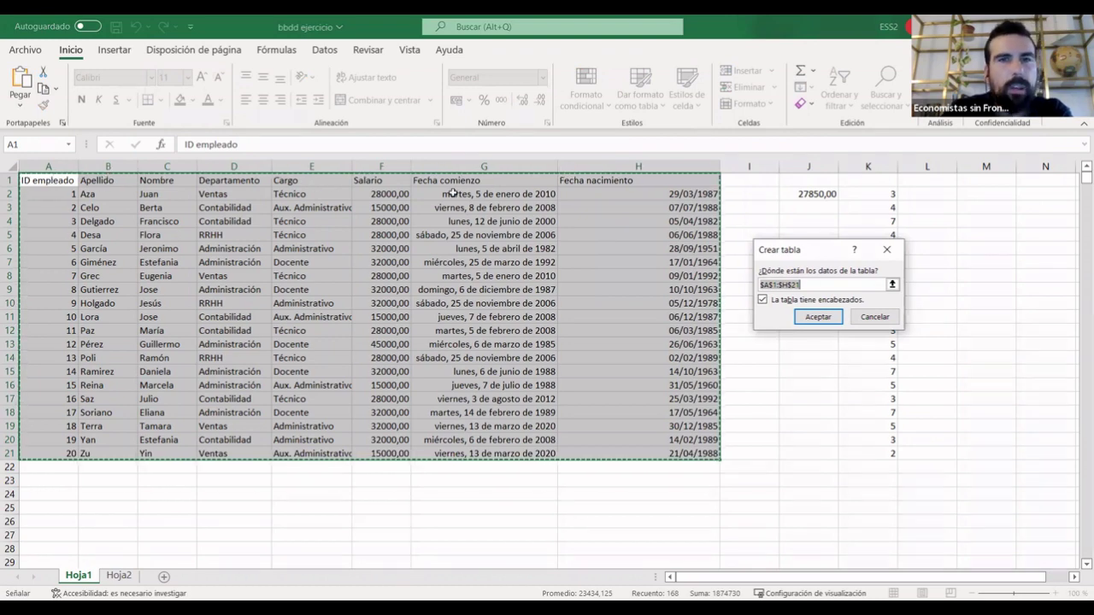
left_click(818, 316)
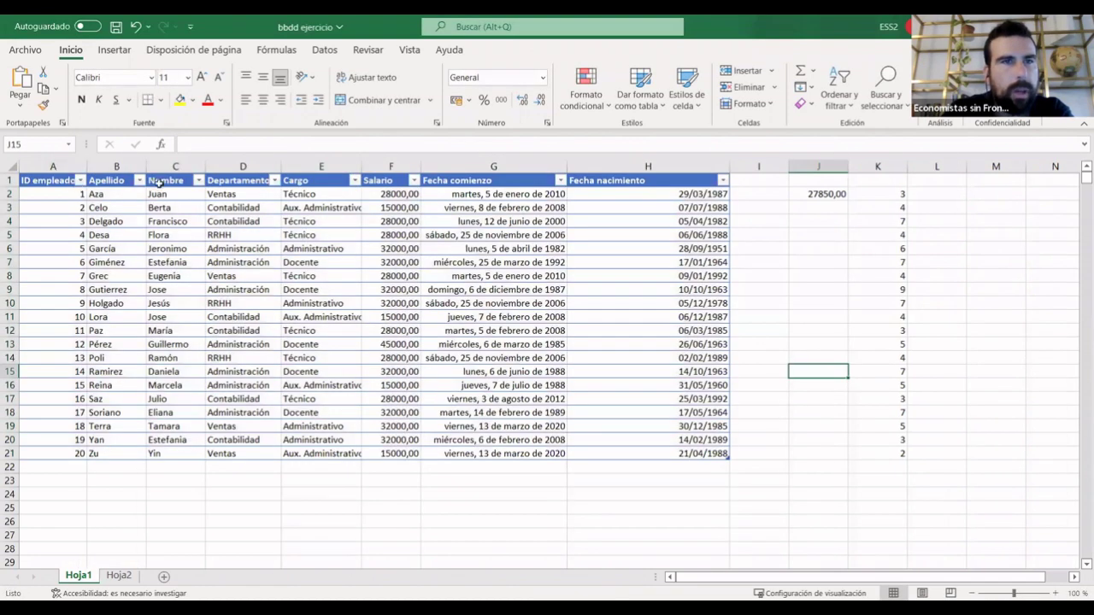
left_click(135, 26)
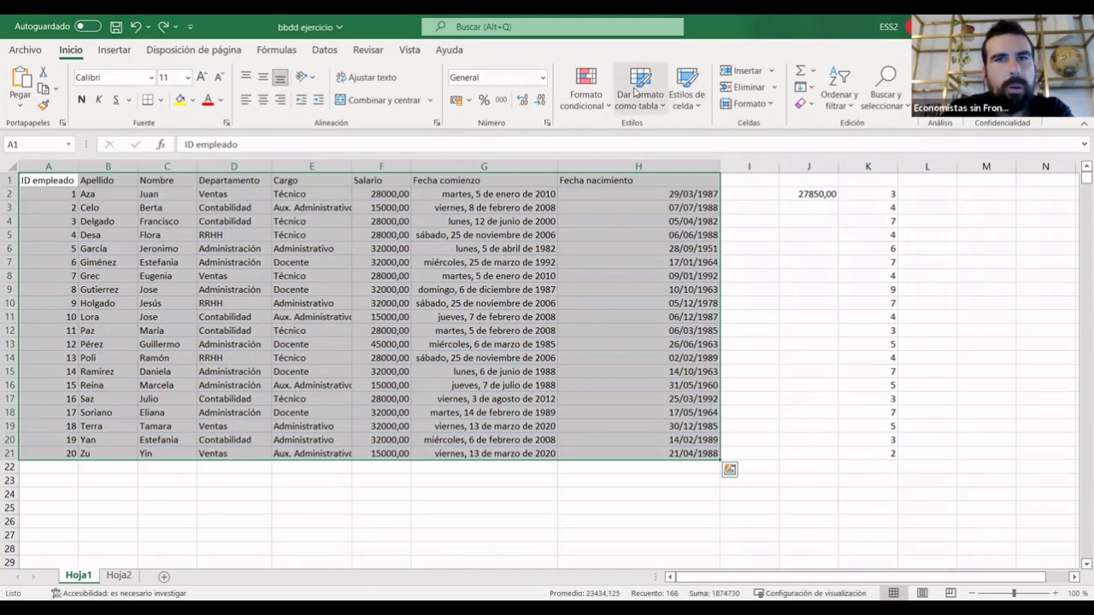
Reapply a light table style to A1:H21, which triggers the cannot-insert-cells warning.
left_click(636, 91)
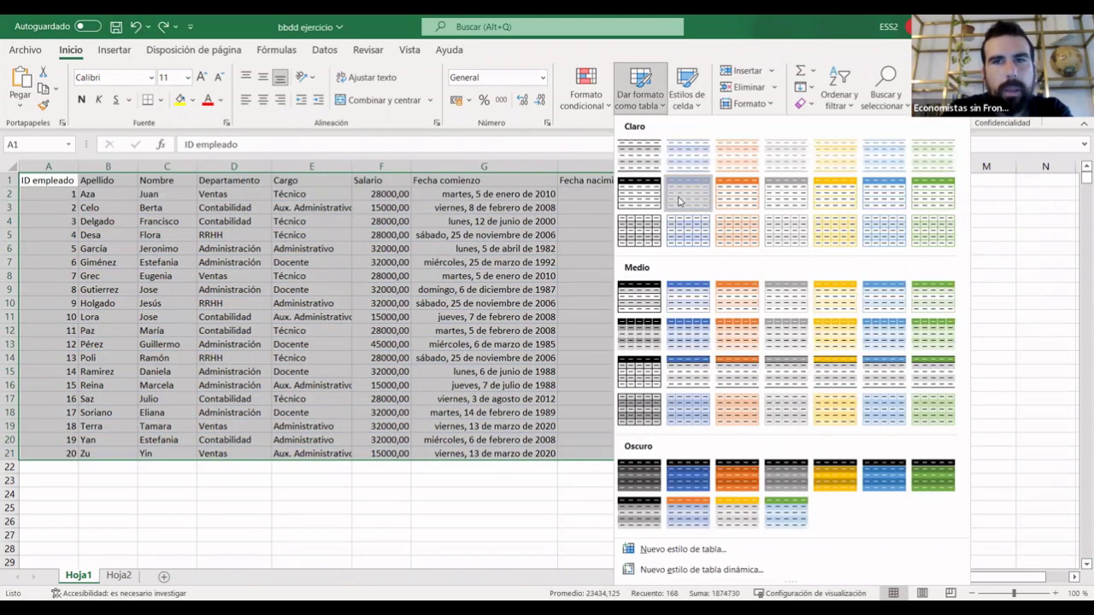
left_click(773, 305)
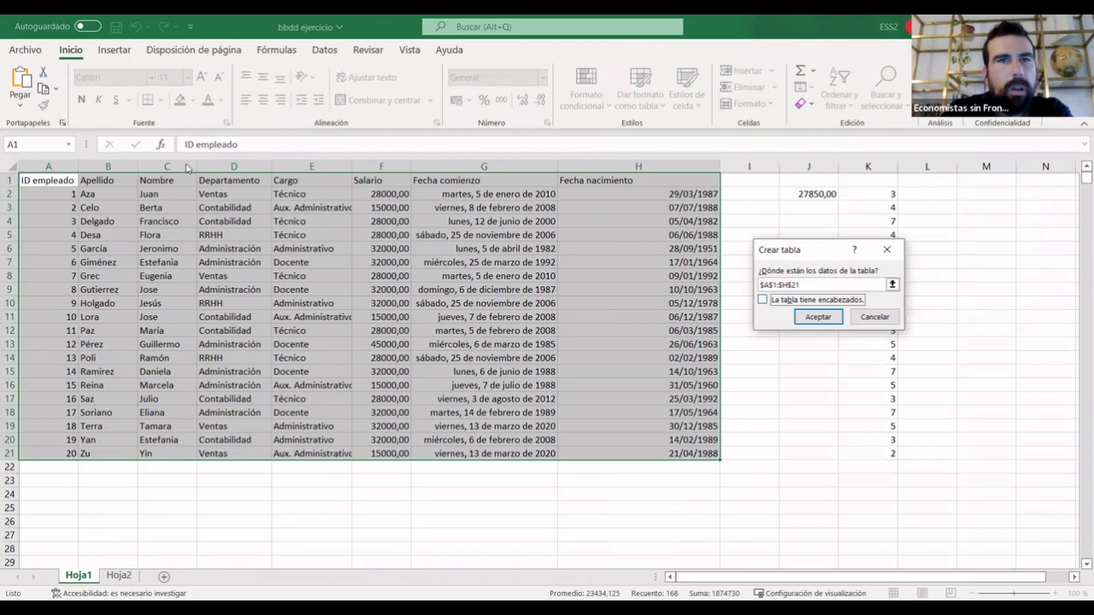
left_click(812, 318)
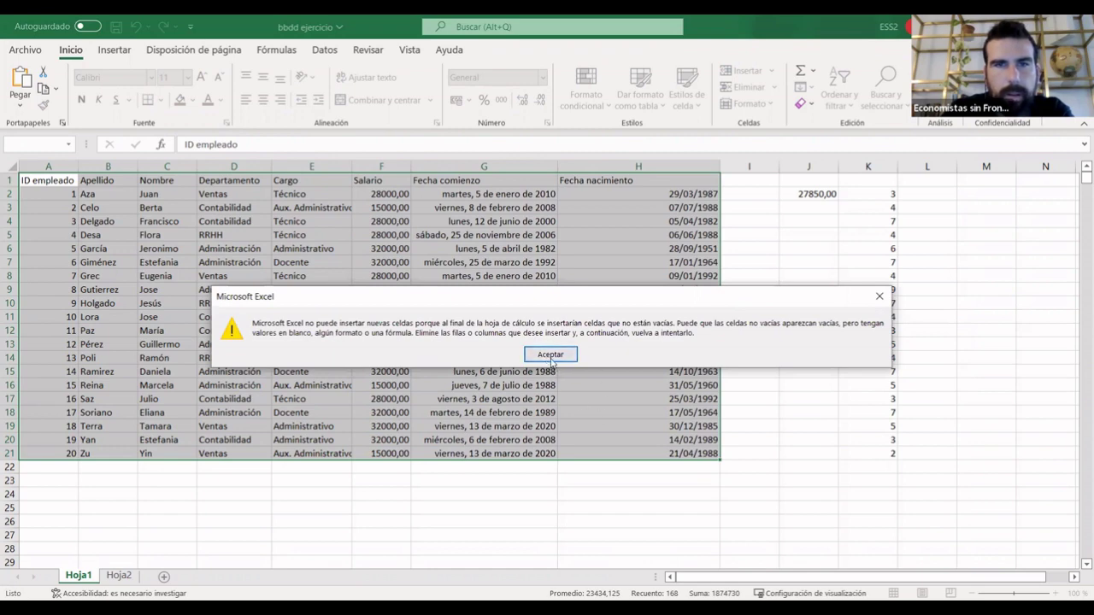
Dismiss the warning, reselect A1:H21 and retry a table style, which fails again.
left_click(550, 354)
left_click(736, 485)
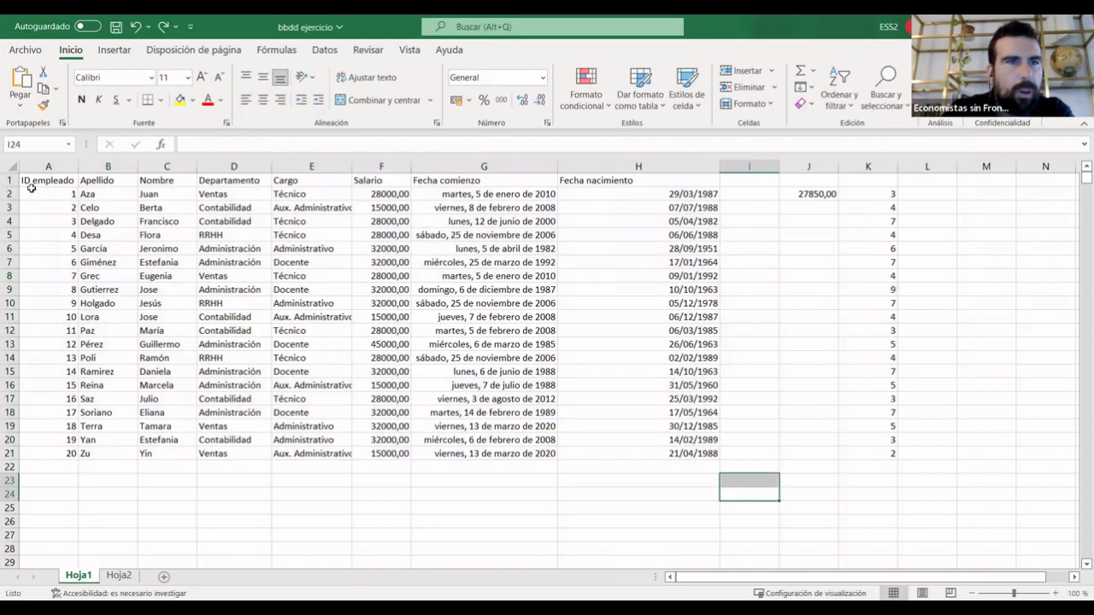
left_click_drag(34, 180, 667, 455)
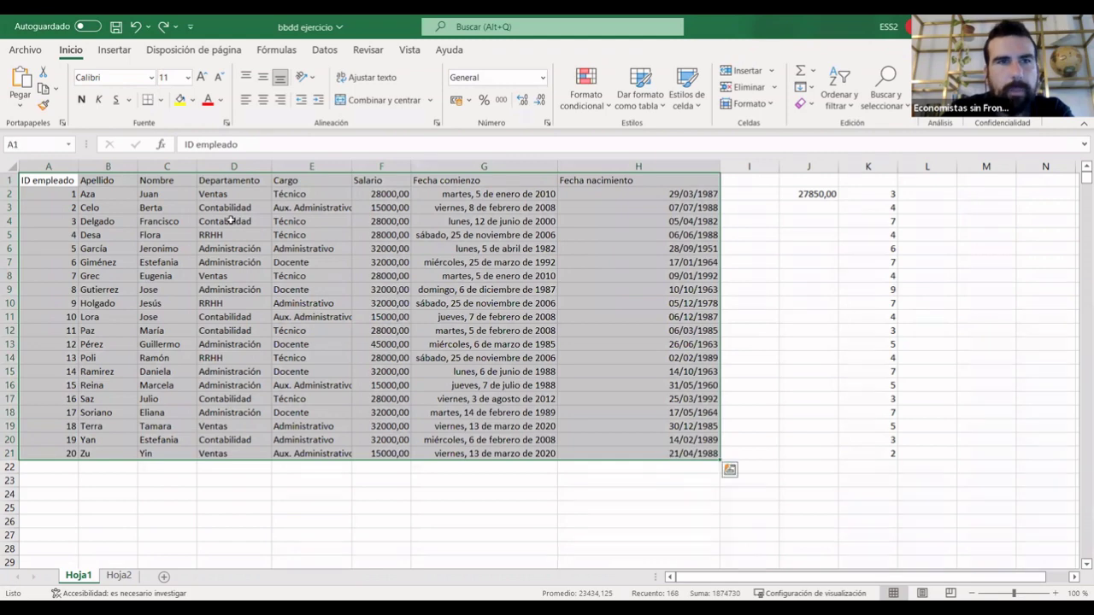
left_click(640, 97)
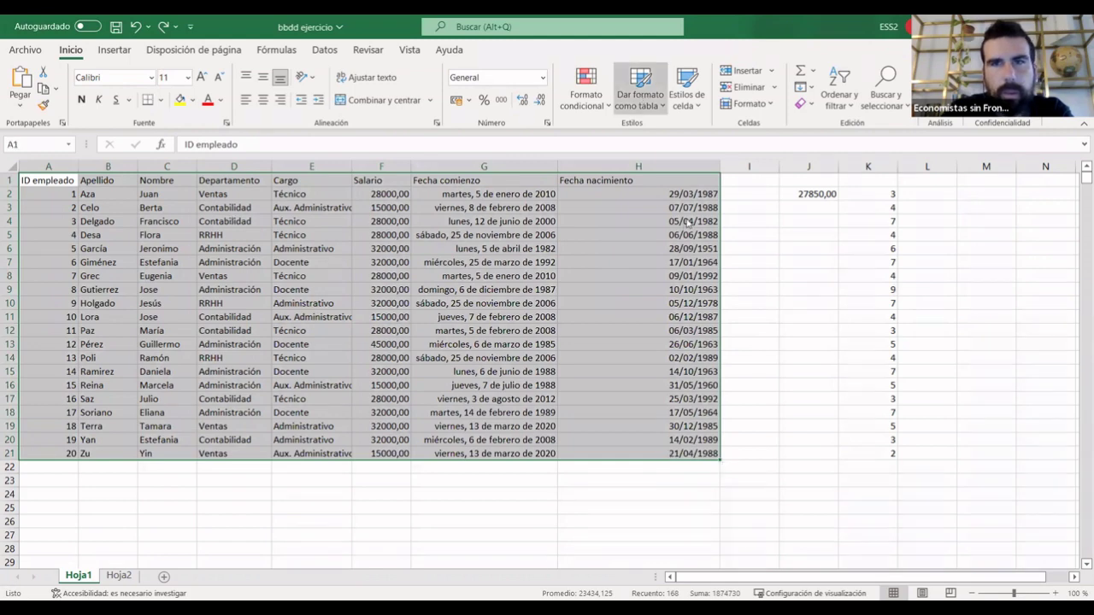
left_click(769, 307)
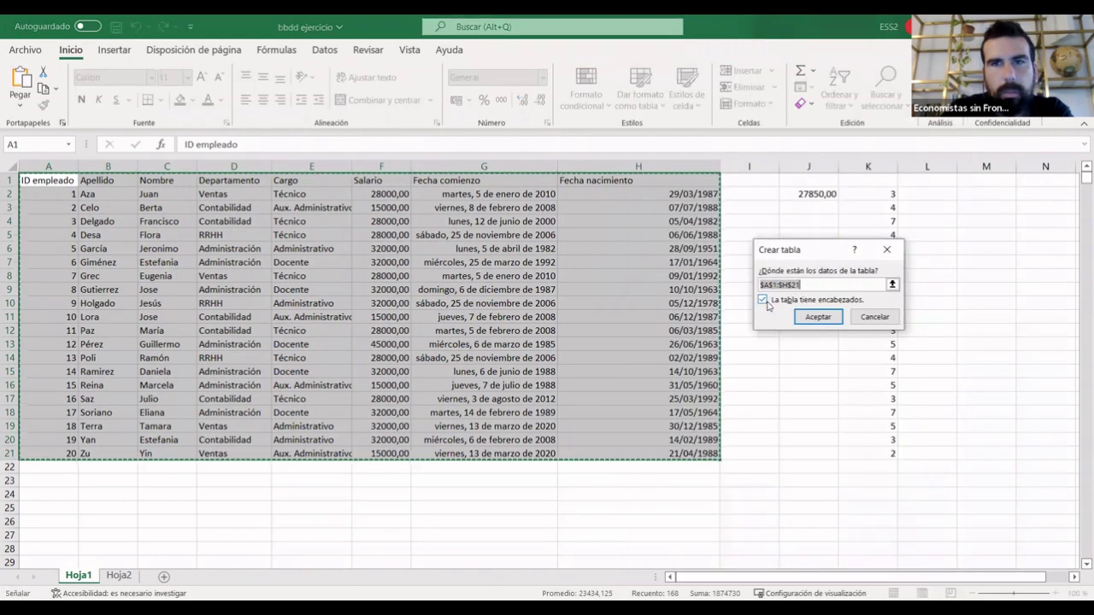
left_click(806, 321)
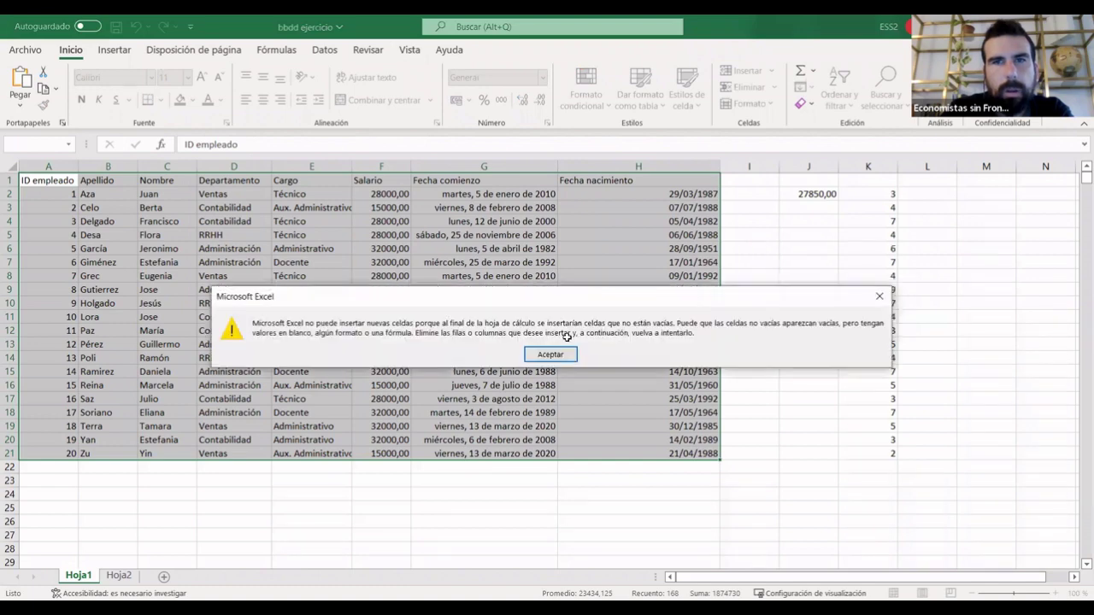
left_click(551, 354)
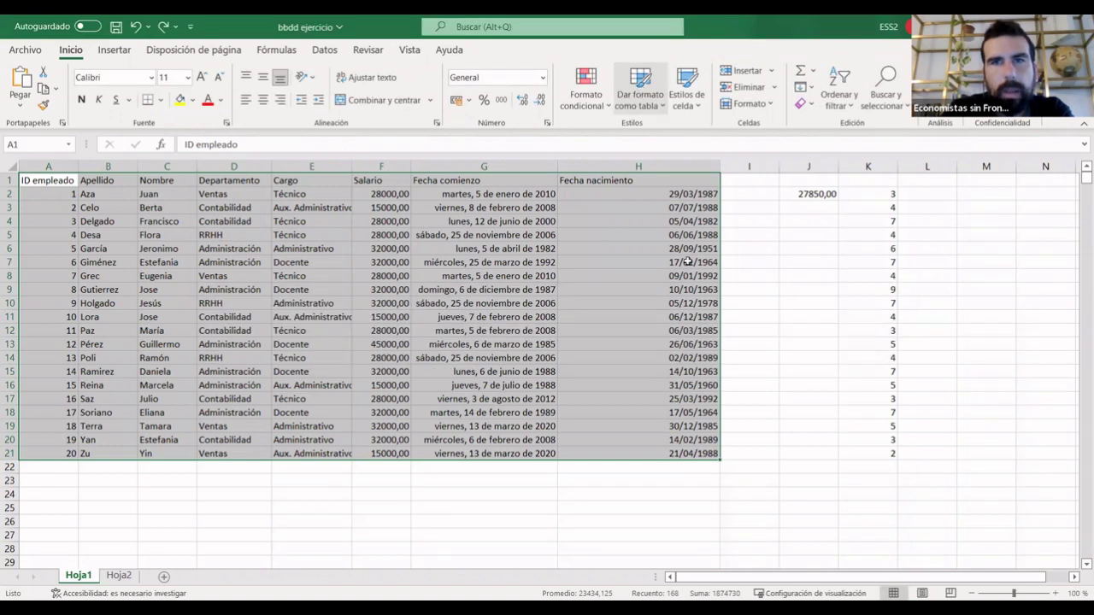
Create the table with Ctrl+T, undo it, then recreate it via Insertar > Tabla with headers.
key("ctrl+t")
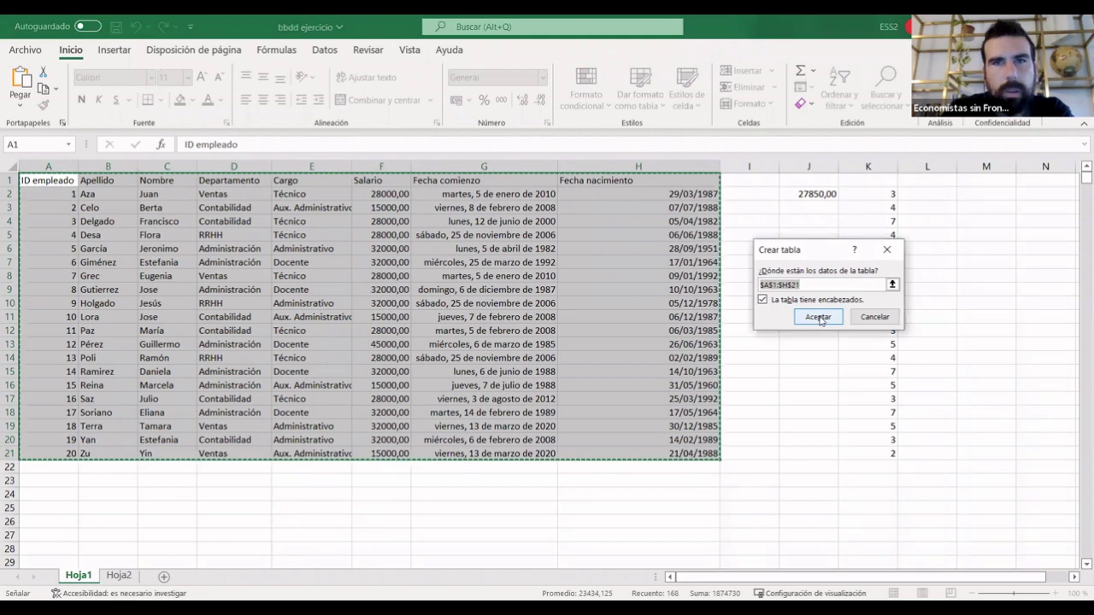
left_click(819, 319)
left_click(807, 358)
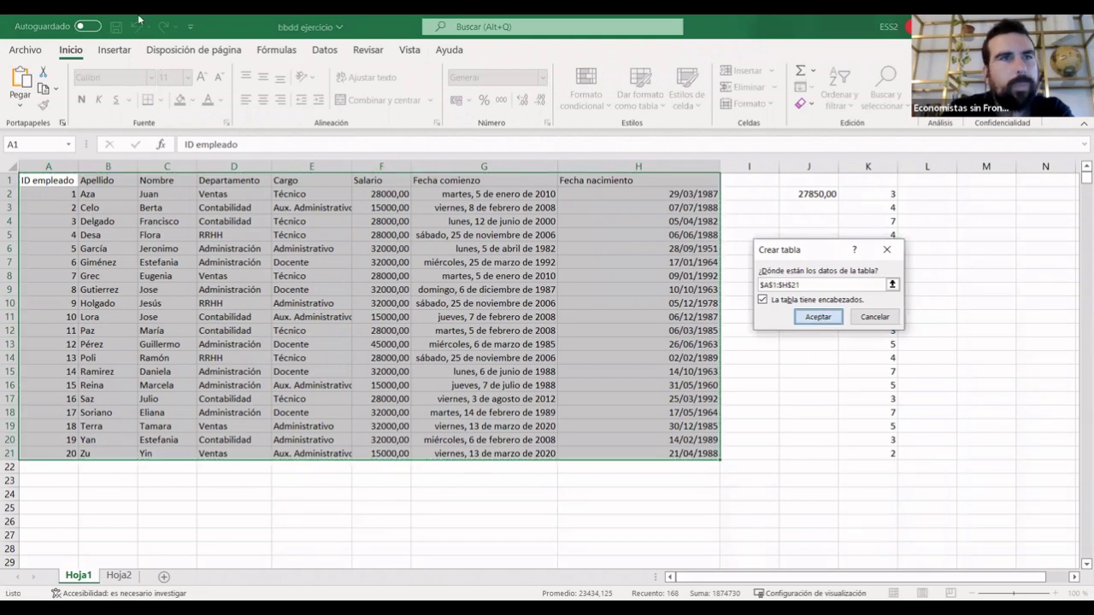
left_click(136, 26)
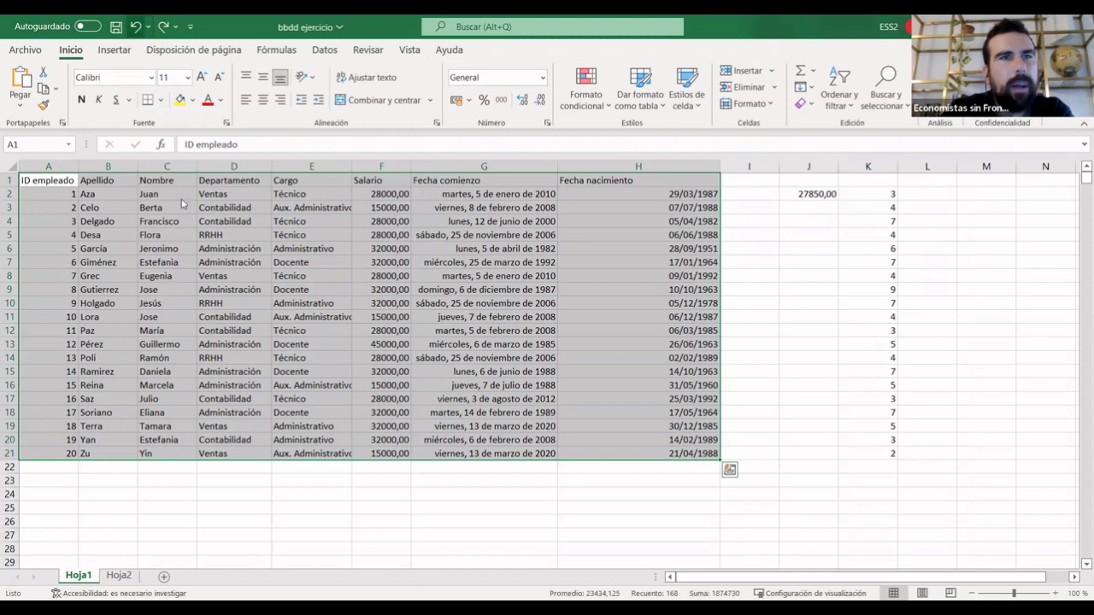
left_click(120, 49)
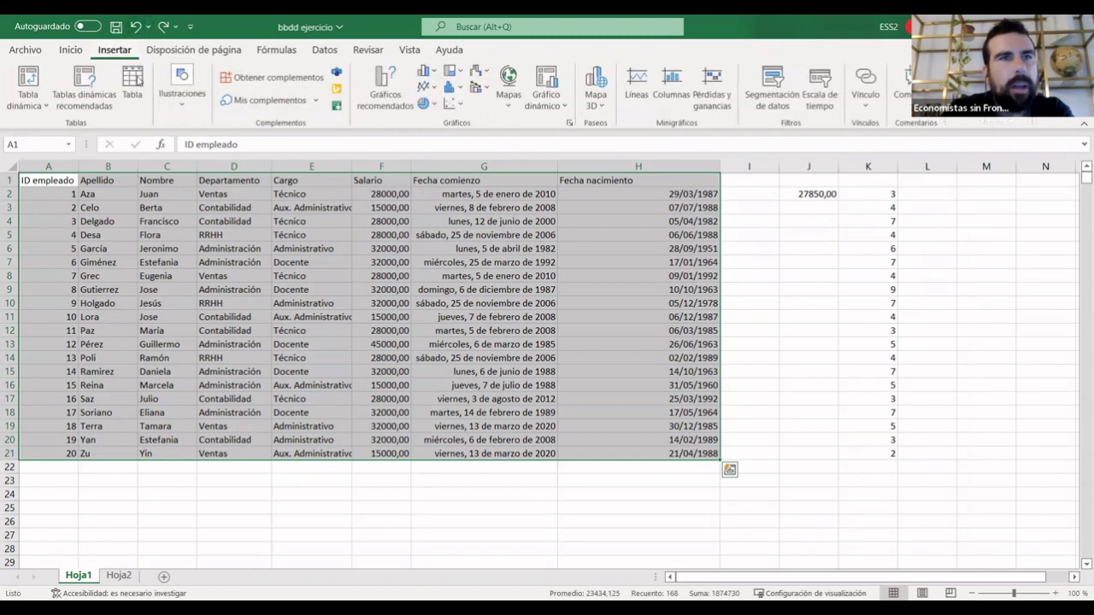
left_click(137, 81)
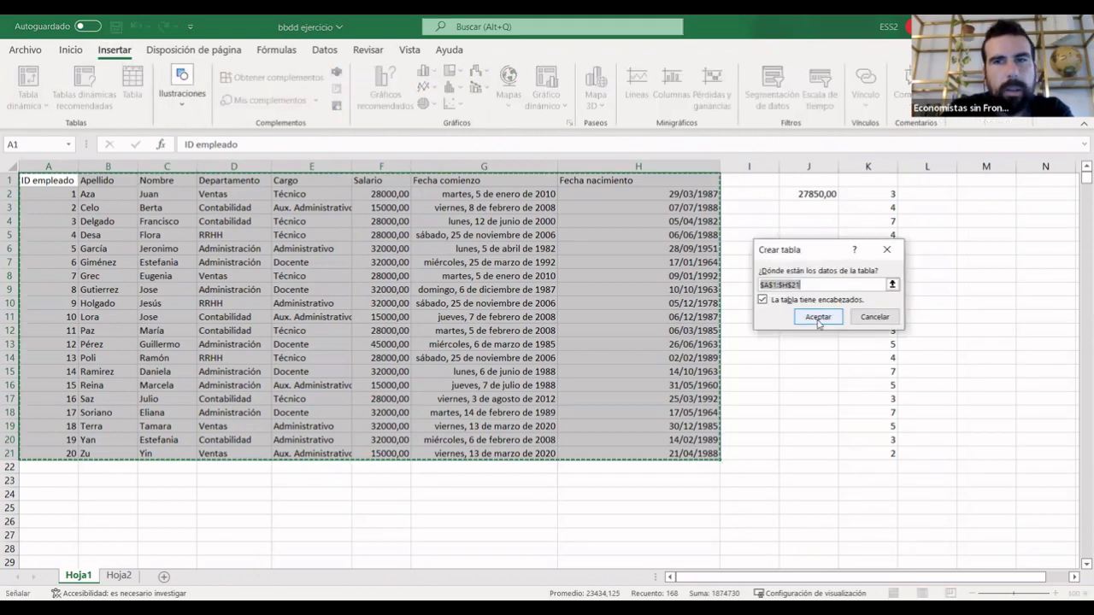
left_click(808, 317)
left_click(812, 344)
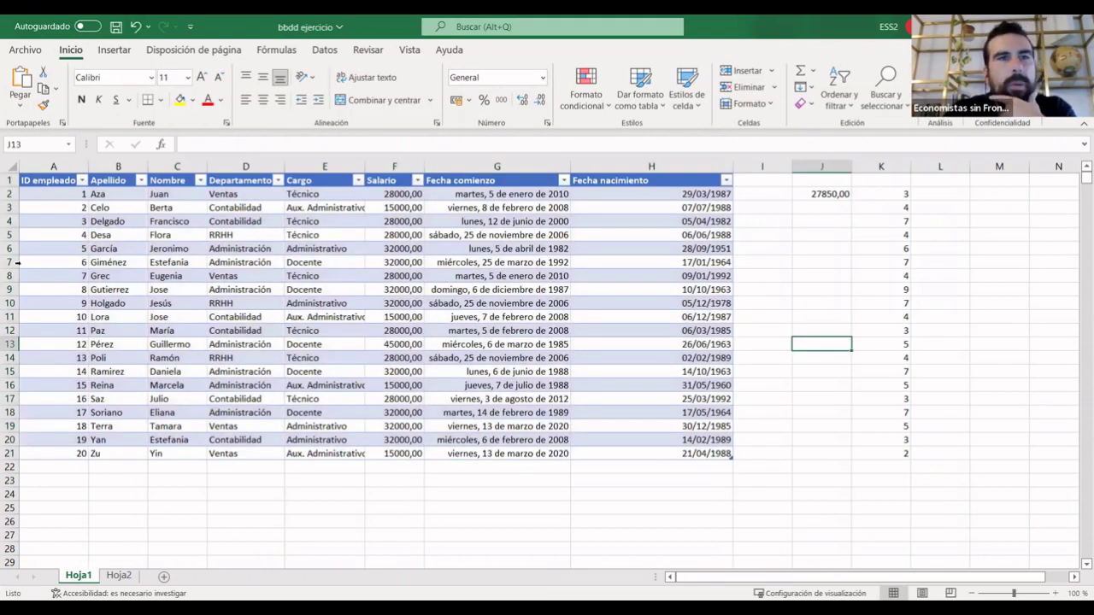
left_click(725, 181)
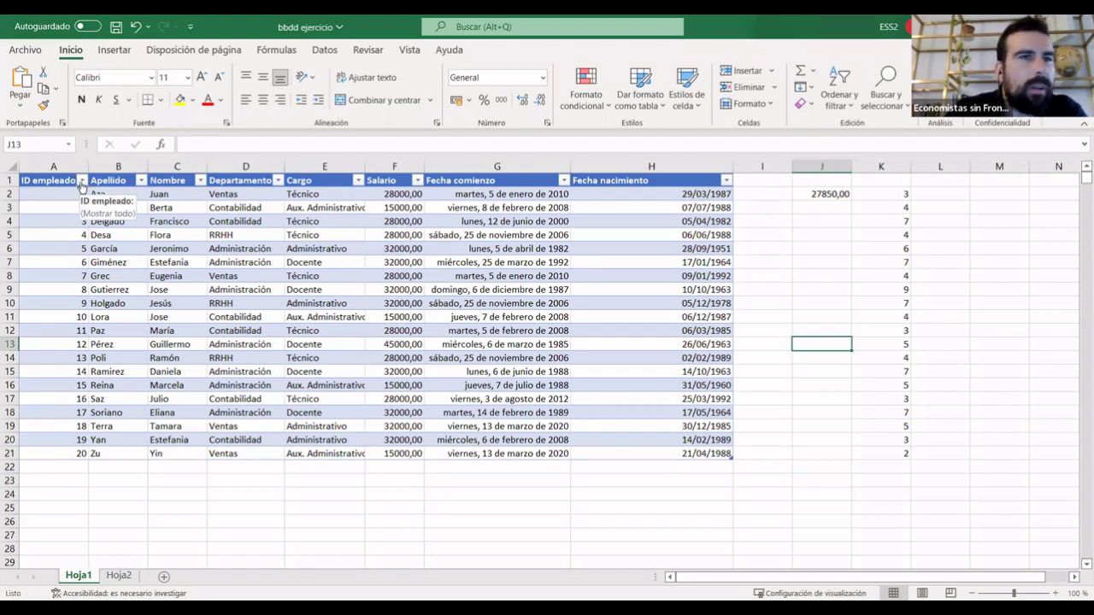
left_click(82, 180)
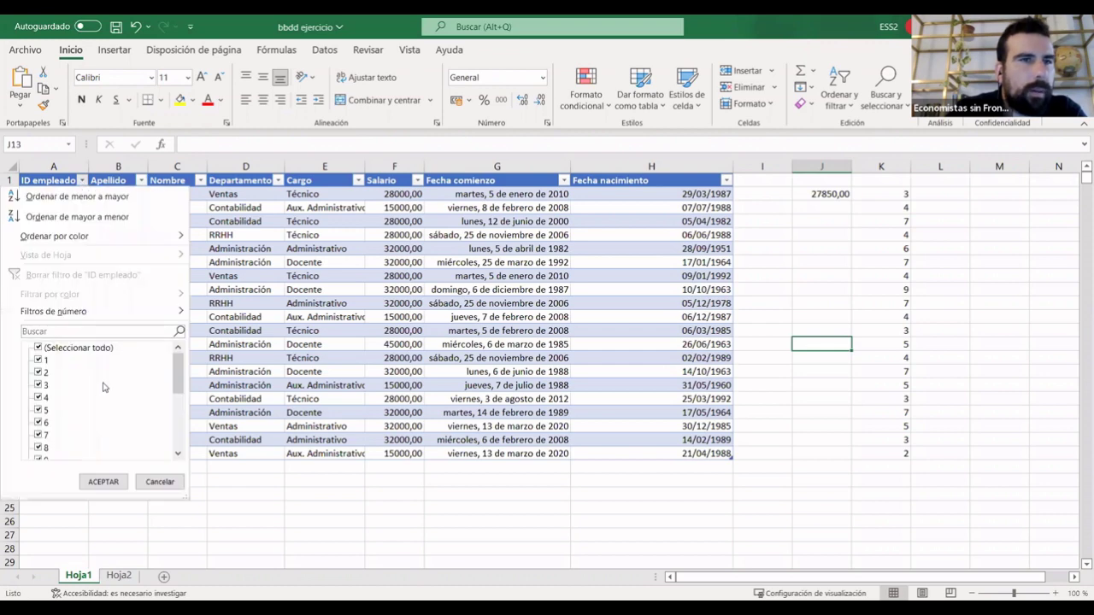
scroll(102, 385, "down", 3)
scroll(103, 385, "down", 1)
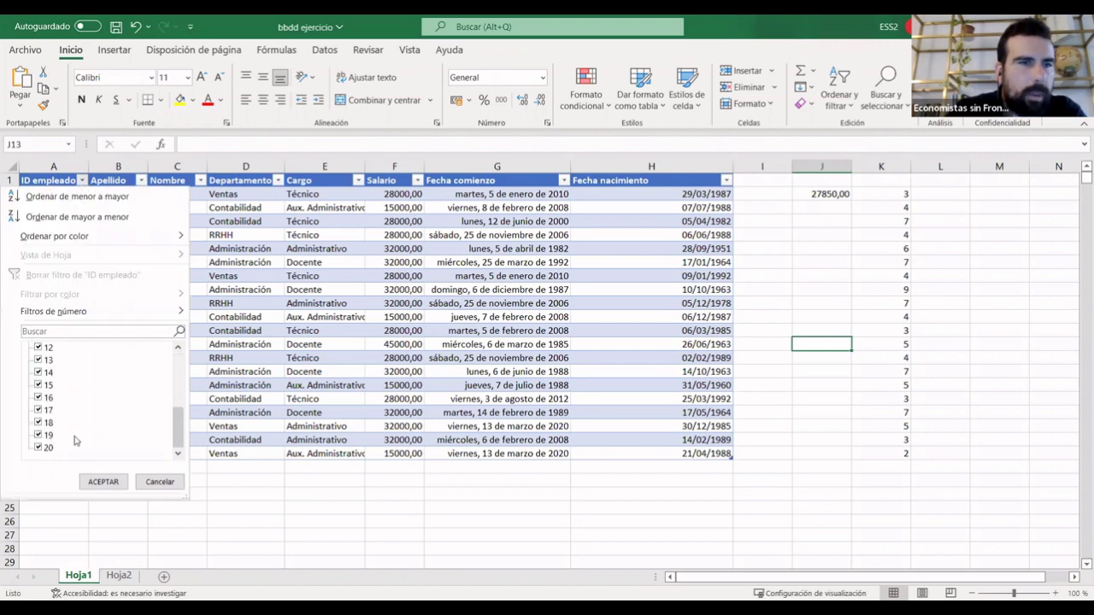
scroll(75, 440, "up", 2)
scroll(75, 437, "up", 2)
scroll(71, 427, "down", 2)
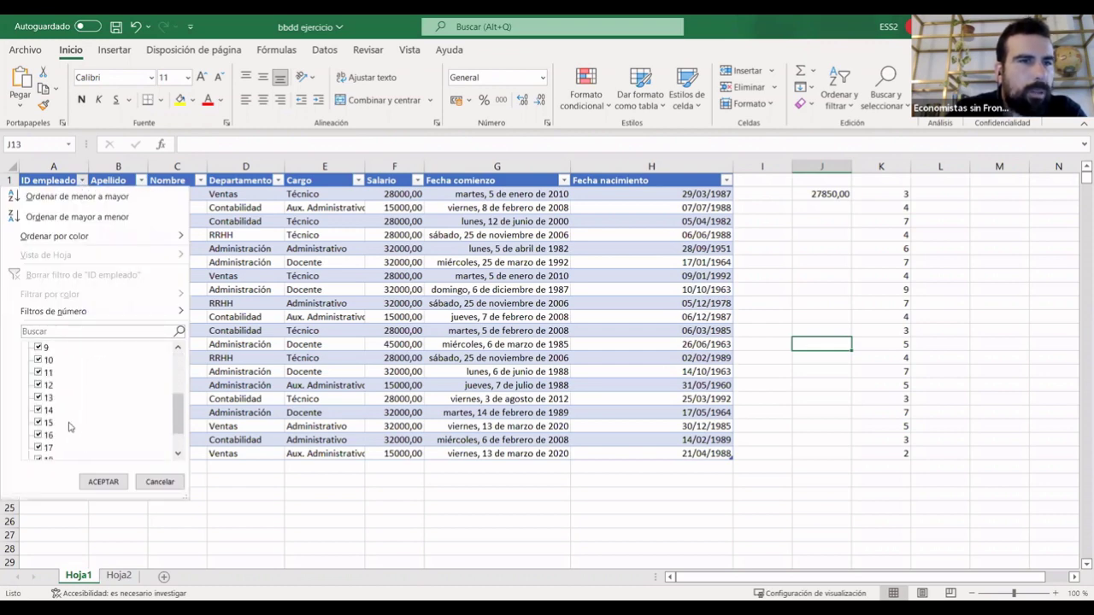
scroll(71, 427, "down", 1)
scroll(71, 427, "up", 3)
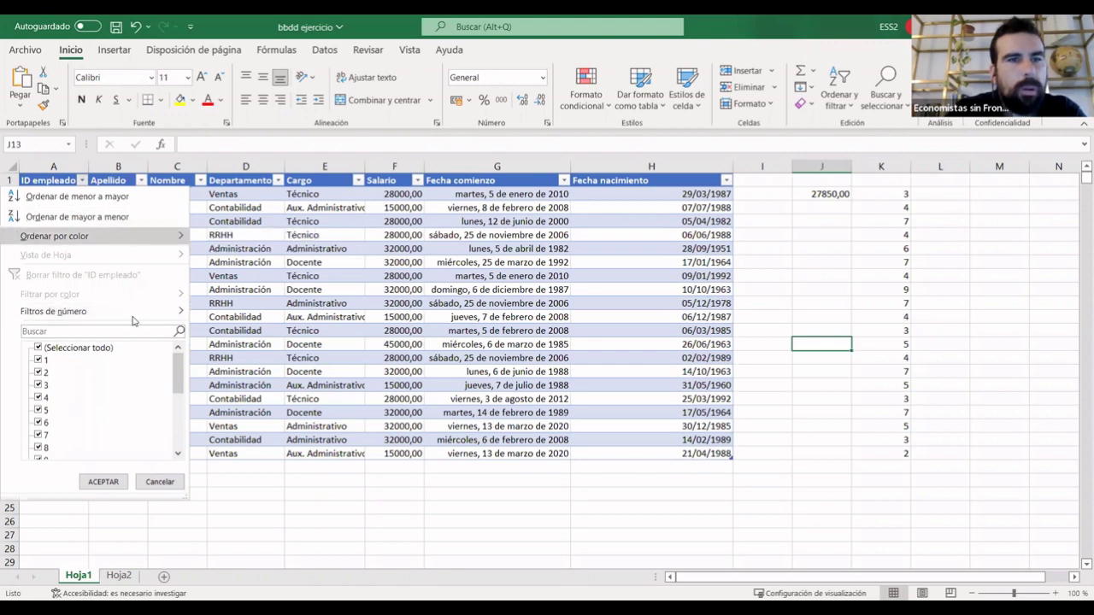
left_click(271, 528)
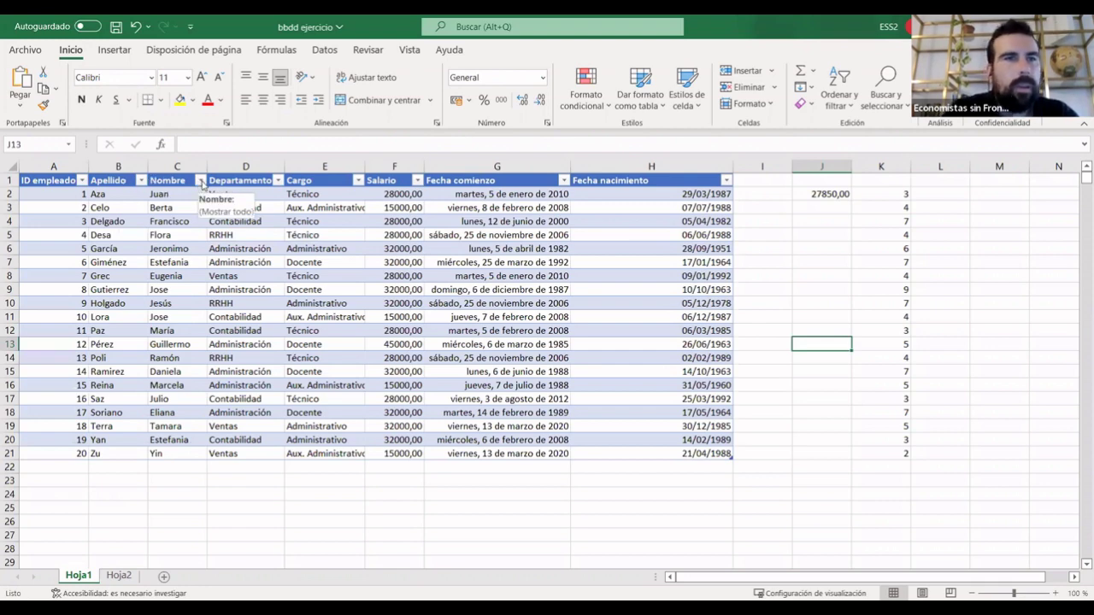
Sort the table A to Z by Nombre so Berta comes first and Yin last.
left_click(200, 181)
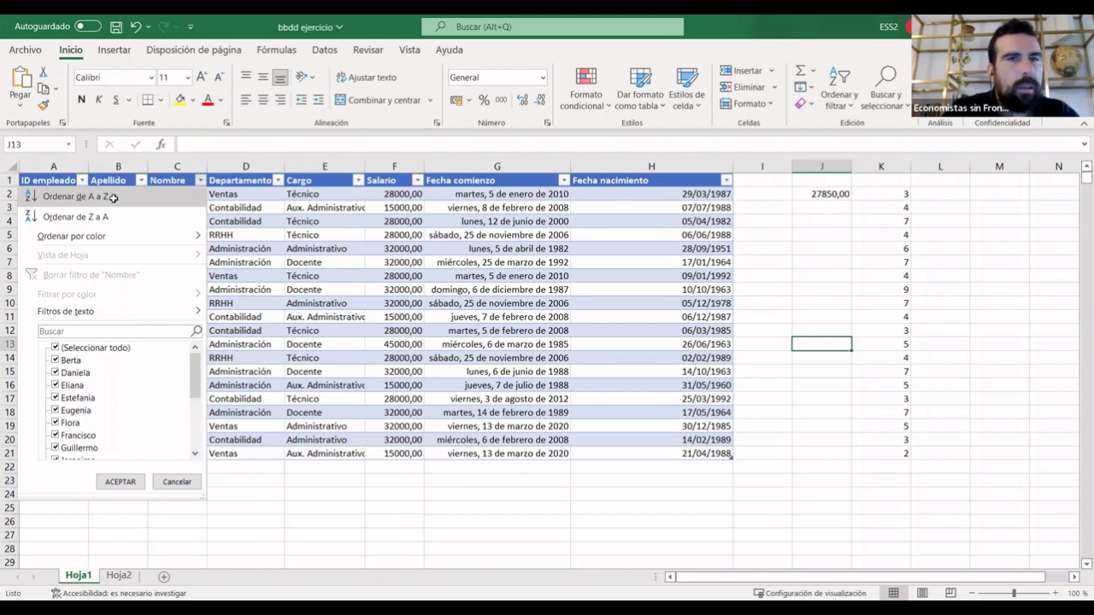
left_click(113, 198)
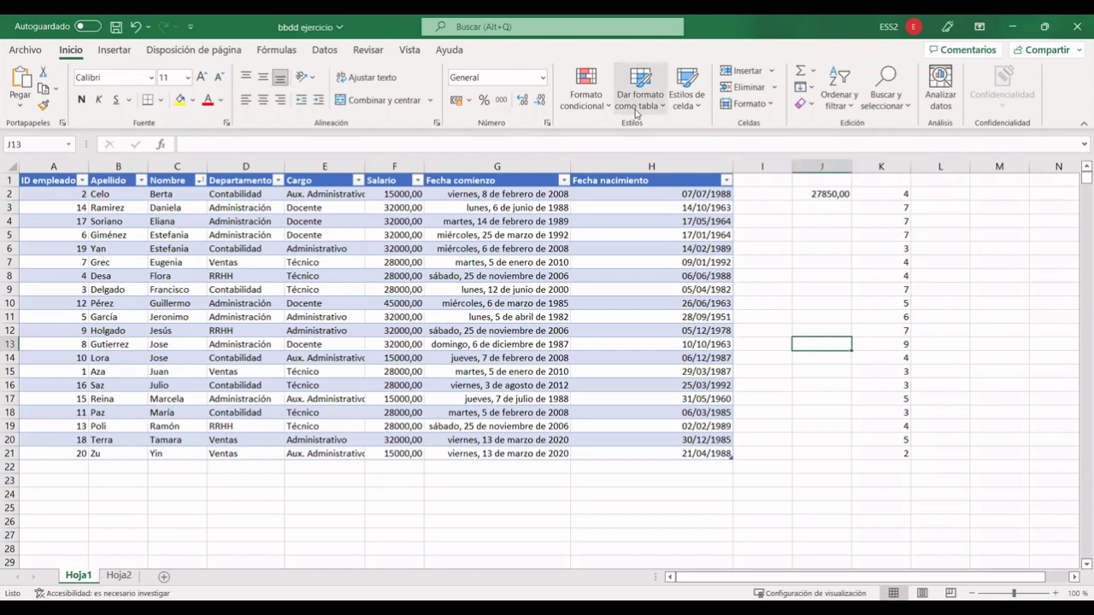
left_click(123, 52)
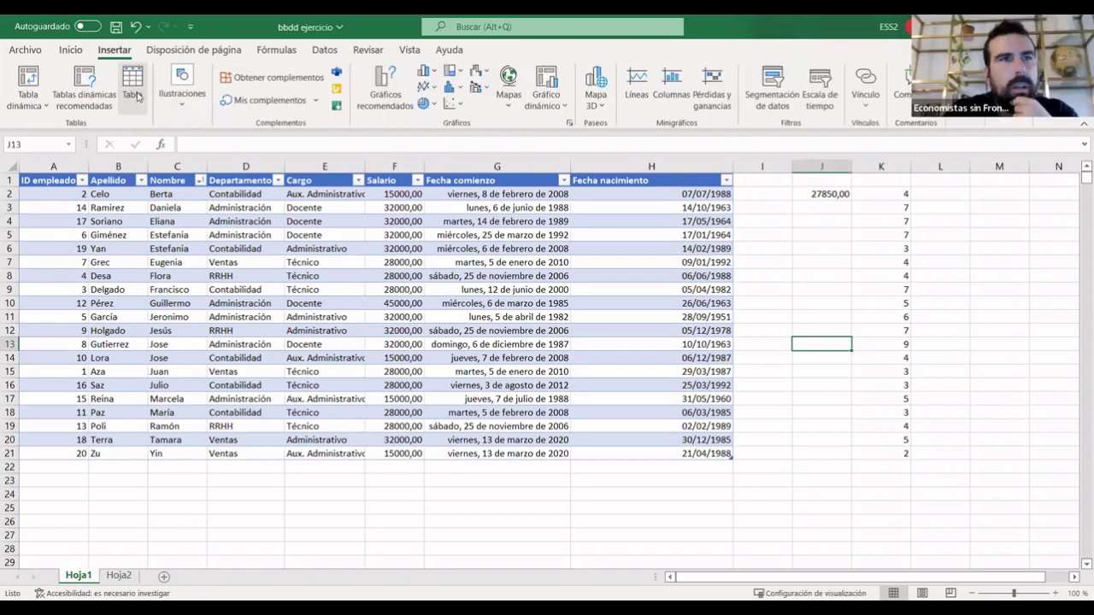
left_click(73, 54)
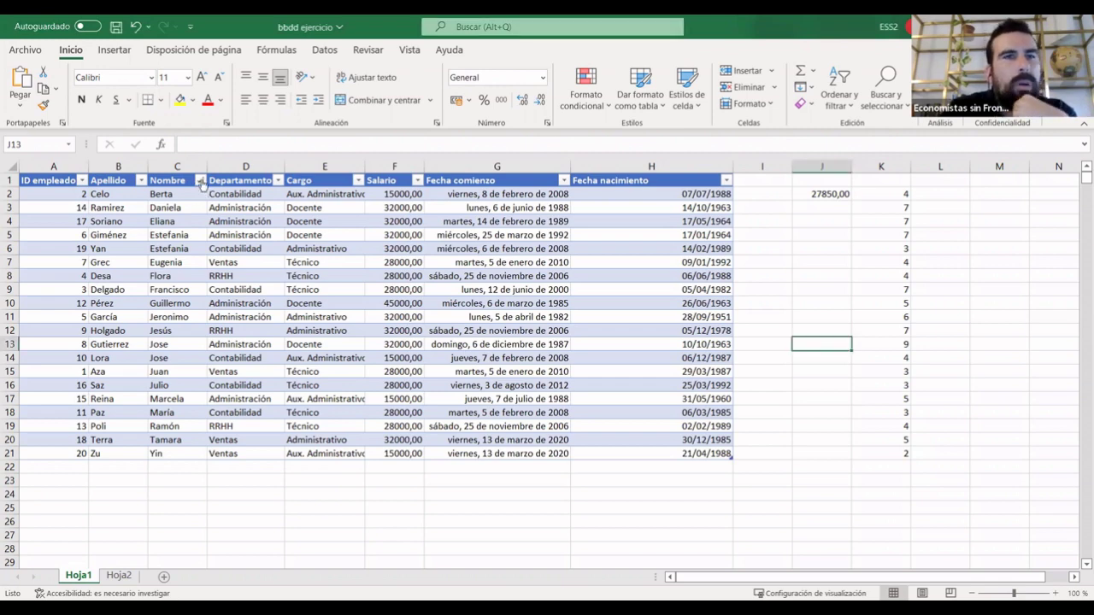
Filter the Nombre column to show only Flora's row.
left_click(200, 181)
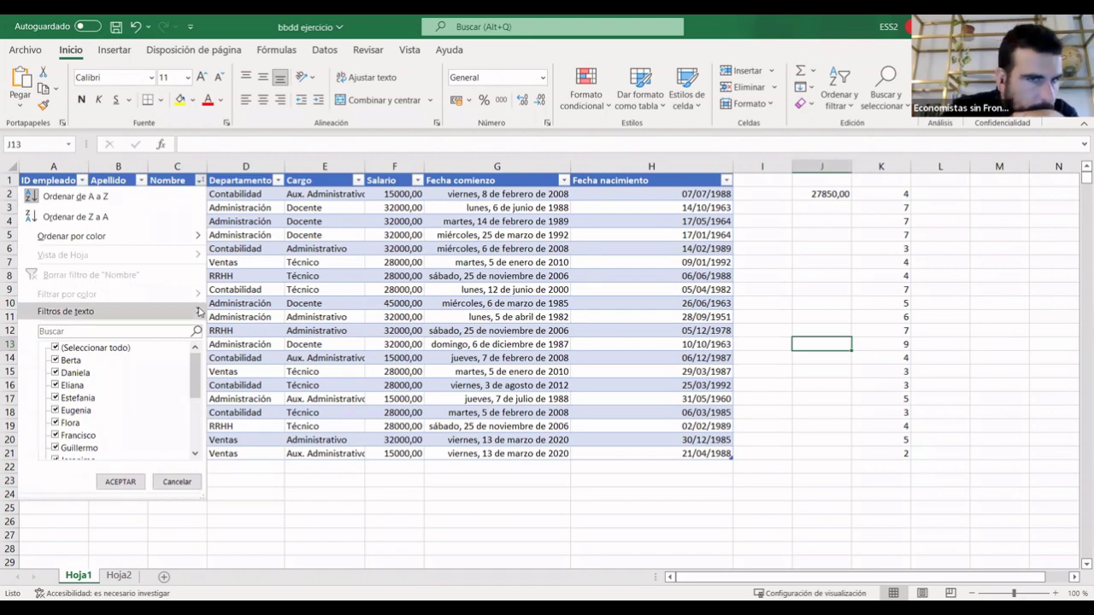
left_click(193, 311)
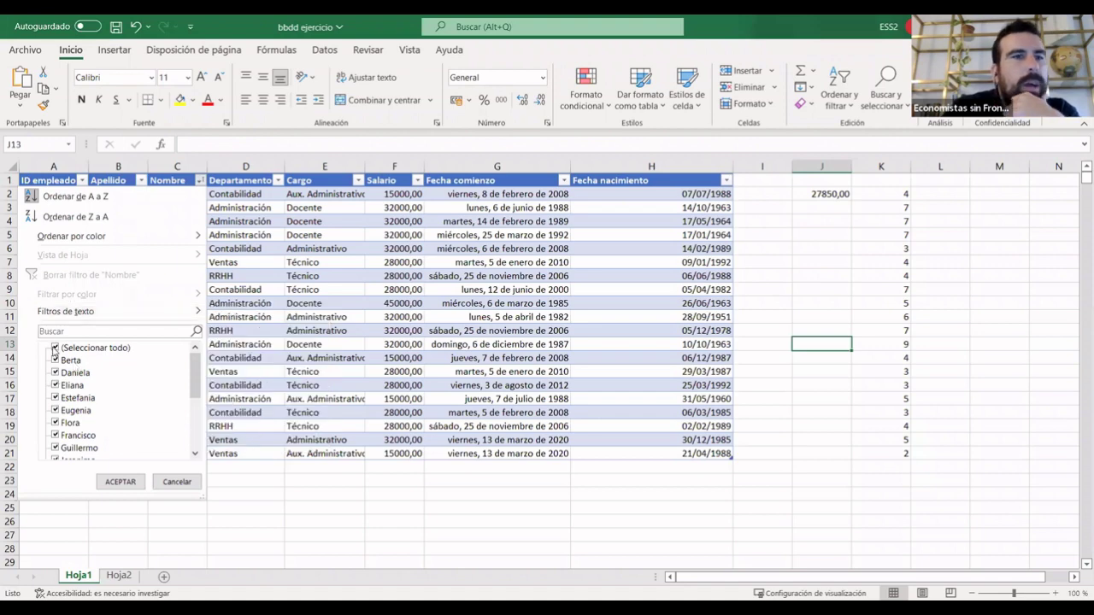
left_click(55, 348)
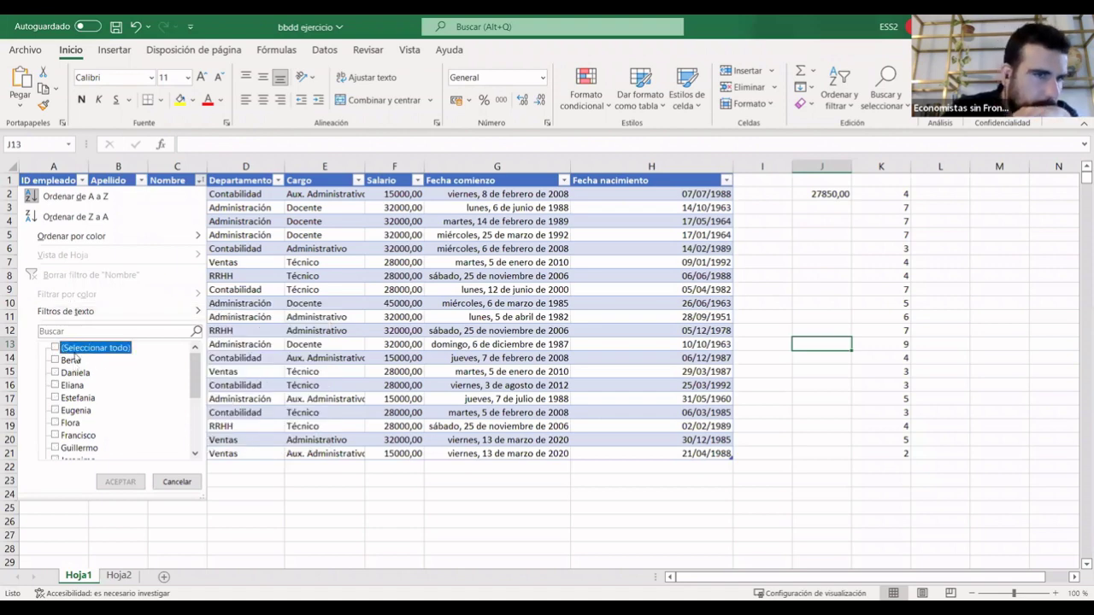
left_click(56, 423)
left_click(121, 482)
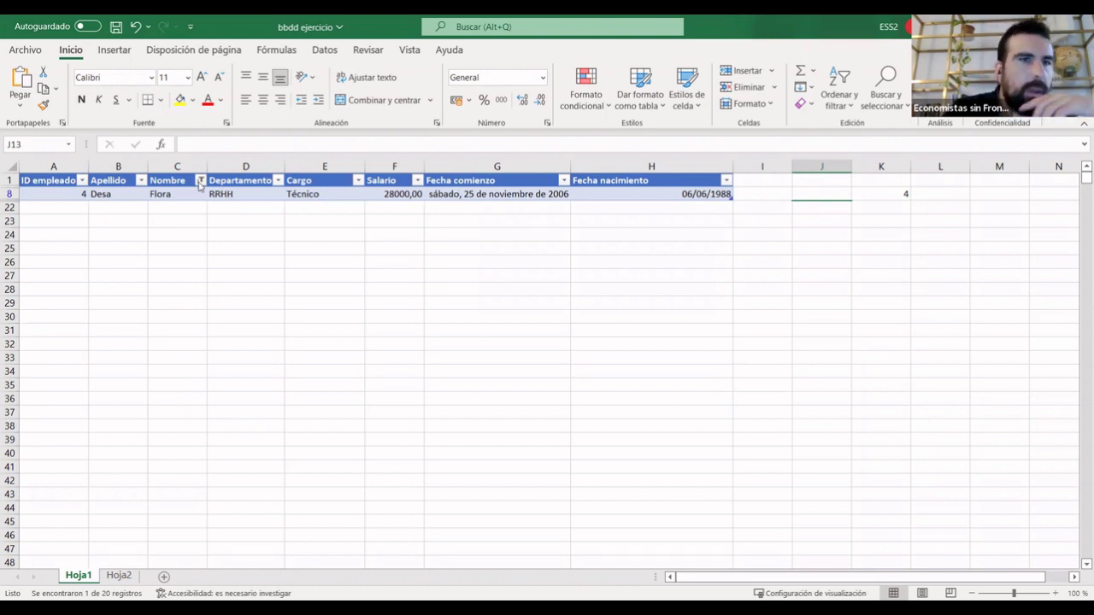
Tick every name in the Nombre filter again so all 20 employees show.
left_click(200, 183)
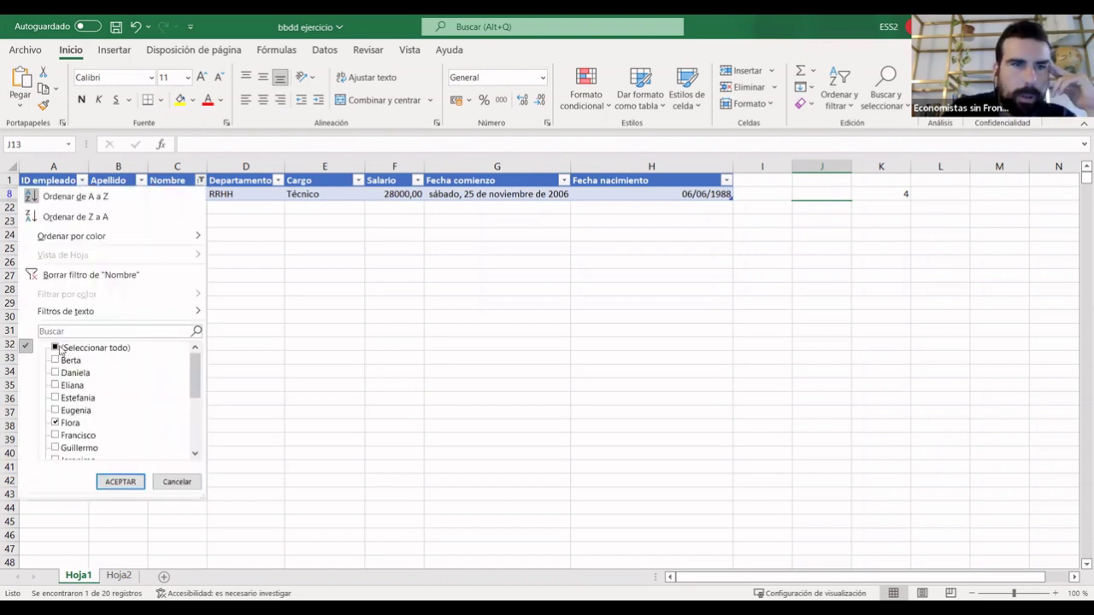
left_click(54, 348)
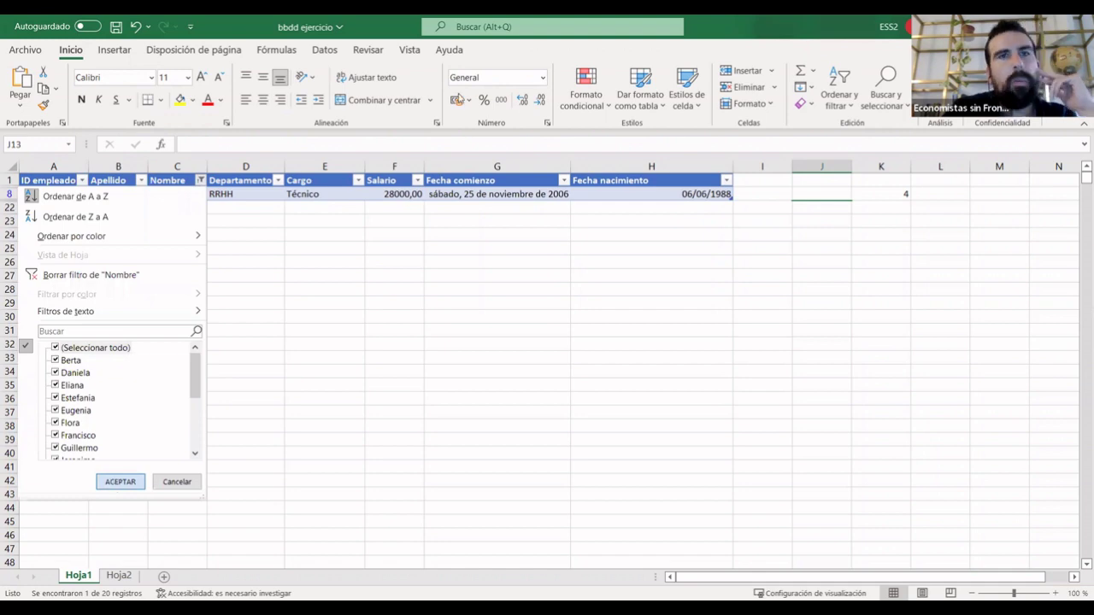
left_click(120, 482)
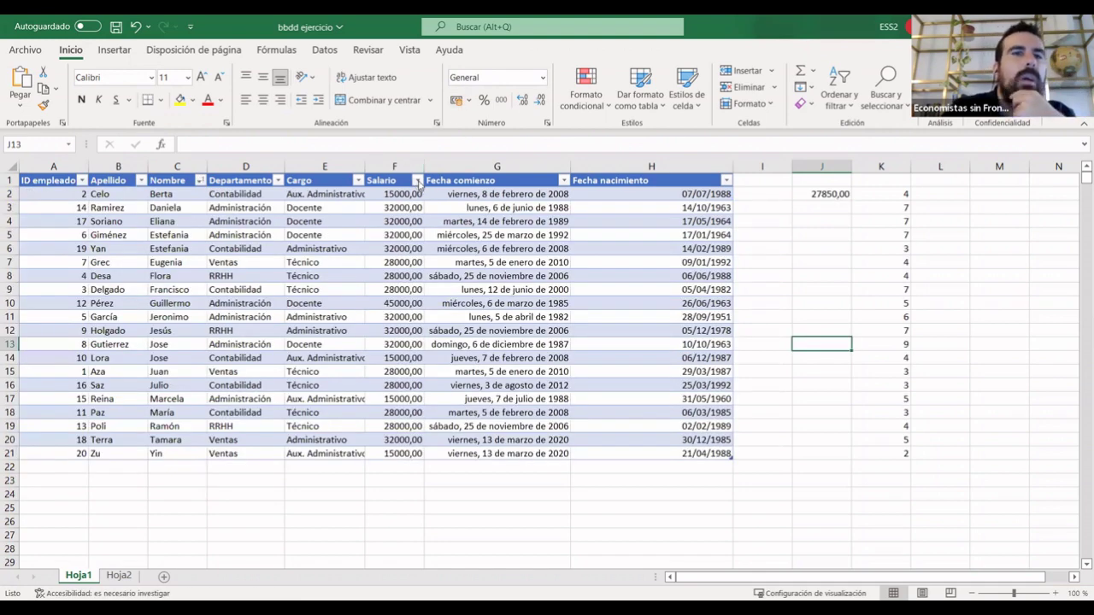
left_click(417, 181)
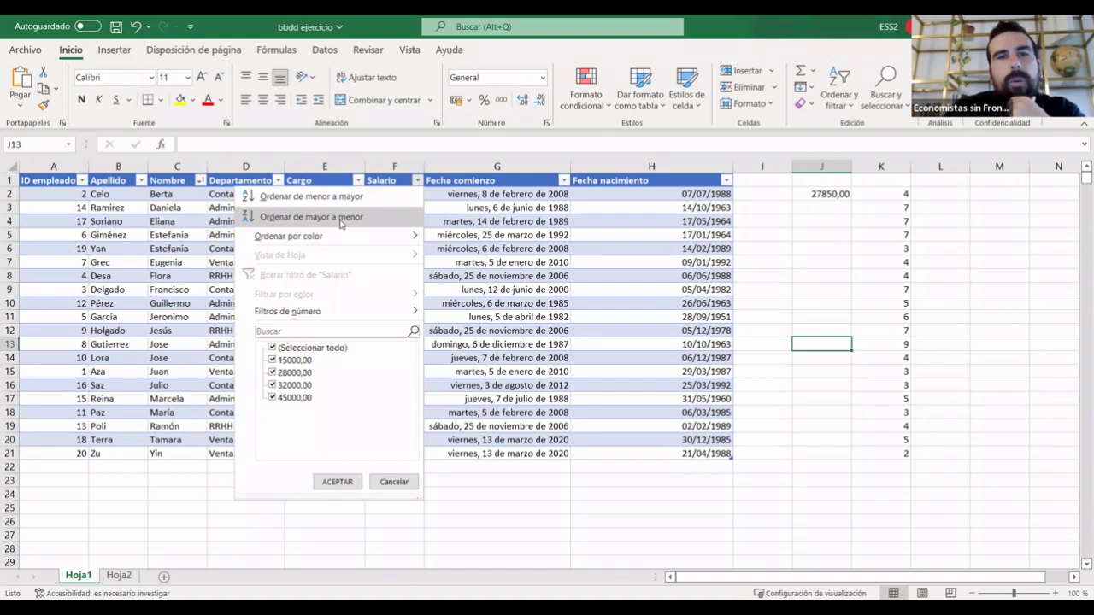
left_click(272, 348)
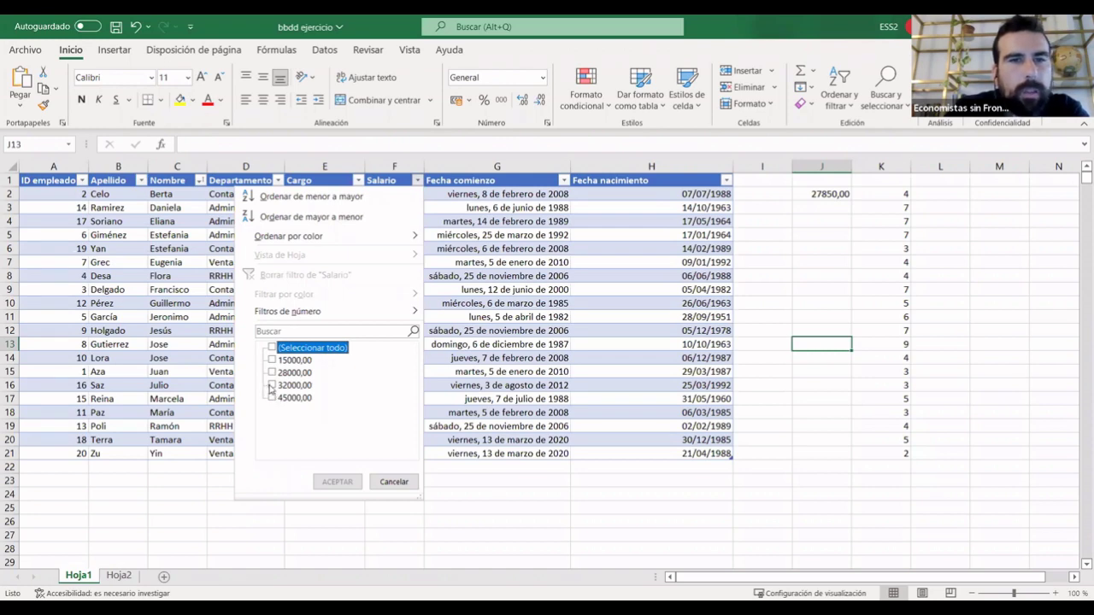
left_click(272, 386)
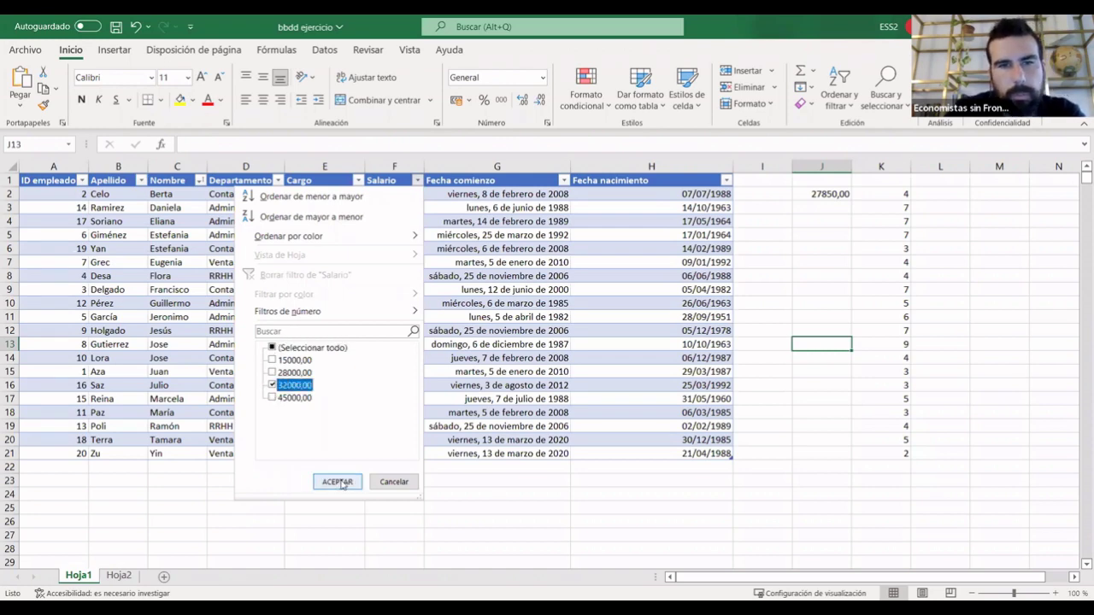
left_click(338, 482)
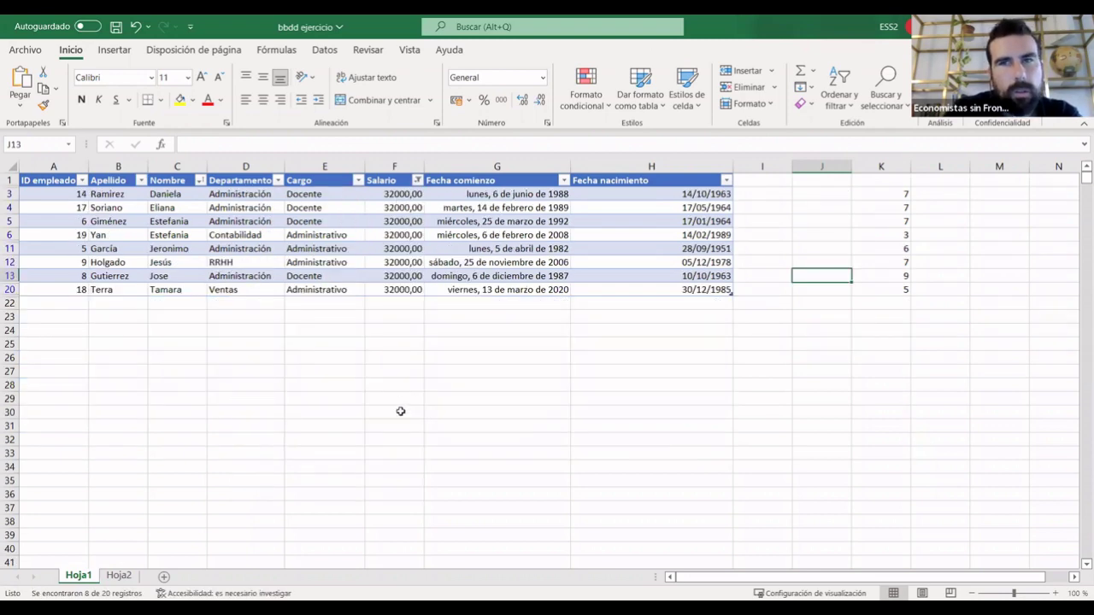
left_click(417, 181)
left_click(271, 385)
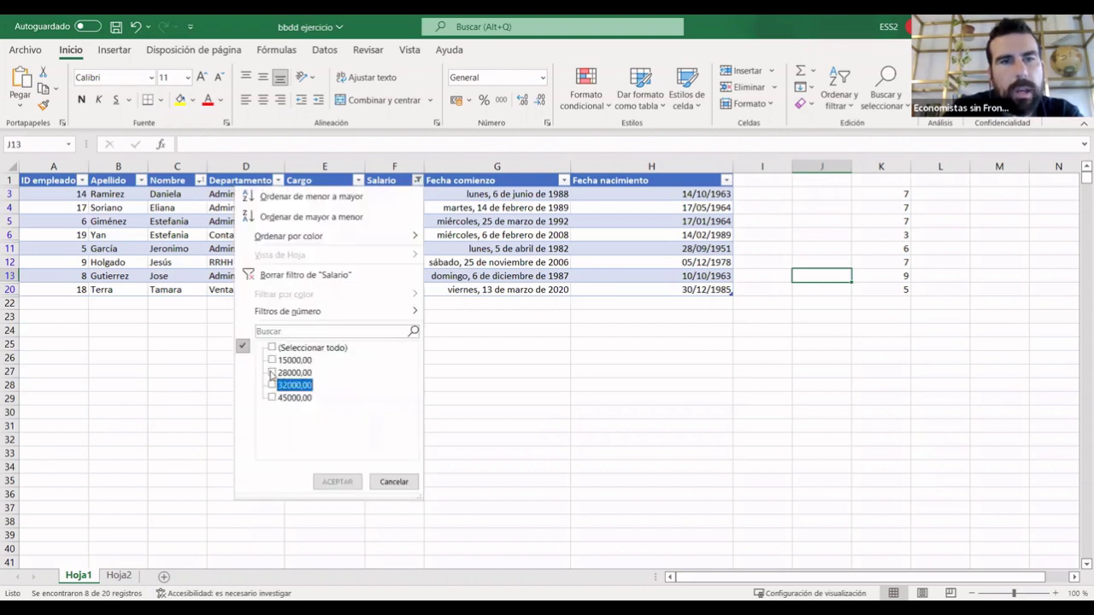
left_click(272, 372)
left_click(336, 482)
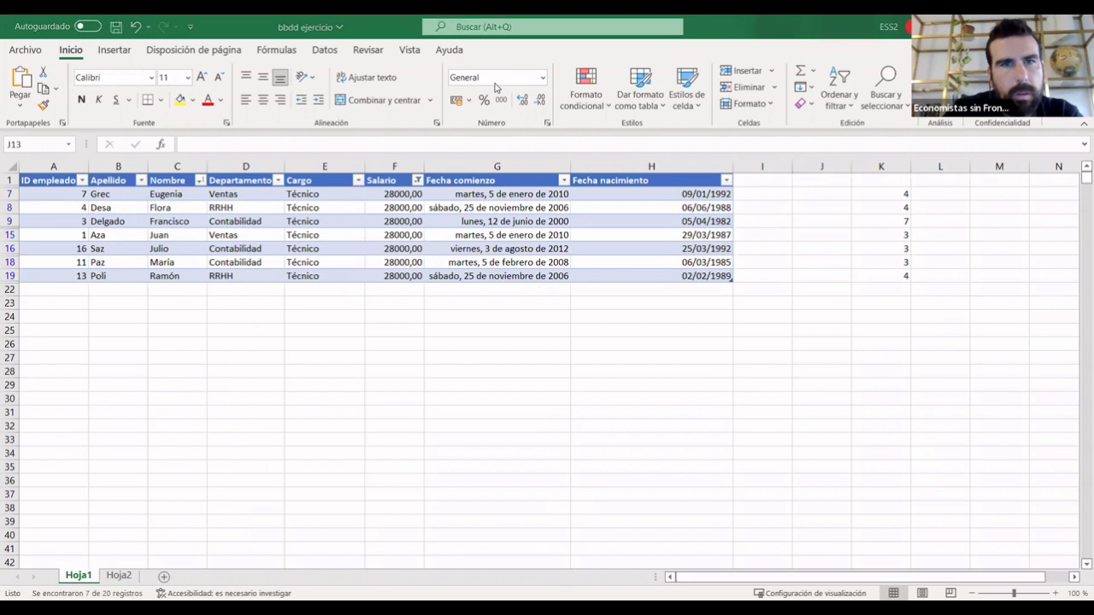
left_click(417, 179)
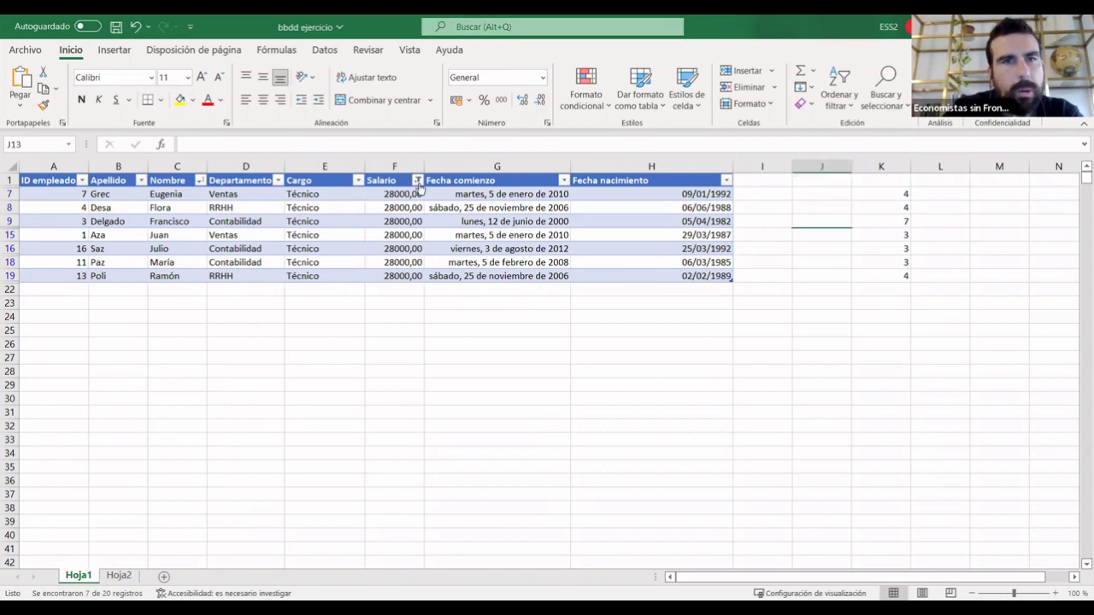
key("space")
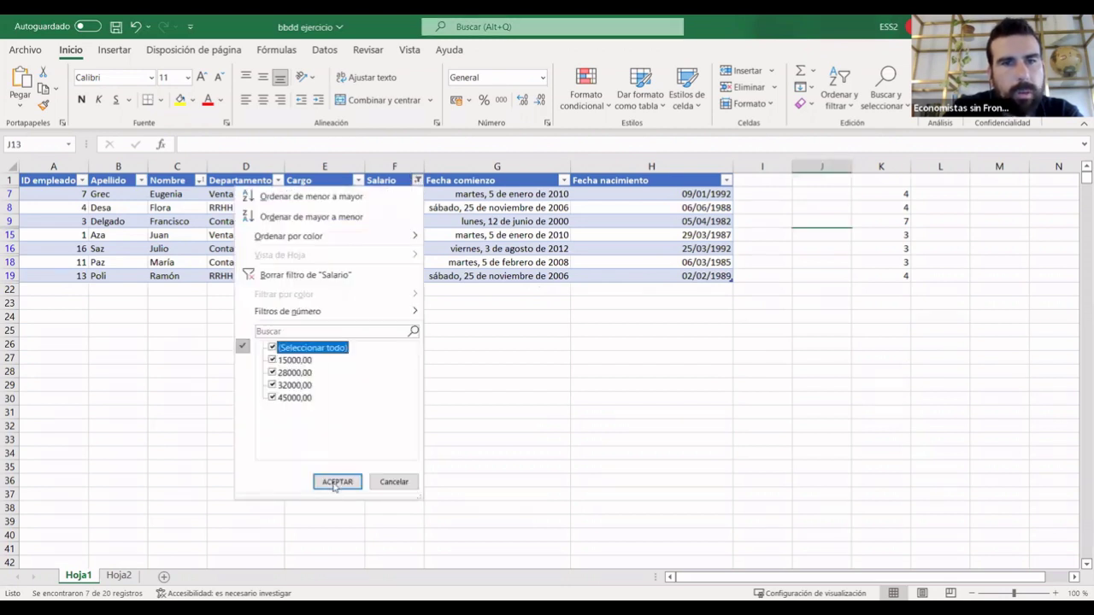
key("Return")
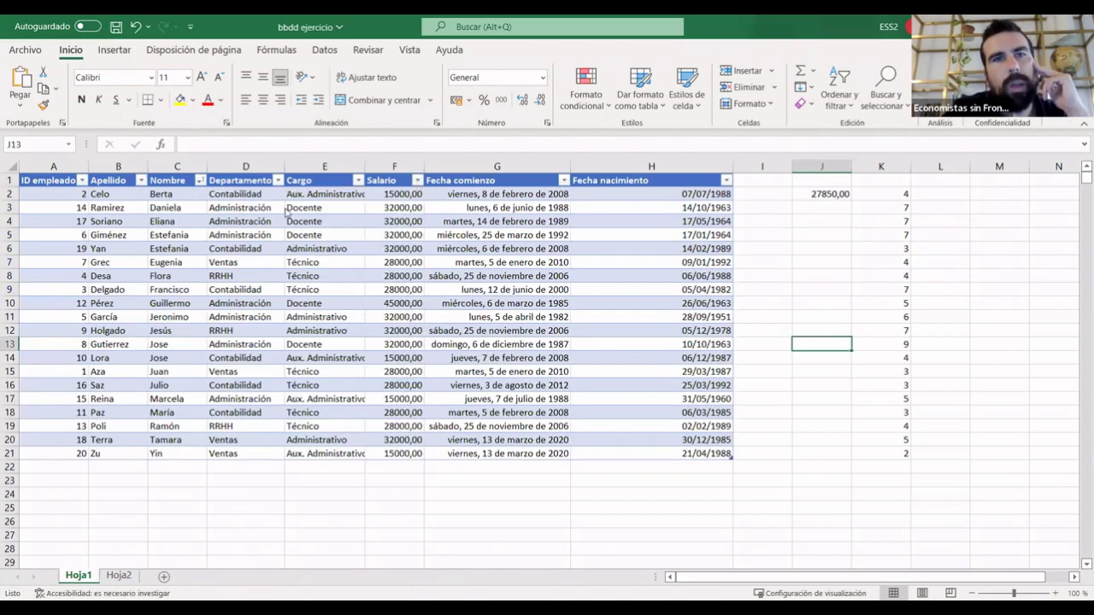
Sort the table by Salario largest to smallest, putting 45000,00 at the top.
left_click(417, 181)
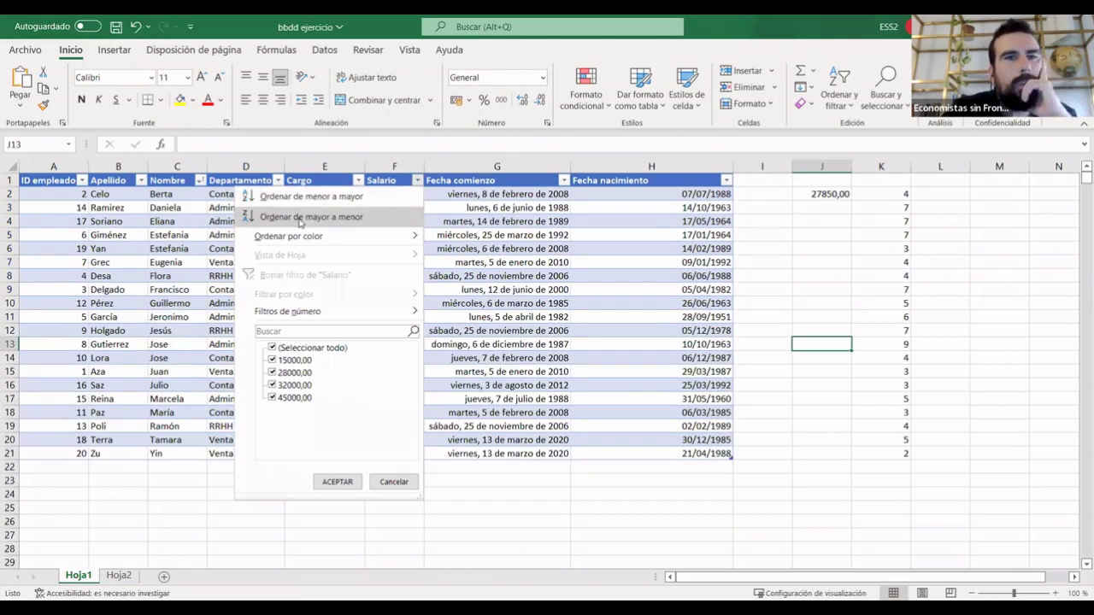
key("Return")
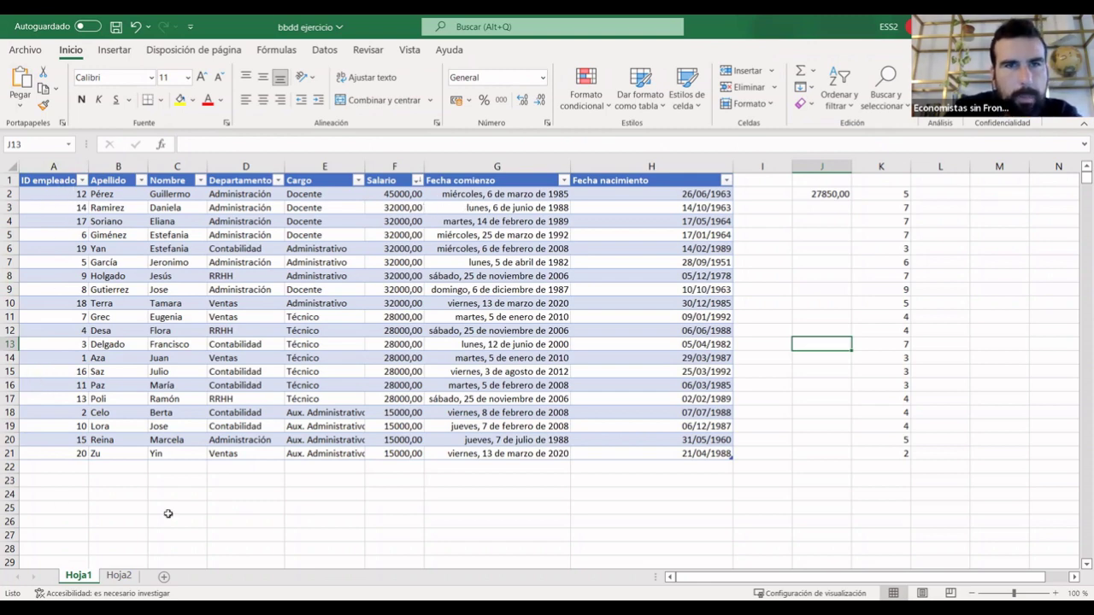
left_click(399, 193)
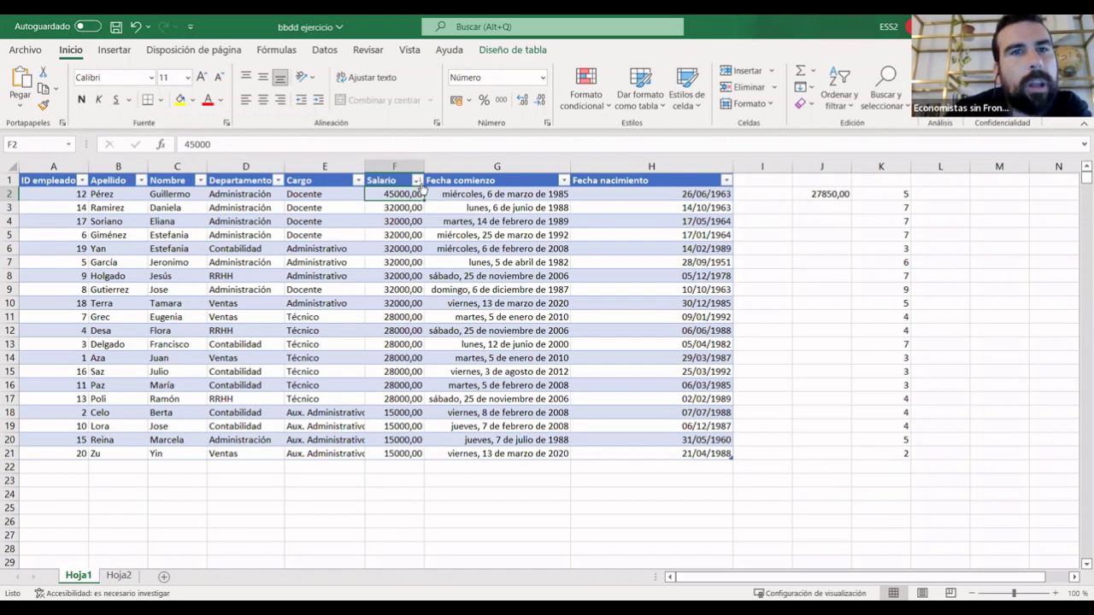
Sort by Nombre A to Z, then filter the names to show only Daniela.
left_click(200, 181)
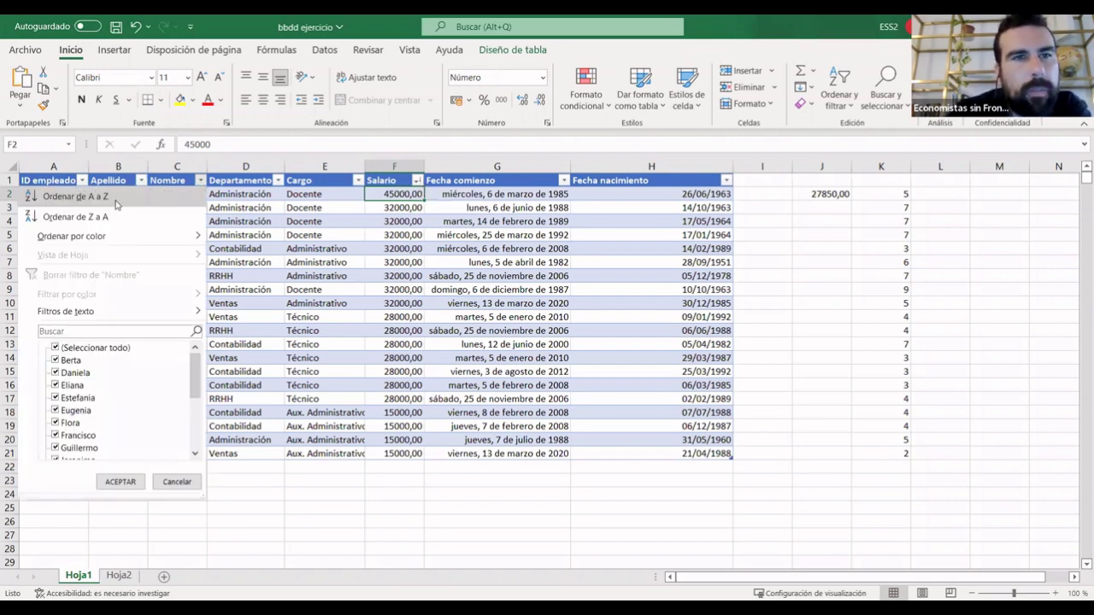
left_click(203, 196)
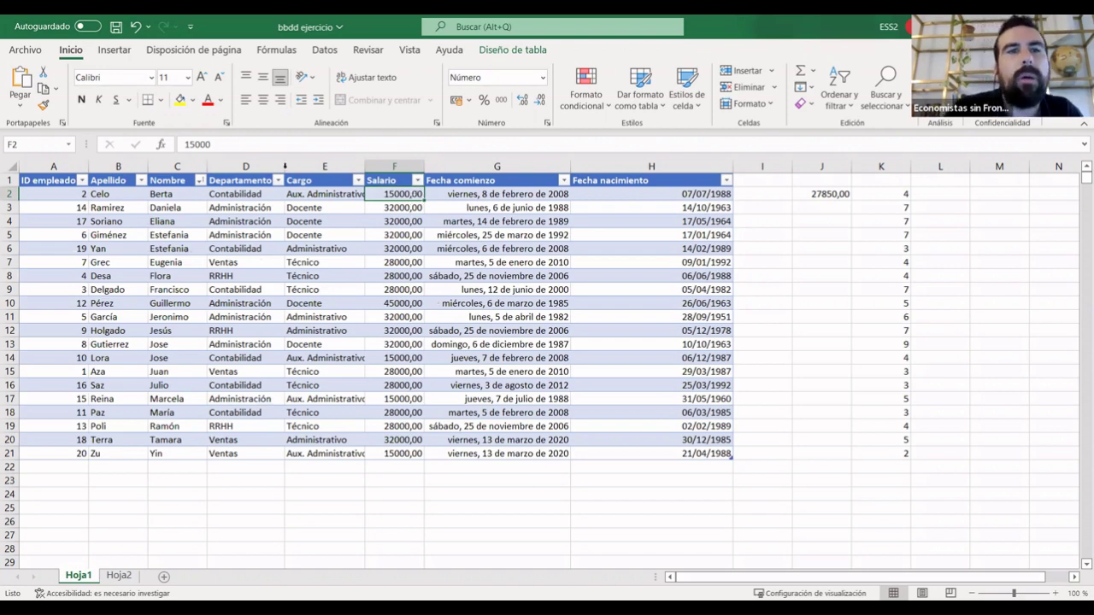
left_click(199, 181)
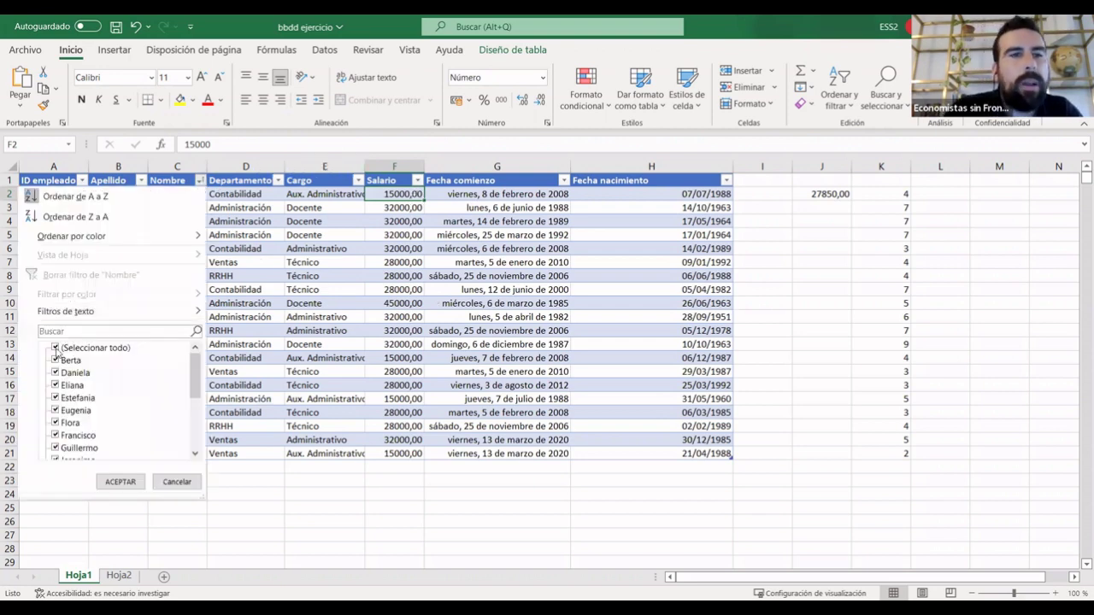
left_click(55, 348)
left_click(56, 373)
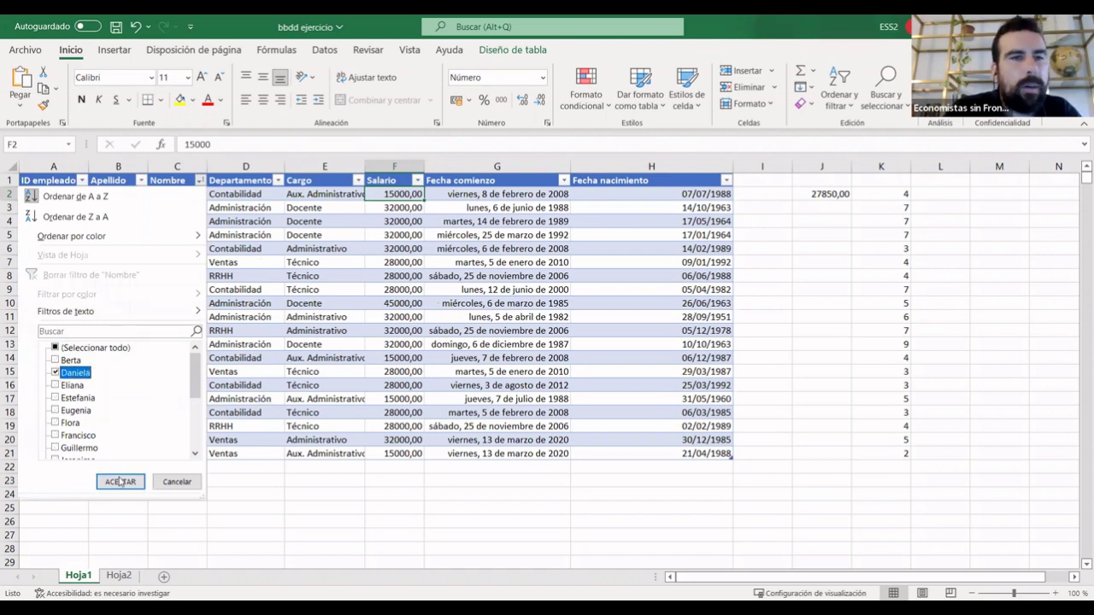
left_click(121, 481)
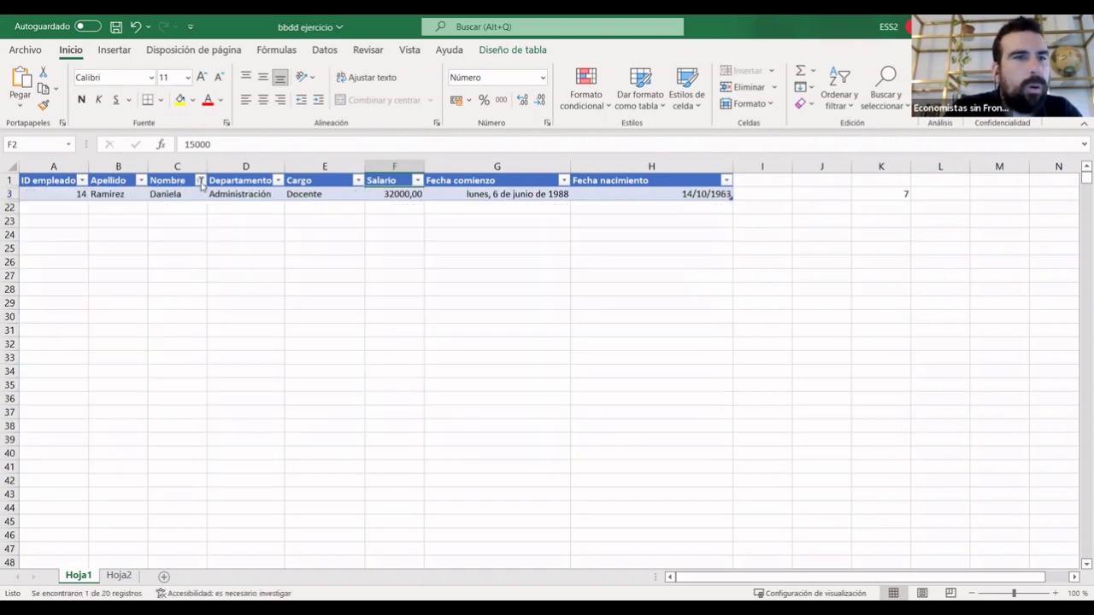
Tick every name in the Nombre filter again so all 20 employees show.
left_click(202, 180)
left_click(56, 348)
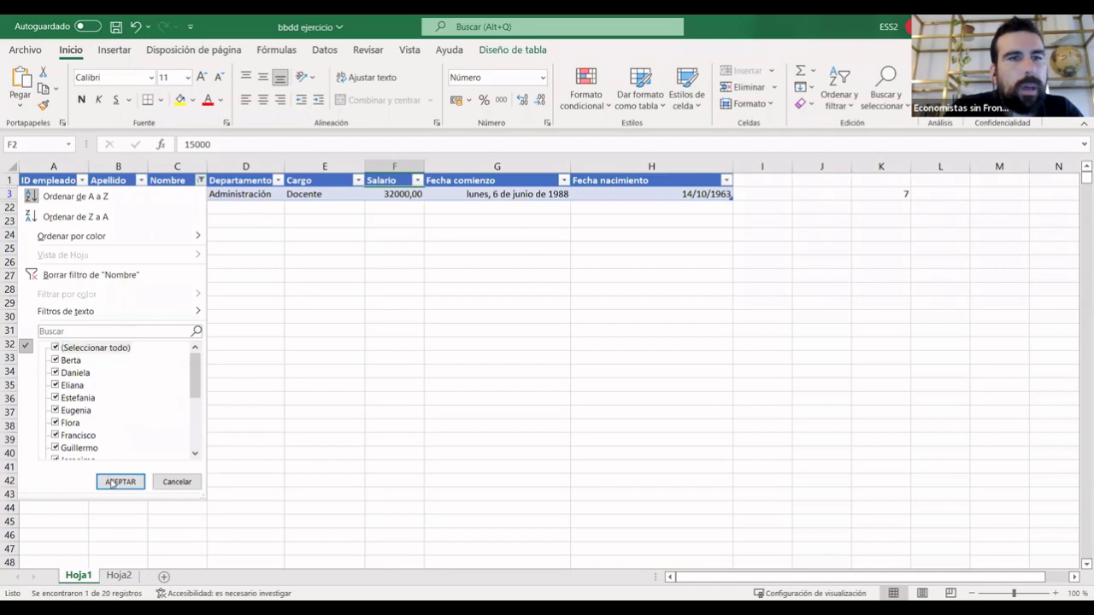
left_click(279, 181)
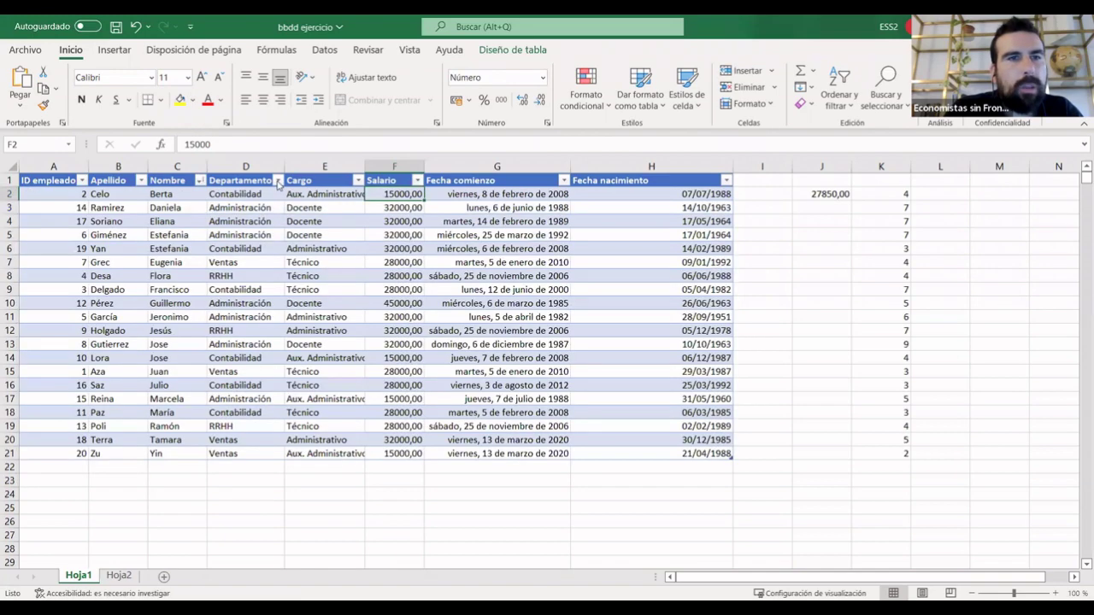
left_click(132, 347)
left_click(132, 360)
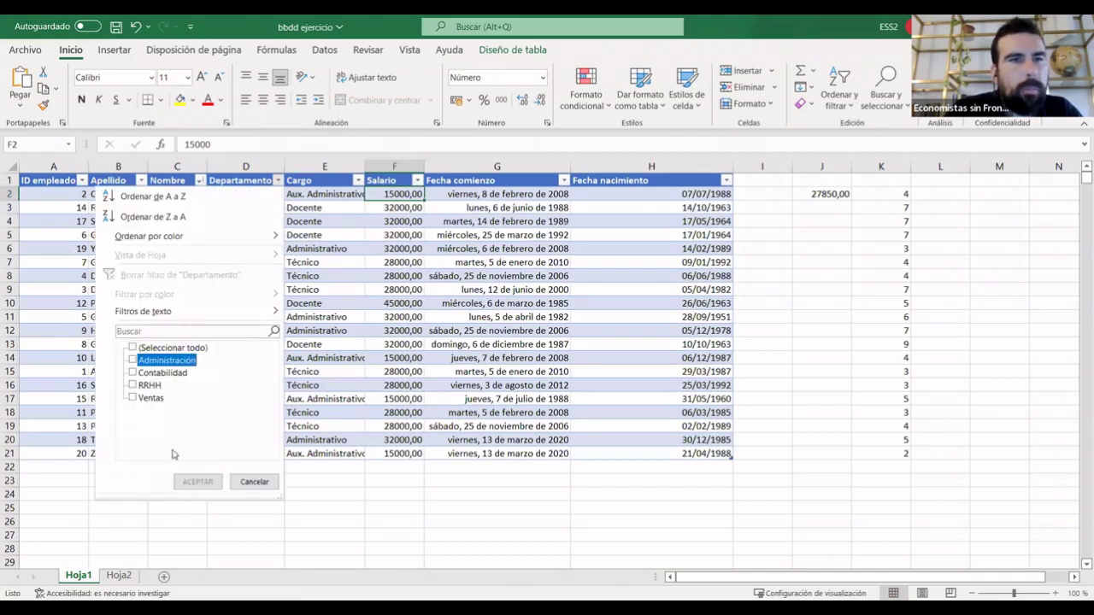
left_click(198, 481)
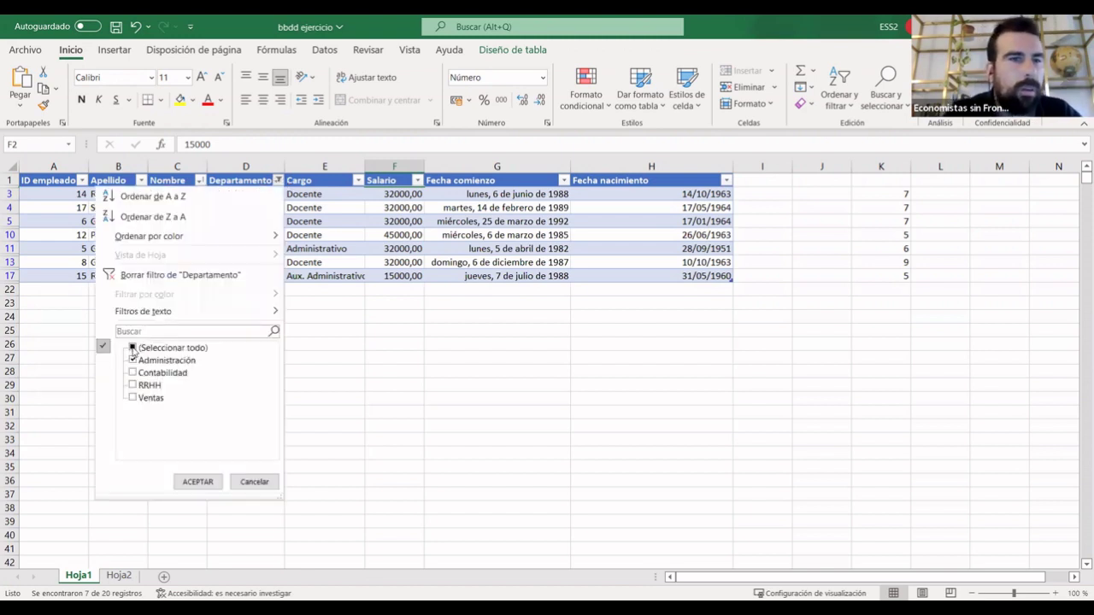
left_click(132, 348)
left_click(198, 482)
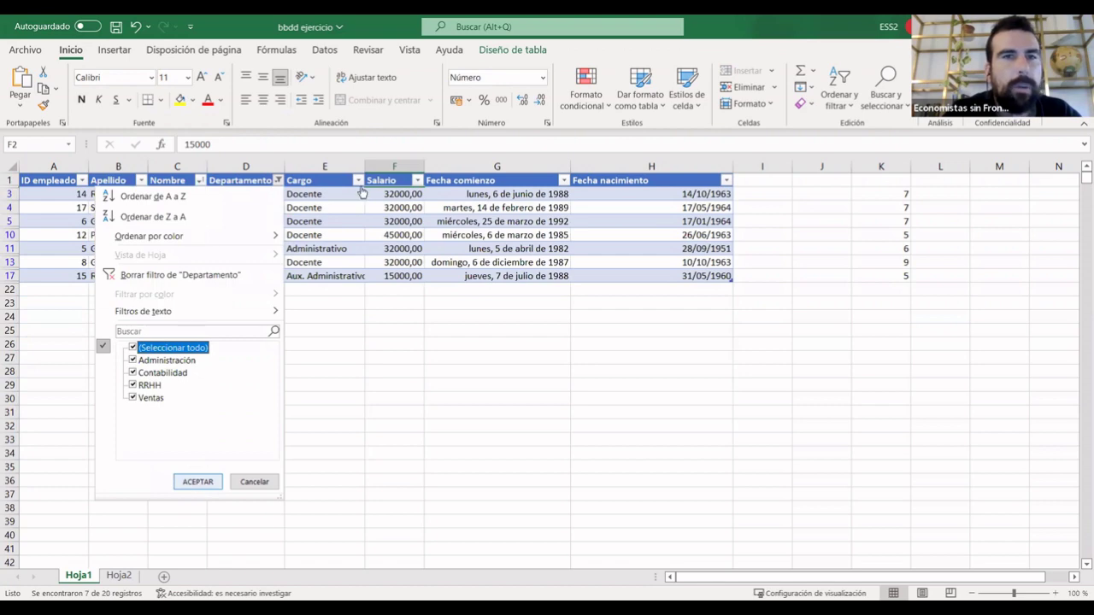
left_click(358, 180)
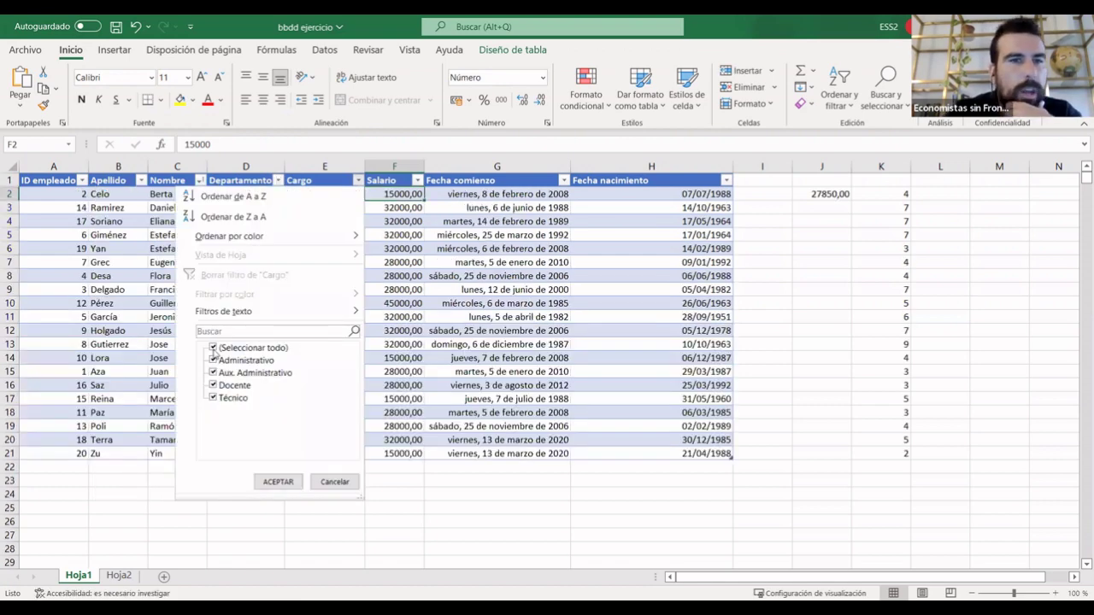
Filter the Cargo column to show only the Aux. Administrativo employees.
left_click(213, 348)
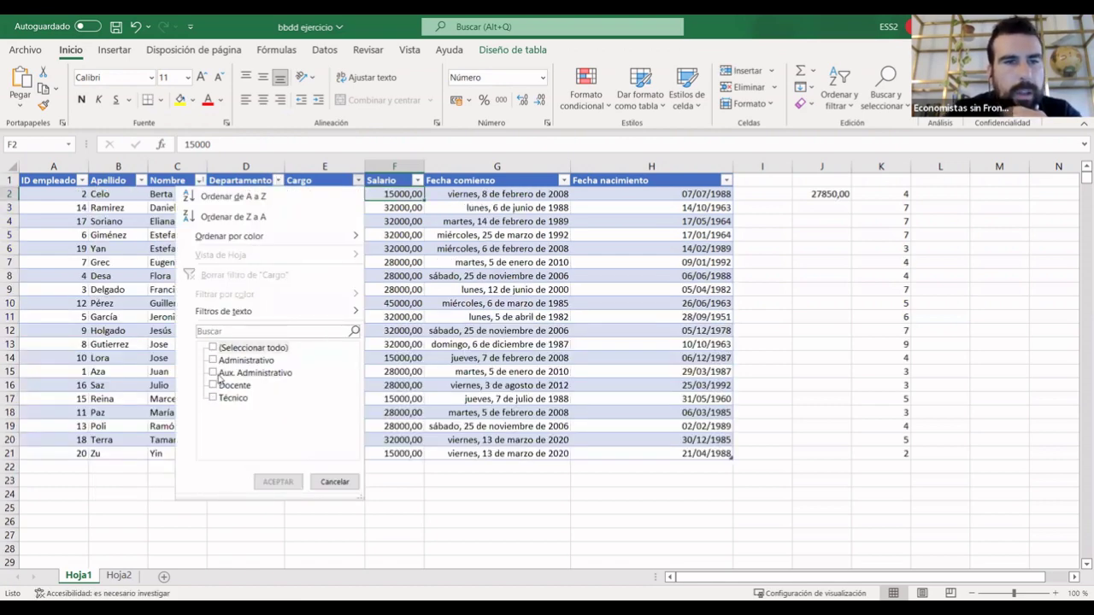
left_click(214, 373)
left_click(266, 481)
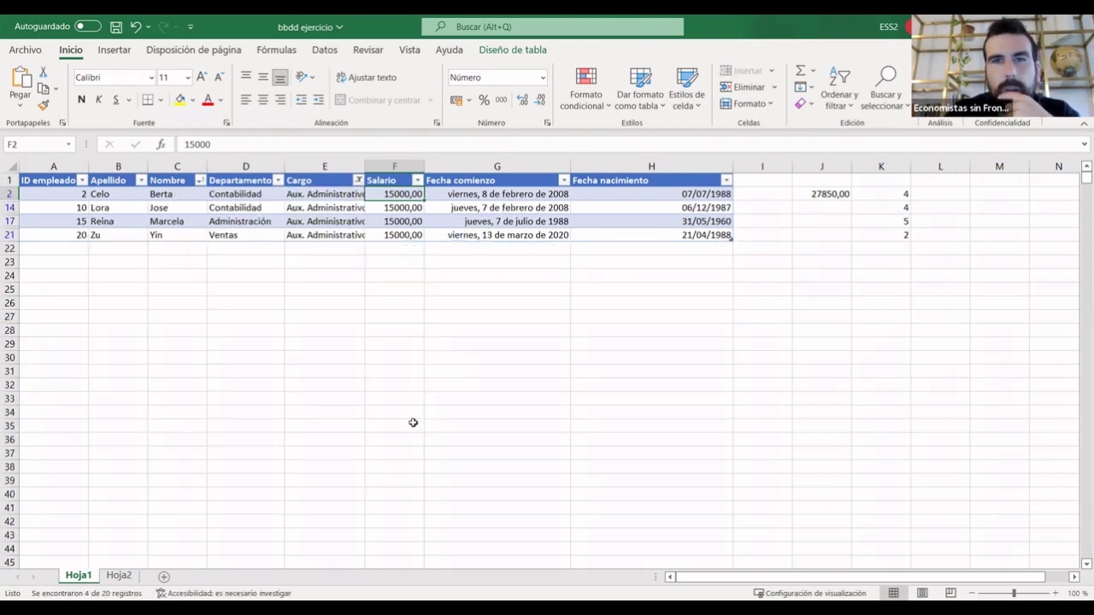
left_click(413, 420)
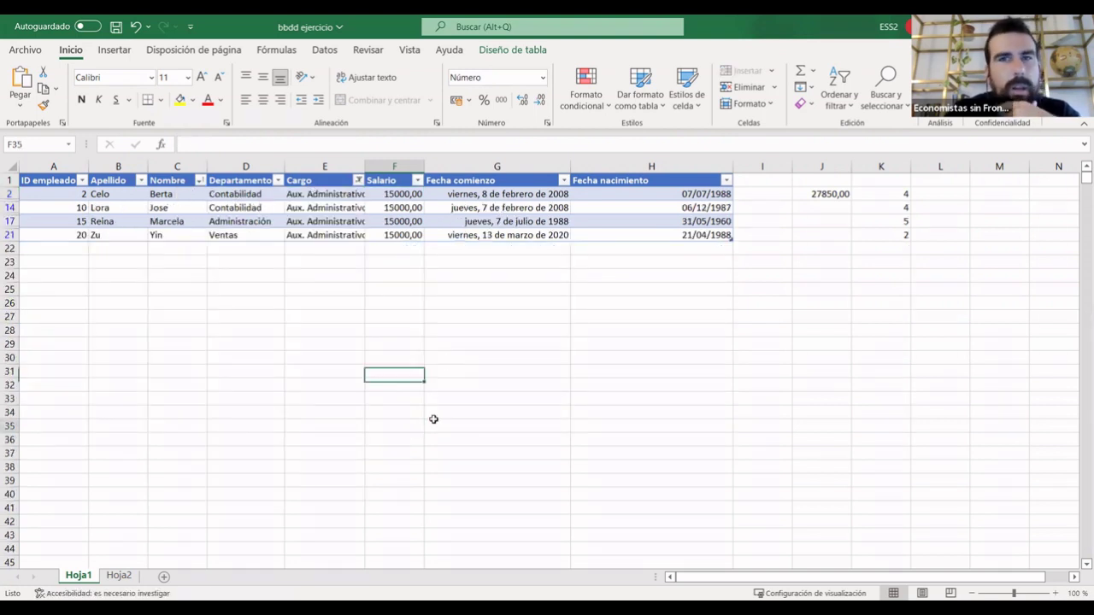
Reselect every Cargo value in the filter so all 20 employees show again.
left_click(359, 181)
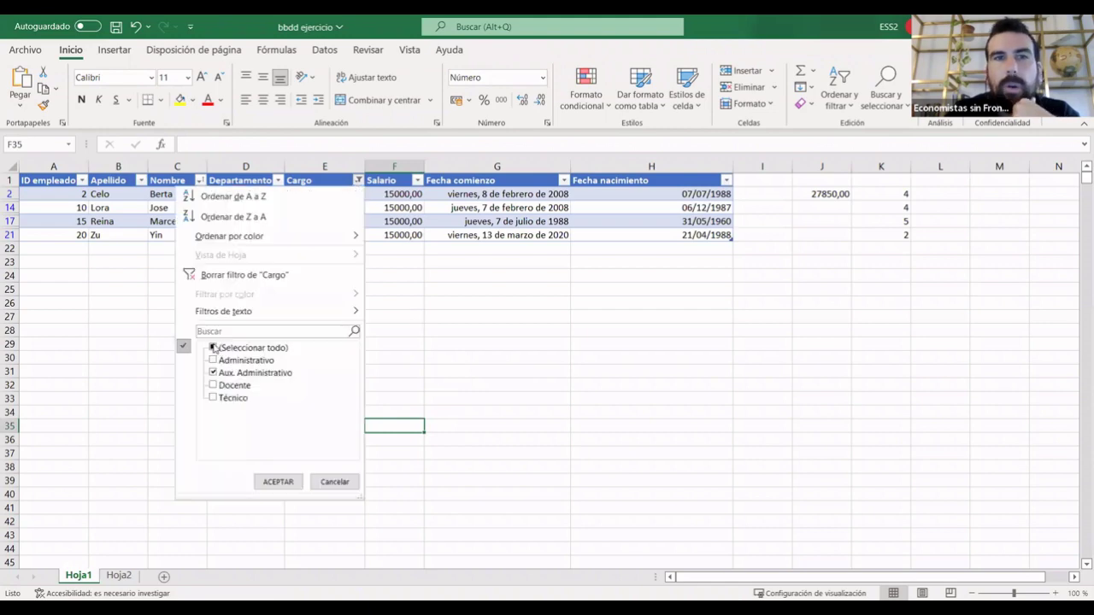
left_click(214, 347)
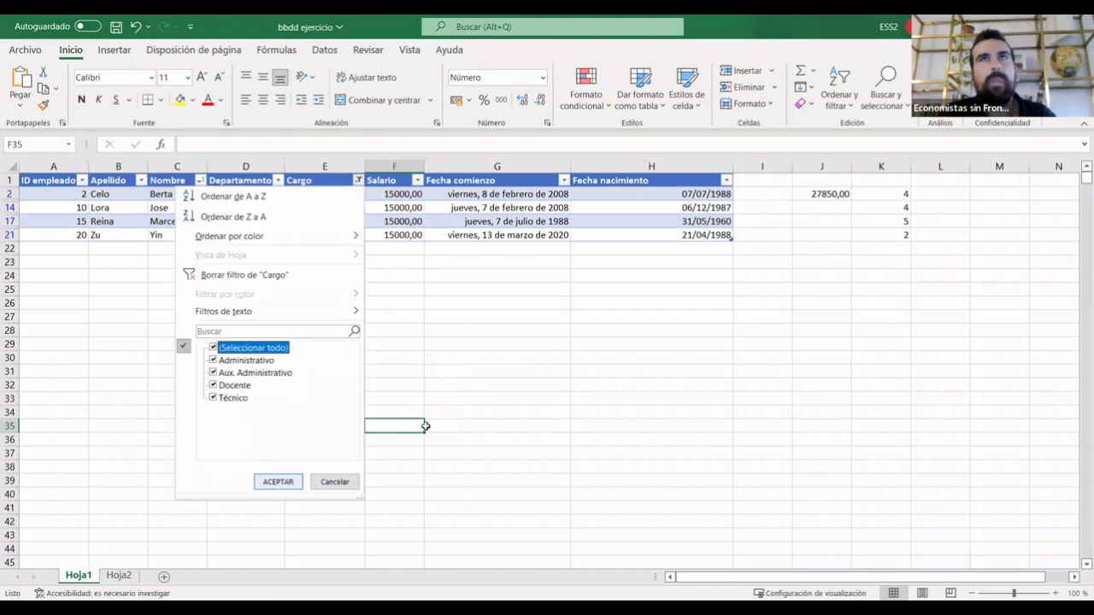
key("Return")
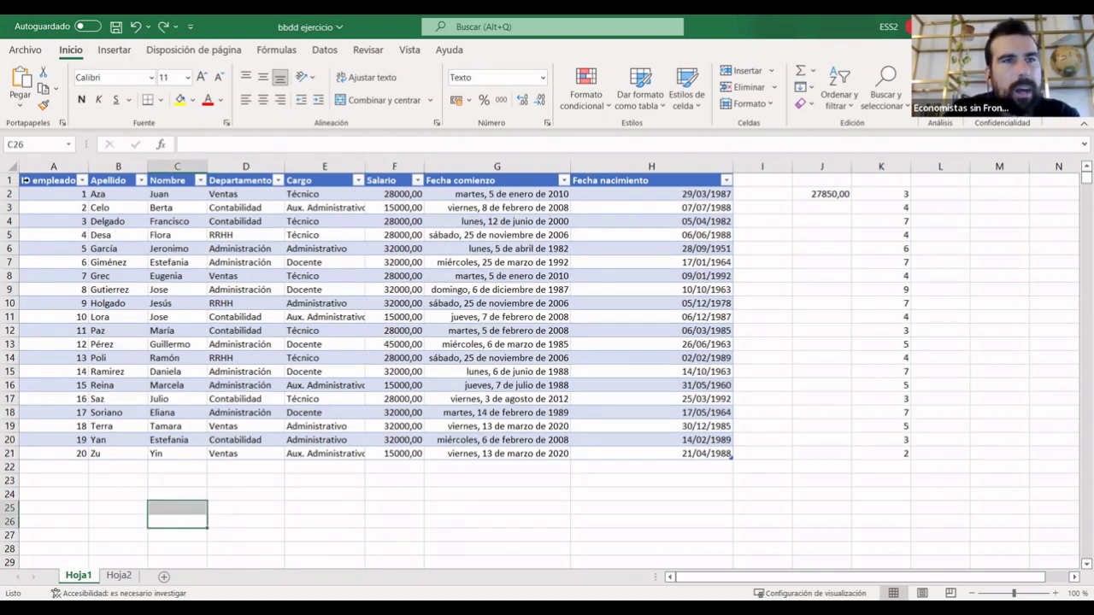
Copy the employee table A1:H21 and insert a new blank sheet, Hoja3.
left_click(26, 180)
left_click(57, 318, "shift")
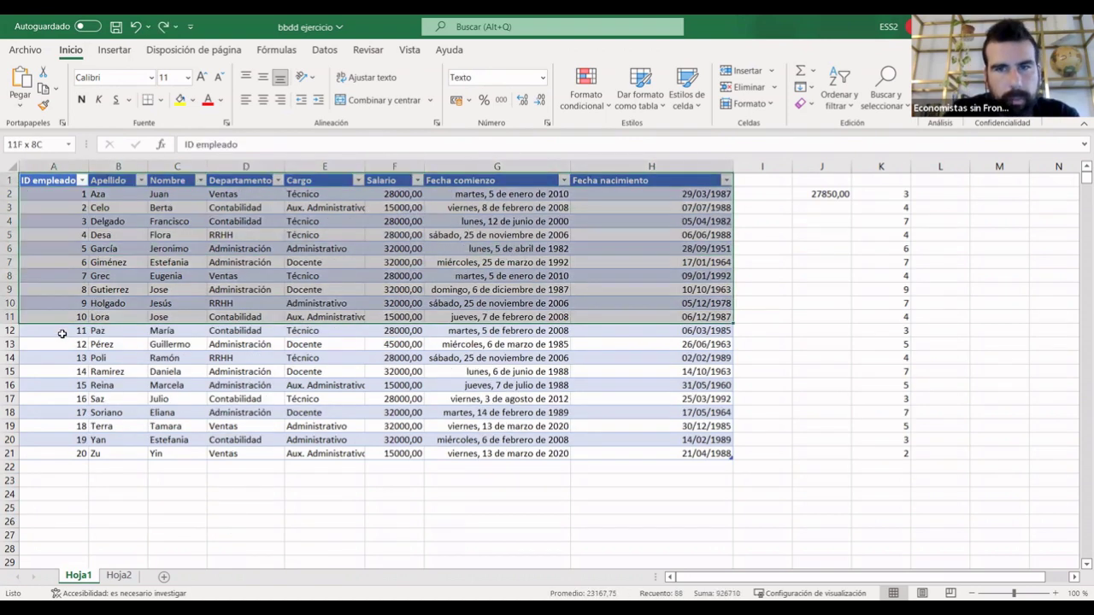
left_click_drag(62, 333, 79, 443)
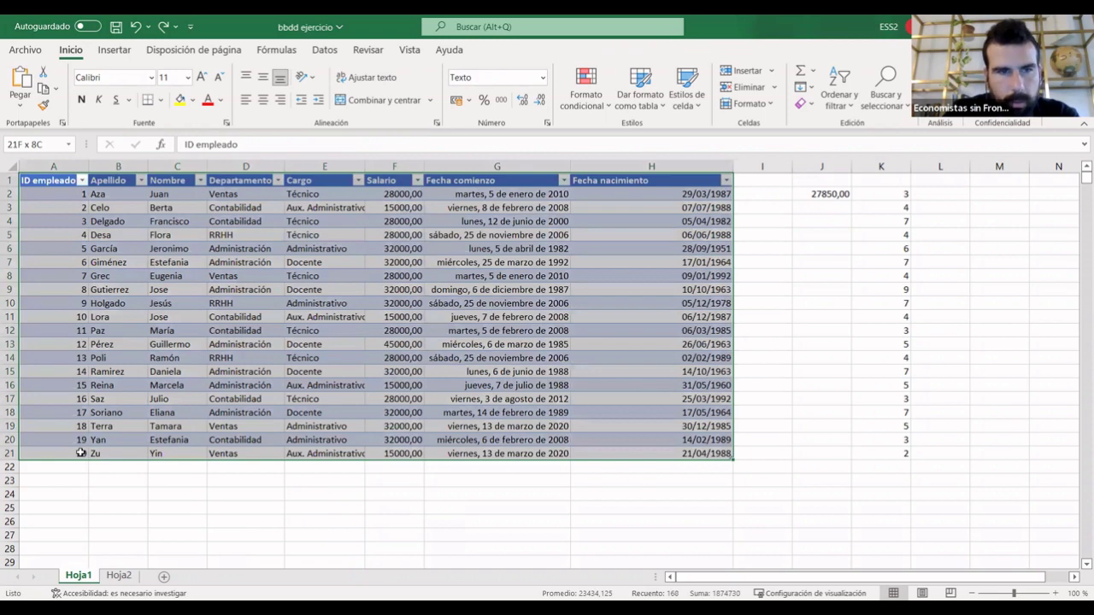
left_click_drag(81, 453, 88, 446)
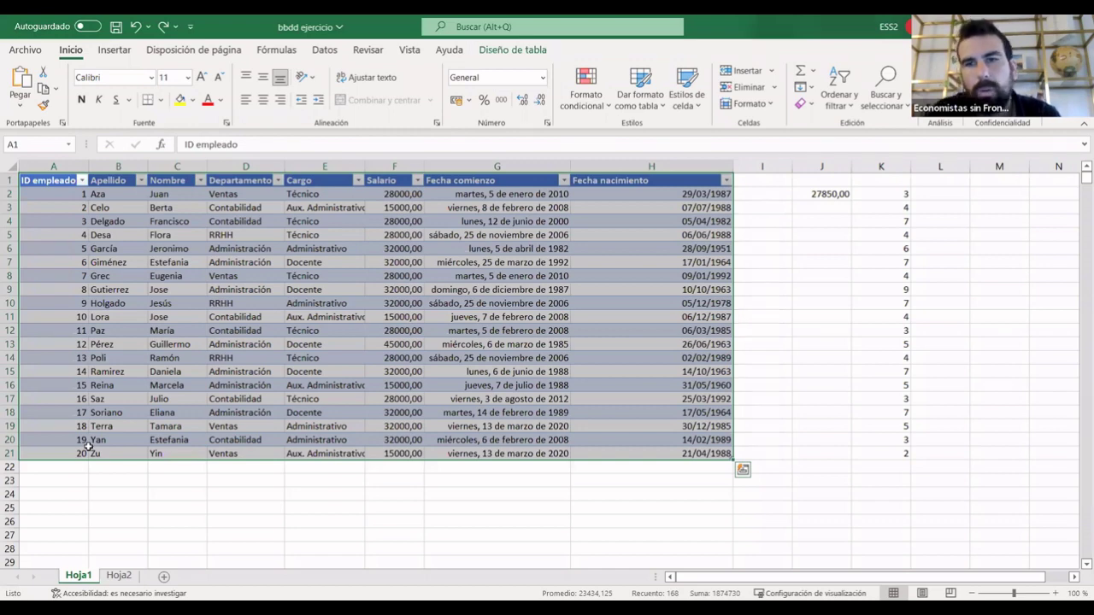
key("ctrl+c")
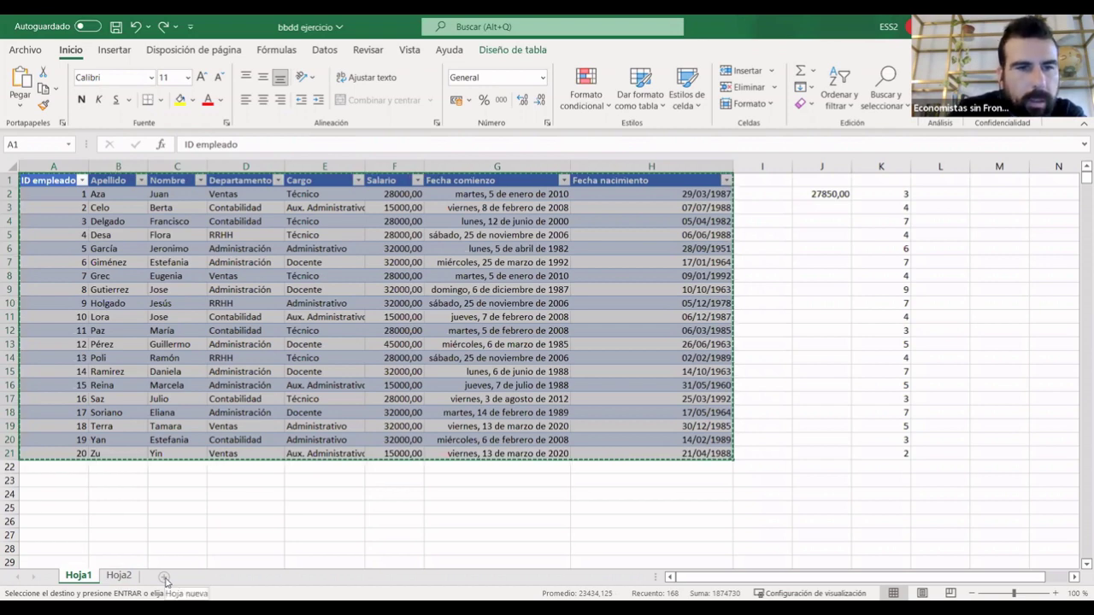
left_click(165, 579)
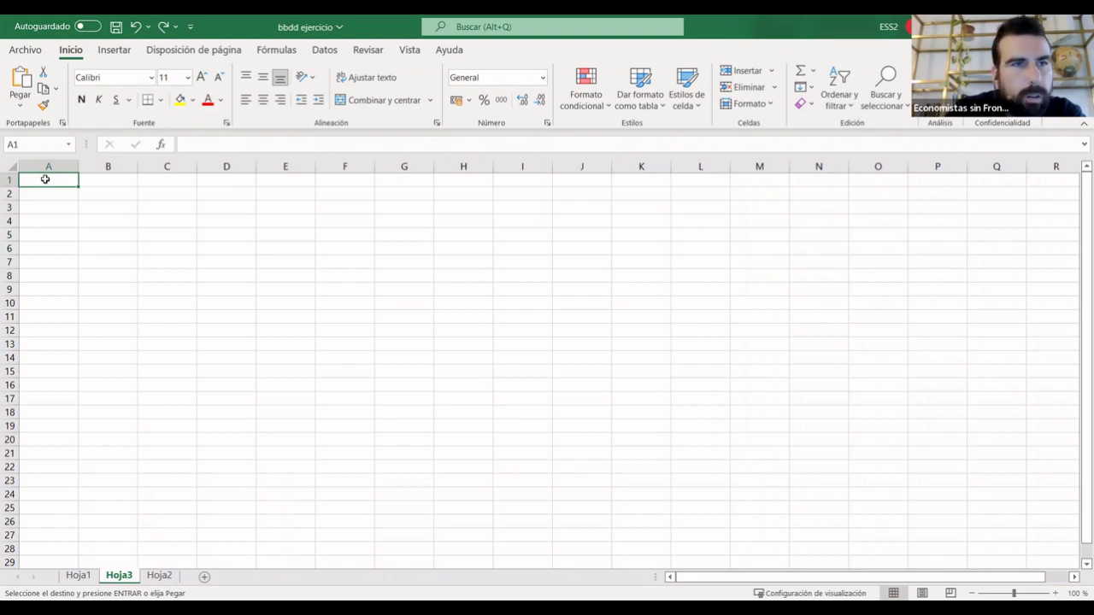
Paste the table into Hoja3 cell A1 as values only, then return to Hoja1.
right_click(46, 180)
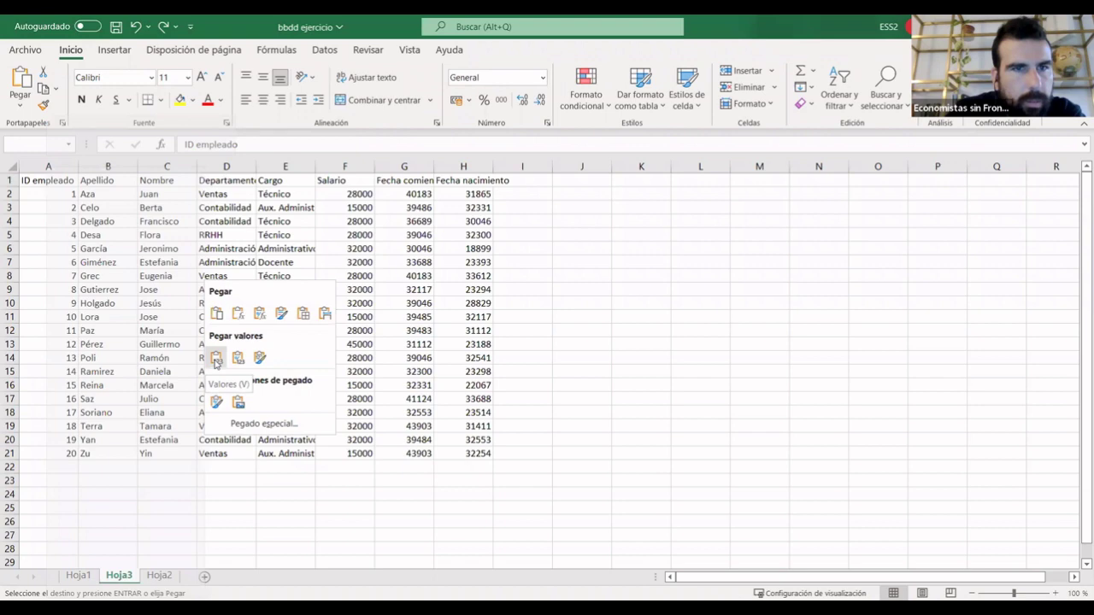
left_click(347, 497)
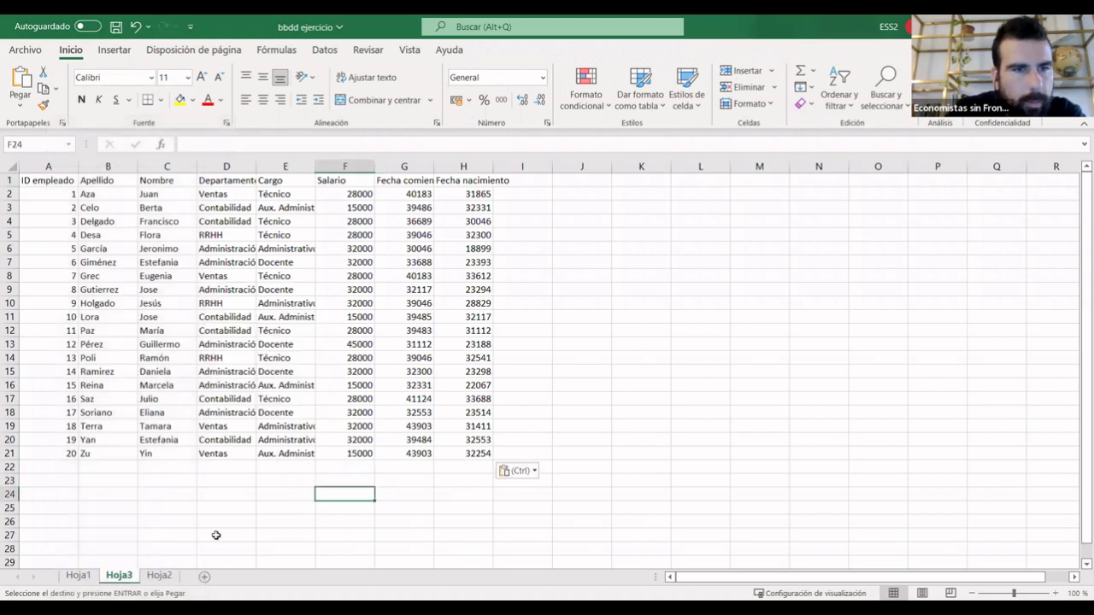
left_click(75, 578)
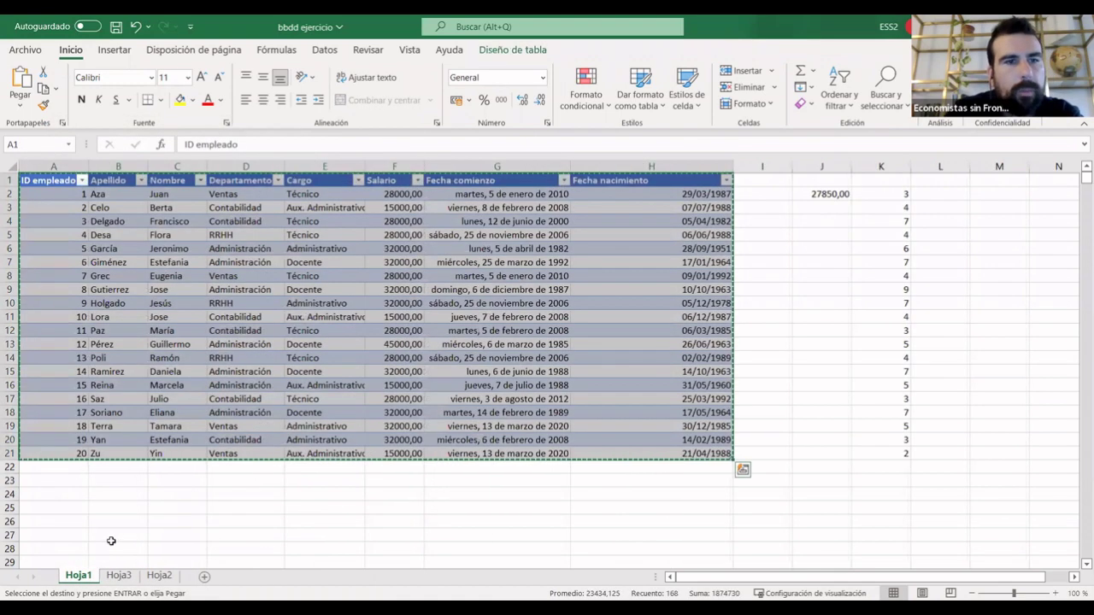
Click away from the table to clear the selection on Hoja1.
left_click(115, 534)
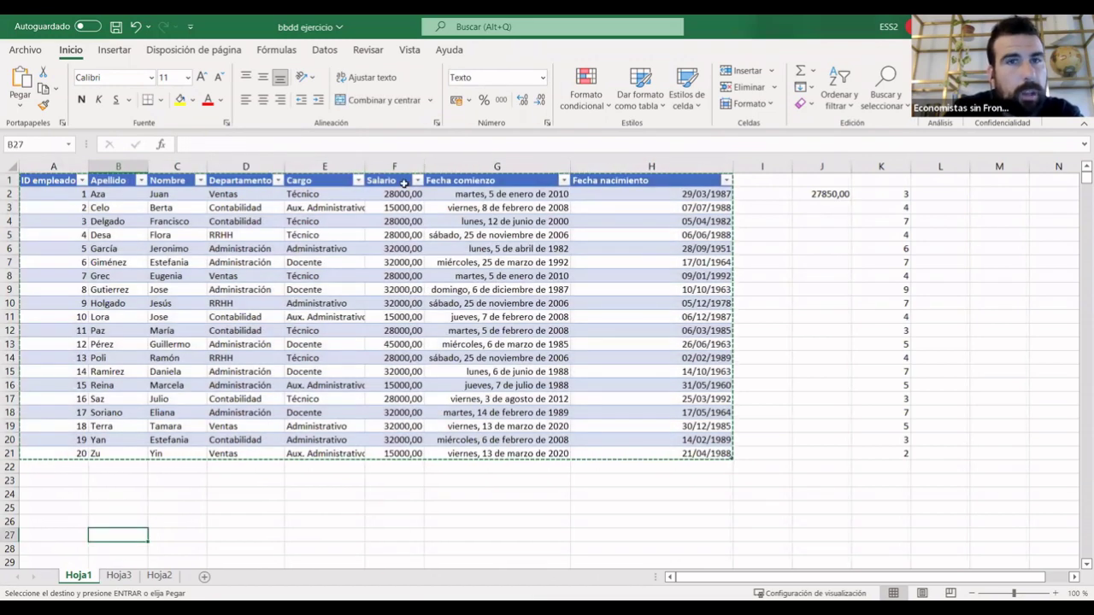
left_click(556, 518)
key("Up")
key("Up")
key("Up")
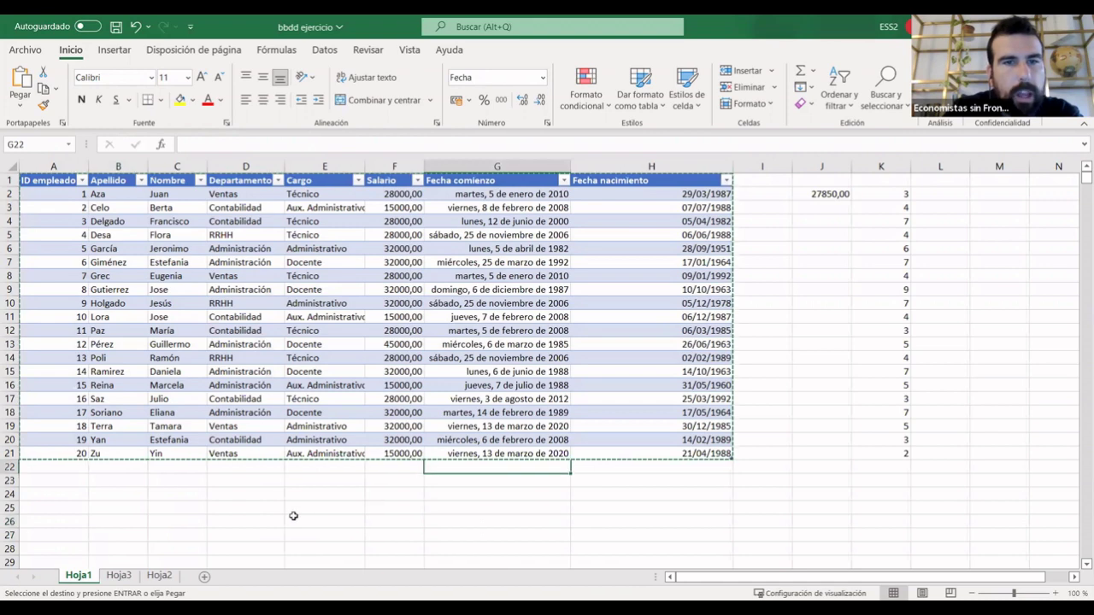
key("Left")
key("Left")
double_click(237, 518)
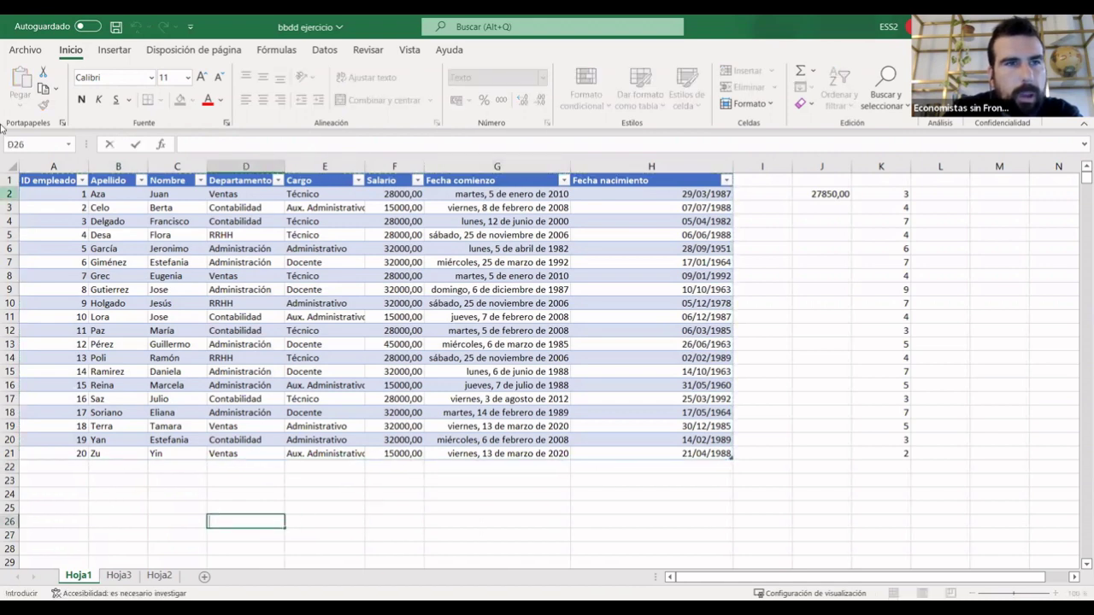
Copy A1:H21 from the right-click menu and insert another new sheet, Hoja4.
left_click_drag(52, 289, 52, 262)
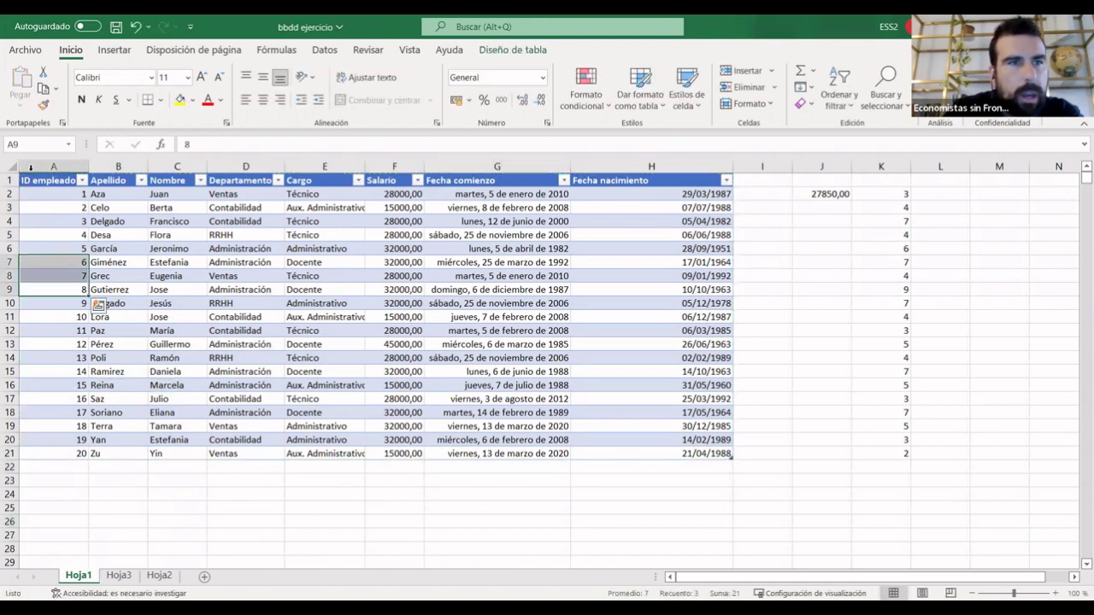
mouse_move(25, 181)
left_mouse_down()
mouse_move(70, 437)
mouse_move(59, 446)
left_mouse_up()
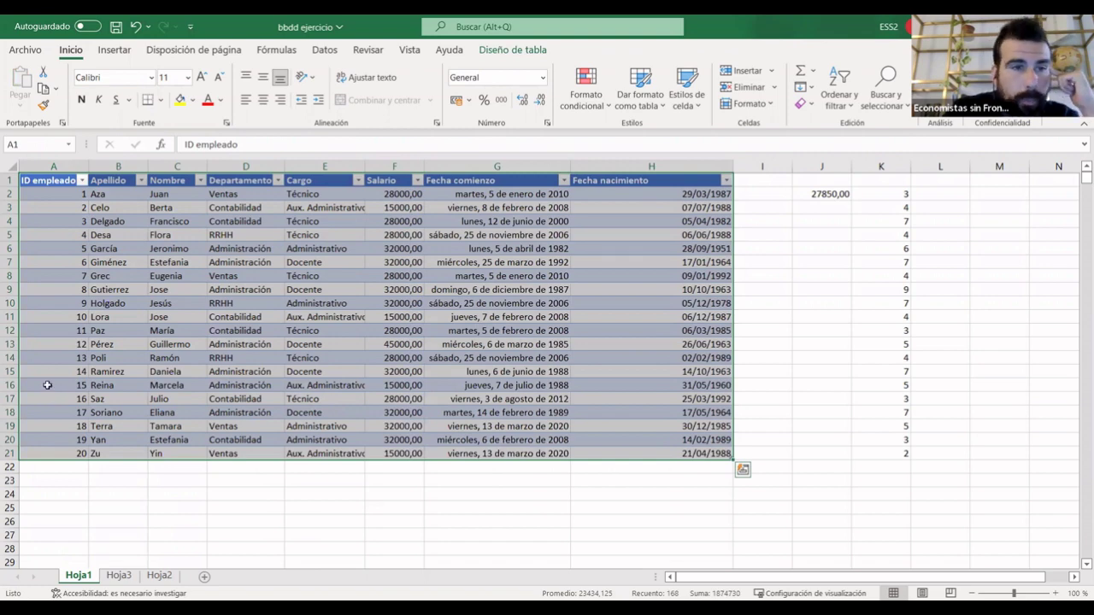
right_click(68, 335)
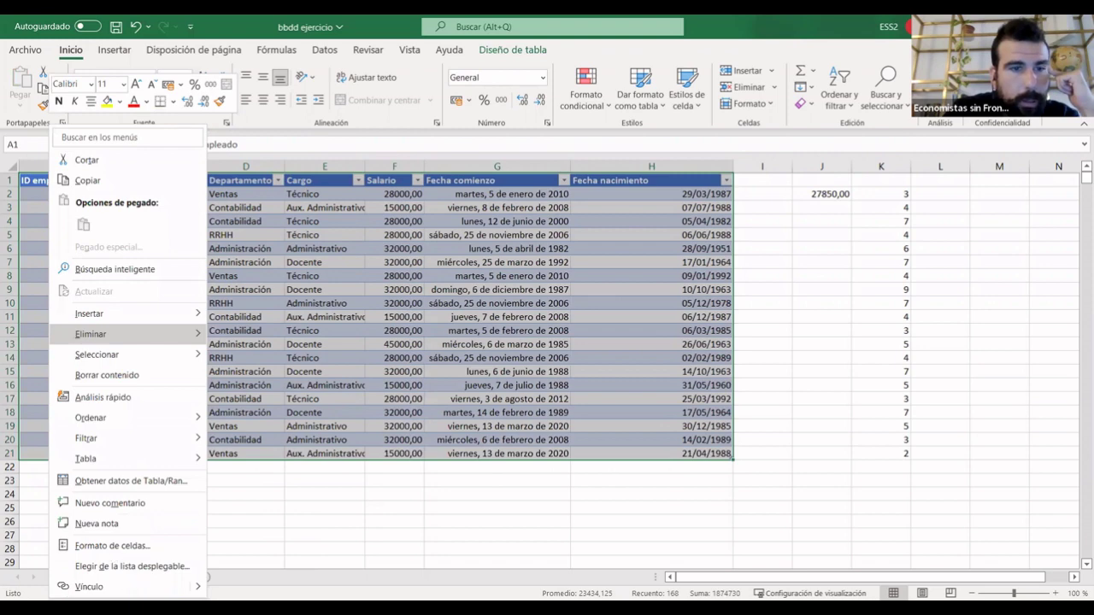
left_click(87, 180)
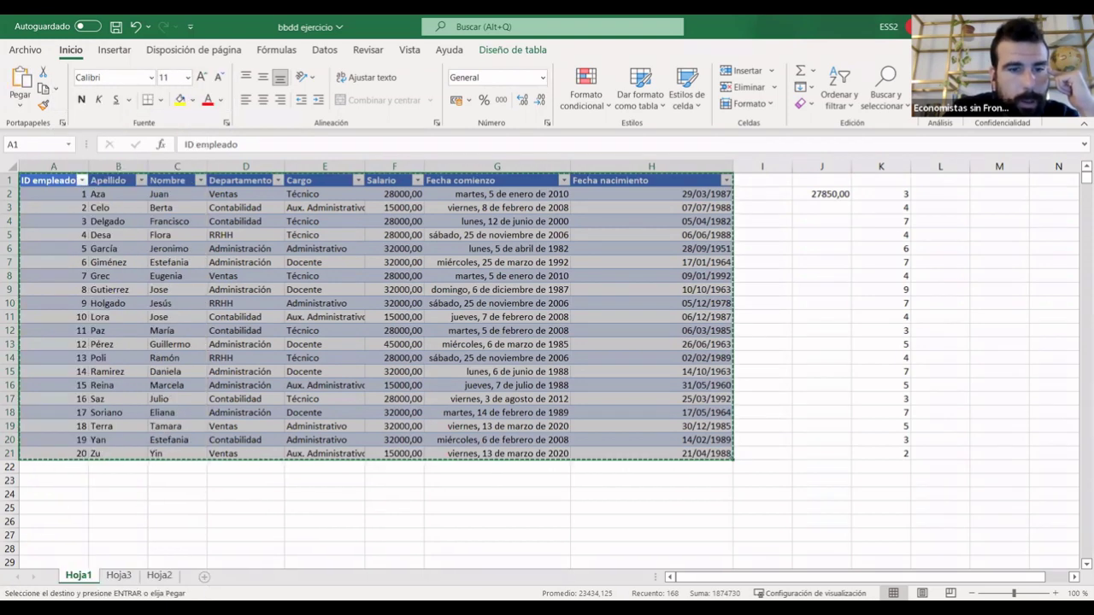
left_click(203, 576)
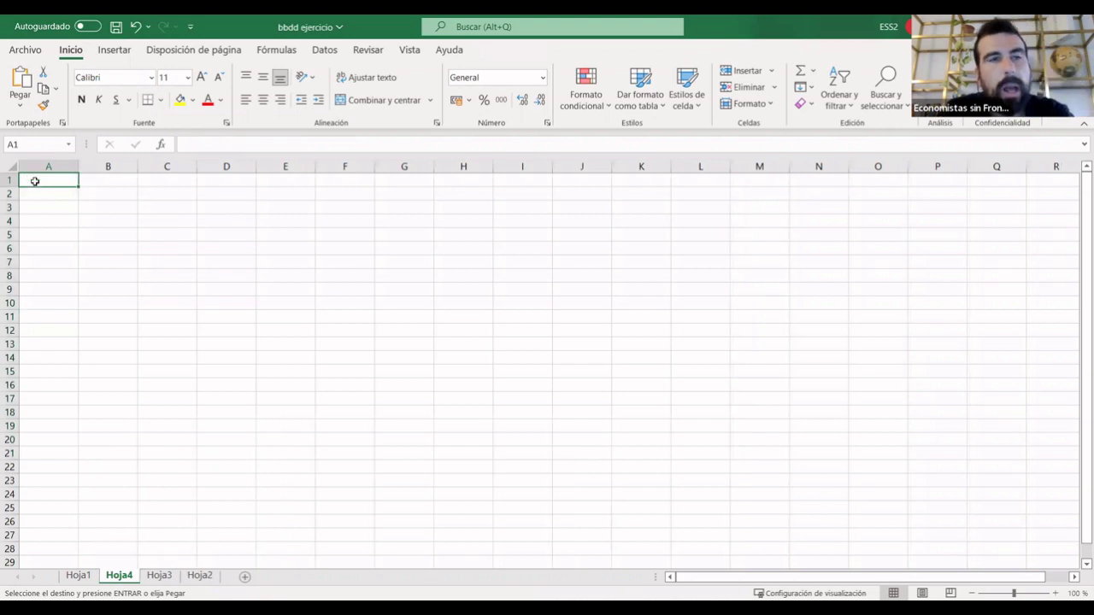
Paste the copied table into Hoja4 cell A1 with the Valores (V) paste option.
right_click(35, 181)
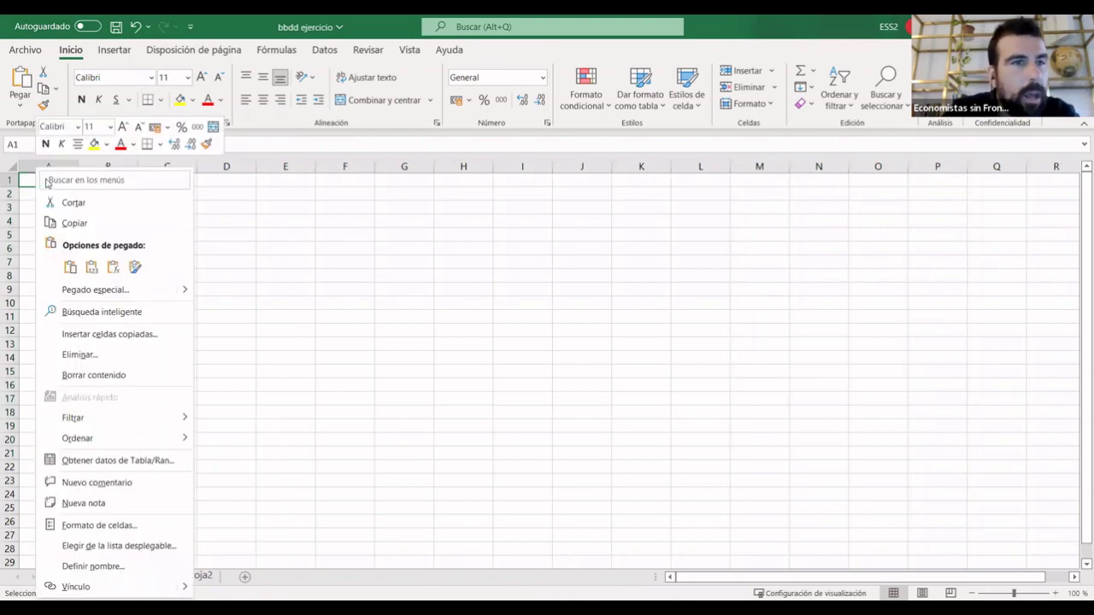
left_click(90, 268)
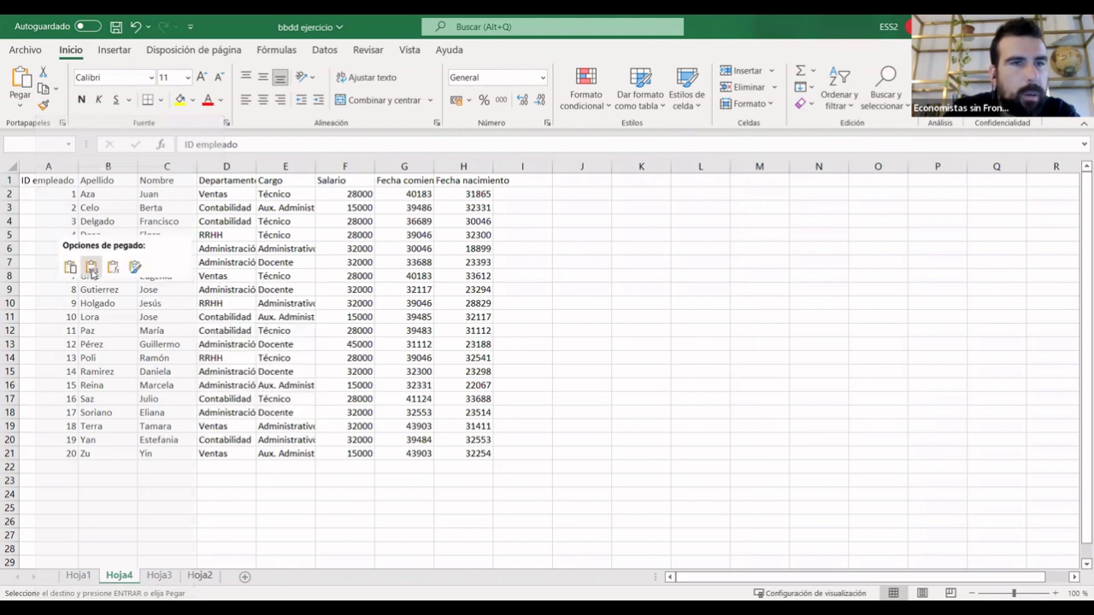
left_click(92, 267)
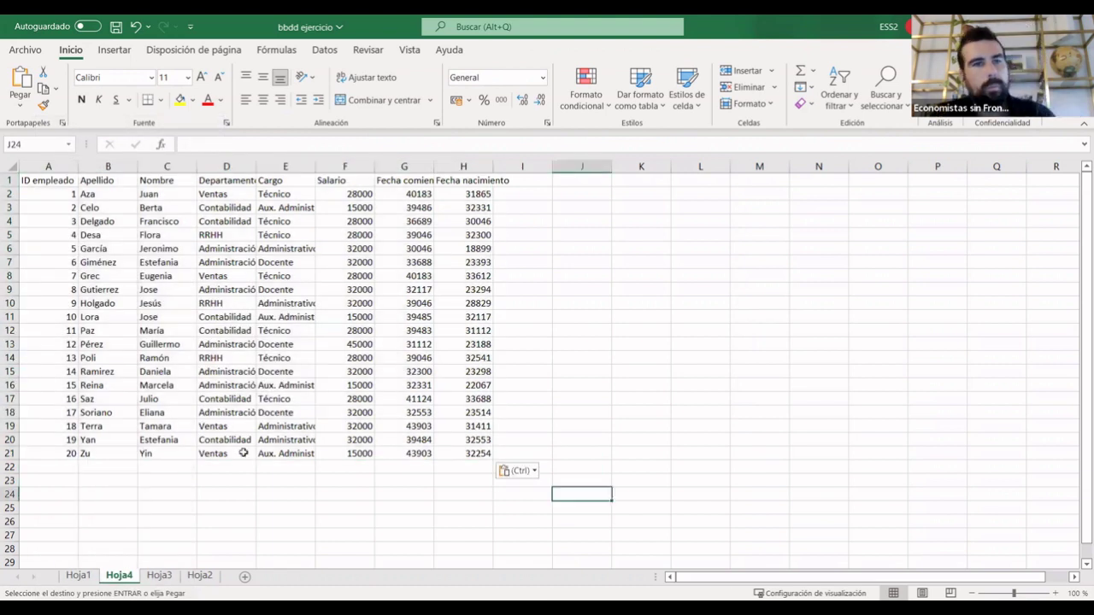
Delete the Hoja3 sheet and switch to Hoja4.
left_click(187, 533)
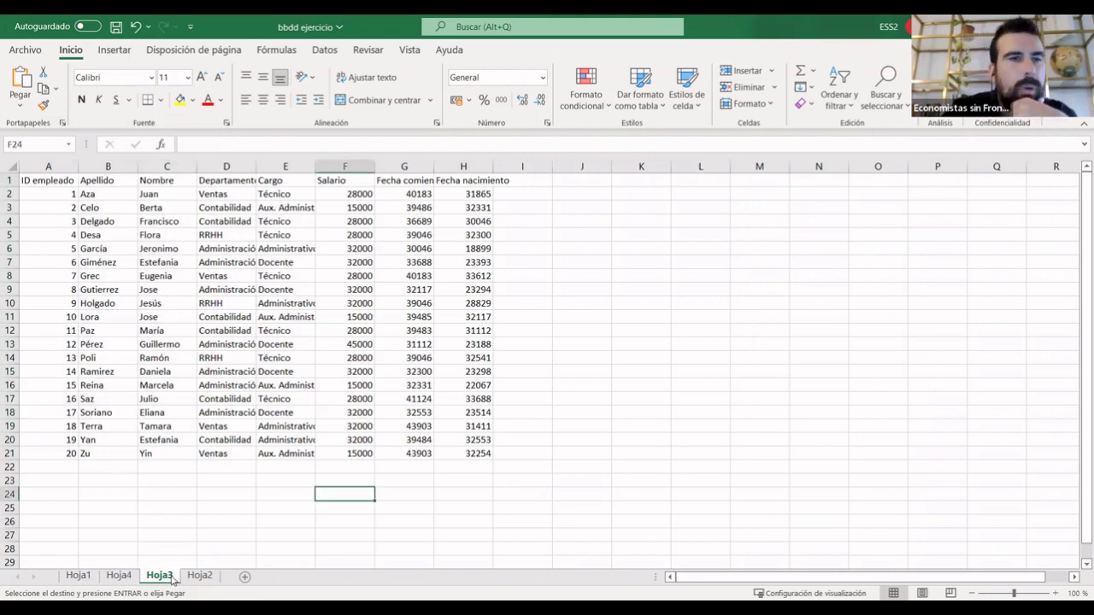
left_click(77, 575)
left_click(156, 576)
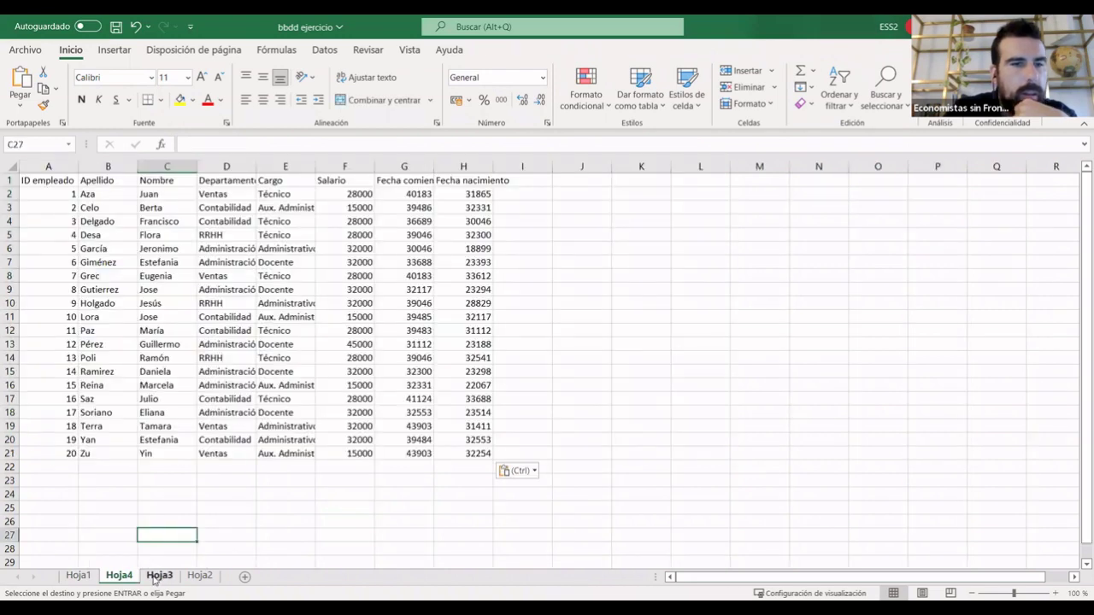
right_click(155, 576)
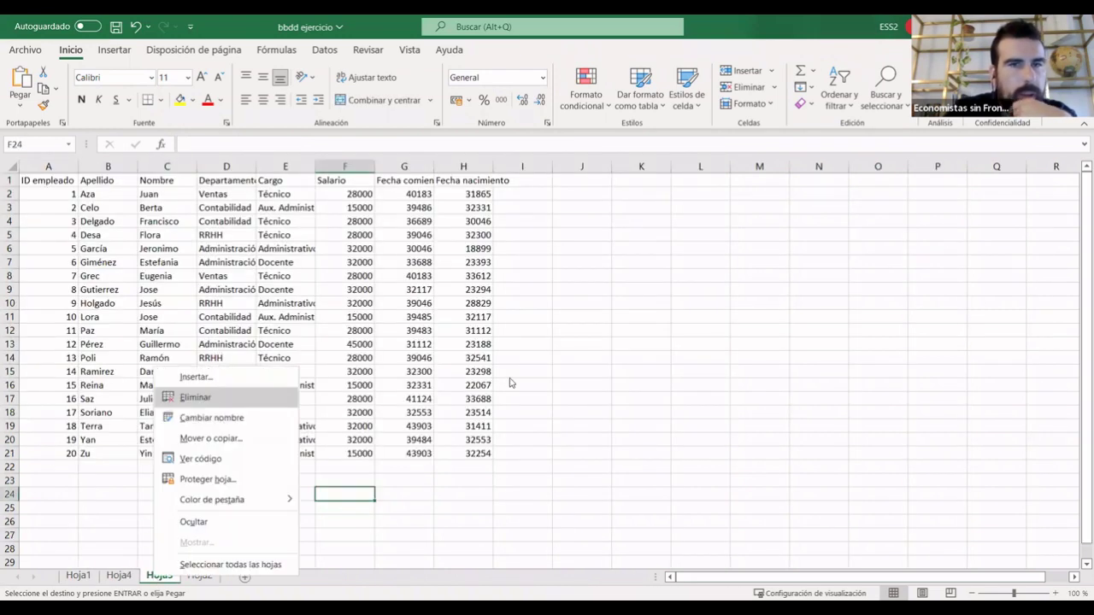
key("Return")
key("Return")
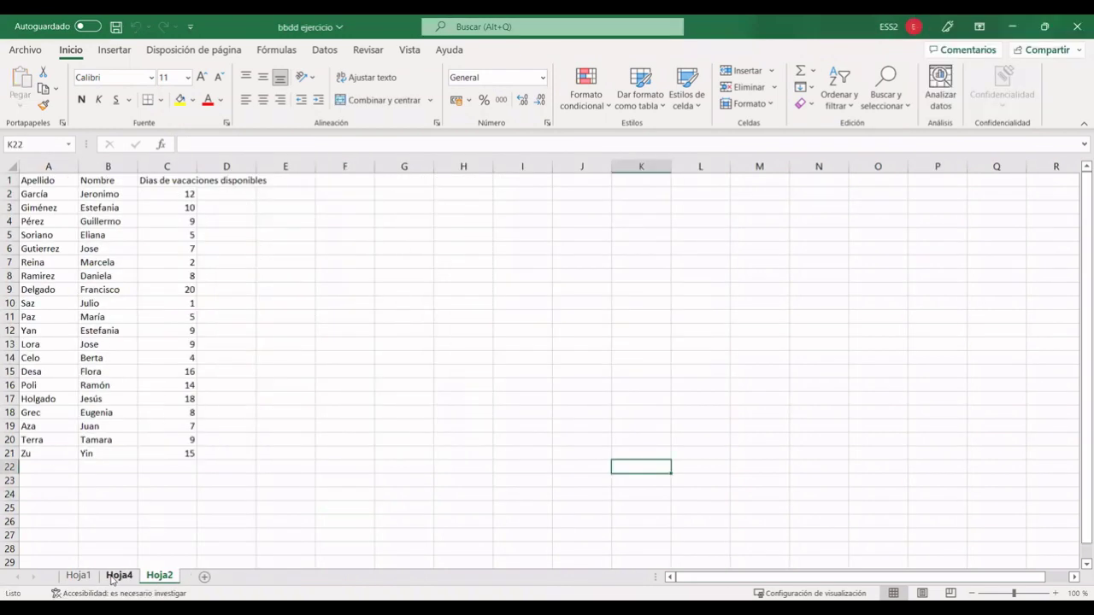
left_click(114, 576)
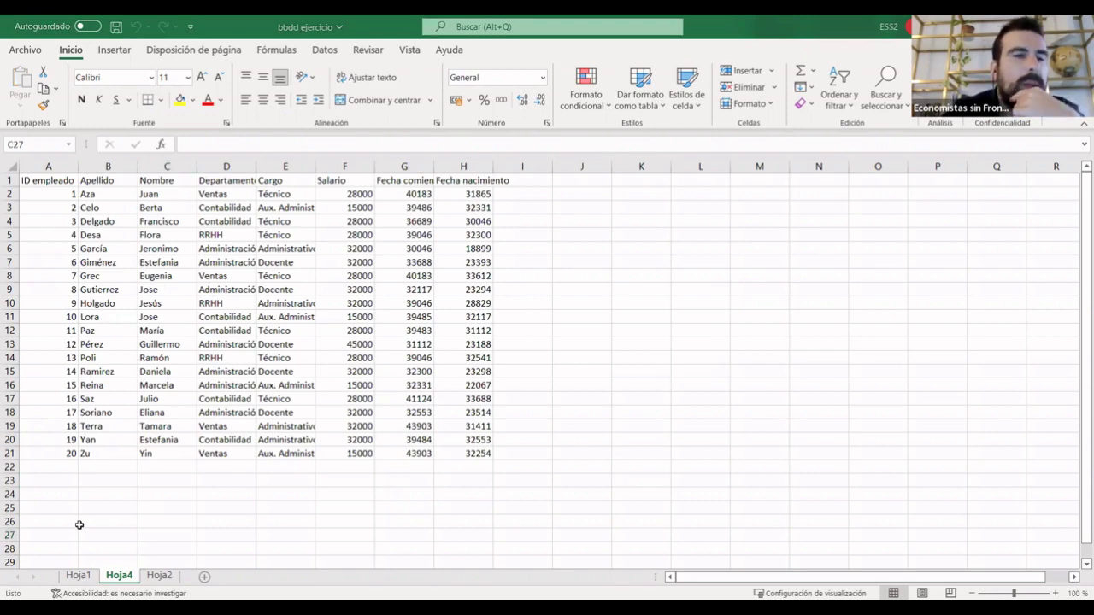
On Hoja1, inspect the LARGO formulas in K2 and further down column K.
left_click(77, 575)
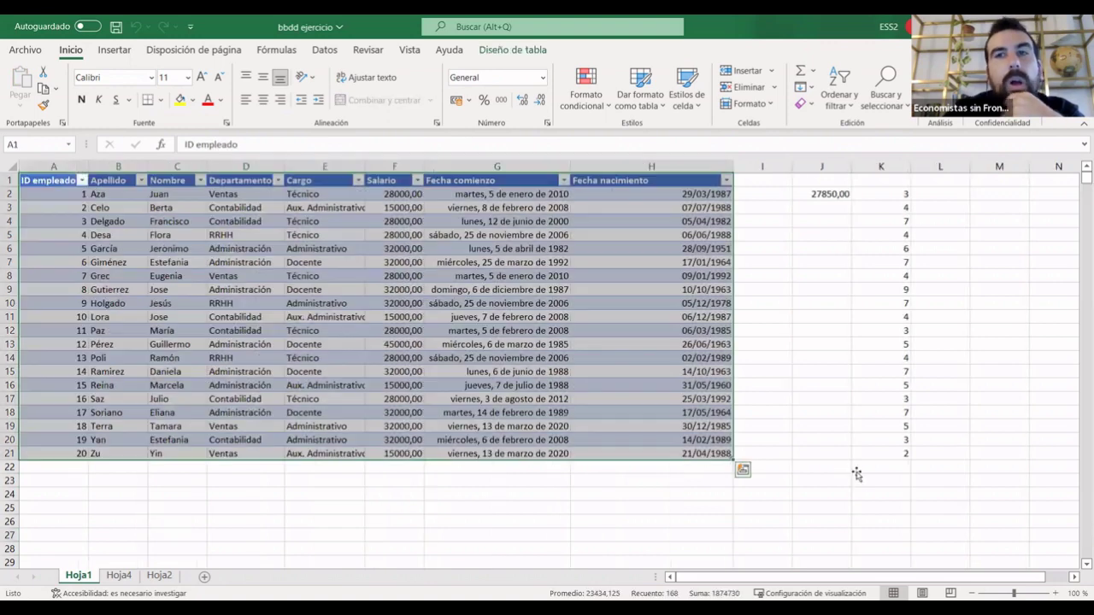
left_click(857, 471)
left_click(877, 197)
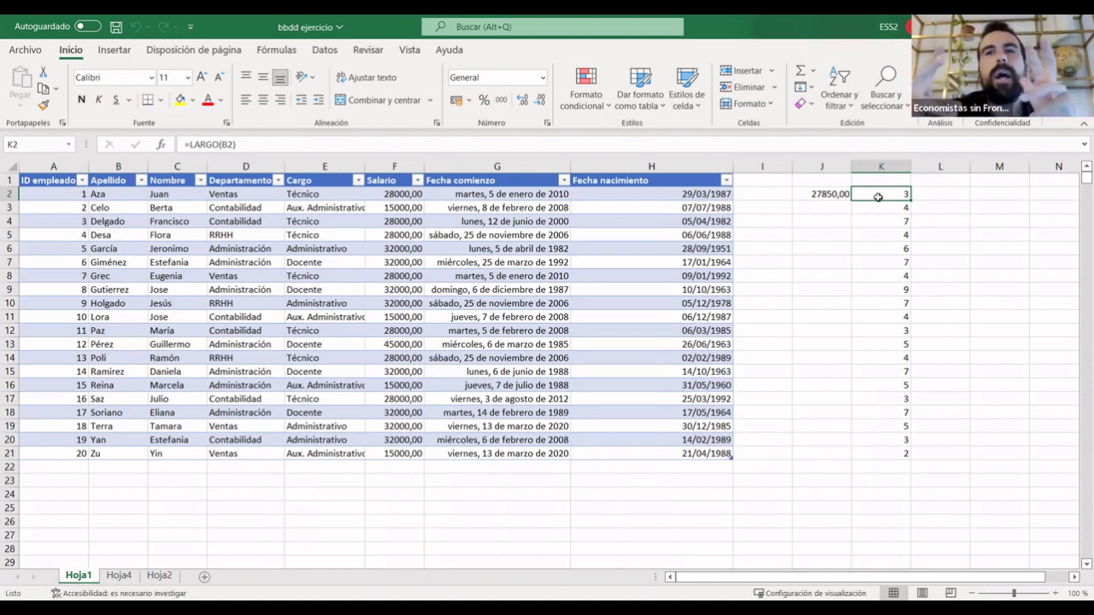
left_click(826, 493)
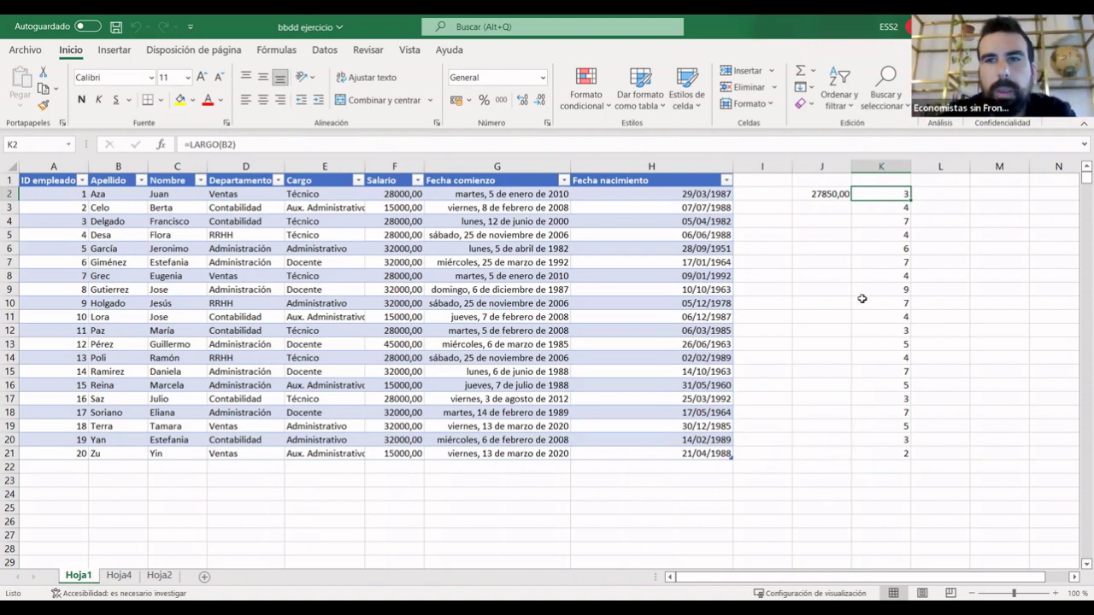
left_click(888, 195)
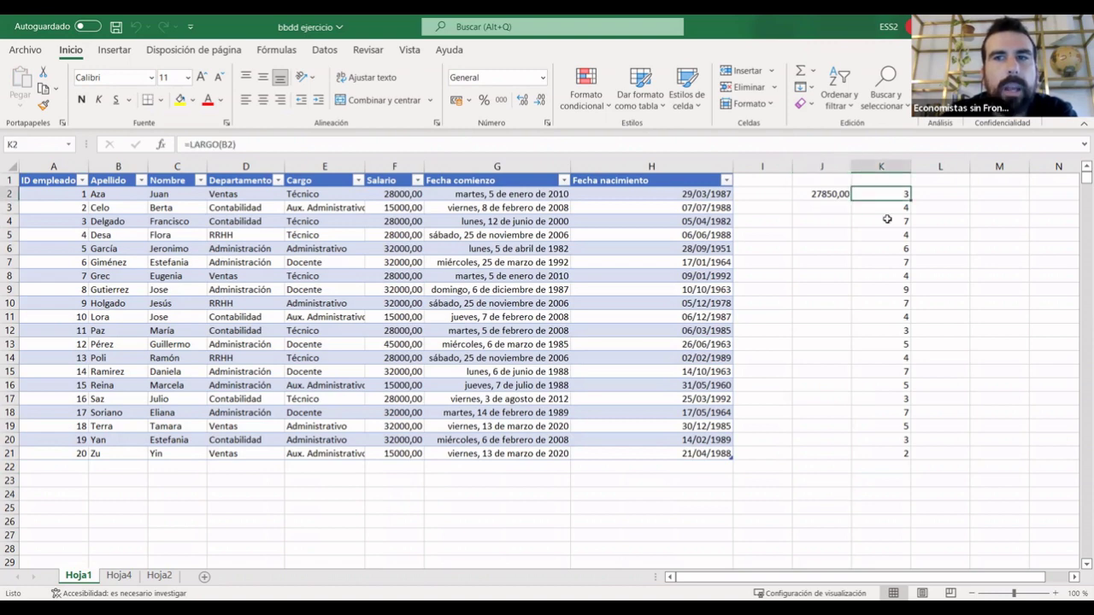
key("Down")
key("Down")
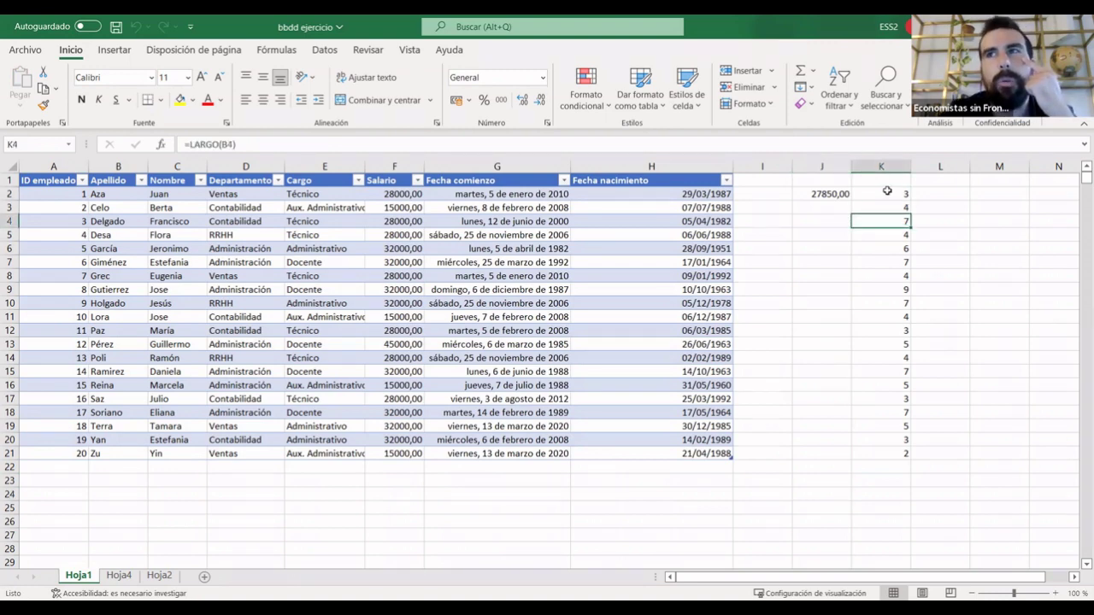
Copy the LARGO results K2:K21 and return to Hoja4.
left_click(887, 191)
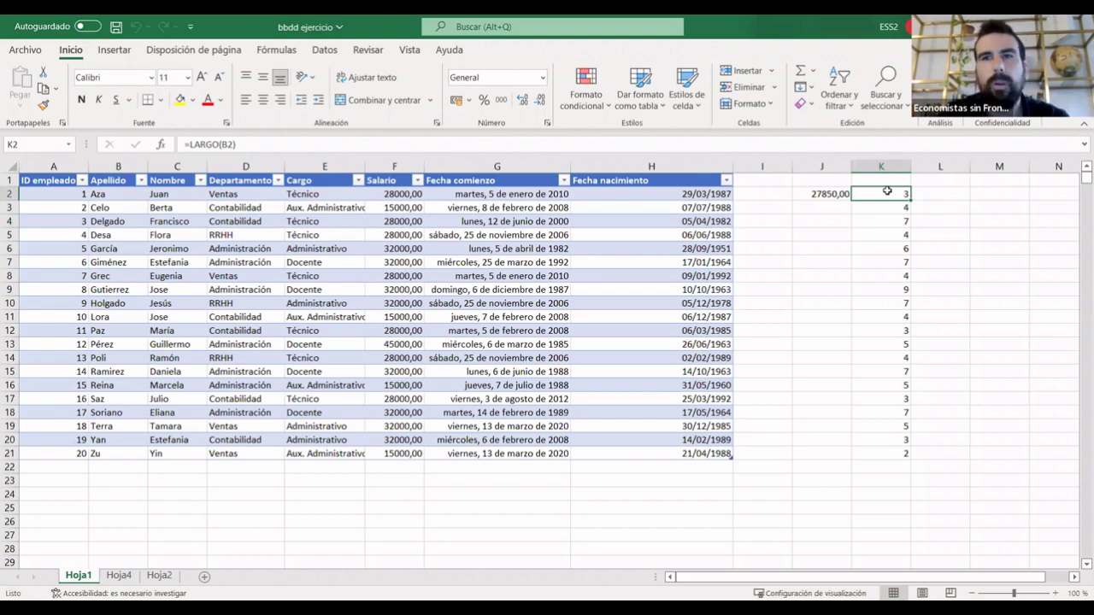
key("ctrl+shift+Down")
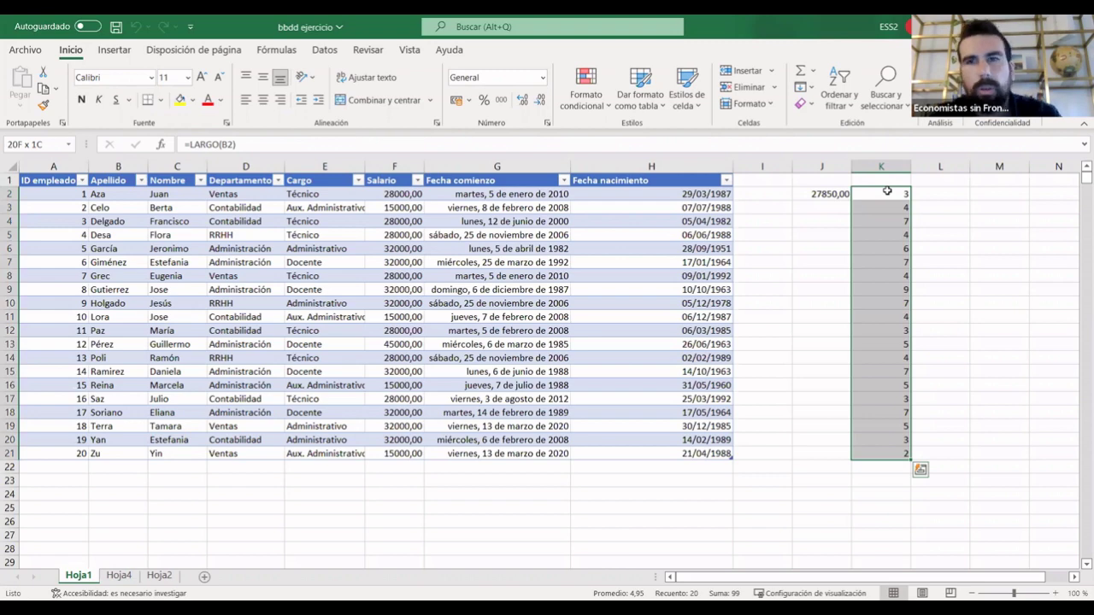
key("ctrl+c")
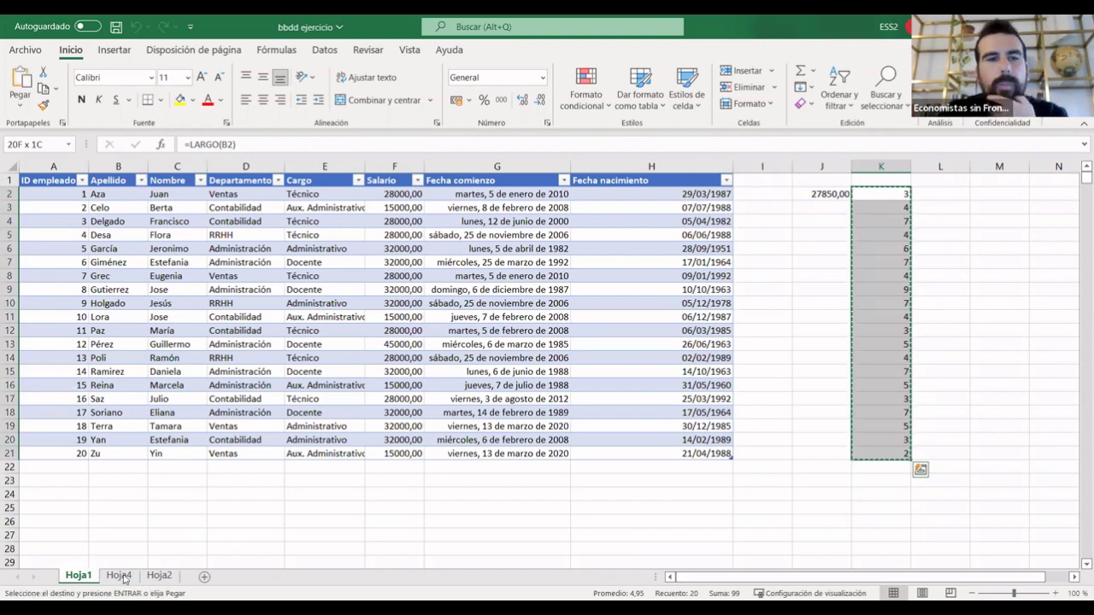
left_click(119, 575)
Try pasting at J2, cancel, and recheck the copied K2:K21 range on Hoja1.
left_click(580, 198)
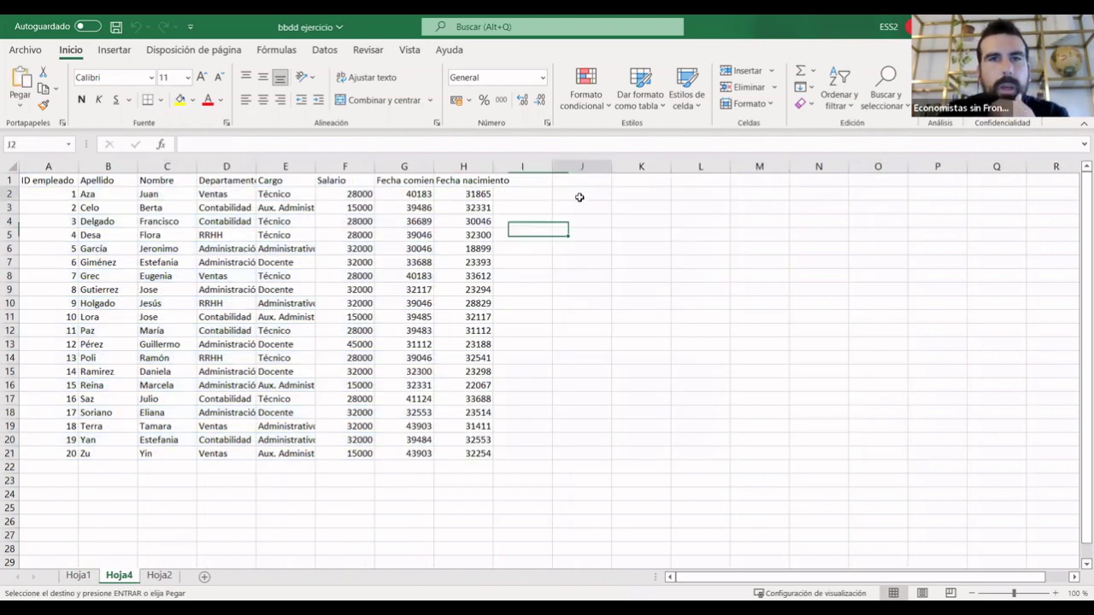
right_click(580, 197)
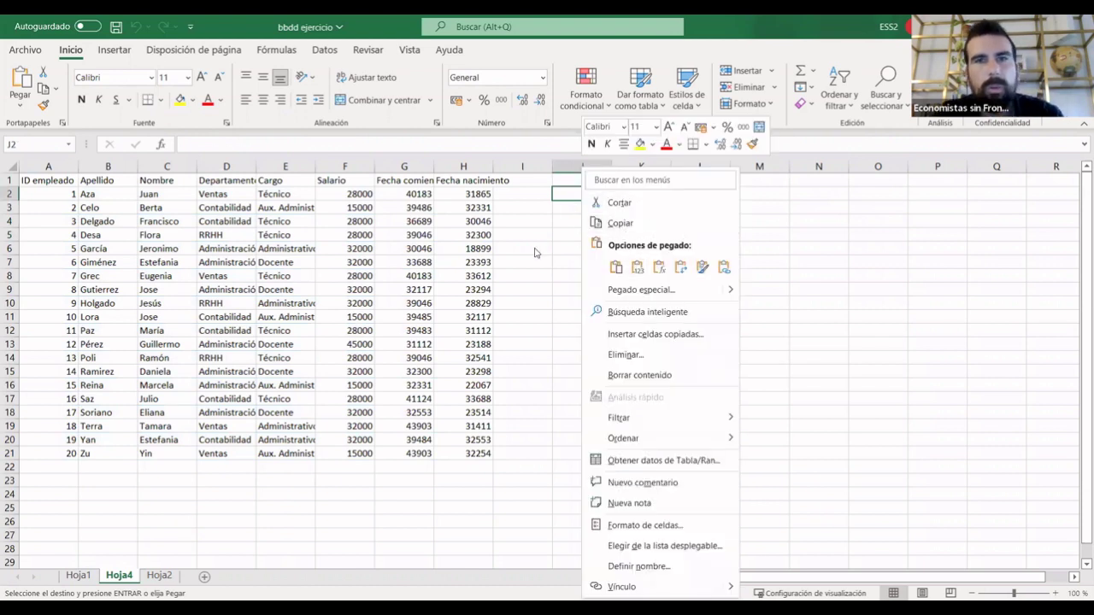
key("Escape")
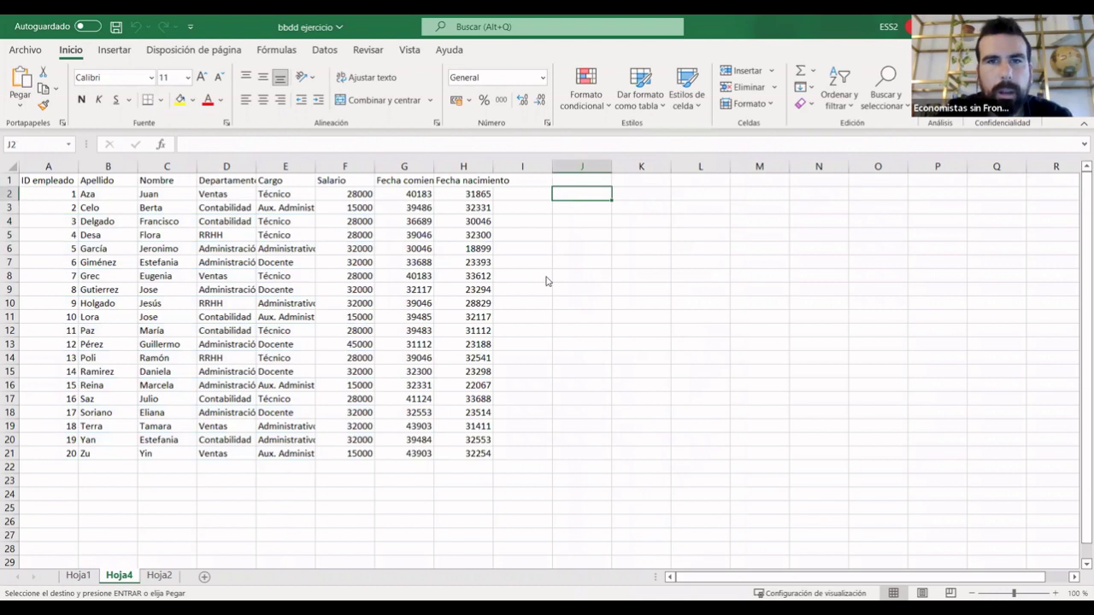
key("shift+F10")
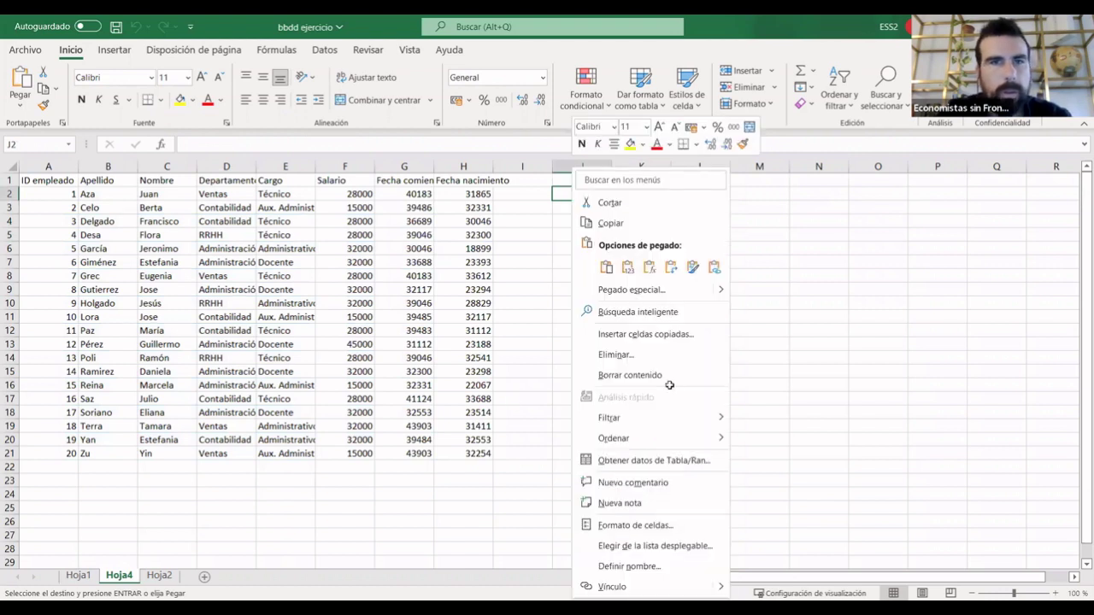
key("Escape")
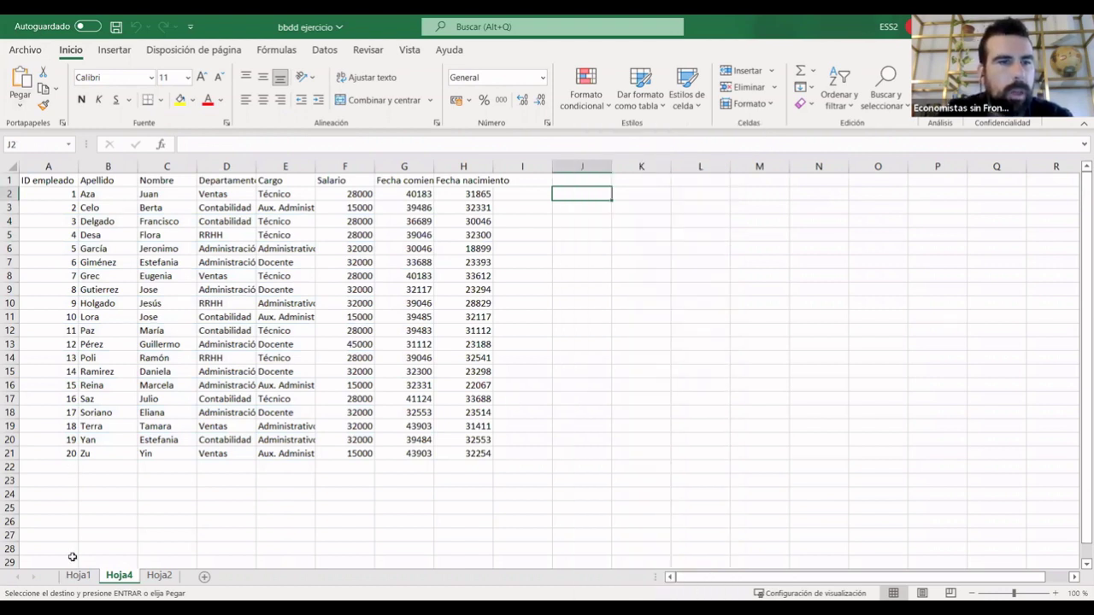
left_click(77, 576)
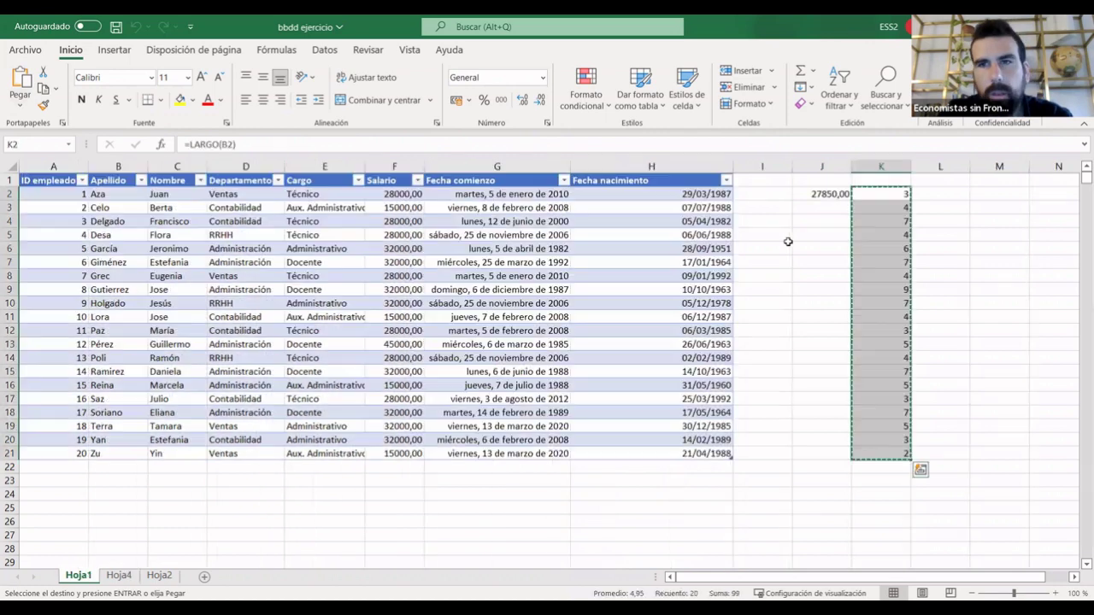
right_click(882, 202)
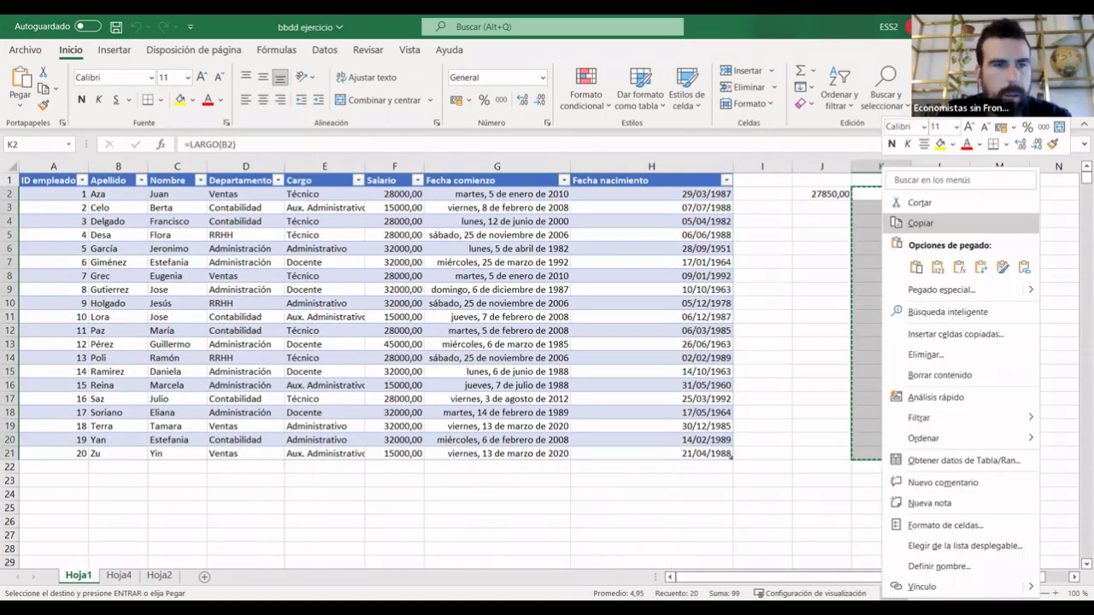
left_click(918, 222)
left_click(119, 576)
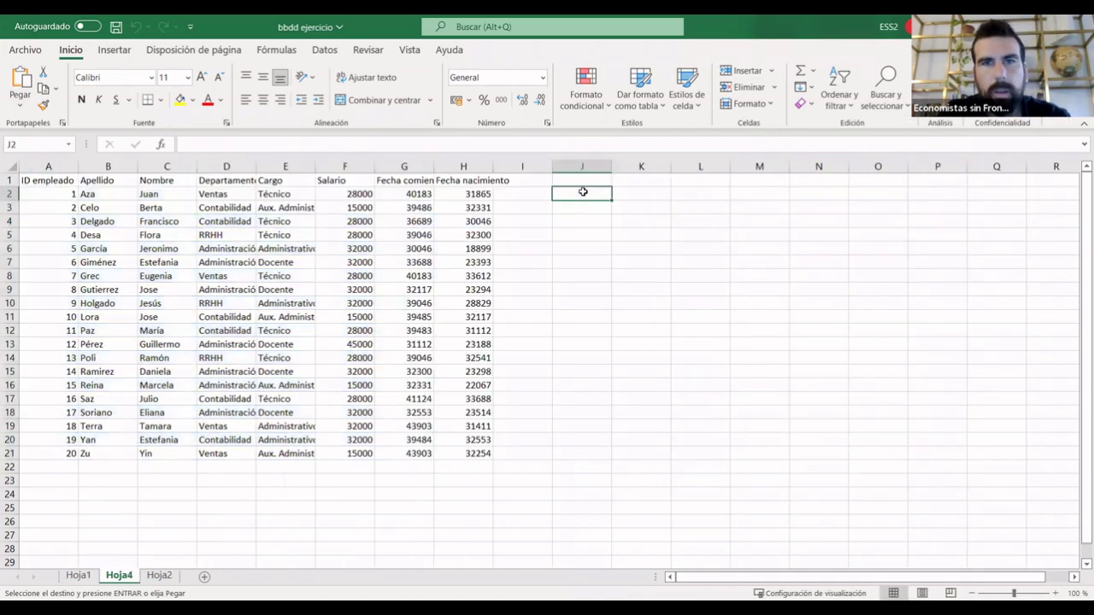
Paste the copied LARGO formulas into J2:J21 of Hoja4 and review them.
right_click(626, 228)
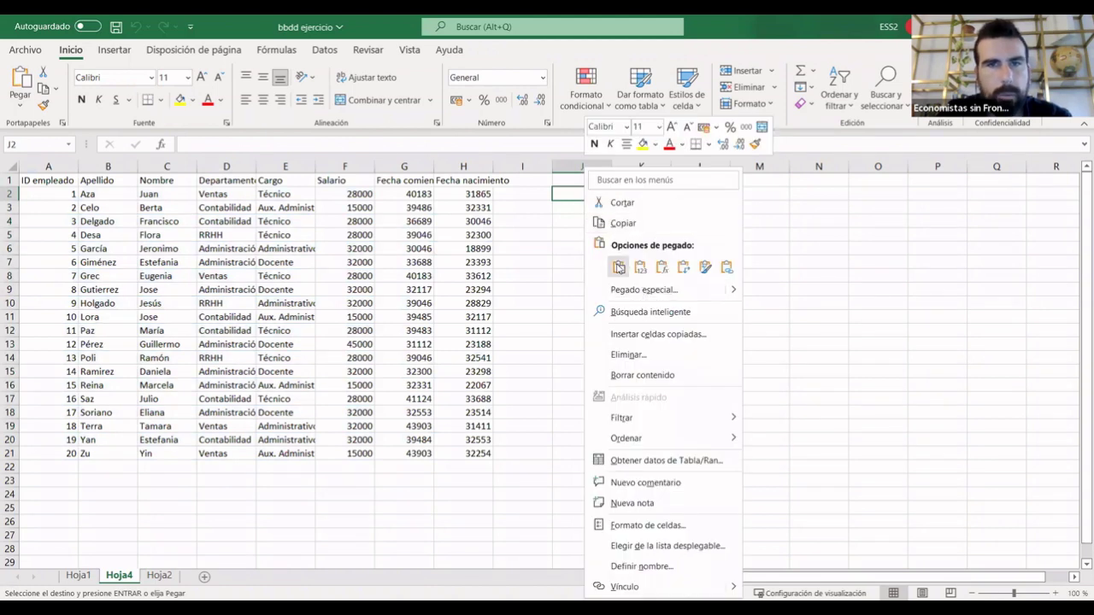
left_click(619, 268)
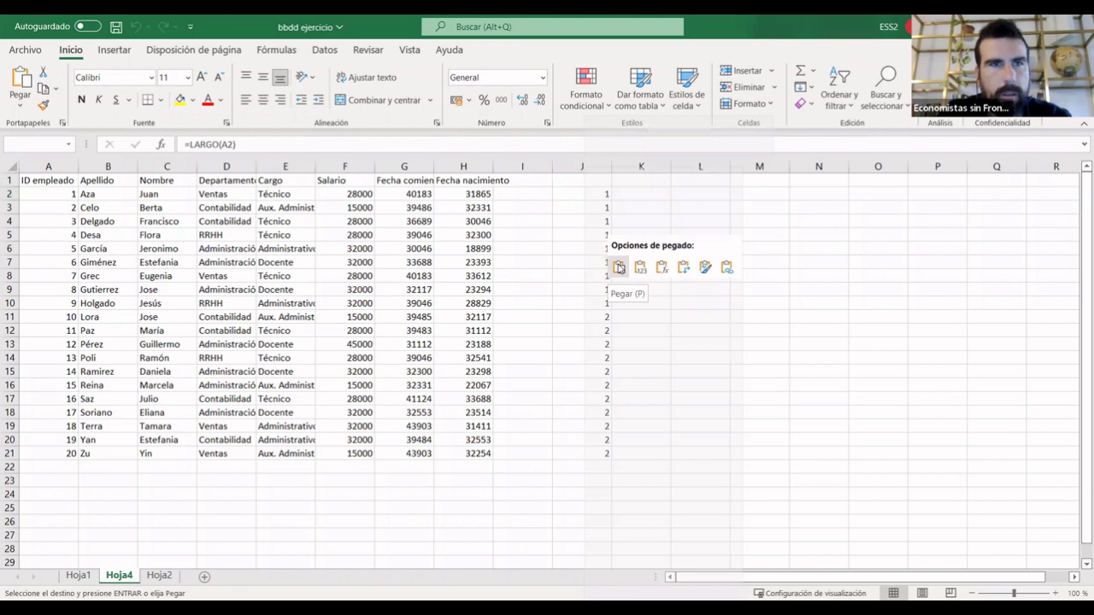
left_click(620, 267)
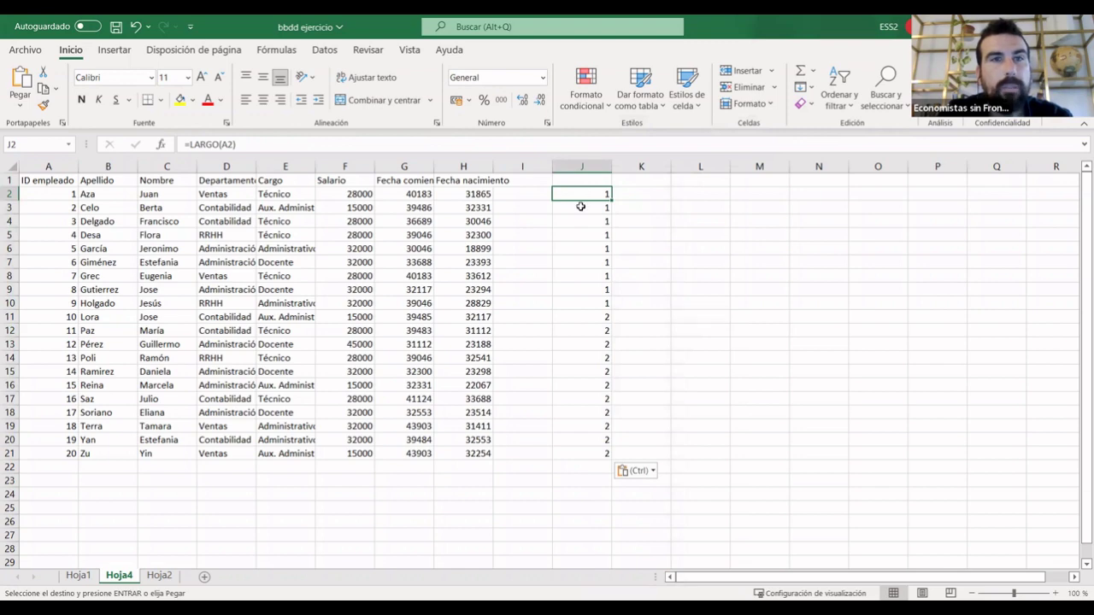
key("Down")
key("Down")
key("Down")
key("Down")
key("Down")
key("Down")
key("Down")
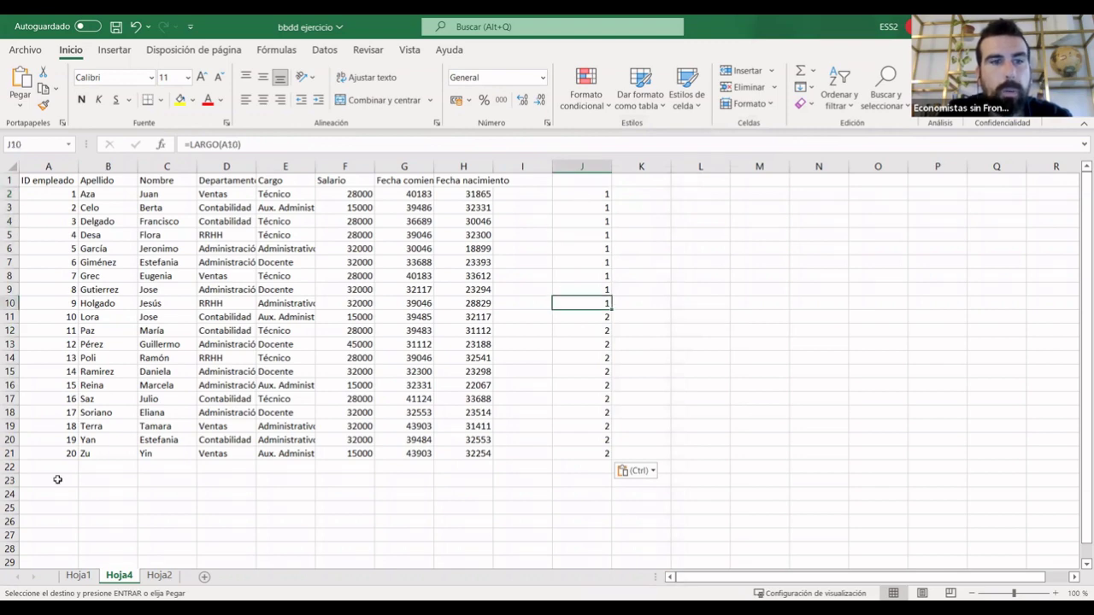
key("ctrl+Page_Up")
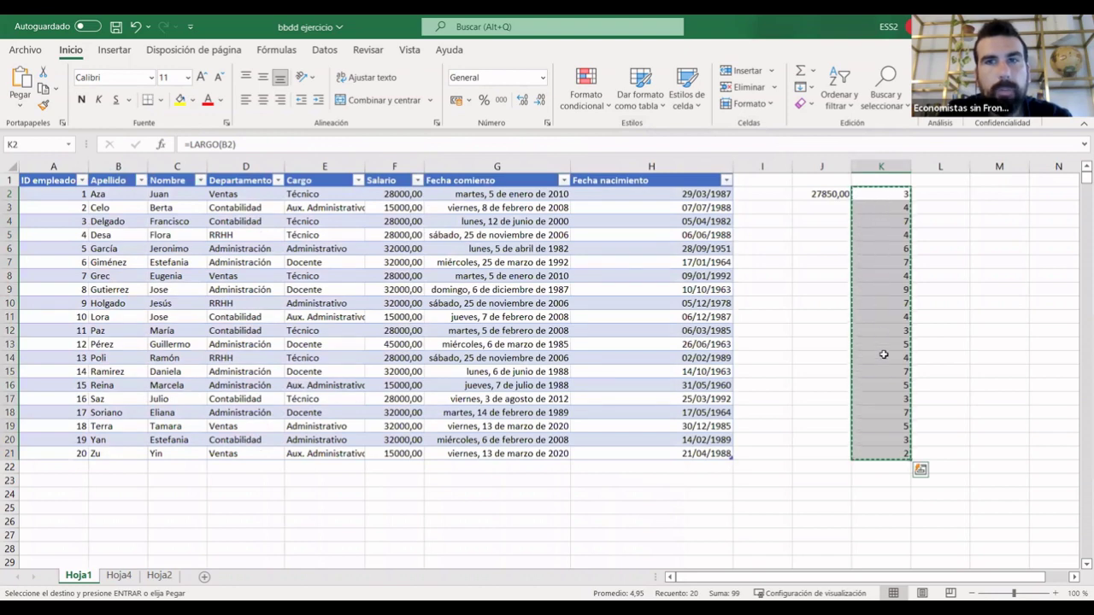
Review the LARGO formulas up column K on Hoja1, ending at K2.
left_click(884, 440)
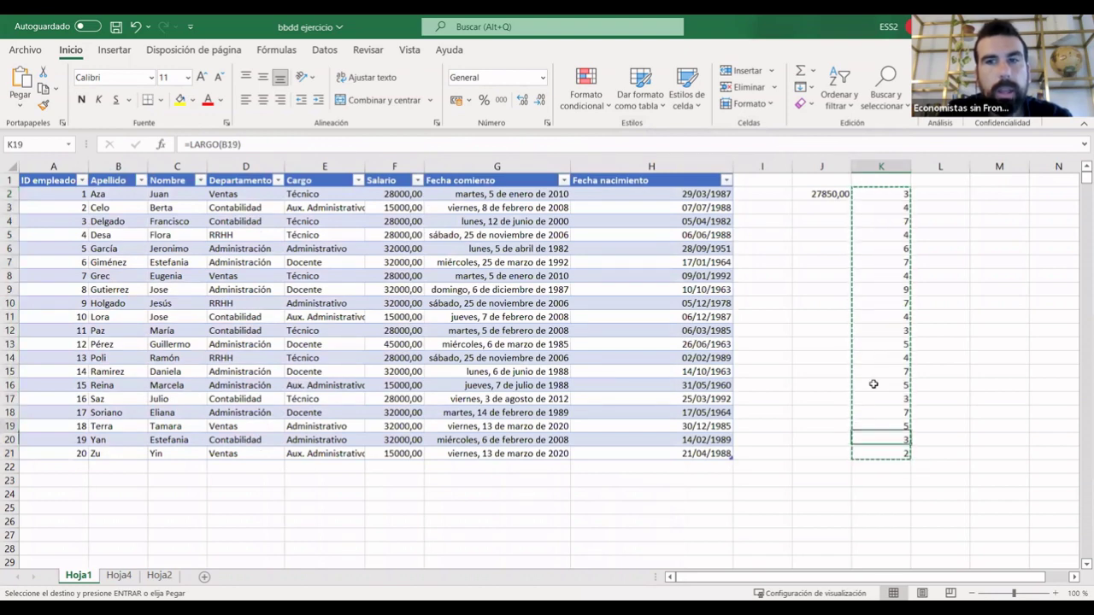
left_click(872, 383)
left_click(876, 343)
left_click(878, 289)
left_click(878, 245)
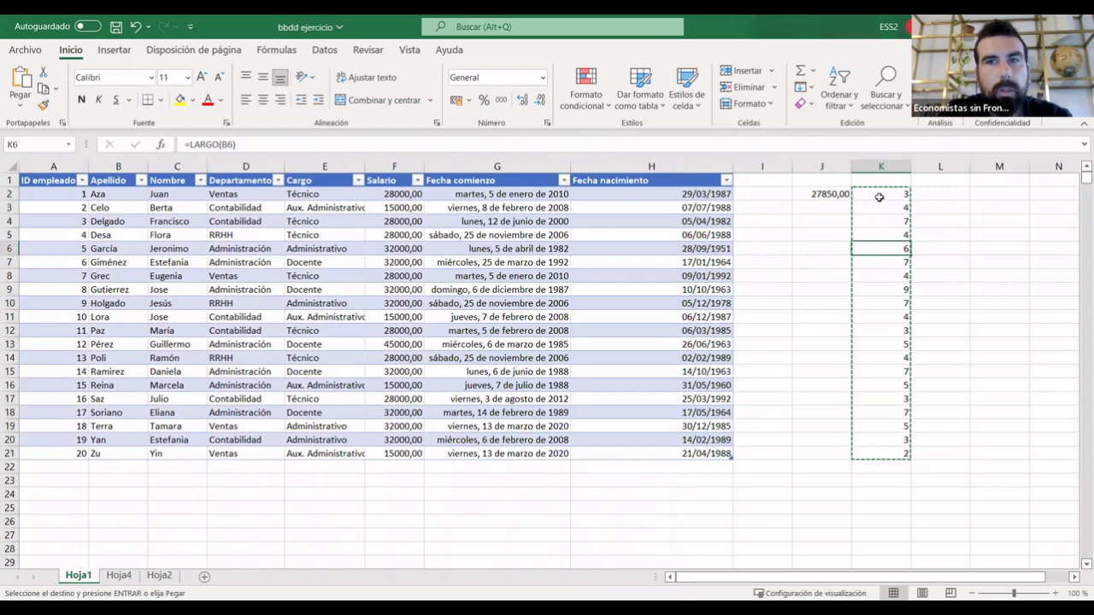
left_click(874, 205)
left_click(878, 193)
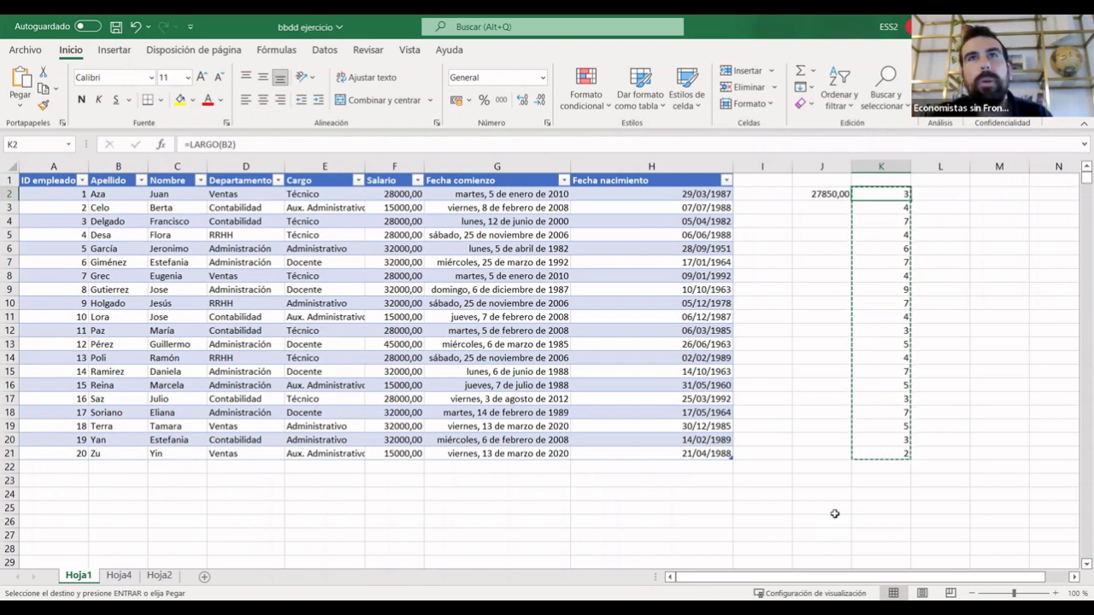
On Hoja4, compare the pasted formulas in J2 and J17 with the ID empleado column.
left_click(120, 576)
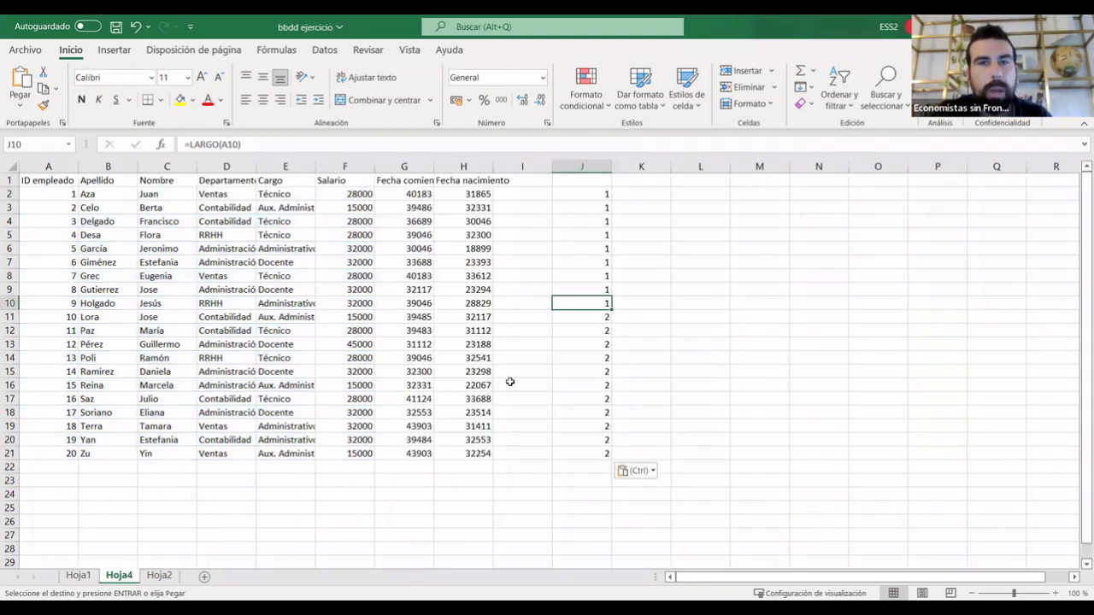
left_click(581, 399)
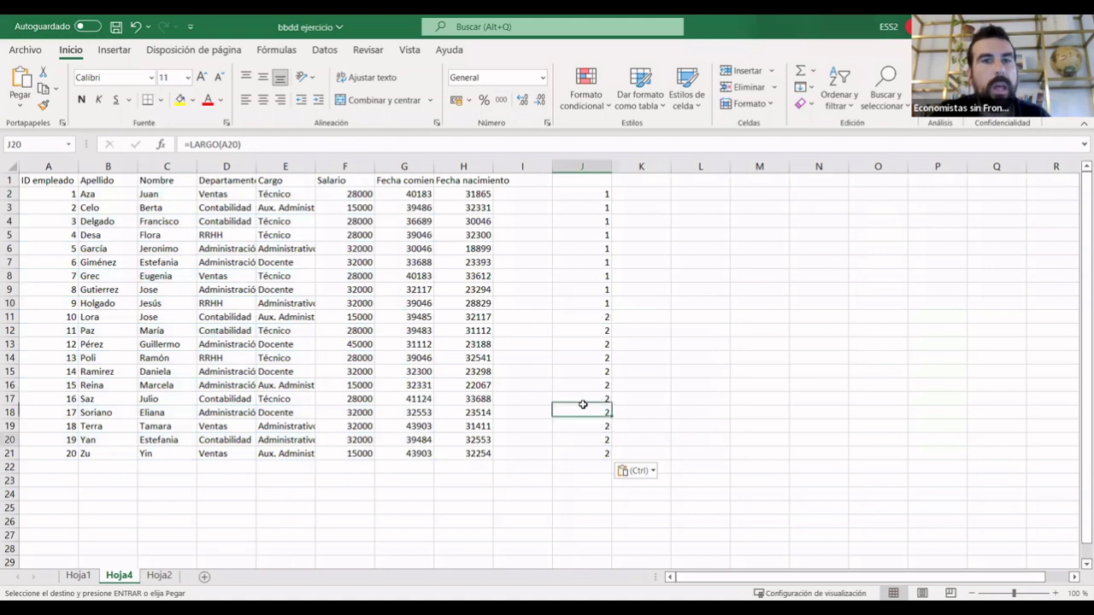
left_click(595, 194)
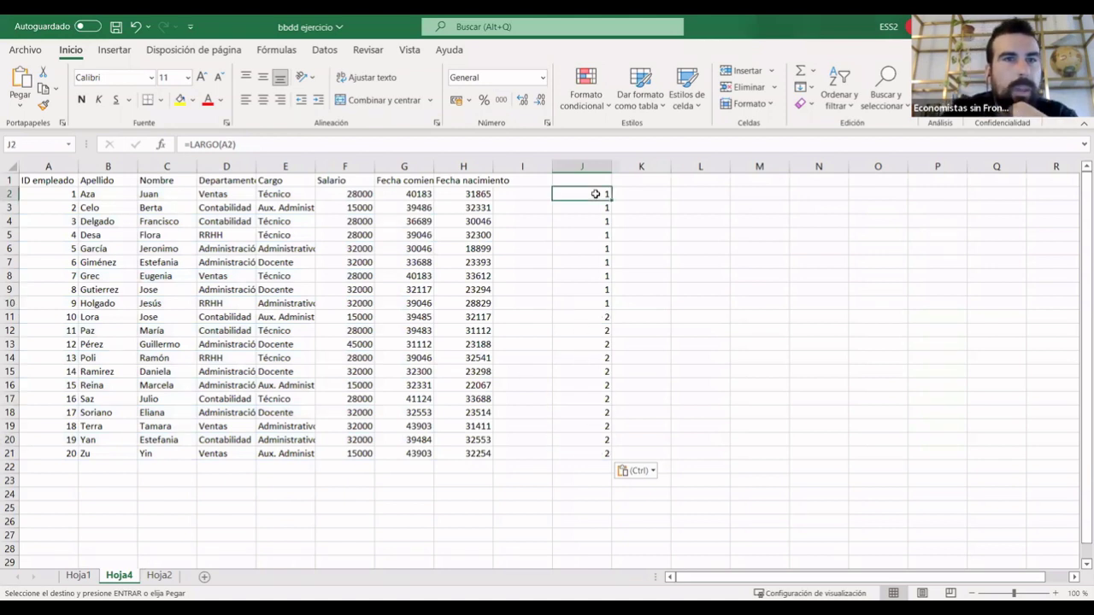
left_click(39, 194)
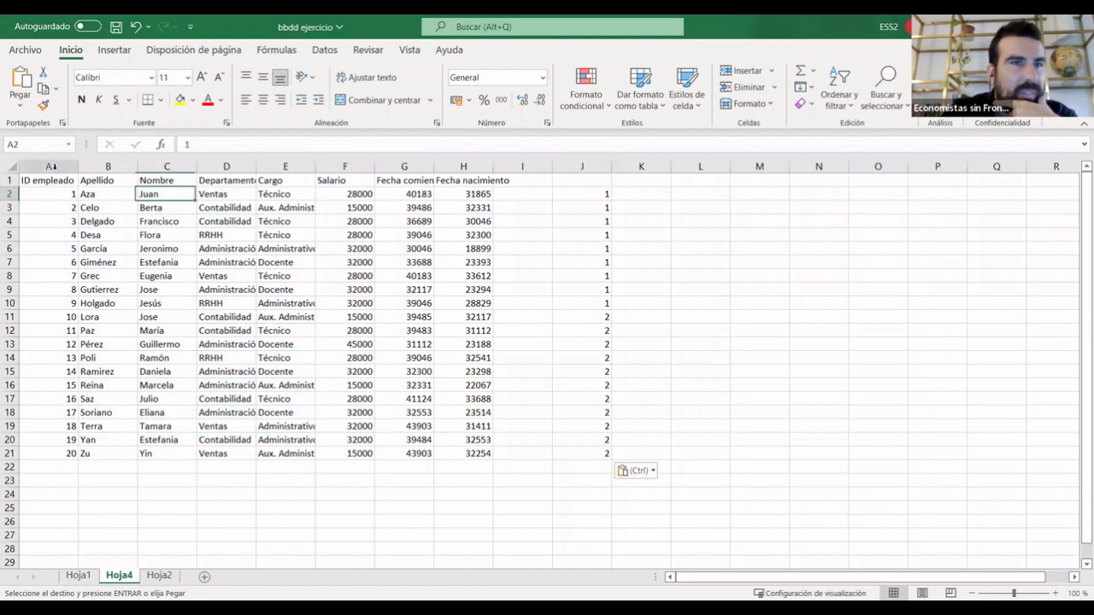
left_click(53, 168)
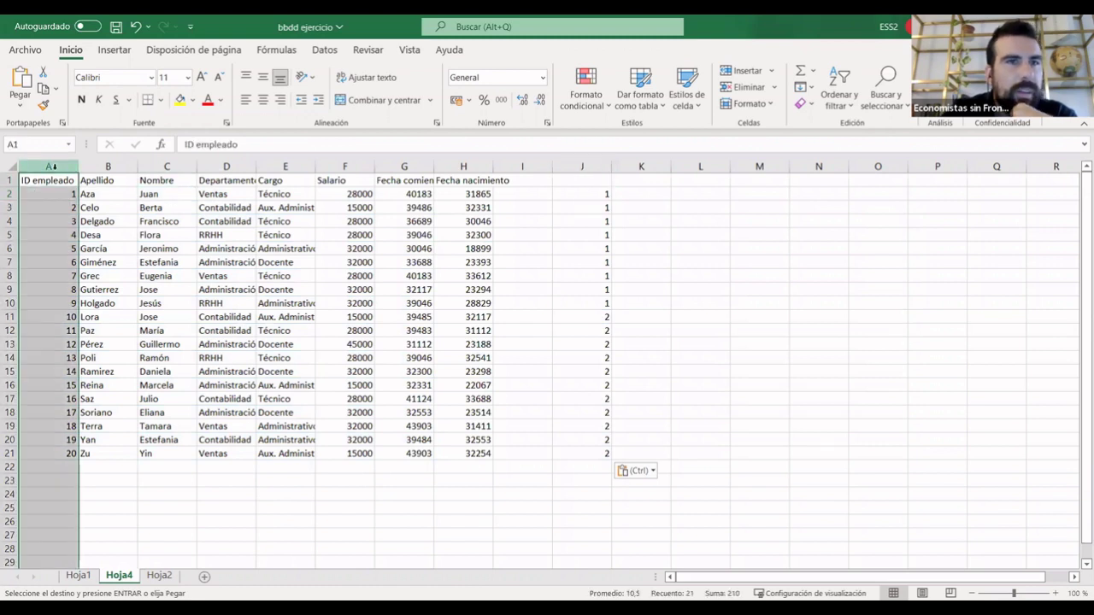
left_click(589, 194)
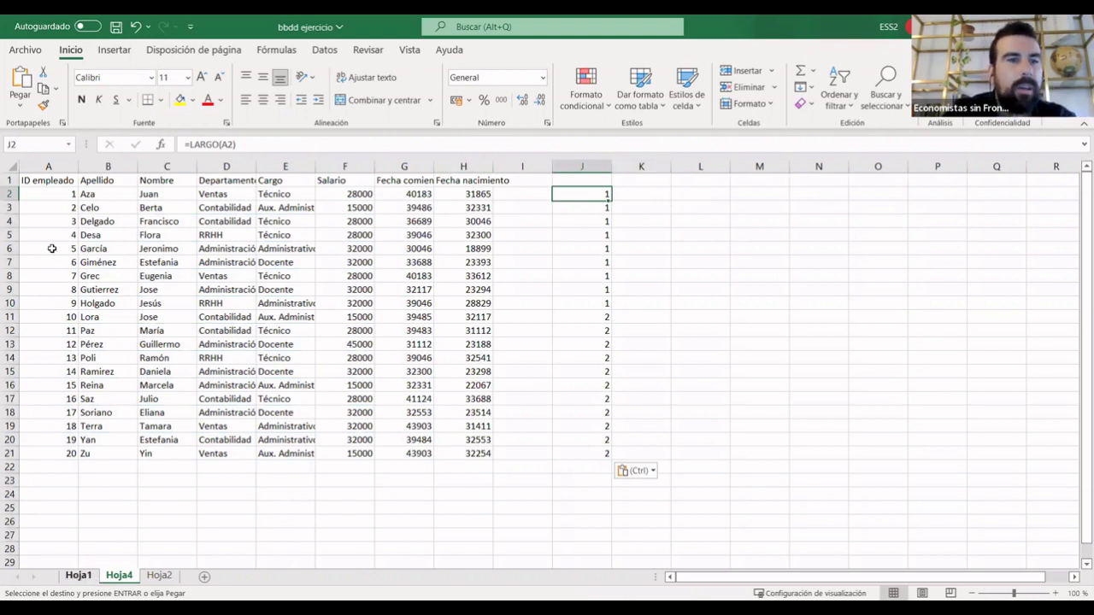
Select the pasted results in J2:J21 on Hoja4 and delete them.
left_click(77, 576)
left_click(836, 476)
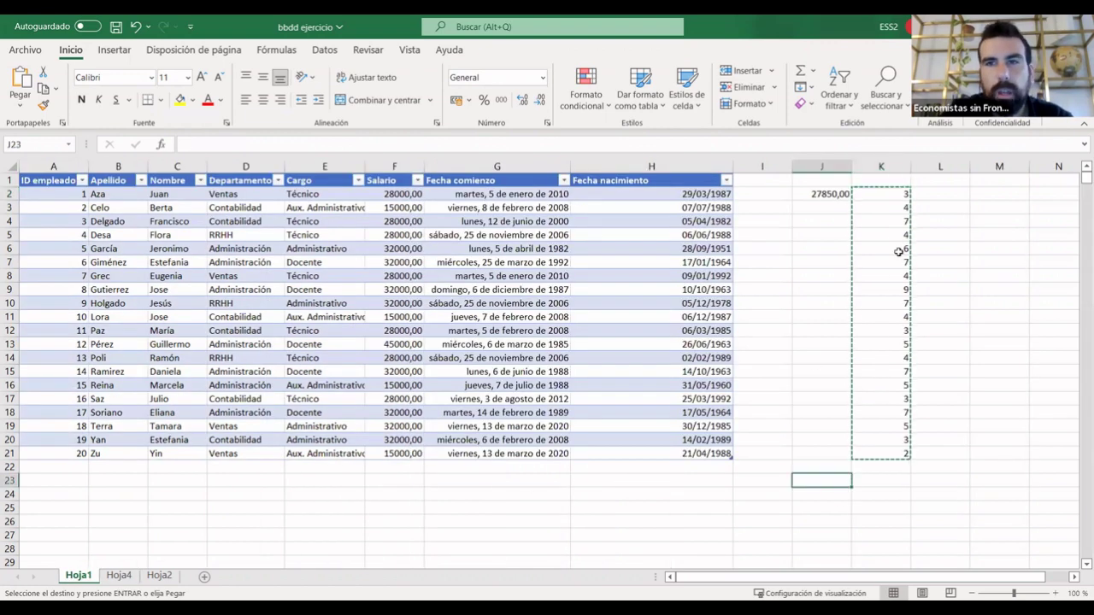
key("ctrl+Page_Down")
key("ctrl+v")
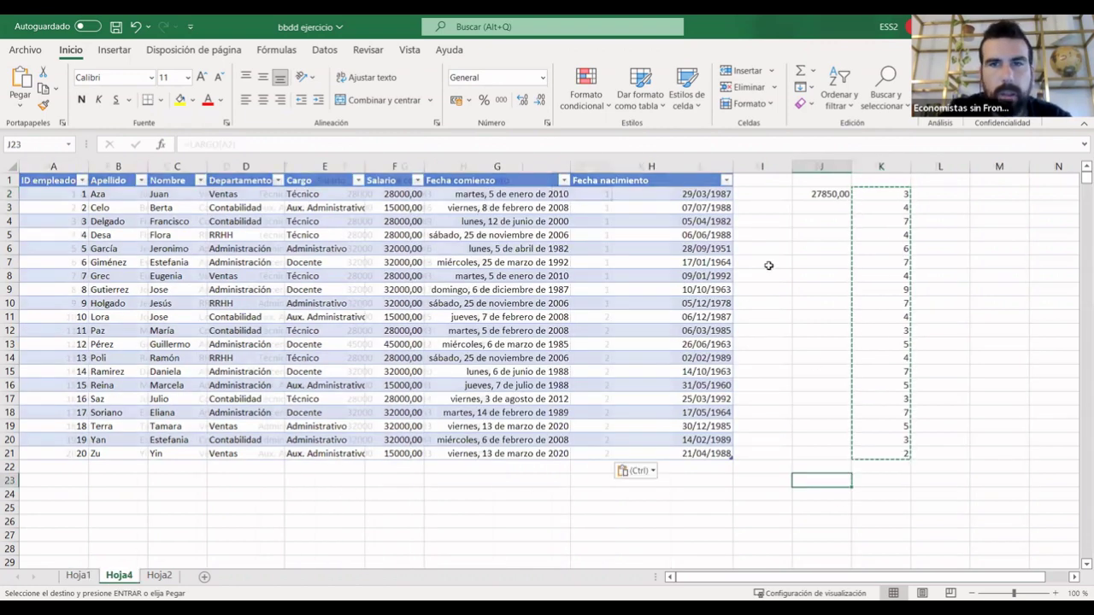
key("shift+Down")
key("shift+Down")
key("shift+Down")
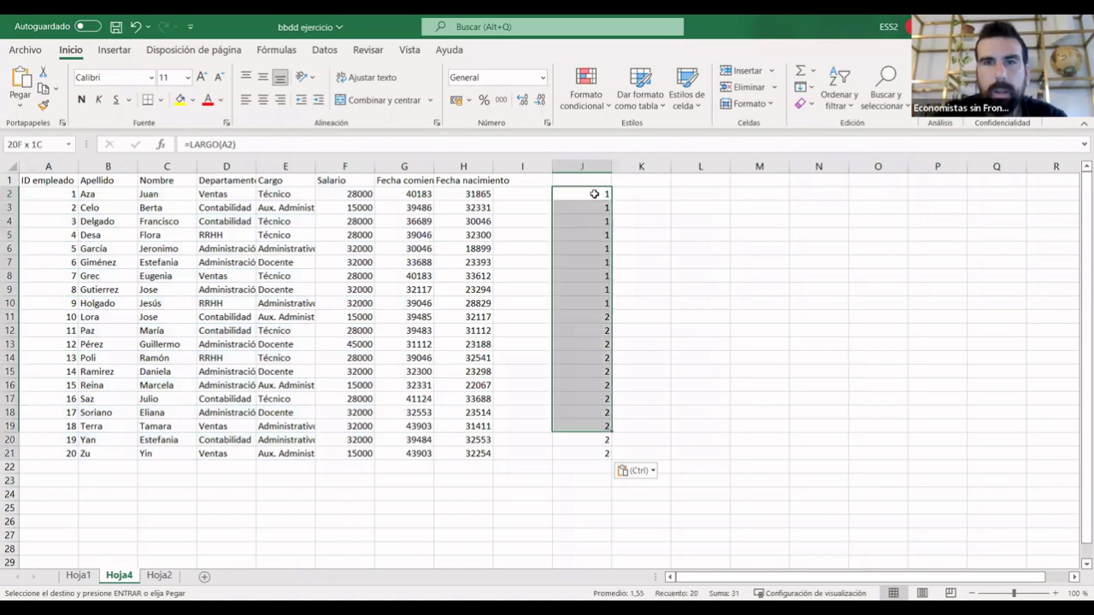
key("Delete")
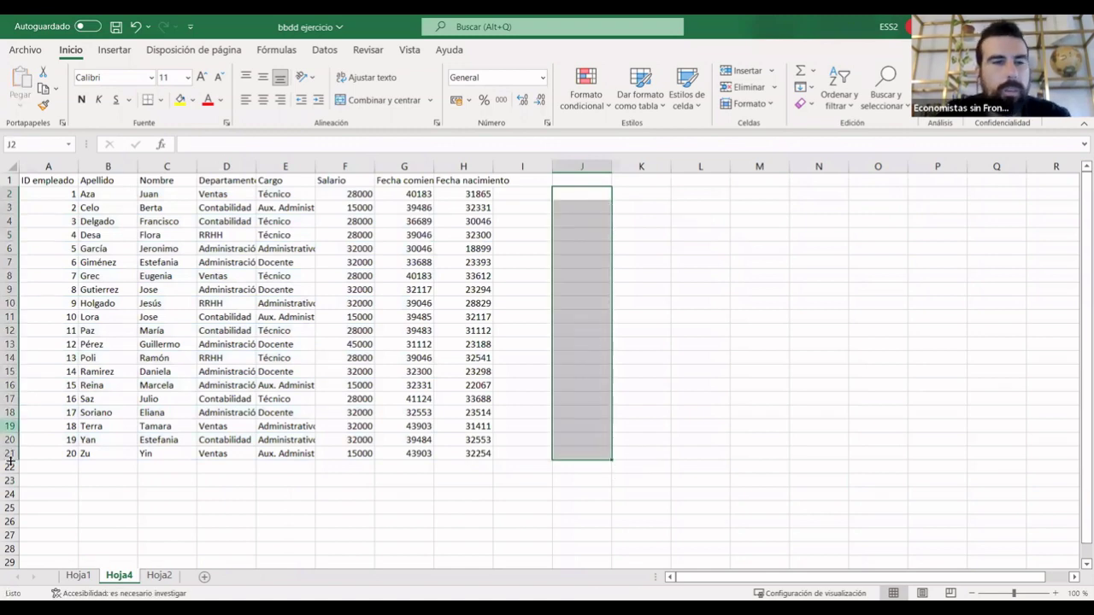
Copy K2:K21 on Hoja1 and paste it into Hoja4's J2 as values only.
left_click(78, 576)
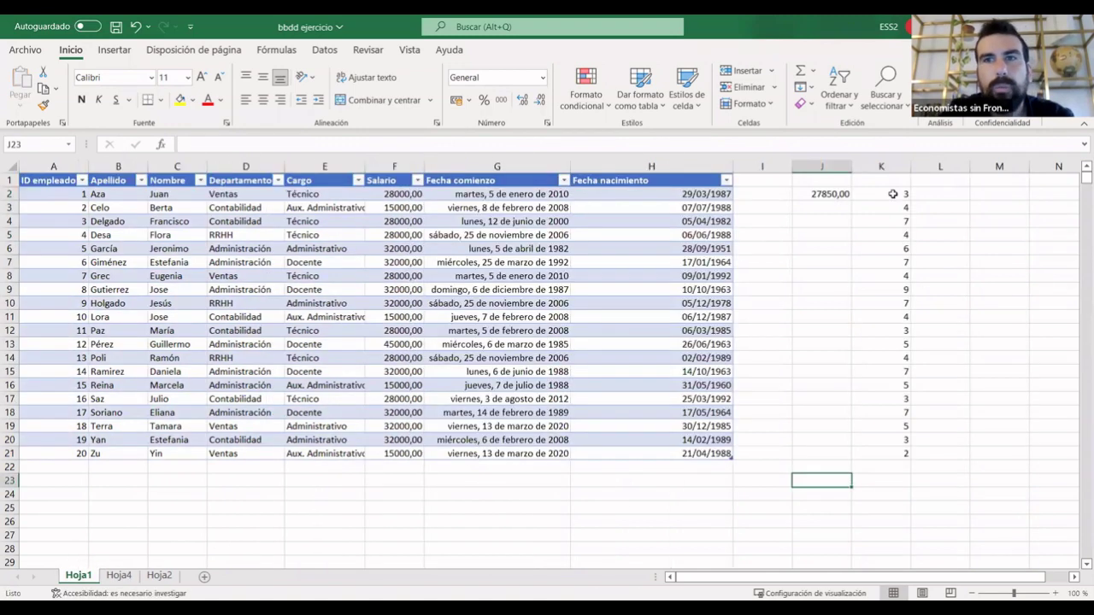
left_click(892, 194)
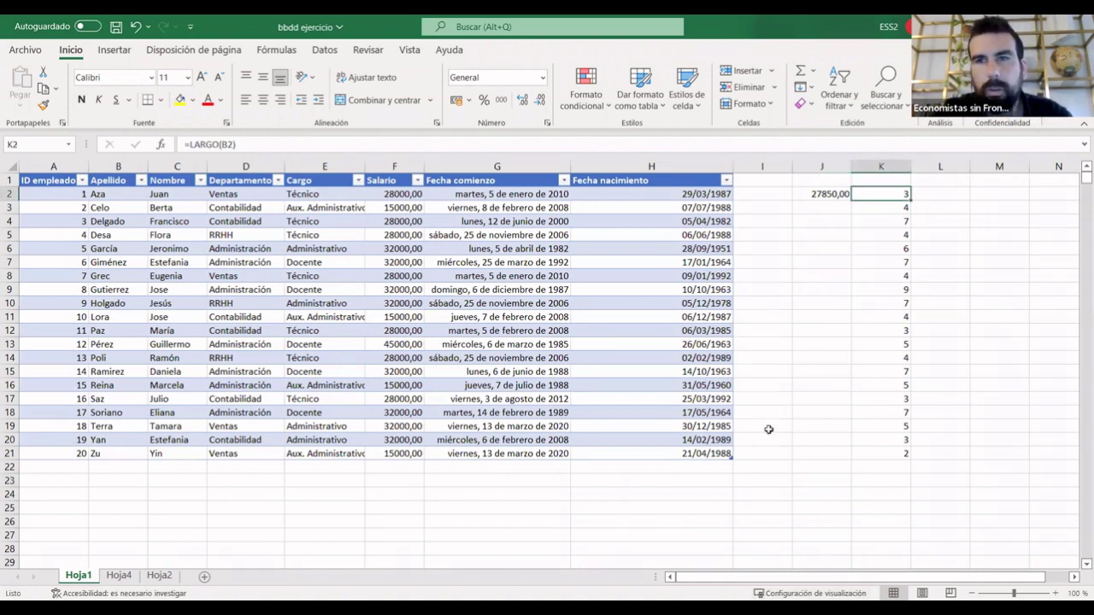
left_click_drag(879, 194, 889, 458)
right_click(887, 459)
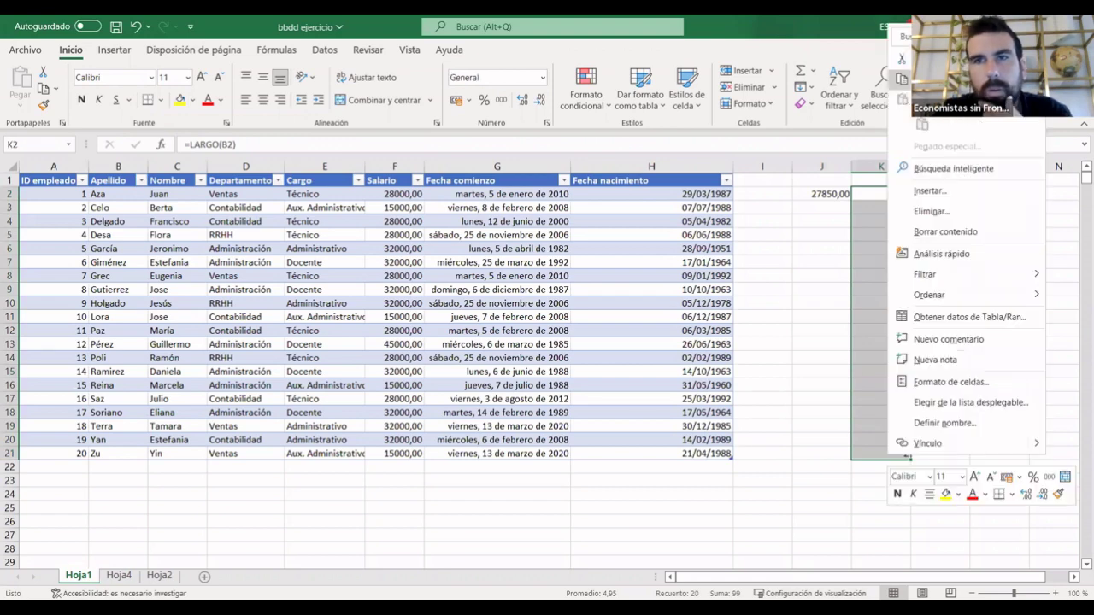
left_click(901, 79)
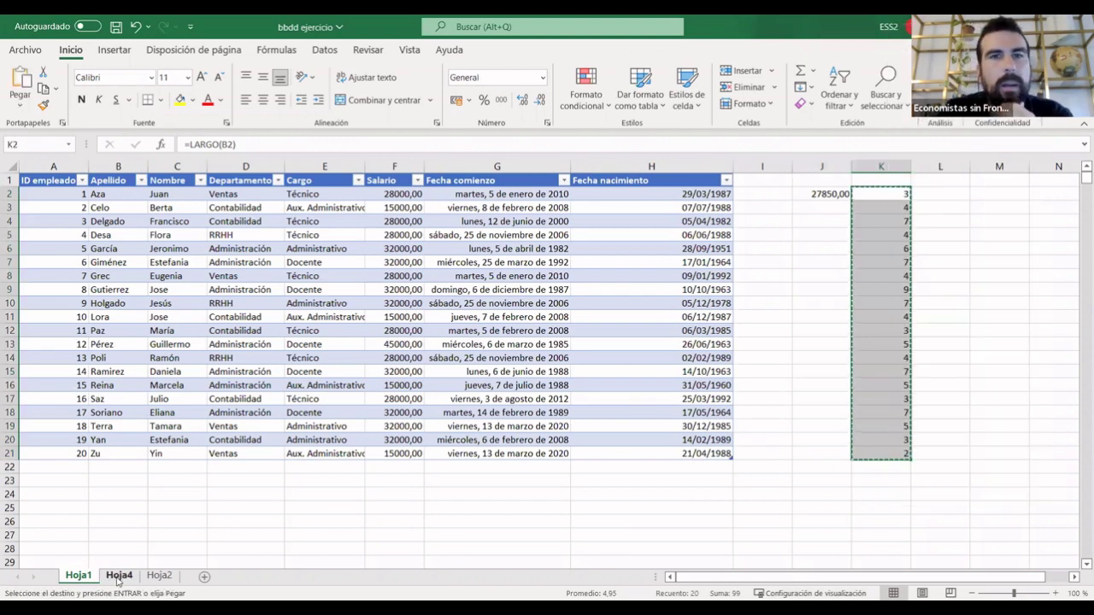
key("ctrl+Page_Down")
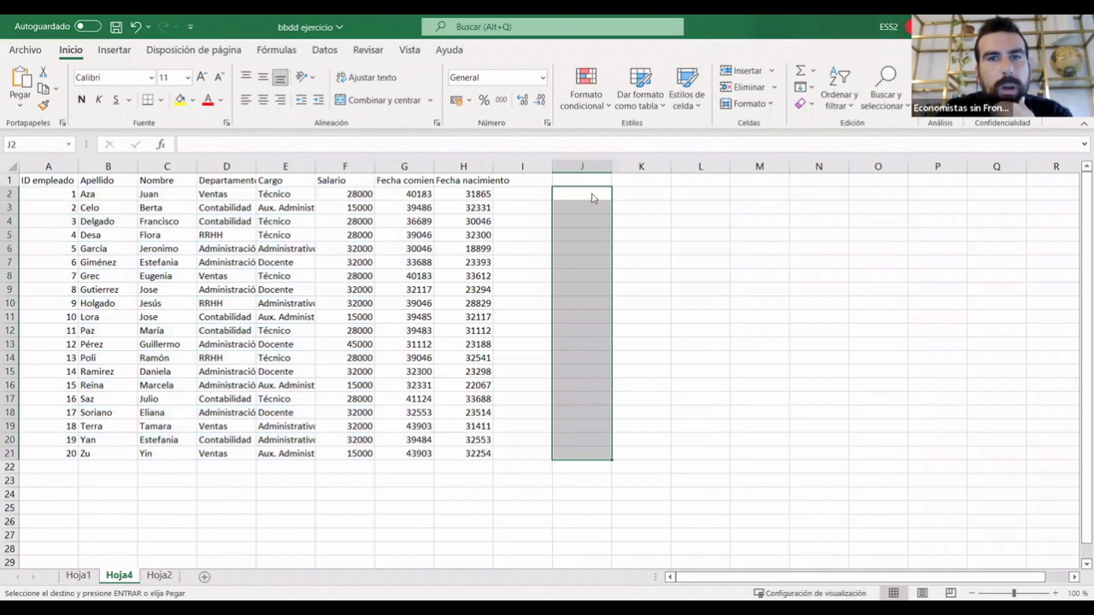
right_click(591, 195)
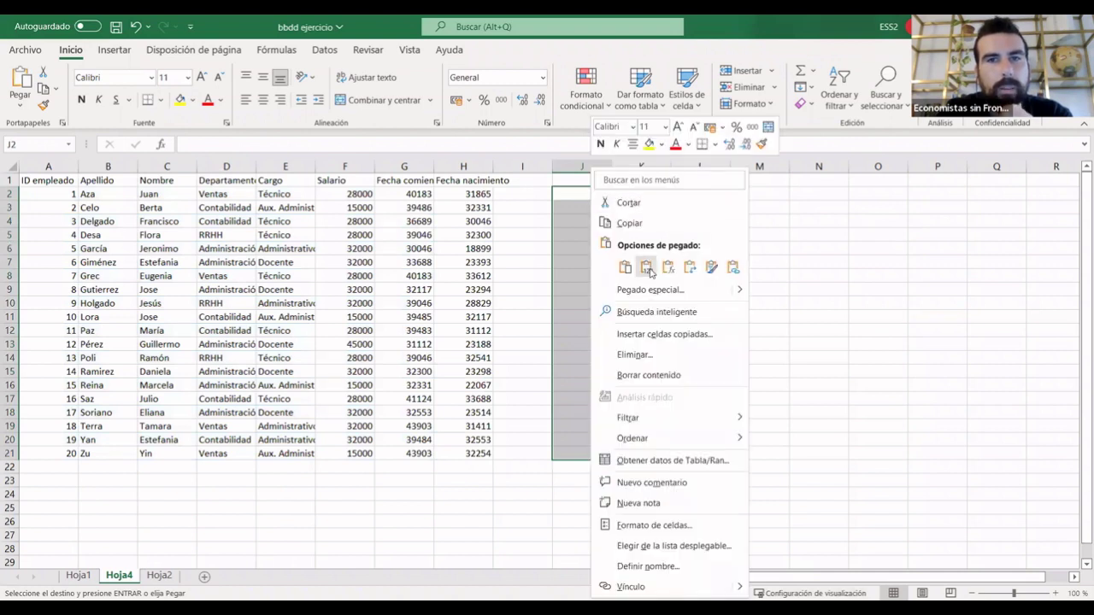
left_click(647, 268)
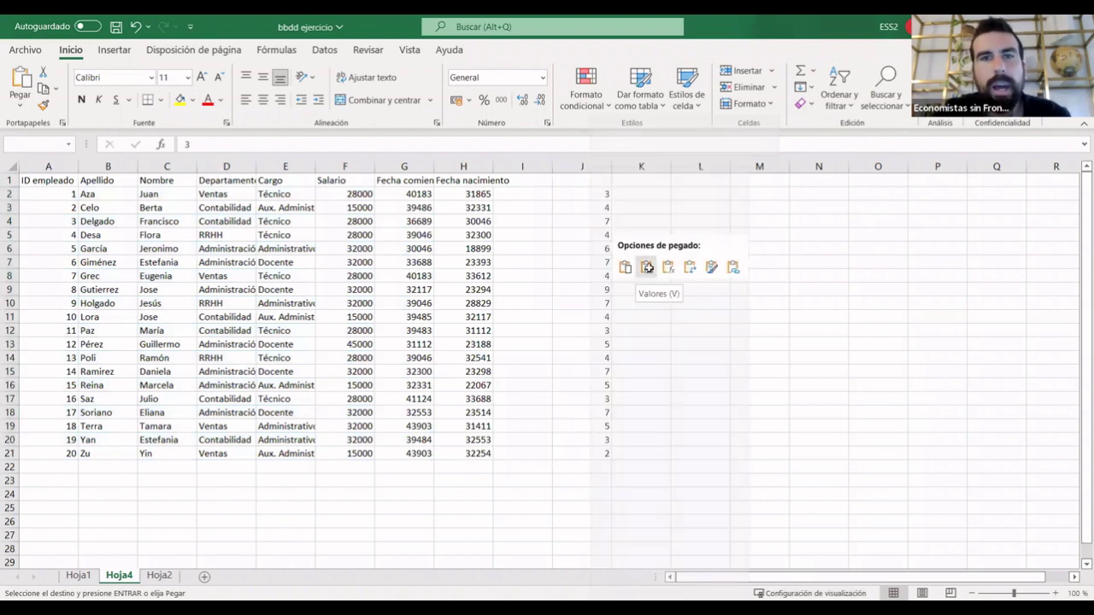
Check the pasted surname lengths down column J from J2 to J21.
left_click(660, 469)
left_click(581, 453)
left_click(598, 385)
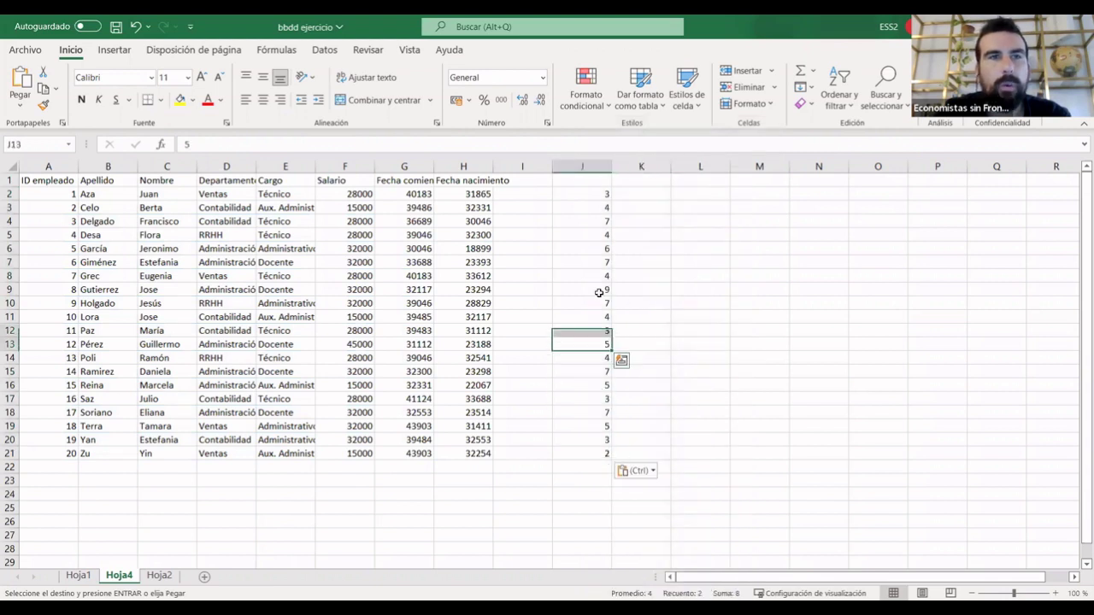
left_click(598, 290)
left_click(599, 235)
left_click(586, 194)
left_click(587, 207)
left_click(581, 256)
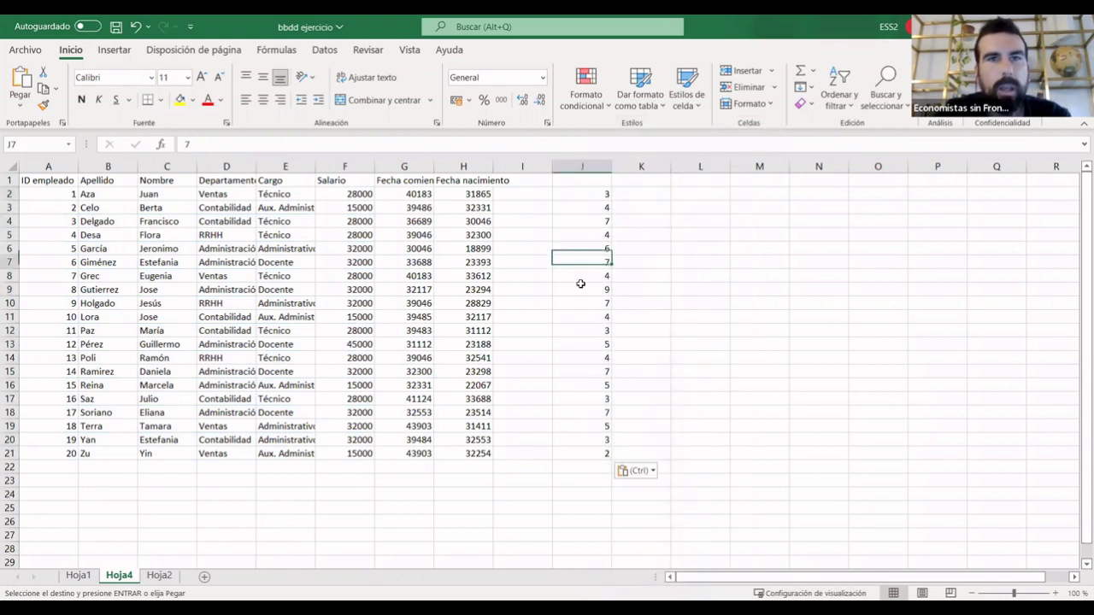
left_click(581, 290)
left_click(581, 317)
left_click(581, 345)
left_click(581, 385)
left_click(581, 399)
left_click(582, 440)
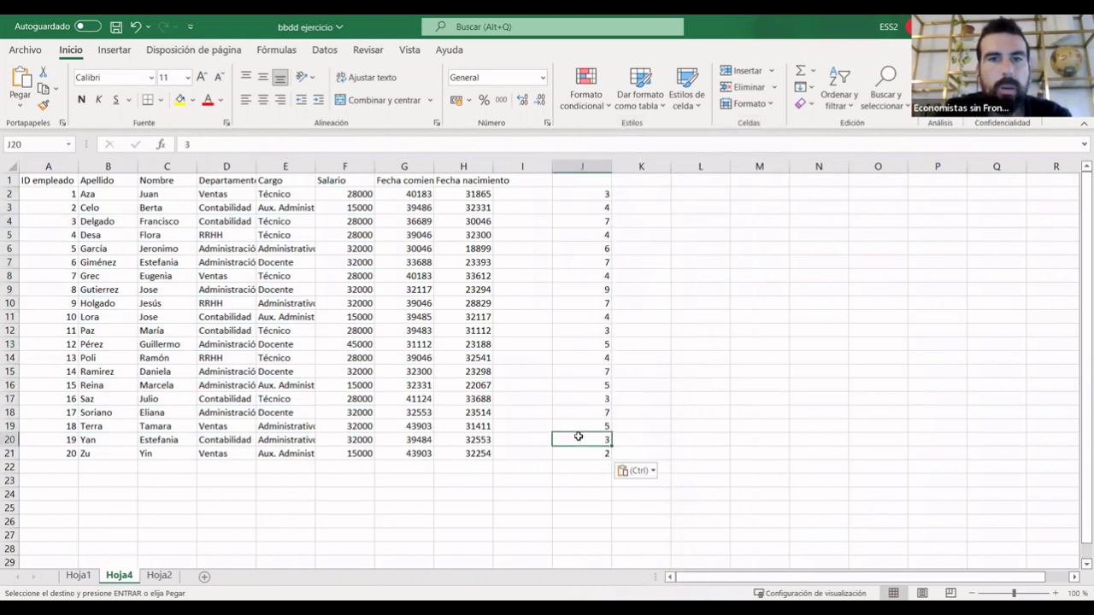
left_click(586, 451)
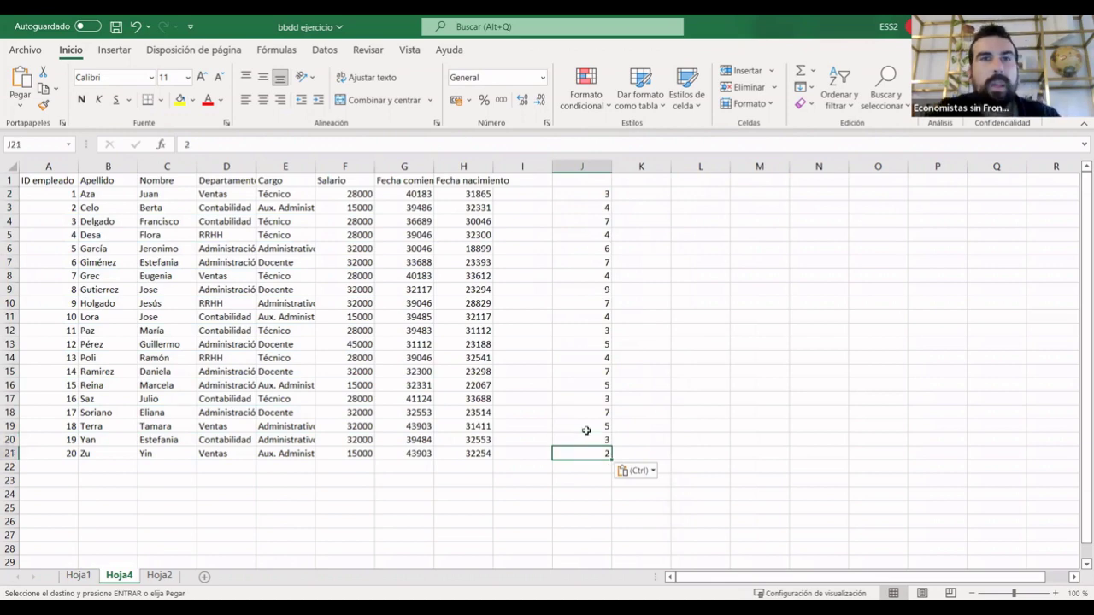
Compare Hoja4's pasted values with the LARGO formulas on Hoja1's formatted table.
left_click(78, 576)
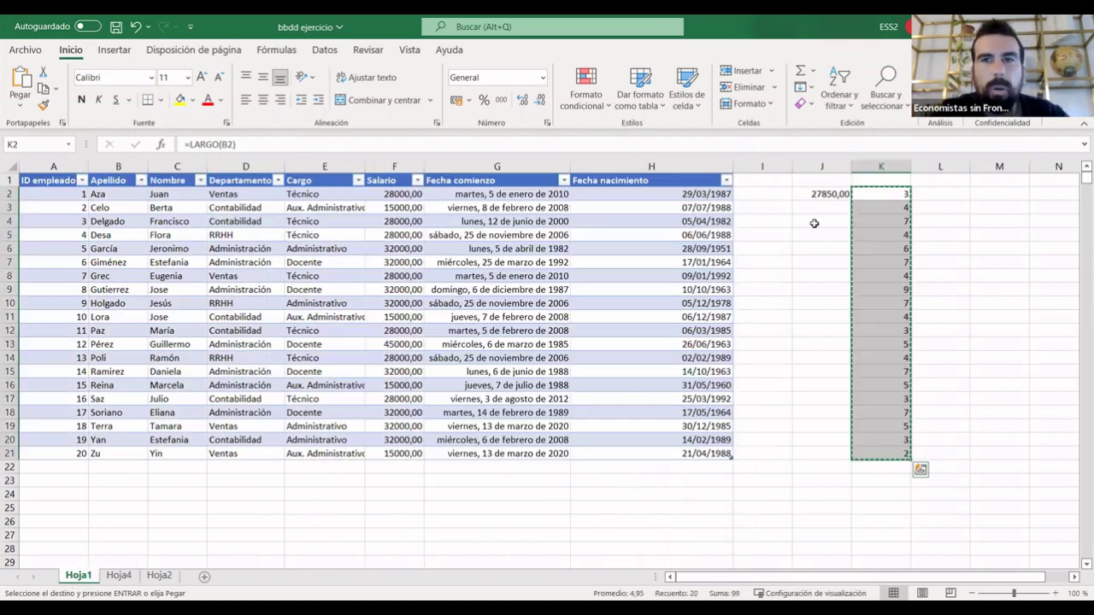
left_click(893, 194)
key("ctrl+shift+Down")
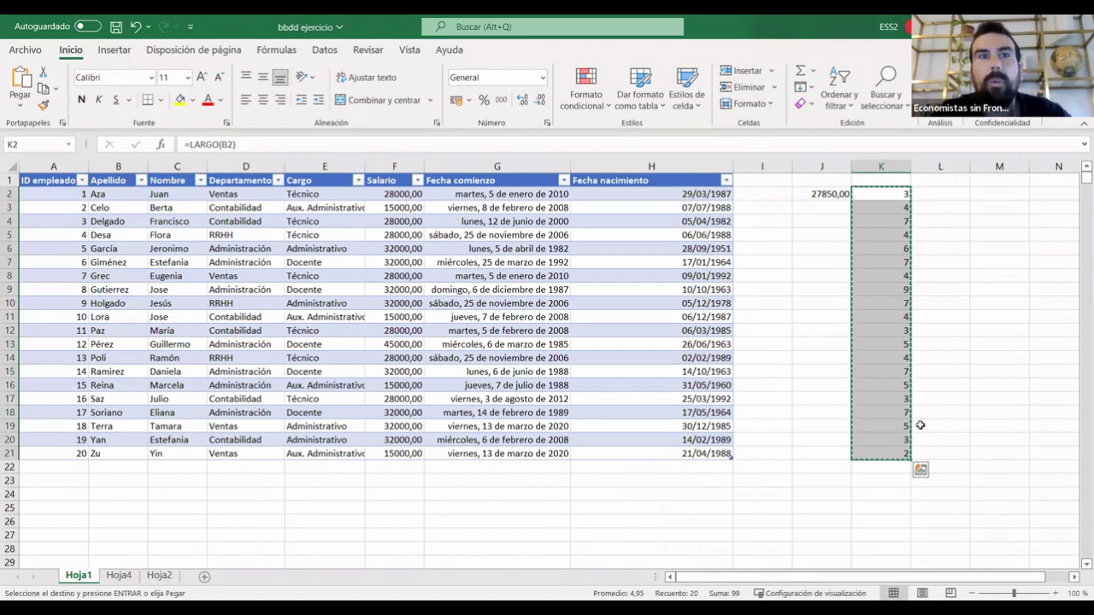
key("Down")
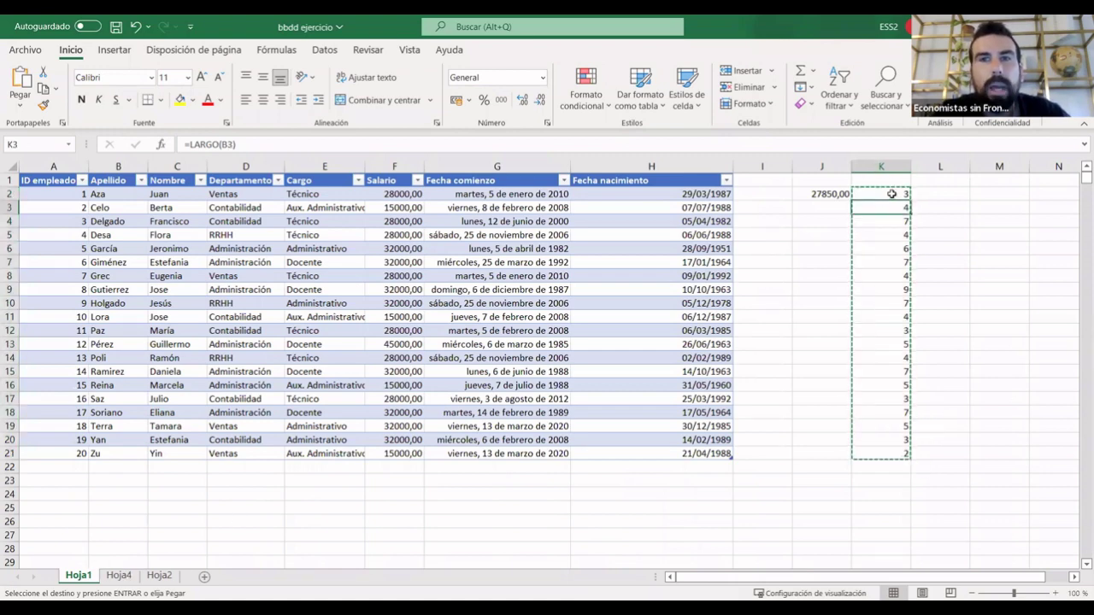
key("Up")
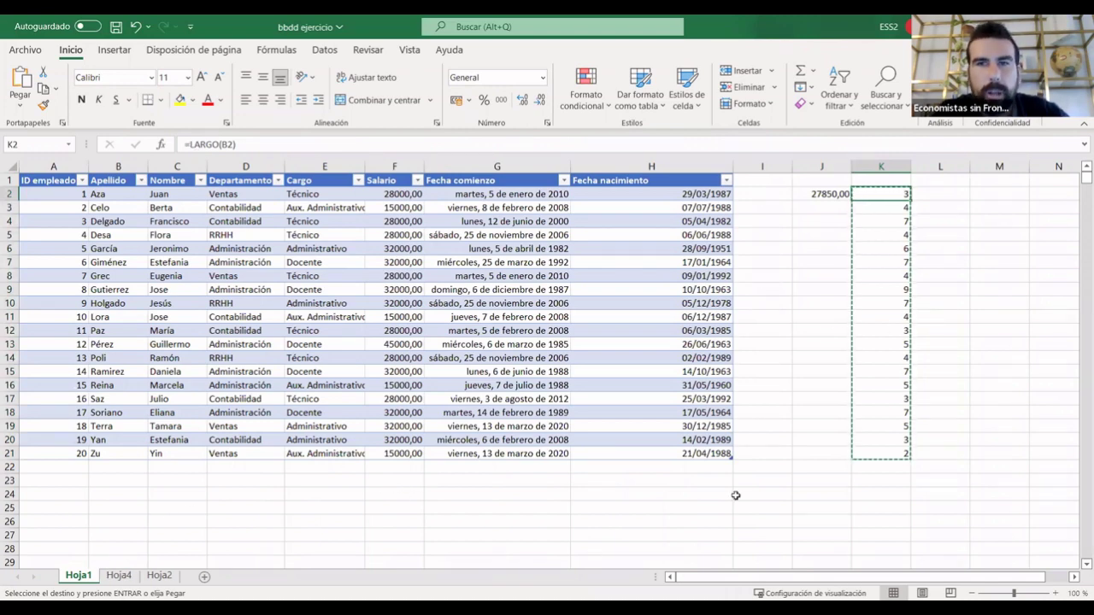
left_click(779, 523)
left_click(119, 576)
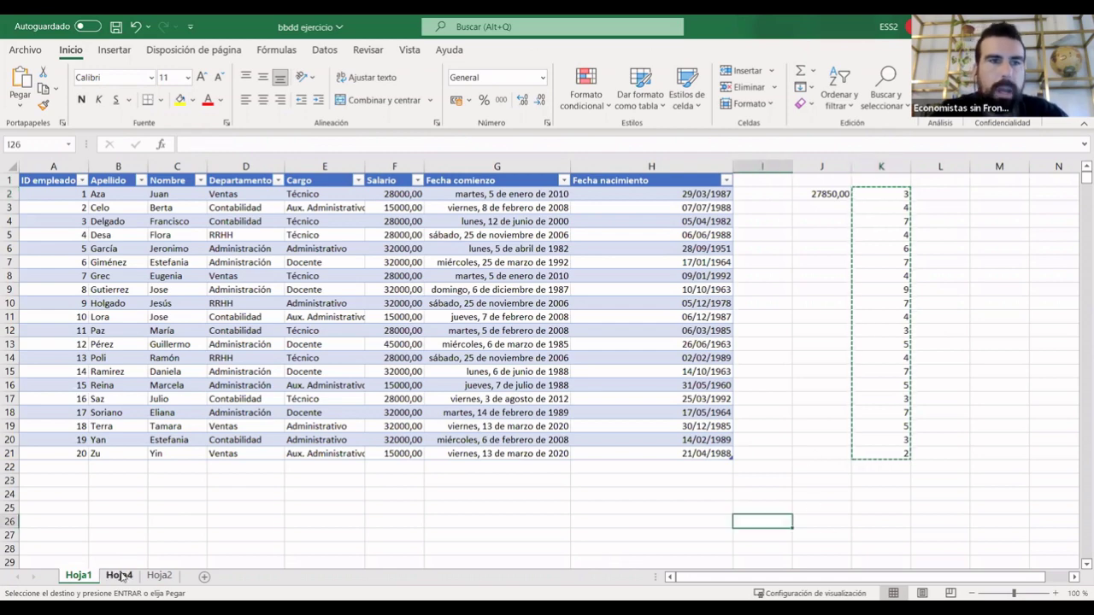
left_click(592, 195)
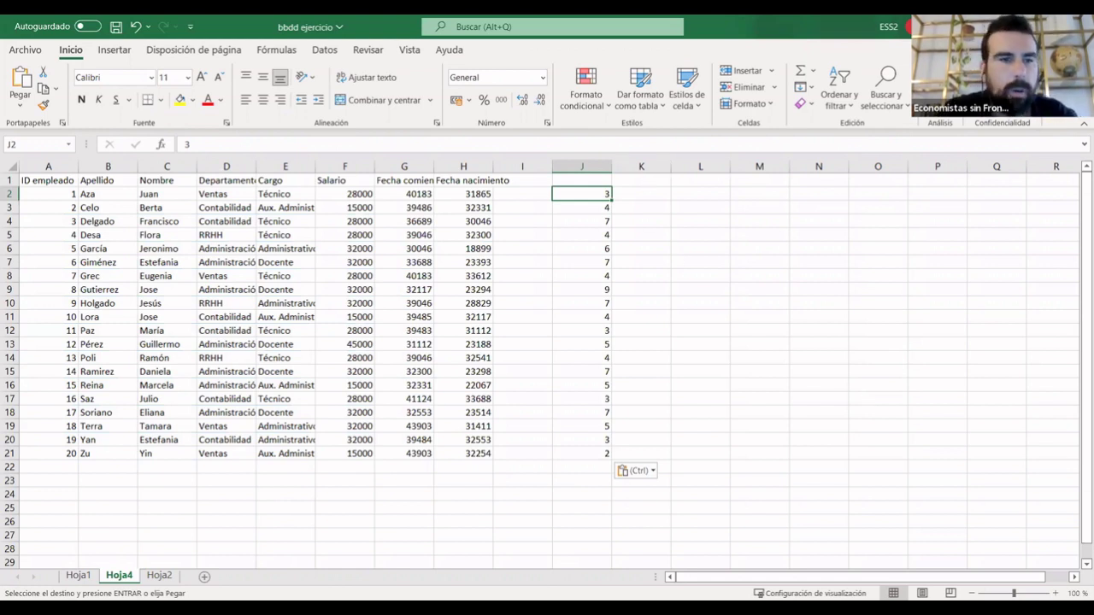
left_click(77, 576)
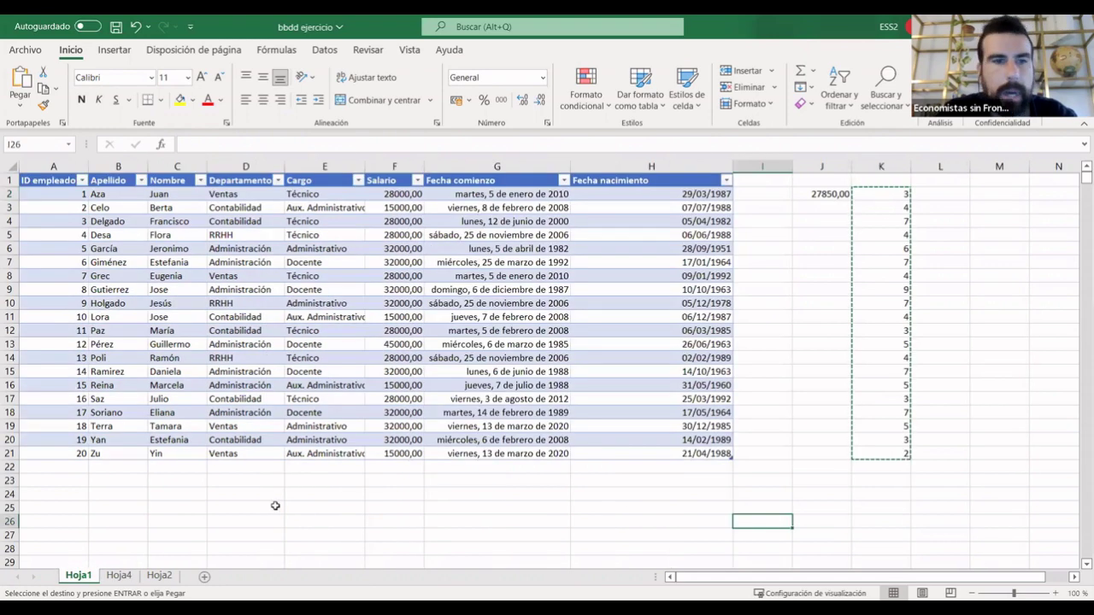
left_click(119, 576)
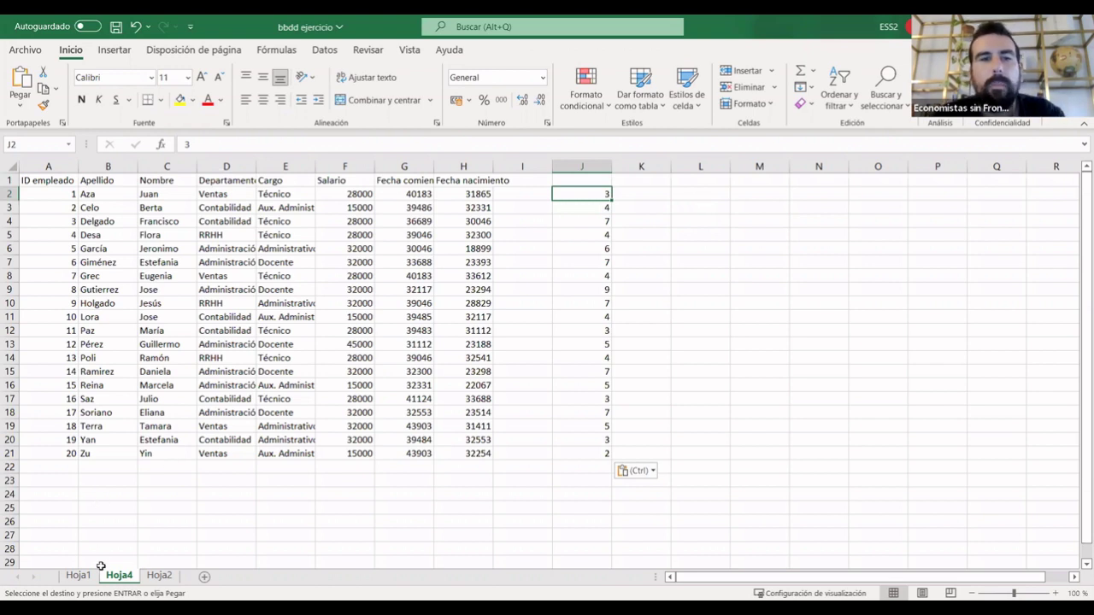
left_click(516, 523)
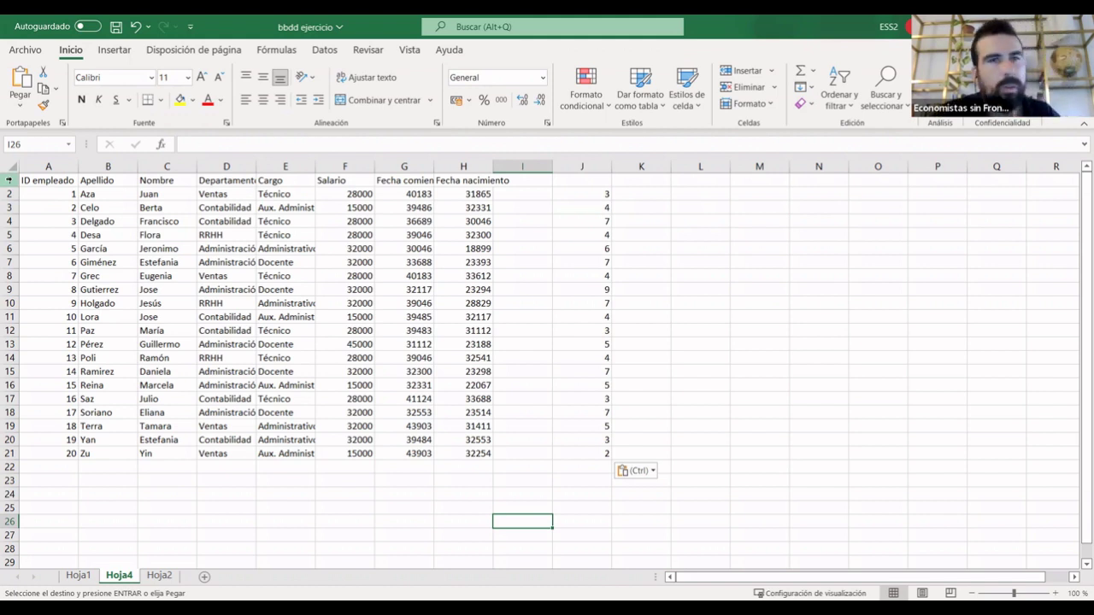
Select header cells A1:H1 and turn on Filtro from Ordenar y filtrar.
left_click(9, 179)
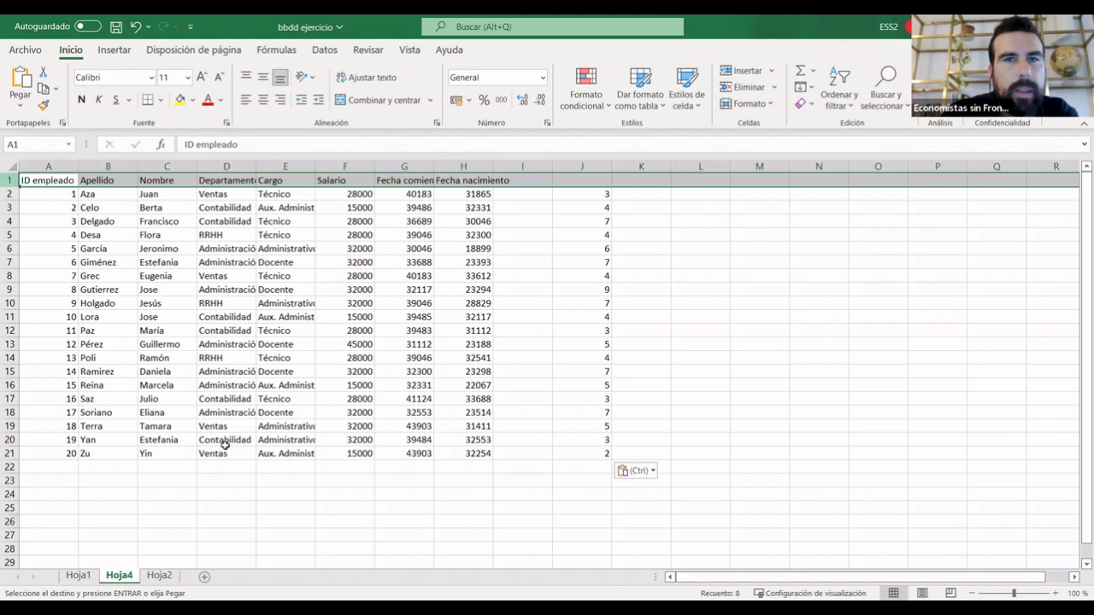
left_click(325, 513)
left_click_drag(43, 180, 488, 184)
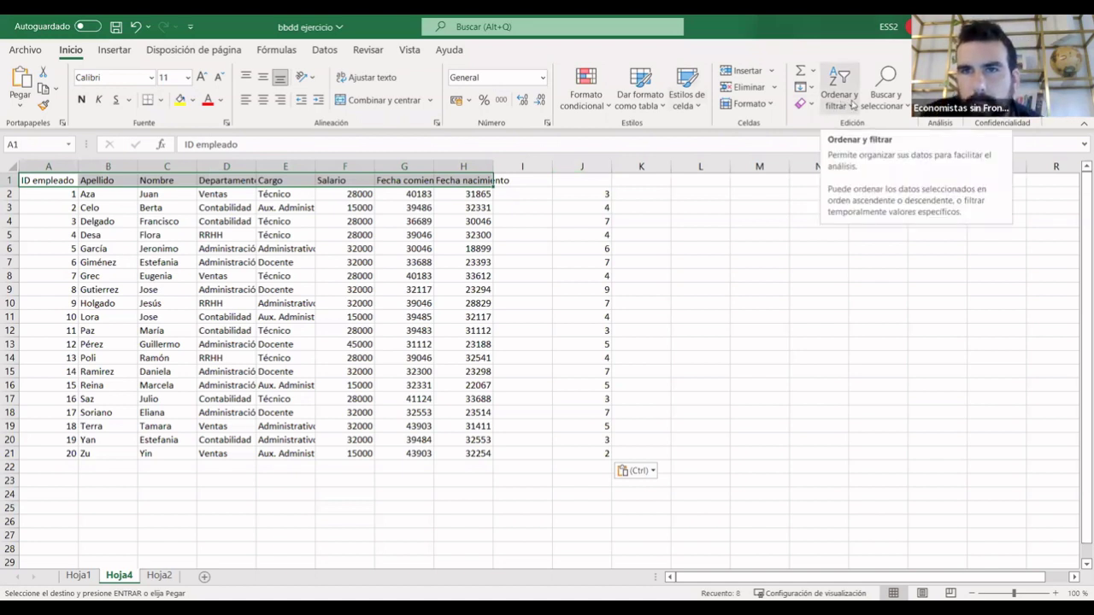
left_click(852, 104)
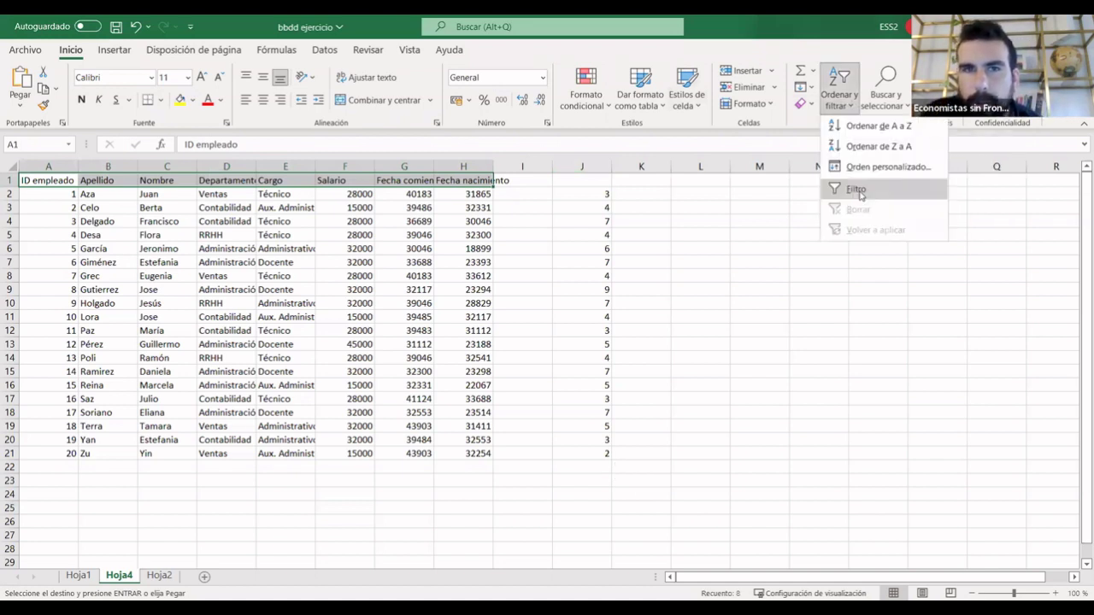
left_click(857, 190)
left_click(782, 411)
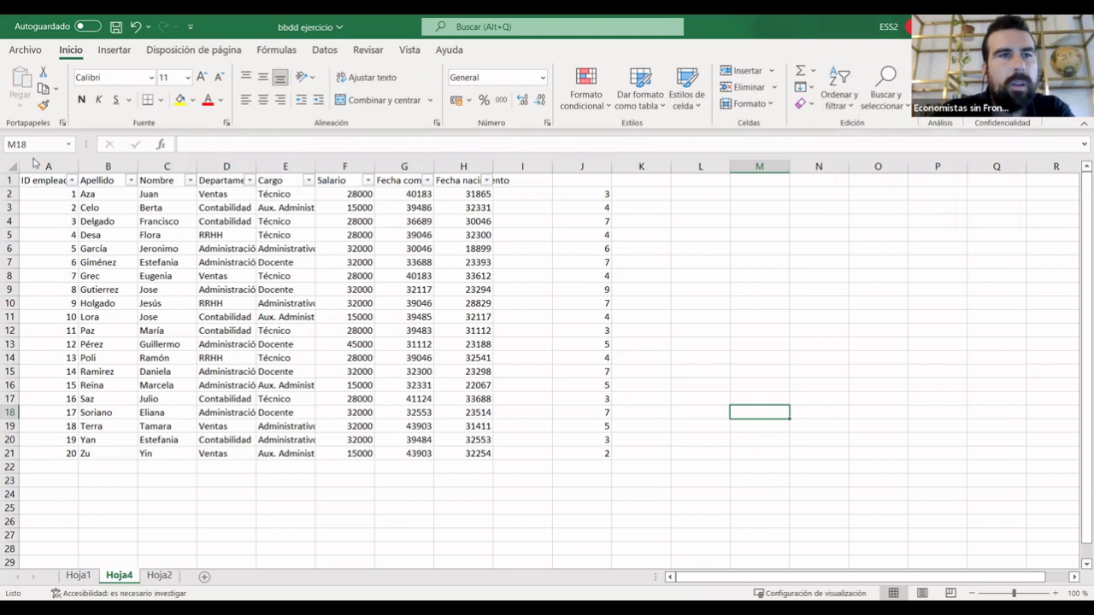
Look through the Apellido filter list and close it without changes.
left_click(132, 181)
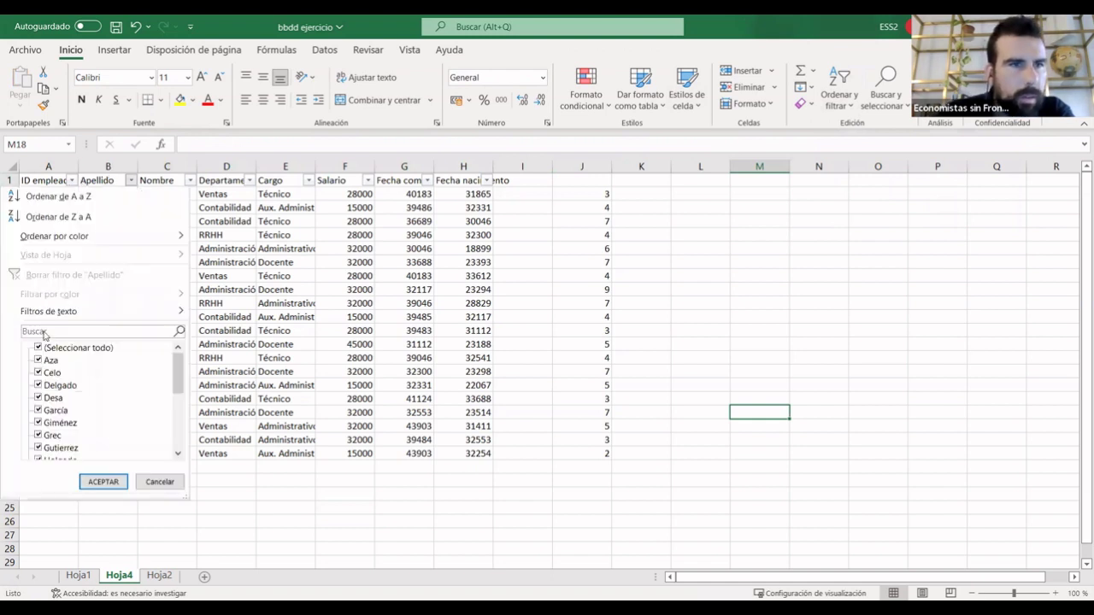
scroll(68, 402, "down", 2)
scroll(74, 420, "down", 2)
scroll(73, 419, "up", 4)
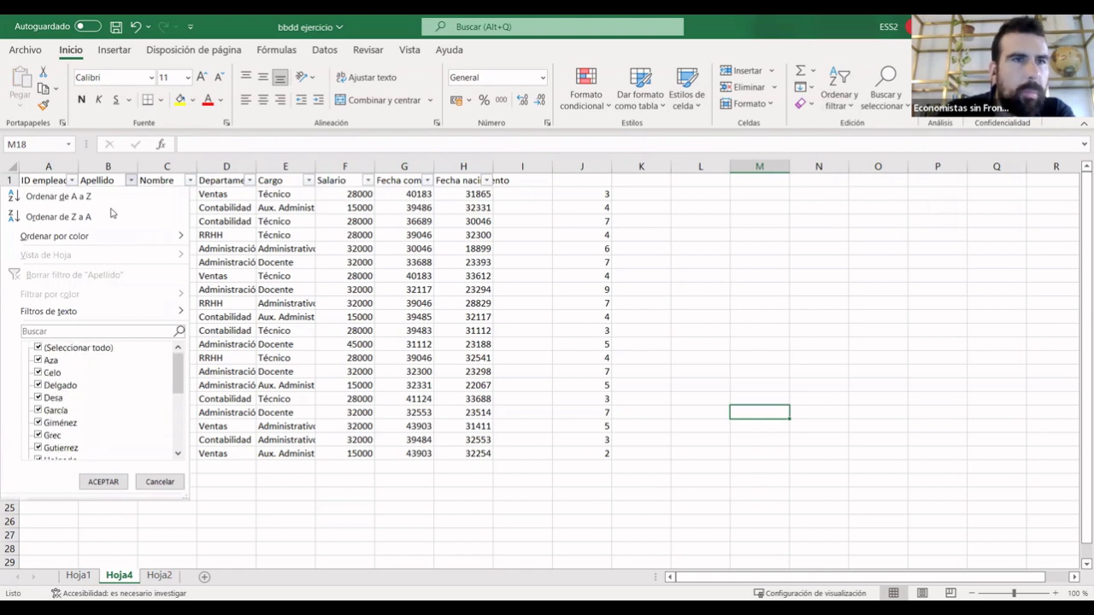
left_click(391, 512)
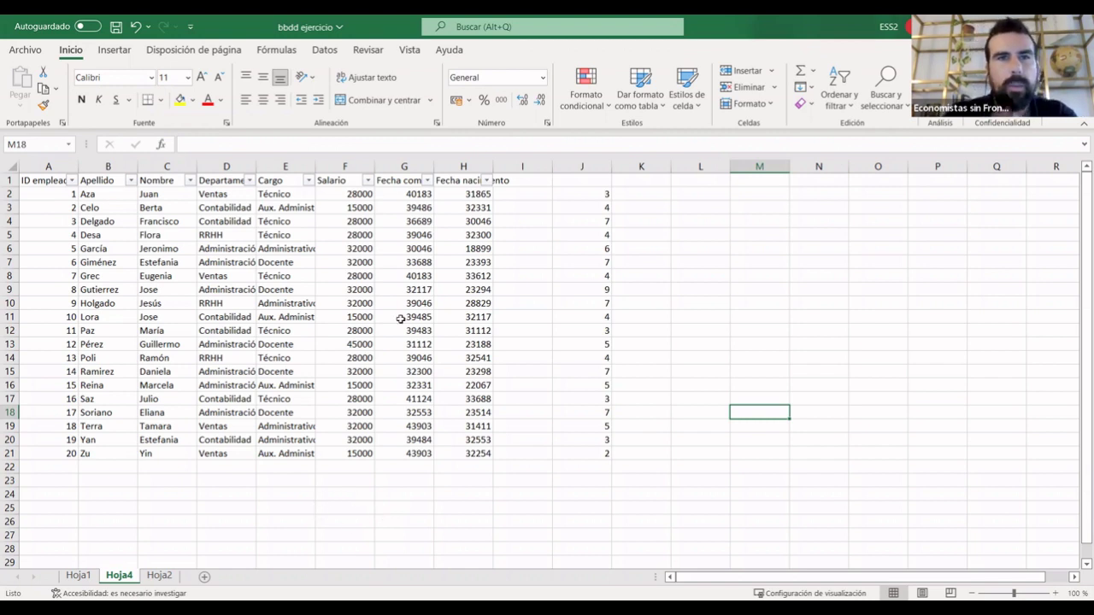
Inspect surnames, department, salary and the serial-number dates in columns G and H.
left_click(409, 276)
left_click(405, 208)
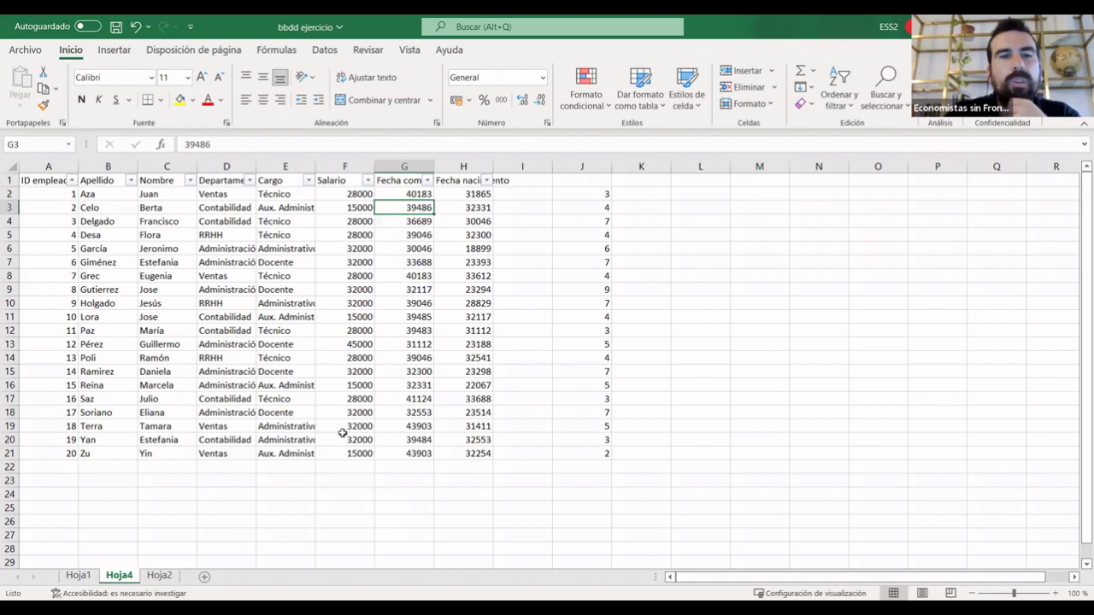
left_click(386, 498)
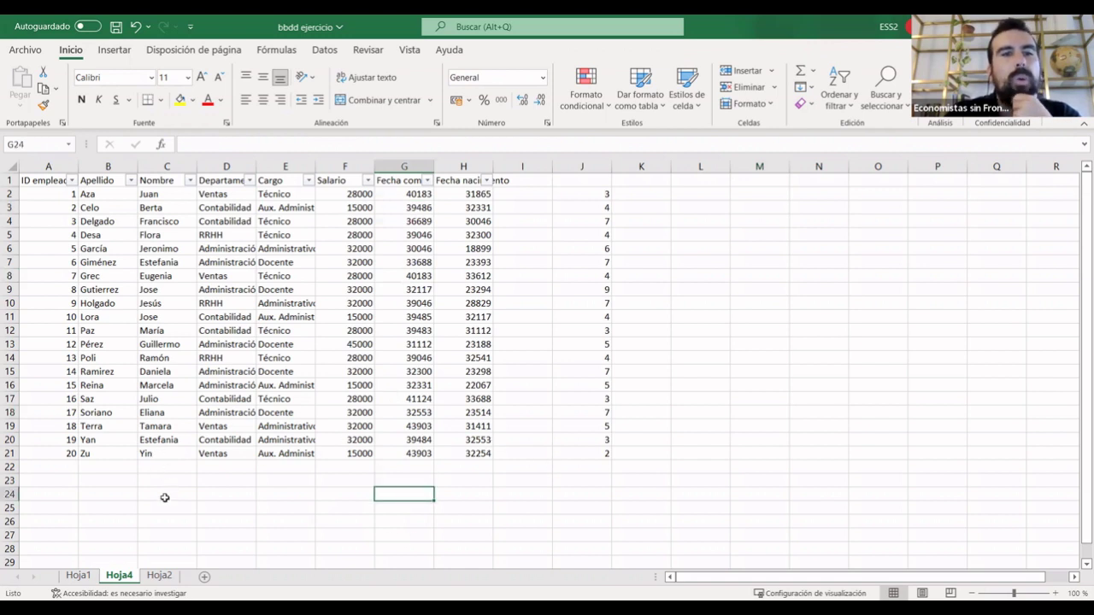
left_click_drag(173, 532, 174, 505)
left_click(118, 358)
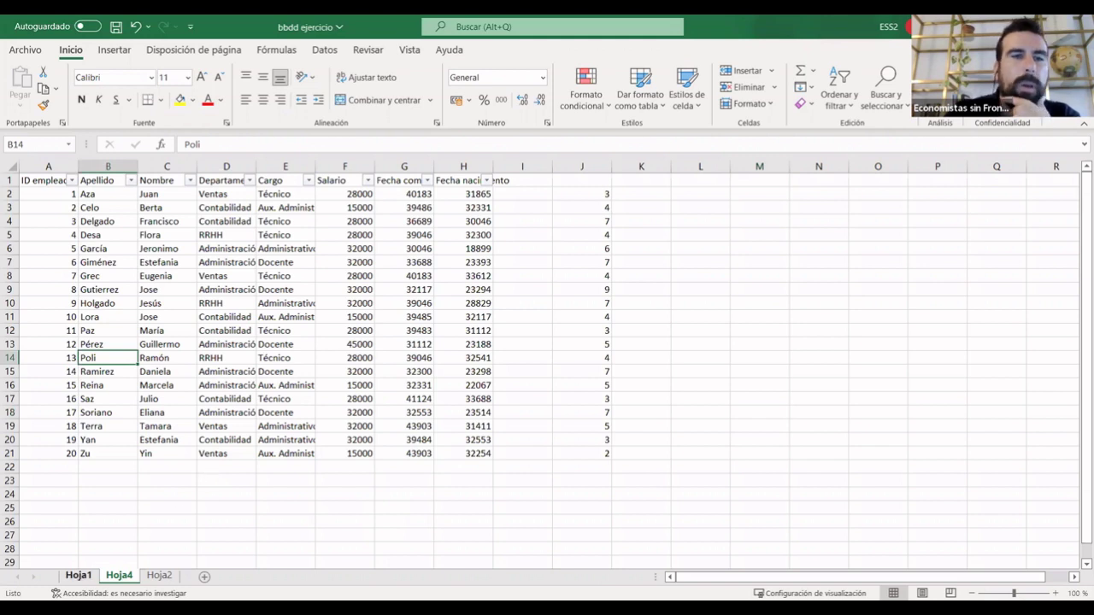
left_click(301, 549)
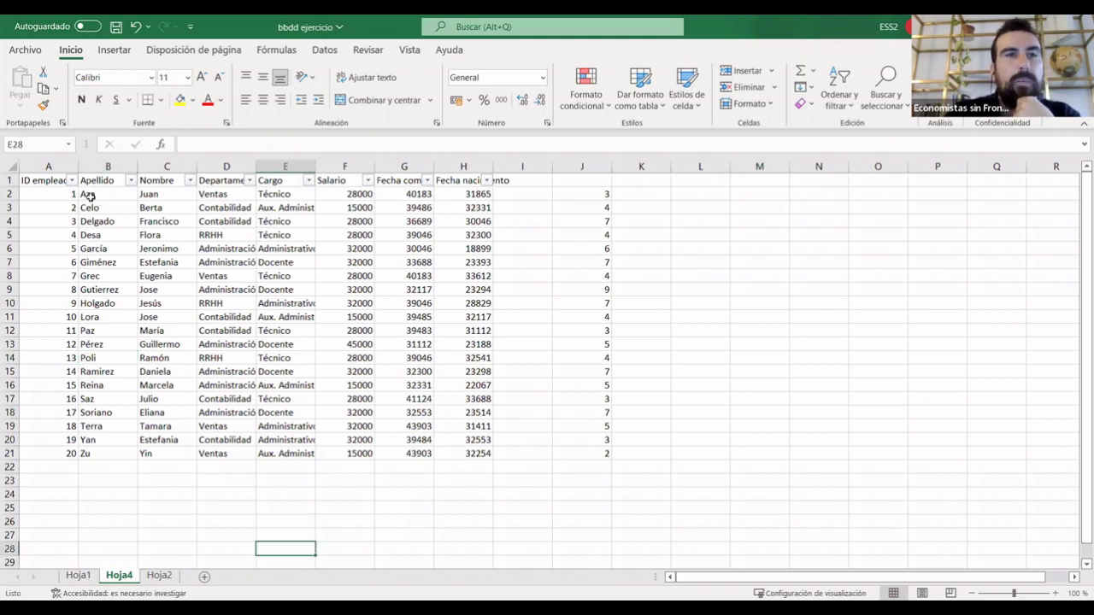
left_click(89, 196)
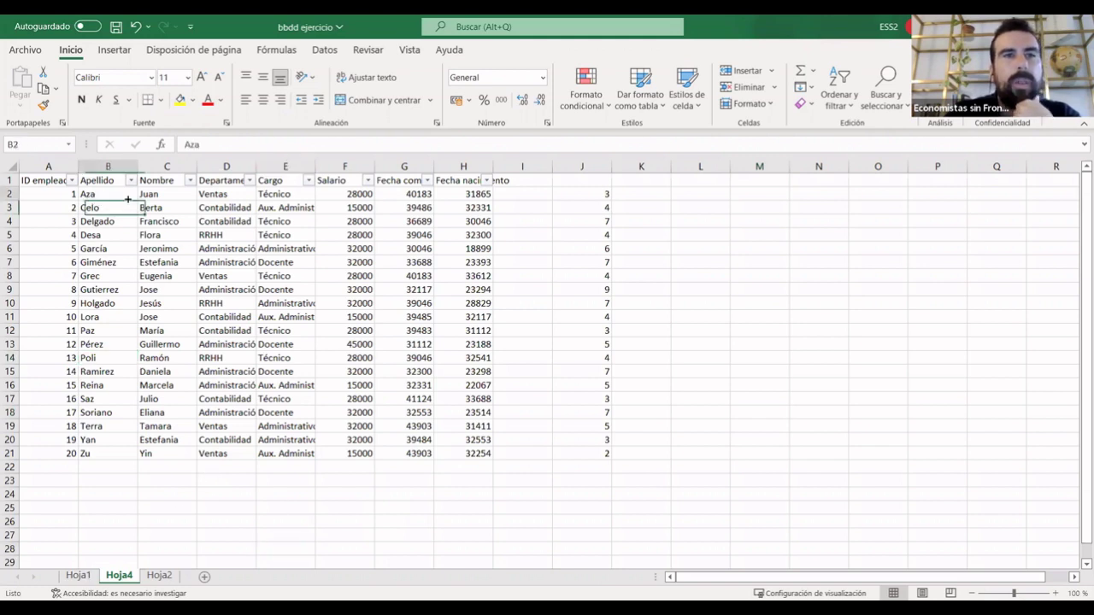
left_click(222, 207)
left_click(356, 219)
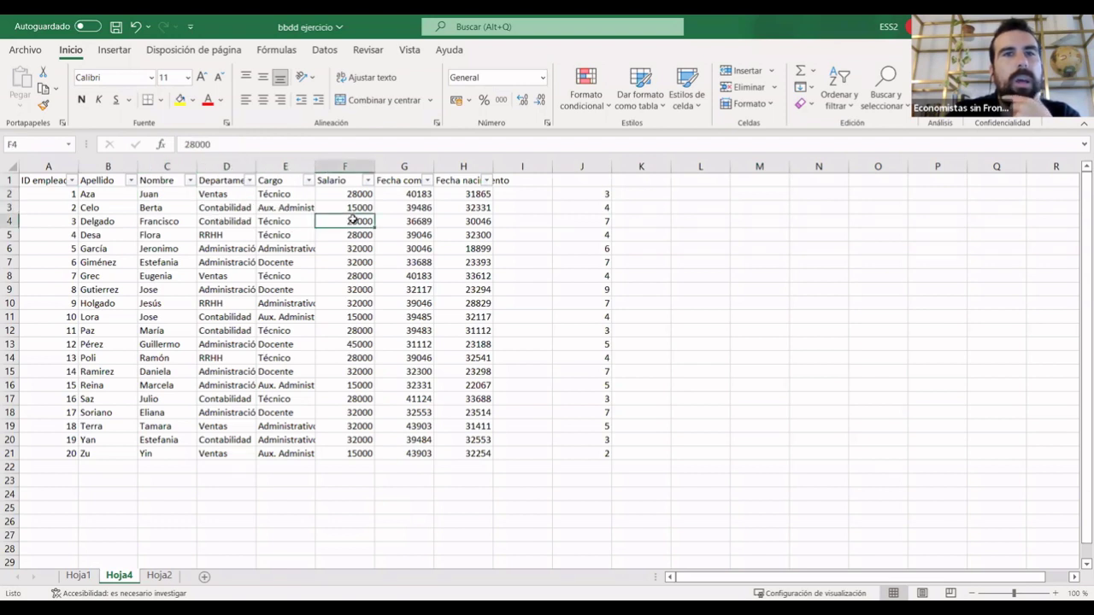
left_click(405, 248)
left_click(462, 246)
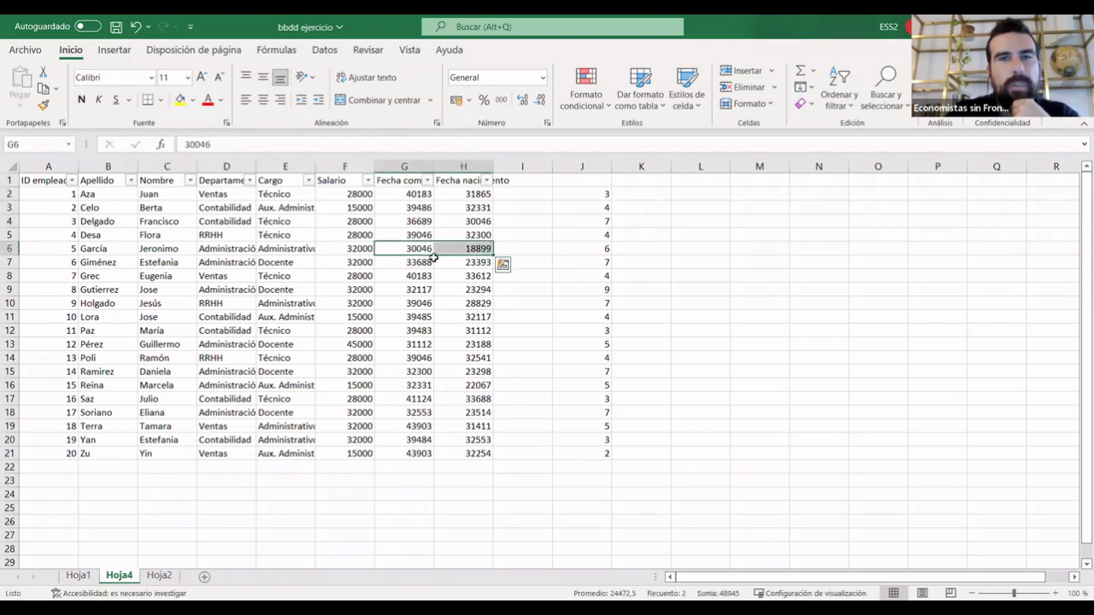
left_click(398, 259)
key("Right")
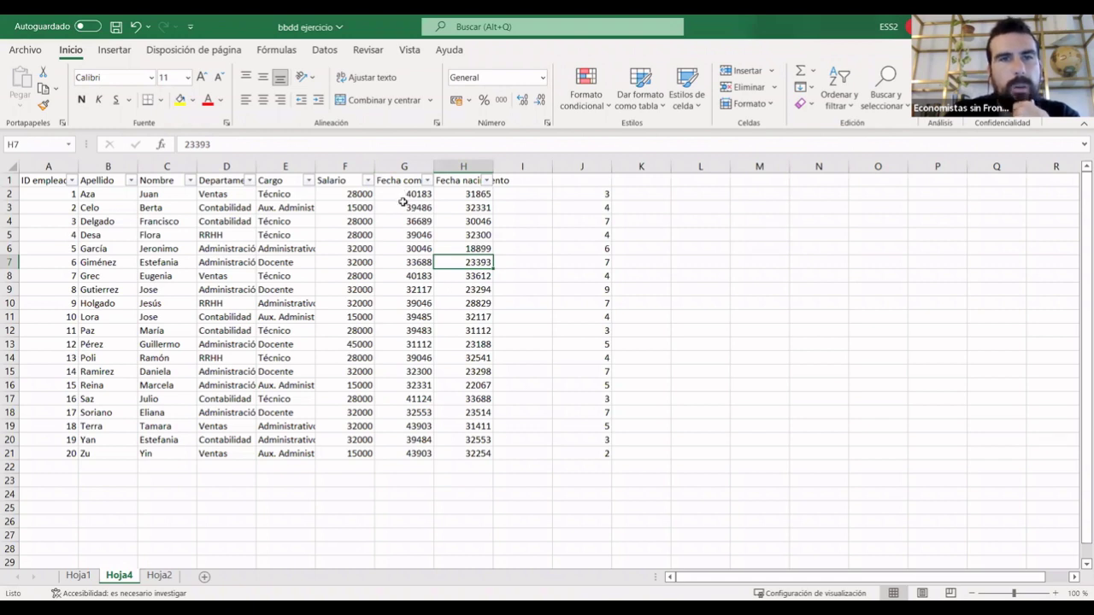
Format the Fecha comienzo values G2:G21 as Fecha larga.
left_click_drag(403, 197, 412, 452)
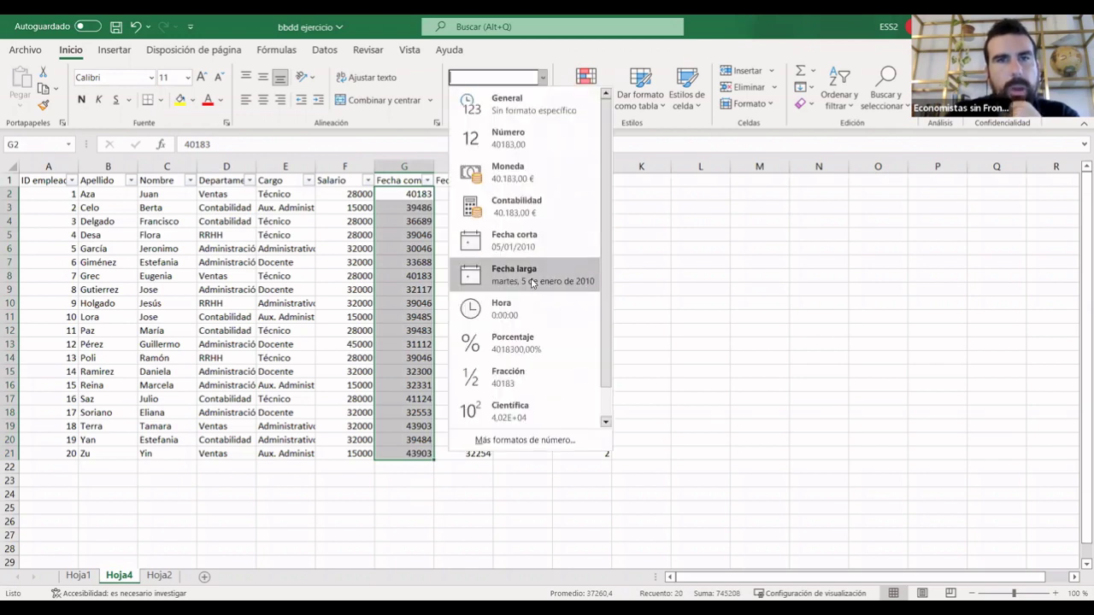
left_click(531, 283)
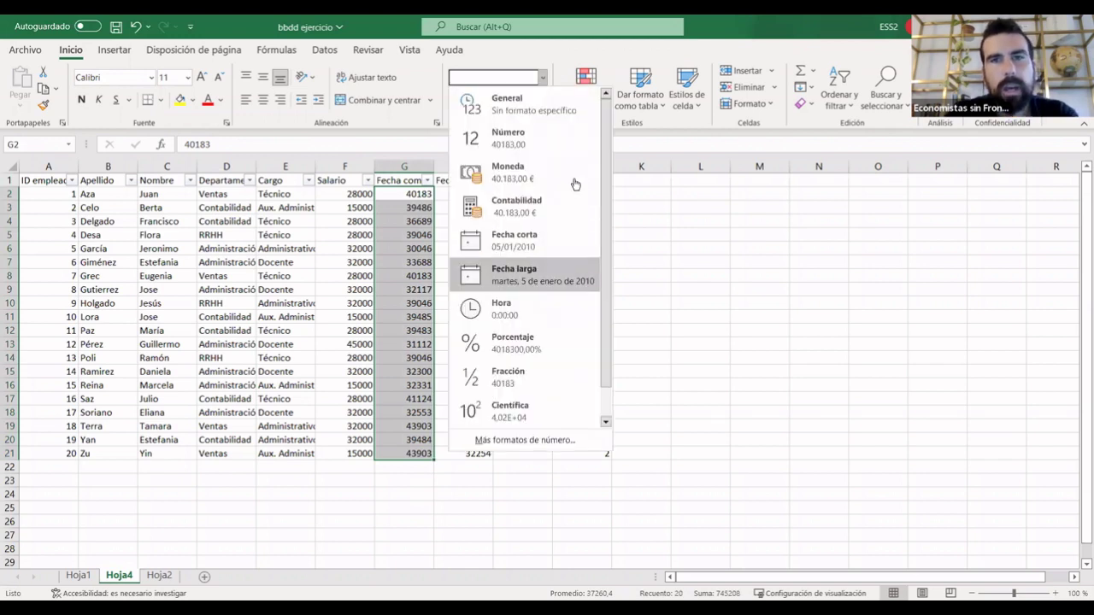
left_click(574, 181)
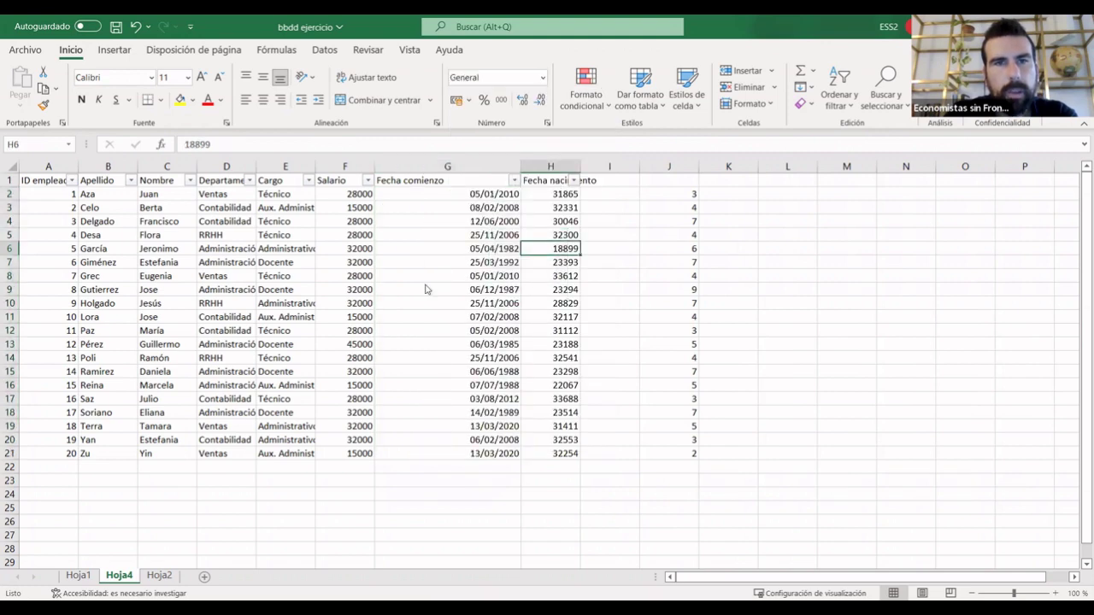
left_click(515, 181)
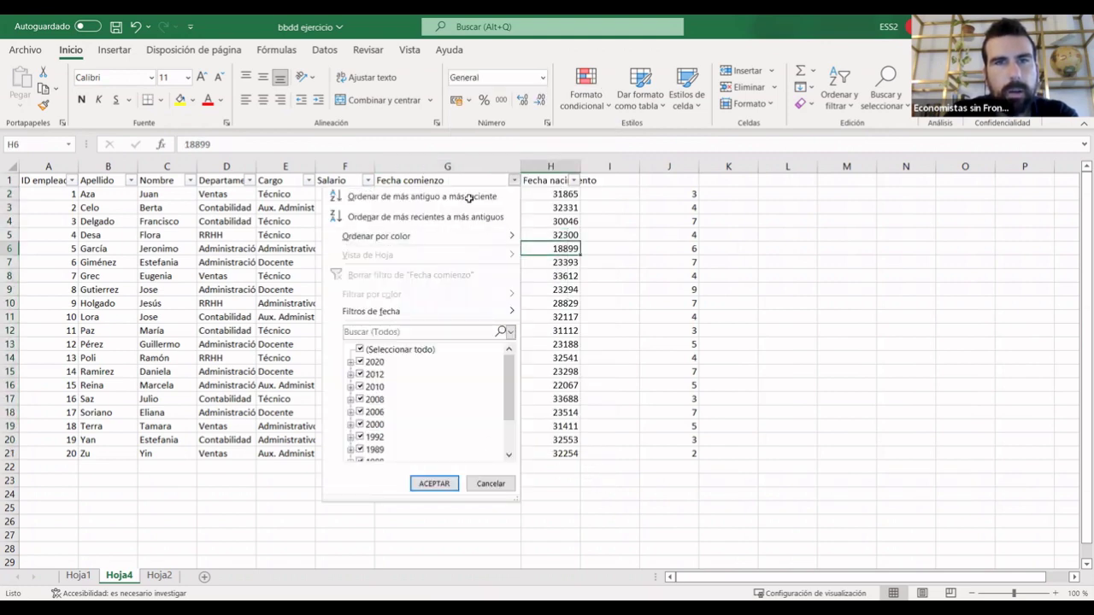
key("Escape")
left_click_drag(447, 194, 466, 454)
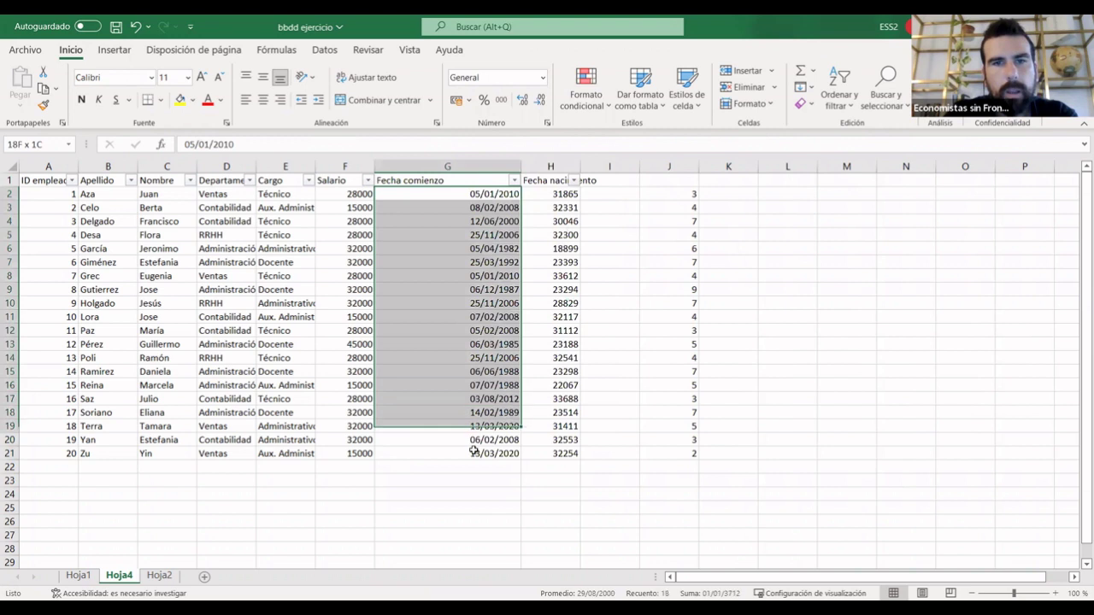
left_click(541, 78)
left_click(481, 282)
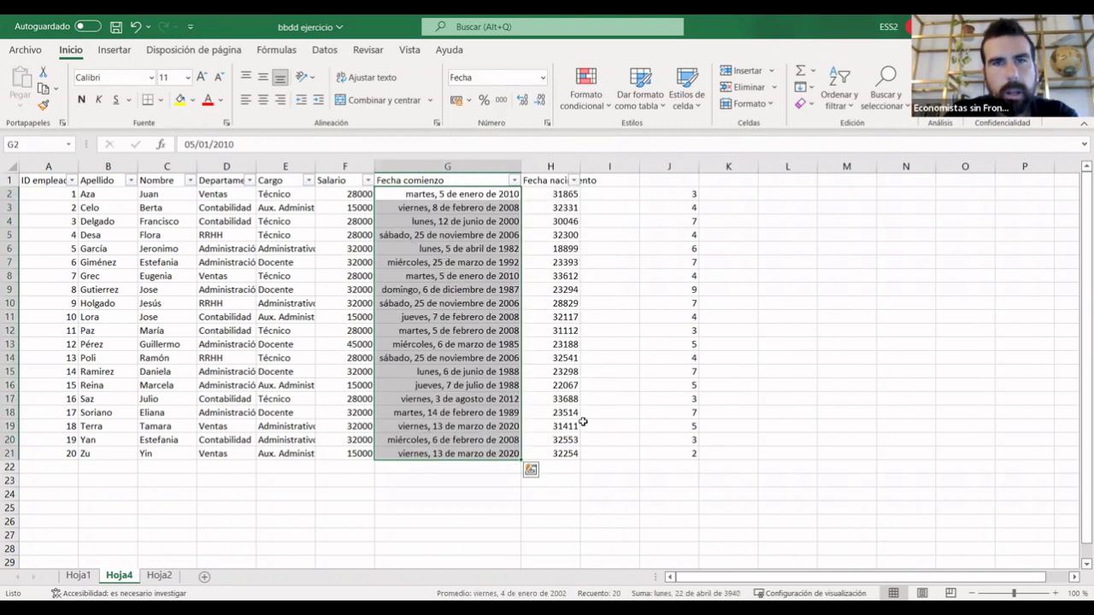
Format the Fecha nacimiento values in column H as Fecha corta.
mouse_move(550, 494)
left_mouse_down()
mouse_move(553, 202)
mouse_move(554, 459)
left_mouse_up()
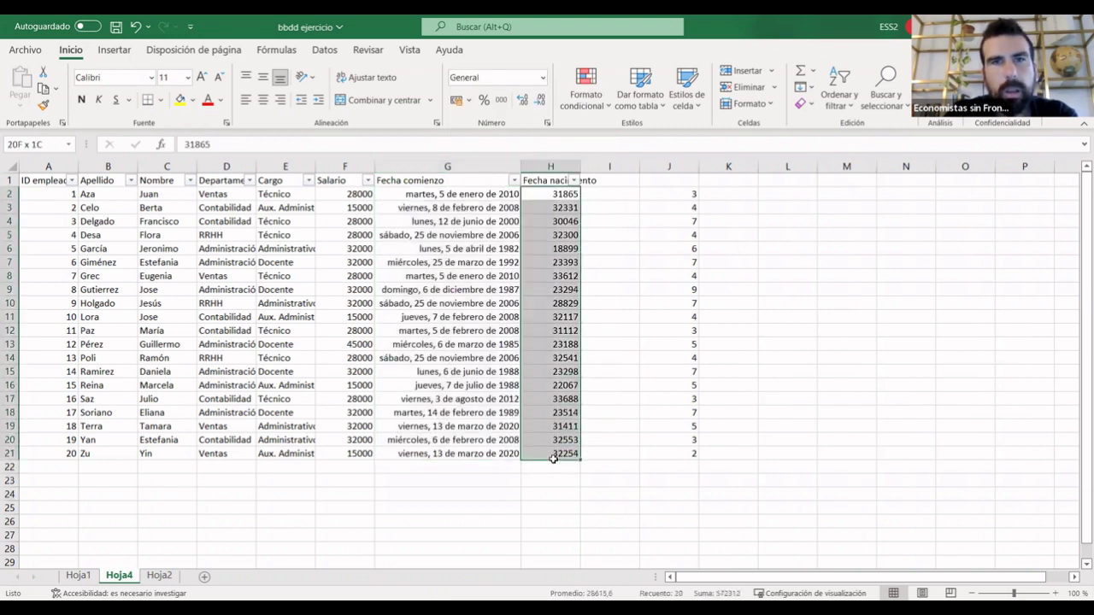
left_click(542, 78)
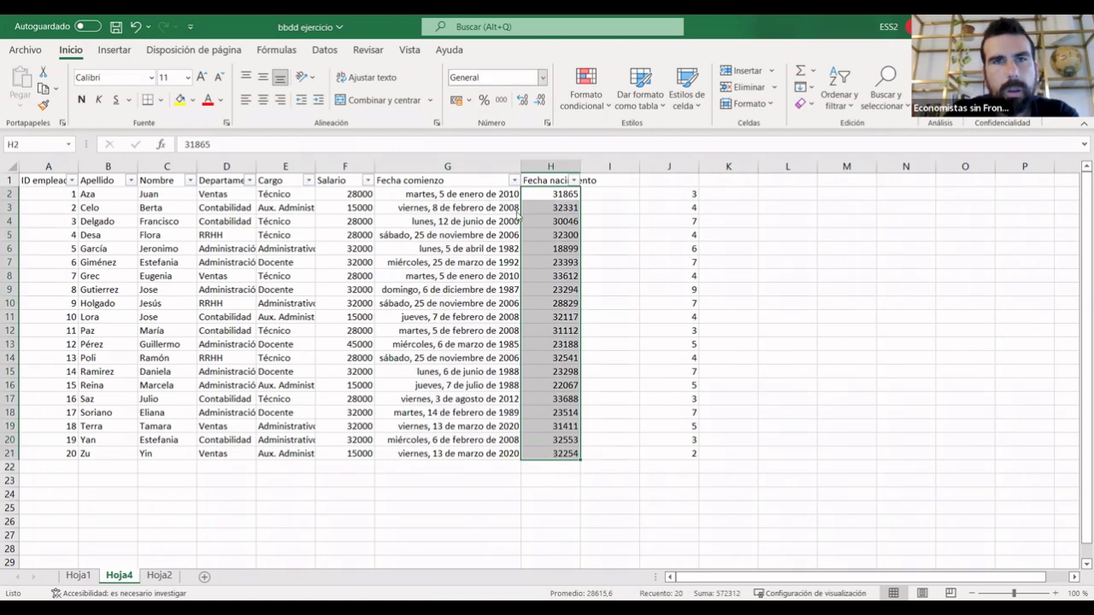
left_click(525, 240)
left_click(447, 521)
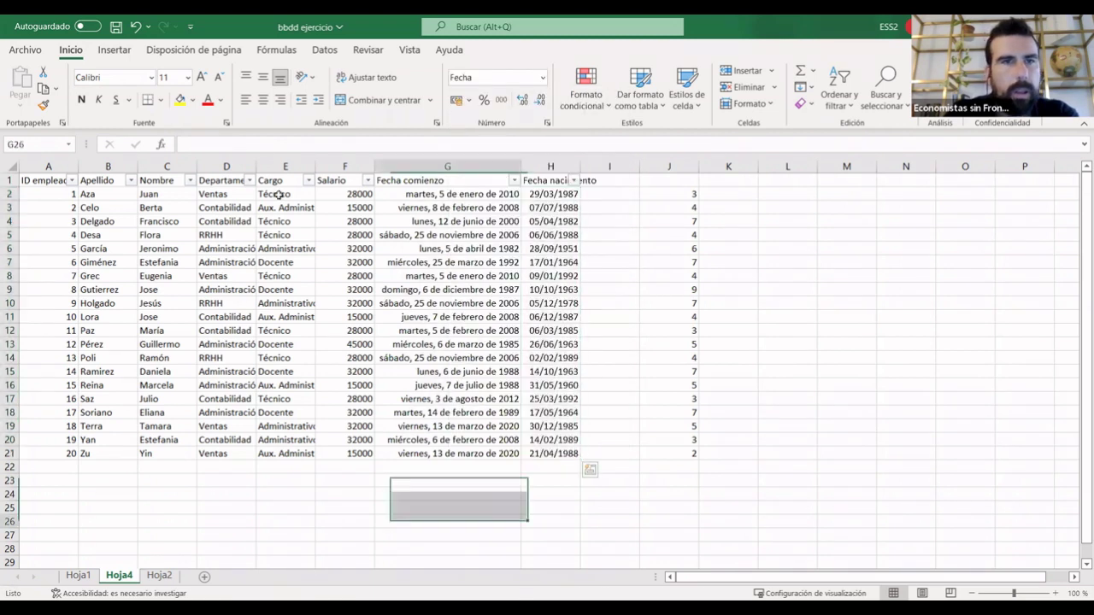
Apply the Número format to the Salario values F2:F21.
left_click_drag(344, 452, 344, 454)
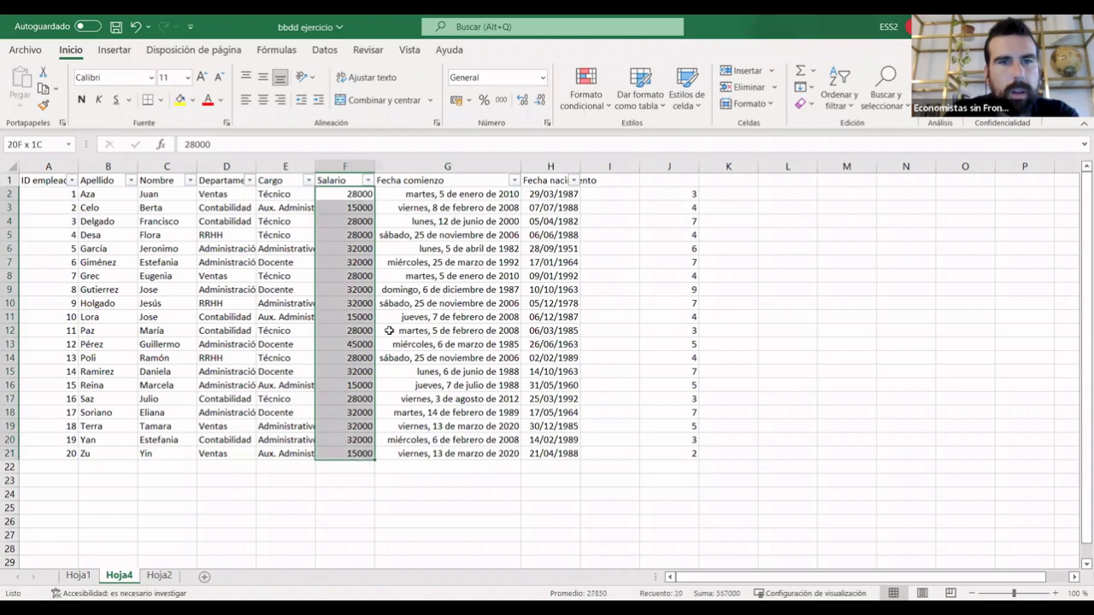
left_click(542, 78)
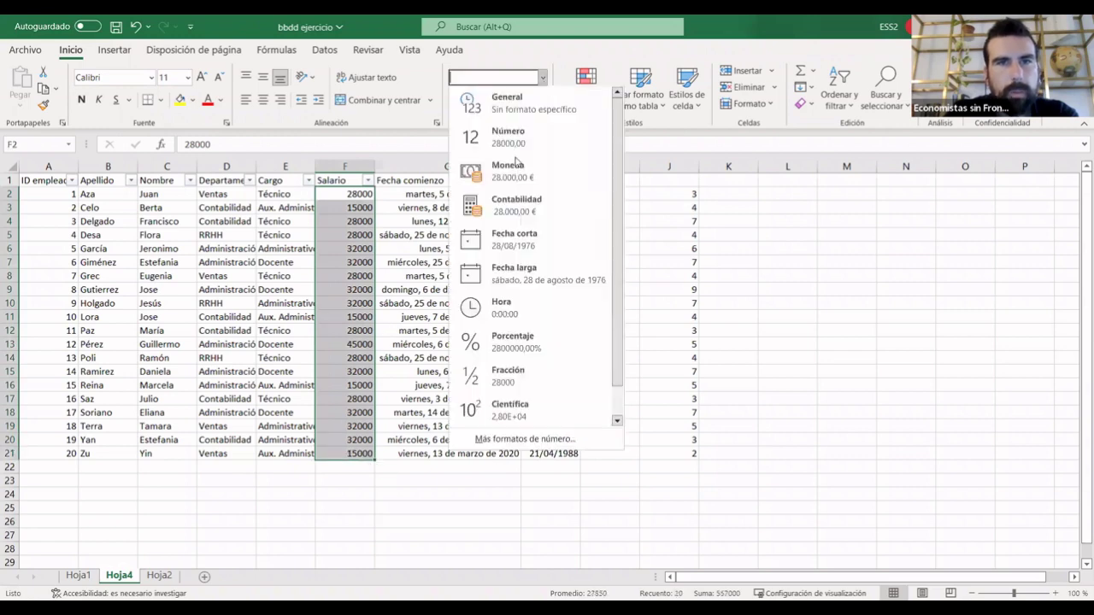
key("Return")
left_click(344, 549)
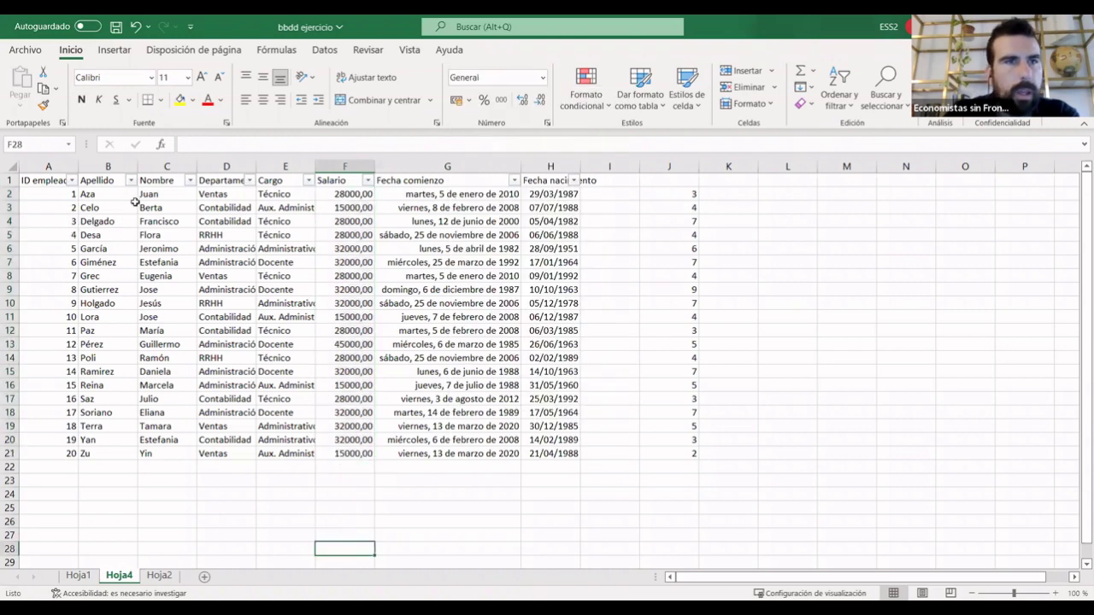
Format the Apellido through Cargo cells B2:E21 as Texto.
left_click(98, 205)
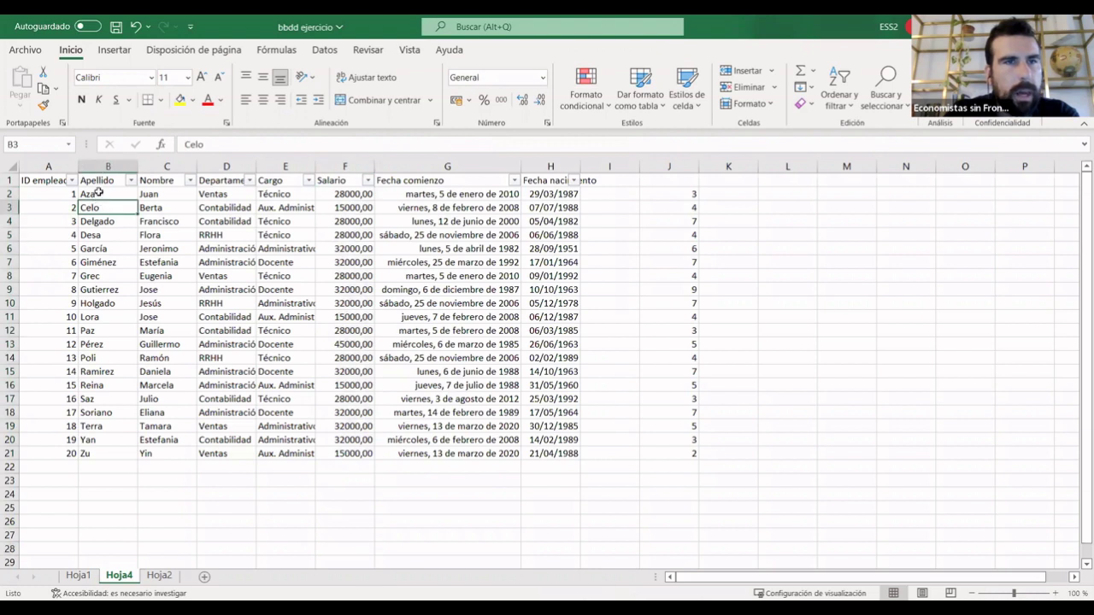
left_click_drag(96, 194, 291, 451)
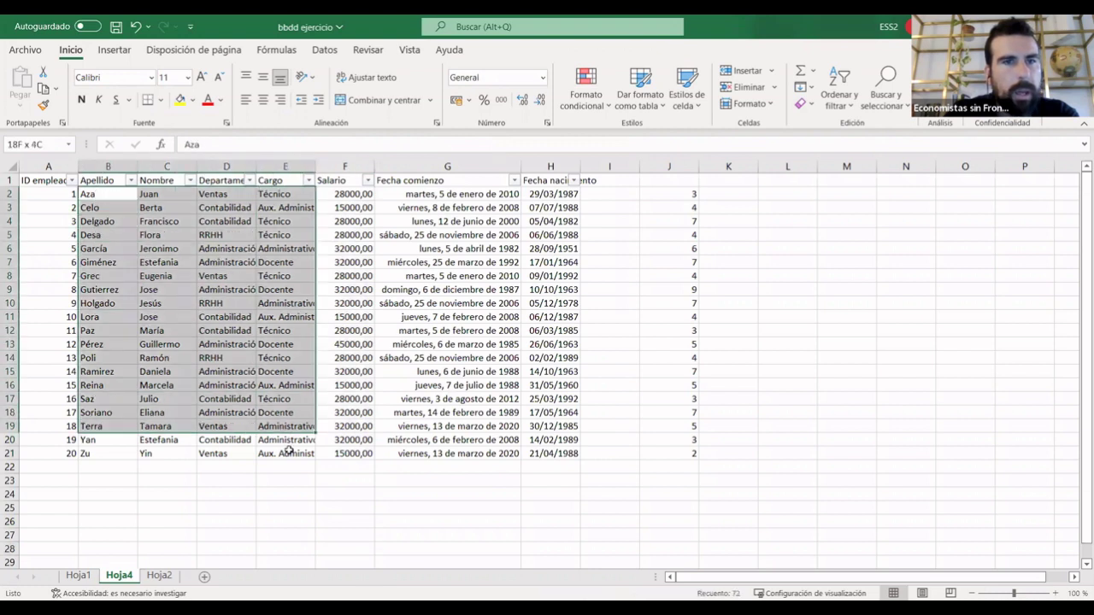
left_click(542, 77)
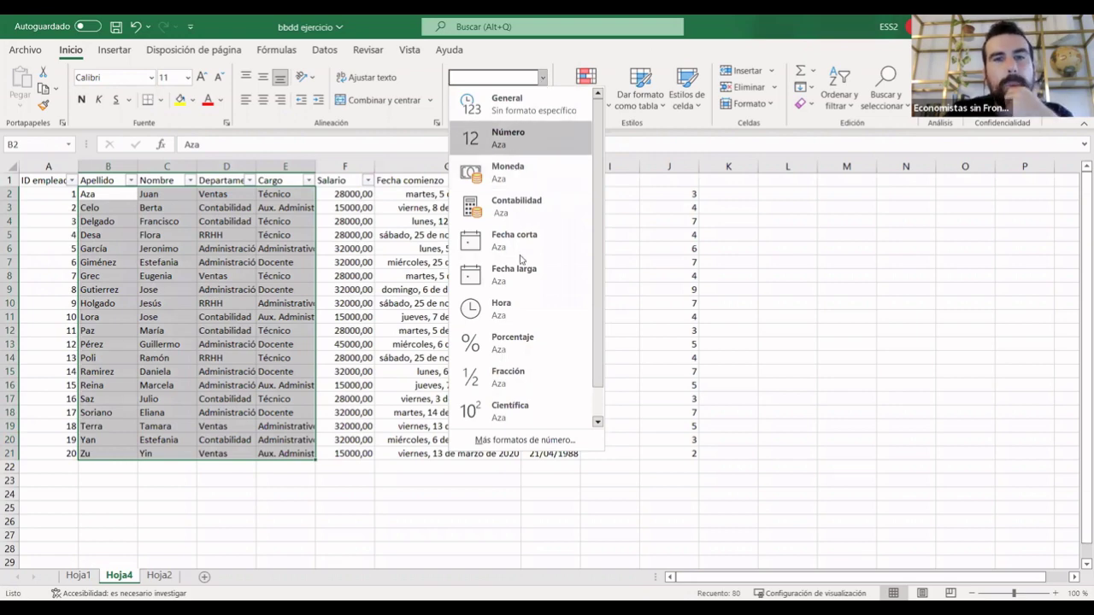
scroll(524, 190, "down", 1)
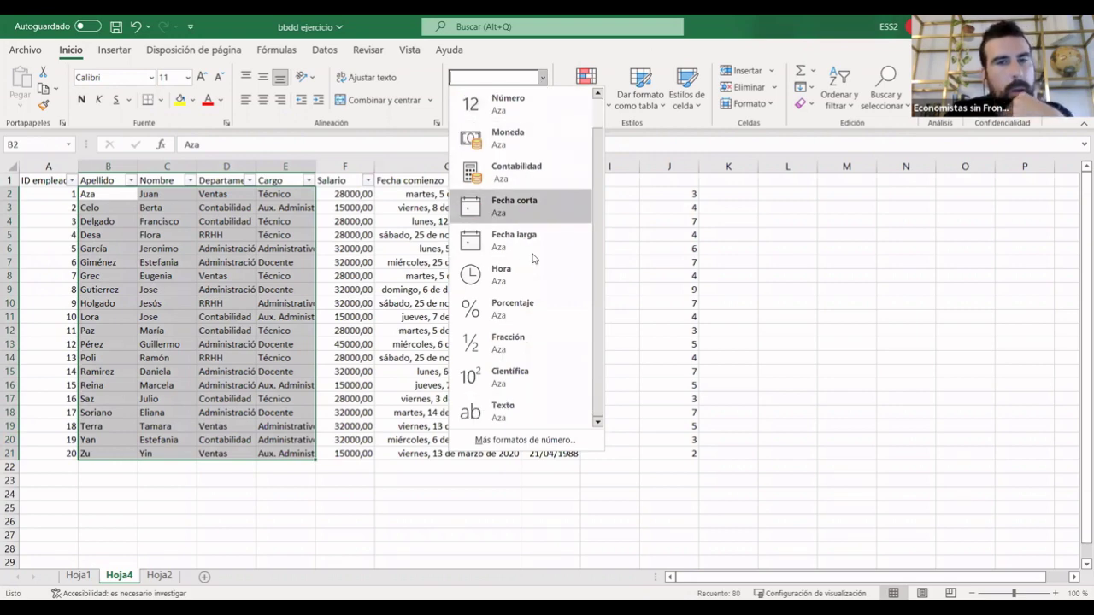
left_click(514, 413)
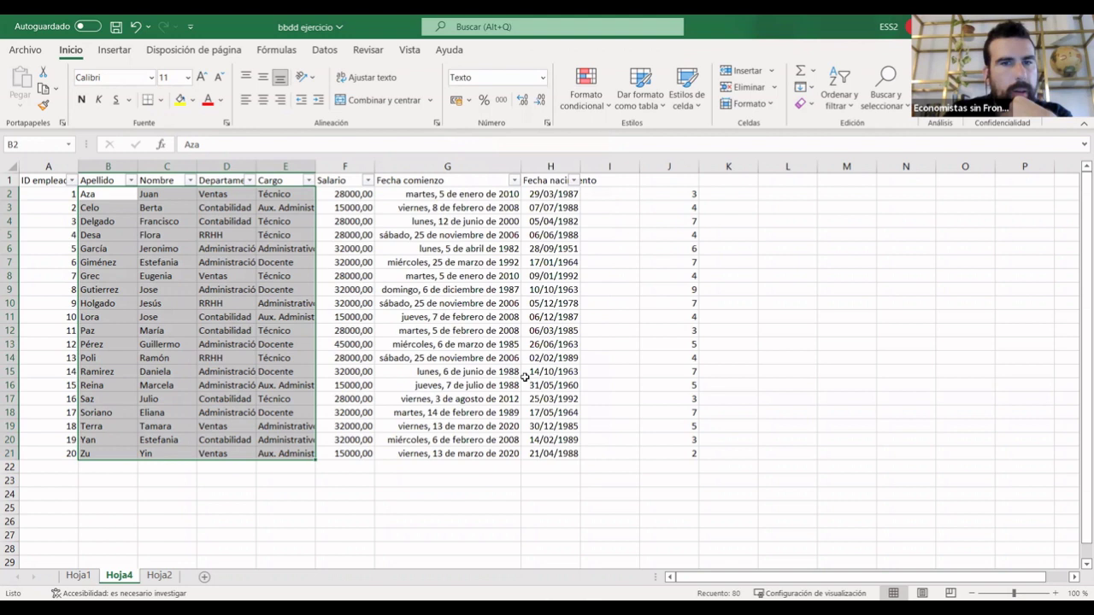
Filter Salario to only 15000,00, leaving the four Aux. Administrativo employees.
left_click(403, 532)
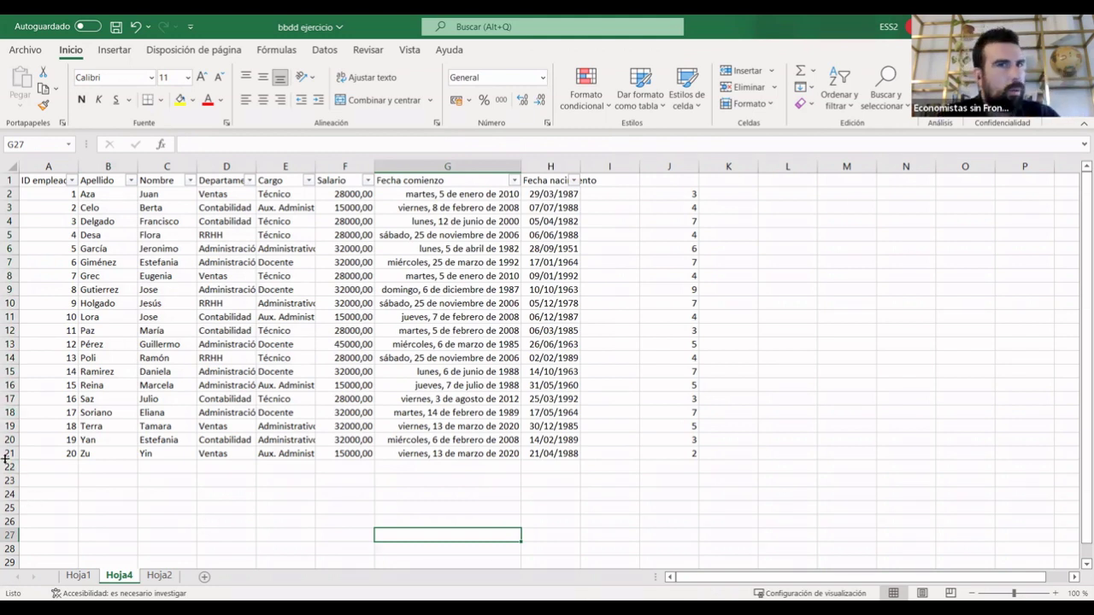
left_click(367, 181)
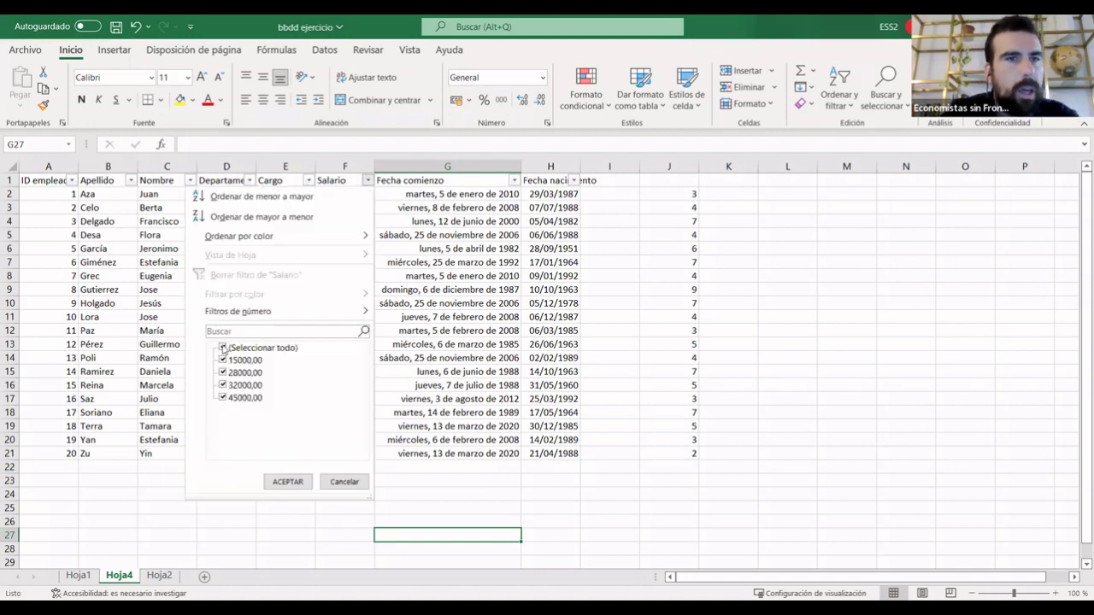
left_click(222, 347)
left_click(222, 360)
left_click(287, 483)
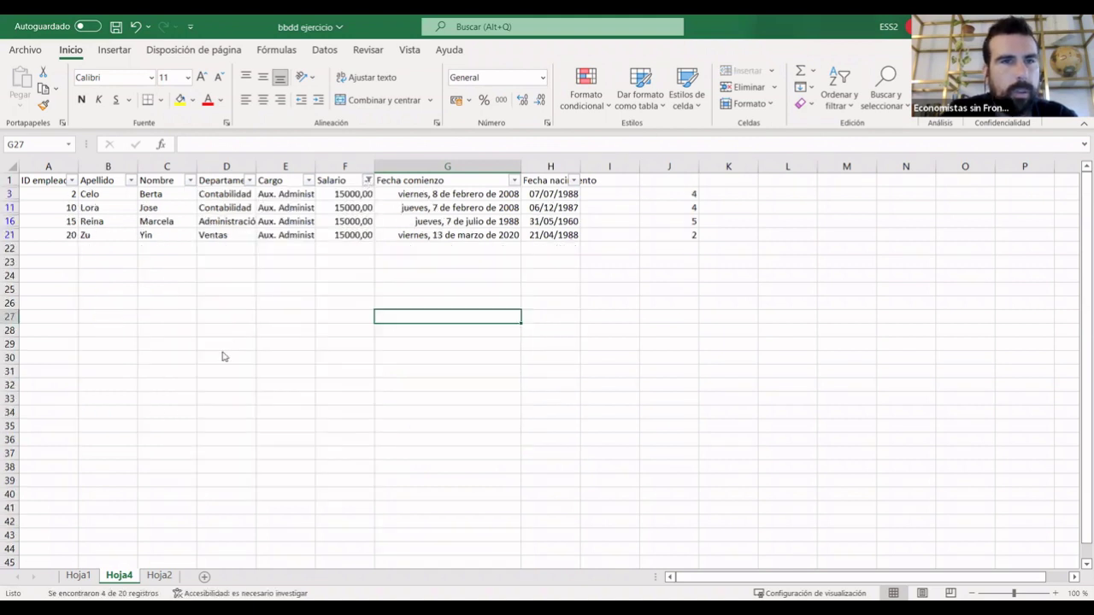
left_click(222, 347)
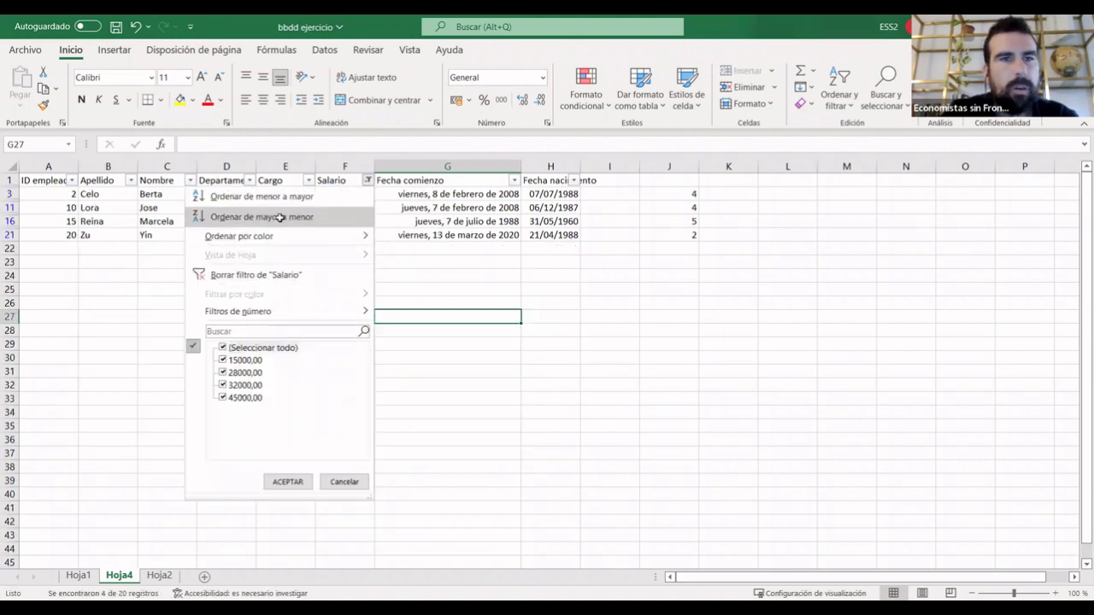
key("Escape")
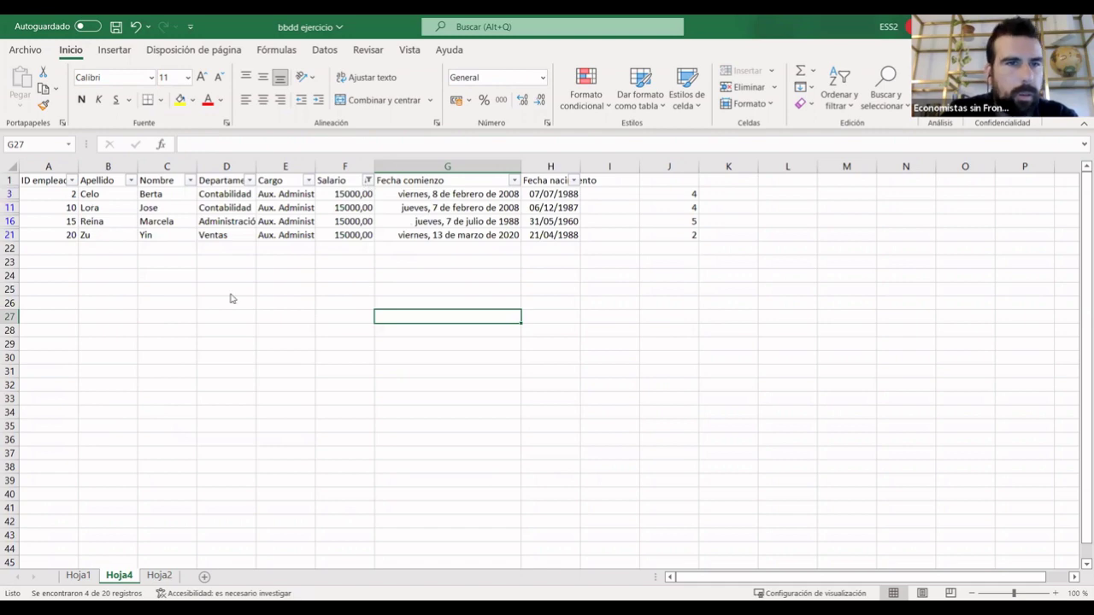
Clear the Salario filter and sort all 20 rows by salary, 15000,00 up to 45000,00.
left_click(222, 347)
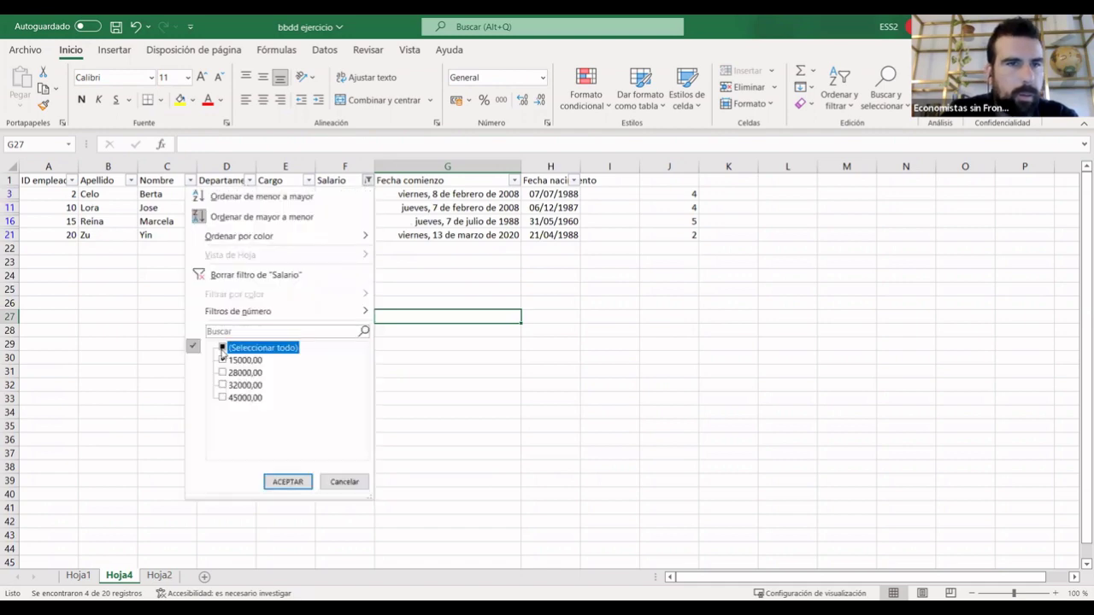
left_click(281, 484)
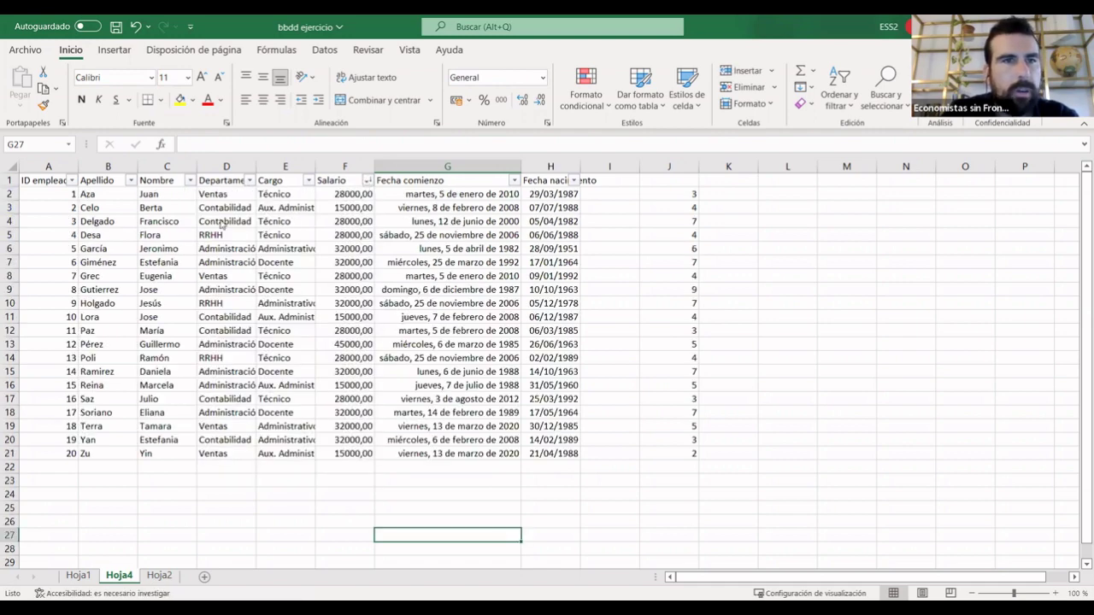
left_click(368, 180)
left_click(220, 215)
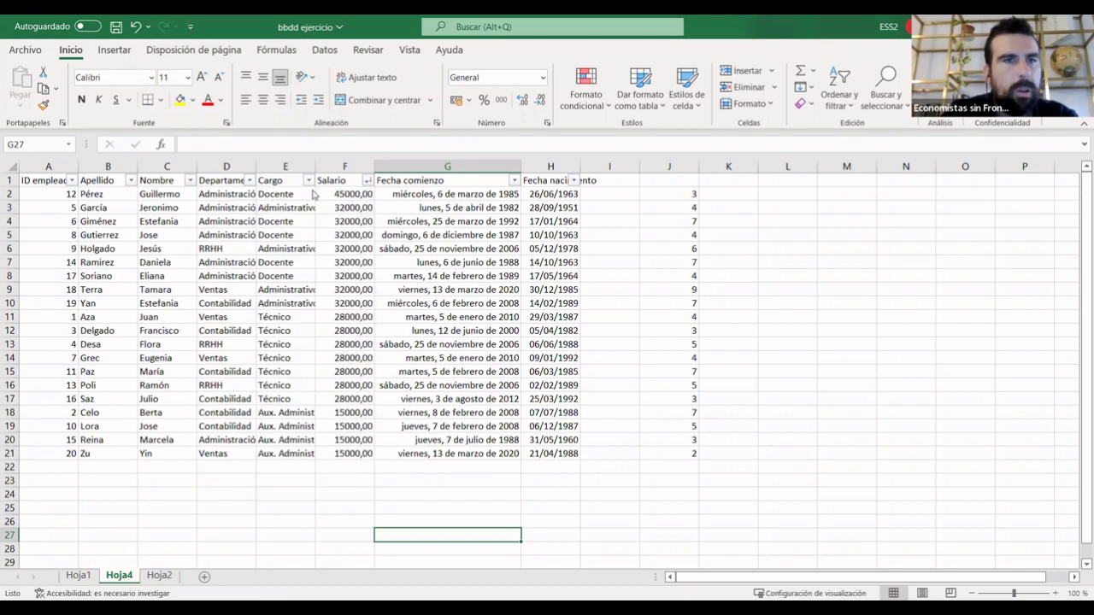
left_click(290, 482)
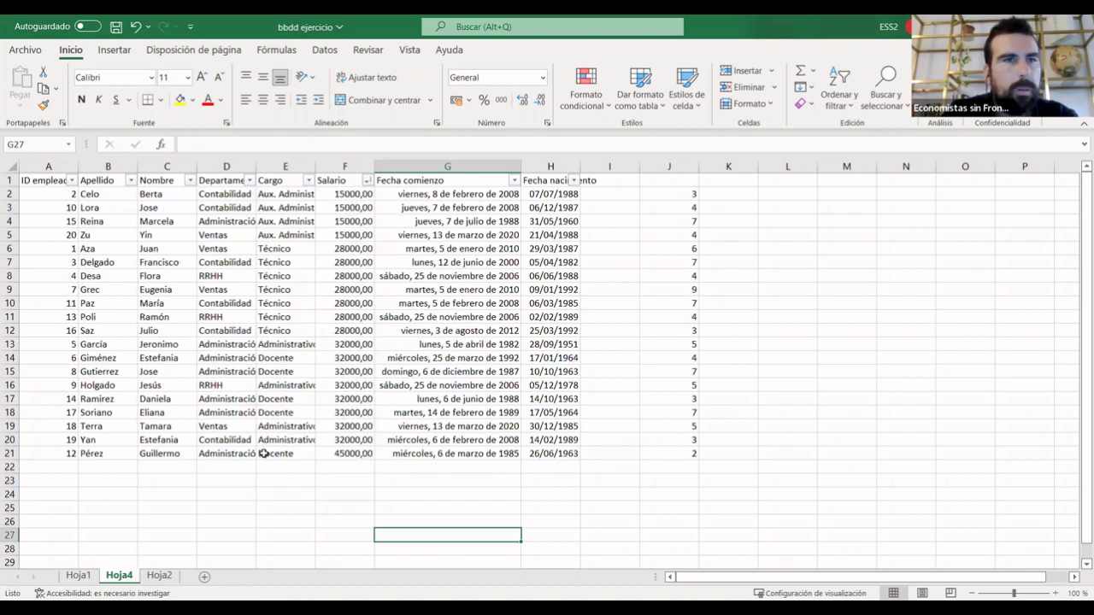
left_click_drag(286, 521, 286, 495)
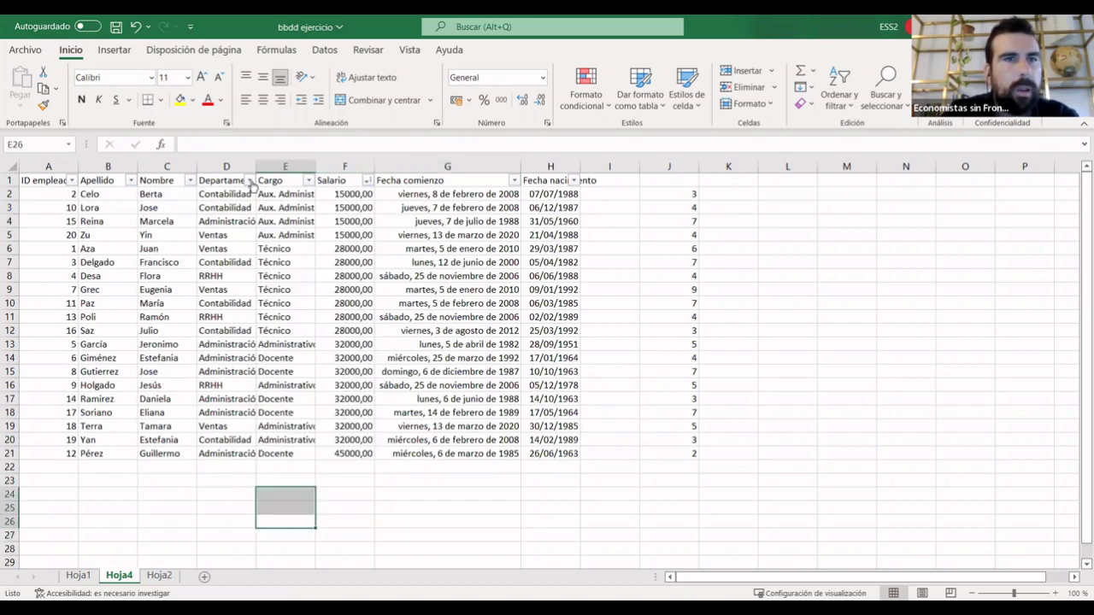
Sort by Departamento A to Z, grouping Administración, Contabilidad, RRHH and Ventas.
left_click(248, 180)
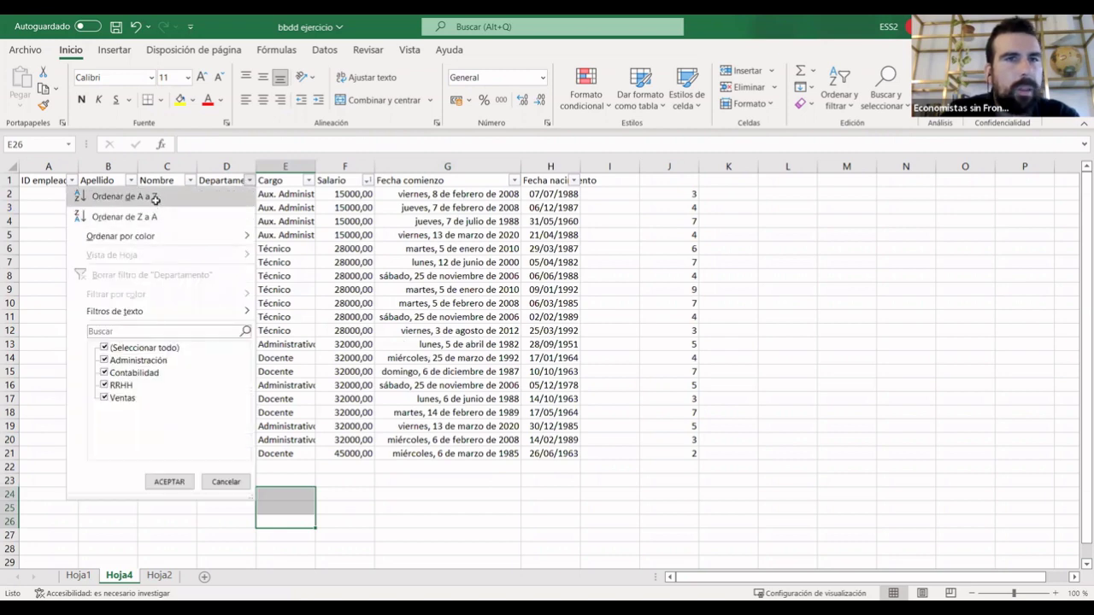
left_click(155, 197)
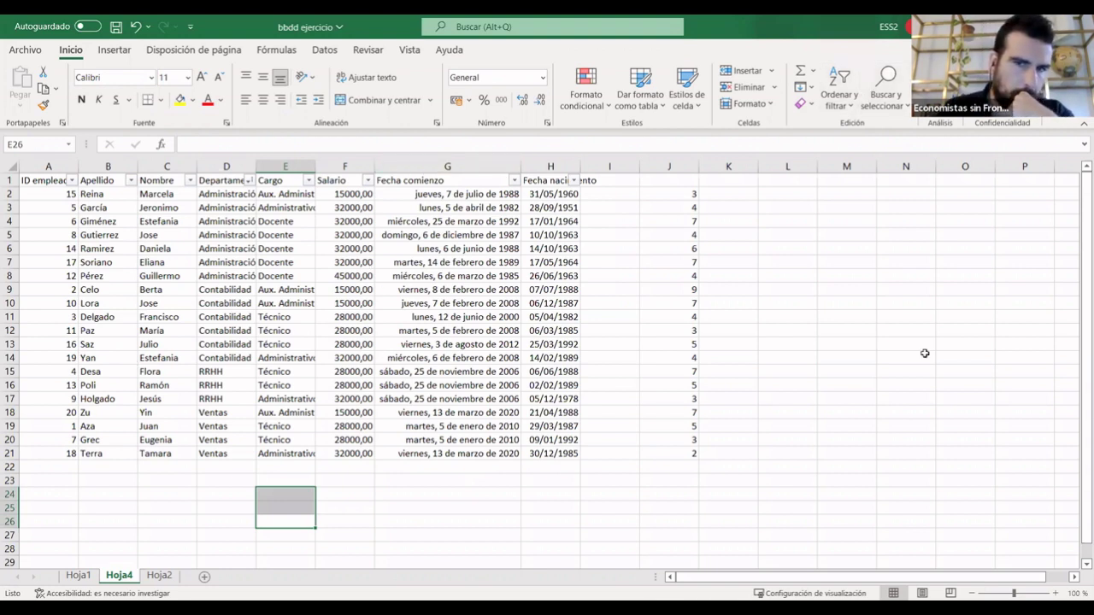
left_click(643, 98)
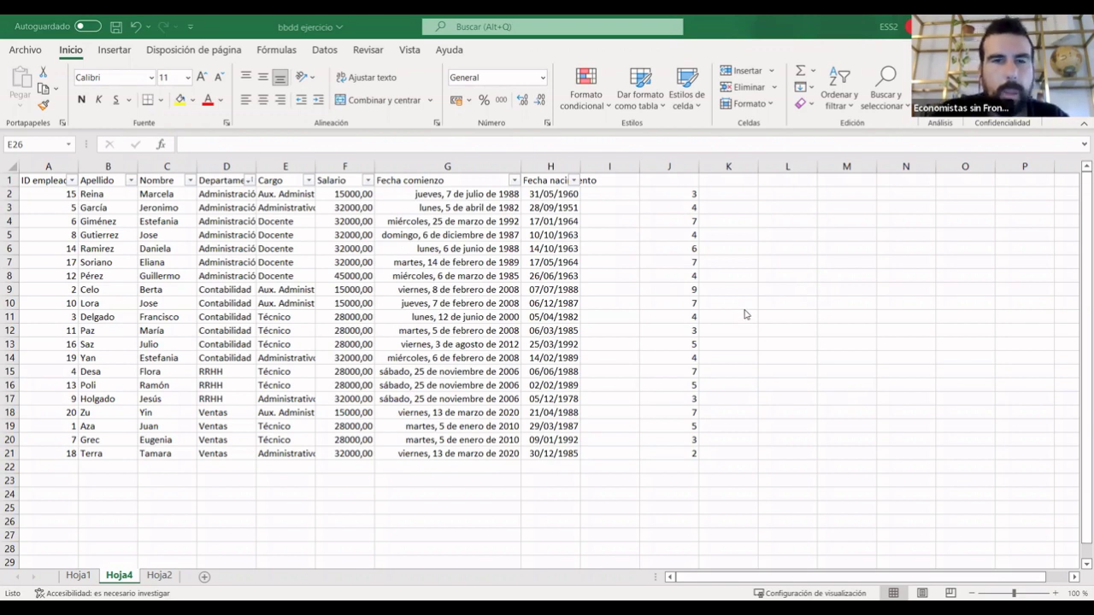
left_click(79, 576)
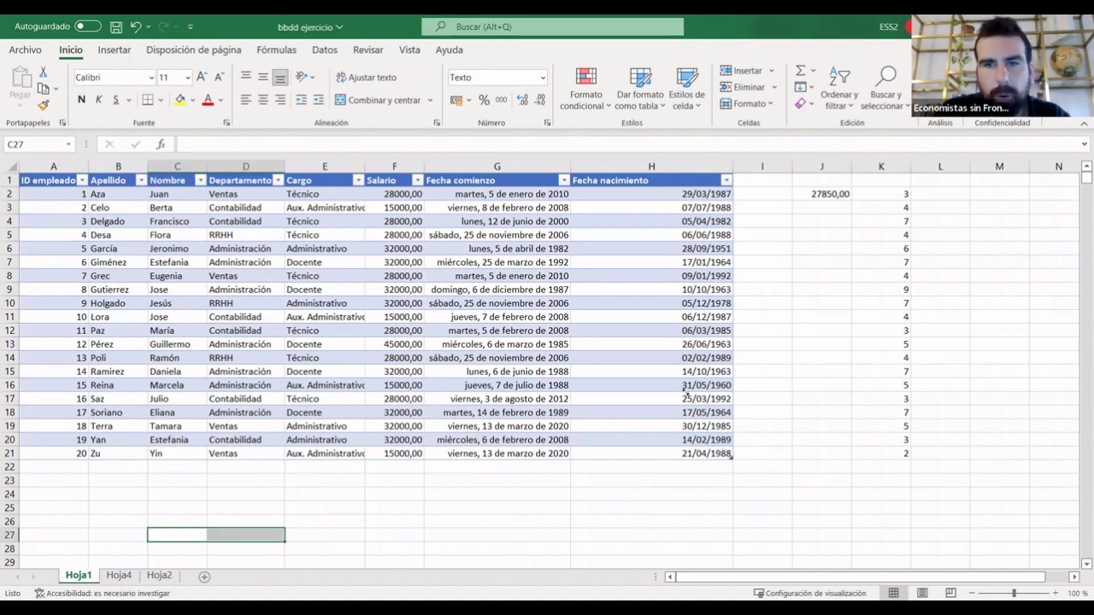
mouse_move(685, 393)
left_mouse_down()
mouse_move(735, 390)
mouse_move(732, 453)
left_mouse_up()
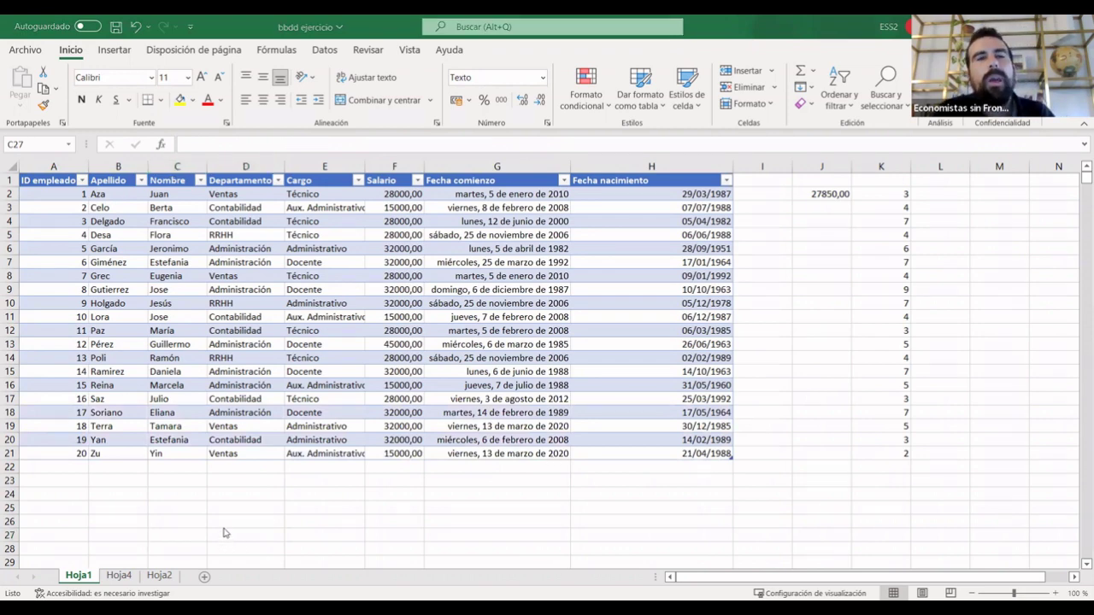
left_click(120, 578)
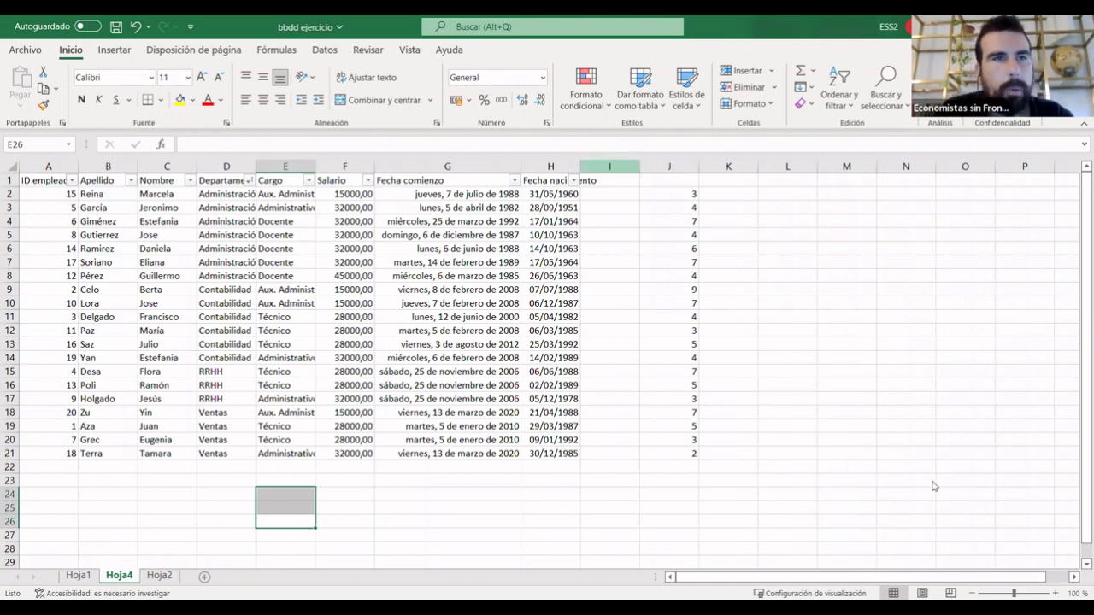
Turn filter arrows on for the whole table A1:H21, then switch them off again.
left_click(10, 181)
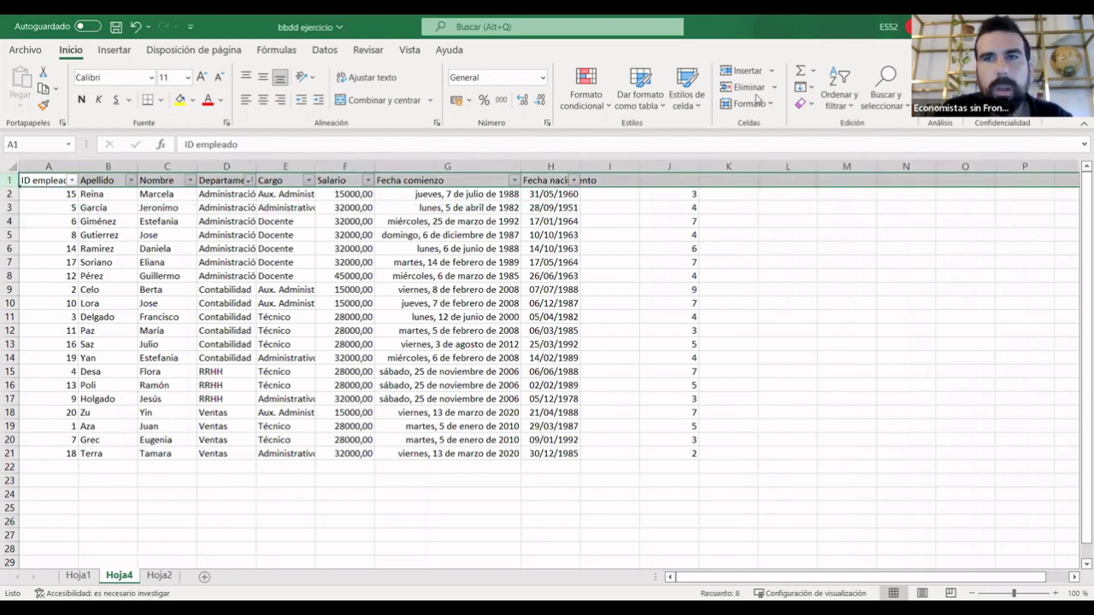
left_click(842, 94)
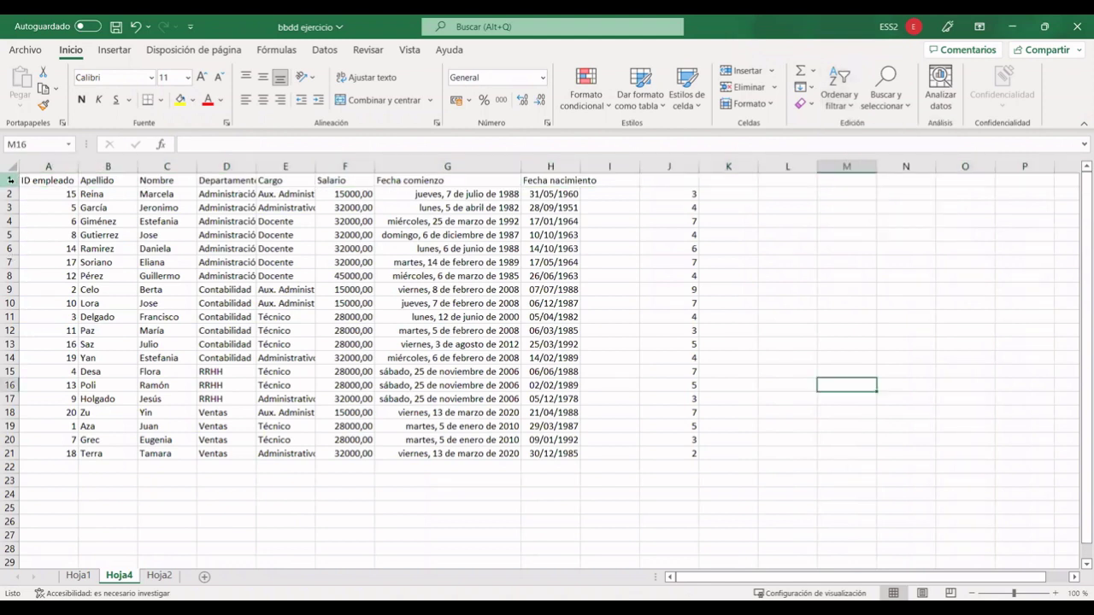
left_click(11, 181)
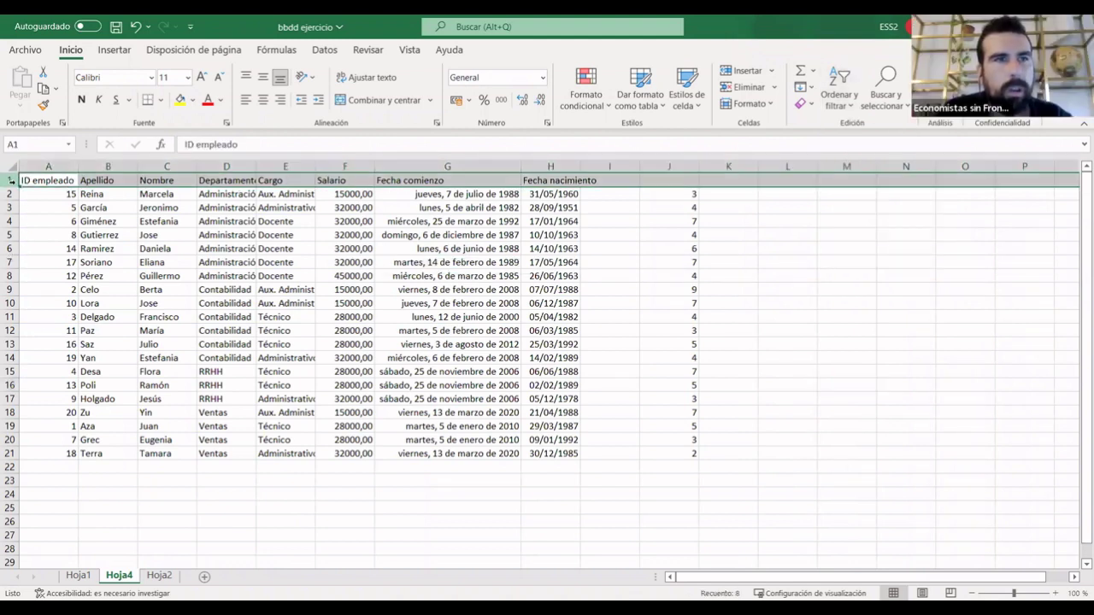
left_click(75, 386)
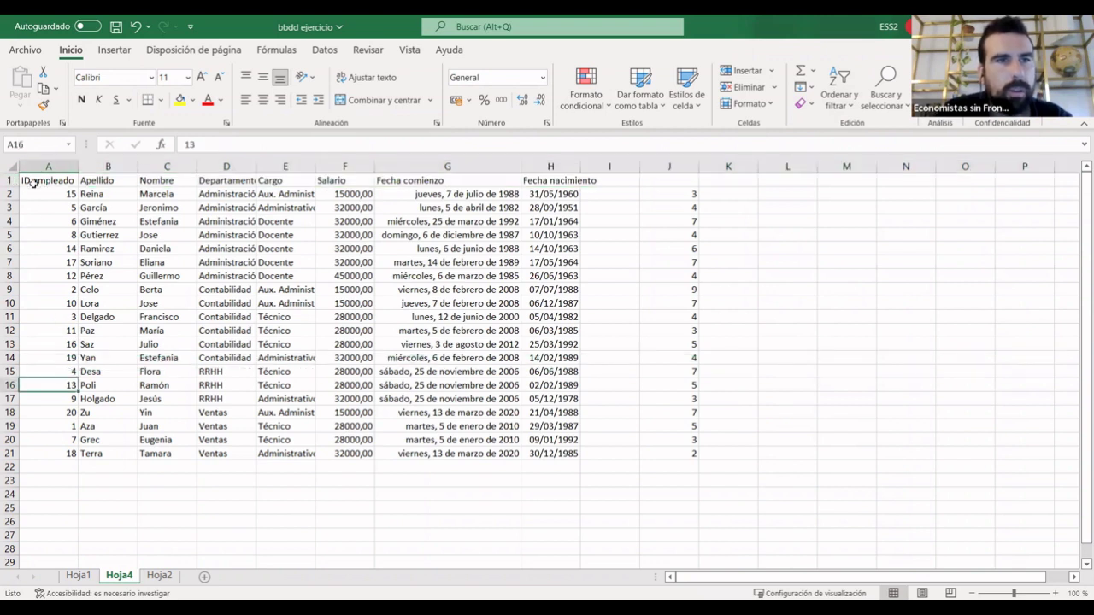
left_click_drag(30, 180, 226, 384)
left_click_drag(447, 446, 581, 457)
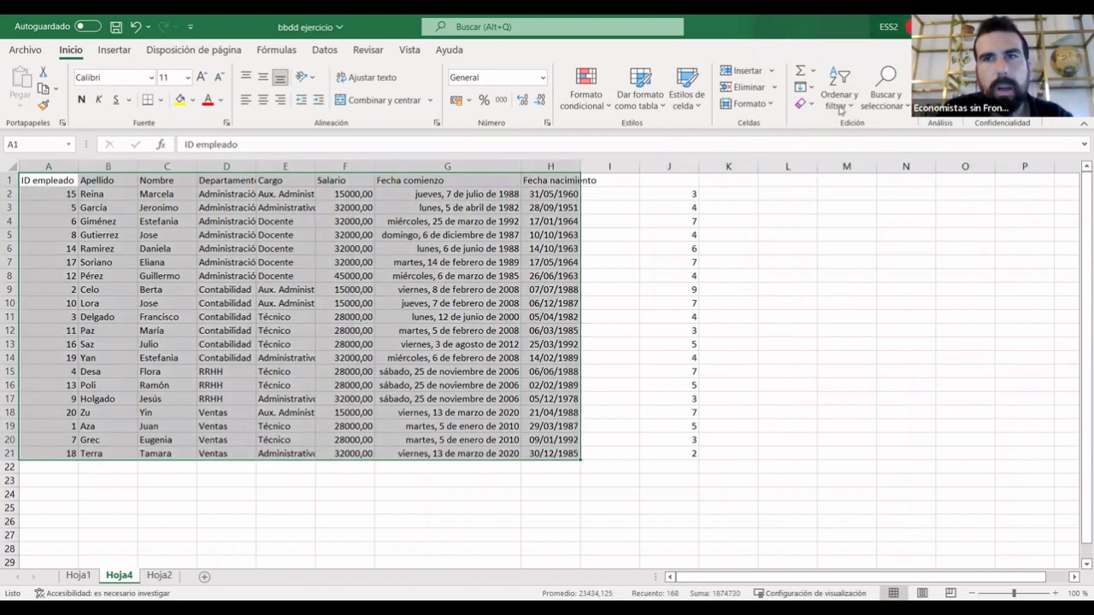
left_click(840, 89)
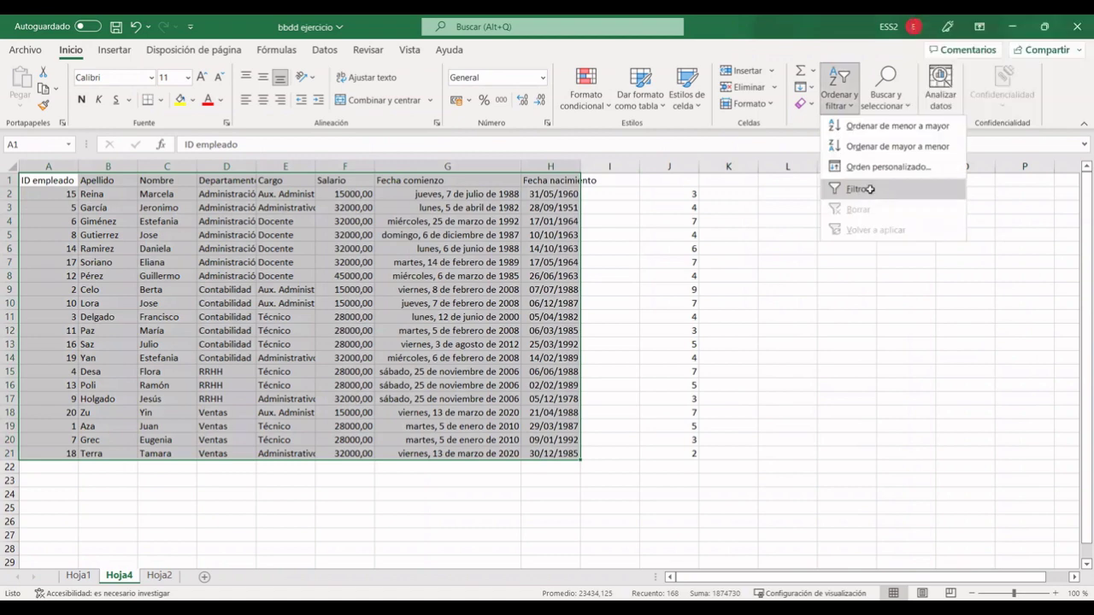
left_click(869, 188)
left_click(846, 426)
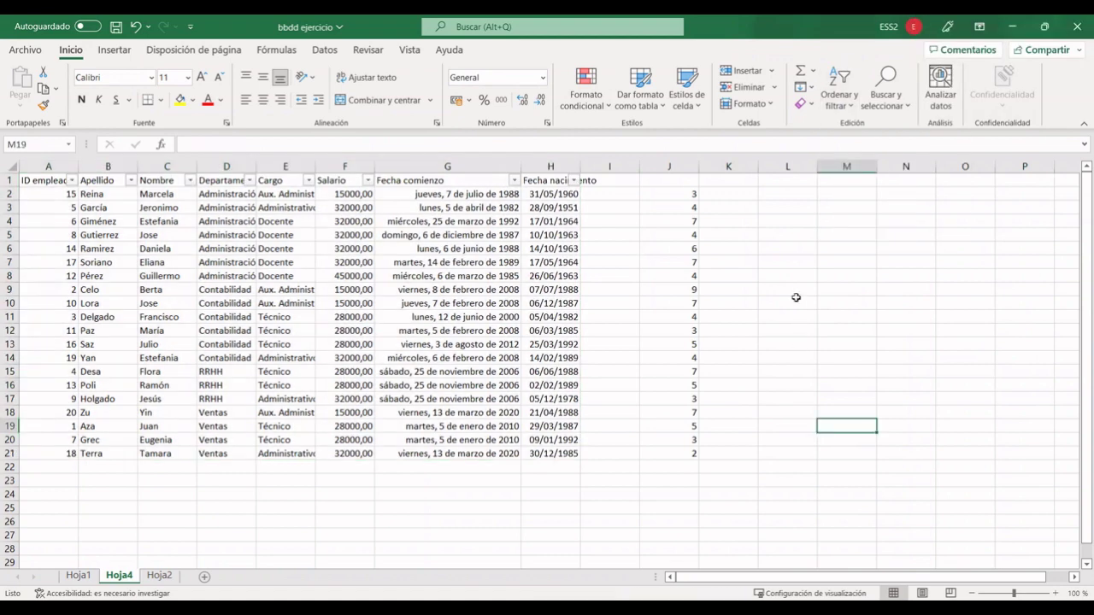
left_click(839, 98)
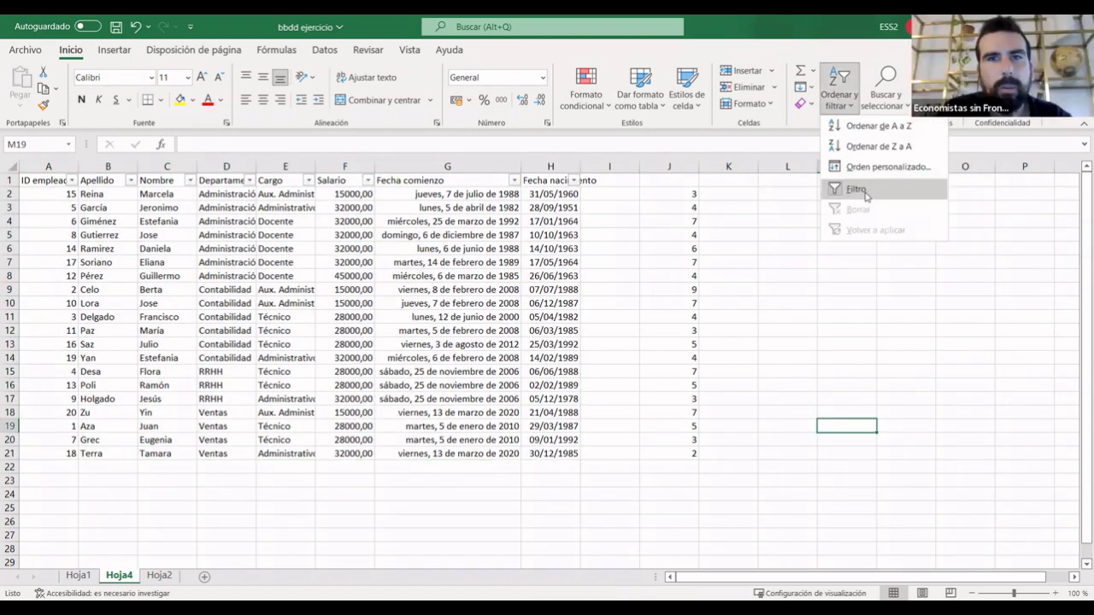
left_click(865, 195)
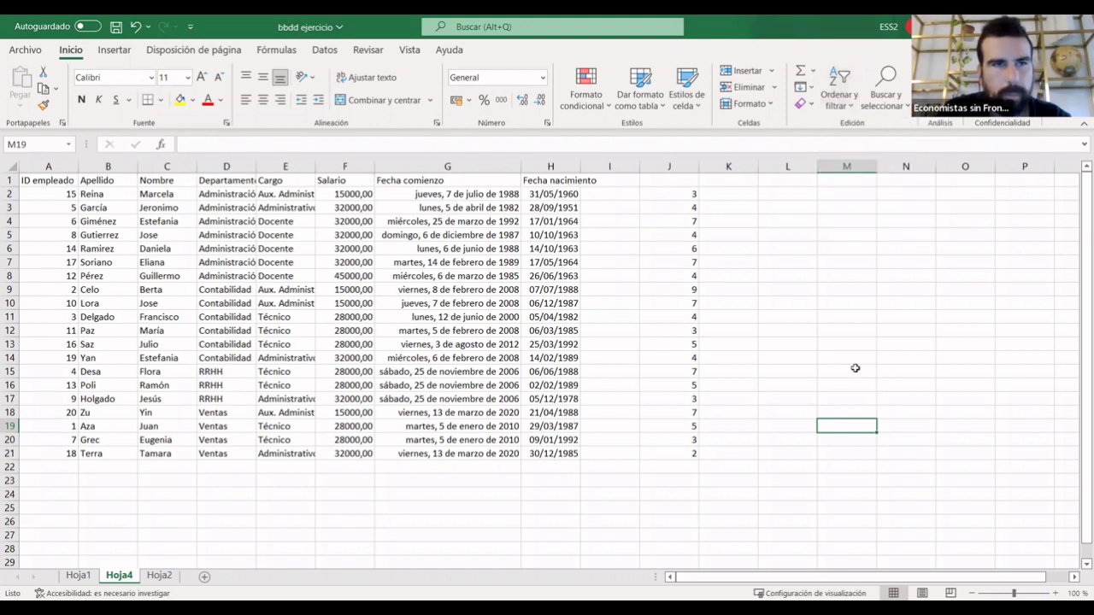
left_click(476, 537)
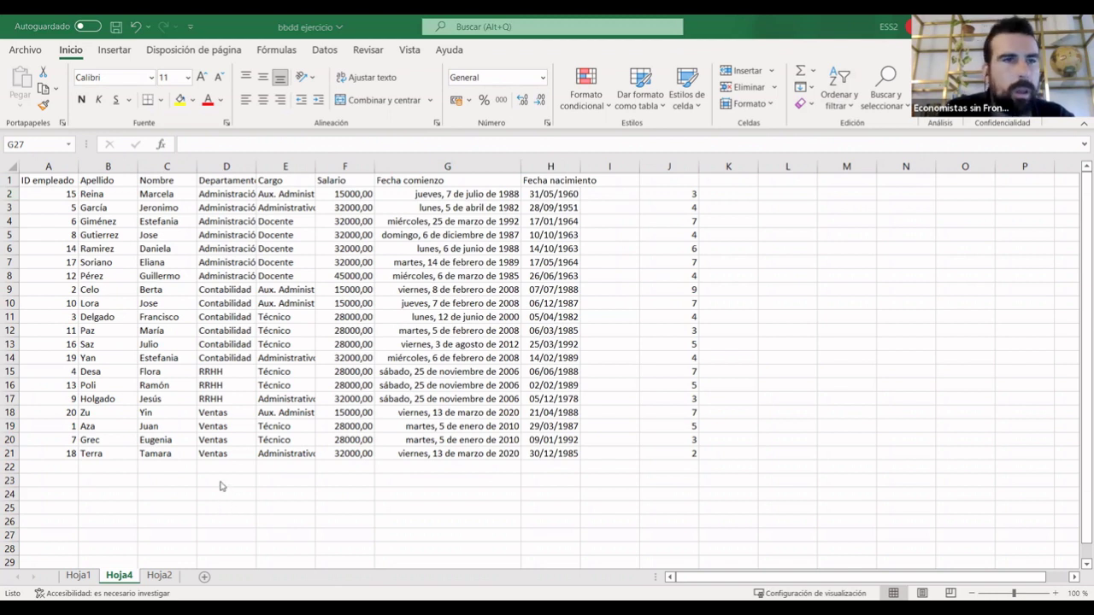
Select headers A1:G1 and turn on Filtro for them.
left_click(8, 181)
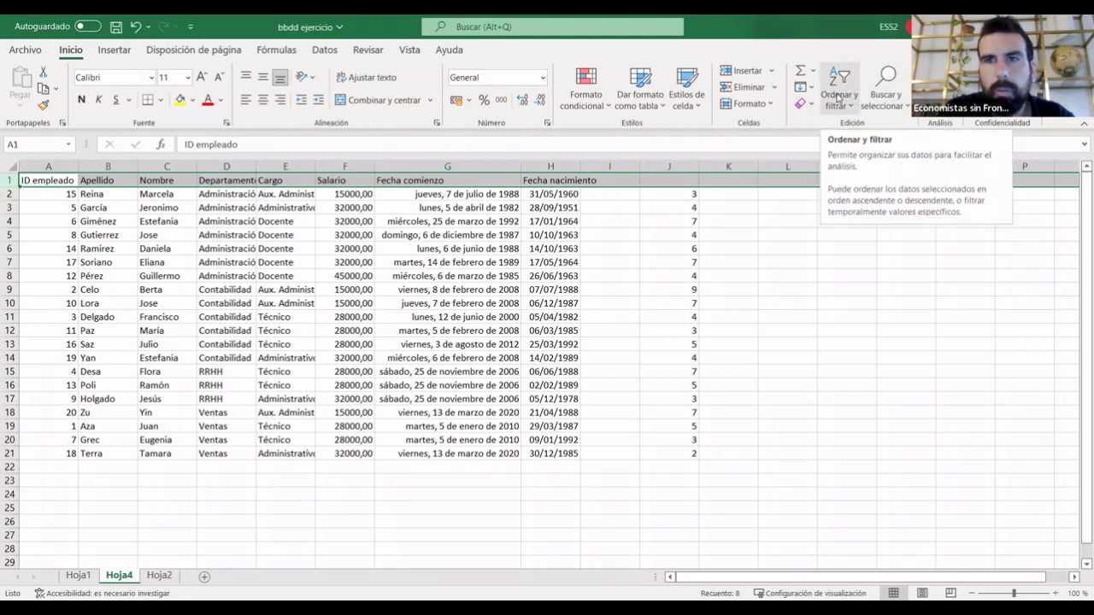
left_click(837, 97)
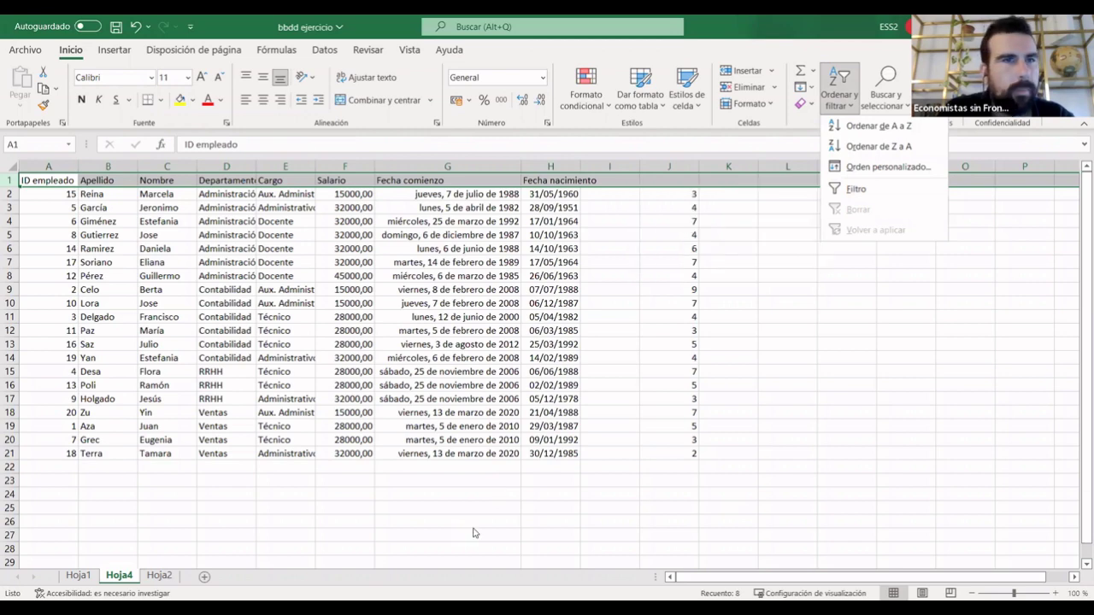
left_click(166, 549)
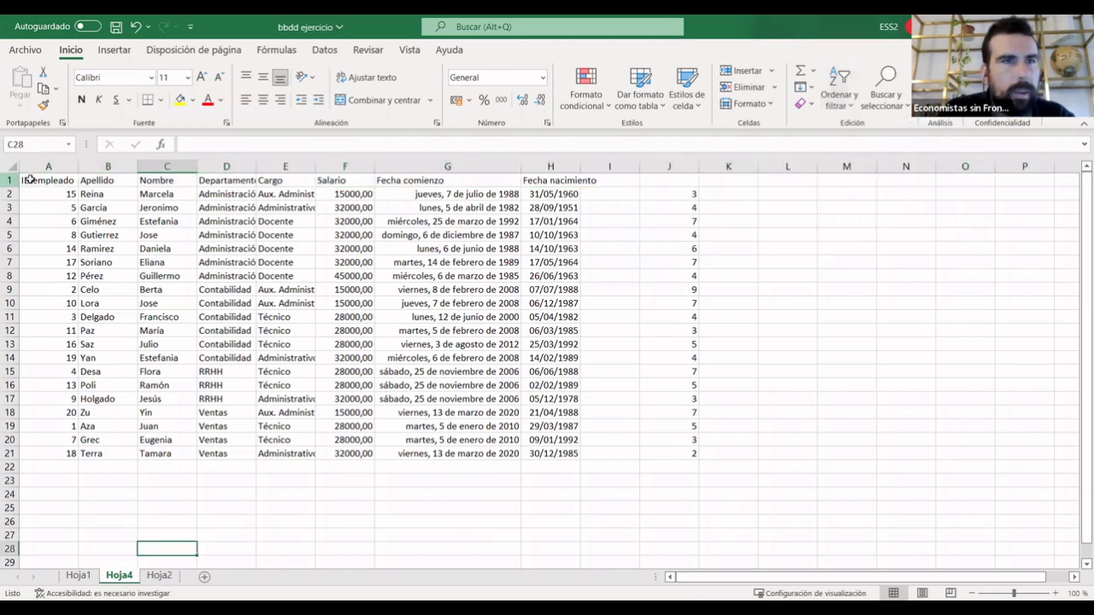
left_click_drag(42, 180, 500, 177)
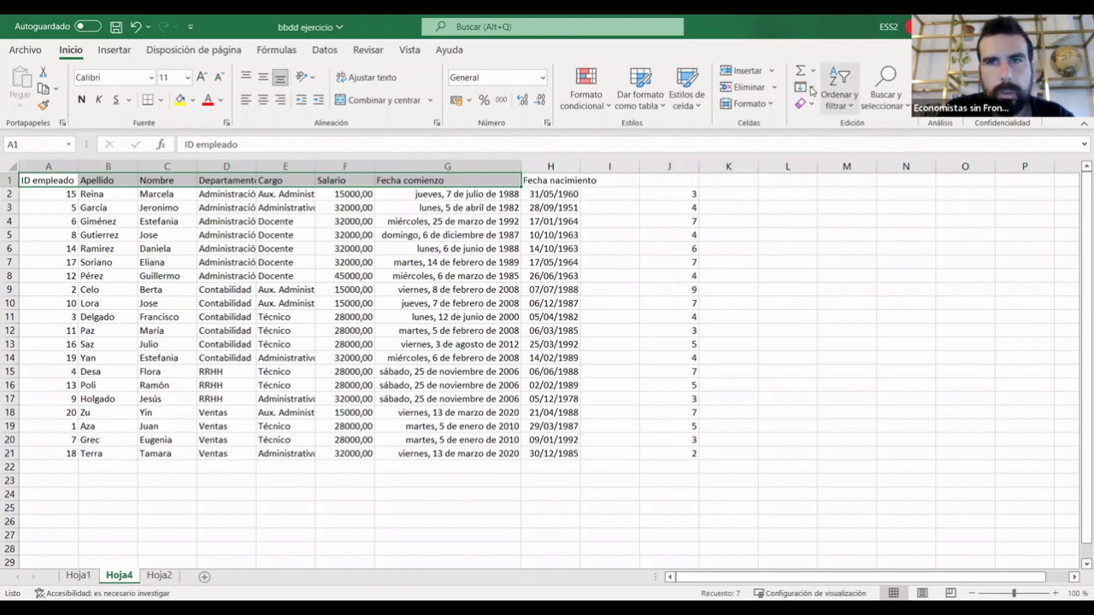
left_click(836, 92)
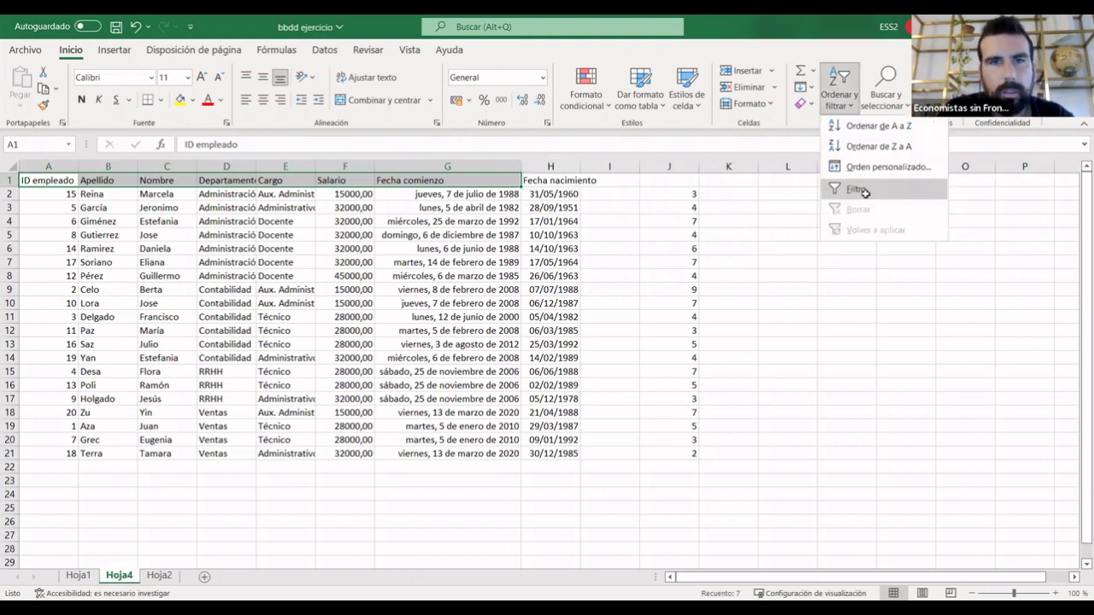
left_click(857, 189)
left_click(416, 535)
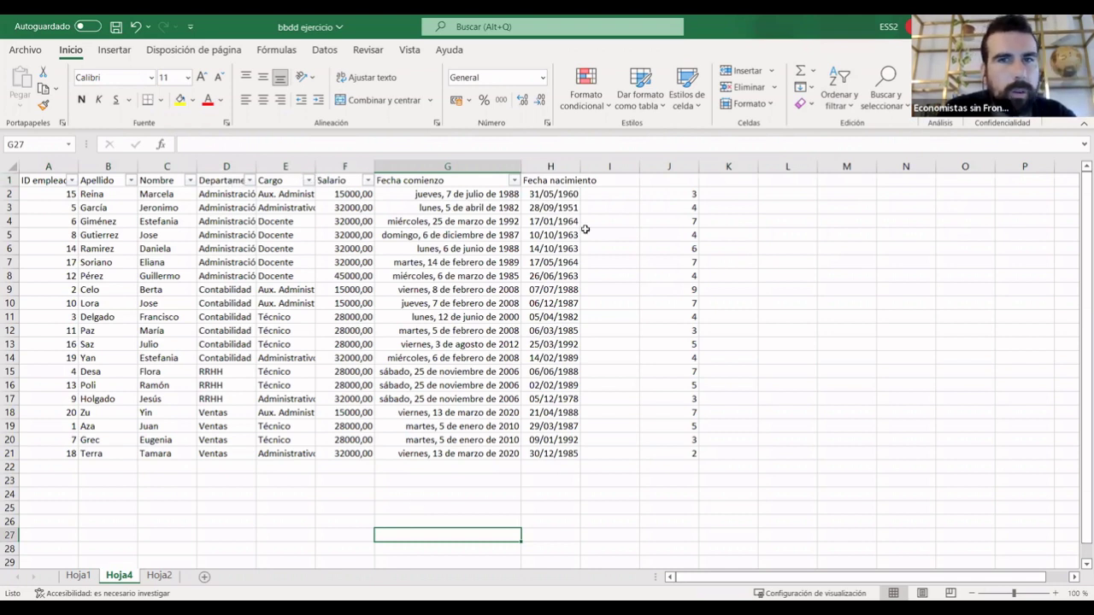
Select column H, then sort the filtered rows by Cargo A to Z.
left_click(675, 161)
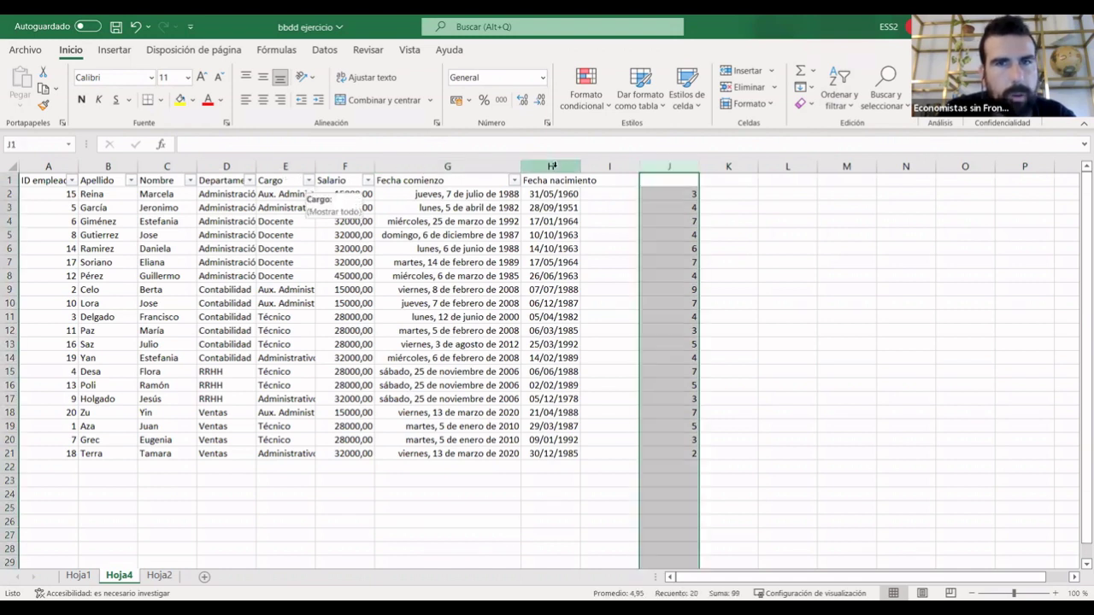
key("Left")
key("Left")
key("ctrl+space")
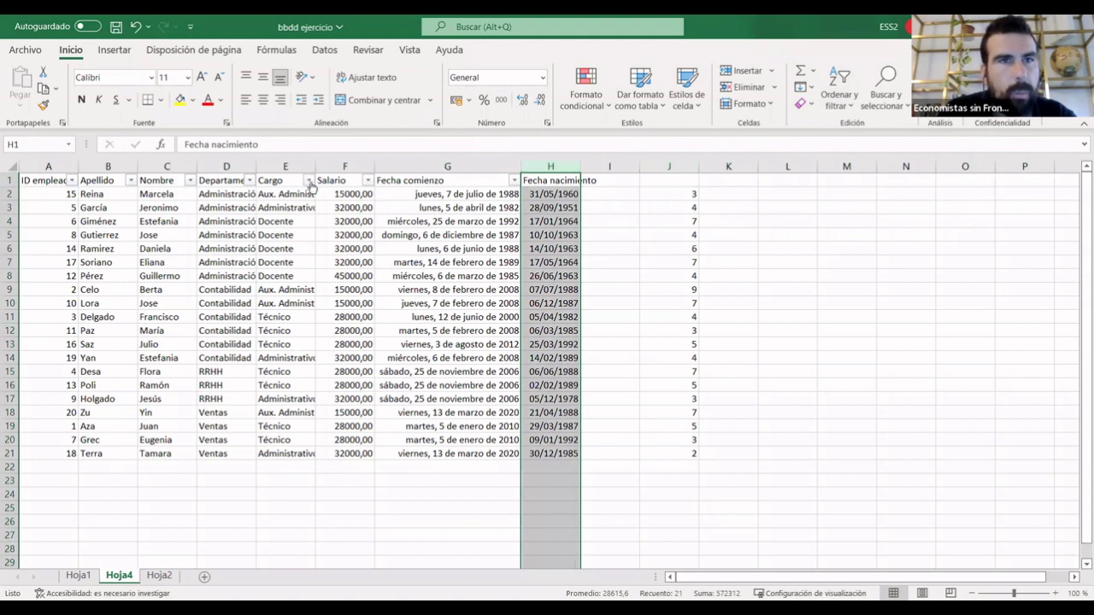
left_click(308, 180)
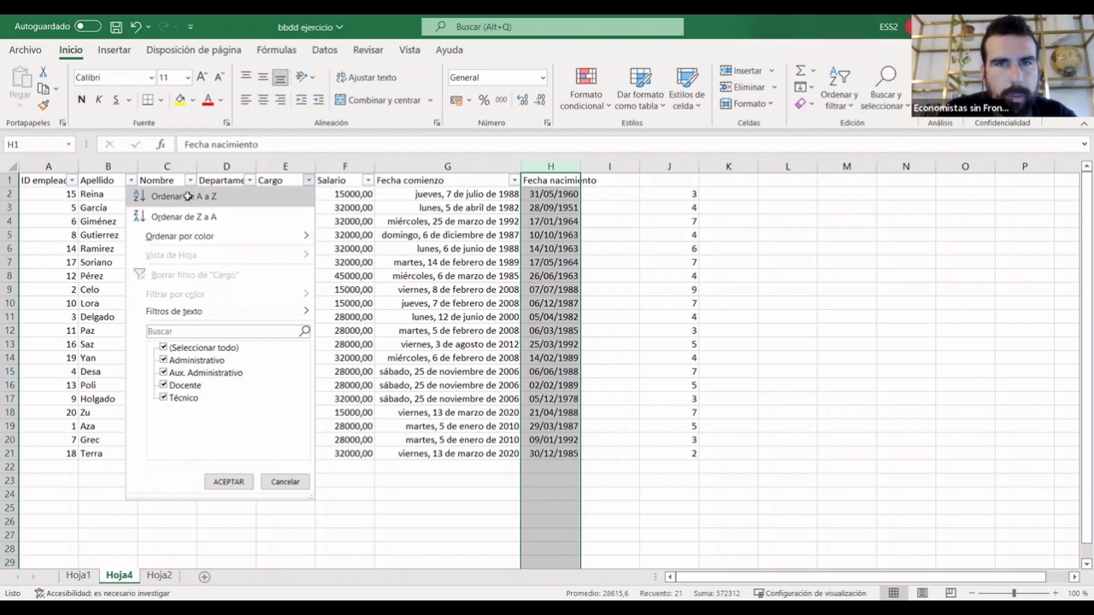
left_click(188, 196)
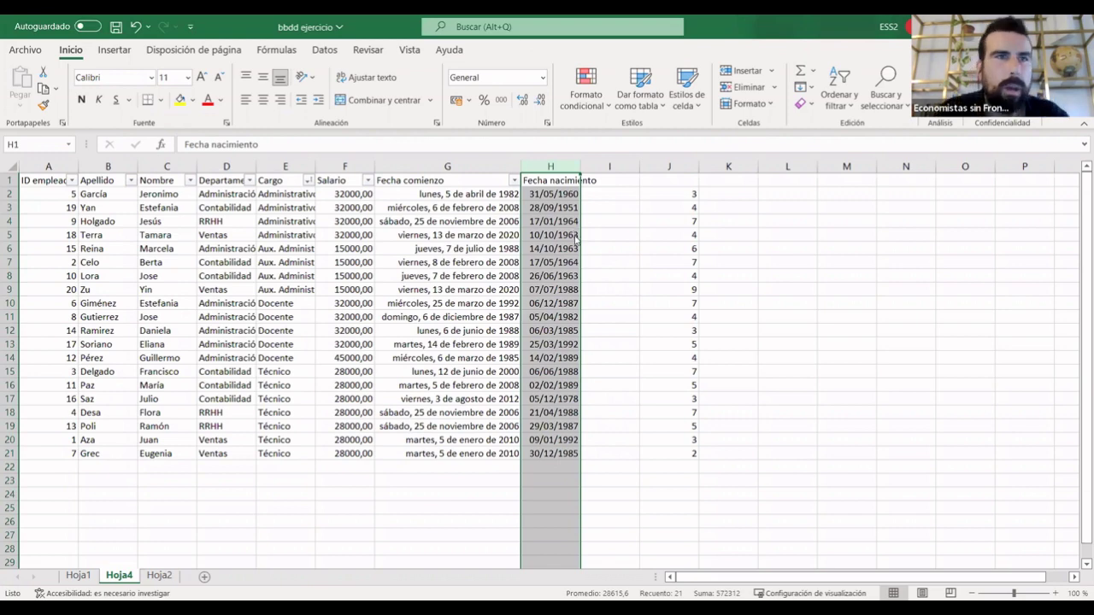
Undo the Cargo sort and remove the existing filter arrows.
left_click(134, 27)
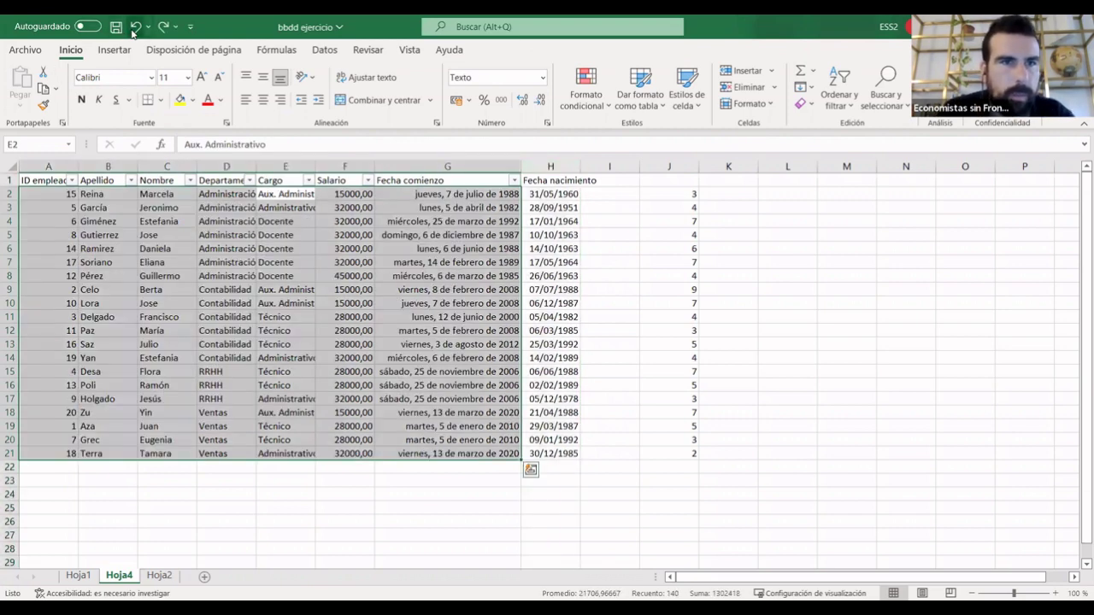
left_click(135, 28)
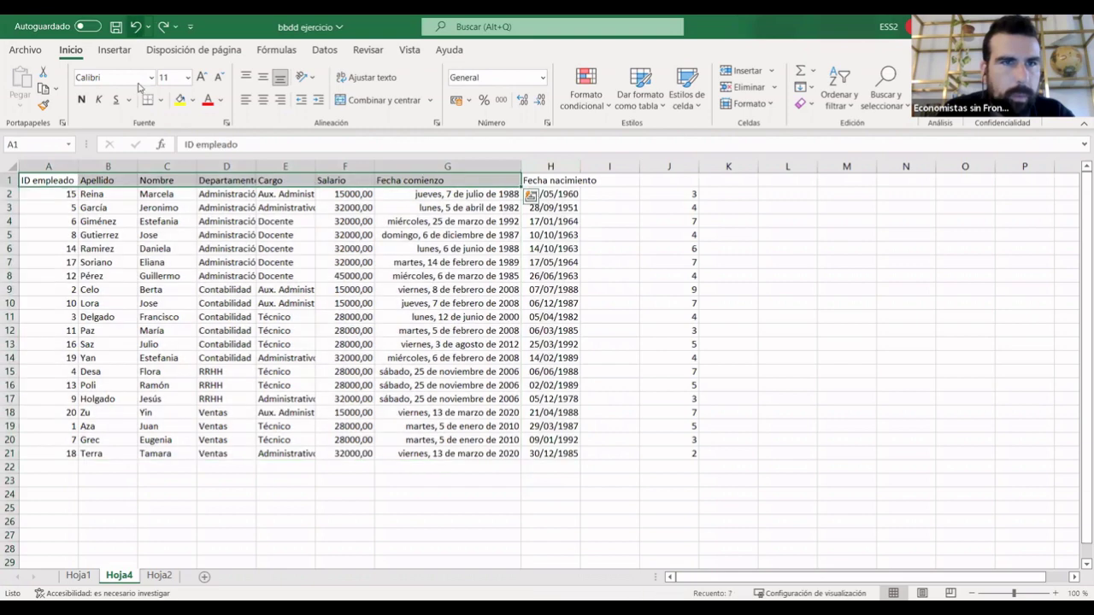
left_click(313, 510)
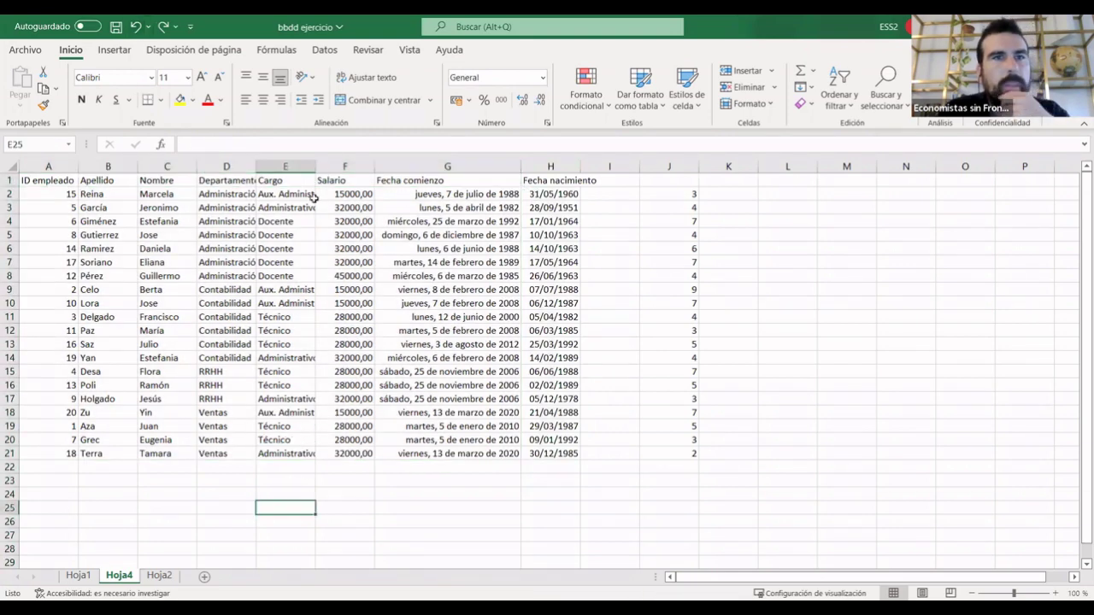
left_click_drag(489, 547, 446, 508)
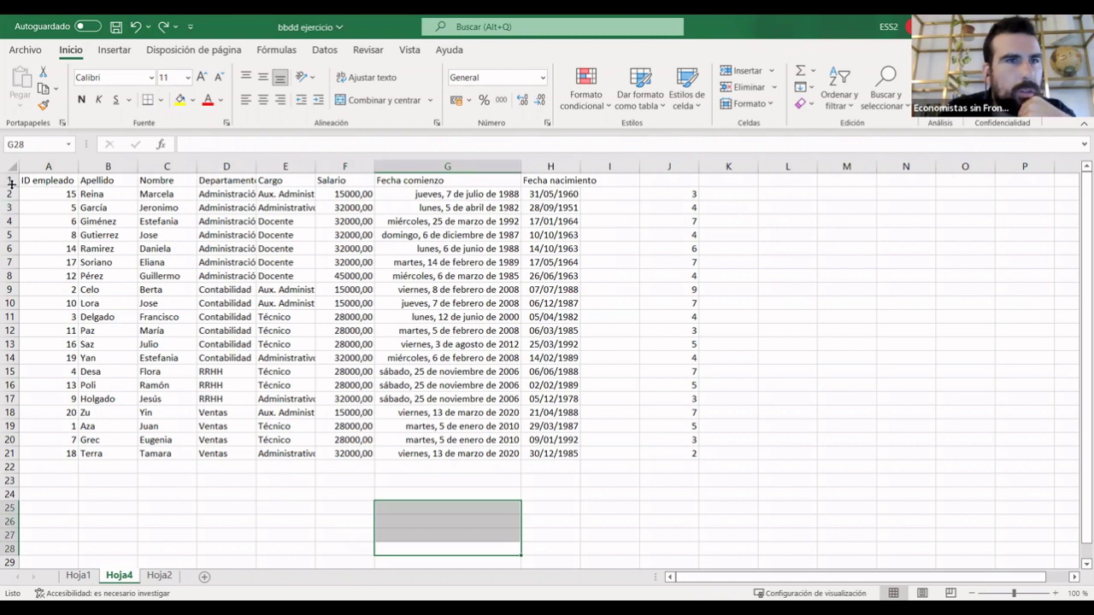
Select headers A1:H1 and turn on Filtro for all eight columns.
left_click(10, 180)
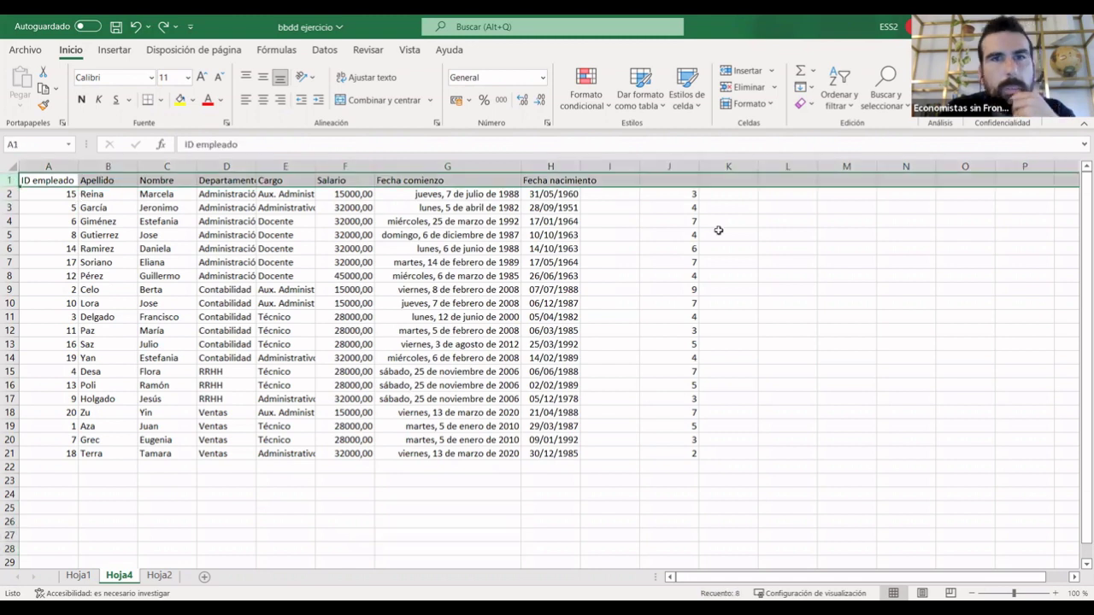
left_click(839, 93)
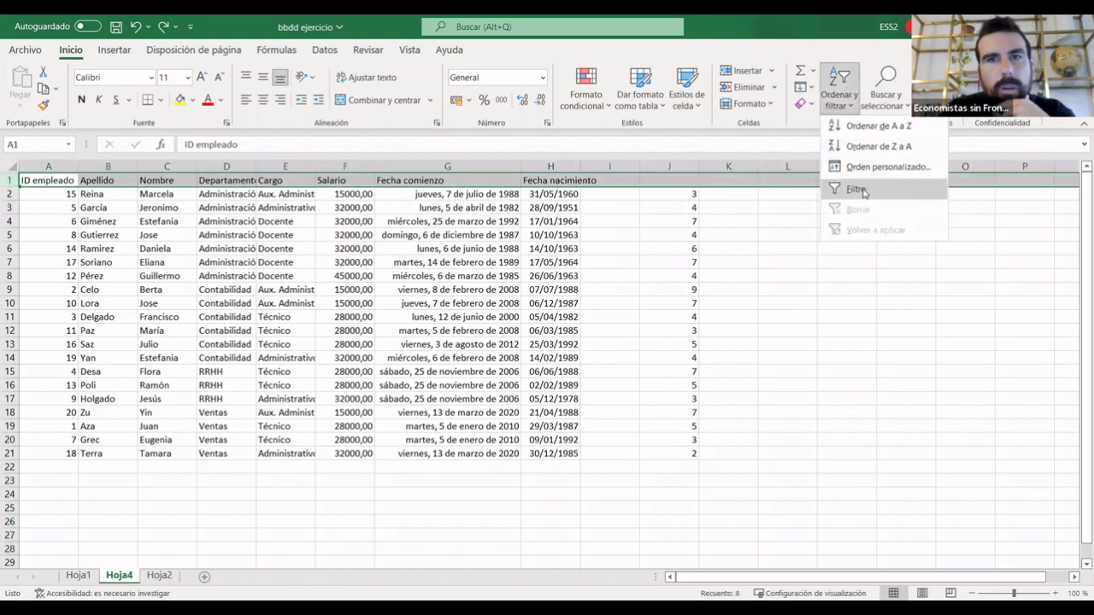
left_click(202, 335)
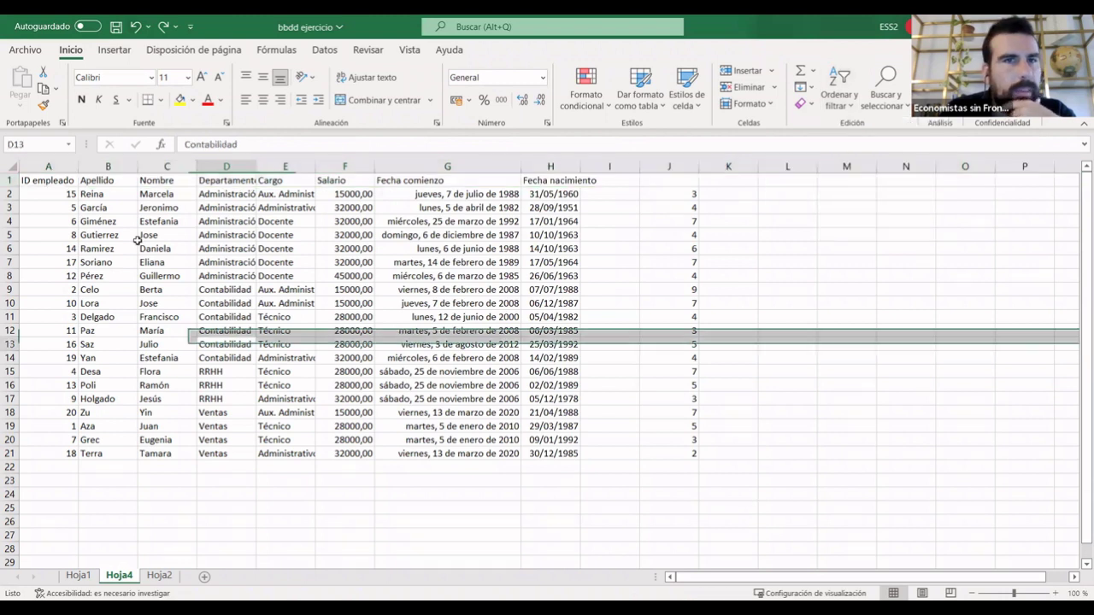
left_click_drag(39, 180, 227, 180)
left_click_drag(527, 204, 557, 179)
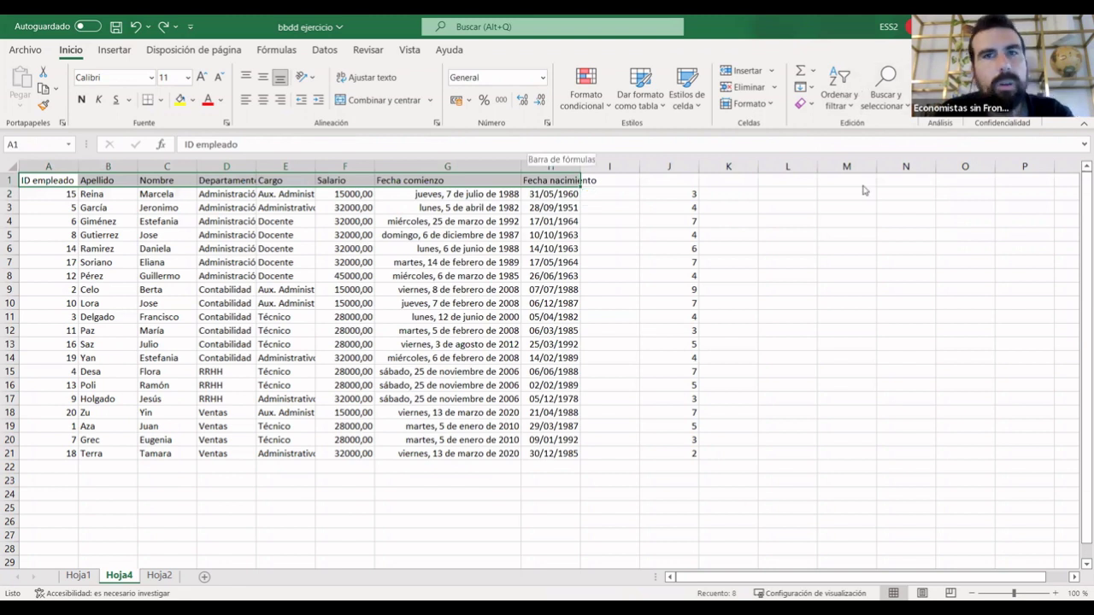
left_click(842, 96)
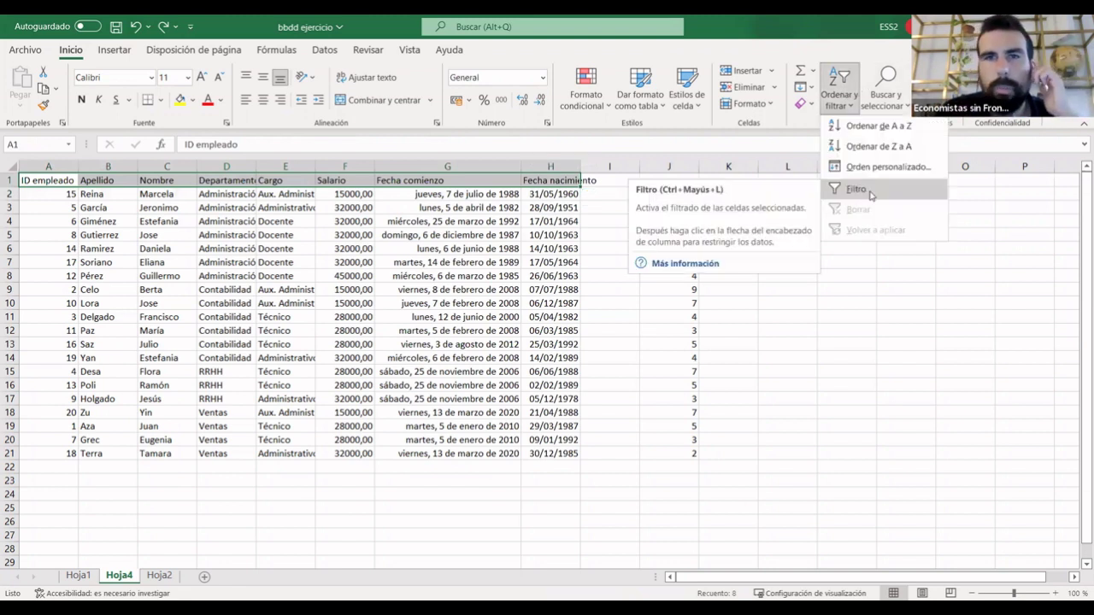
left_click(867, 189)
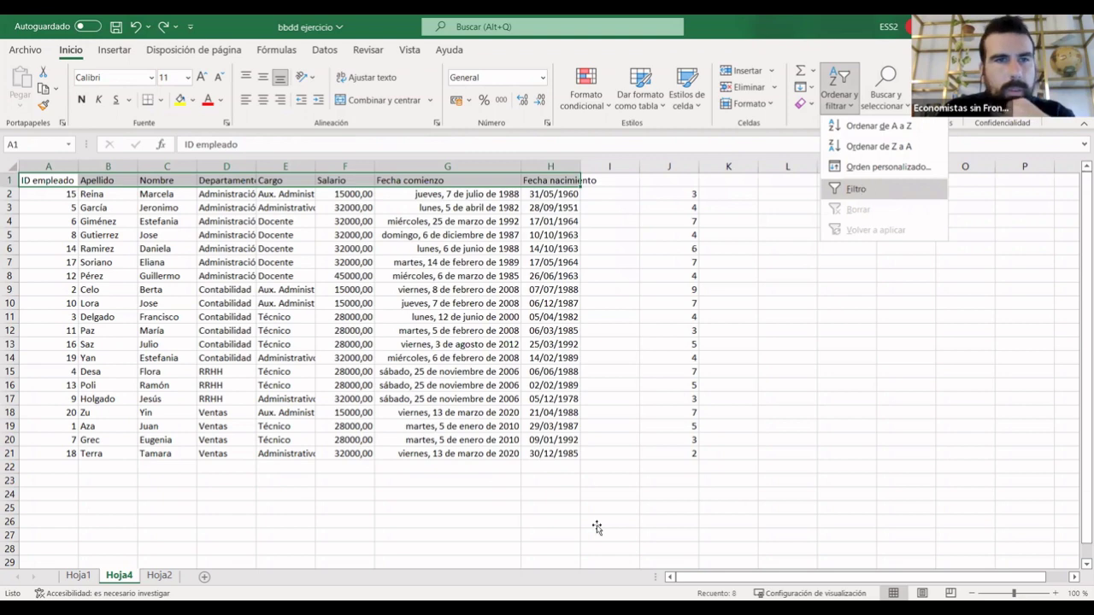
left_click(598, 533)
left_click(308, 181)
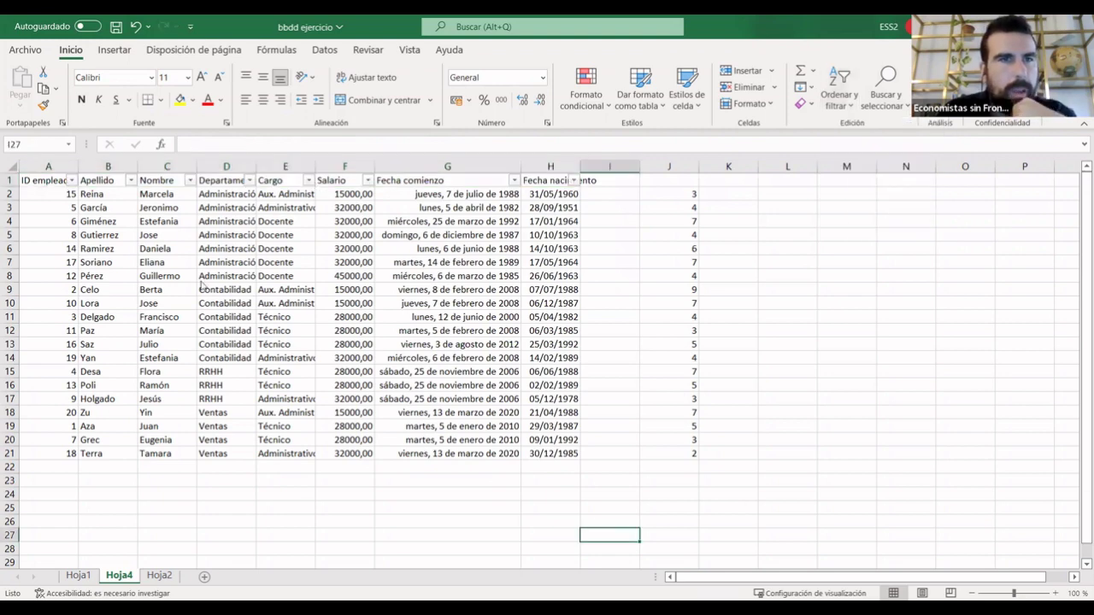
Sort the full table by Cargo A to Z, Administrativo through Técnico.
left_click(406, 506)
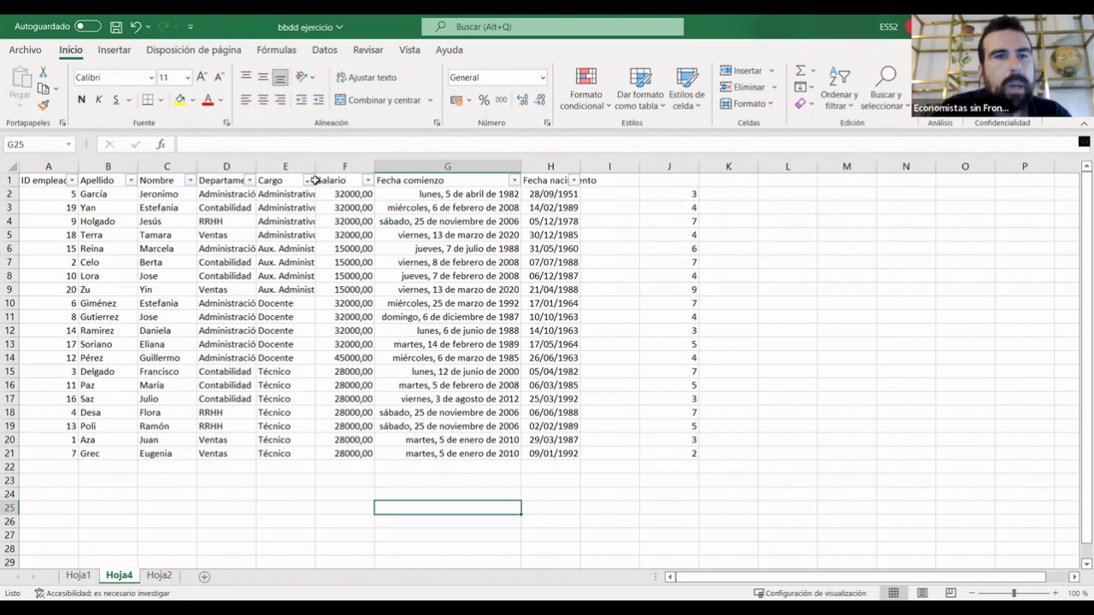
left_click(317, 182)
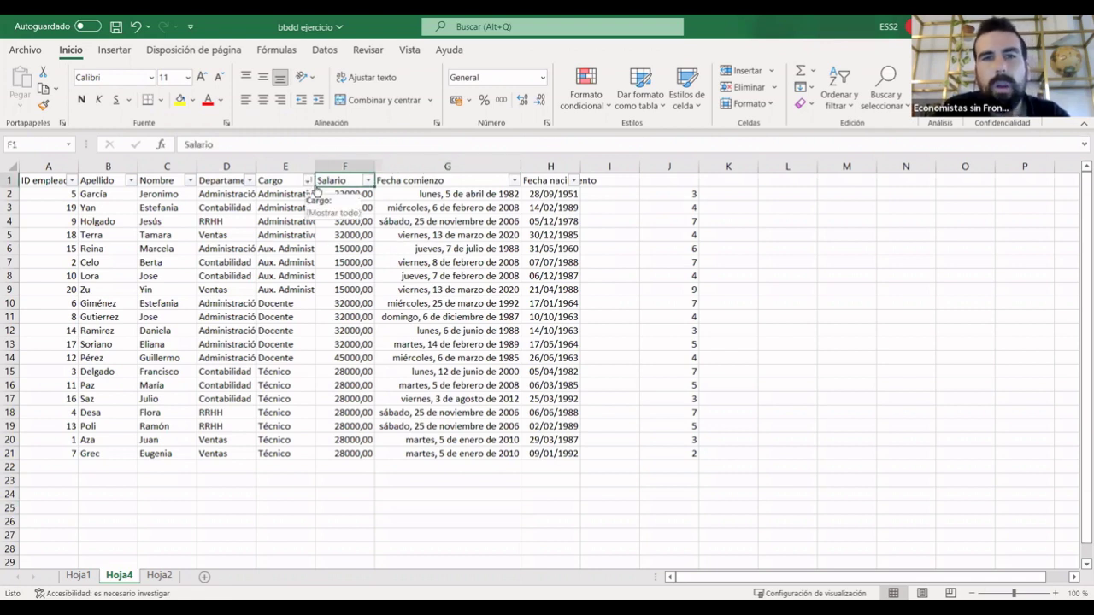
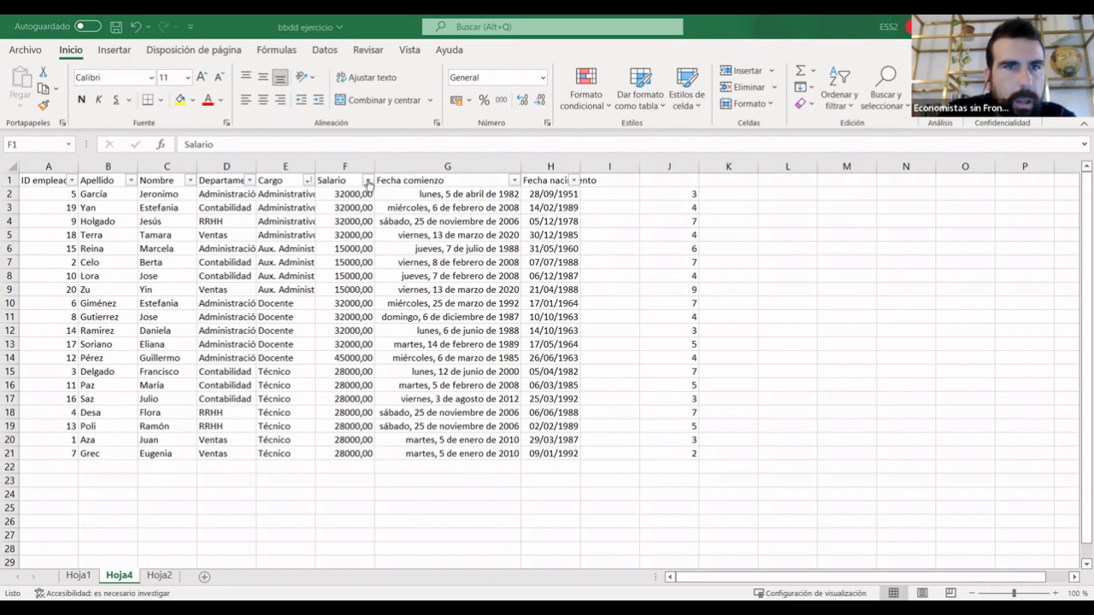
Sort the Hoja4 table by Salario from highest to lowest, putting 45000,00 on top.
left_click(367, 184)
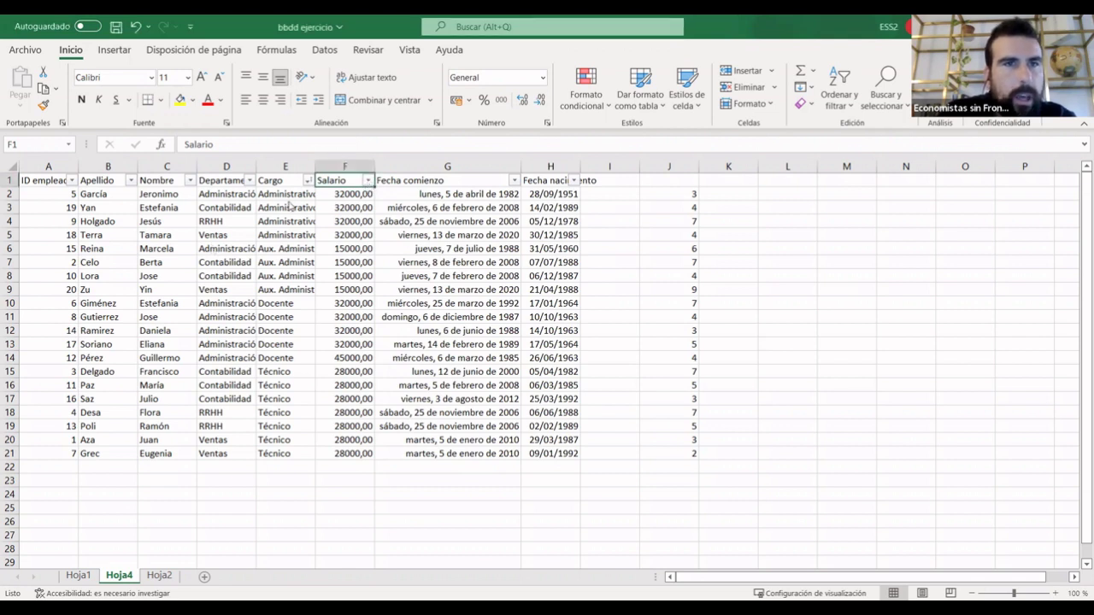
key("alt+Down")
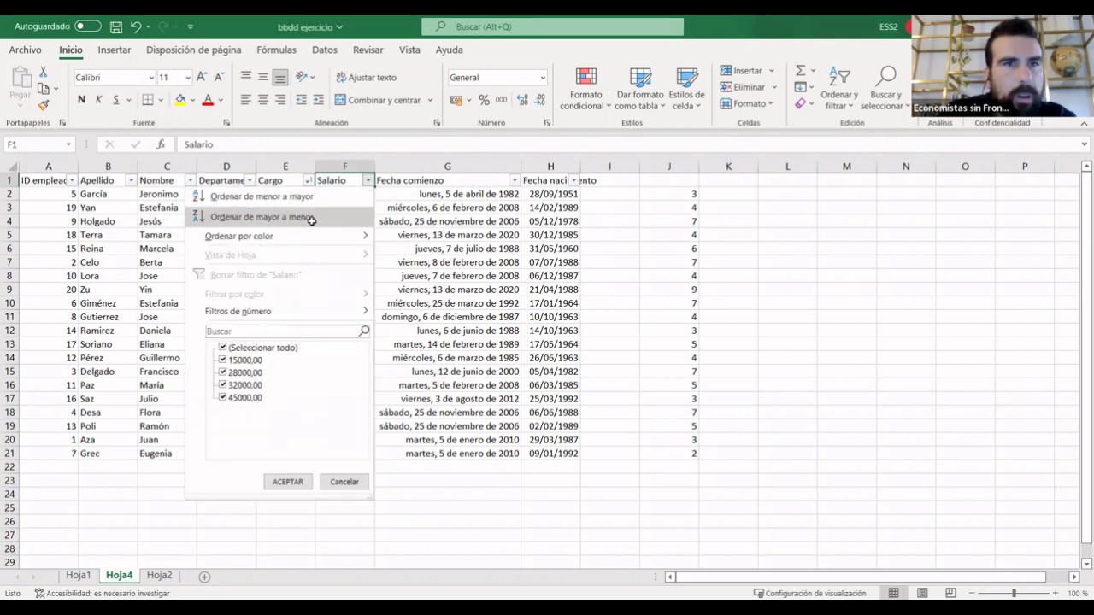
left_click(311, 217)
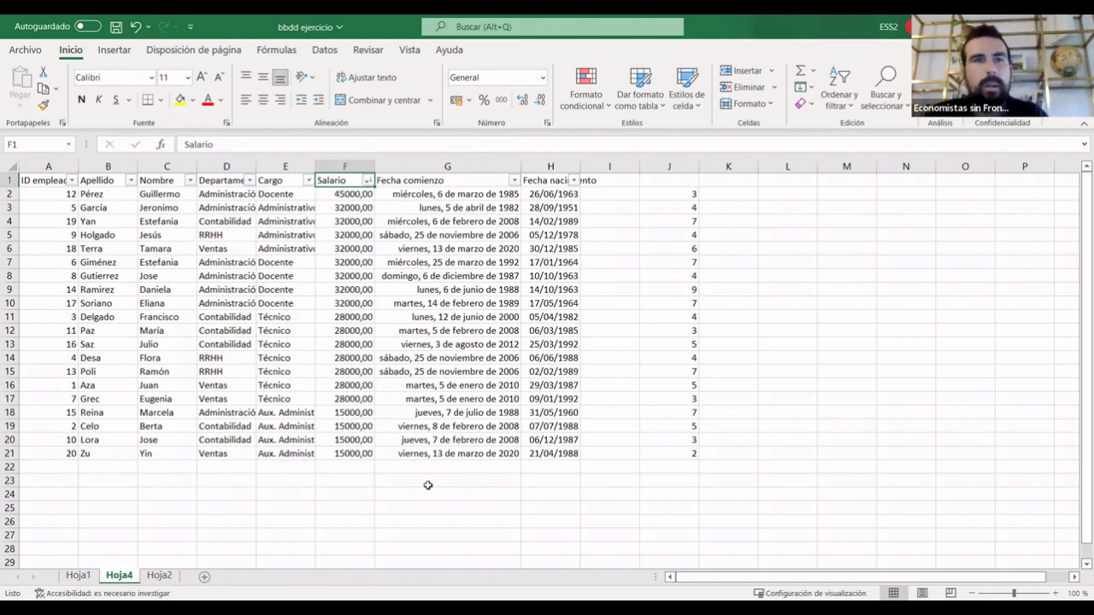
left_click(512, 520)
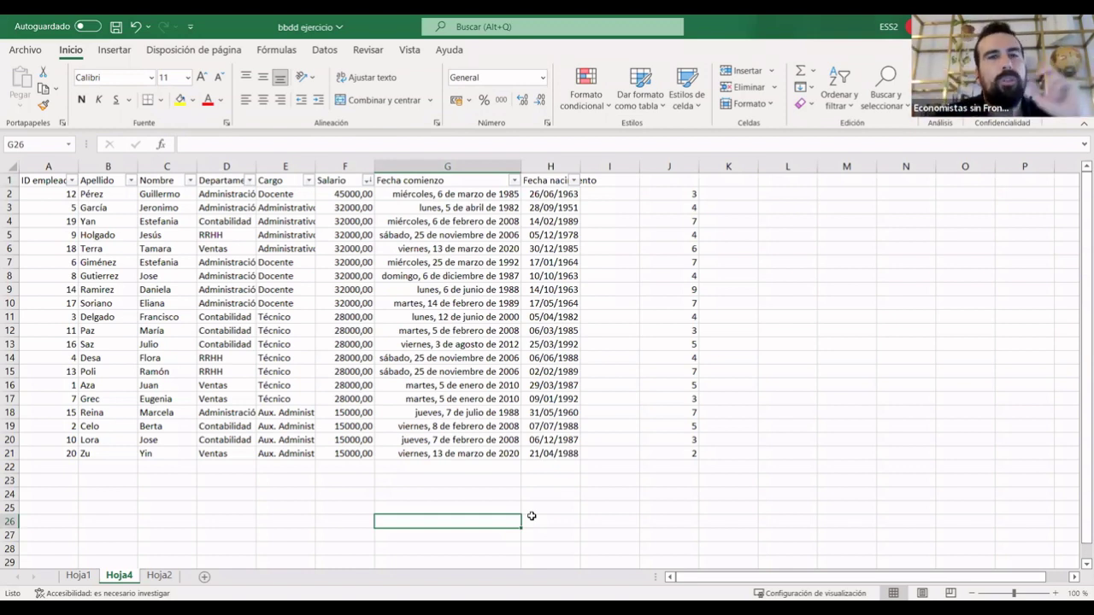
left_click(274, 520)
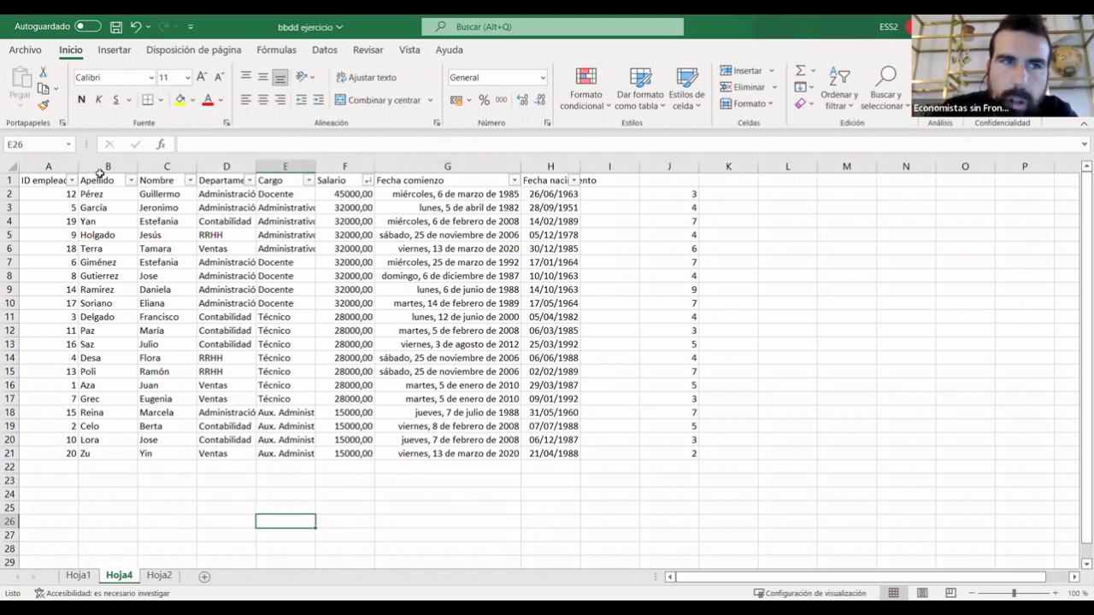
left_click(11, 180)
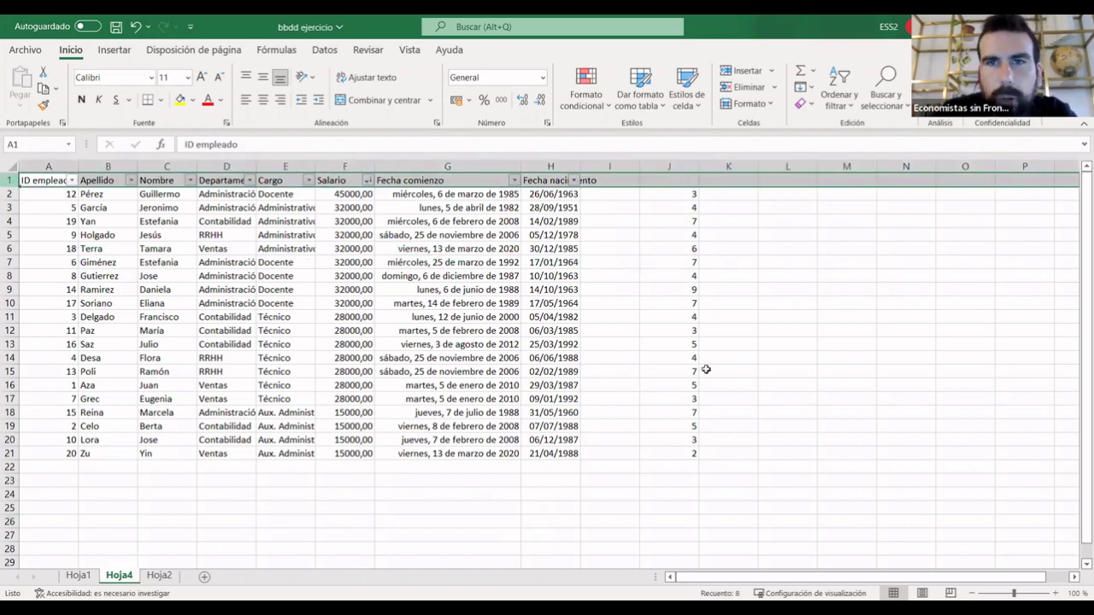
left_click(855, 355)
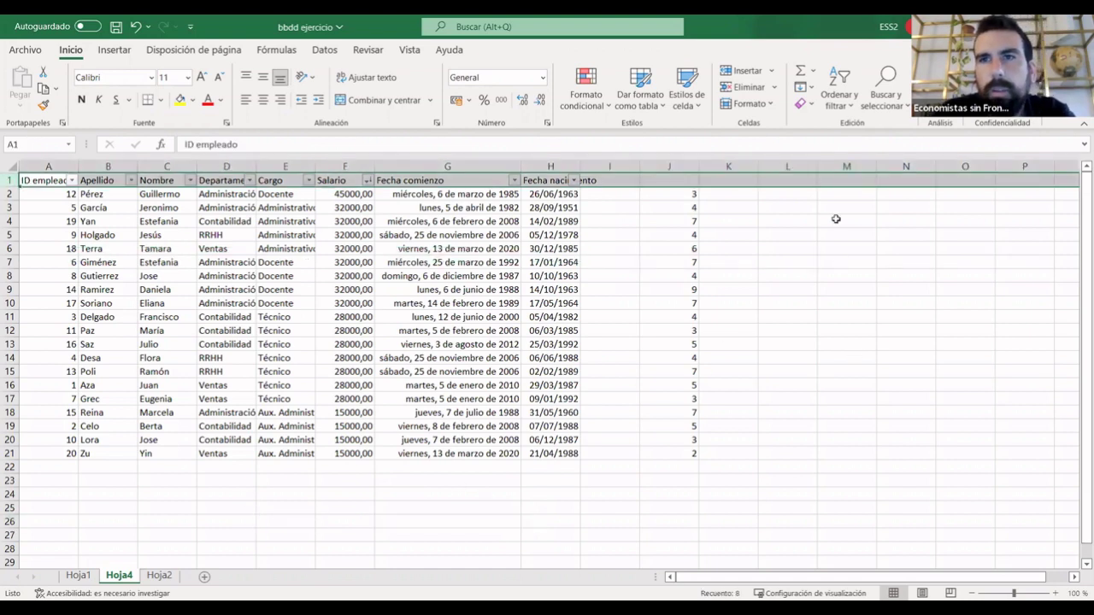
left_click(851, 106)
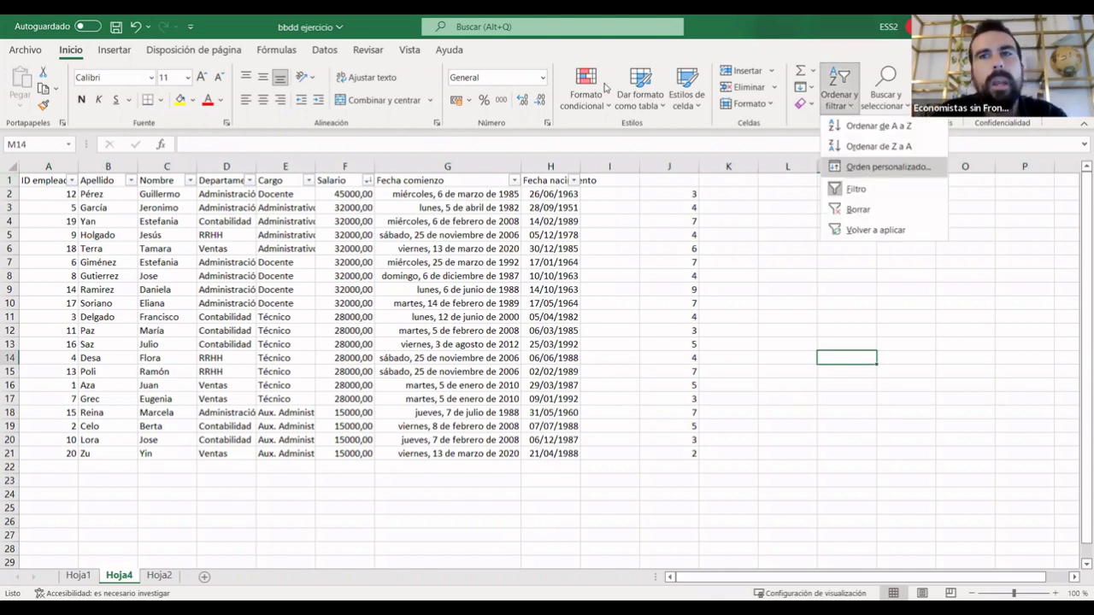
key("Escape")
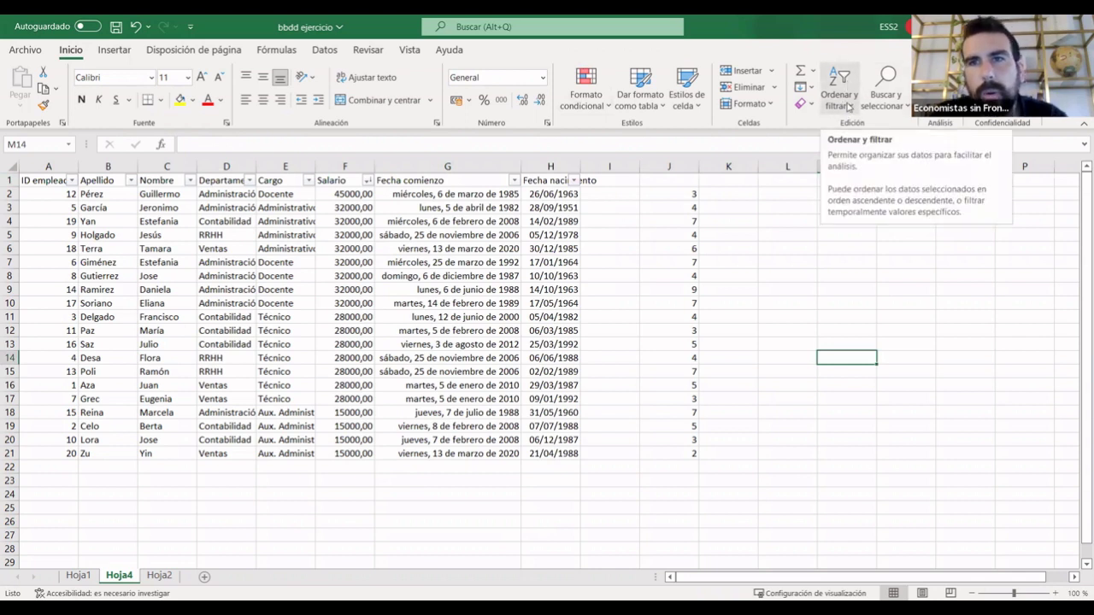
left_click(849, 107)
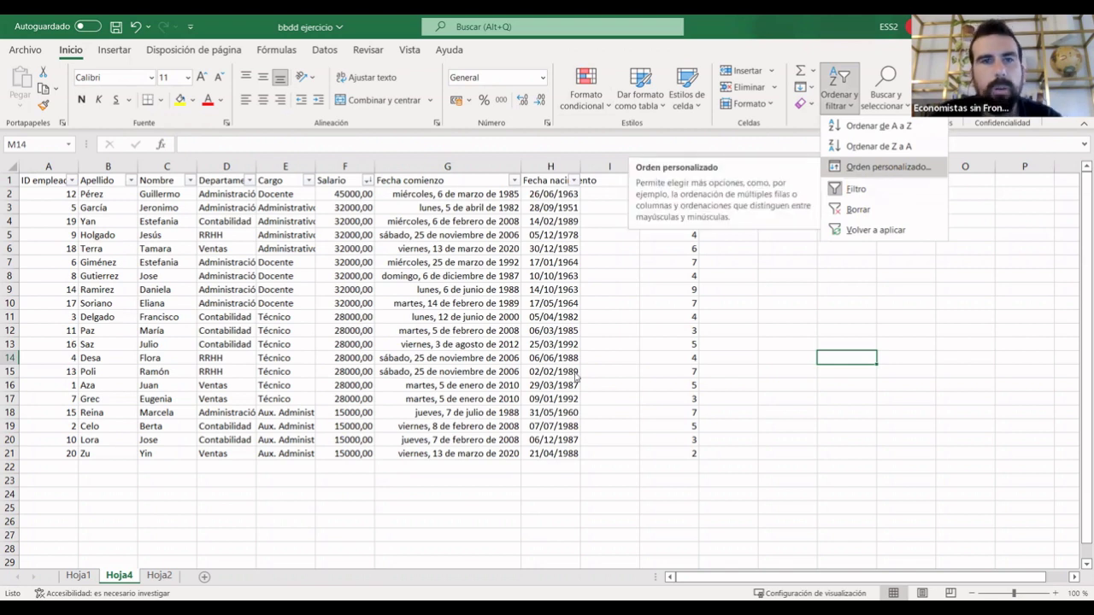
left_click(878, 170)
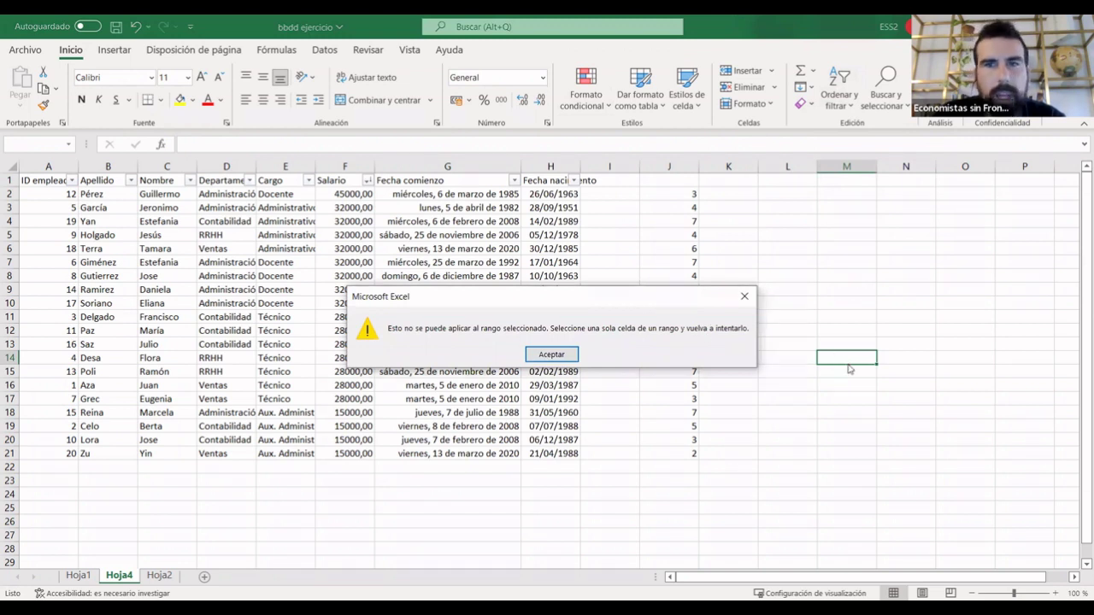
left_click(744, 298)
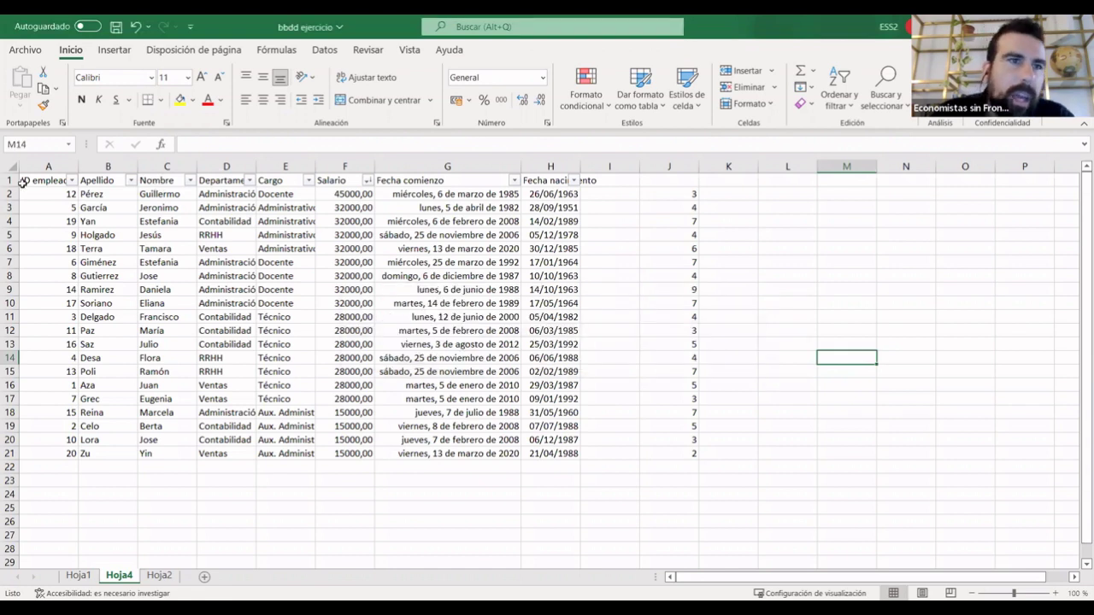
Select the employee table range A1:H21, header row included.
left_click(10, 180)
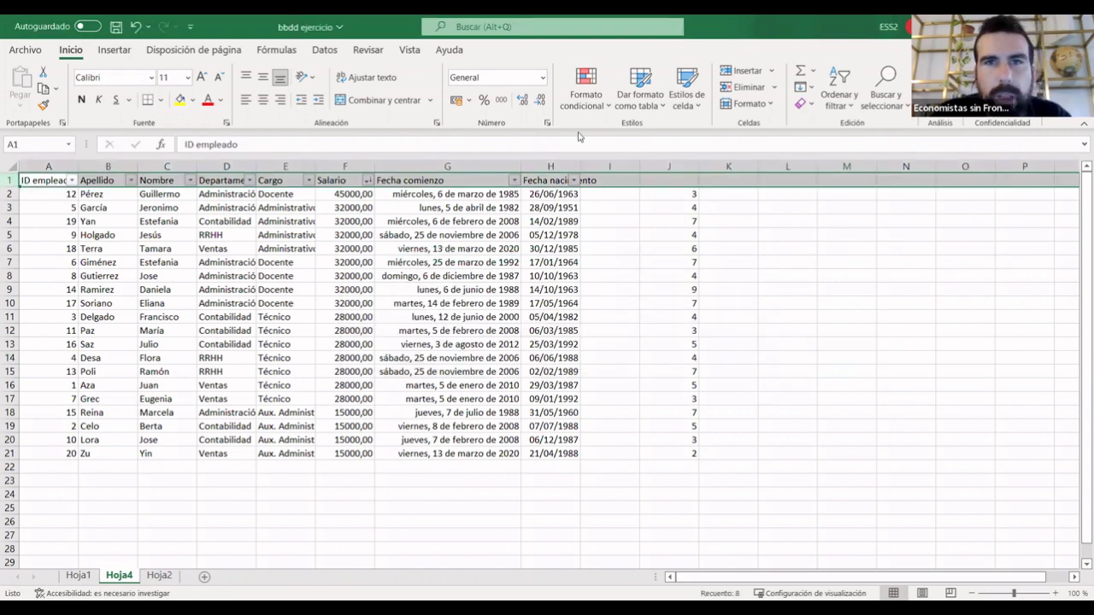
left_click_drag(214, 483, 214, 468)
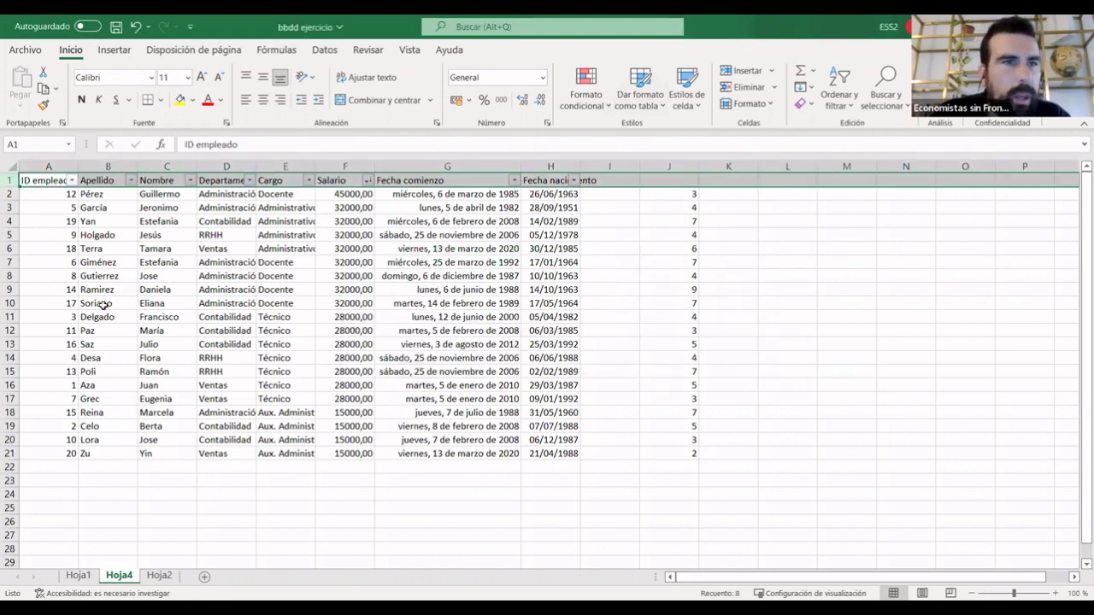
left_click_drag(27, 179, 559, 446)
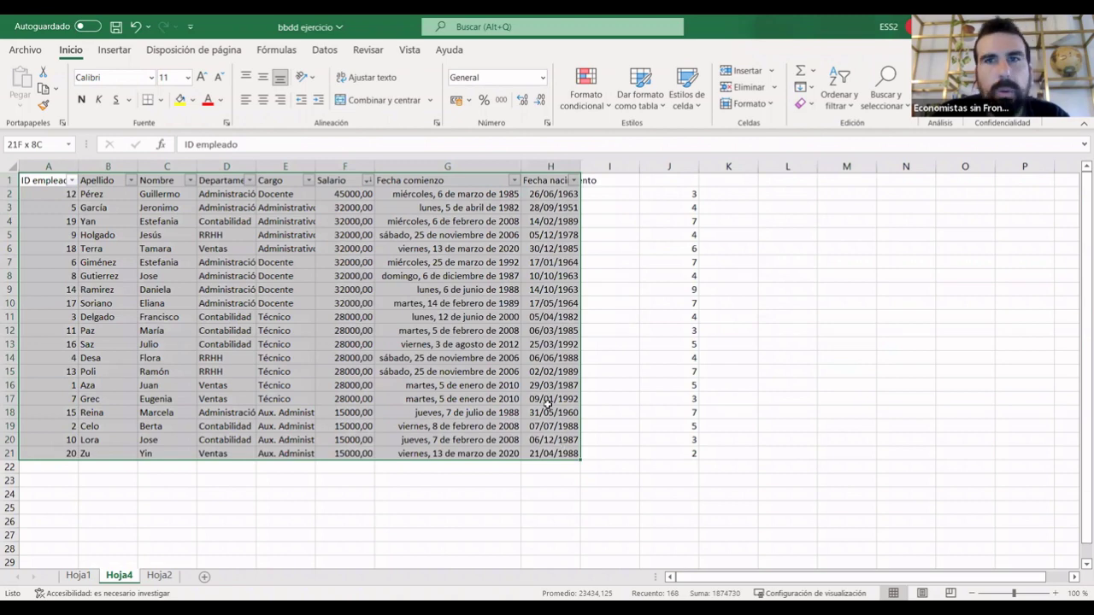
left_click_drag(558, 446, 559, 446)
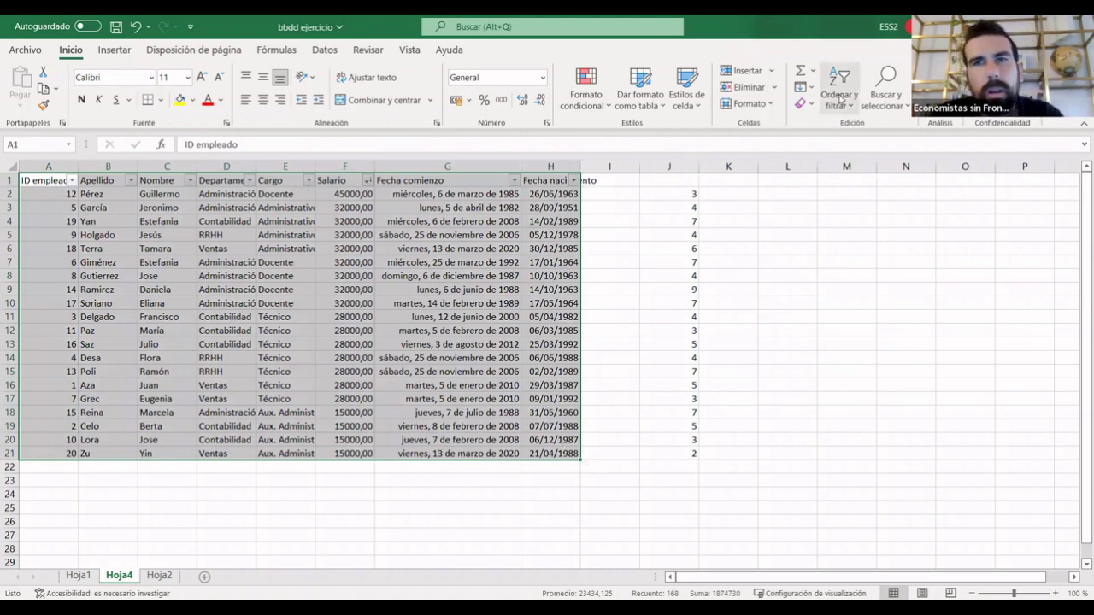
left_click(425, 520)
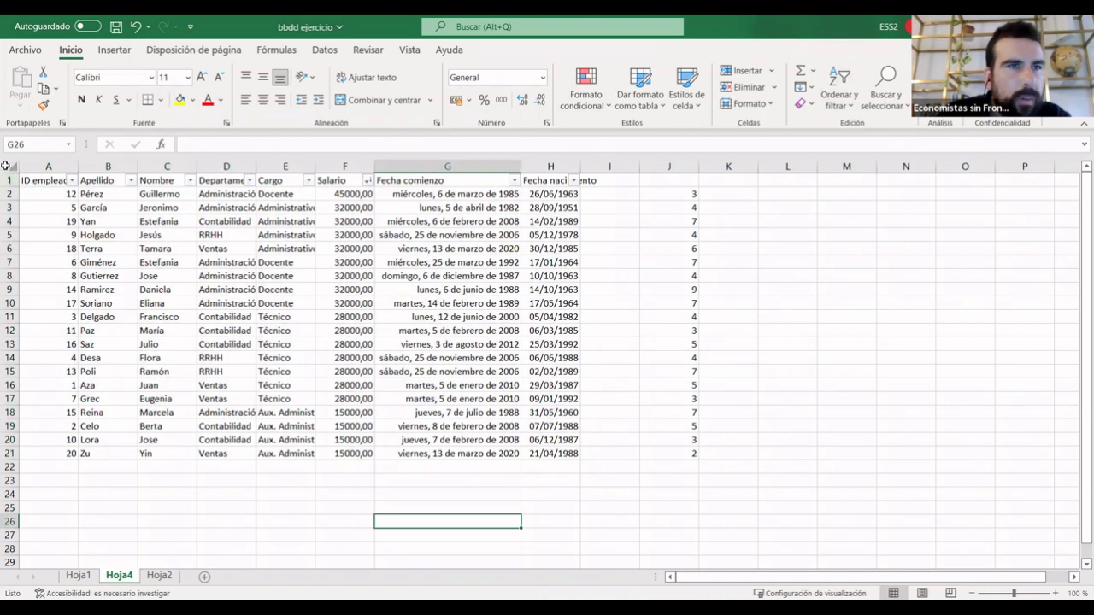
left_click(10, 166)
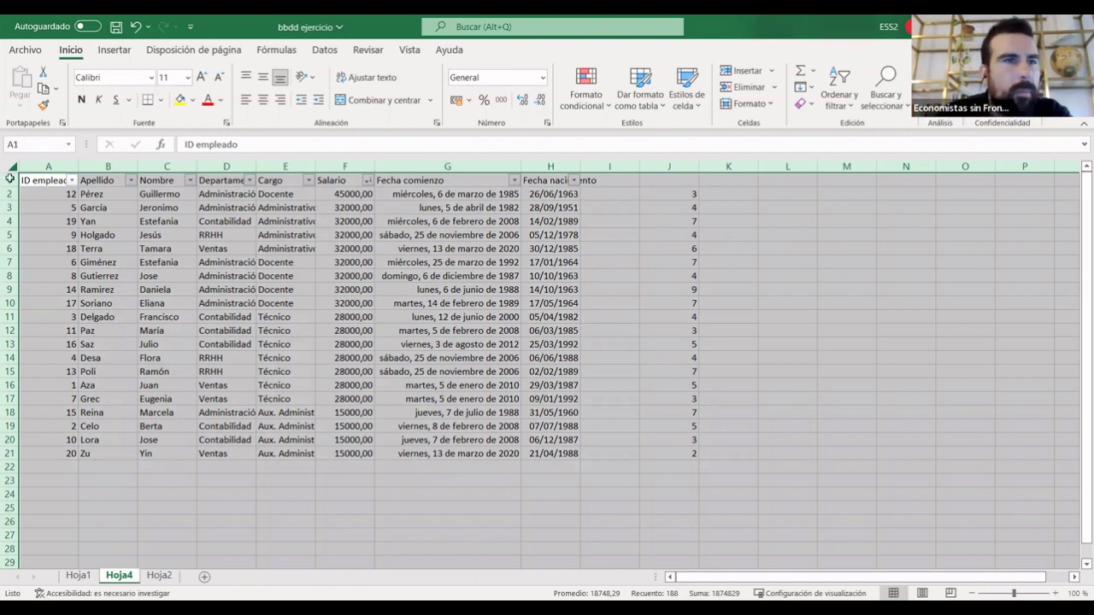
key("ctrl+Home")
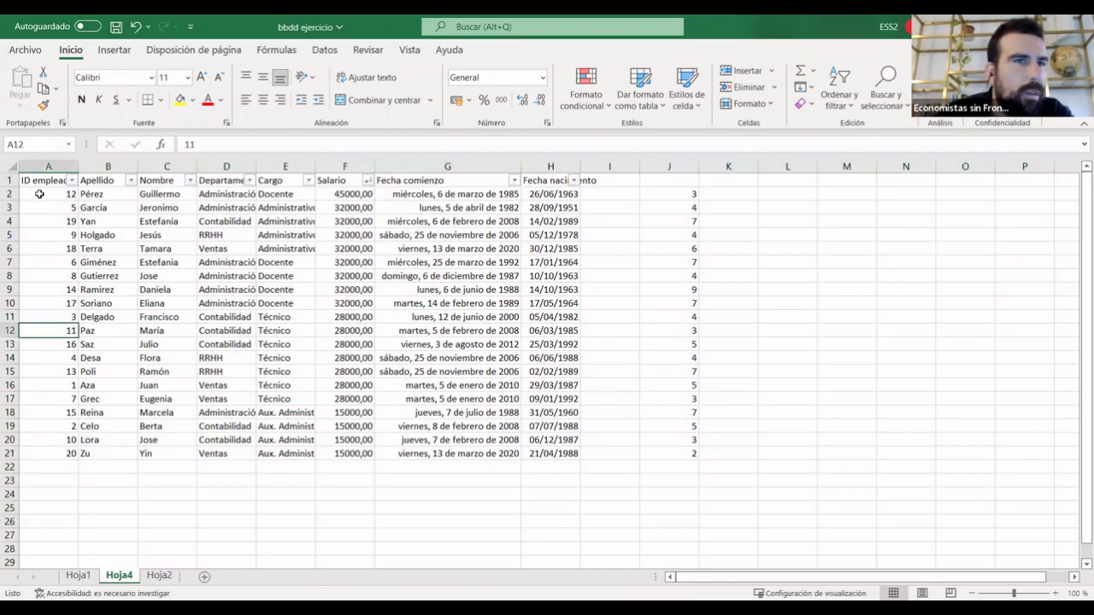
left_click_drag(30, 179, 542, 454)
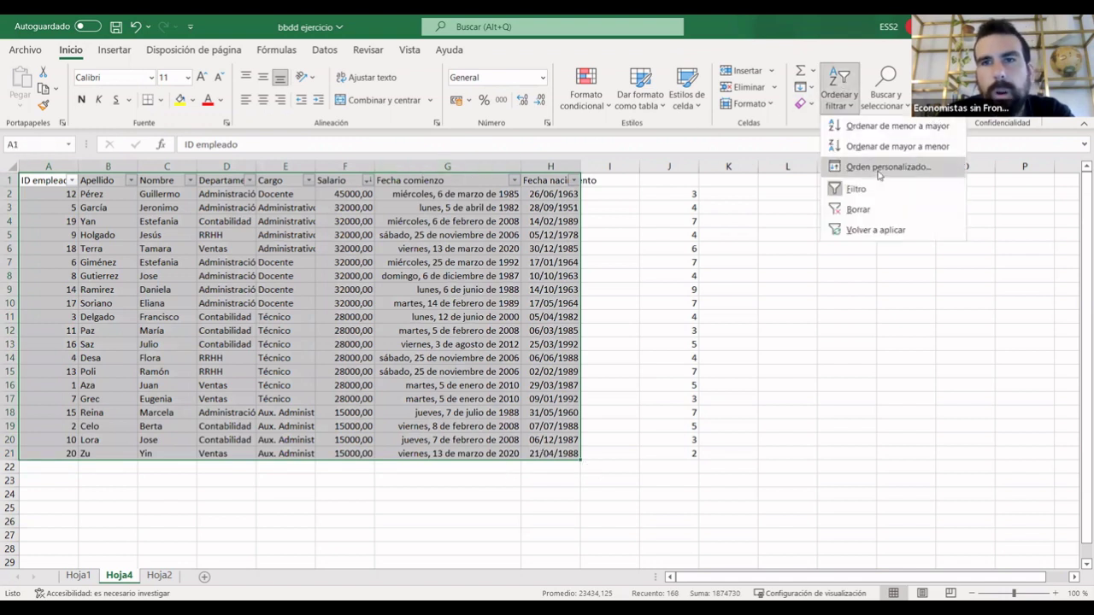
In Orden personalizado, try Salario and Departamento sort levels, then delete both levels.
key("Return")
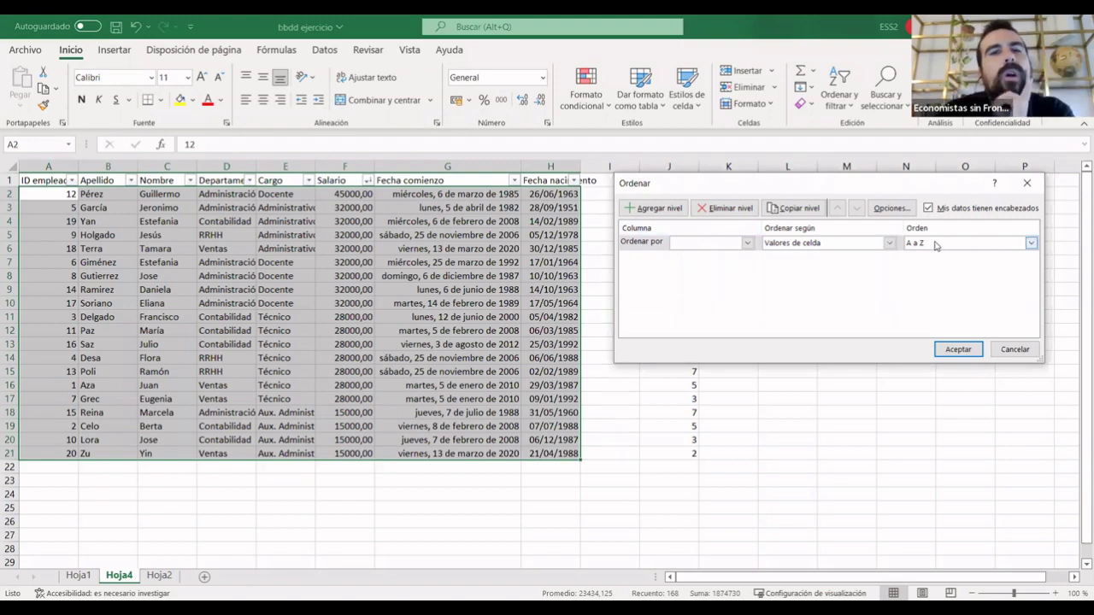
left_click(748, 243)
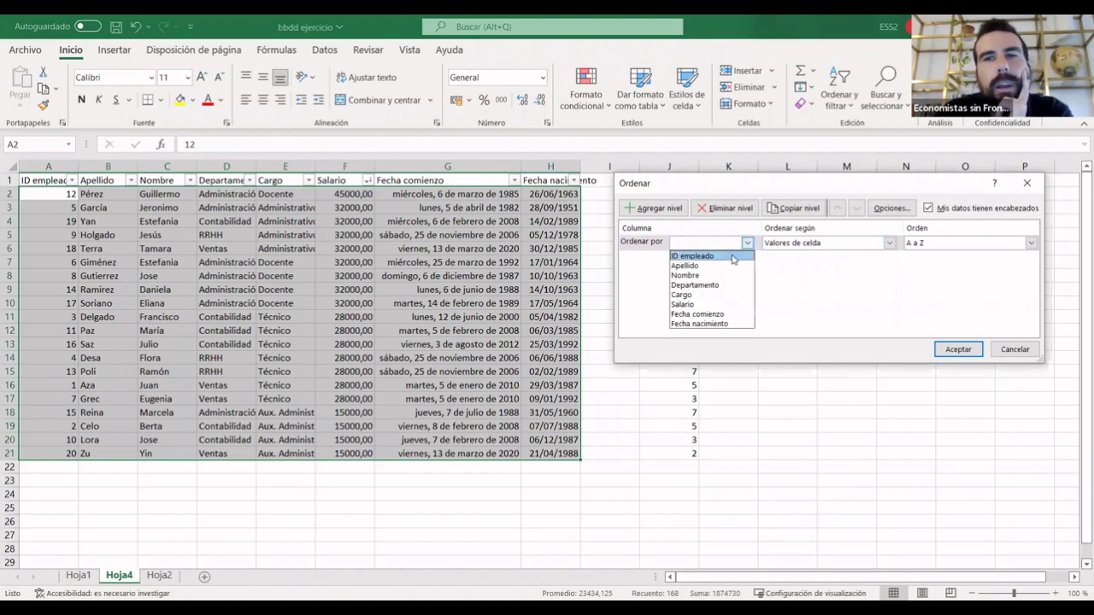
left_click(708, 305)
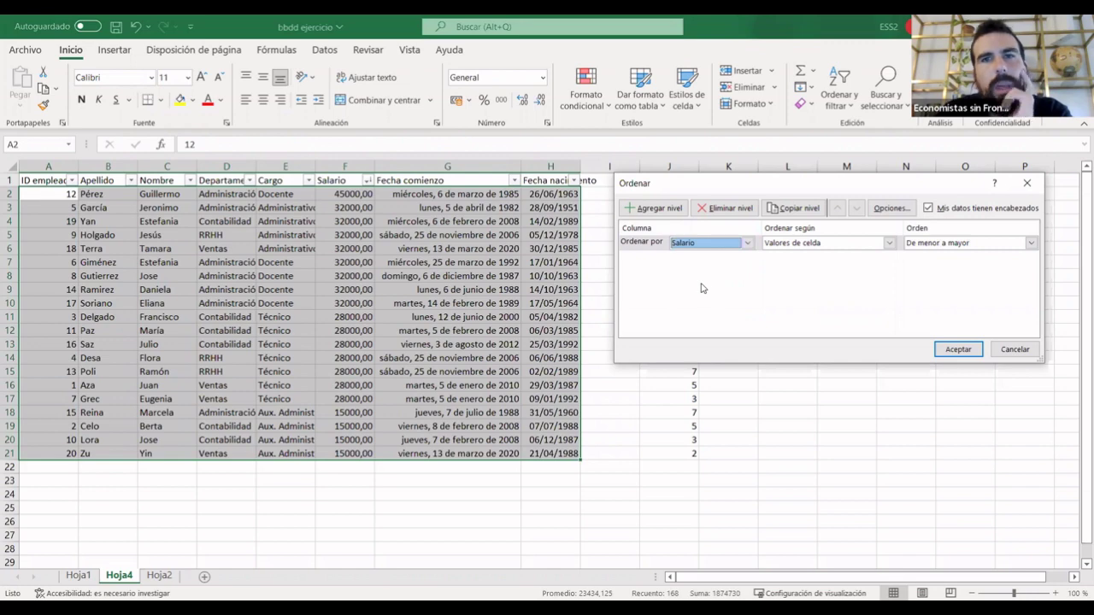
left_click(642, 212)
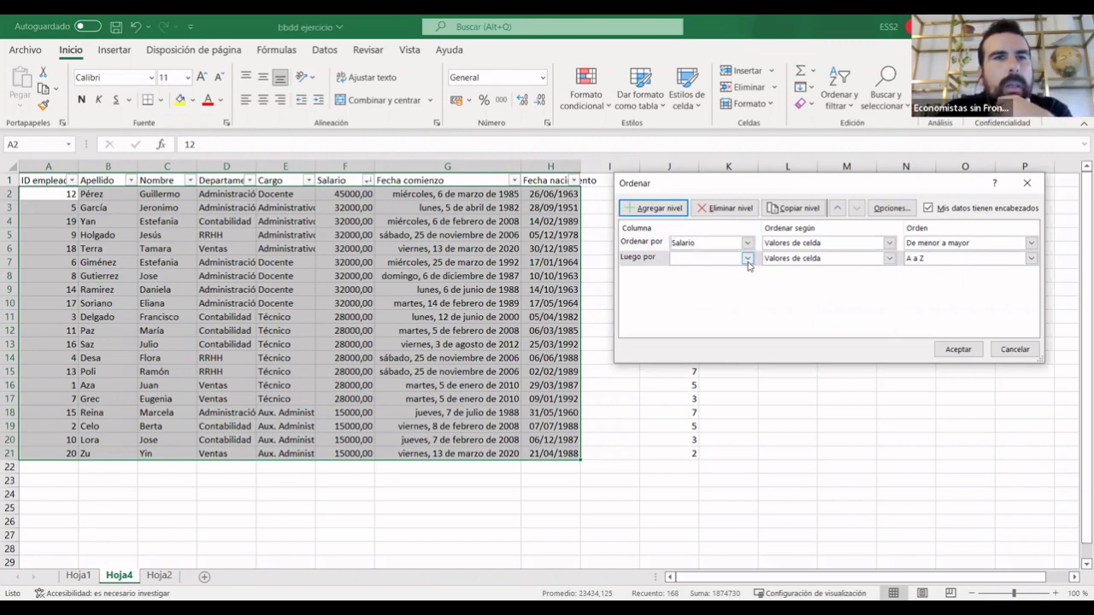
left_click(748, 262)
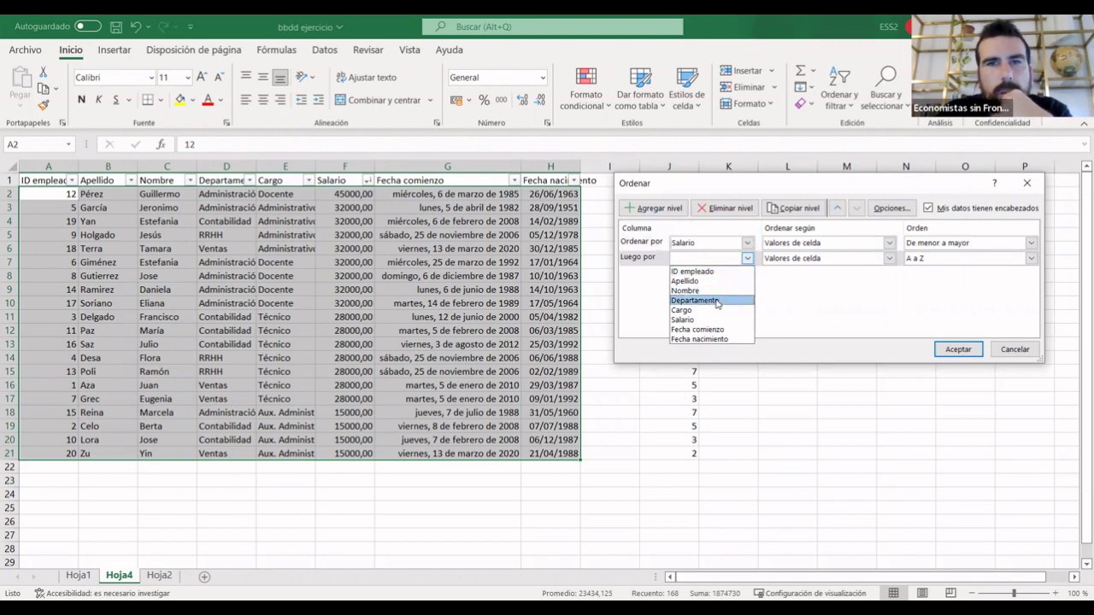
left_click(717, 301)
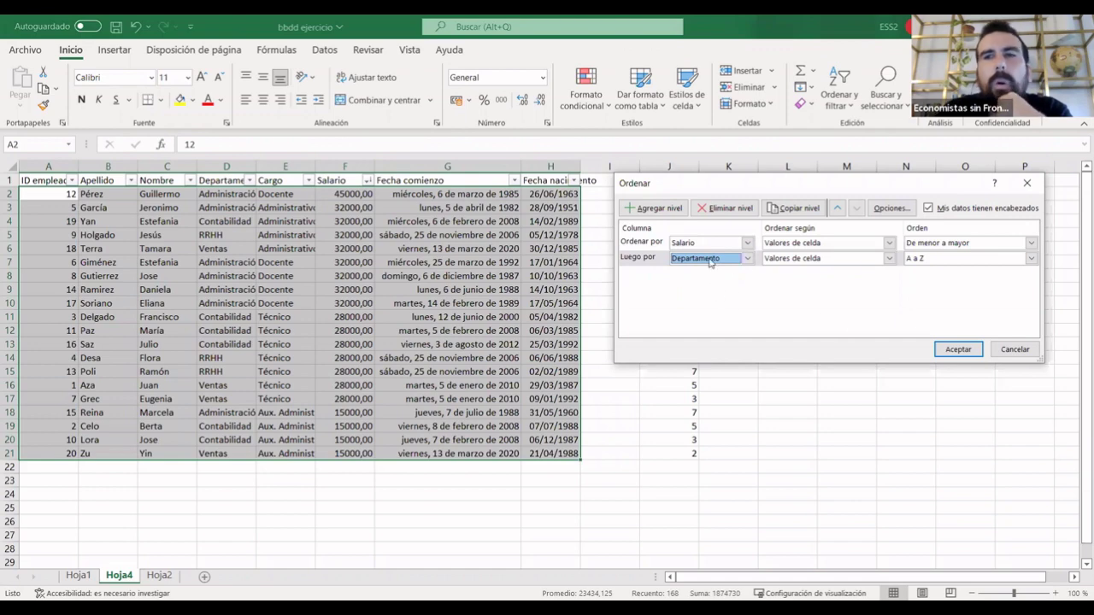
left_click(716, 207)
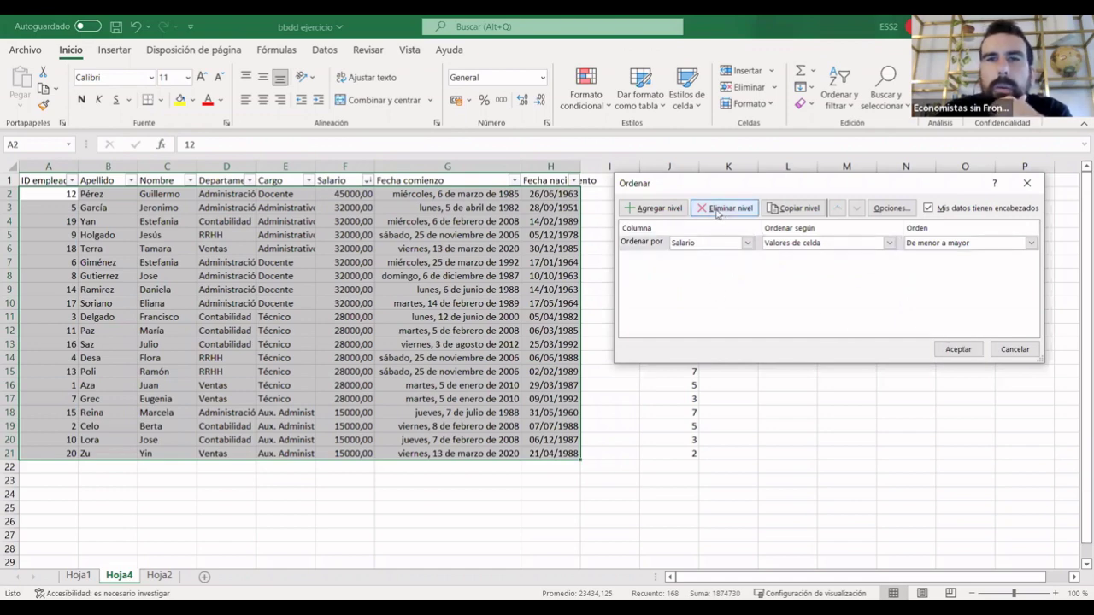
left_click(716, 207)
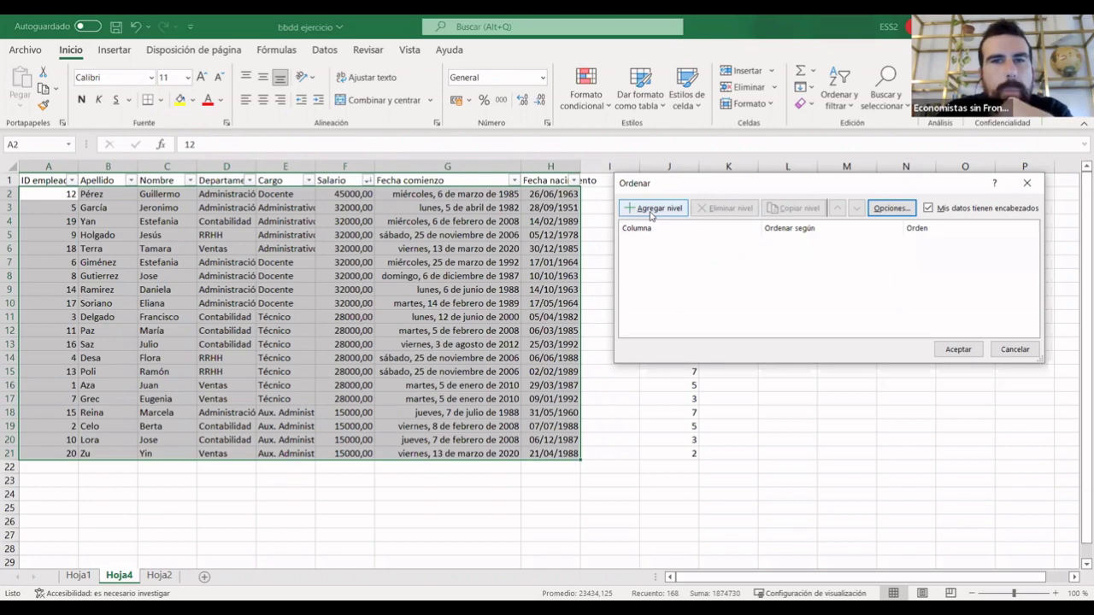
Set the sort levels to Departamento first and Salario second.
left_click(652, 209)
left_click(741, 244)
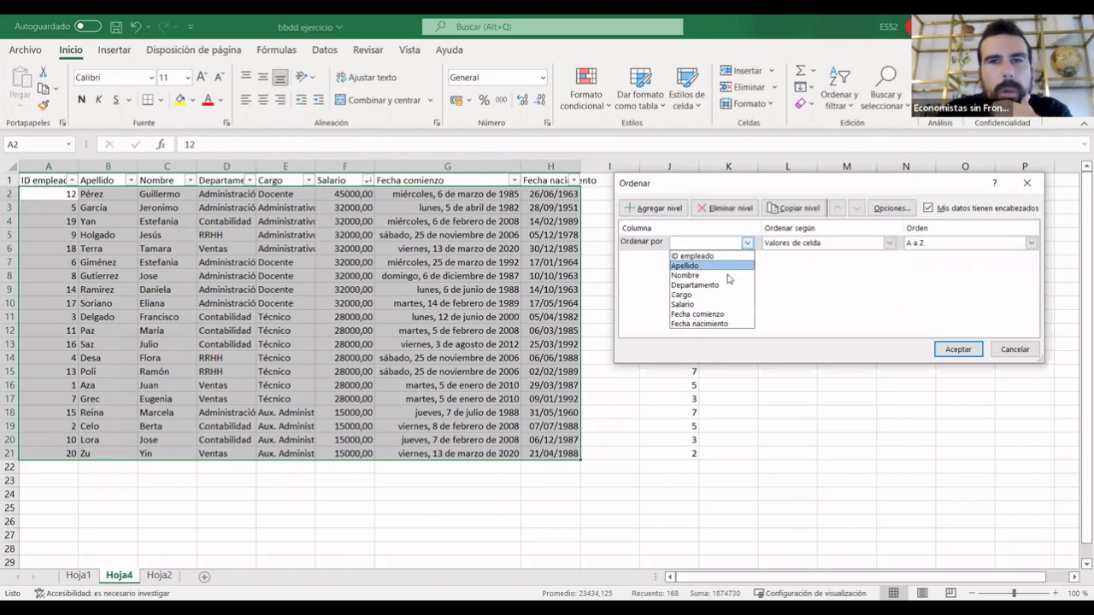
left_click(724, 284)
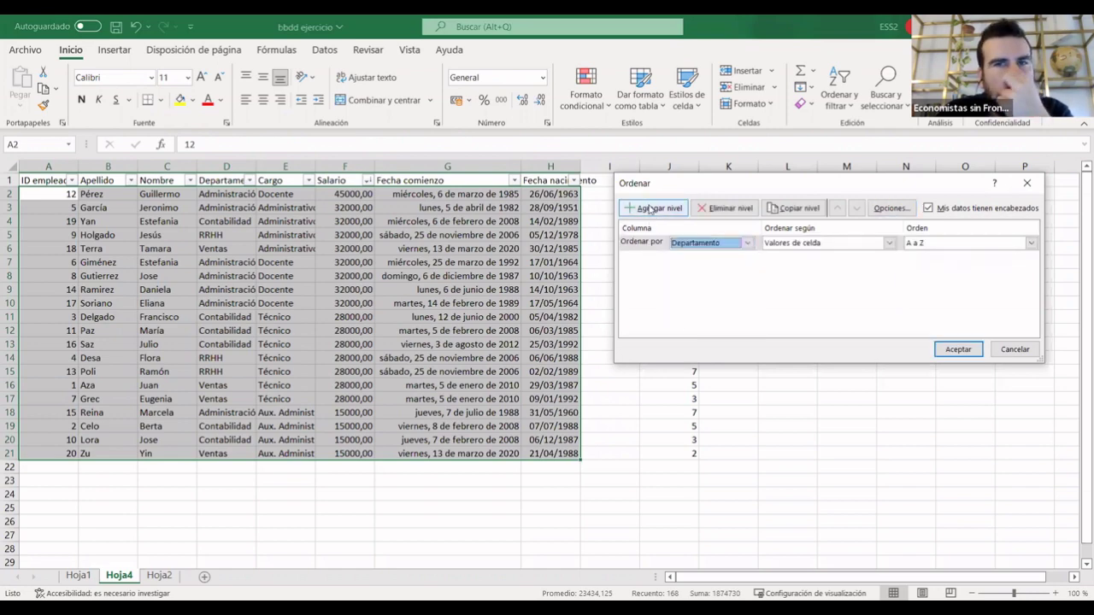
left_click(650, 208)
left_click(746, 259)
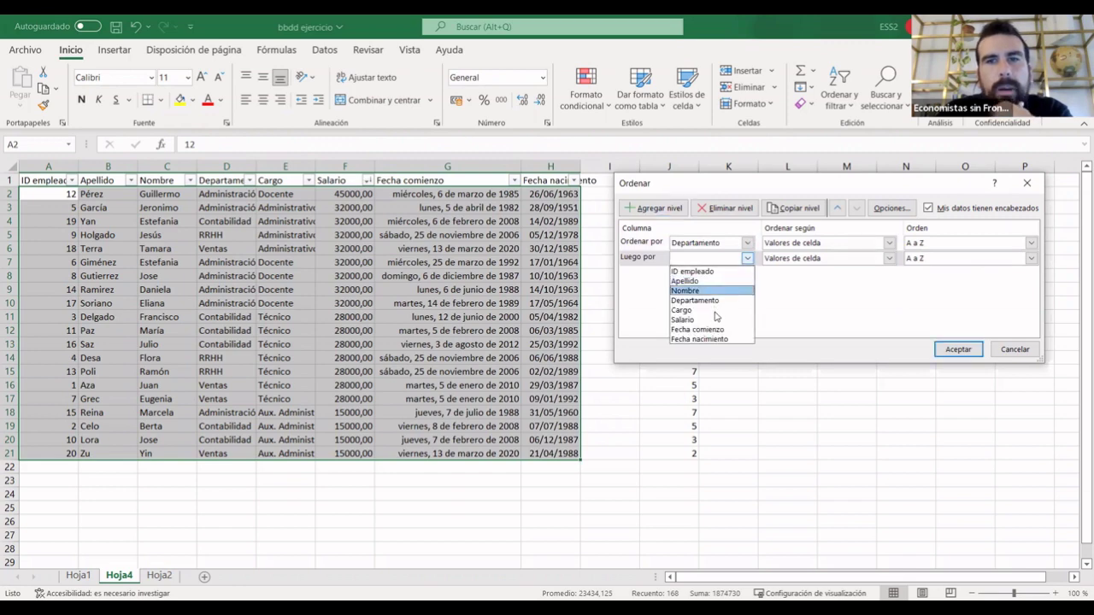
left_click(718, 320)
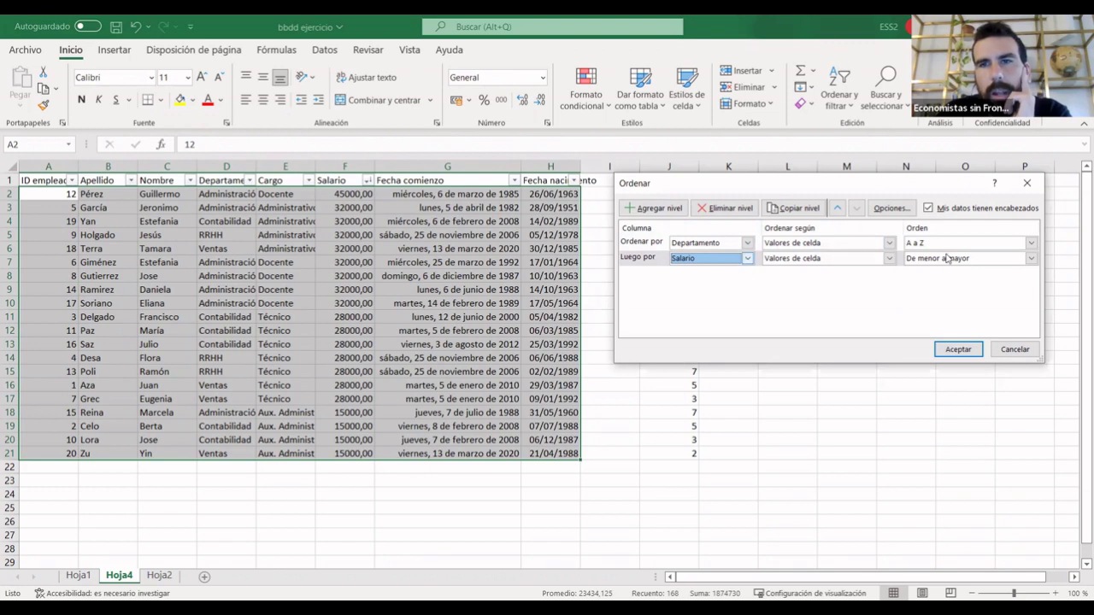
Order Salario from highest to lowest, apply the sort, and highlight the Administración rows.
left_click(1031, 259)
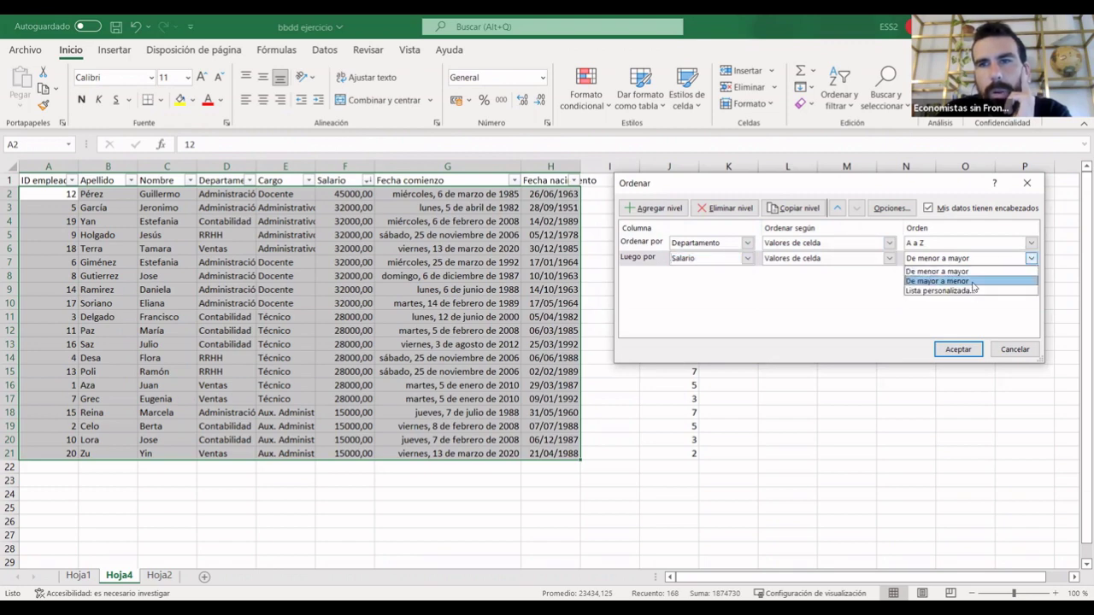
left_click(974, 281)
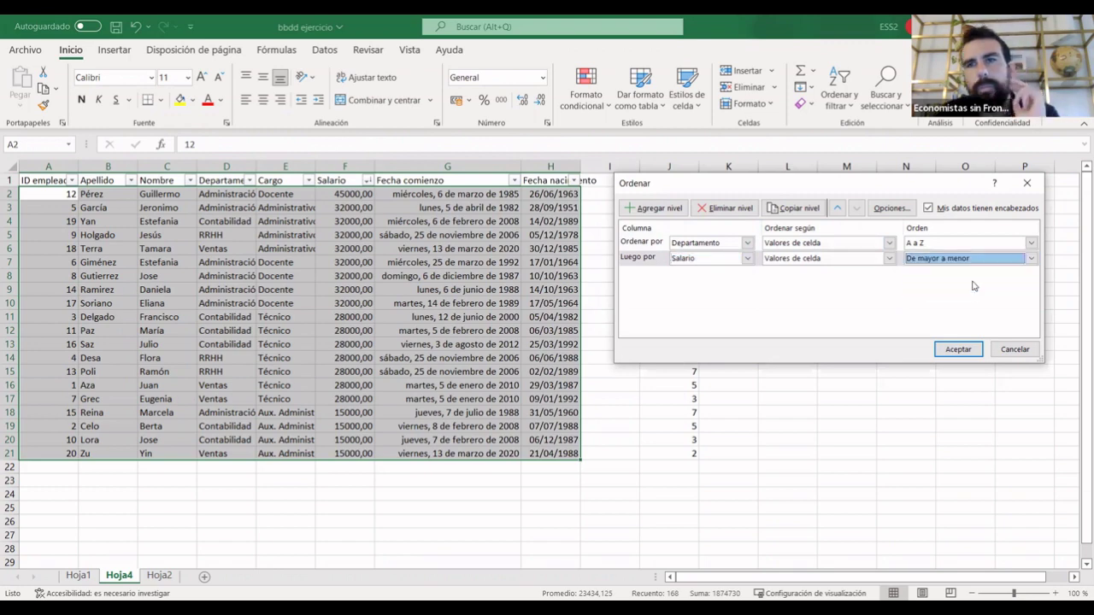
left_click(963, 349)
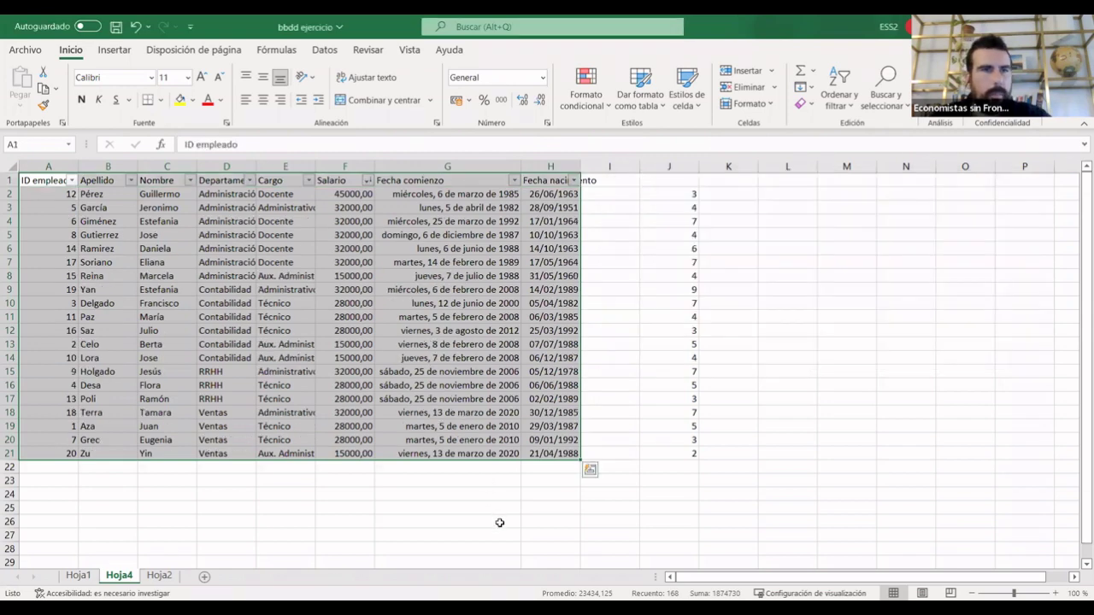
left_click(495, 521)
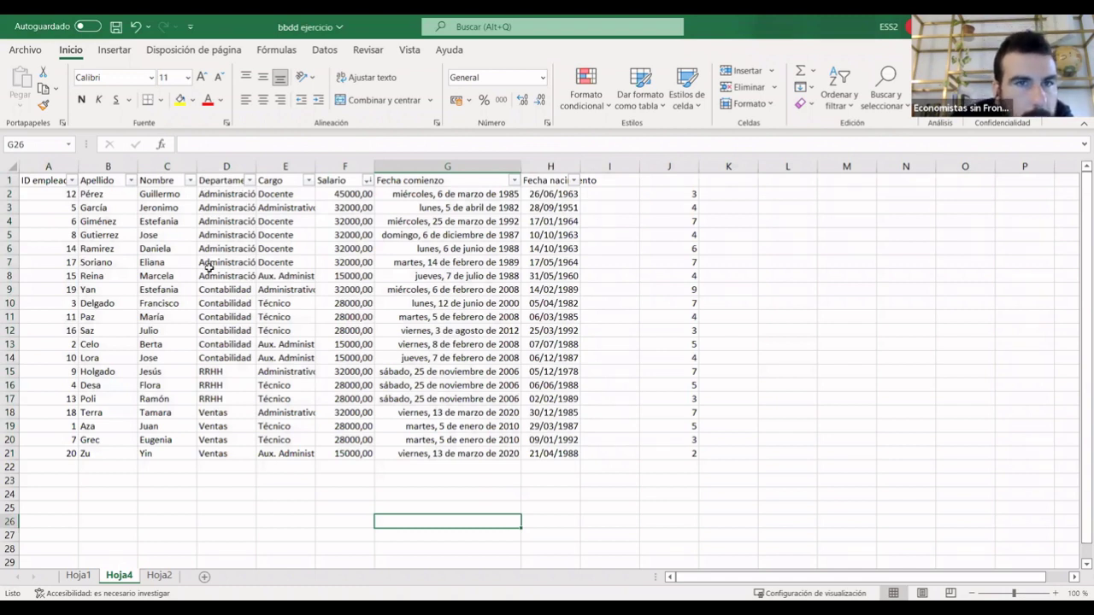
left_click_drag(221, 197, 341, 276)
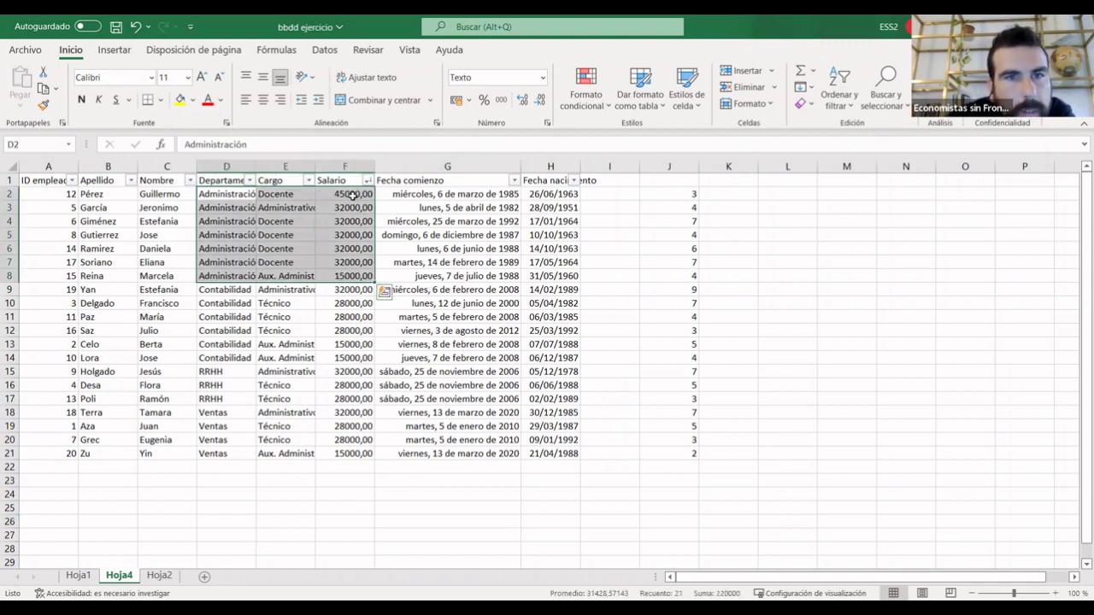
left_click(351, 194)
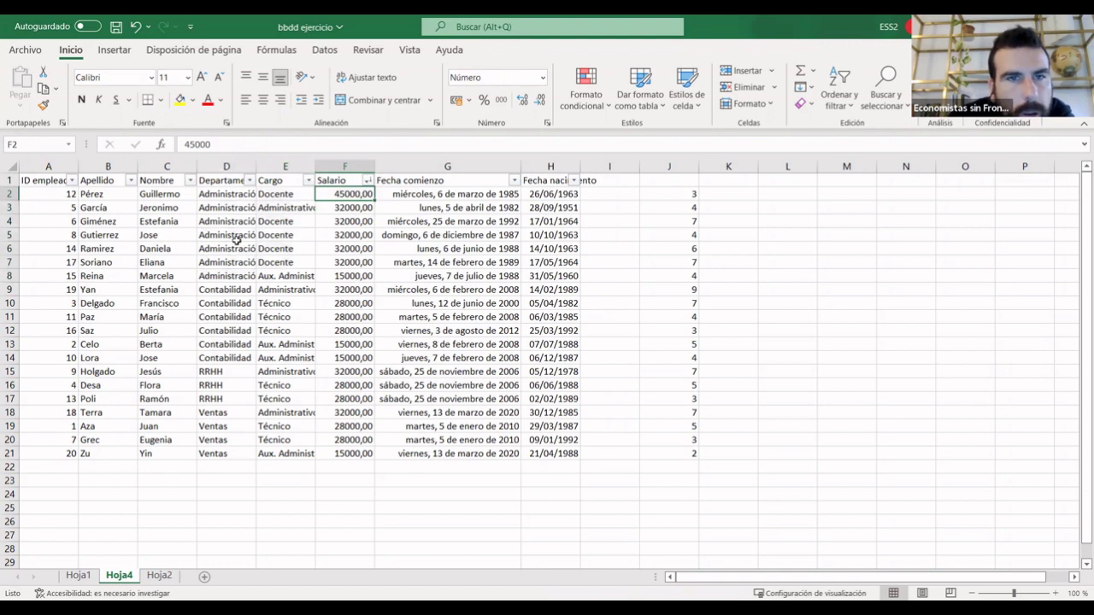
key("Down")
key("Down")
key("Down")
left_click_drag(209, 195, 354, 271)
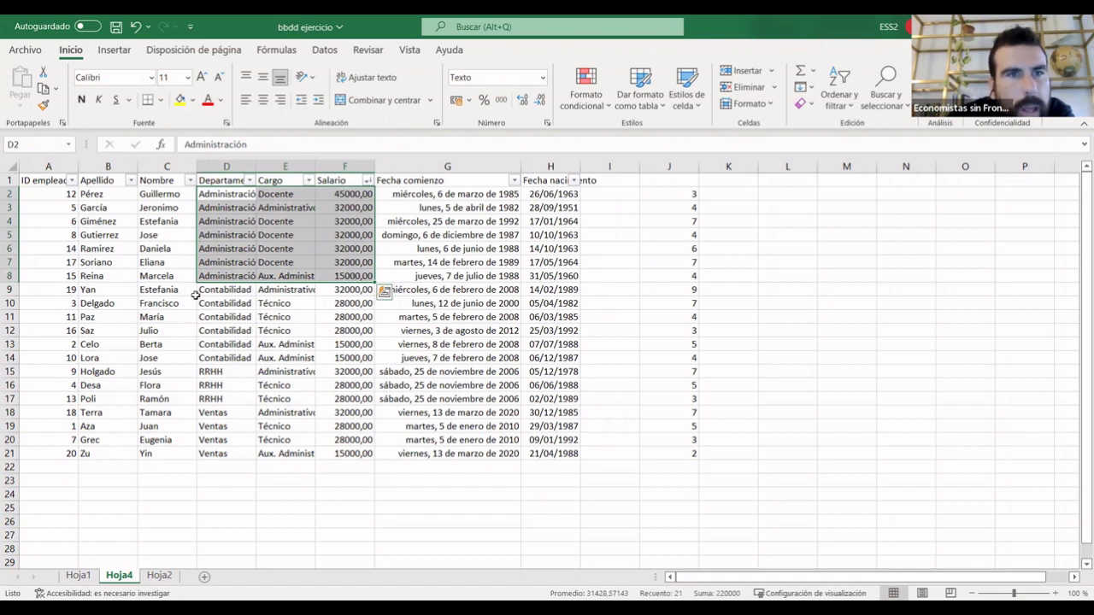
mouse_move(202, 289)
left_mouse_down()
mouse_move(312, 354)
mouse_move(352, 356)
left_mouse_up()
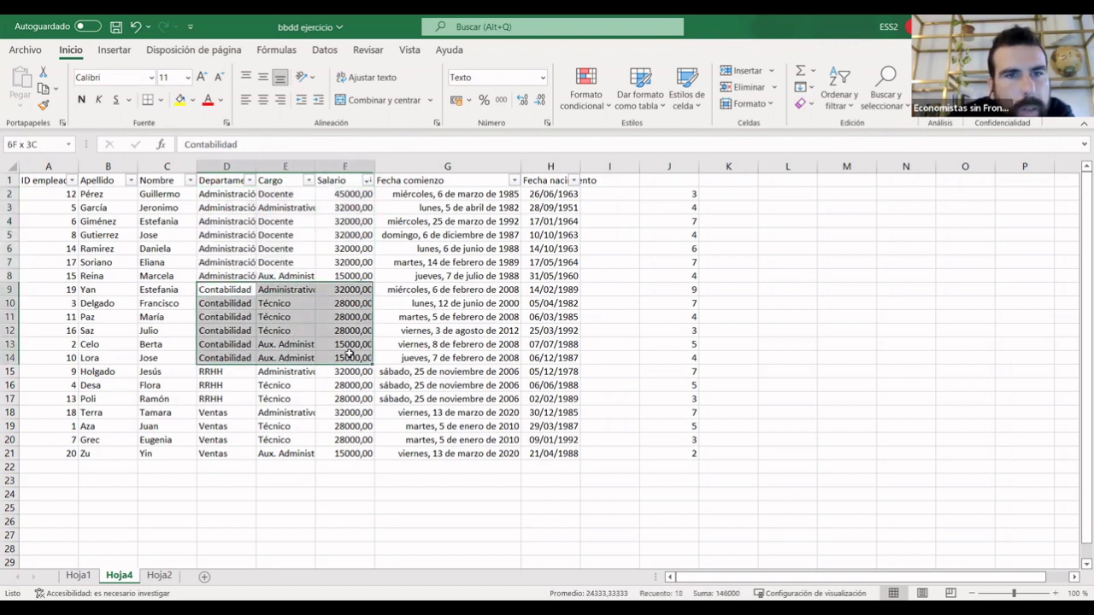
left_click(356, 289)
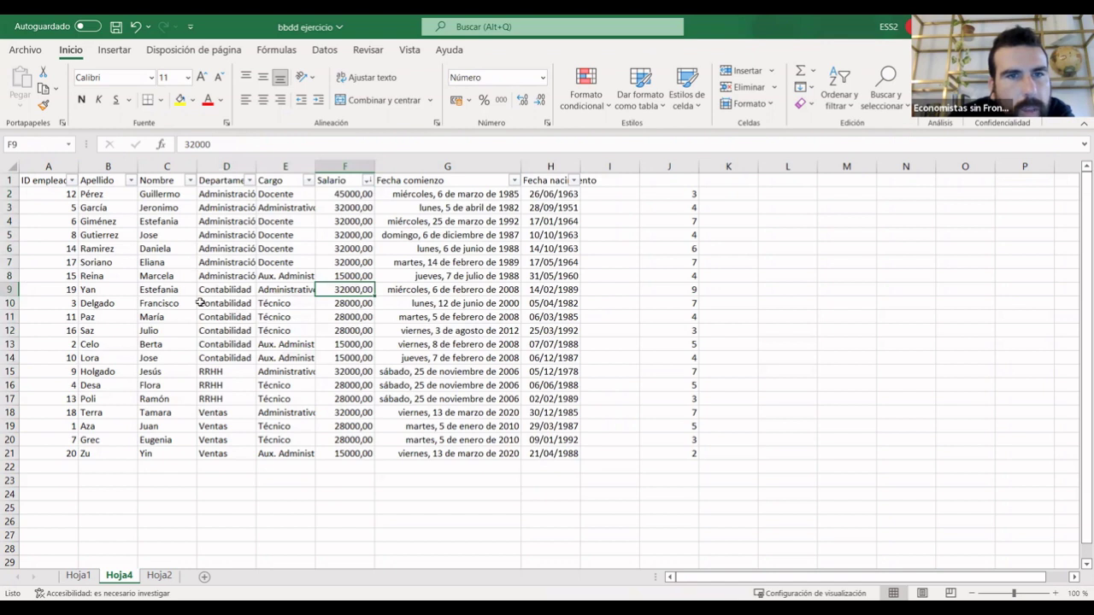
left_click_drag(202, 290, 352, 357)
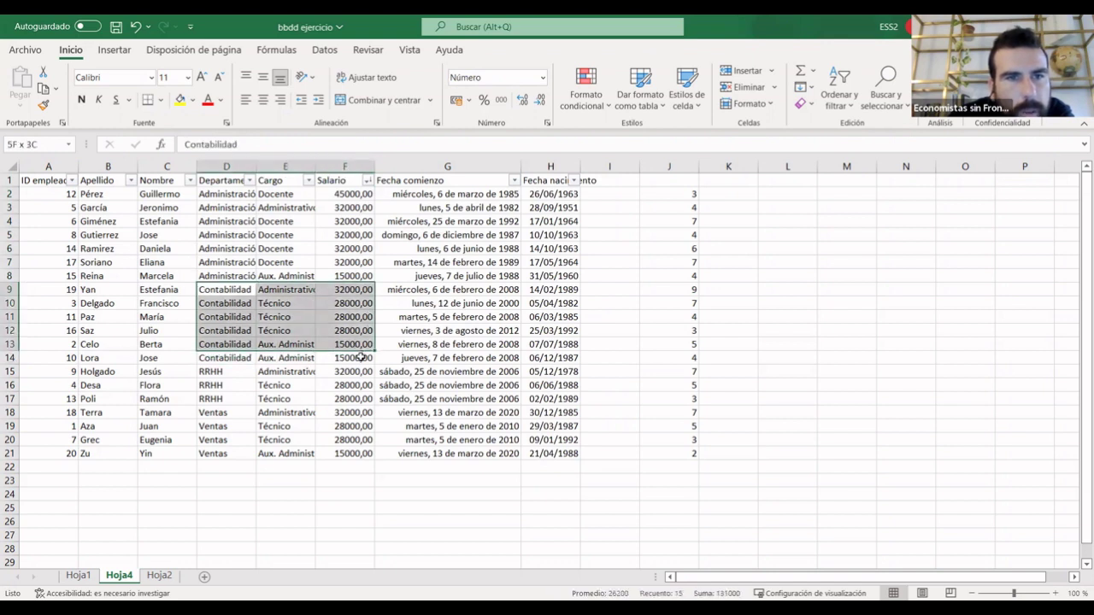
left_click_drag(210, 372, 346, 398)
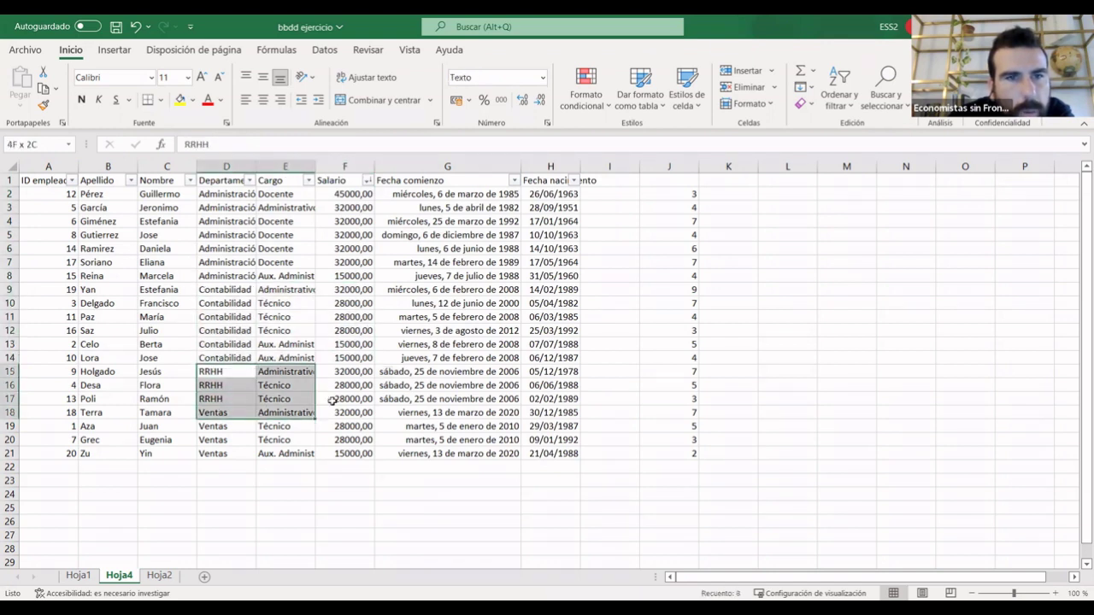
left_click_drag(214, 413, 350, 453)
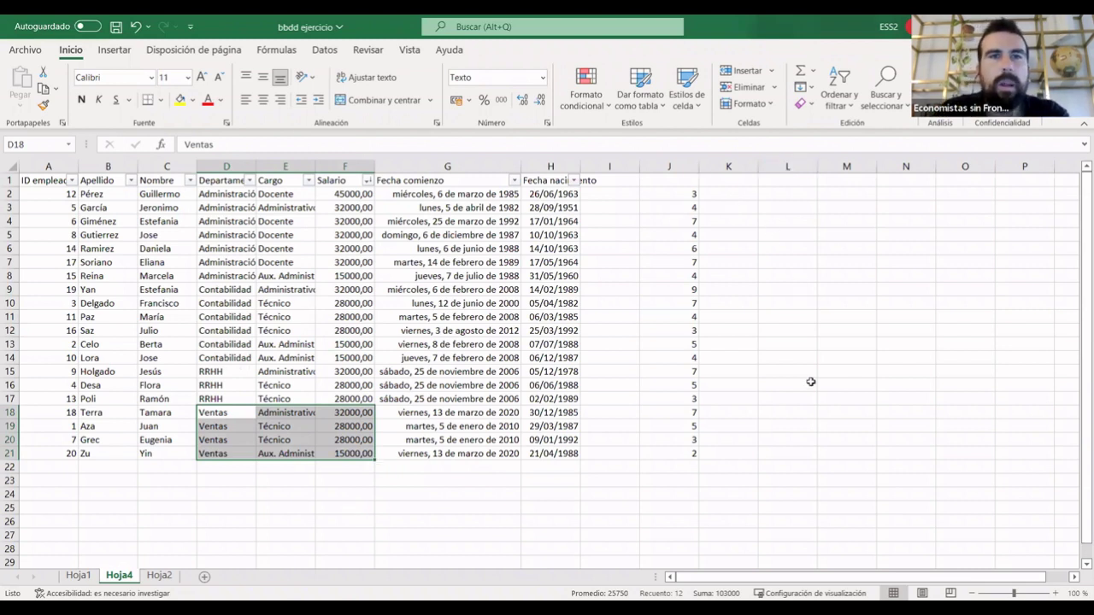
Undo twice and redo once to restore the table grouped by Cargo.
left_click(136, 31)
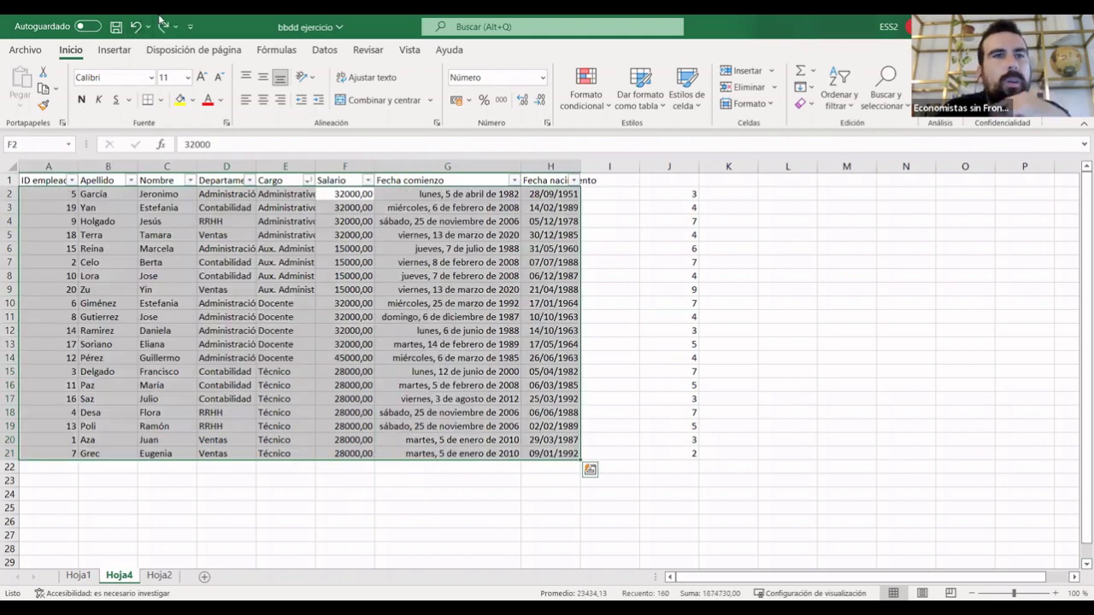
left_click(135, 27)
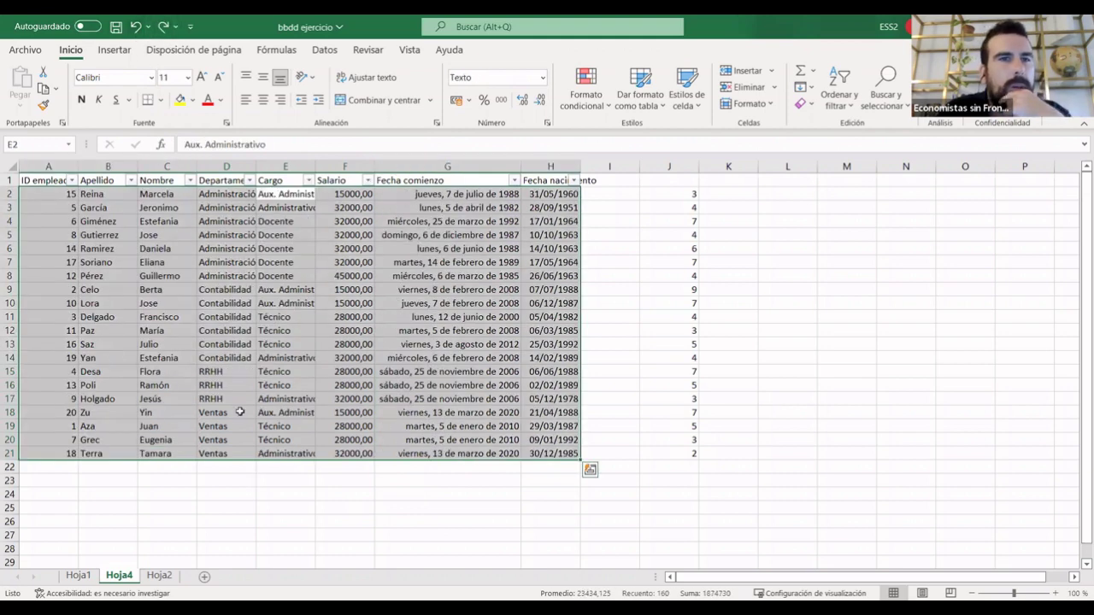
left_click(163, 29)
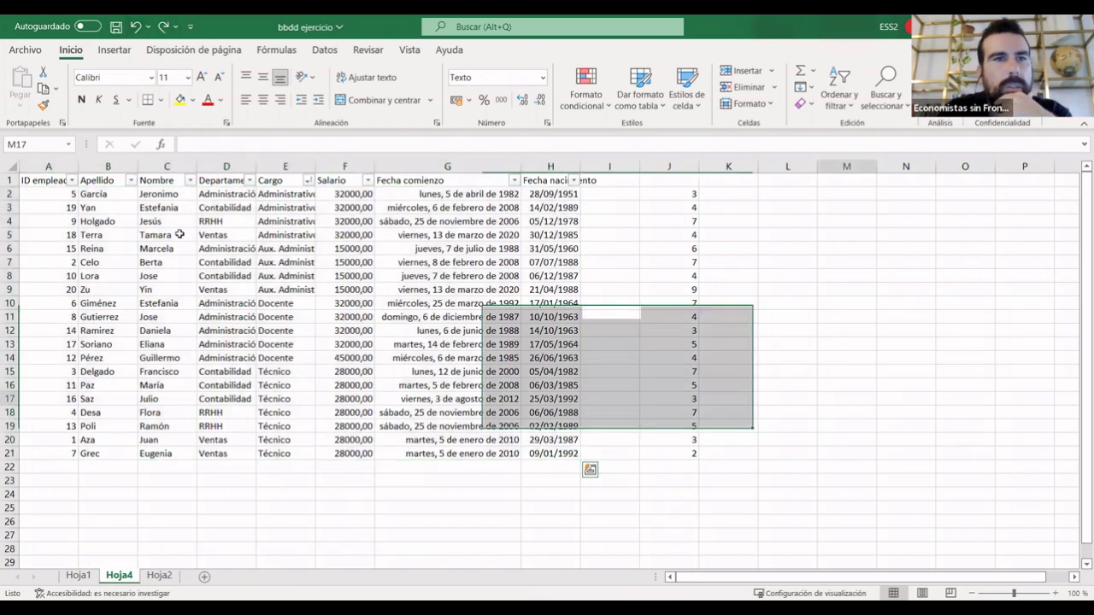
left_click(846, 398)
Select A1:H21, open the custom sort dialog and cancel it, then reselect the table.
mouse_move(28, 179)
left_mouse_down()
mouse_move(548, 453)
mouse_move(548, 439)
left_mouse_up()
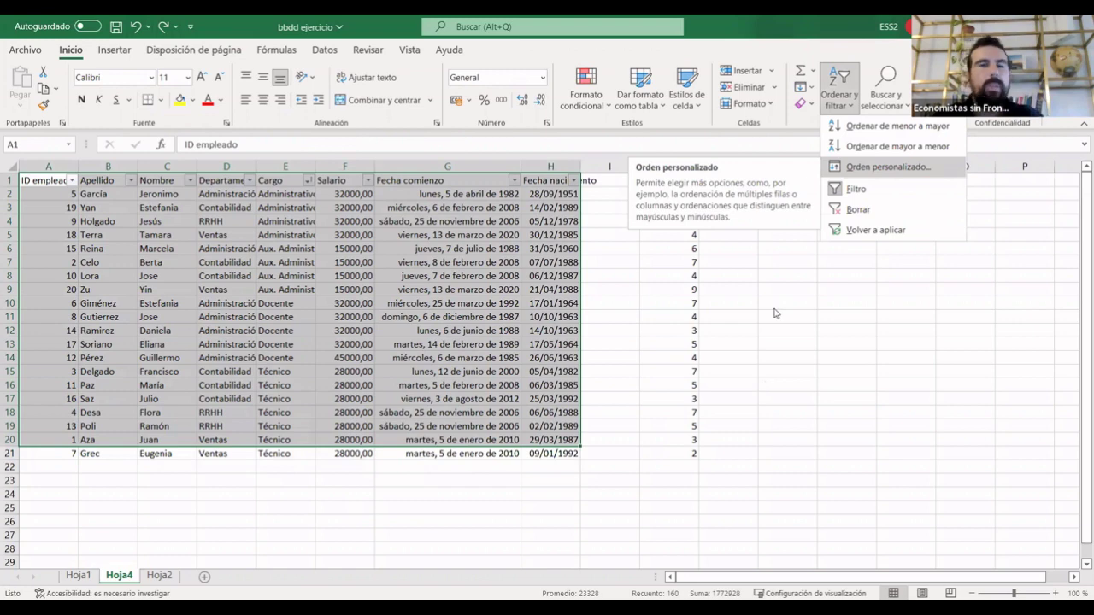
key("Return")
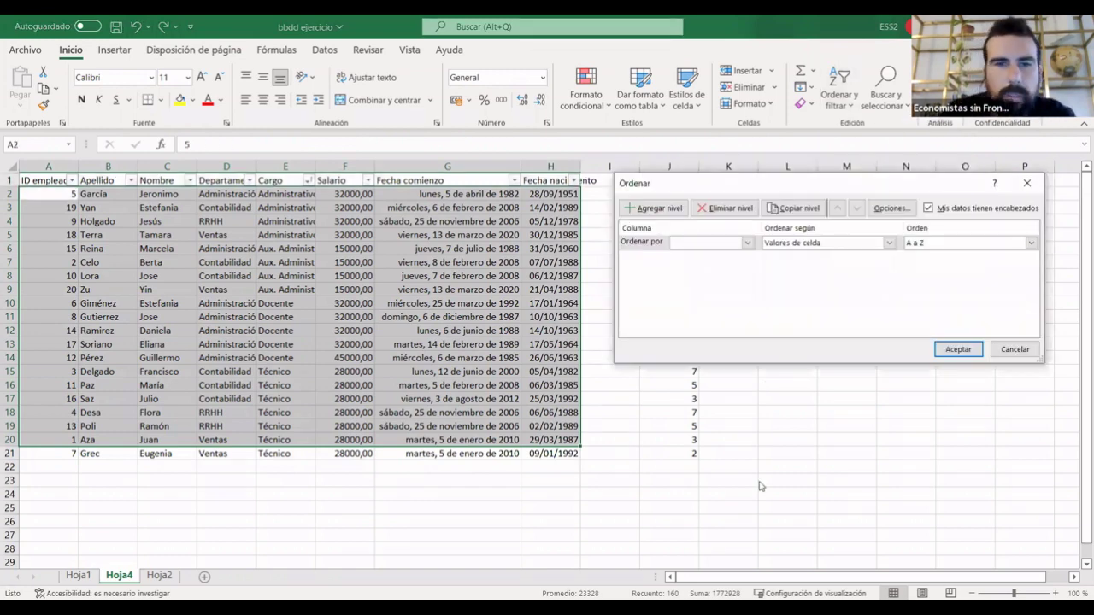
left_click(1032, 354)
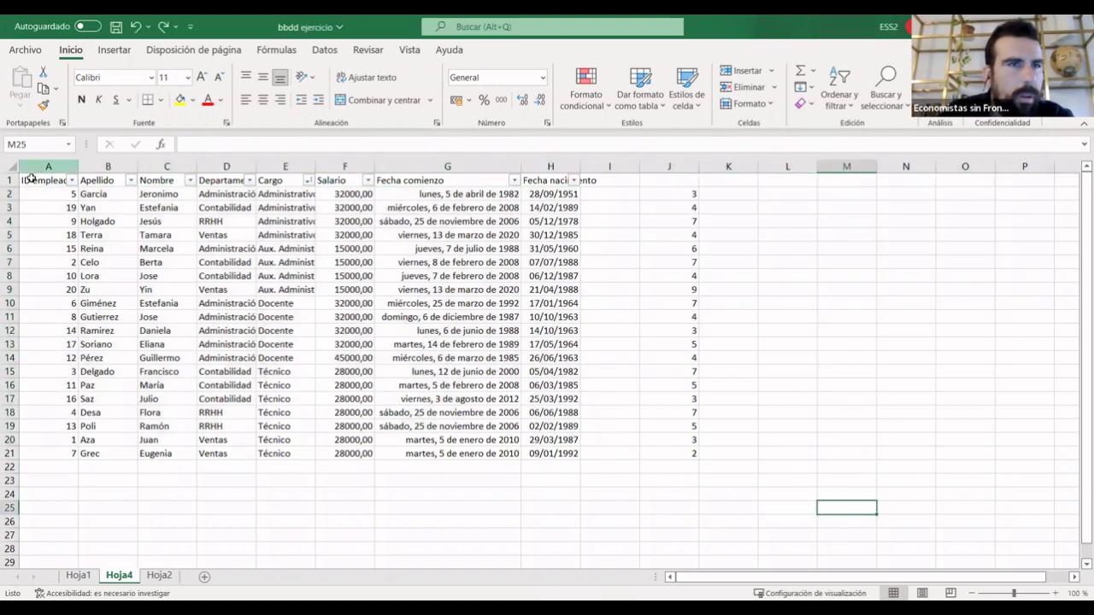
mouse_move(43, 180)
left_mouse_down()
mouse_move(512, 453)
mouse_move(566, 454)
left_mouse_up()
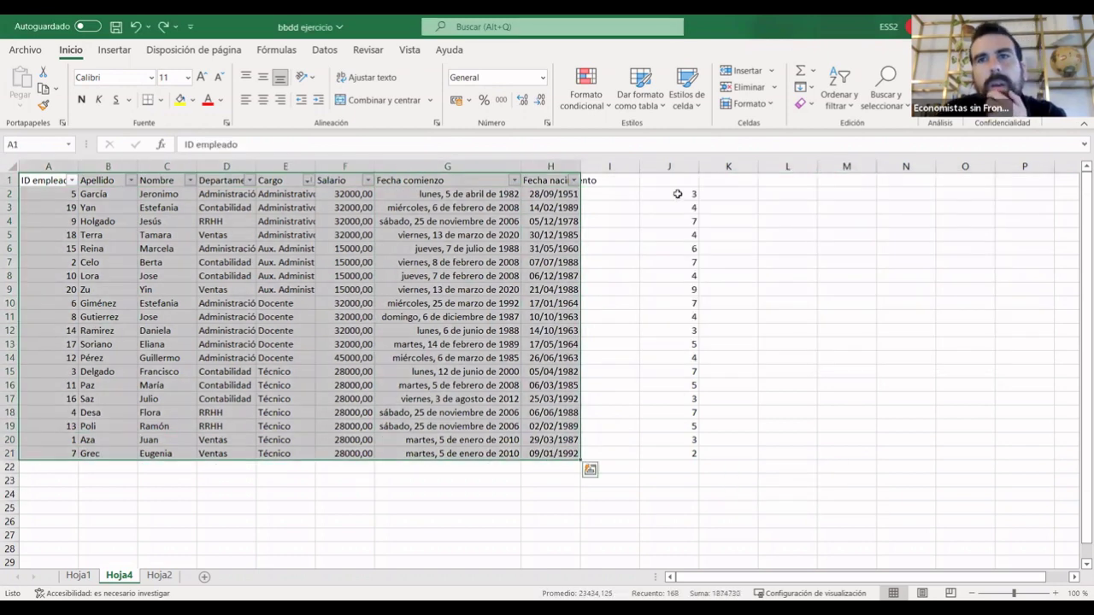
Custom-sort A1:H21 by Cargo A to Z, then Fecha comienzo oldest to newest.
left_click(848, 94)
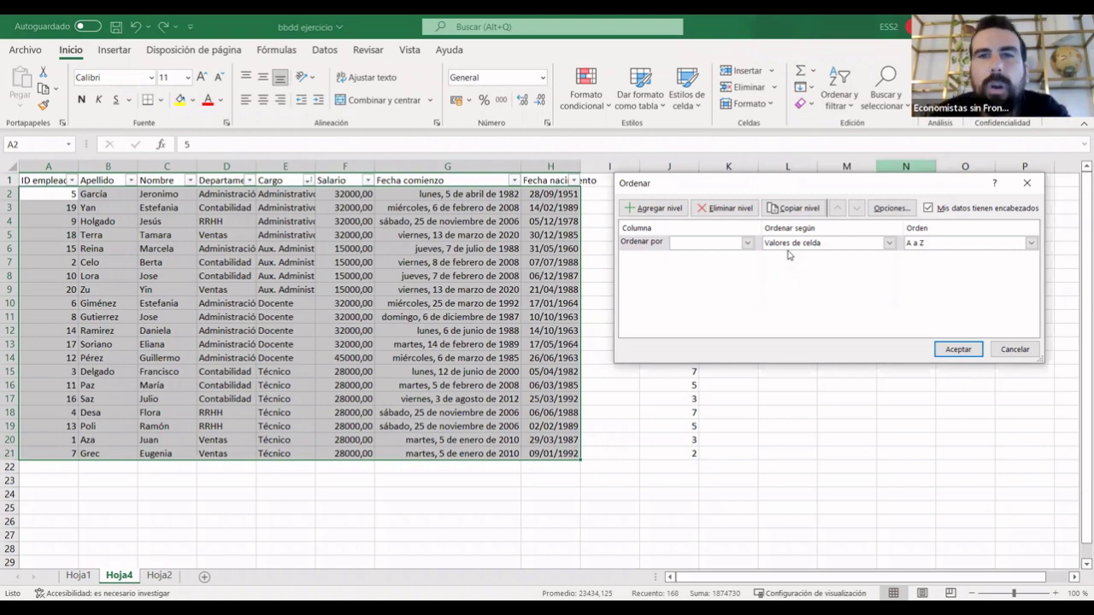
left_click(746, 243)
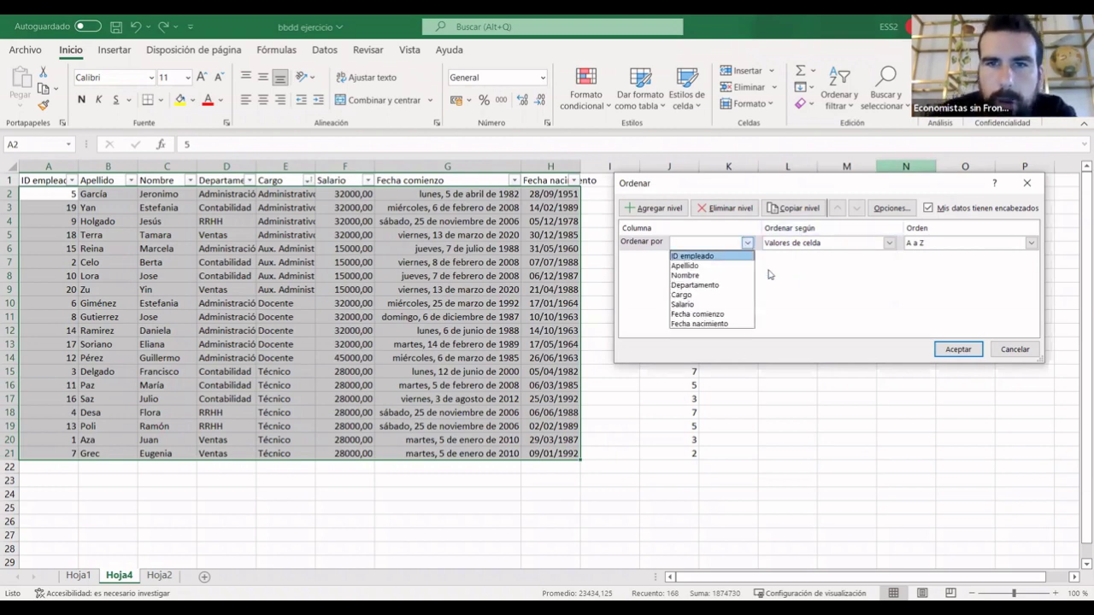
left_click(704, 295)
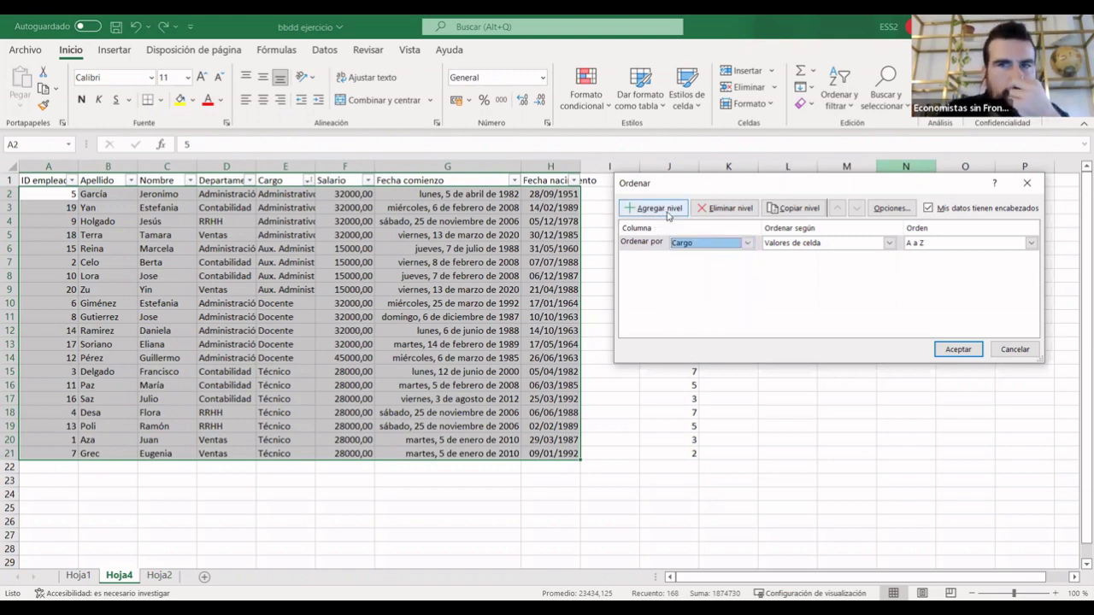
left_click(668, 210)
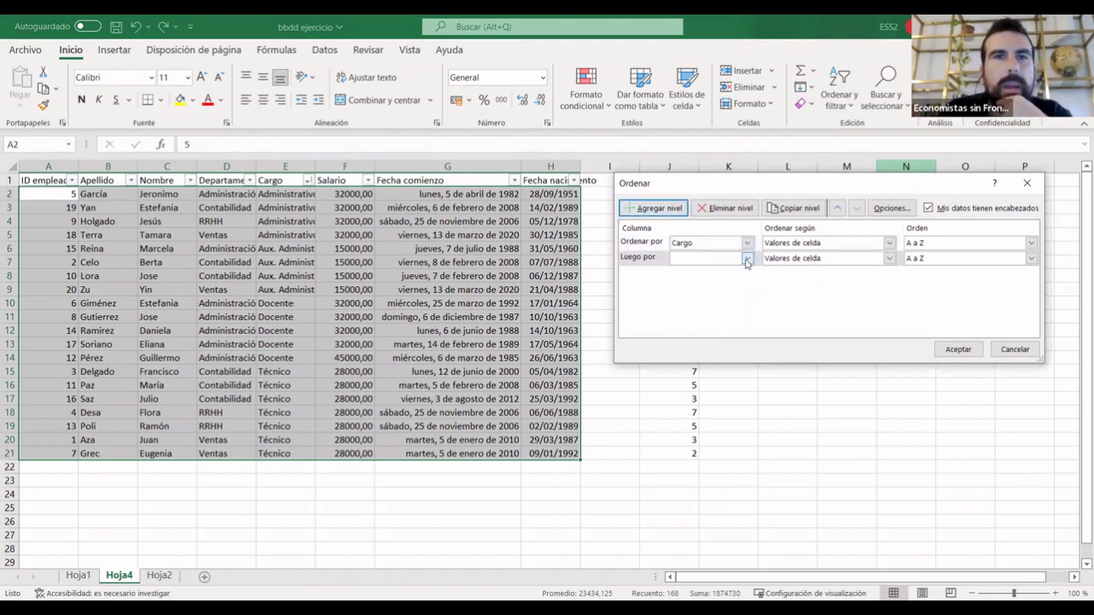
left_click(747, 258)
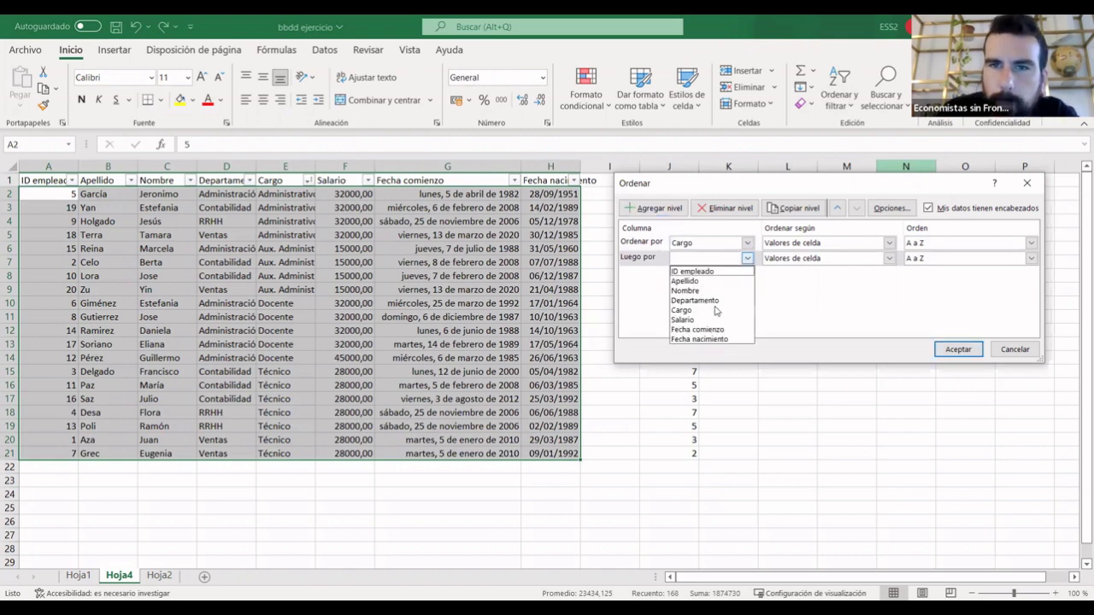
left_click(722, 329)
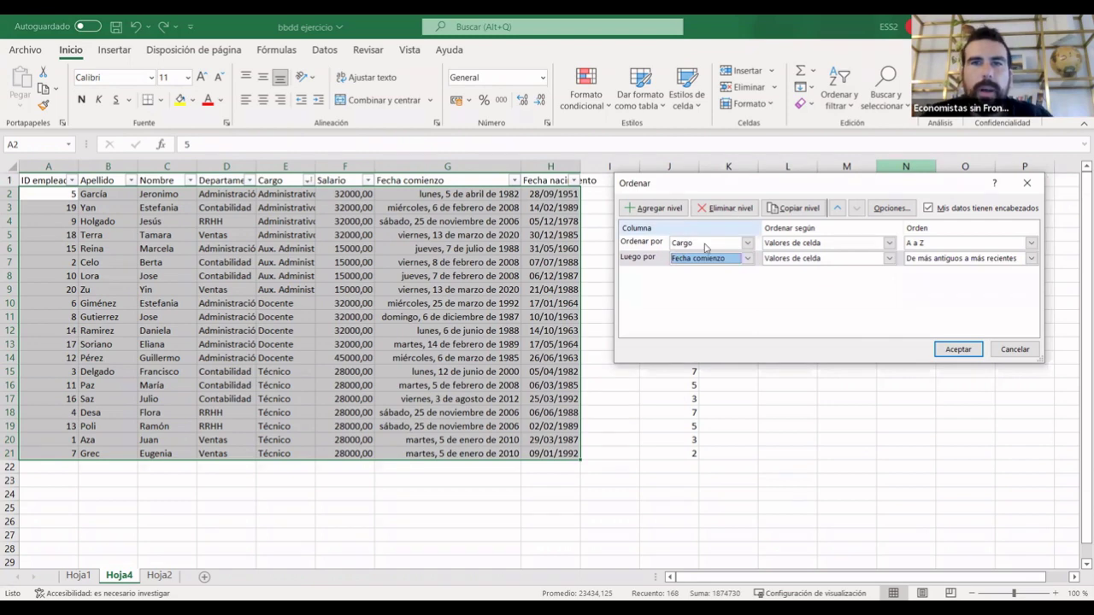
left_click(959, 350)
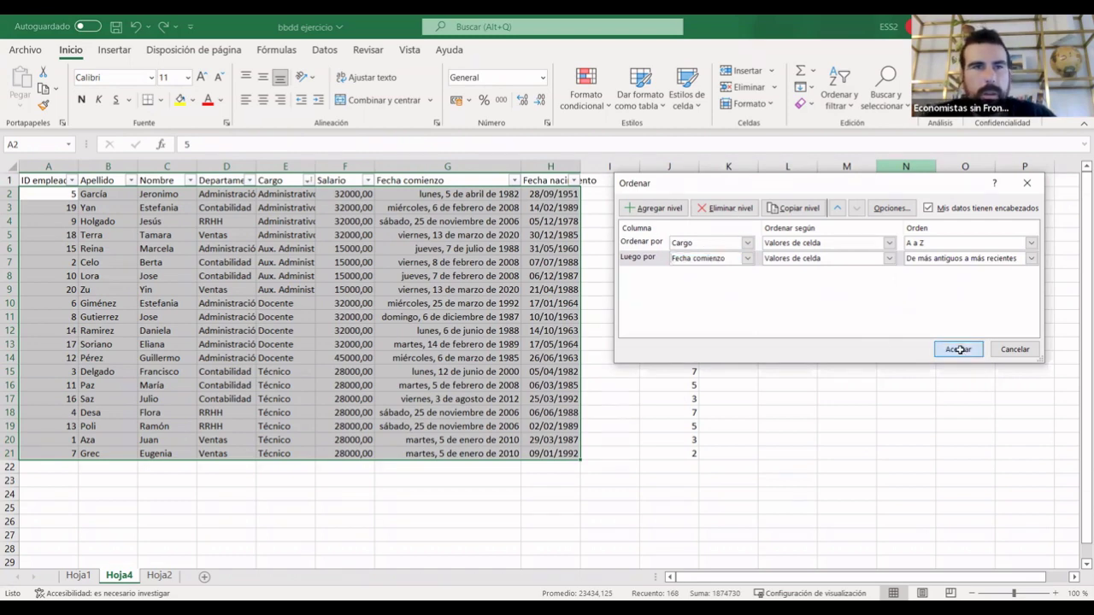
left_click(714, 506)
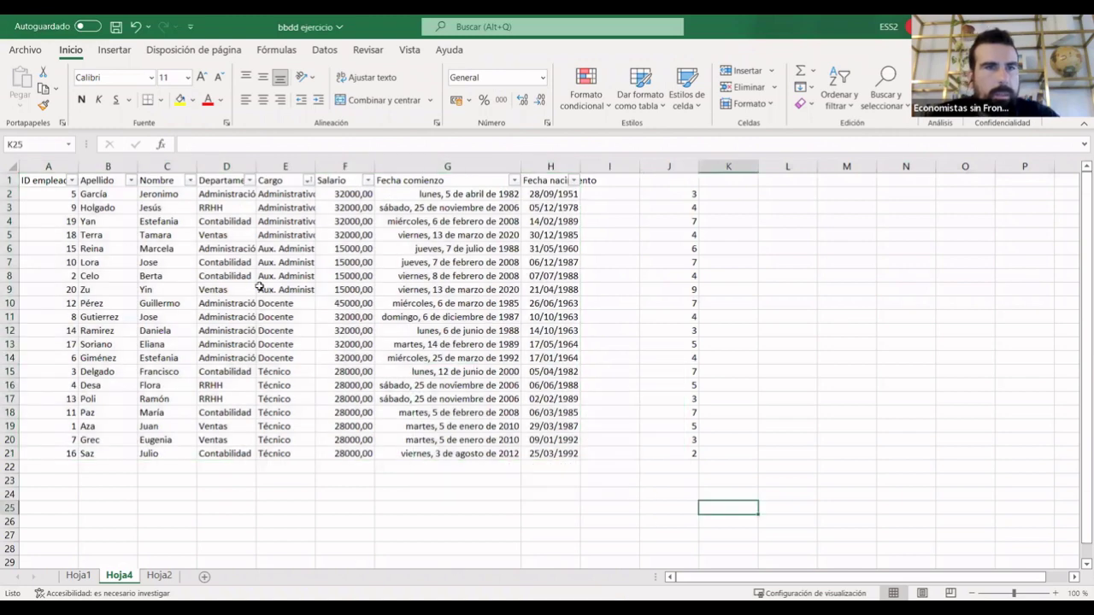
left_click_drag(287, 194, 285, 234)
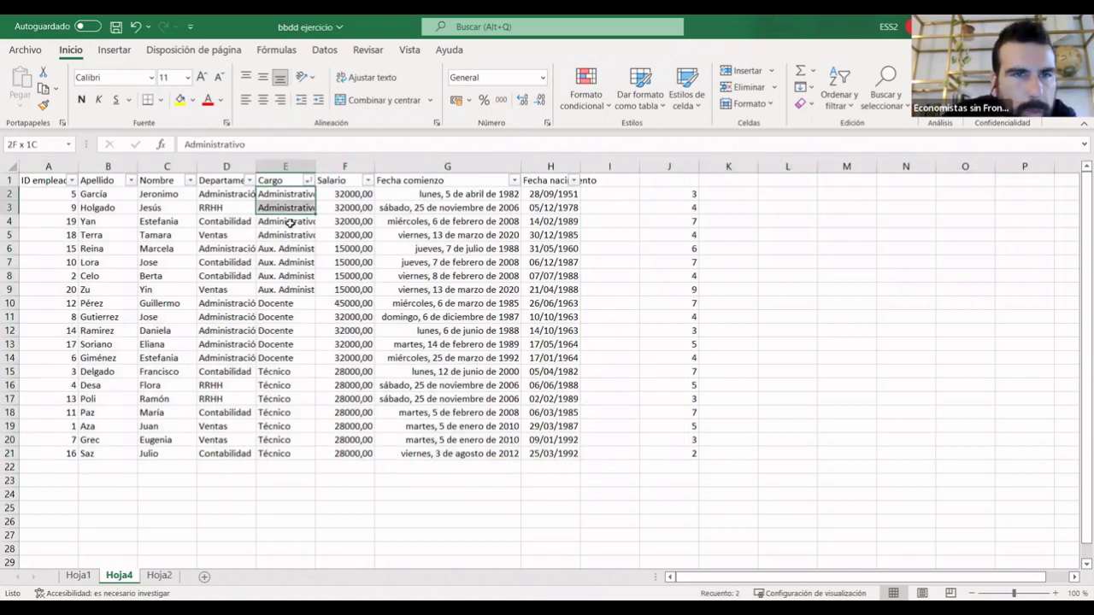
left_click_drag(486, 195, 480, 234)
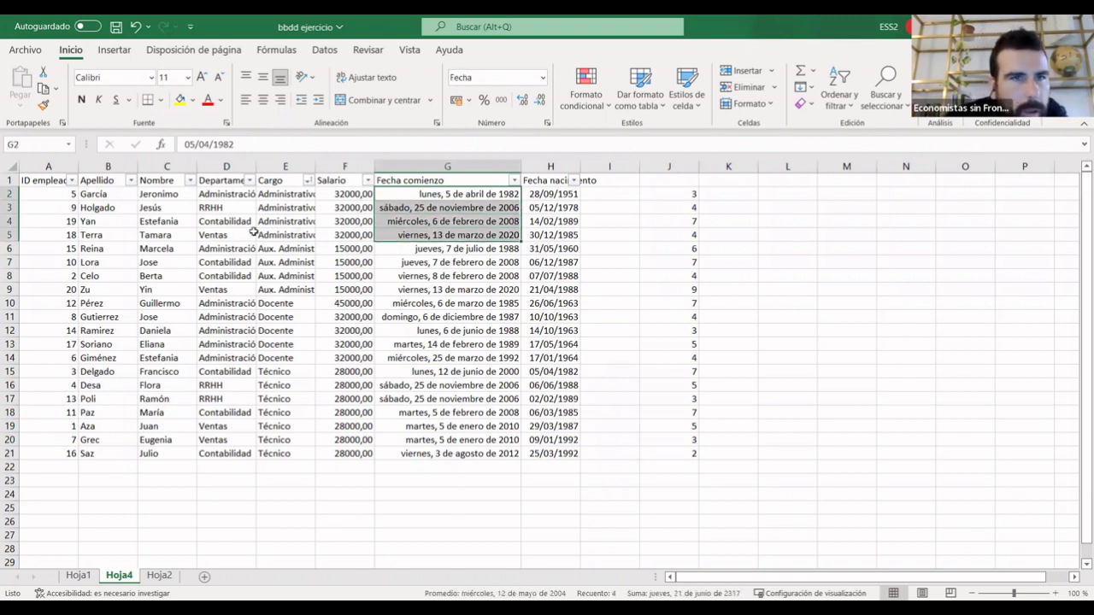
left_click_drag(286, 249, 287, 289)
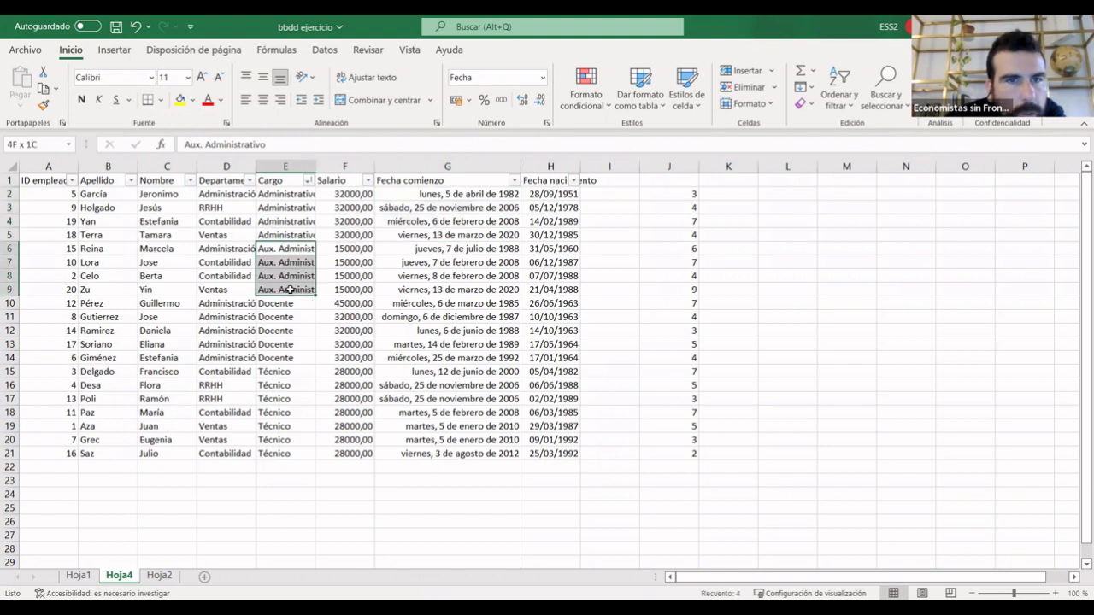
left_click_drag(440, 248, 447, 292)
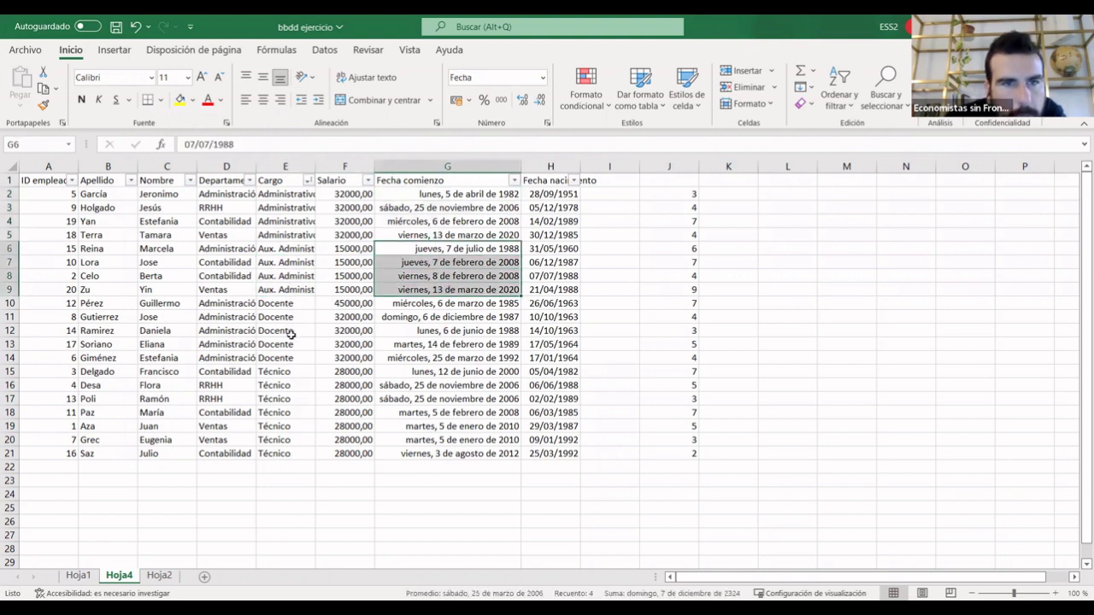
left_click_drag(287, 303, 286, 358)
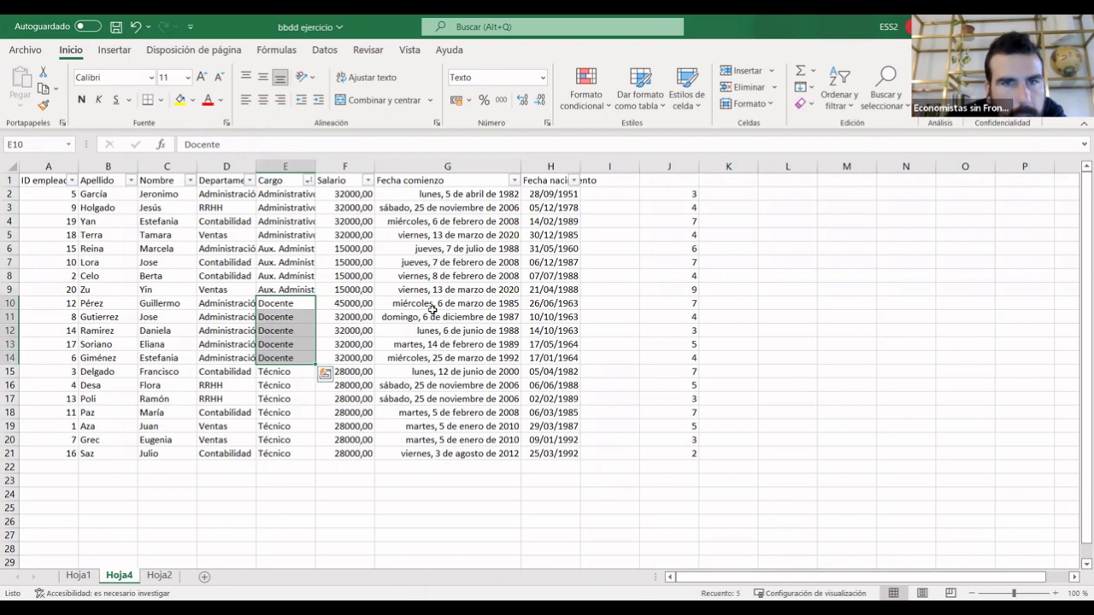
left_click_drag(434, 310, 437, 359)
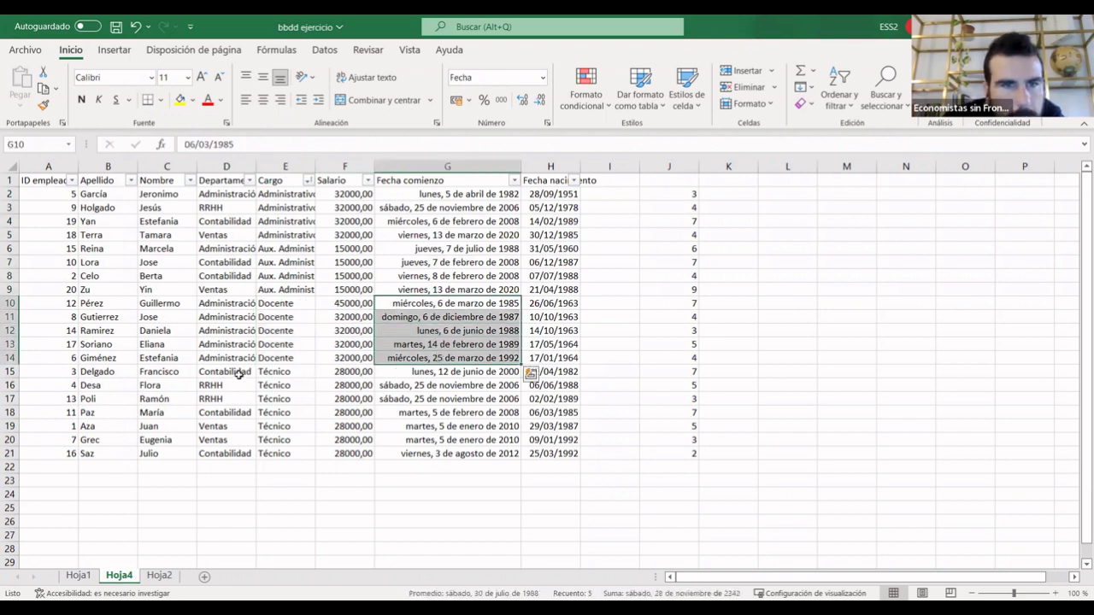
left_click_drag(267, 374, 287, 453)
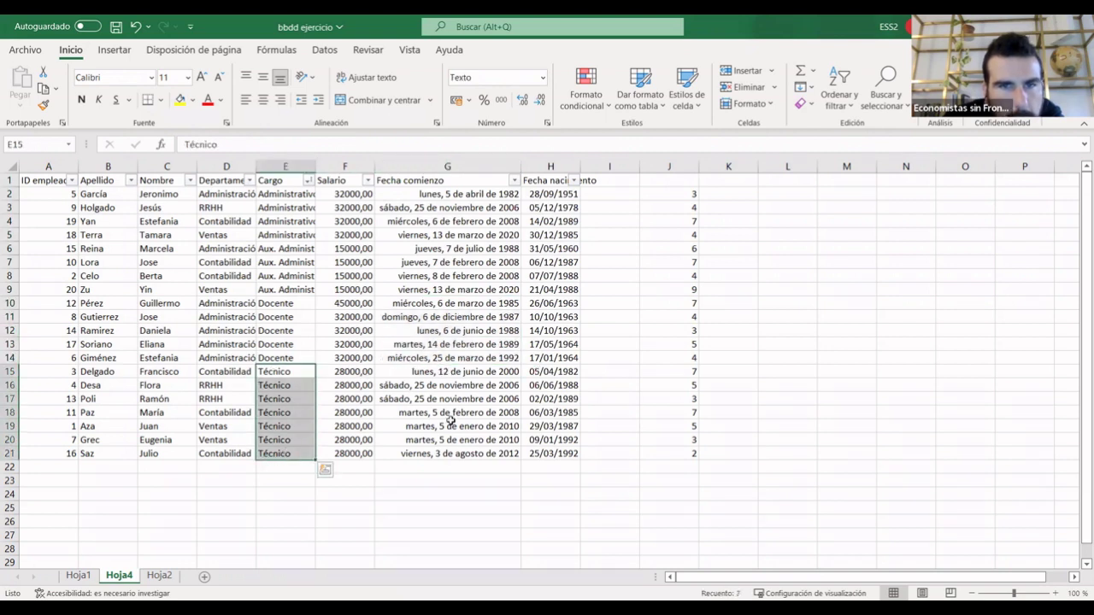
left_click_drag(444, 372, 451, 453)
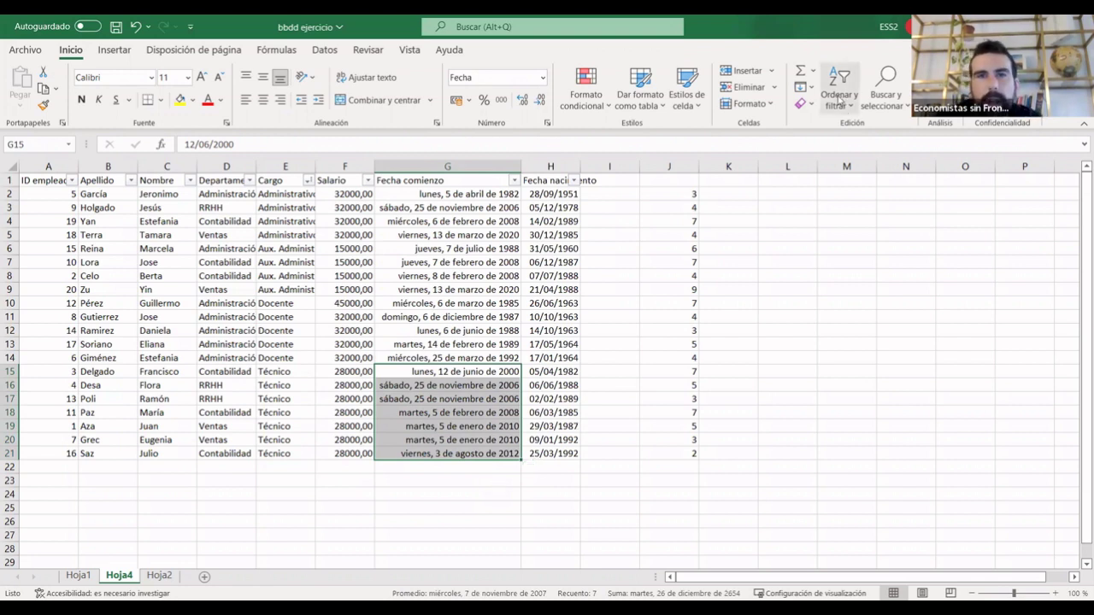
Select the whole employee table A1:H21 and open the custom sort dialog.
left_click(662, 469)
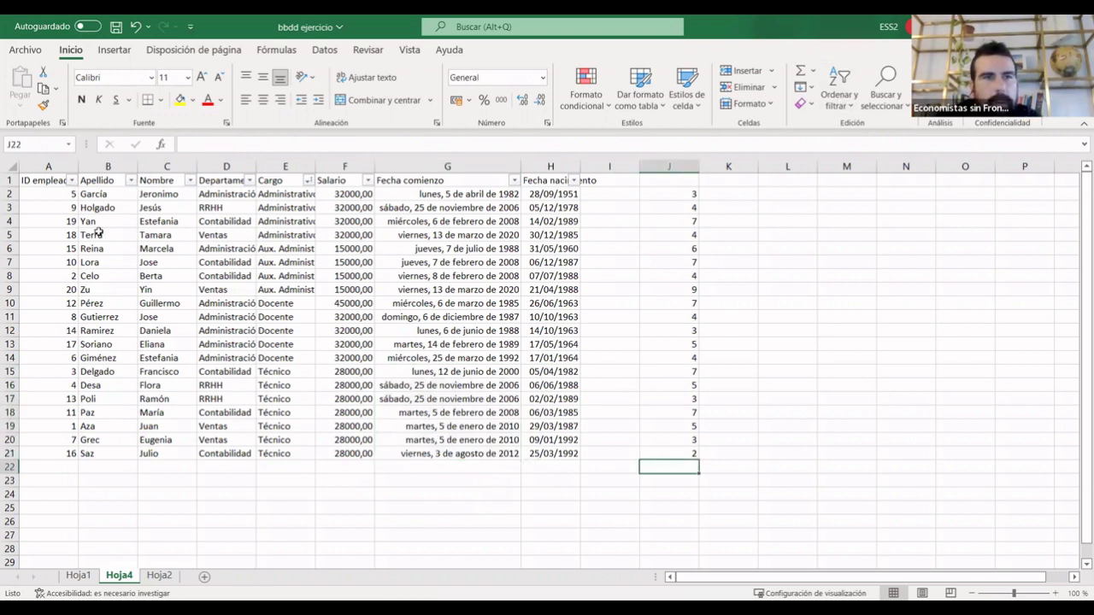
left_click_drag(48, 180, 572, 453)
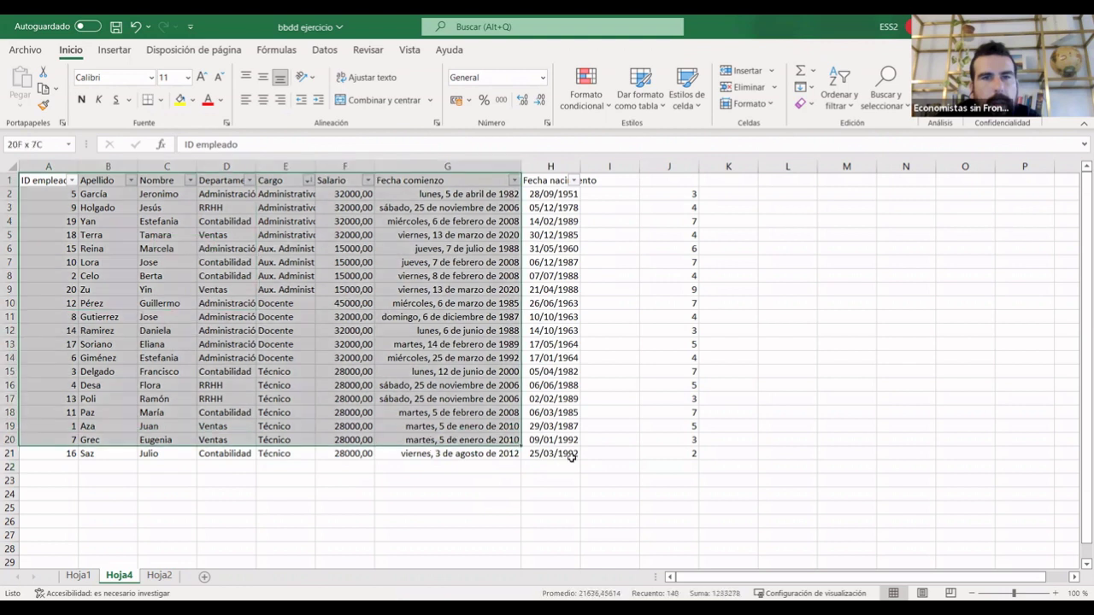
left_click(839, 94)
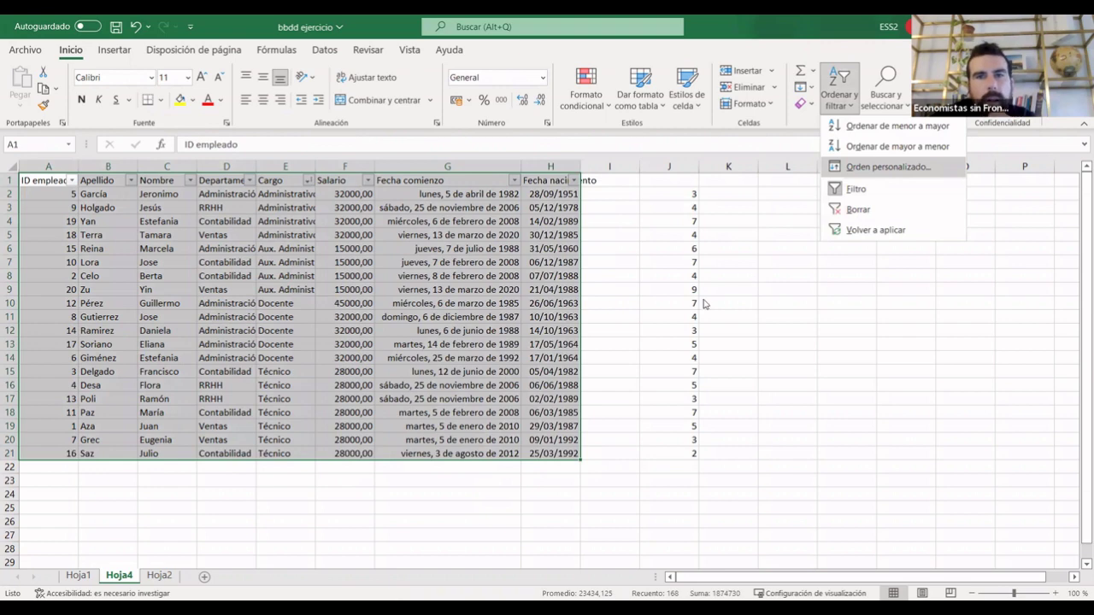
Add a third sort level on Salario, largest to smallest, and apply it.
left_click(658, 210)
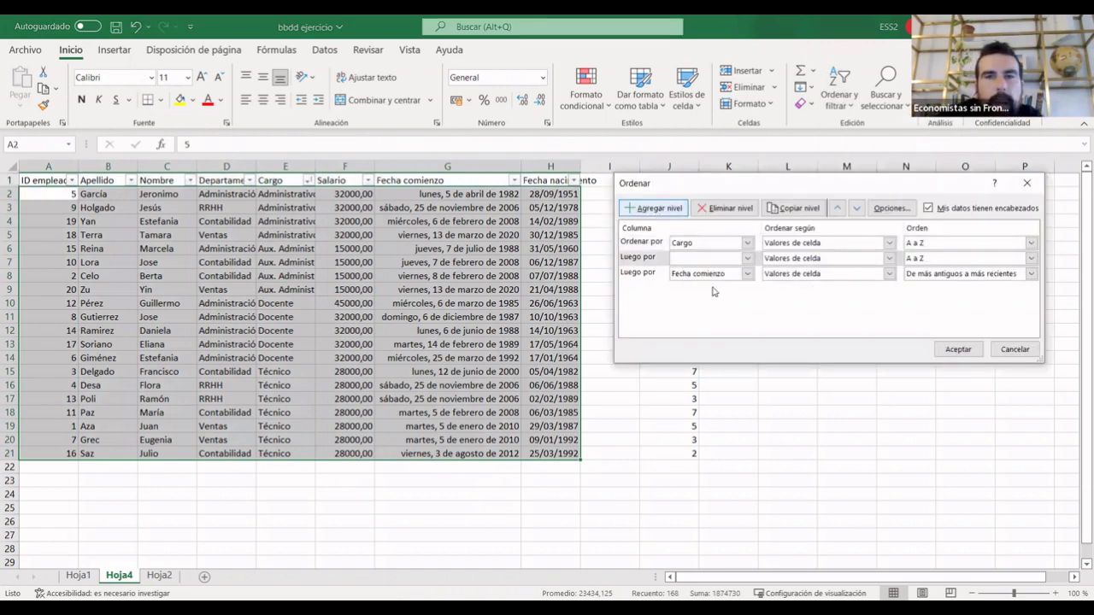
left_click(711, 209)
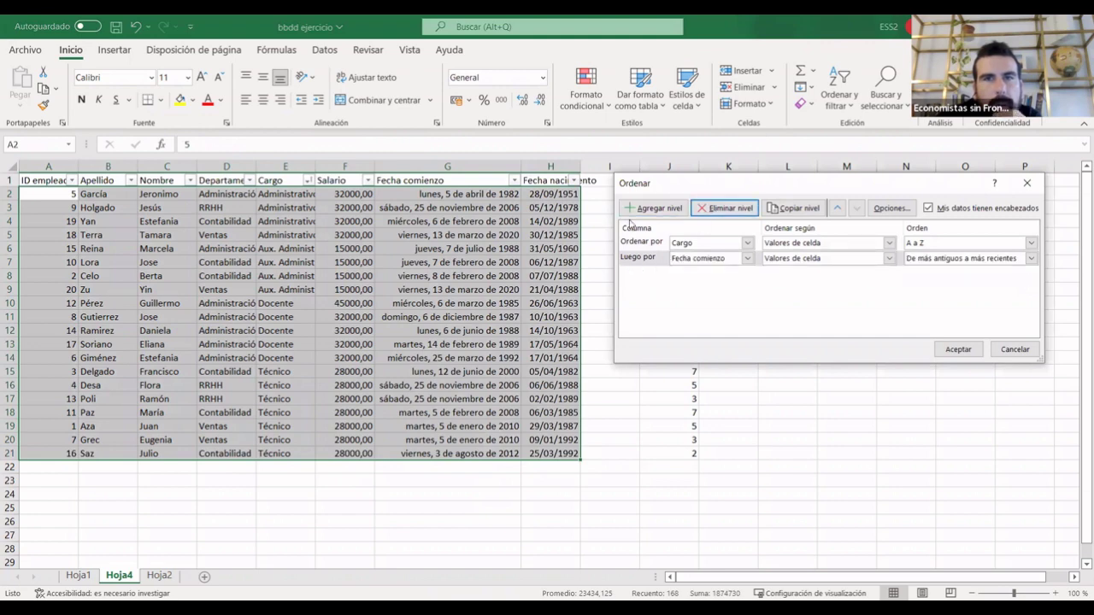
left_click(654, 208)
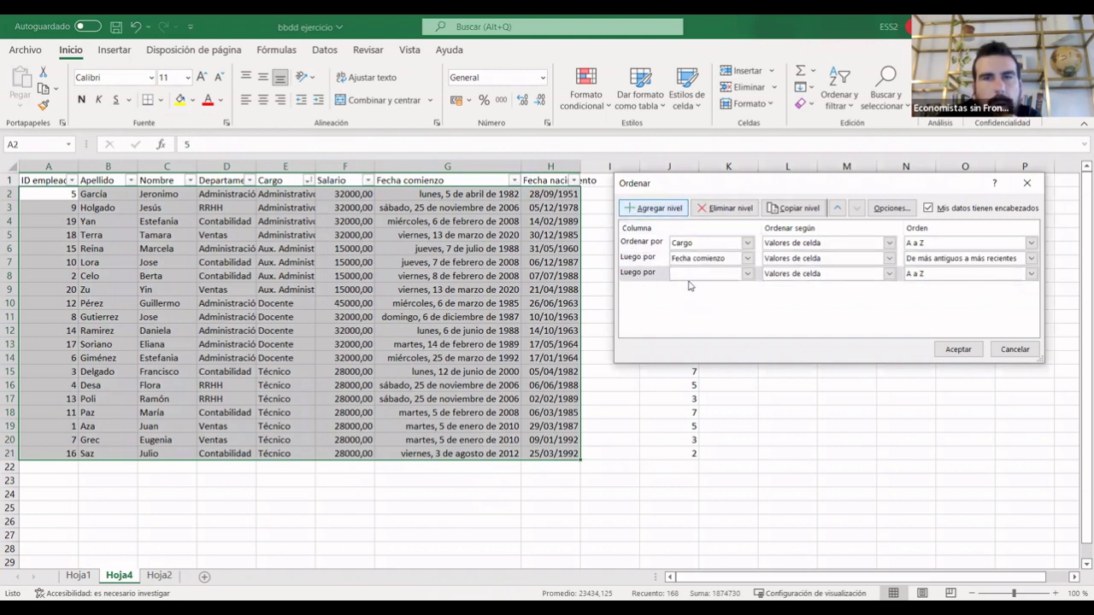
left_click(747, 274)
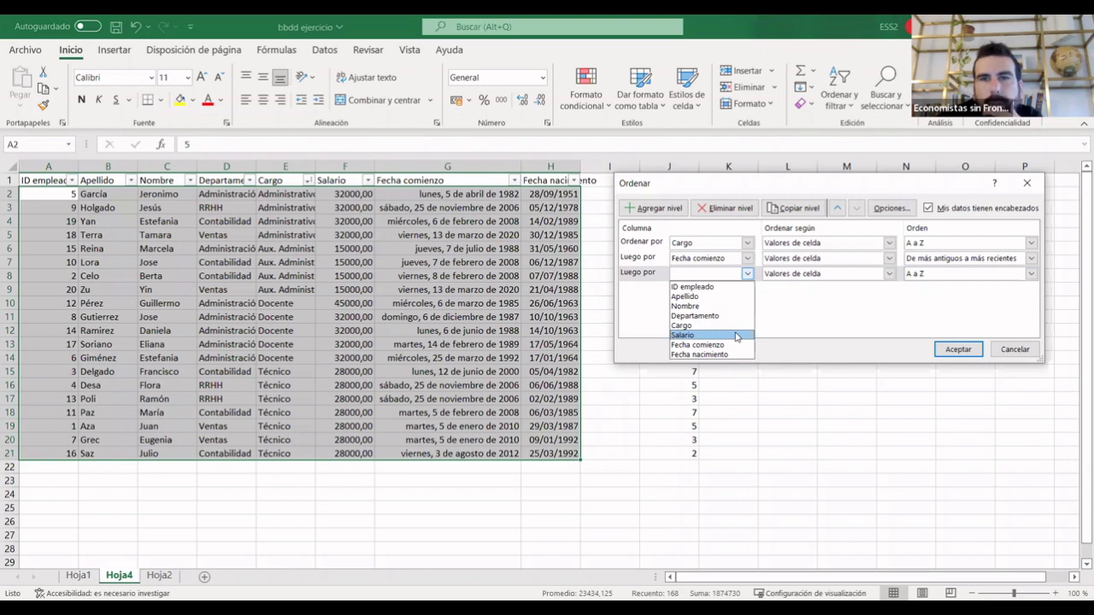
key("Up")
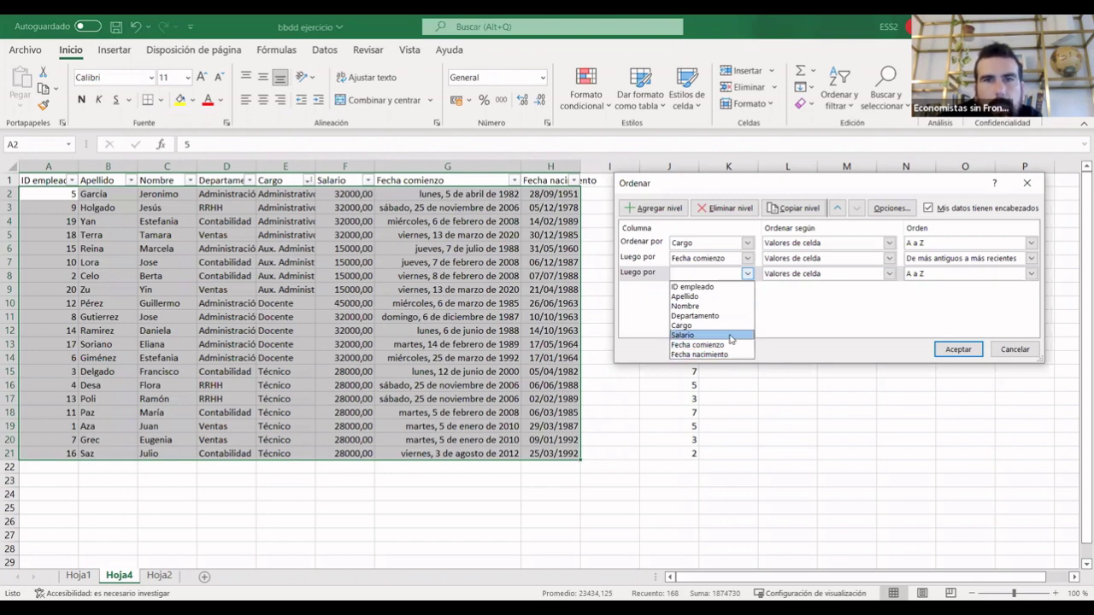
left_click(730, 335)
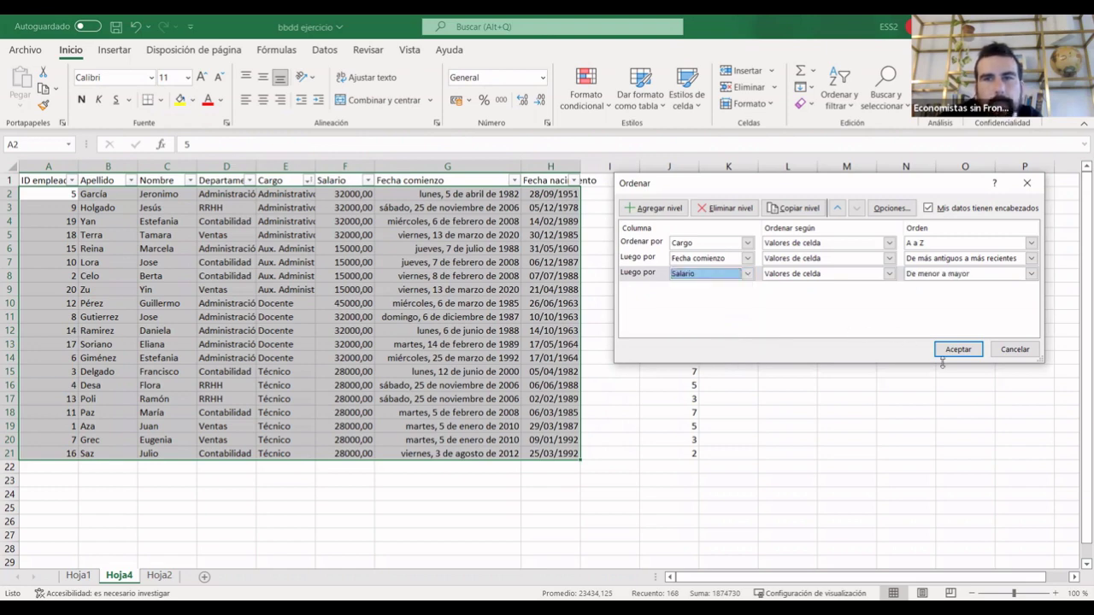
left_click(1031, 273)
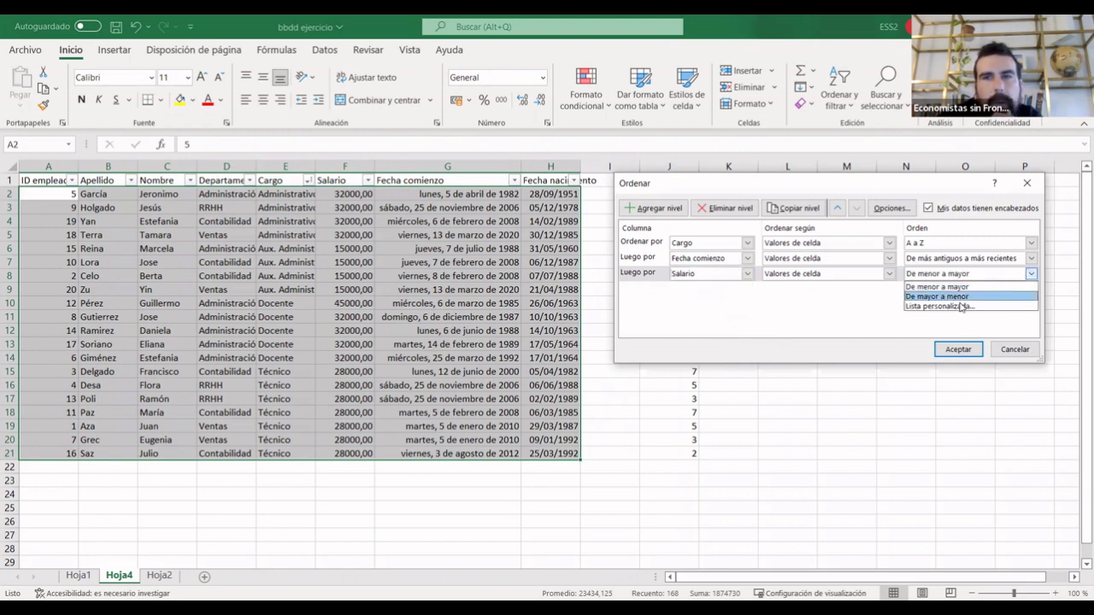
left_click(964, 348)
left_click(968, 352)
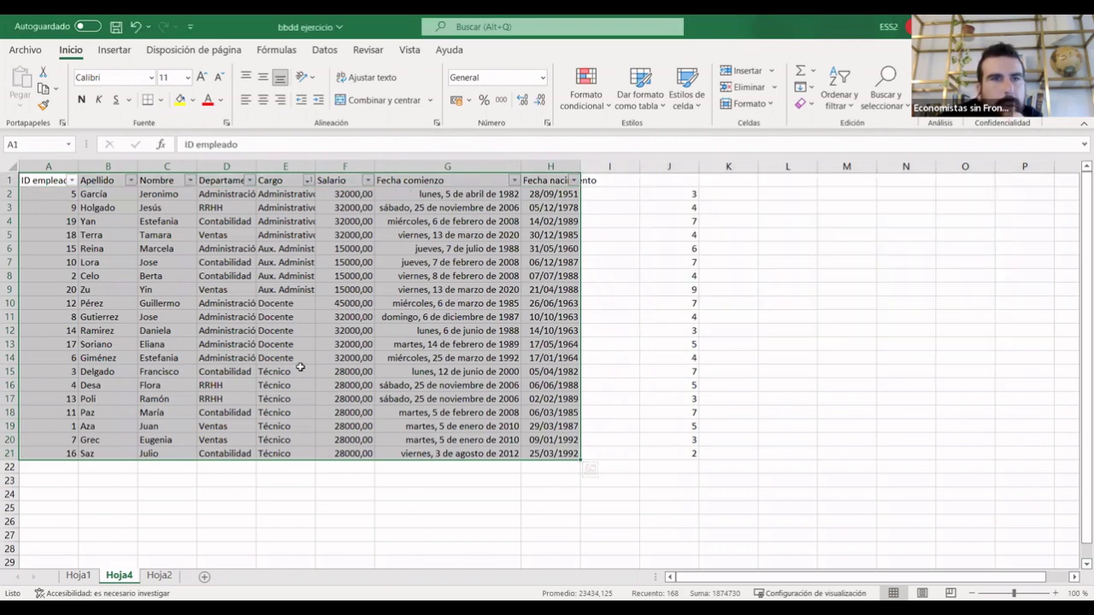
left_click(424, 535)
left_click_drag(288, 196, 289, 236)
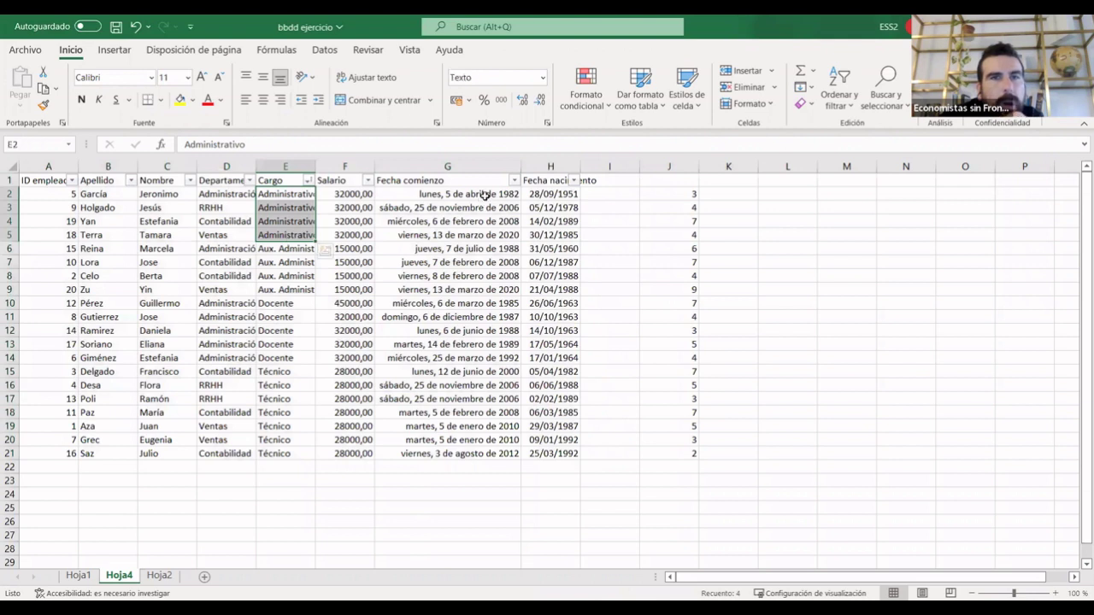
left_click_drag(484, 196, 489, 235)
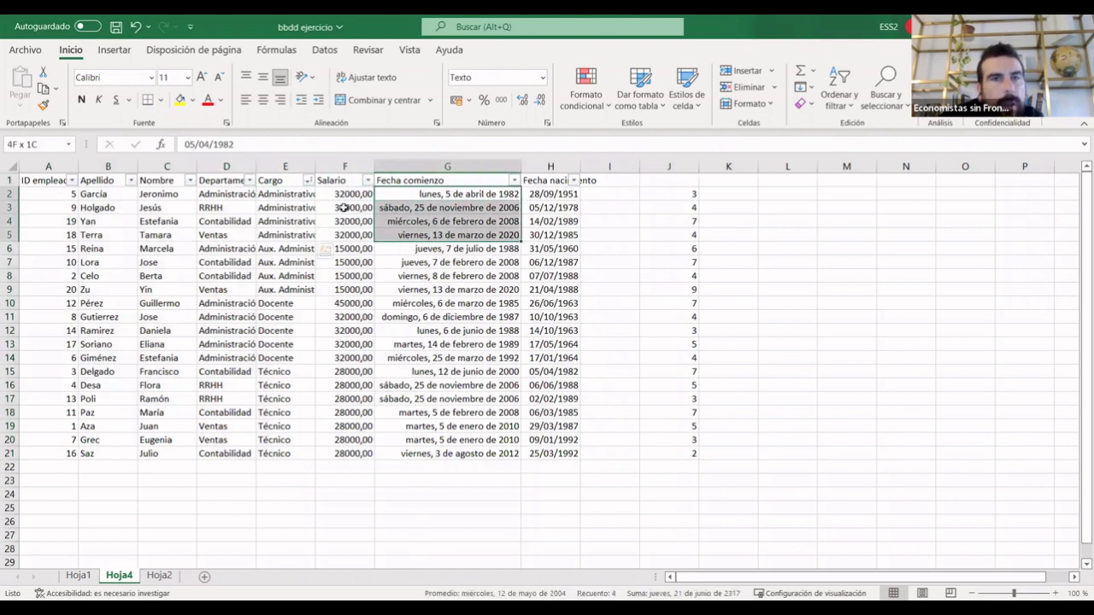
left_click_drag(349, 193, 353, 235)
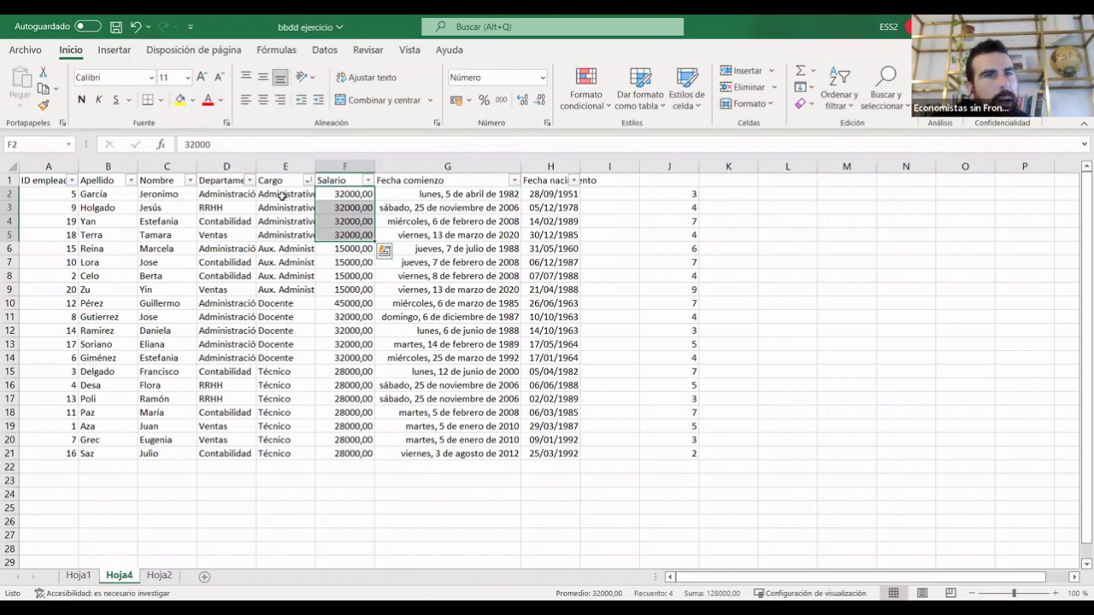
left_click(278, 195)
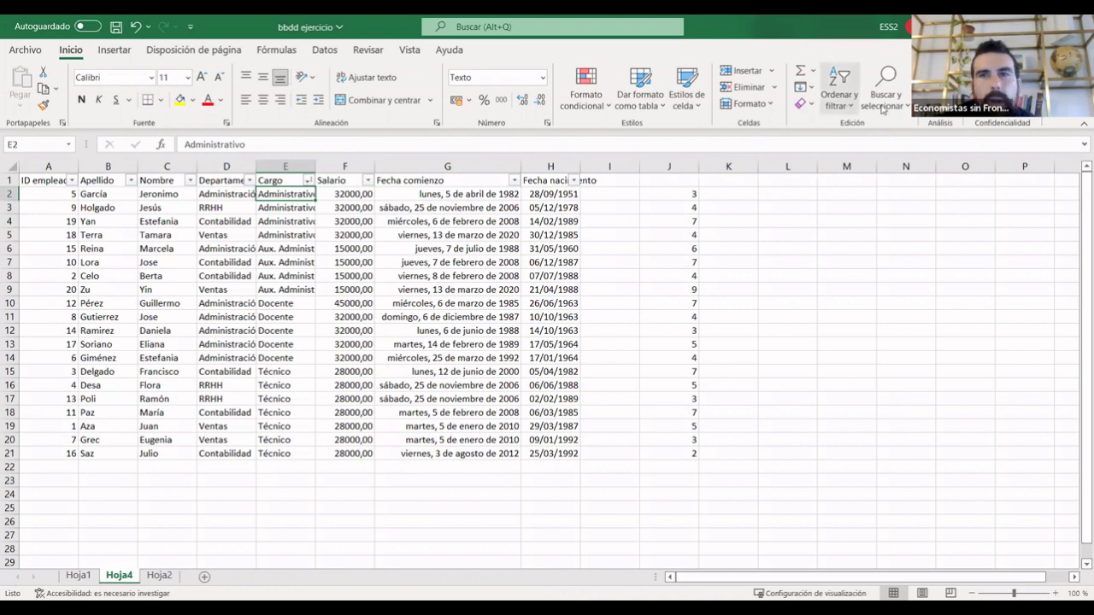
left_click_drag(38, 182, 43, 195)
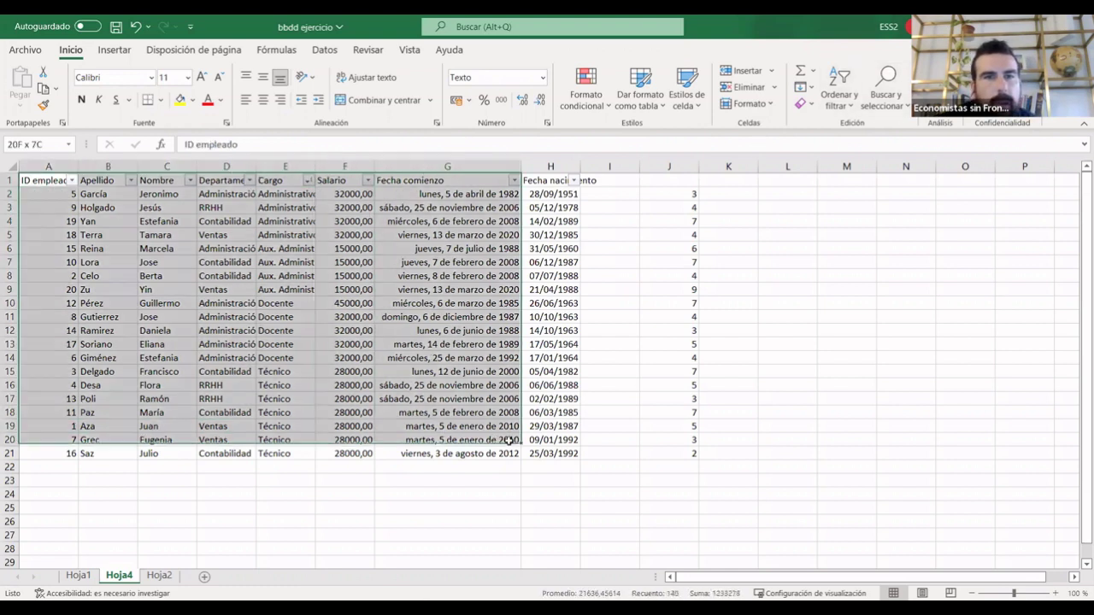
left_click_drag(173, 356, 555, 453)
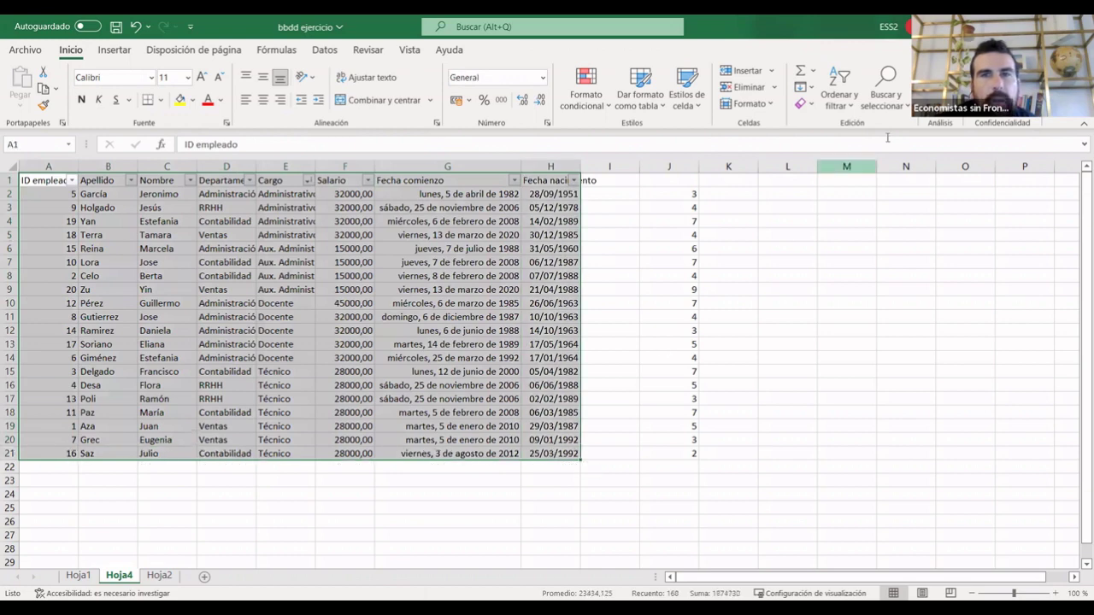
Replace the Salario sort level with Apellido A to Z as the third level and apply.
left_click(835, 86)
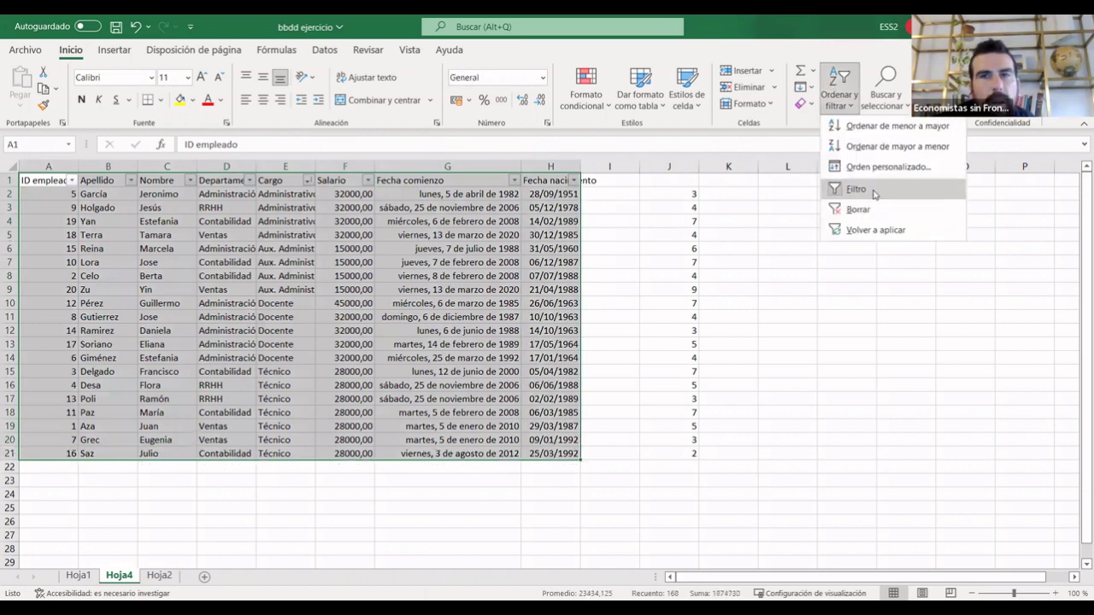
left_click(873, 169)
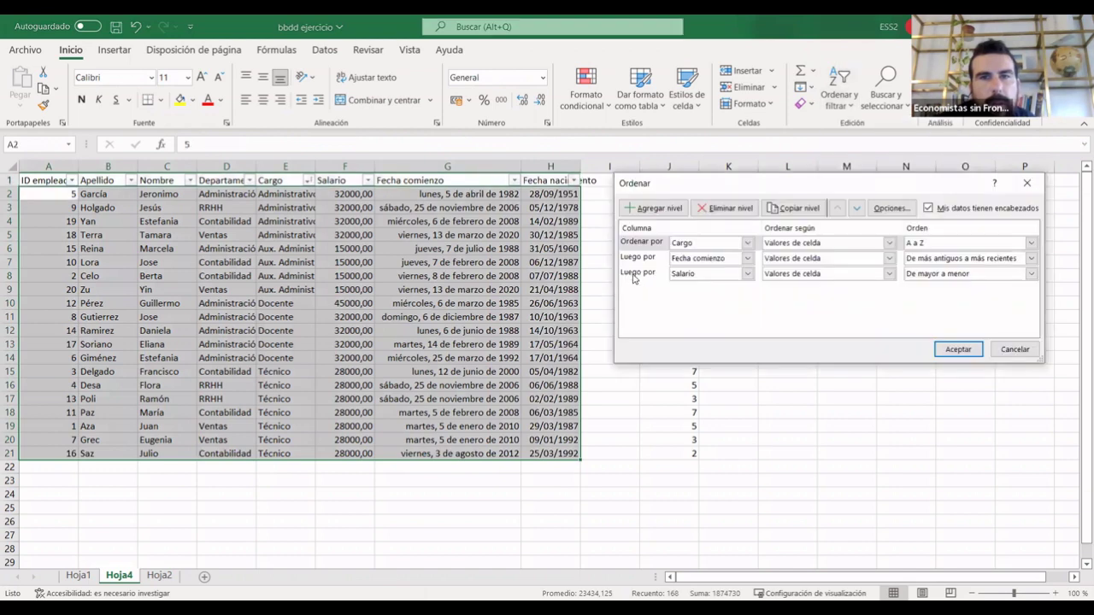
left_click(634, 274)
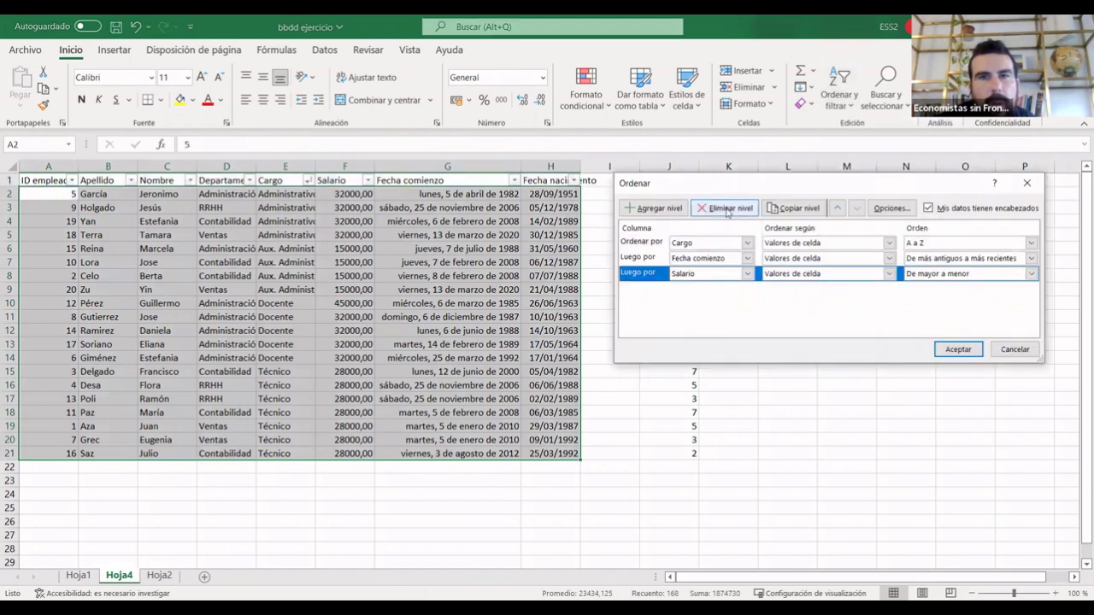
left_click(728, 208)
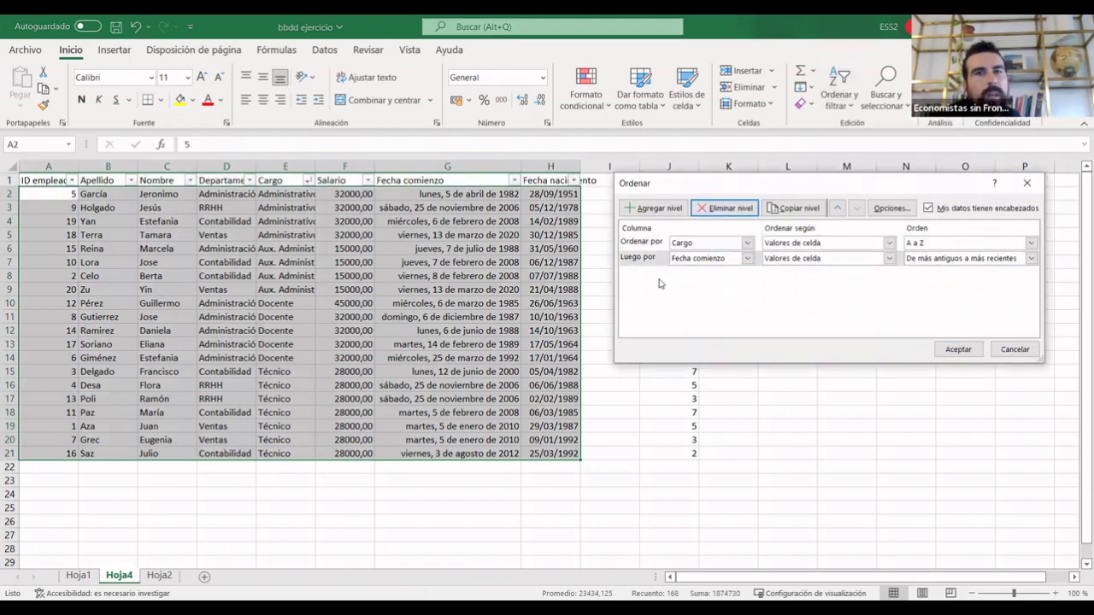
left_click(646, 208)
left_click(747, 274)
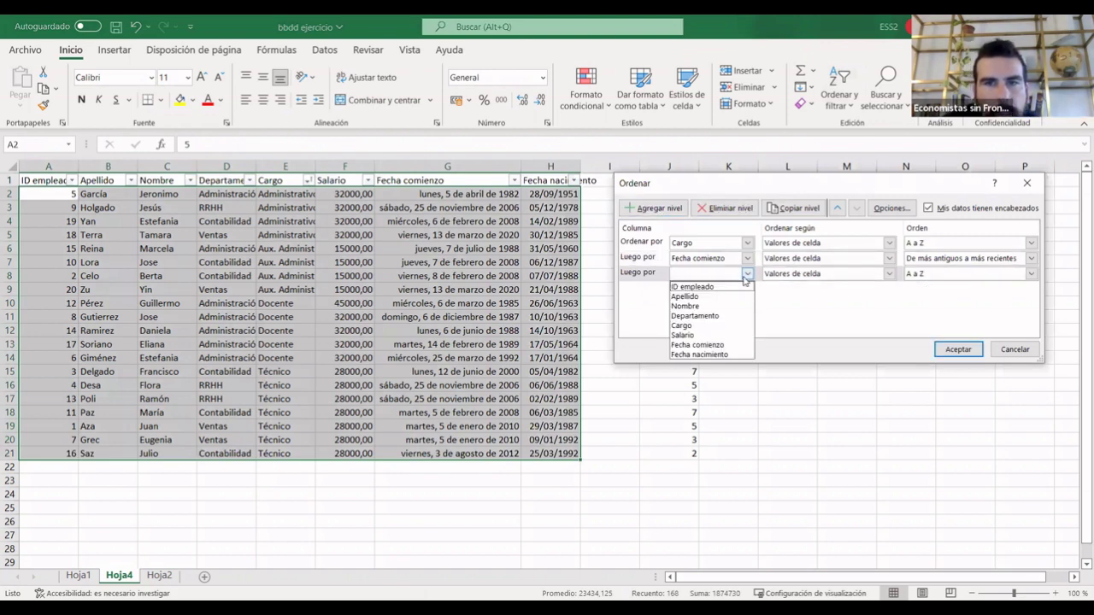
left_click(700, 297)
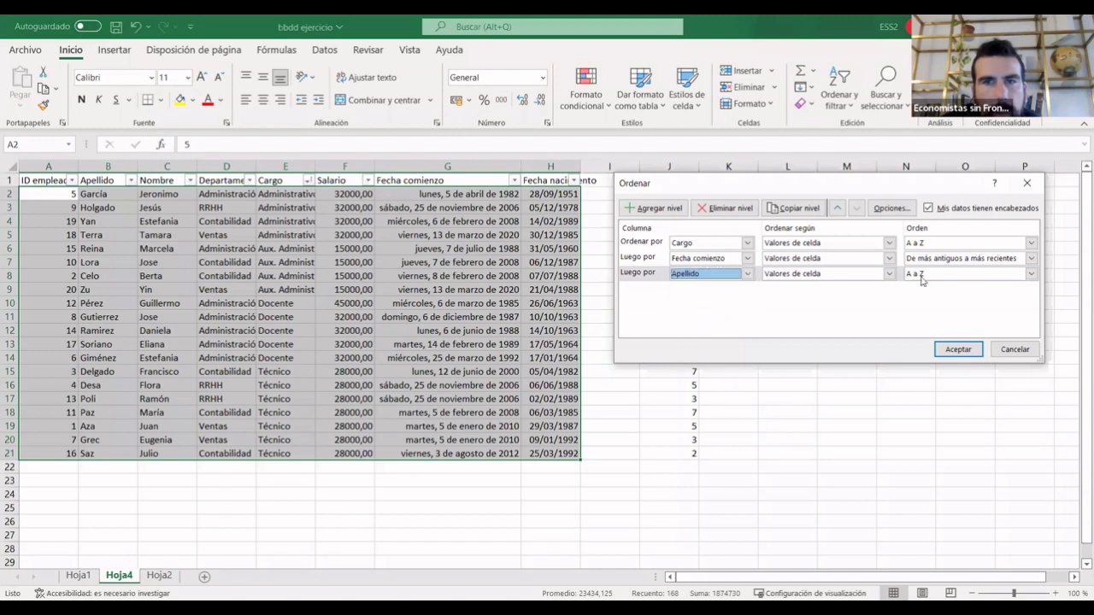
left_click(960, 352)
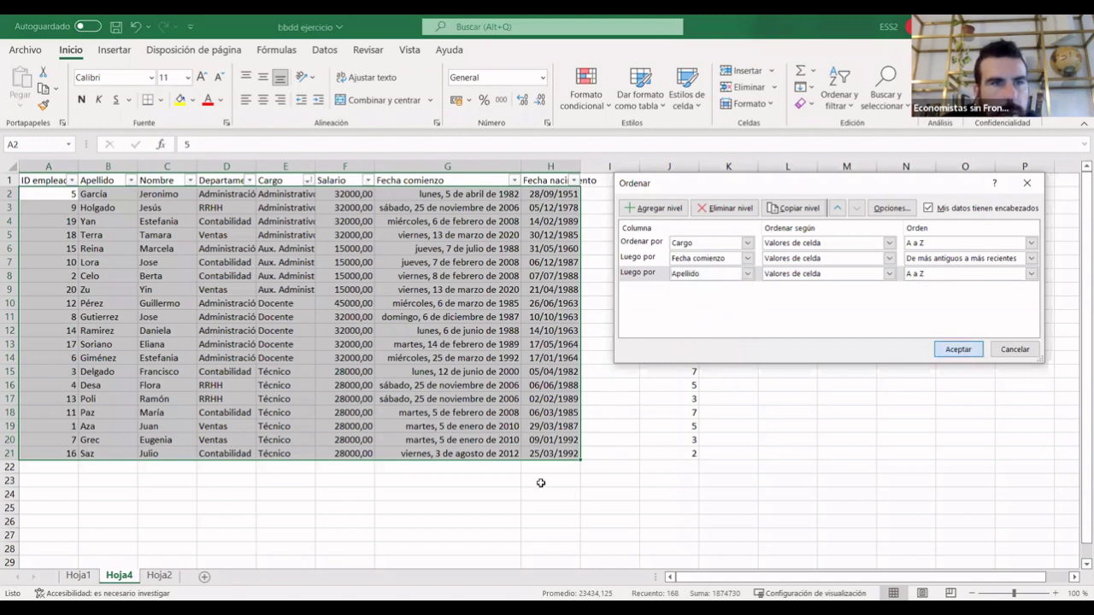
left_click(547, 519)
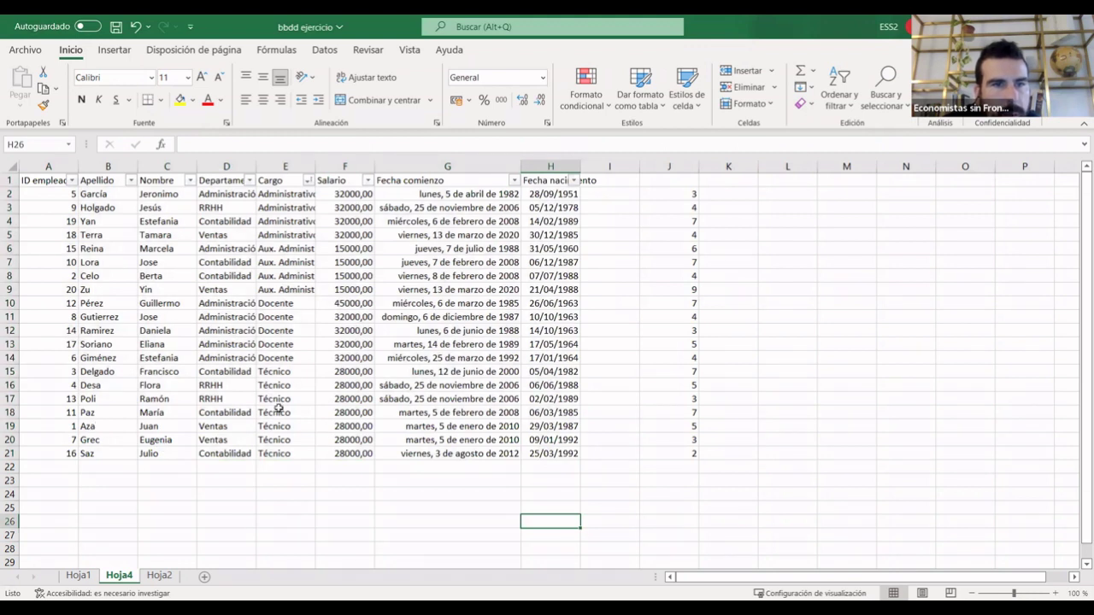
left_click_drag(278, 398, 282, 452)
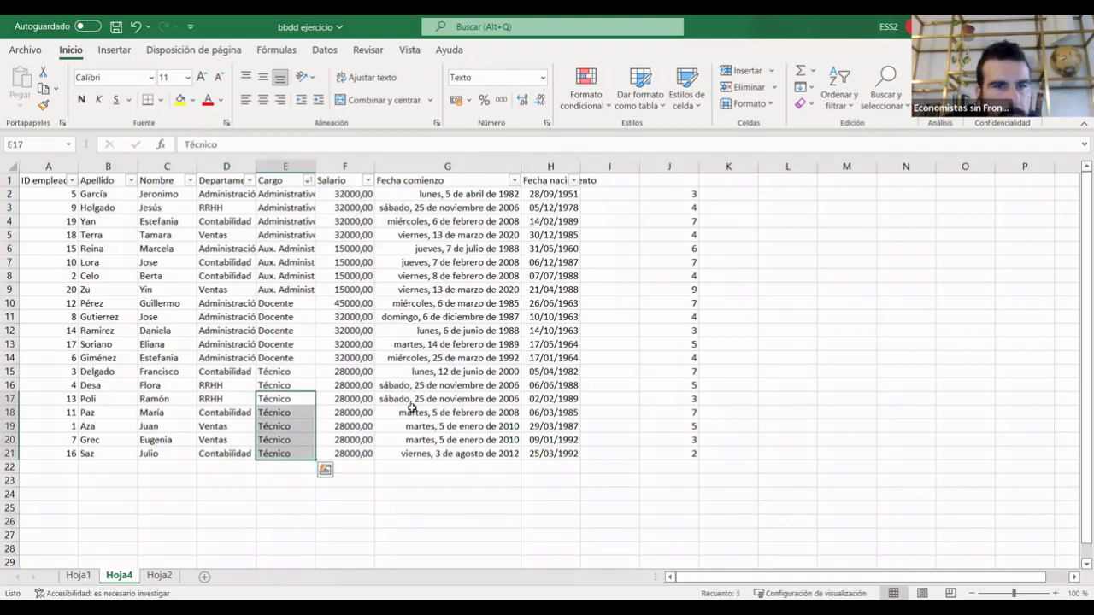
left_click_drag(432, 400, 435, 453)
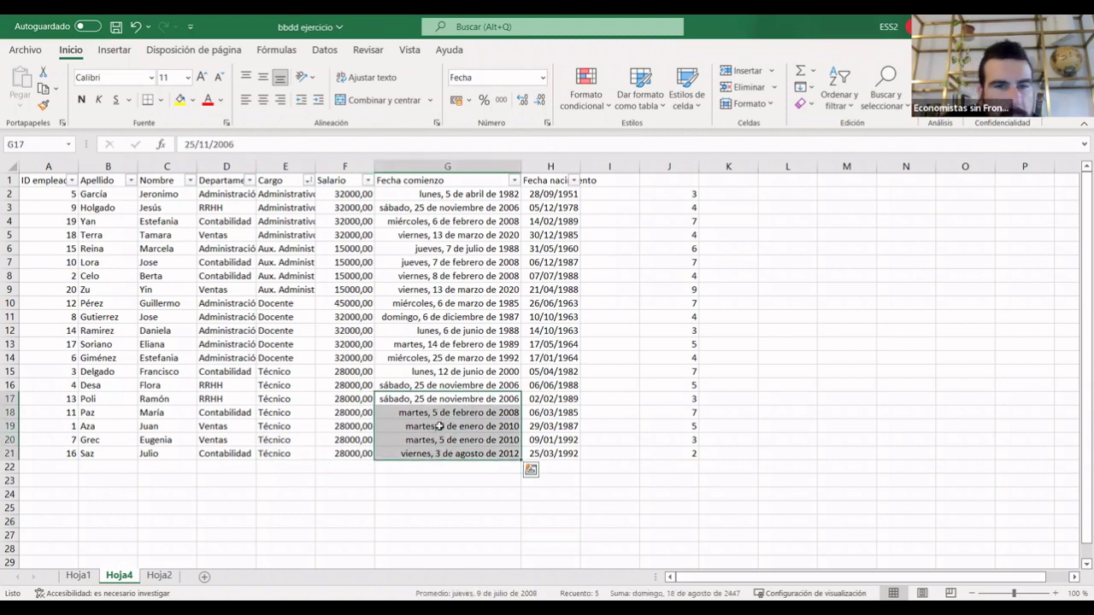
left_click(466, 440)
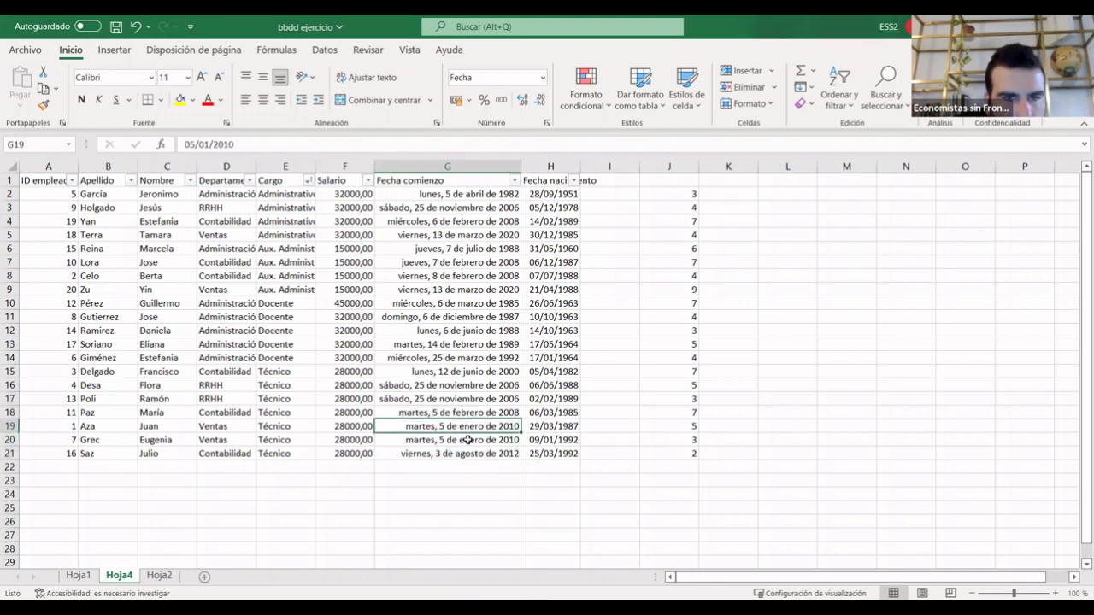
left_click(98, 428)
left_click(103, 441)
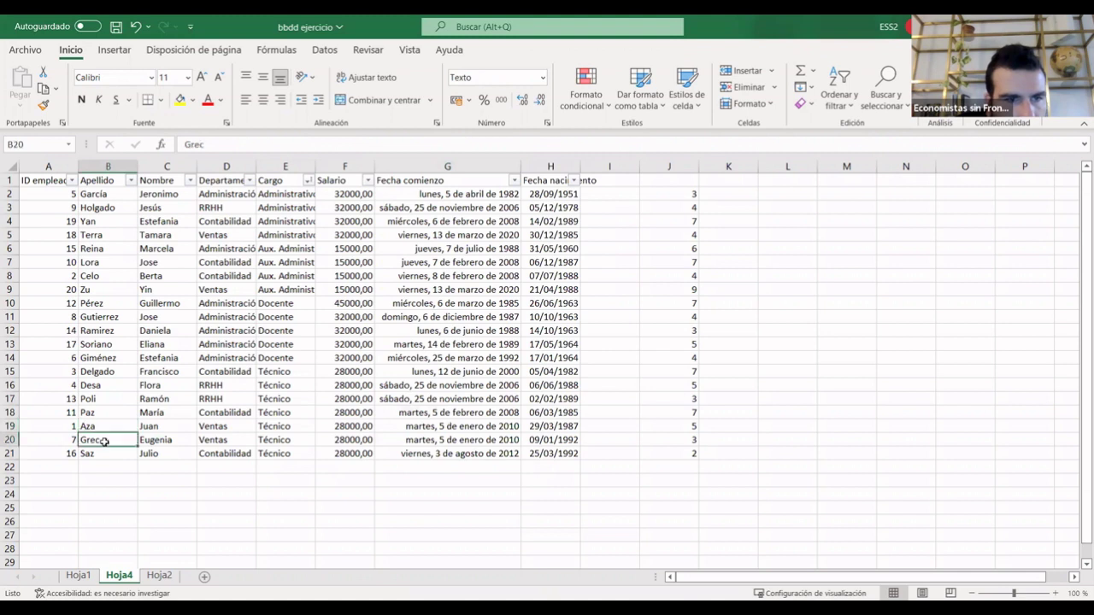
left_click_drag(97, 385, 359, 453)
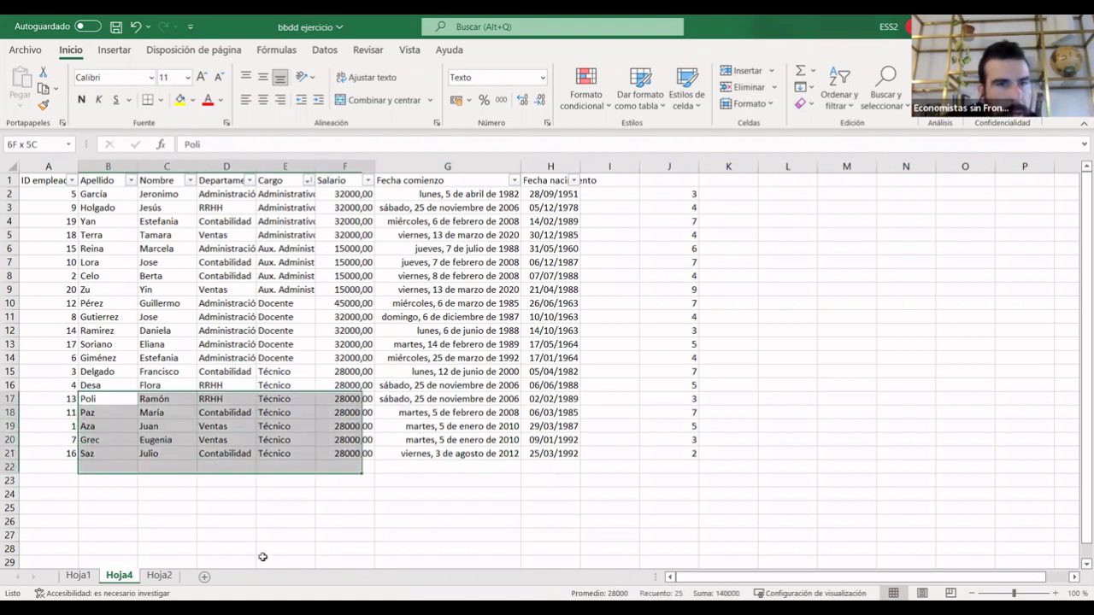
left_click(267, 551)
left_click_drag(97, 386, 510, 452)
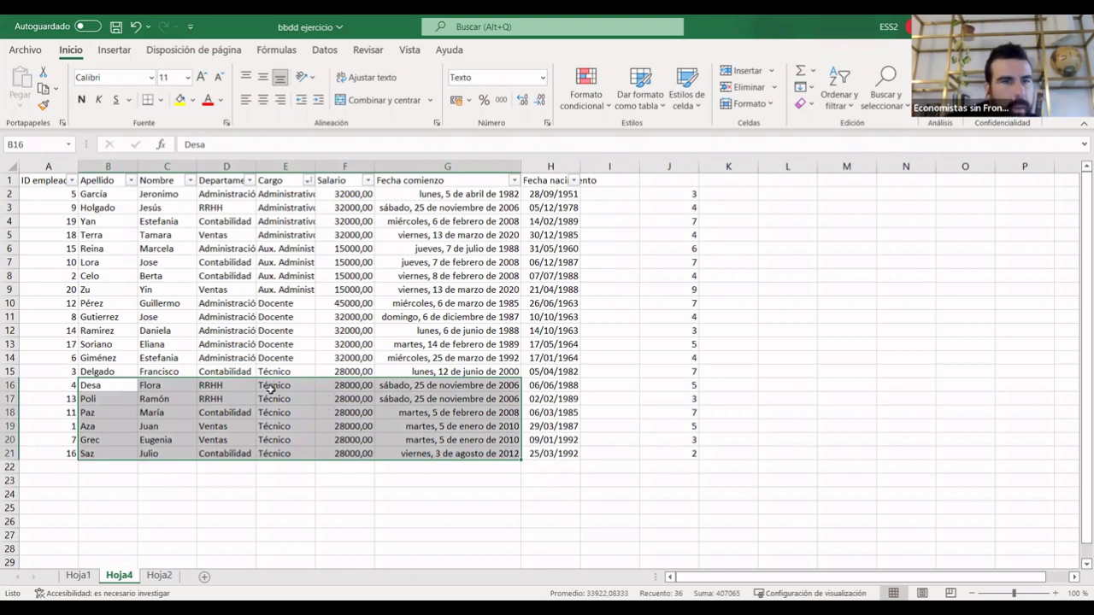
left_click_drag(90, 372, 469, 448)
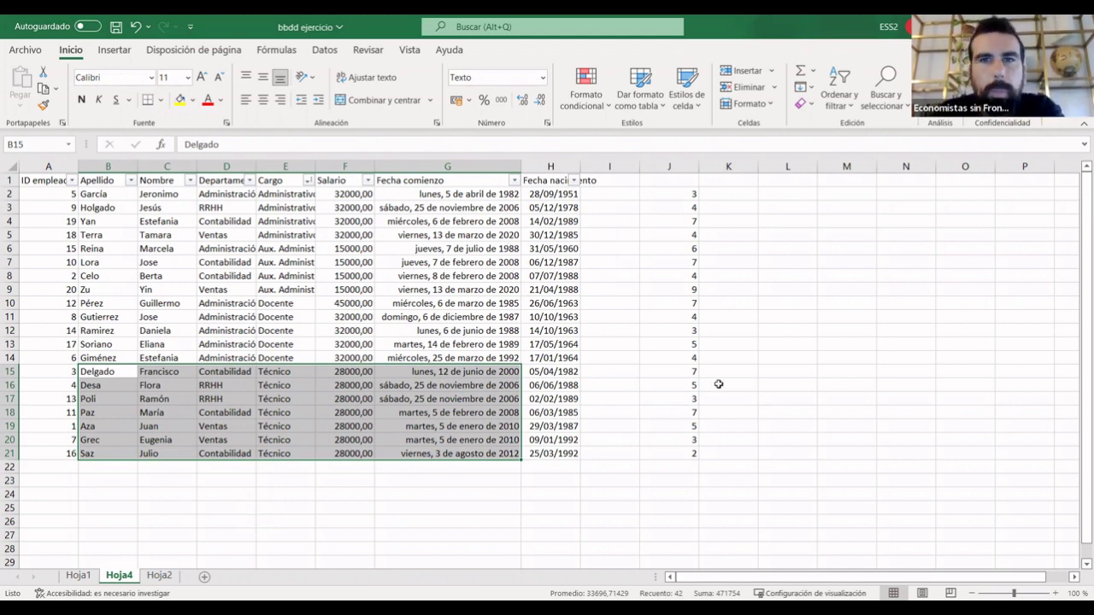
left_click(846, 398)
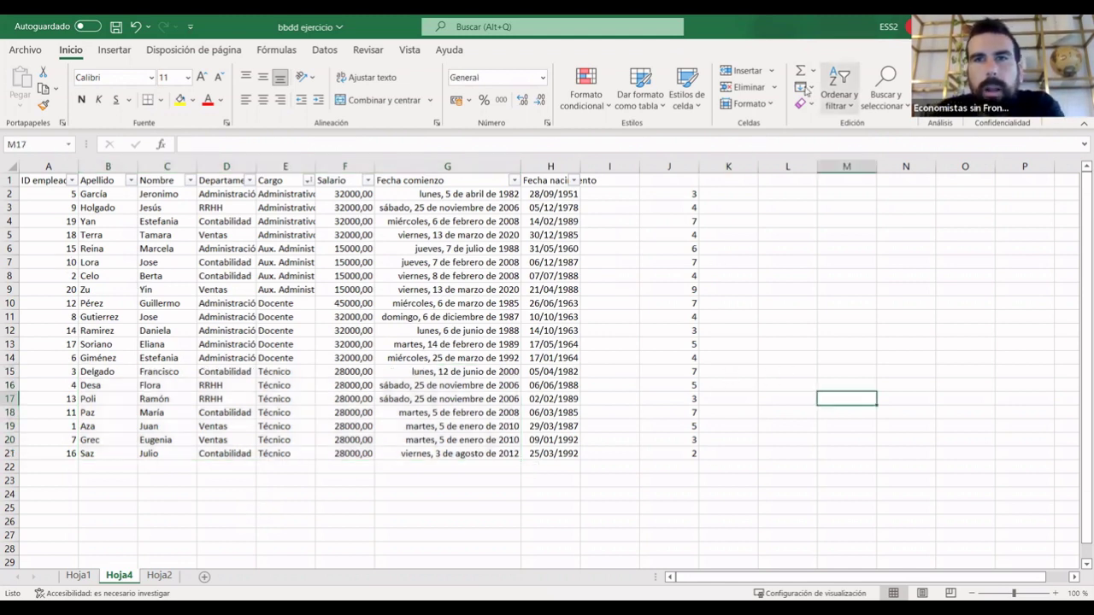
Dismiss the error message, select header row 1, and switch off Filtro.
left_click(838, 96)
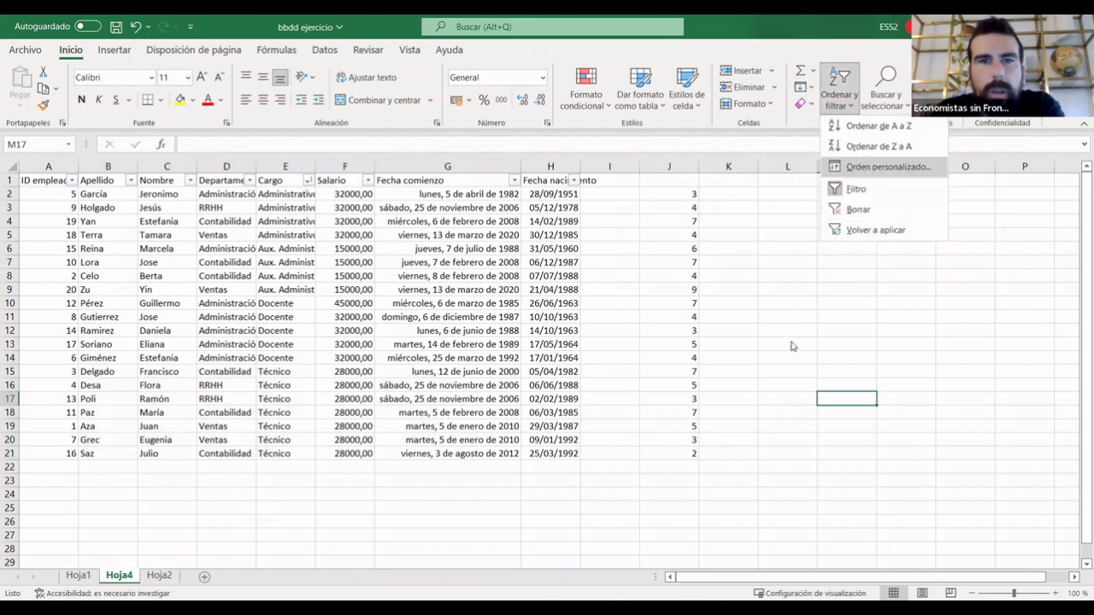
left_click(743, 295)
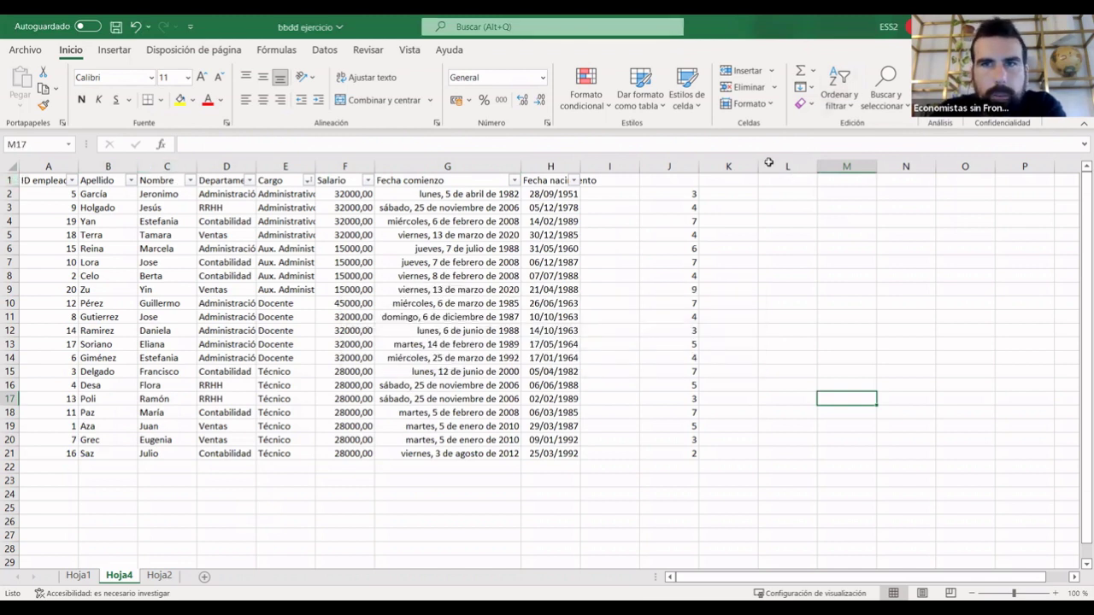
left_click(10, 179)
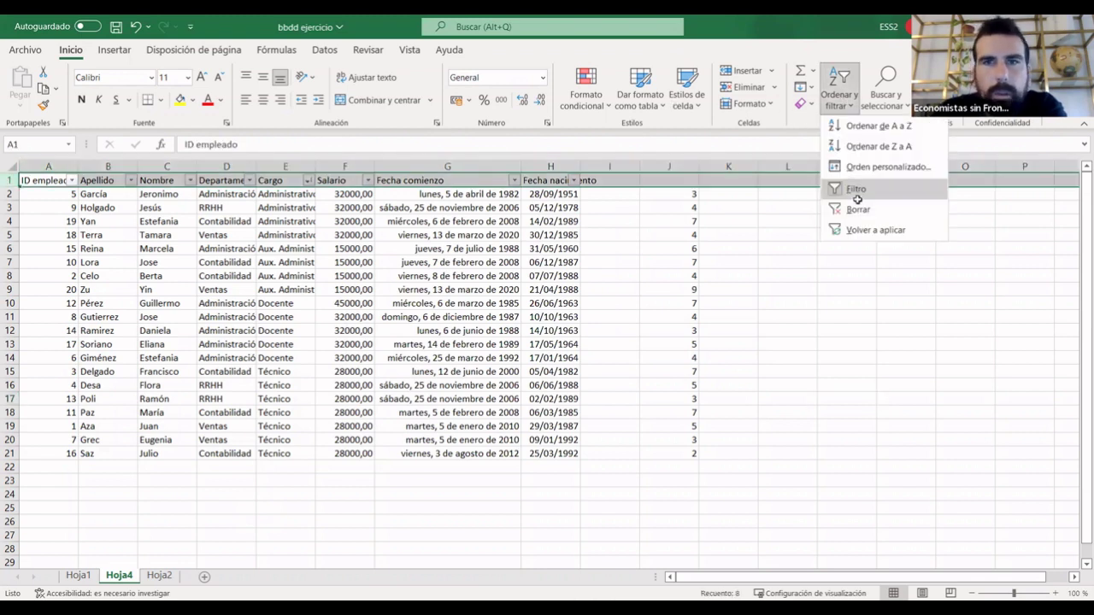
left_click(828, 102)
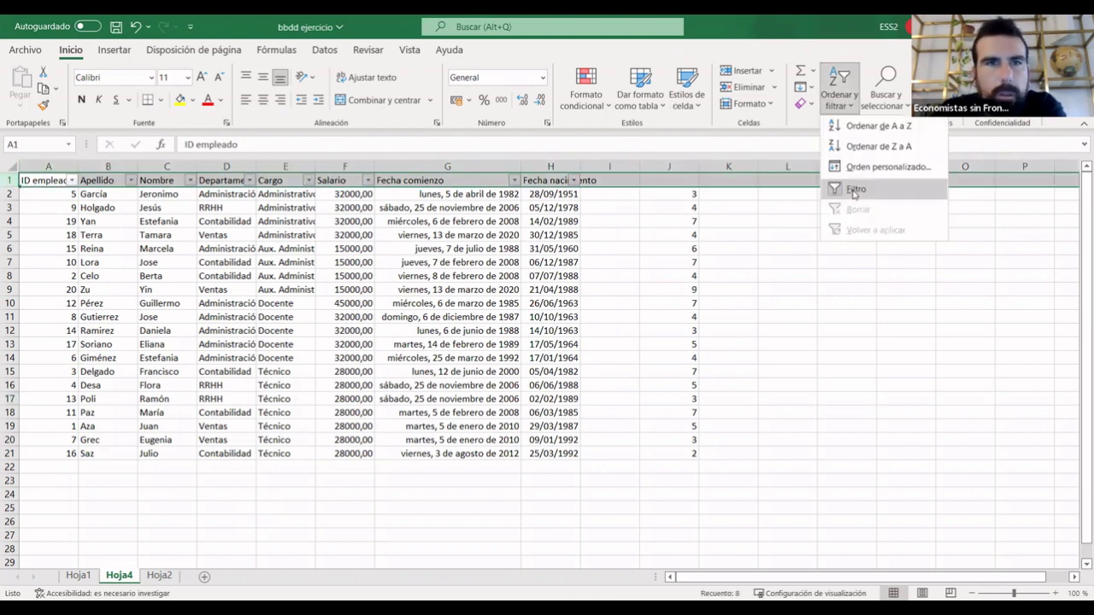
left_click(854, 190)
left_click(832, 328)
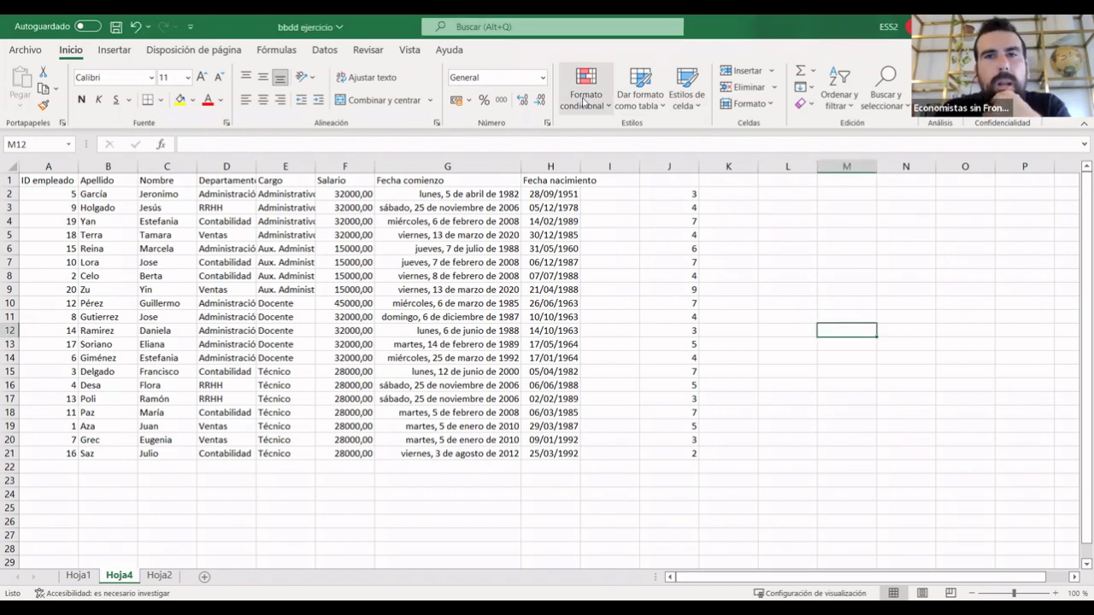
Open and close the Formato condicional menu, then select the employee table A1:H21.
left_click(584, 102)
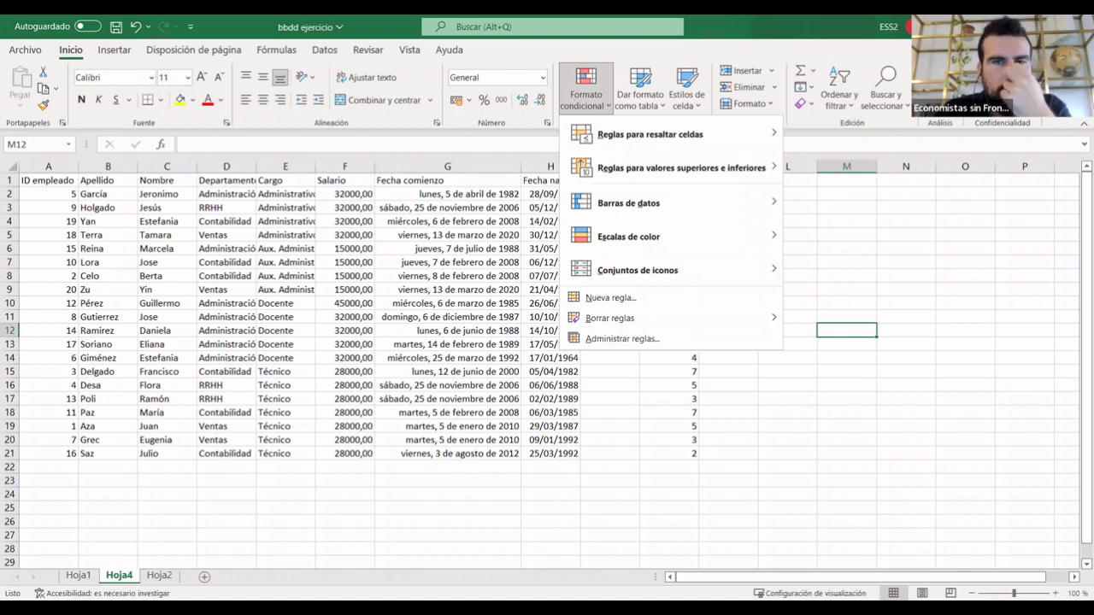
left_click(472, 507)
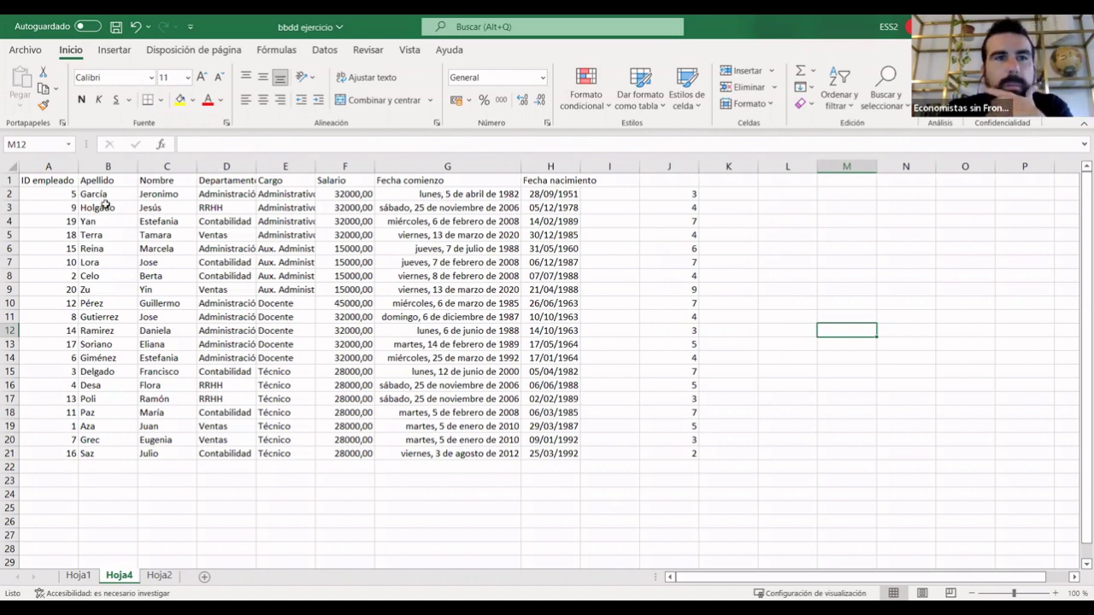
mouse_move(25, 180)
left_mouse_down()
mouse_move(485, 387)
mouse_move(578, 458)
left_mouse_up()
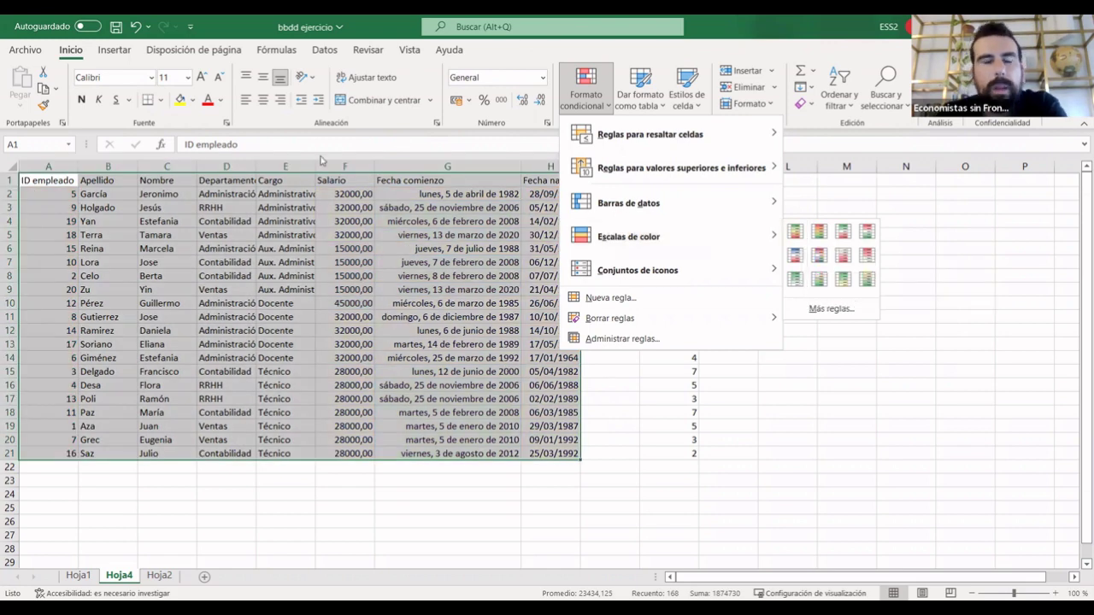
Select the Salario values F2:F21 and open the Formato condicional menu.
left_click(392, 535)
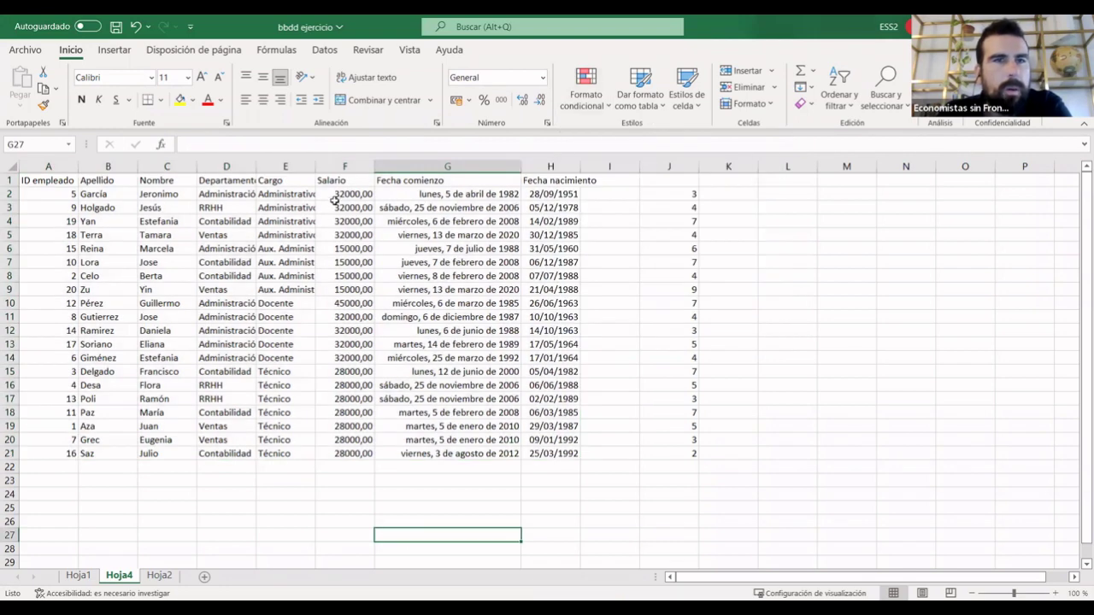
left_click_drag(339, 194, 357, 454)
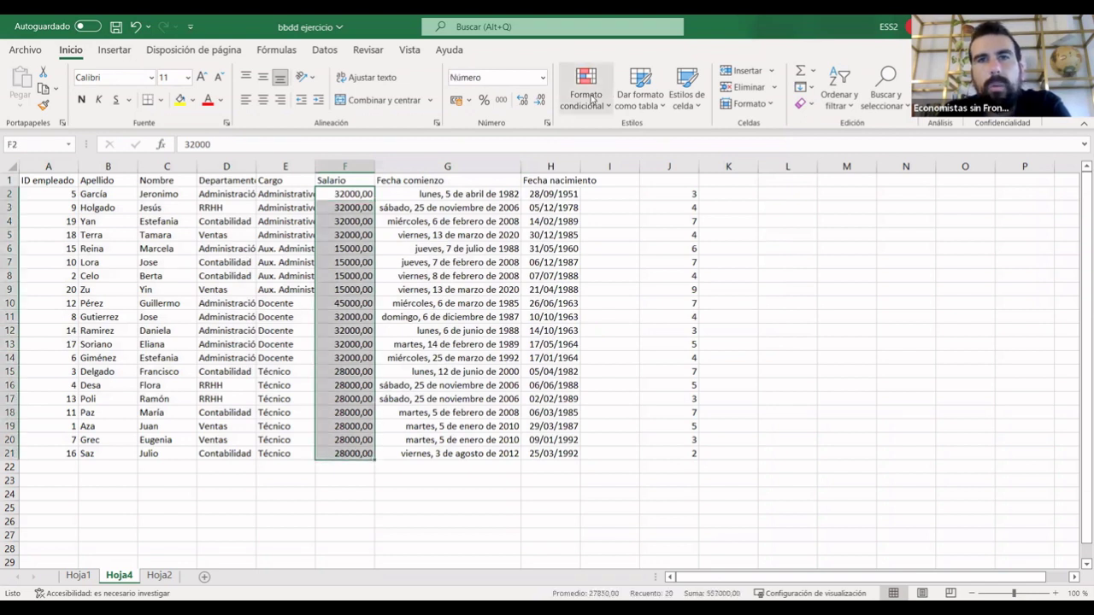
left_click(591, 100)
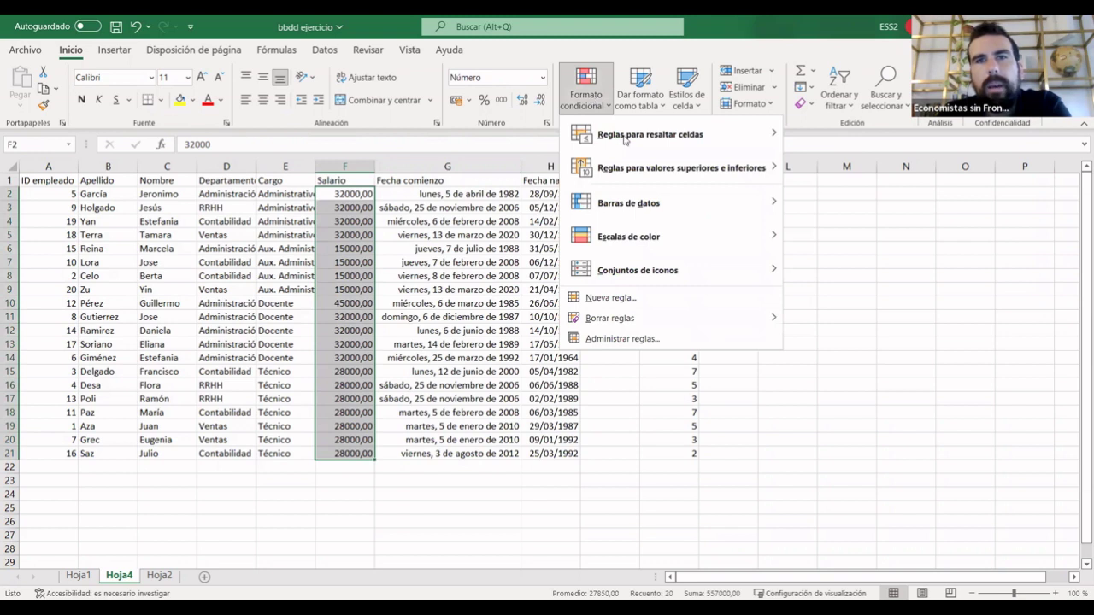
mouse_move(650, 134)
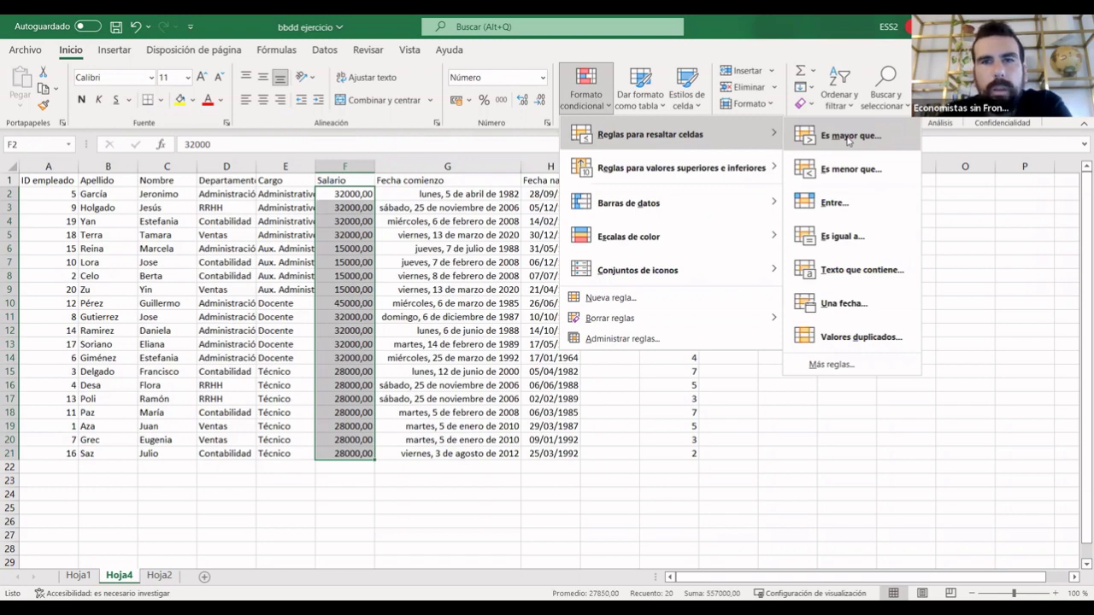
Highlight Salario values greater than 20000 with Relleno verde con texto verde oscuro.
left_click(849, 138)
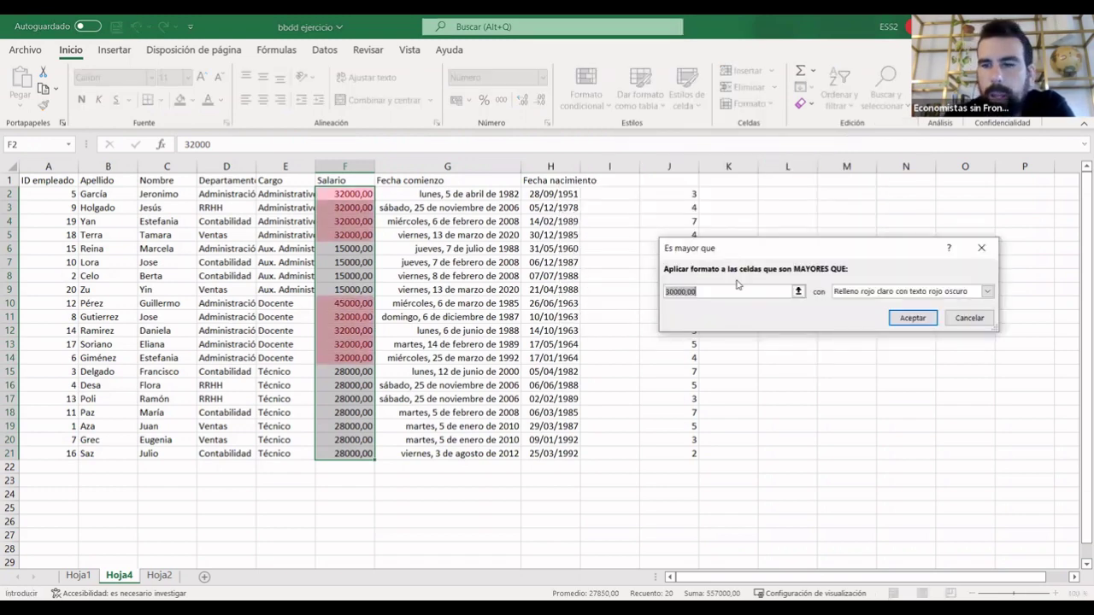
type("200")
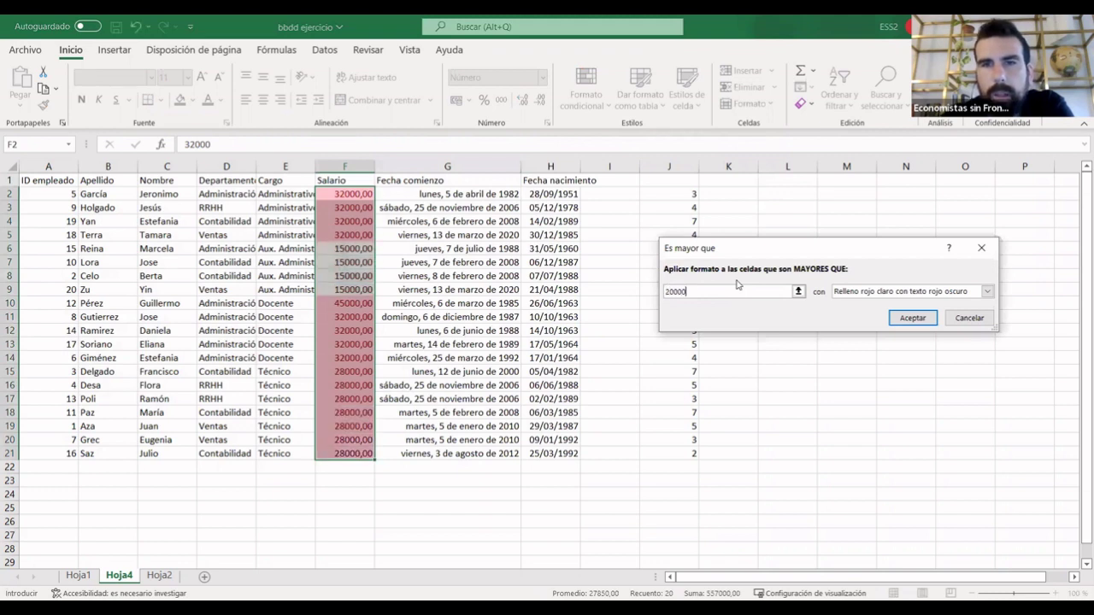
left_click(987, 291)
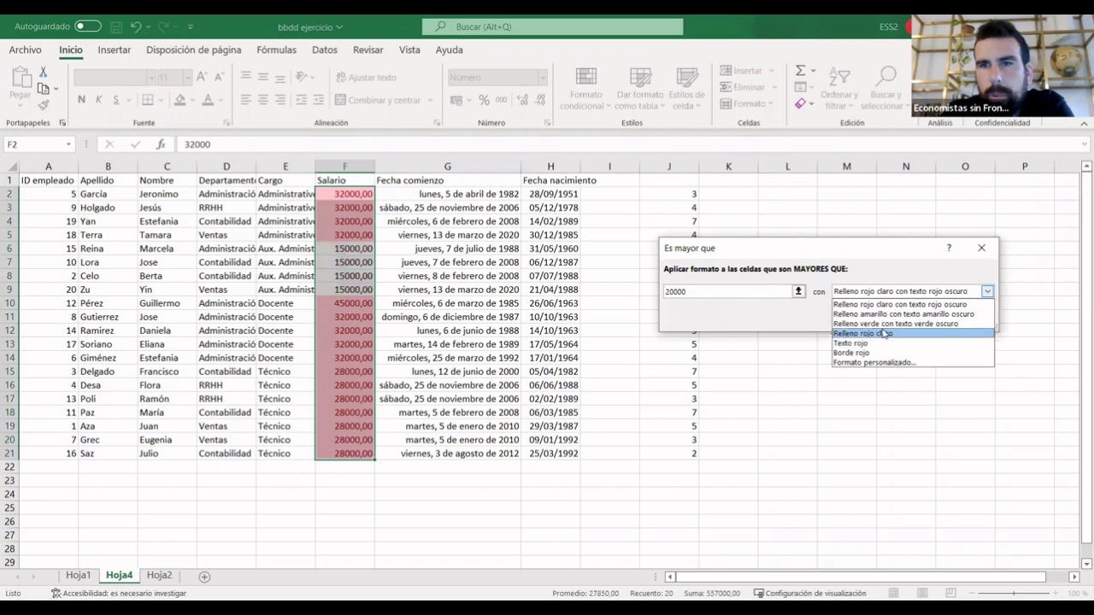
left_click(886, 325)
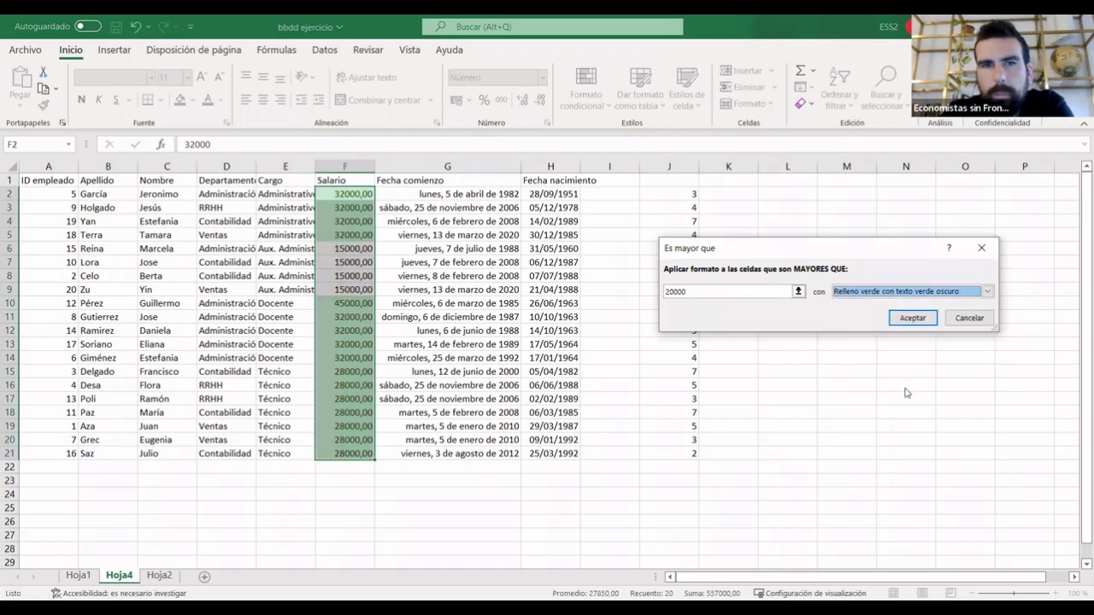
left_click(912, 323)
left_click(934, 418)
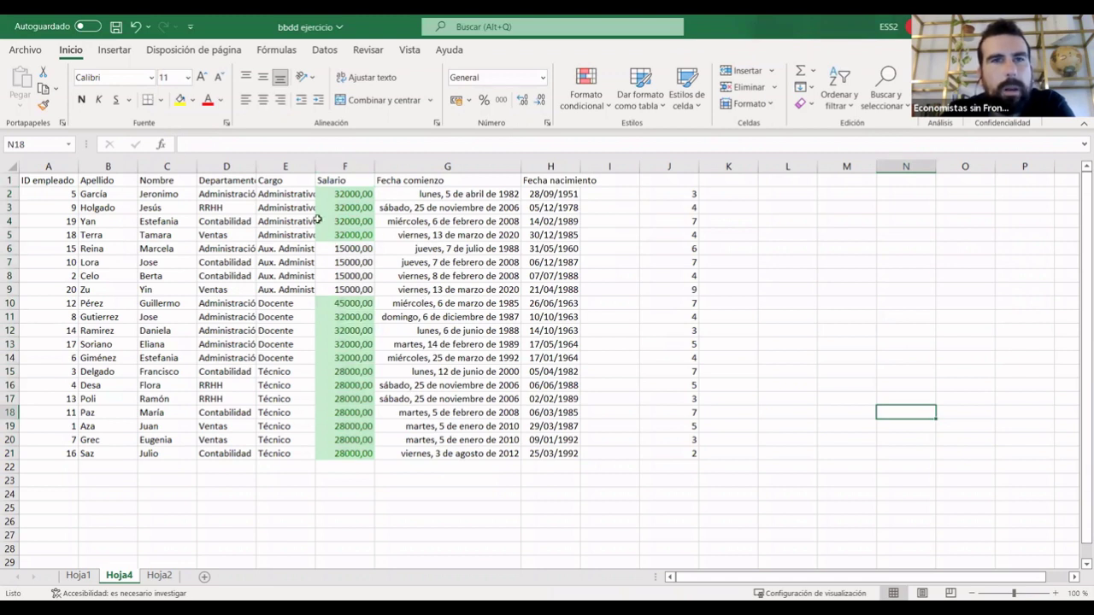
left_click(344, 166)
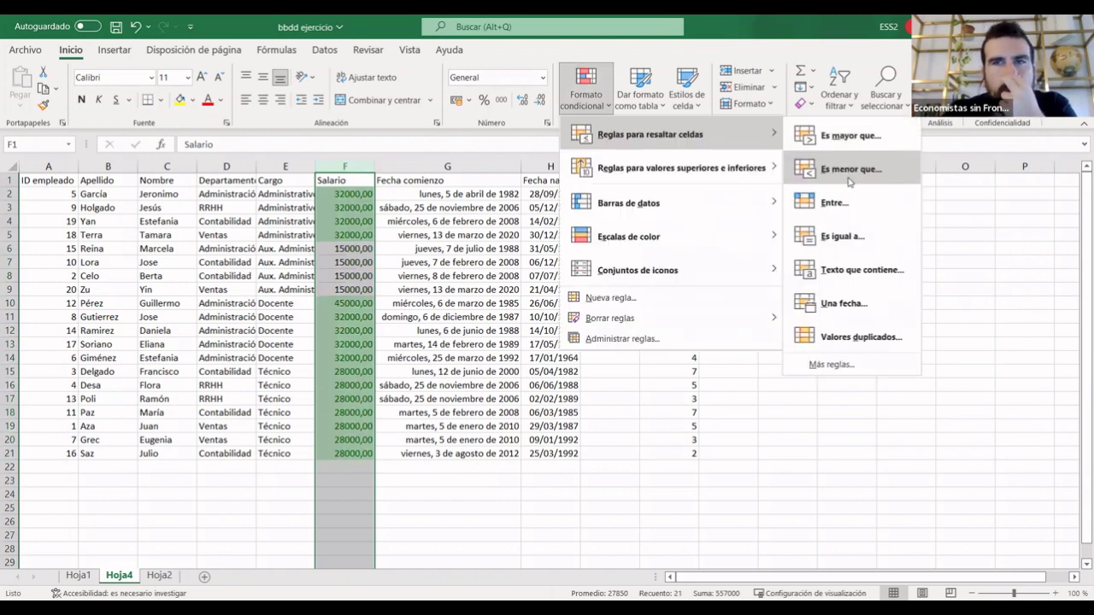
Add a Relleno rojo claro rule for salaries below 16000, check the result, then undo it.
left_click(849, 177)
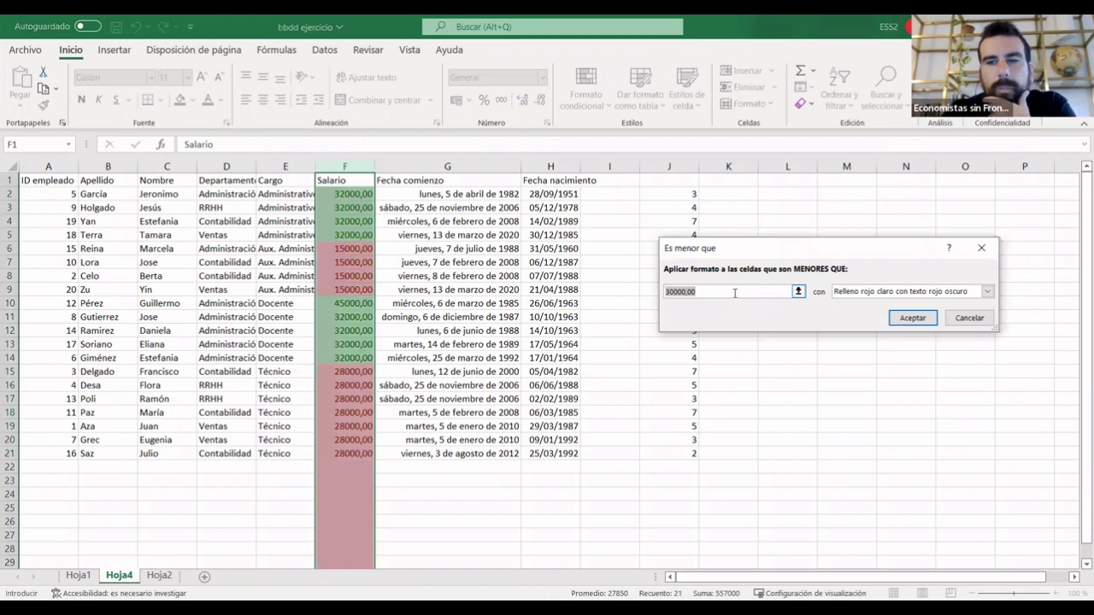
key("BackSpace")
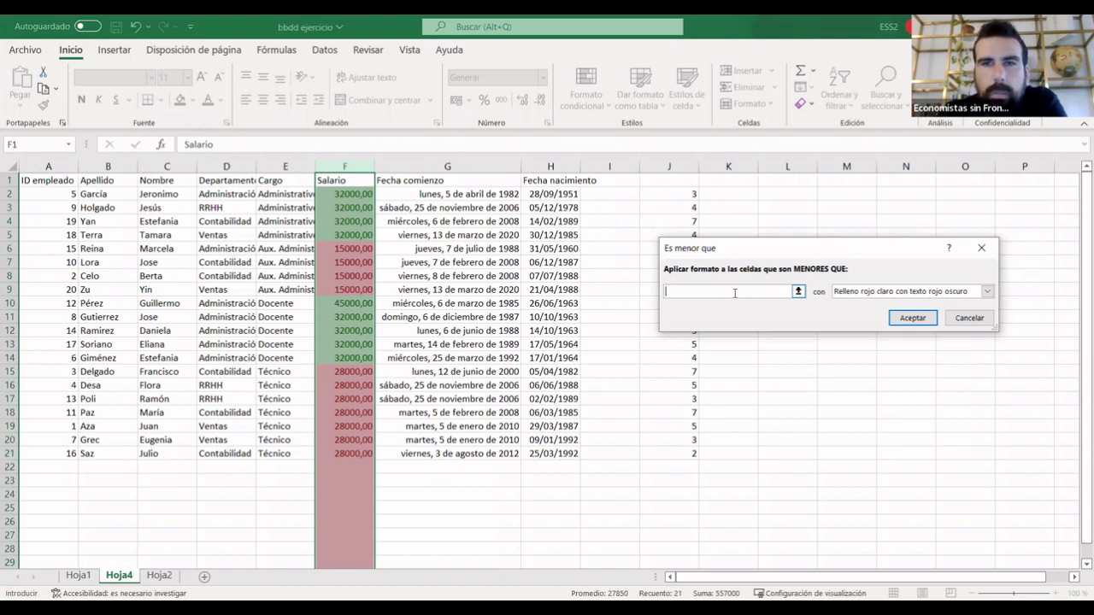
type("16")
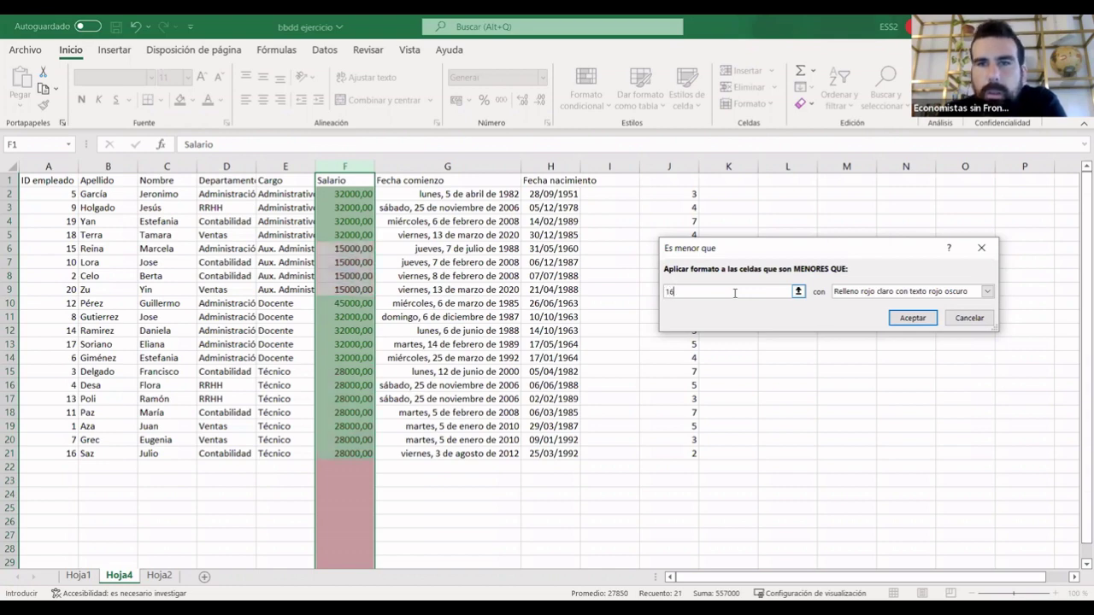
type("000")
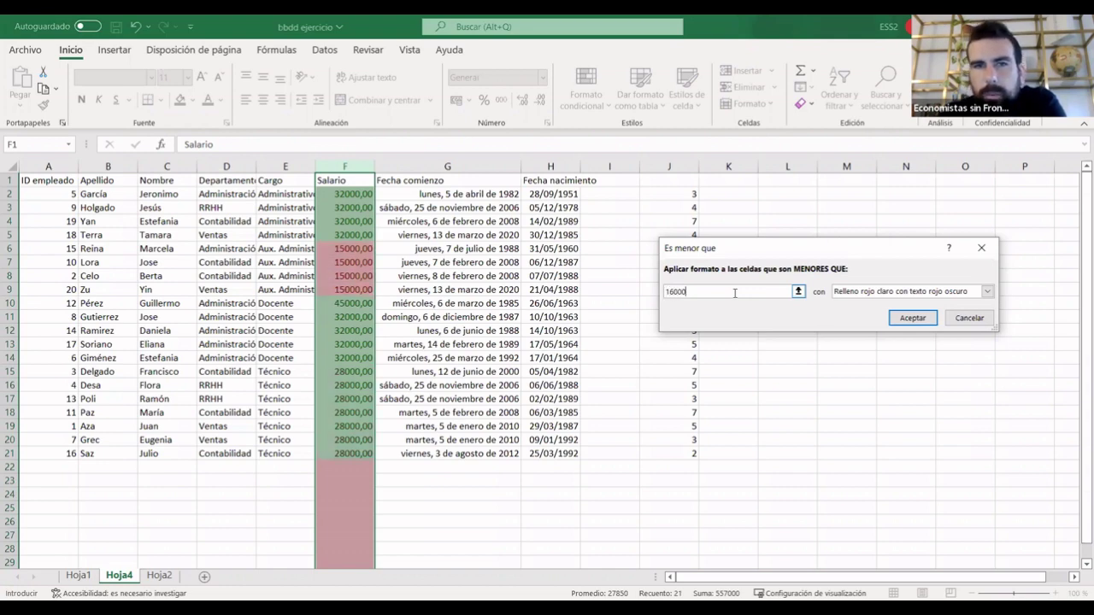
left_click(987, 293)
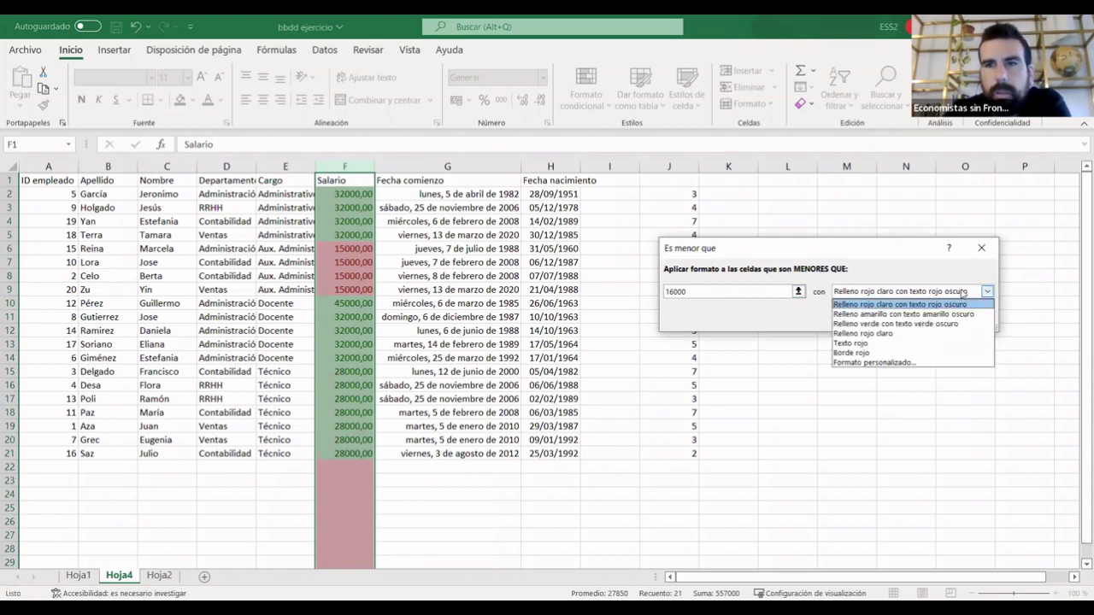
left_click(862, 334)
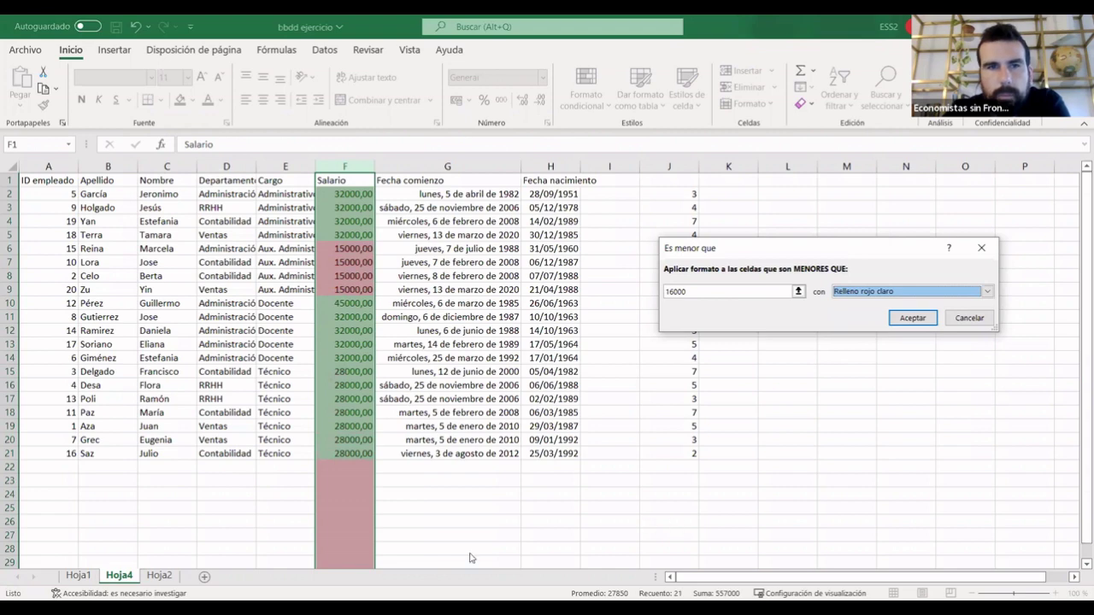
left_click(897, 320)
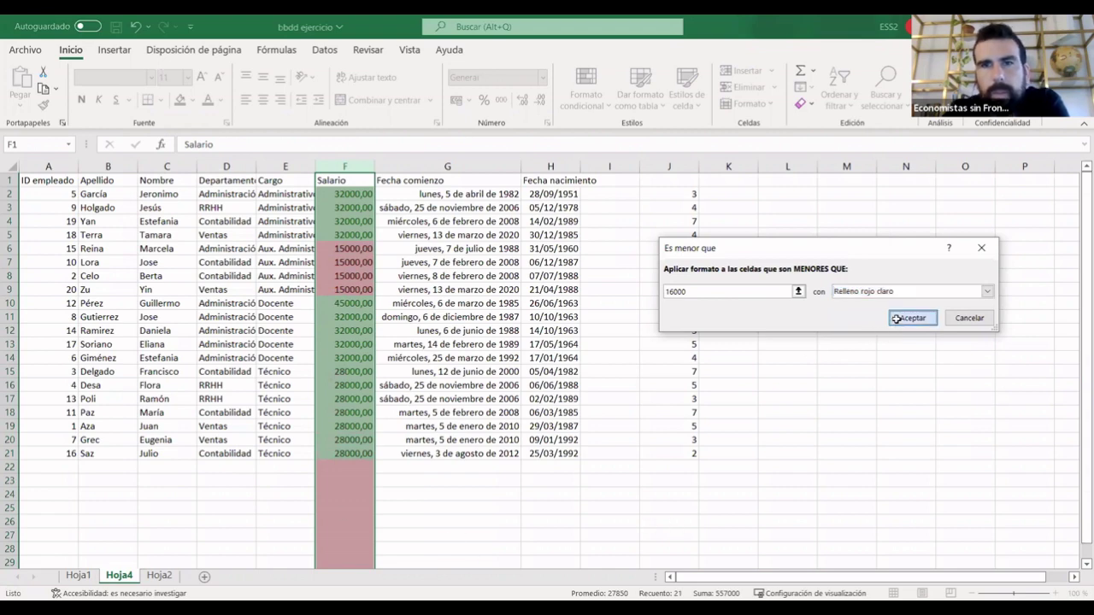
left_click(394, 413)
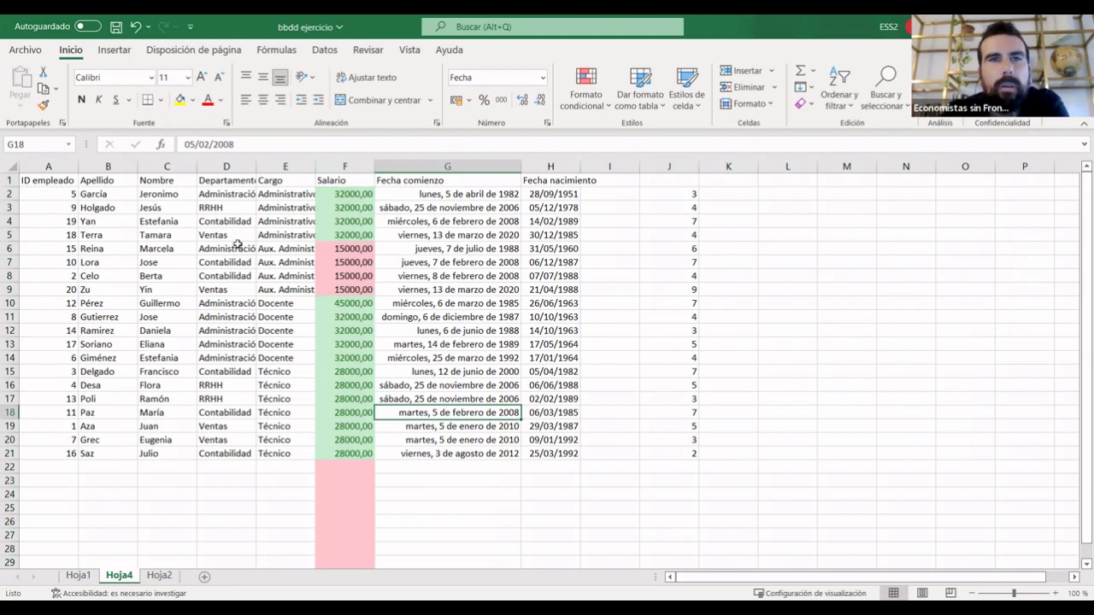
left_click(135, 27)
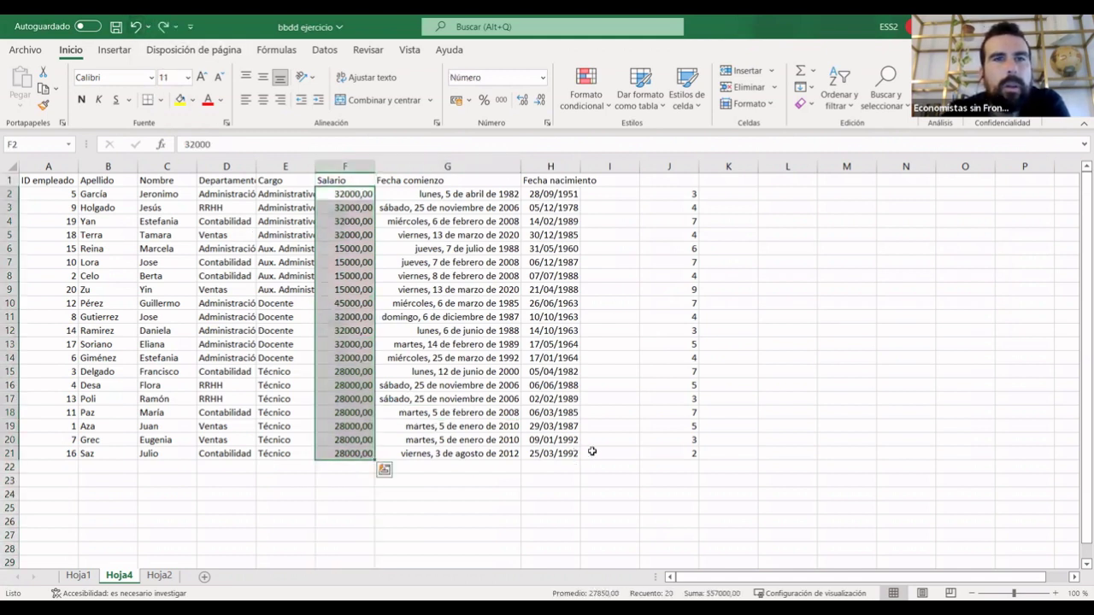
Select the whole Salario column F and open the Formato condicional menu.
left_click(687, 509)
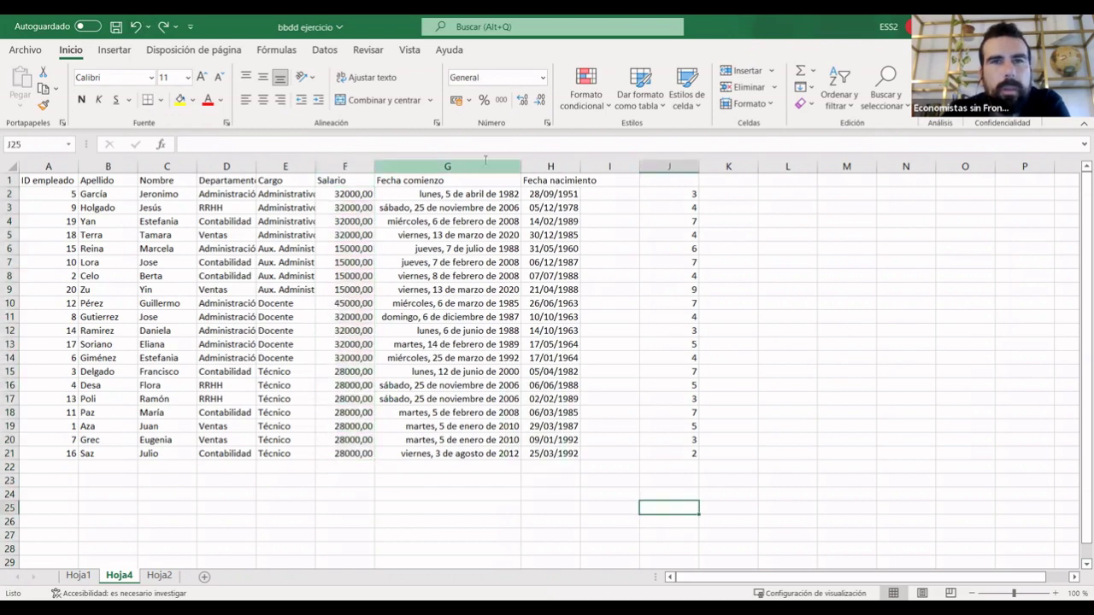
left_click(458, 167)
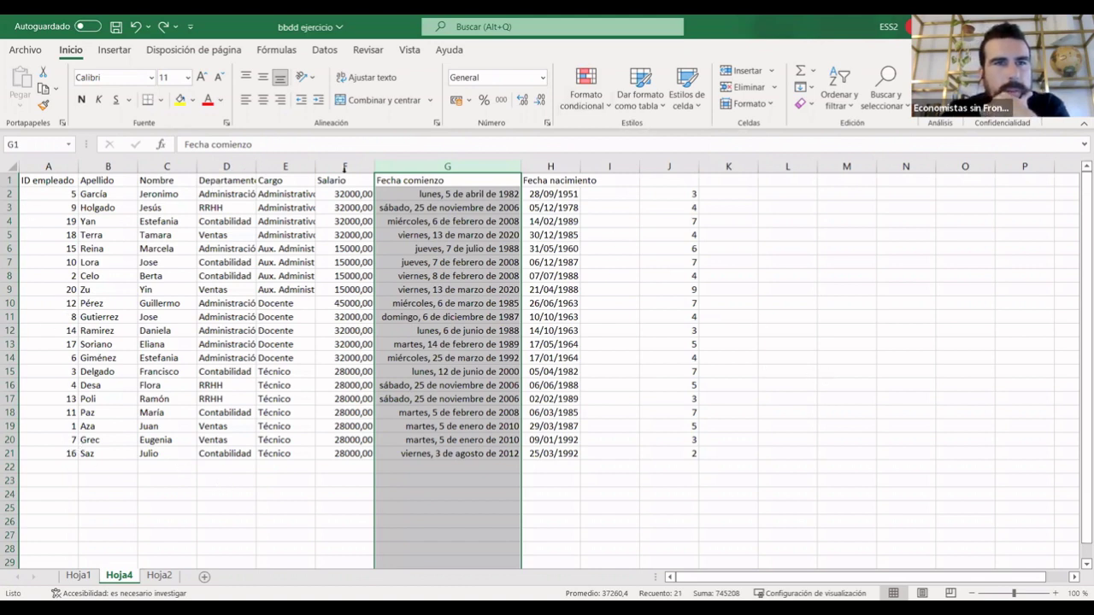
left_click(344, 166)
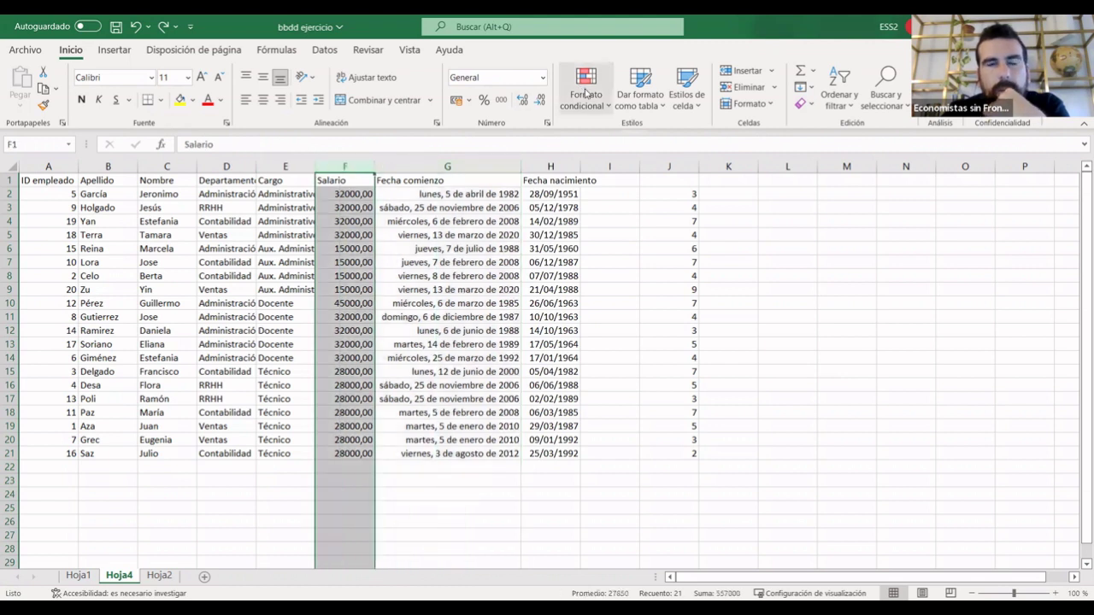
left_click(605, 102)
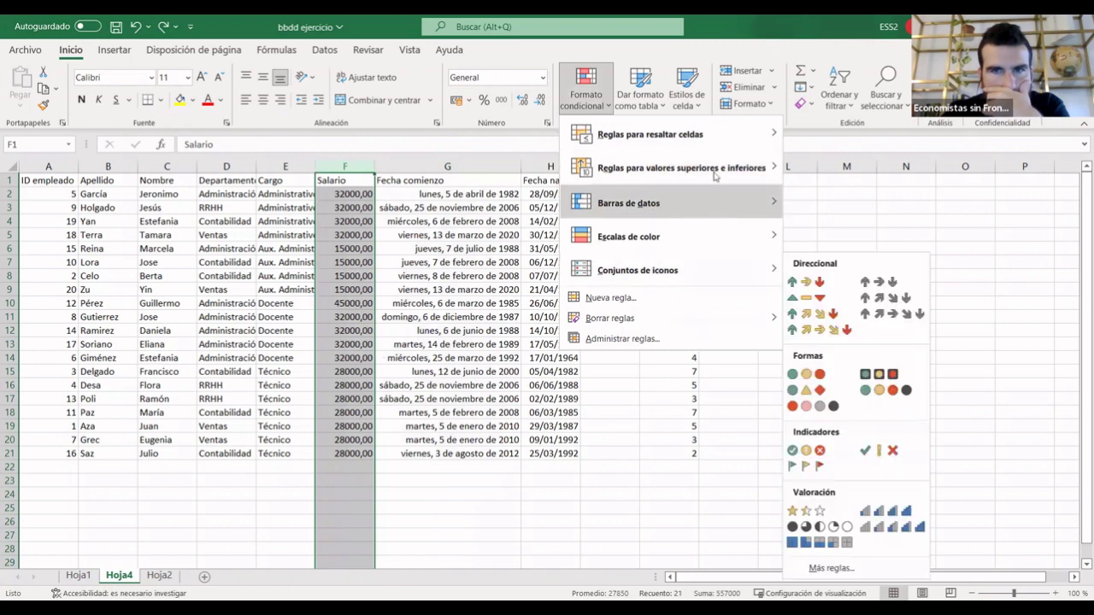
mouse_move(675, 167)
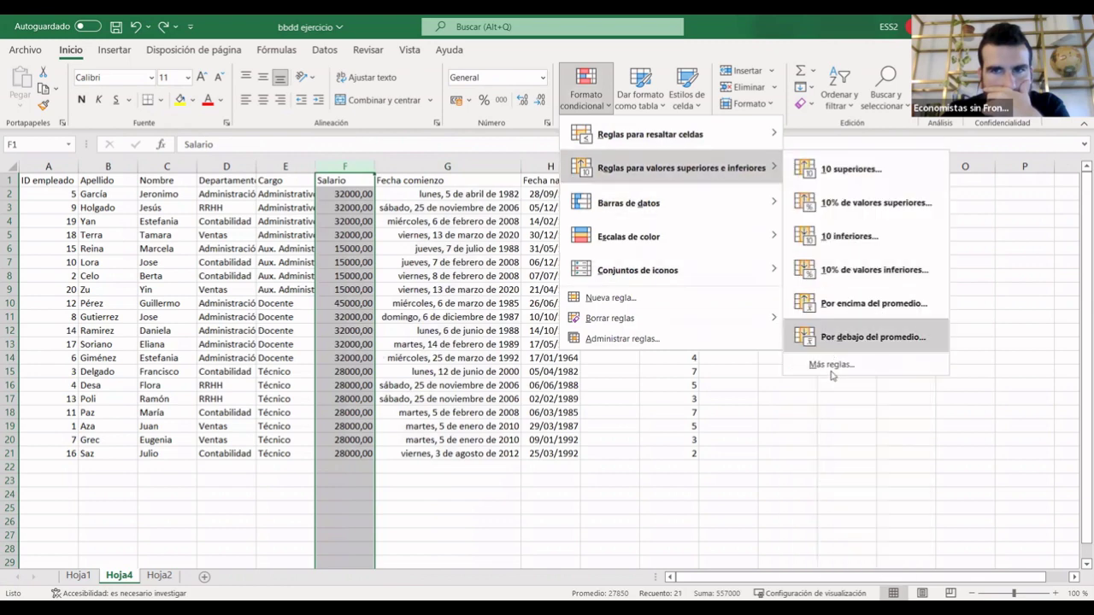
Look at the Nueva regla de formato dialog from Más reglas, then cancel it.
left_click(833, 365)
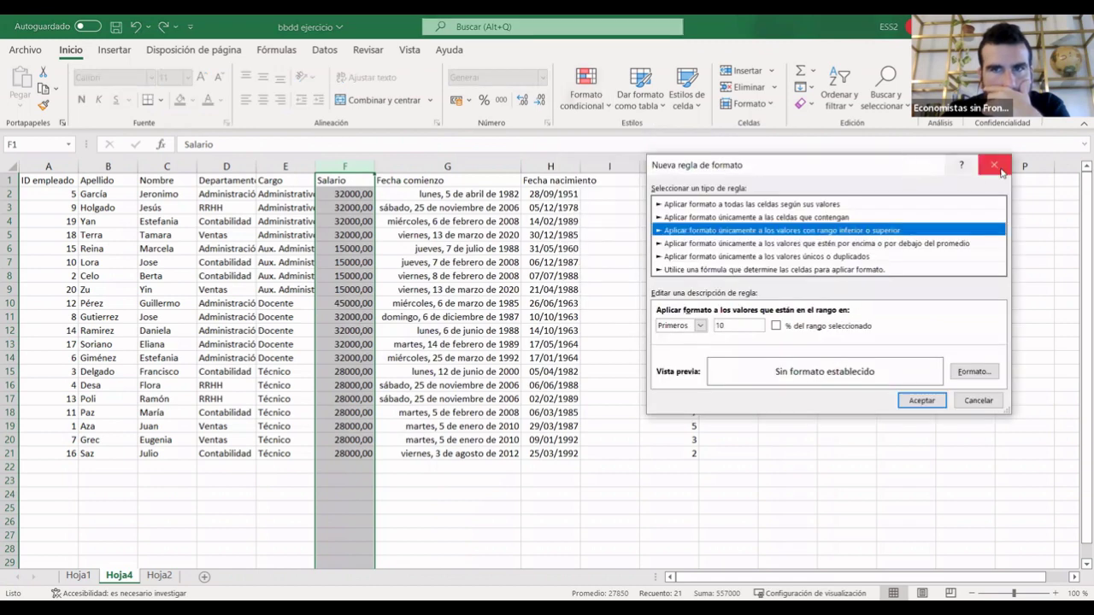
key("Escape")
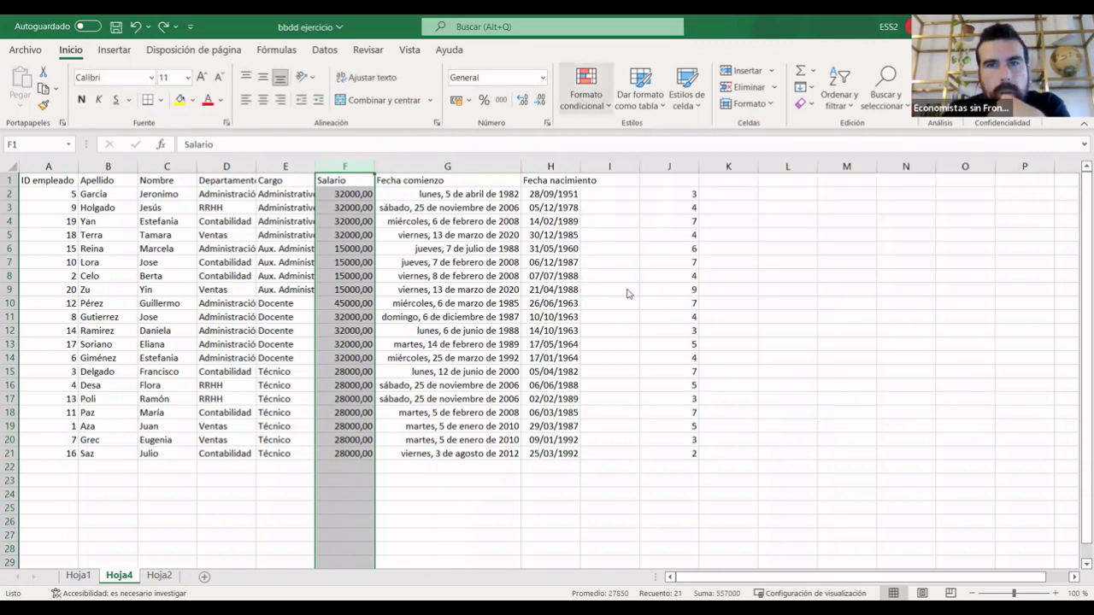
left_click(586, 96)
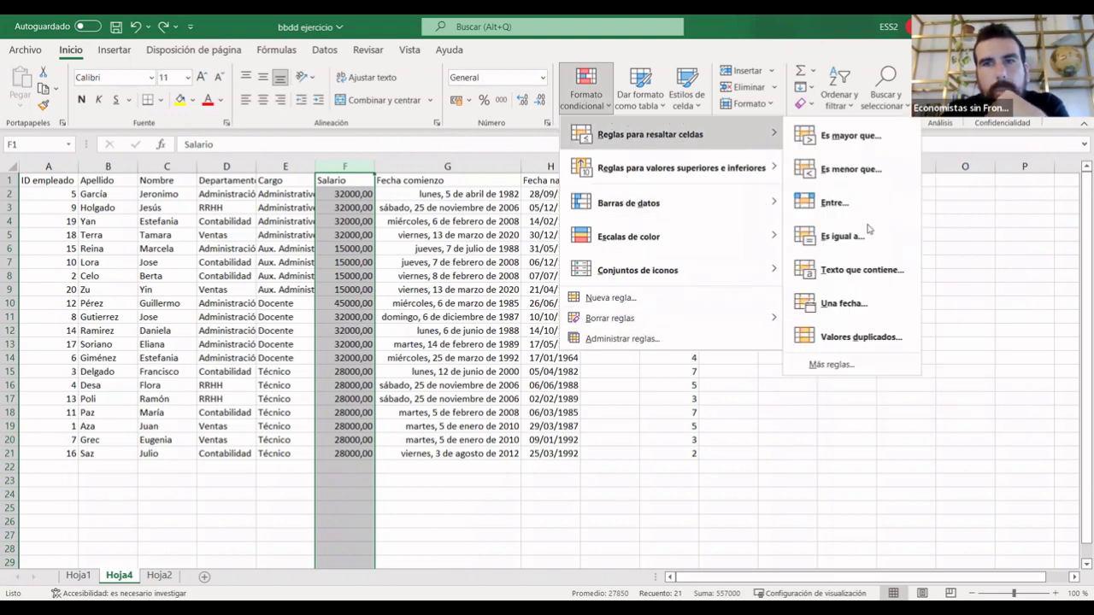
mouse_move(649, 134)
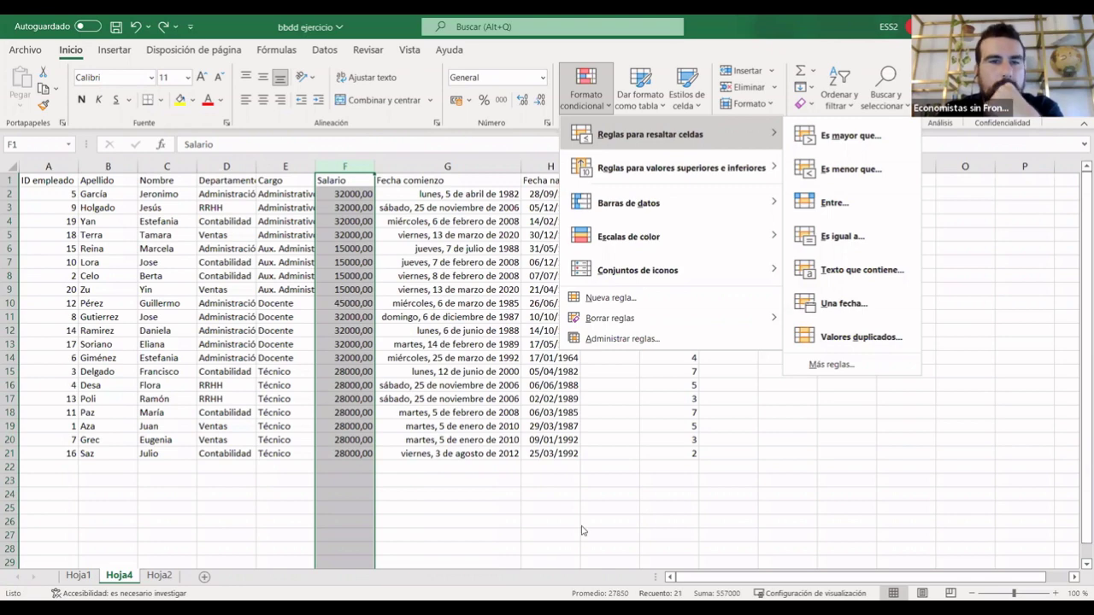
left_click(580, 524)
left_click_drag(513, 534, 551, 535)
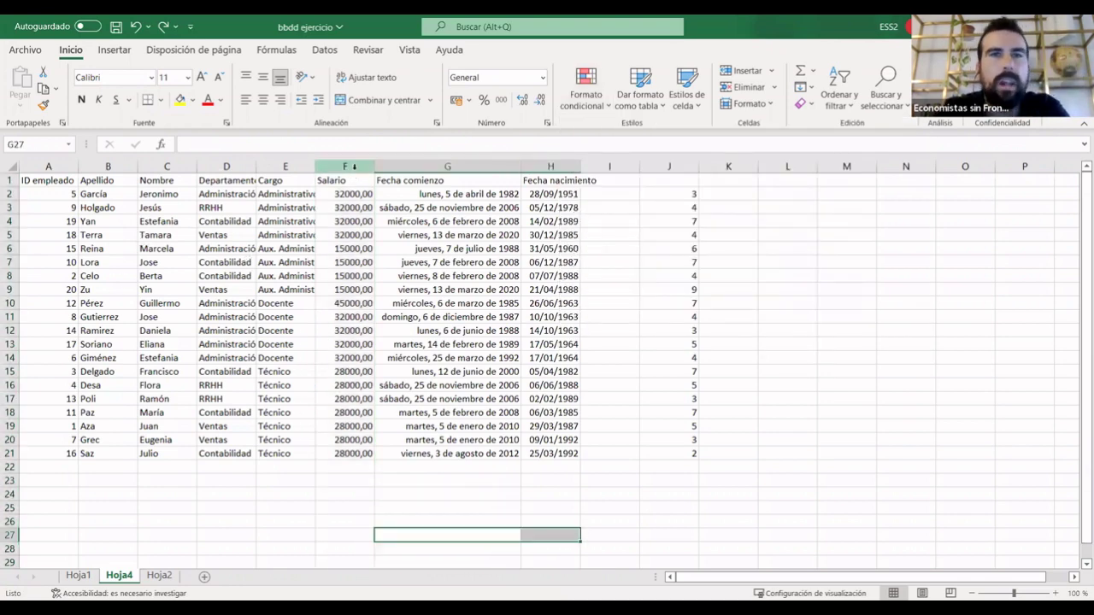
left_click(354, 167)
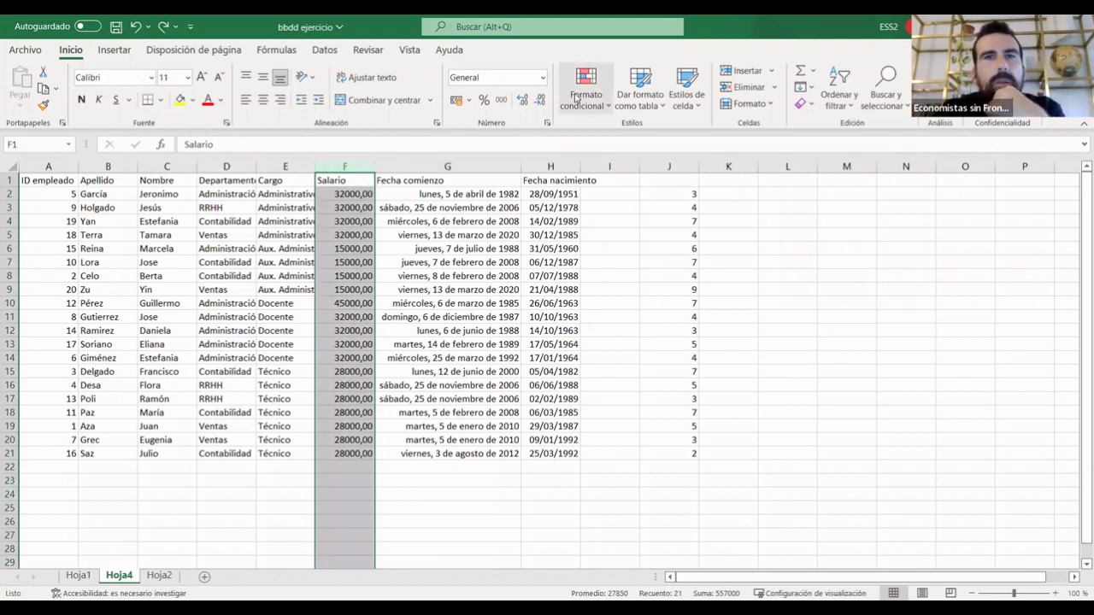
left_click(577, 99)
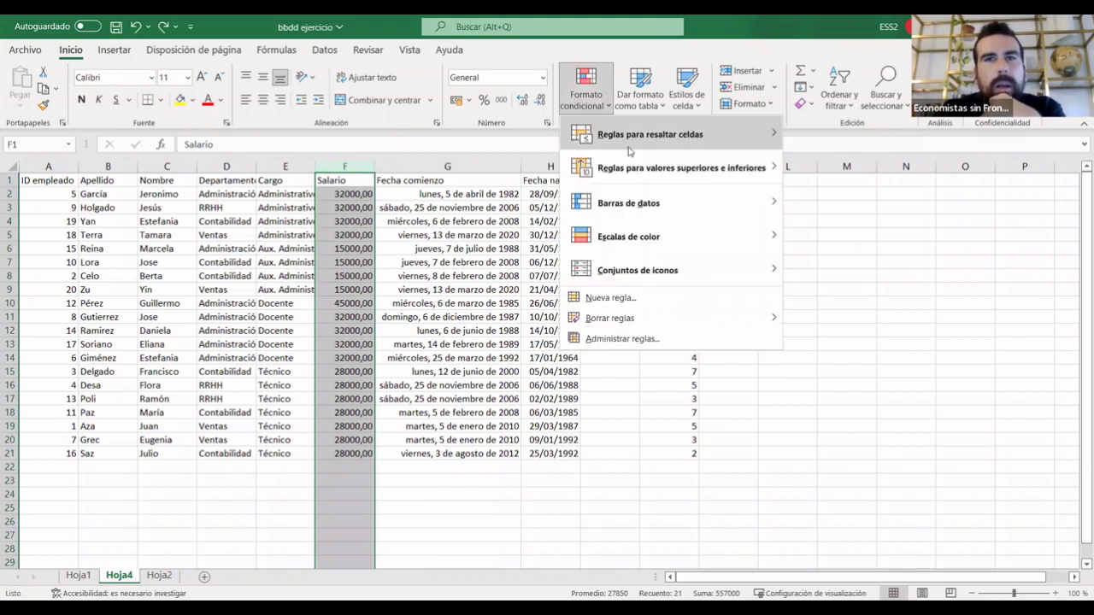
mouse_move(649, 135)
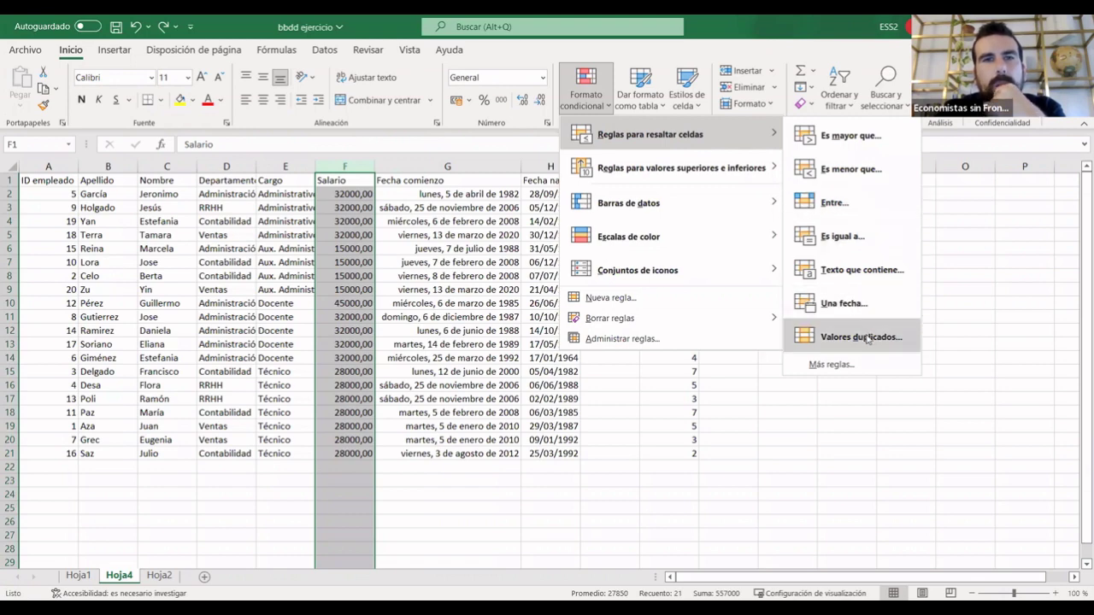
Highlight duplicate Salario values in red, then undo the duplicate rule.
left_click(861, 336)
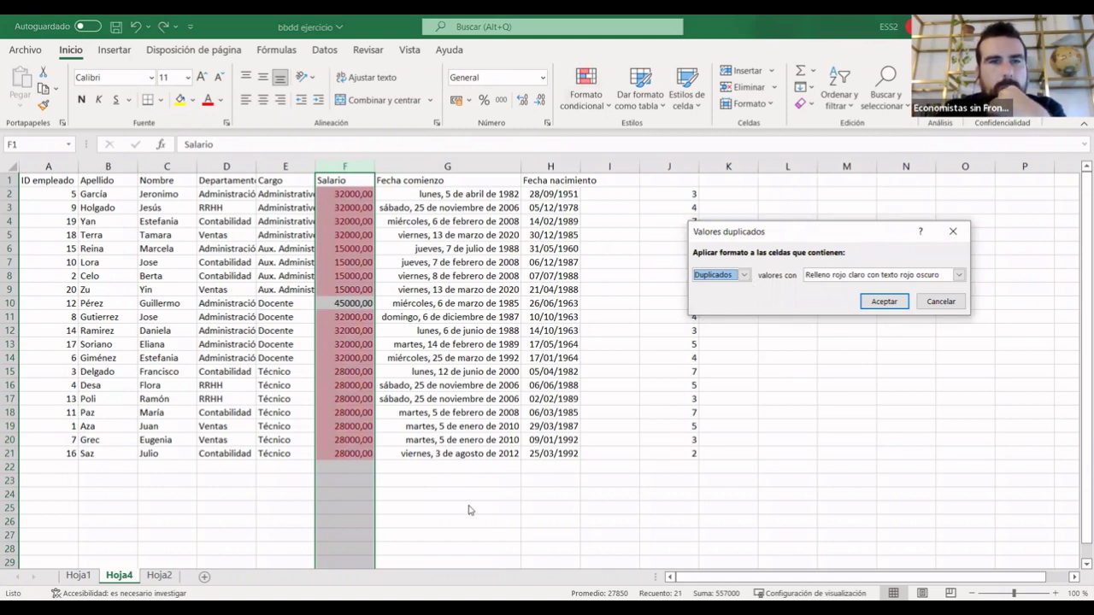
left_click(902, 305)
left_click(902, 305)
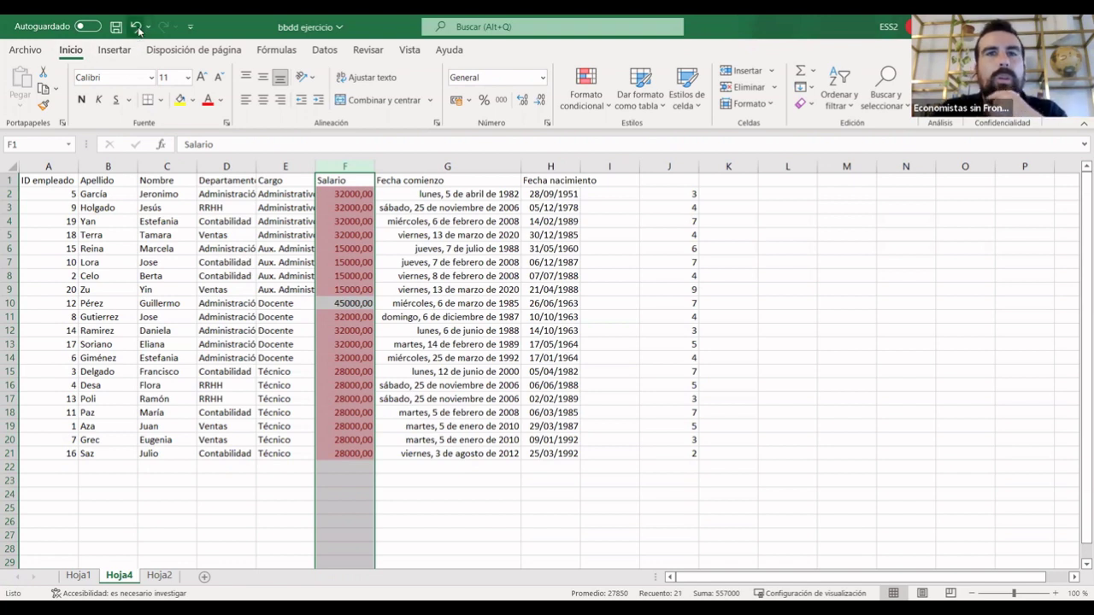
left_click(137, 28)
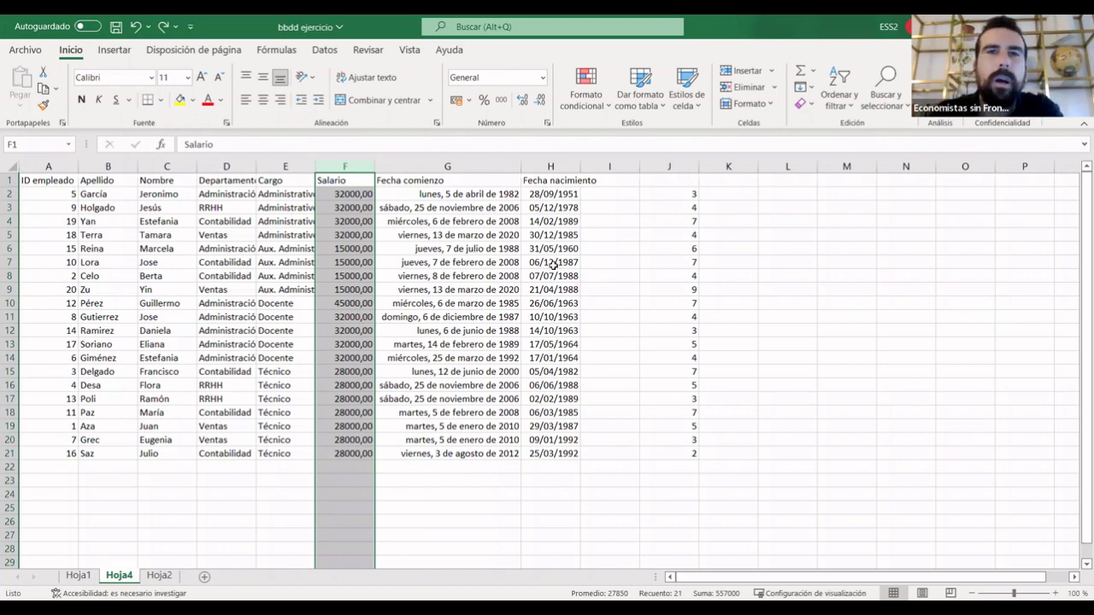
Start the Entre rule, cancel it, and reselect the whole Salario column.
left_click(570, 106)
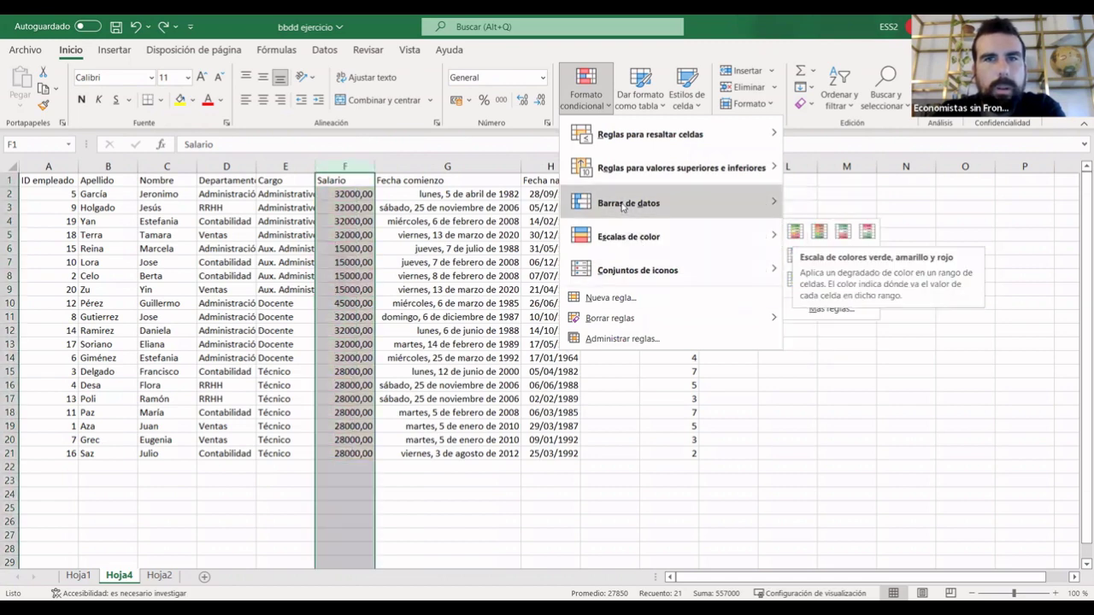
mouse_move(650, 134)
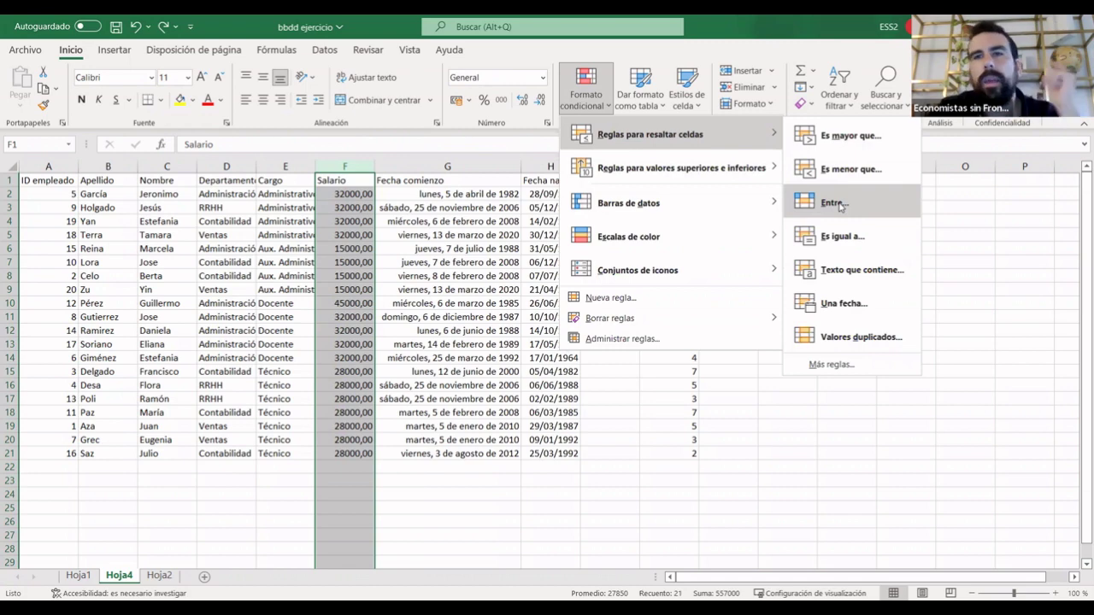
left_click(834, 204)
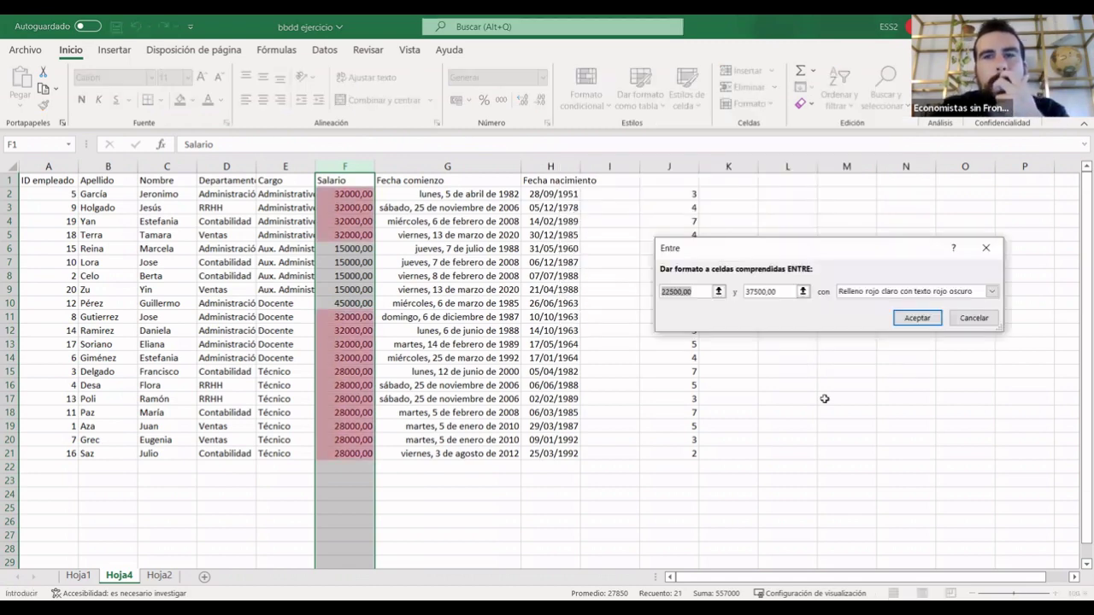
left_click(962, 325)
left_click_drag(547, 520, 550, 480)
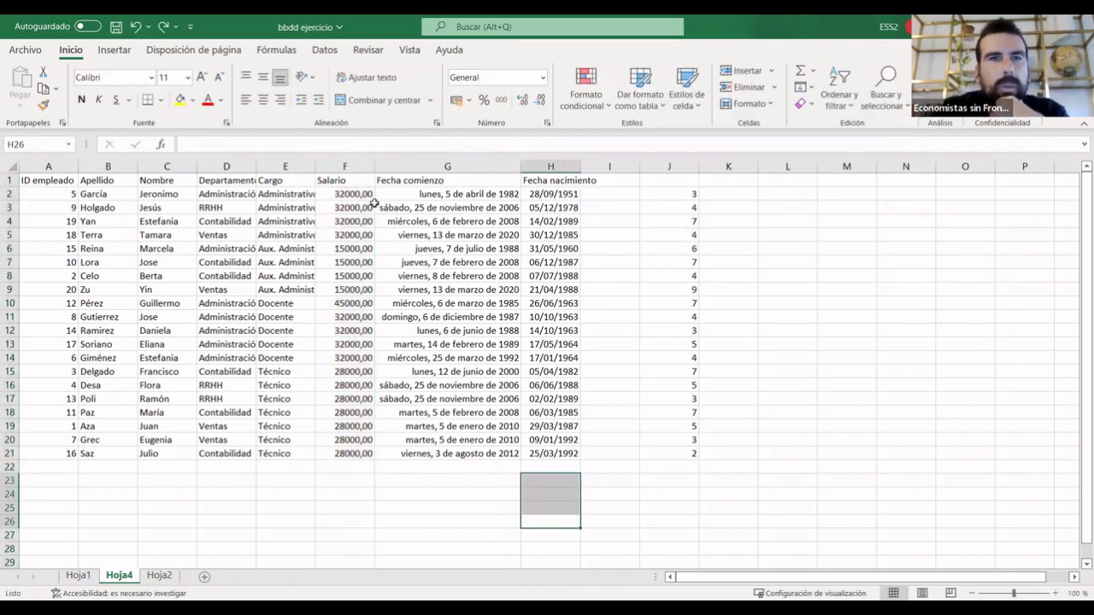
left_click(345, 166)
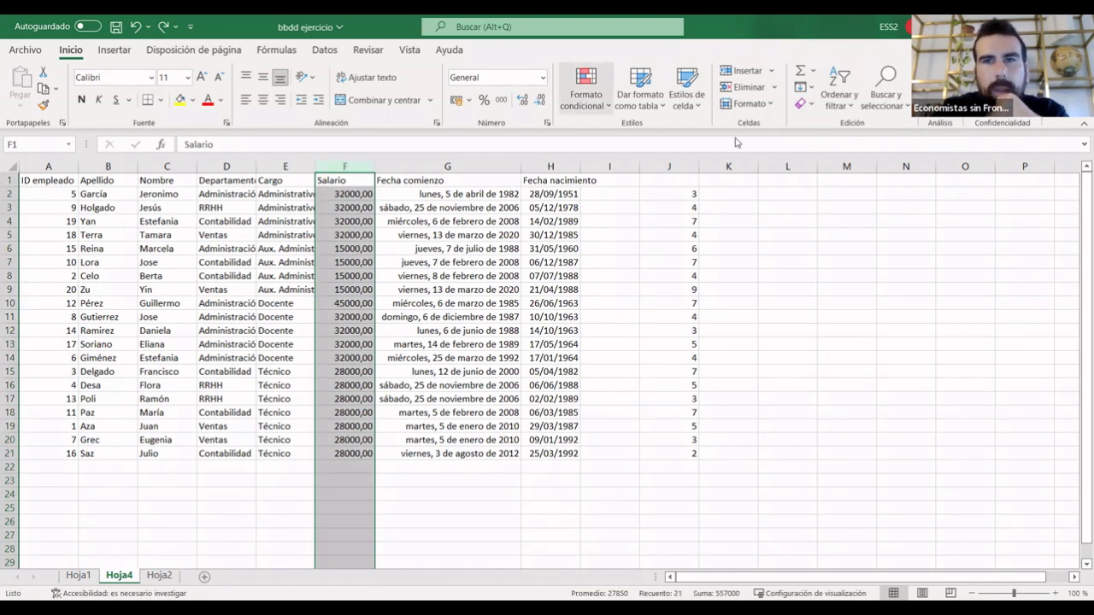
Highlight Salario values between 20000 and 30000 with light red fill and dark red text.
left_click(860, 207)
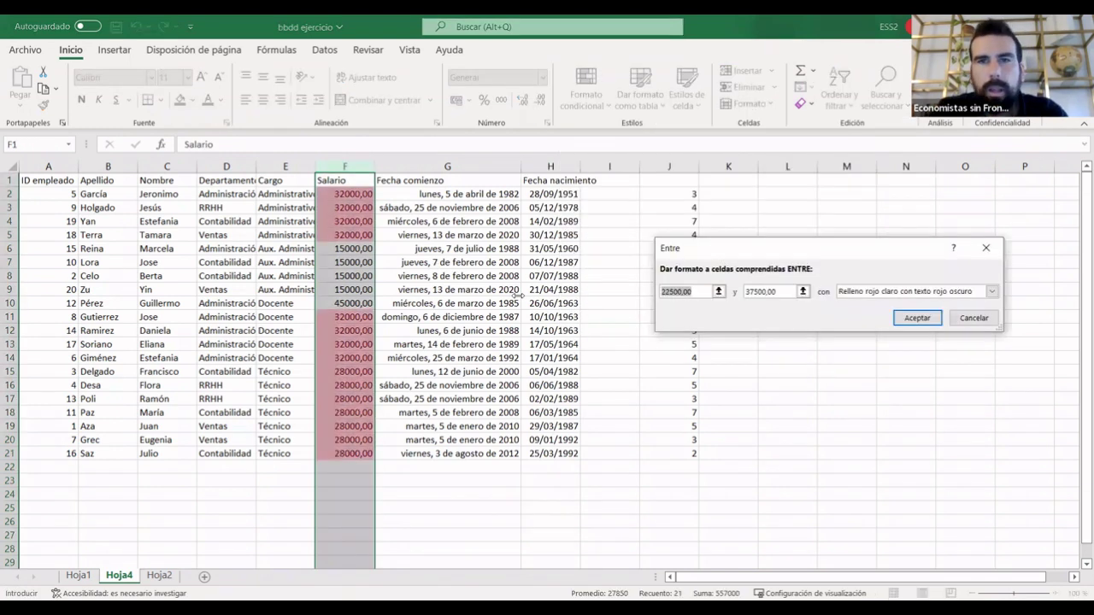
type("20")
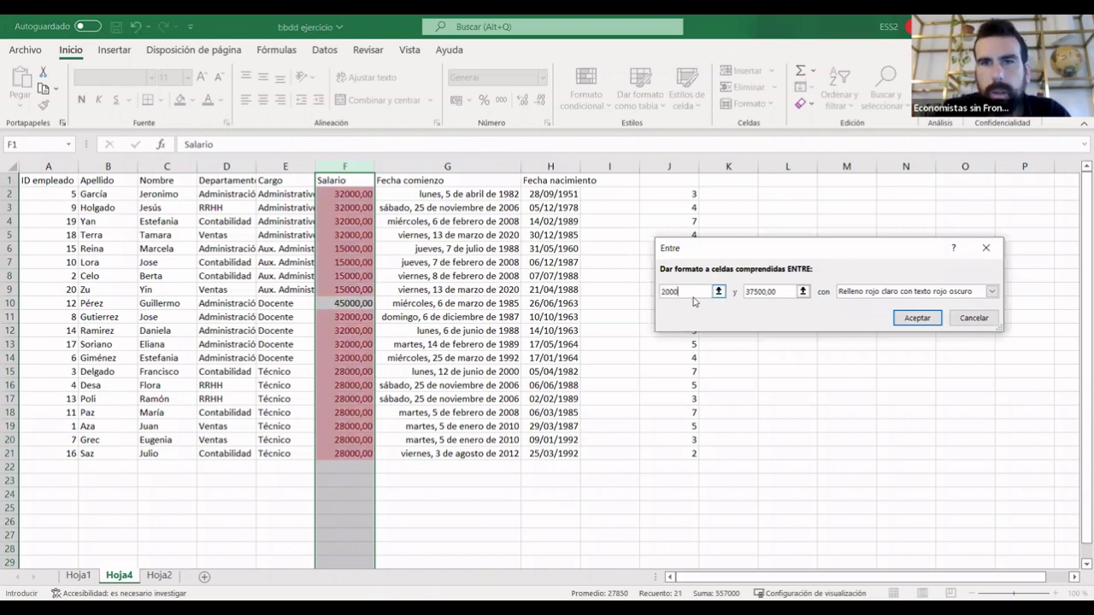
type("0")
left_click(781, 291)
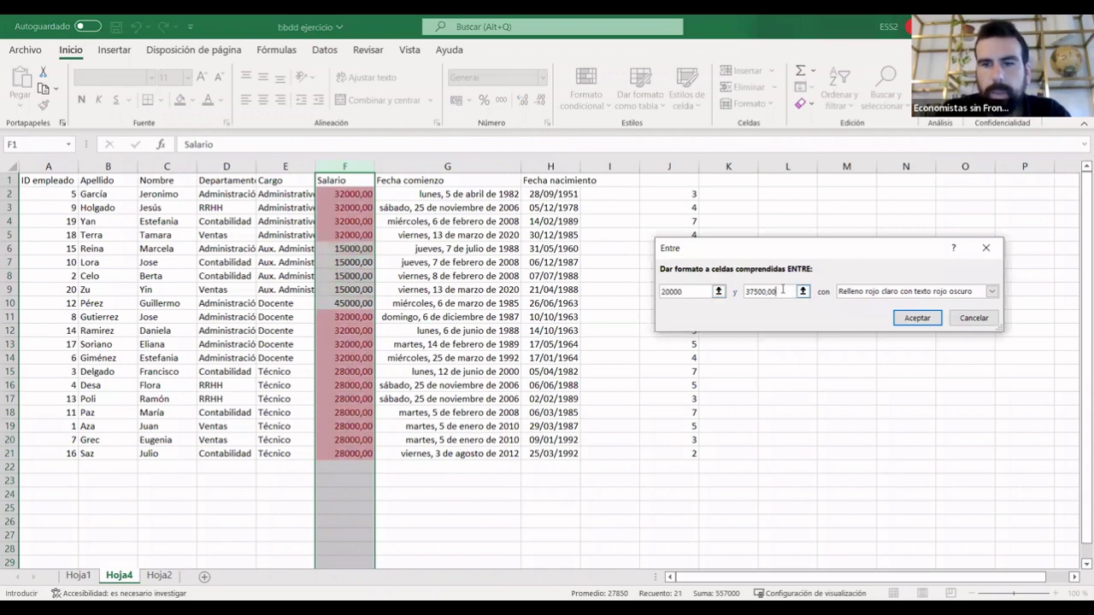
key("BackSpace")
key("BackSpace")
key("BackSpace")
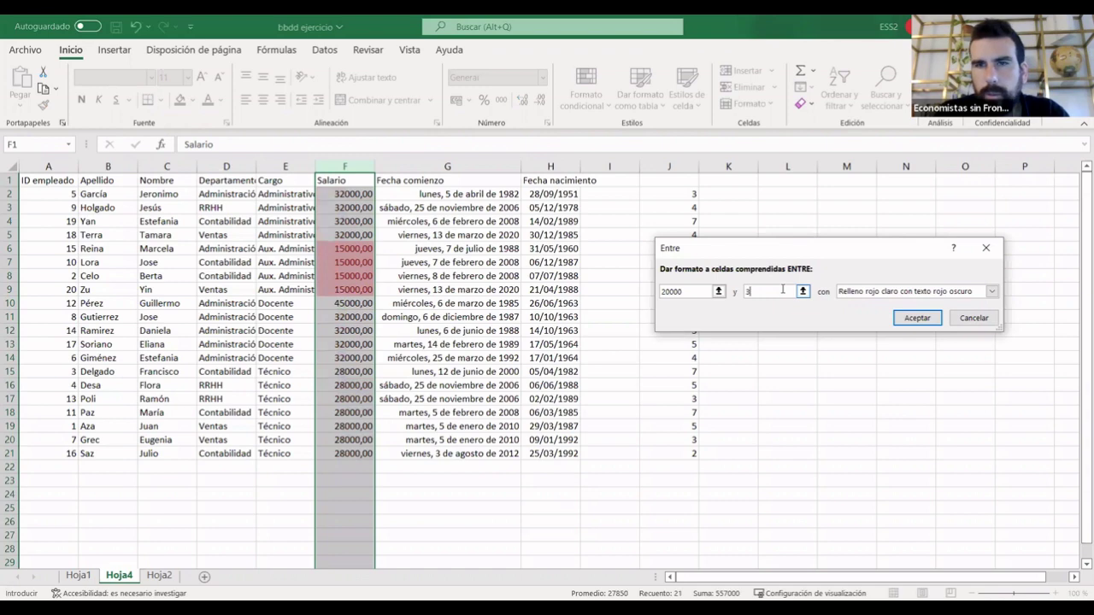
type("0000")
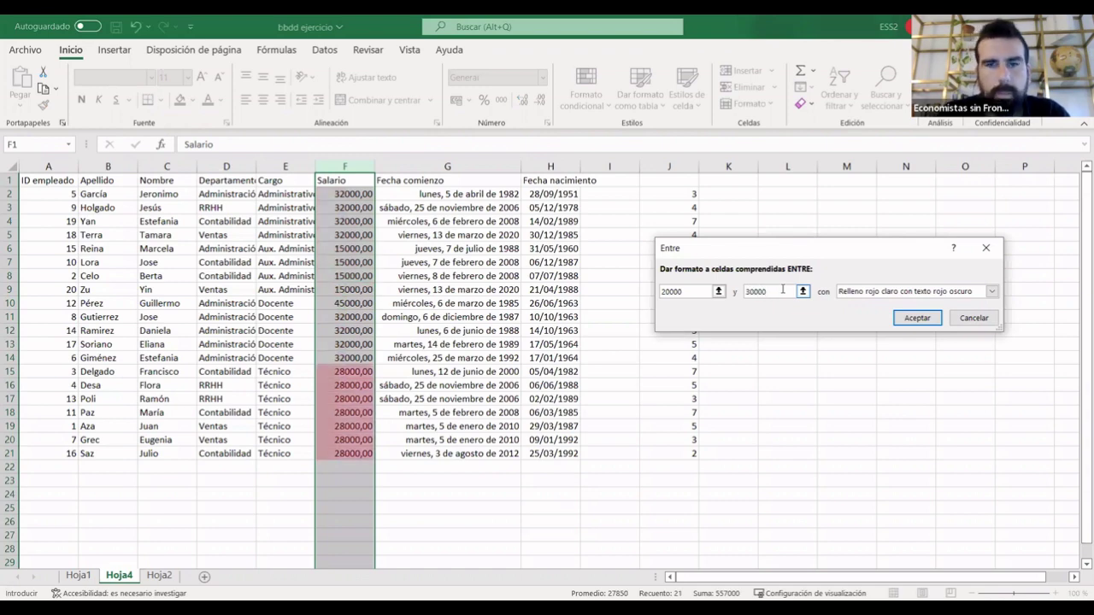
key("Return")
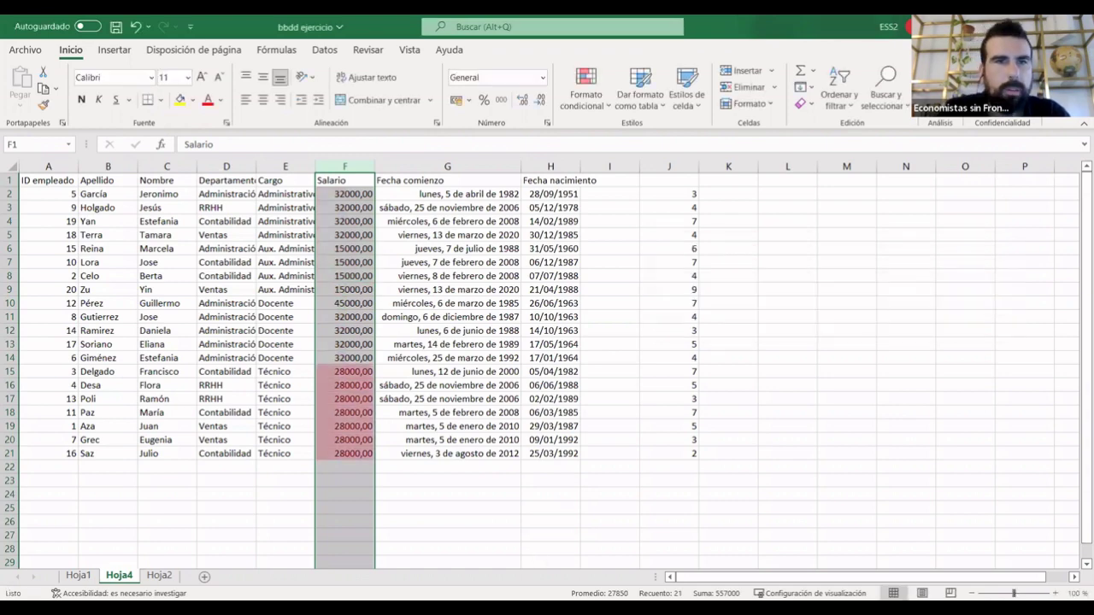
Remove all highlighting with Borrar reglas de toda la hoja.
left_click(549, 507)
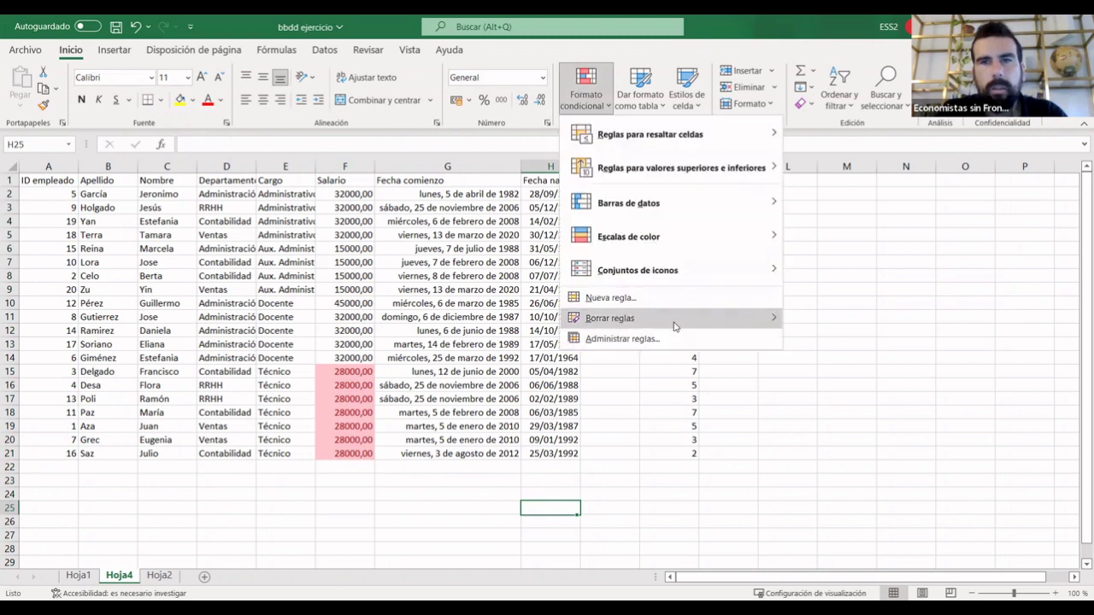
mouse_move(610, 317)
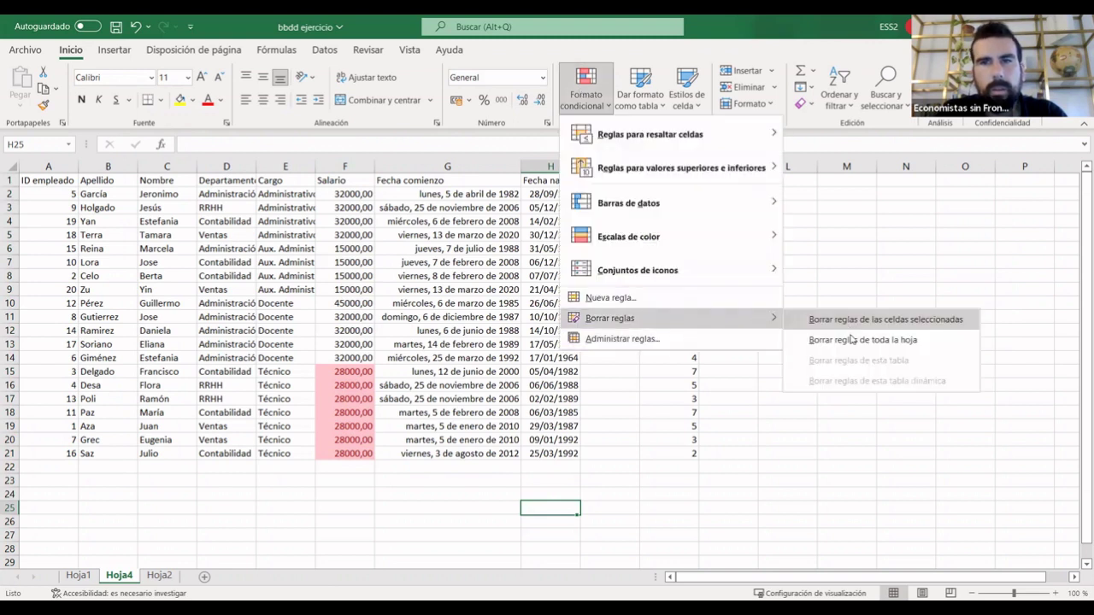
left_click(852, 339)
left_click(865, 506)
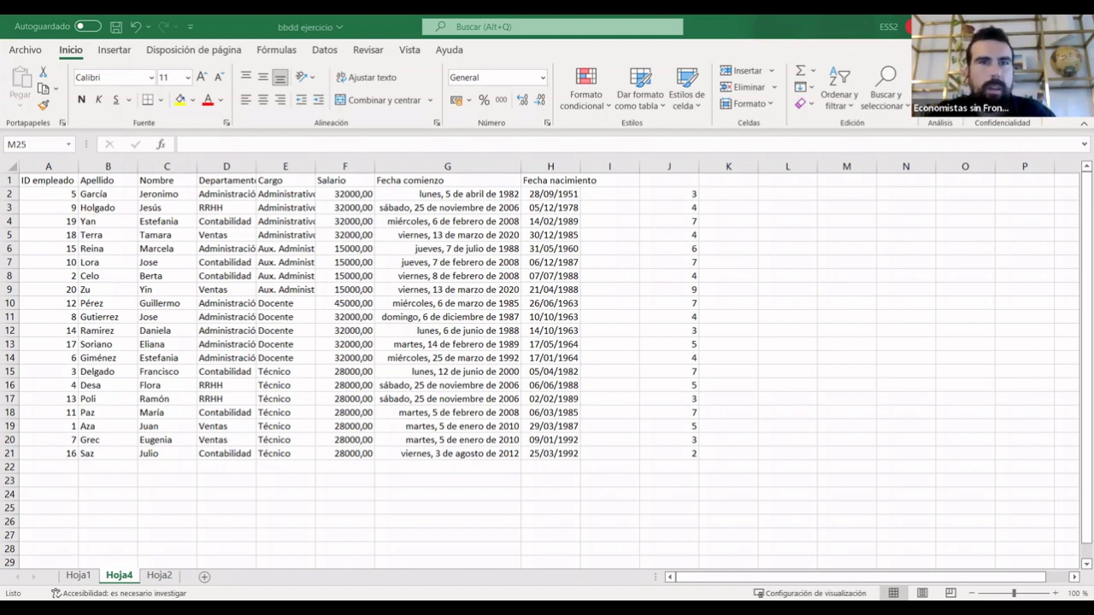
left_click(581, 543)
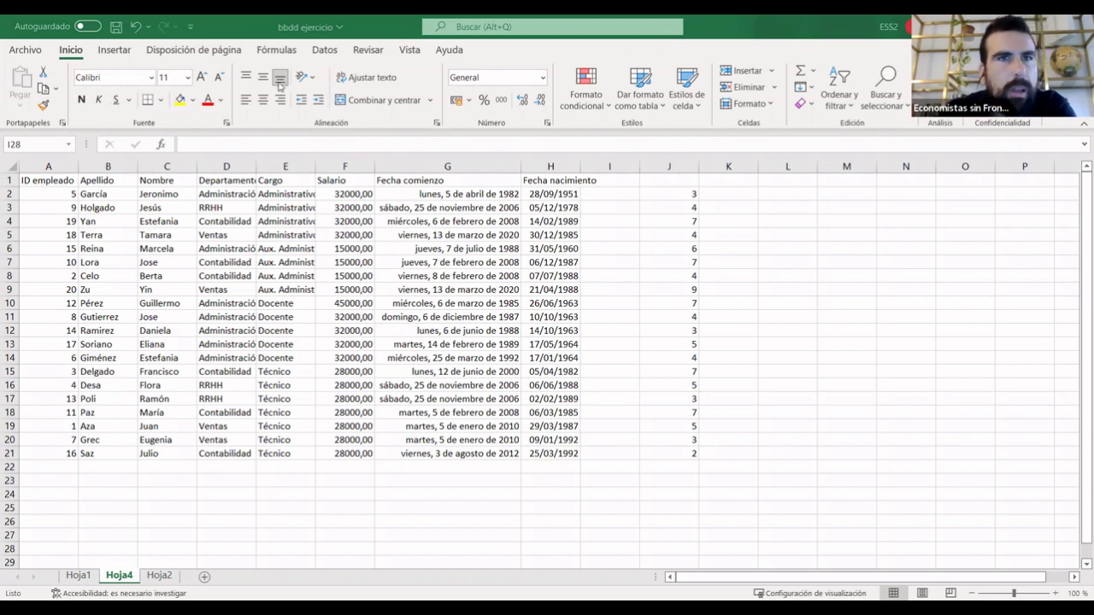
Bring up the Insertar ribbon's chart options for the employee table.
left_click(113, 52)
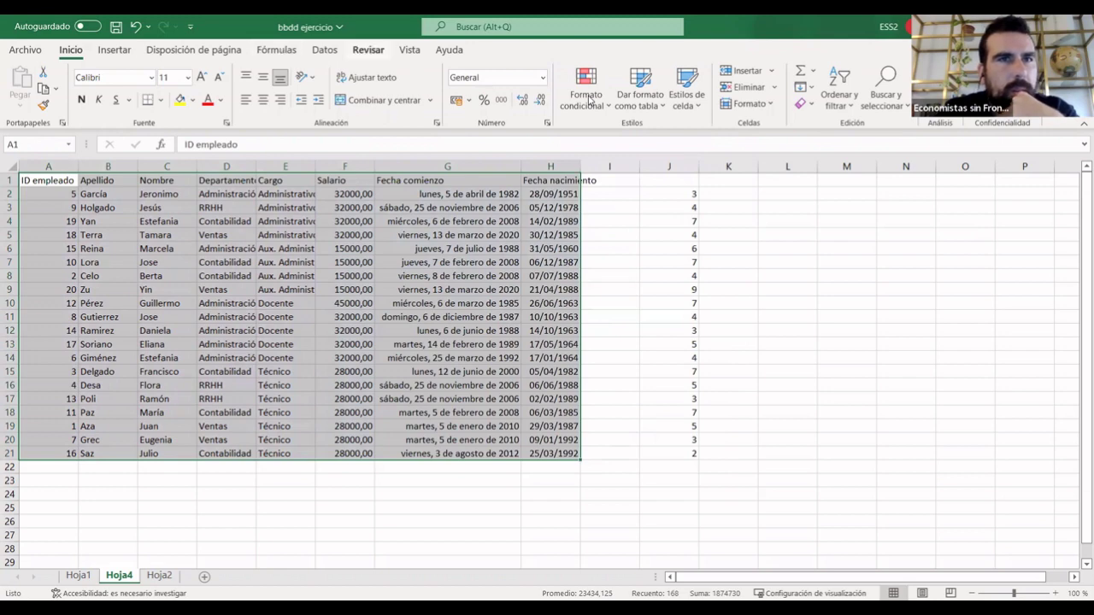
Insert the recommended 'Suma de Salario por Departamento' chart into a new Hoja5 sheet.
left_click(117, 51)
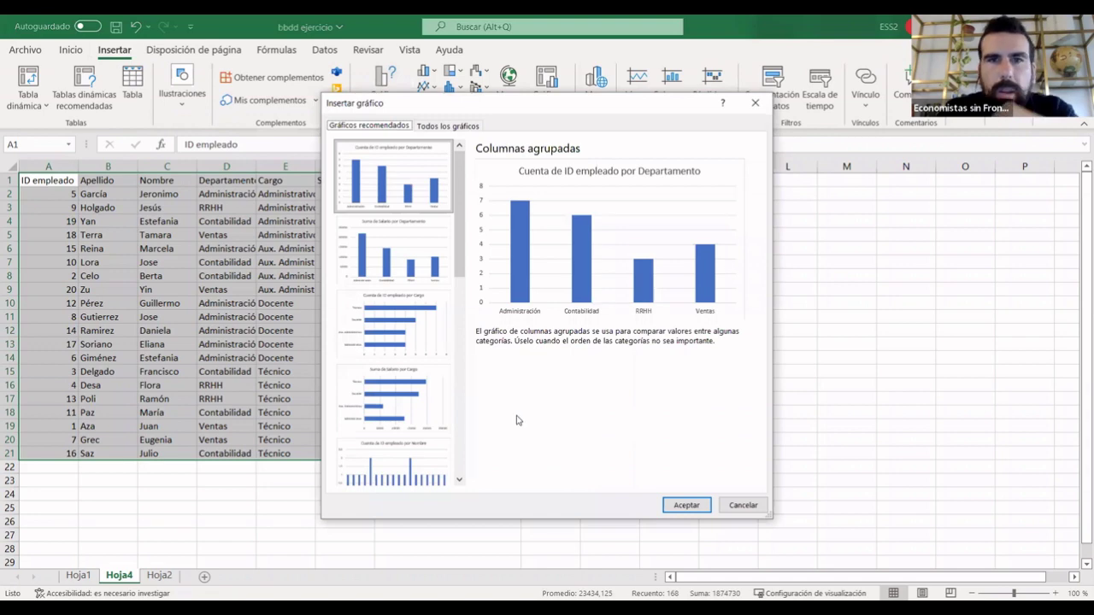
left_click(405, 267)
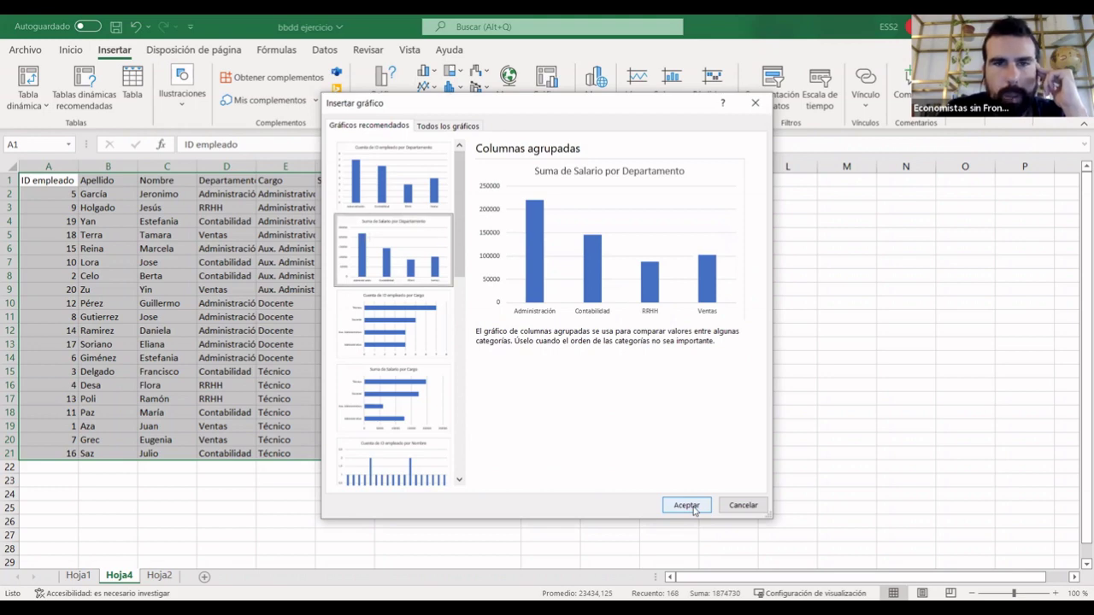
left_click(694, 506)
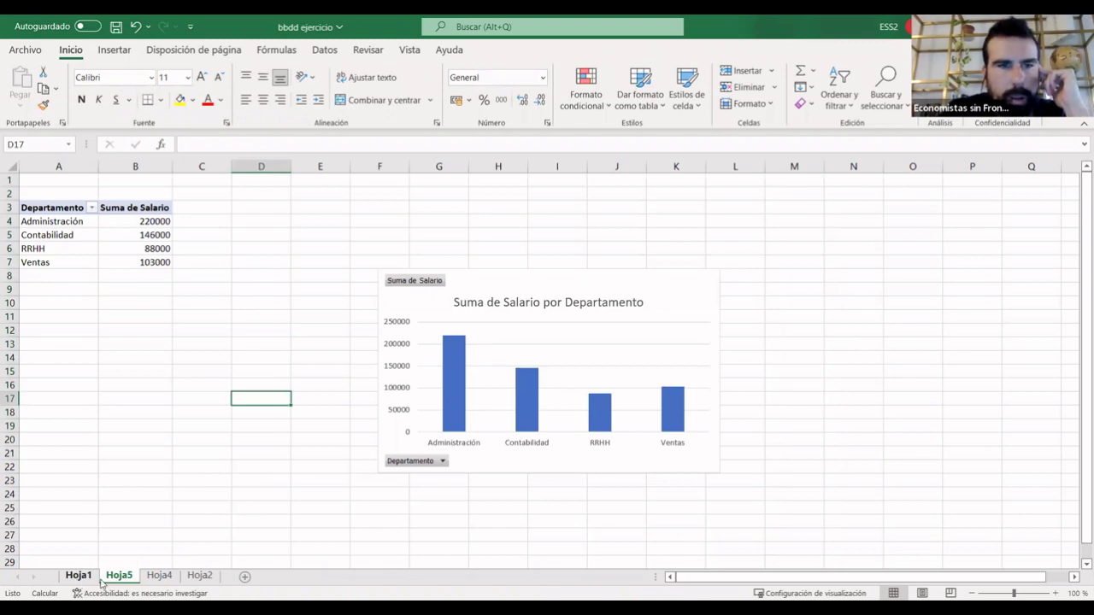
left_click(78, 575)
left_click(119, 575)
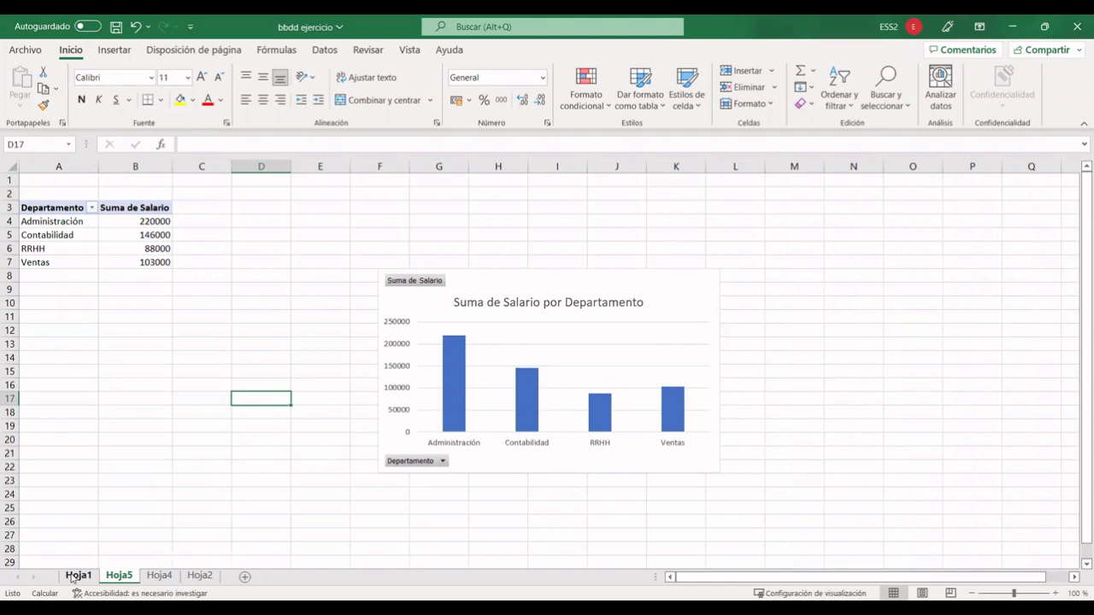
left_click(75, 576)
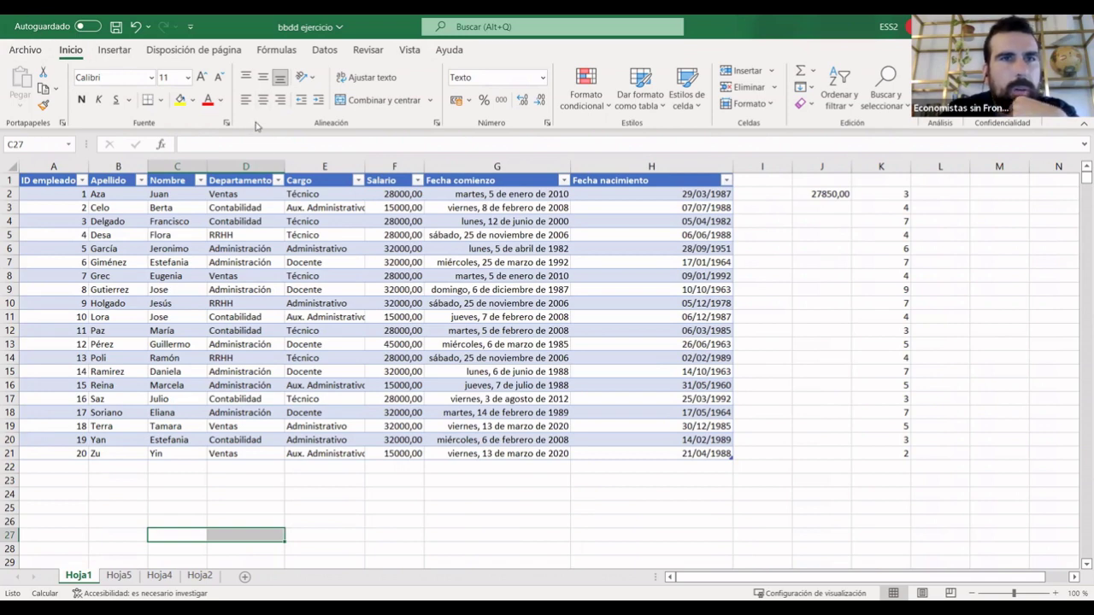
left_click(437, 517)
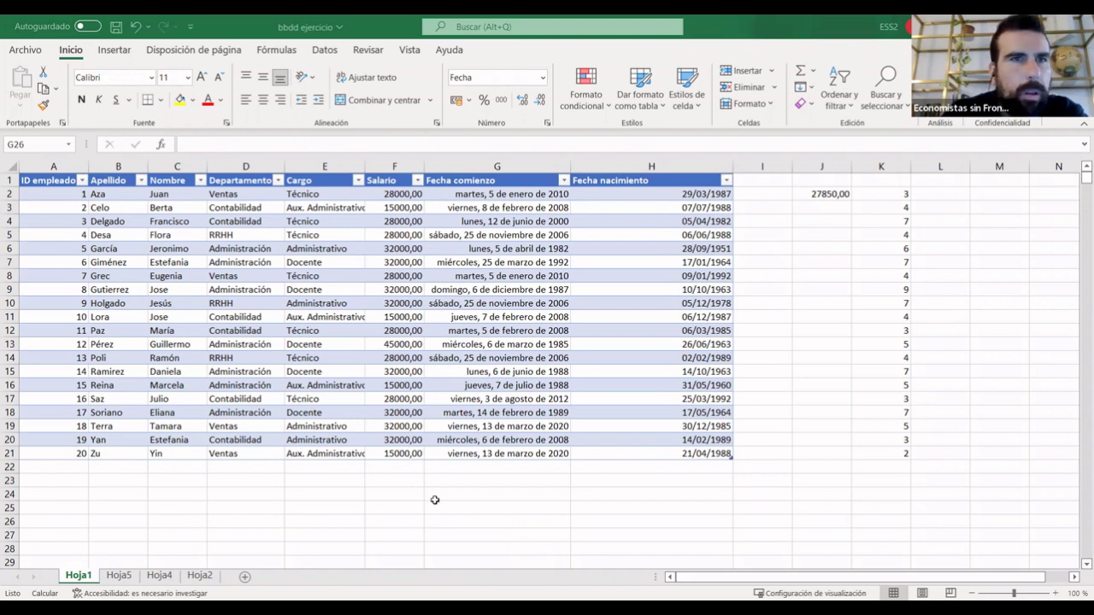
left_click(71, 56)
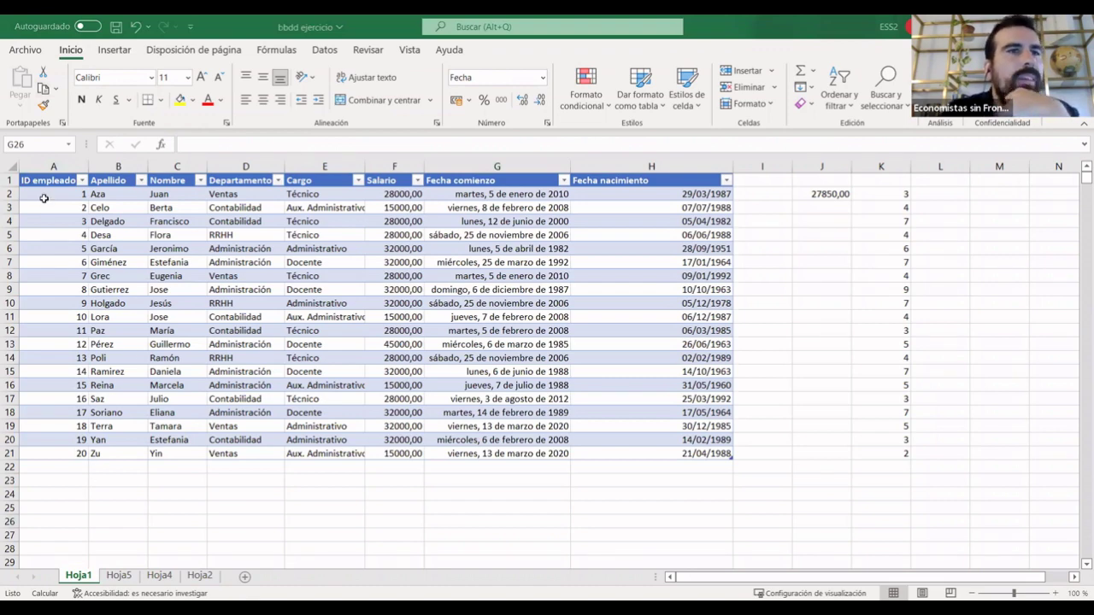
left_click(119, 575)
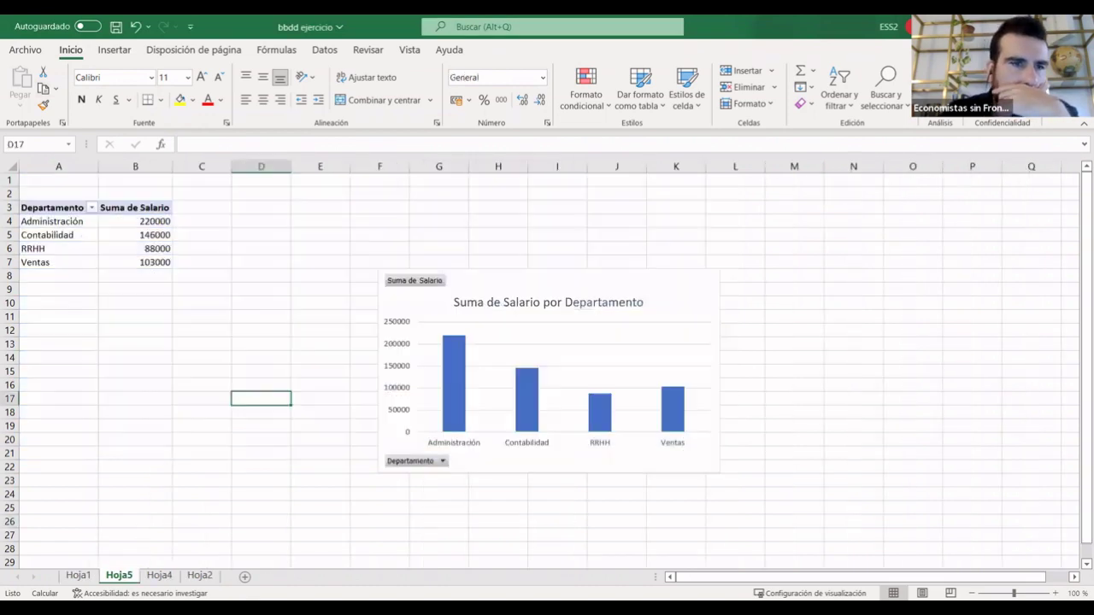
From the Hoja4 table, insert the recommended pivot column chart counting ID empleado per Departamento.
left_click(159, 576)
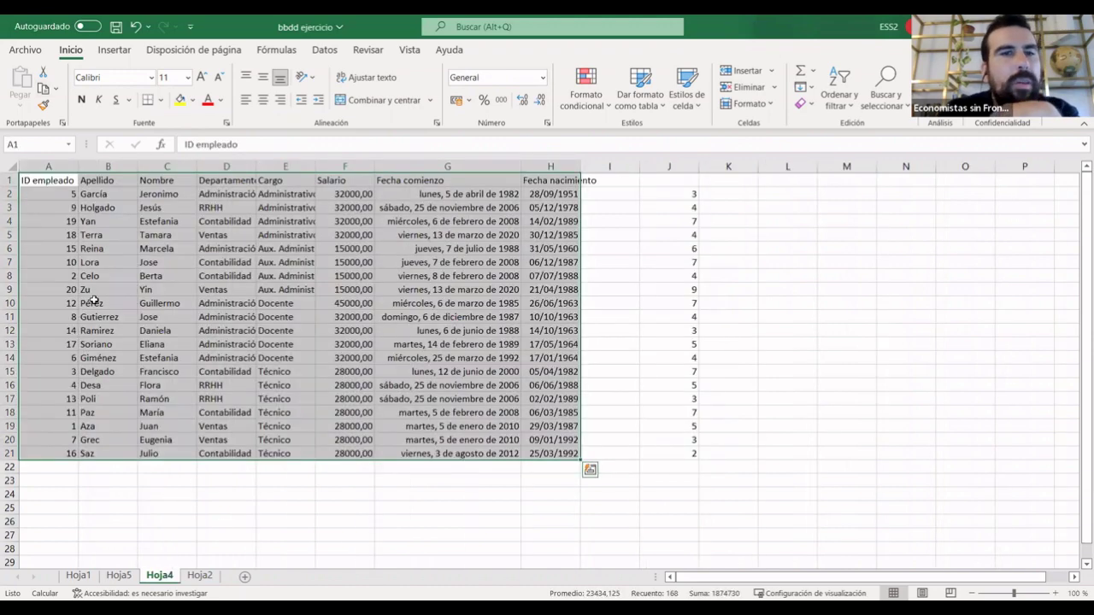
mouse_move(37, 180)
left_mouse_down()
mouse_move(501, 469)
mouse_move(554, 466)
left_mouse_up()
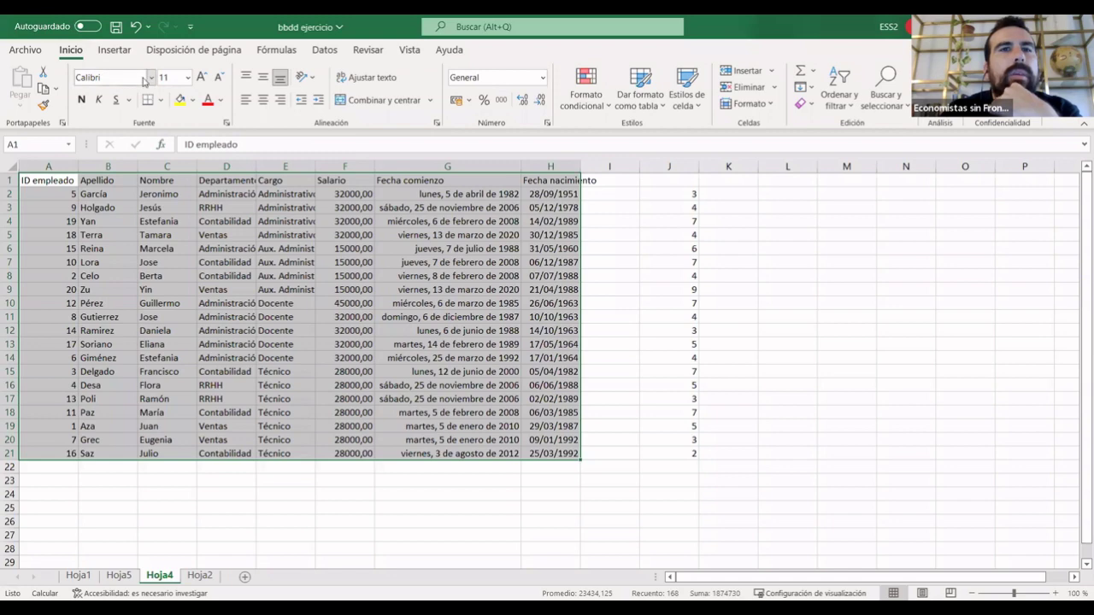
left_click(127, 53)
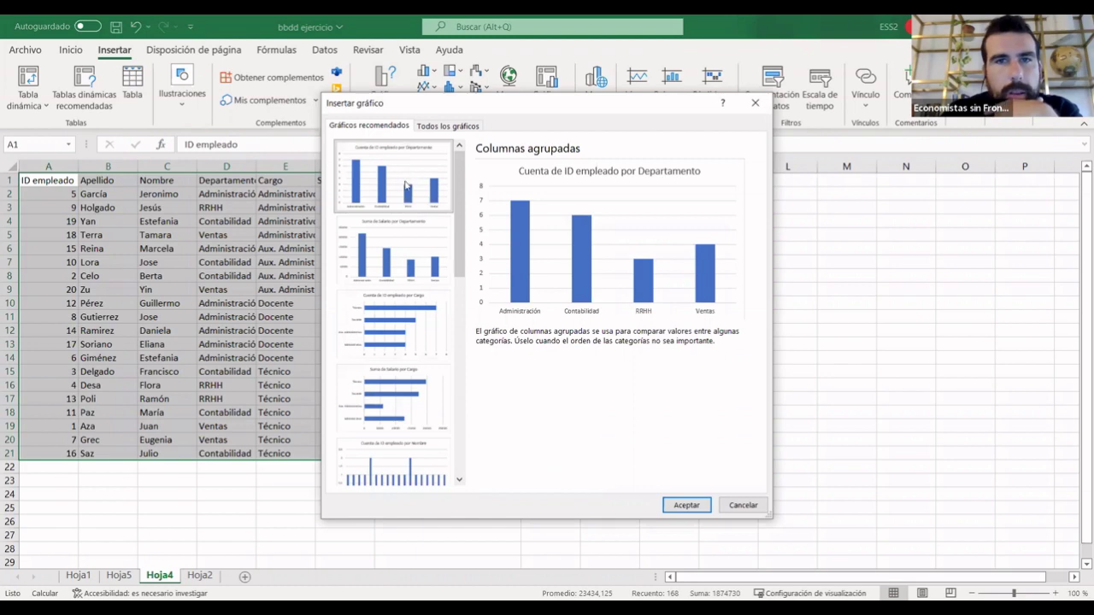
left_click(685, 506)
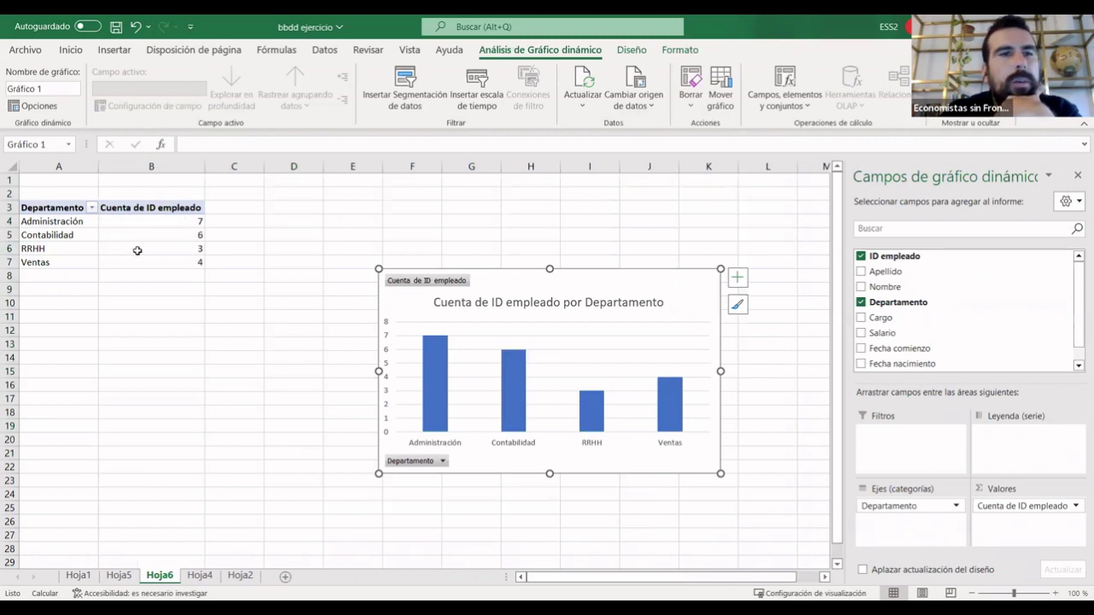
Browse Hoja2, the Hoja5 salary pivot and Hoja6, then return to the Hoja4 table.
left_click(200, 575)
left_click(240, 576)
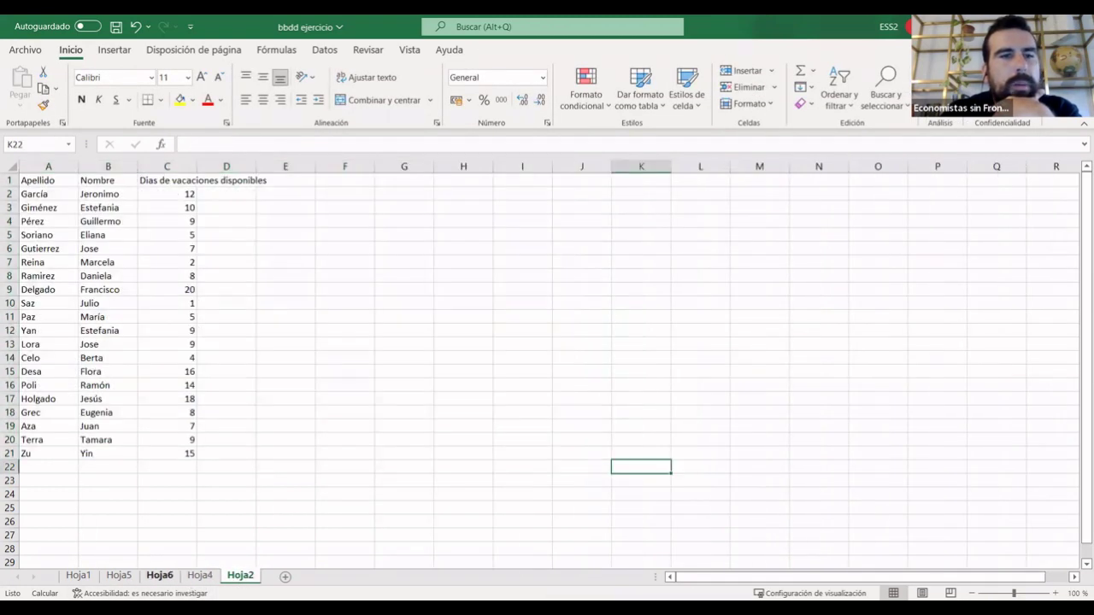
left_click(118, 575)
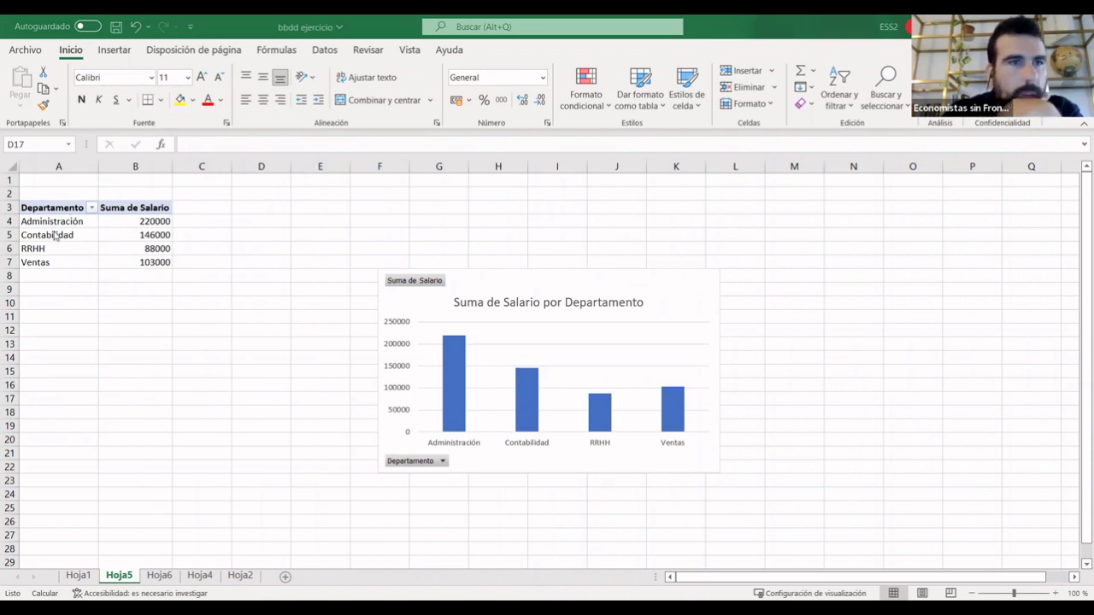
left_click(130, 234)
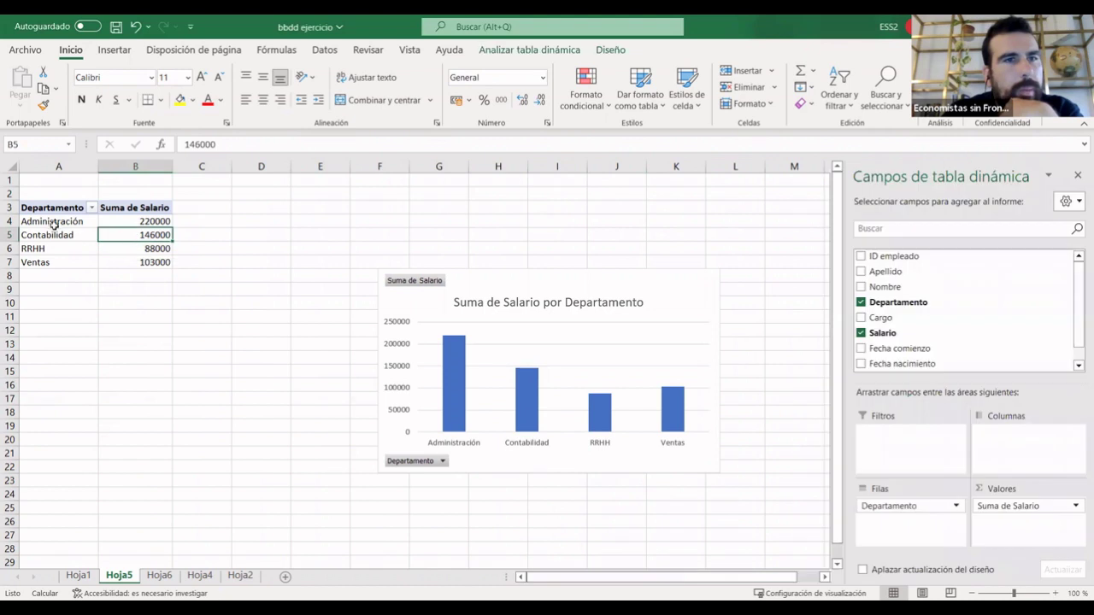
left_click(53, 229)
left_click(136, 248)
left_click(103, 263)
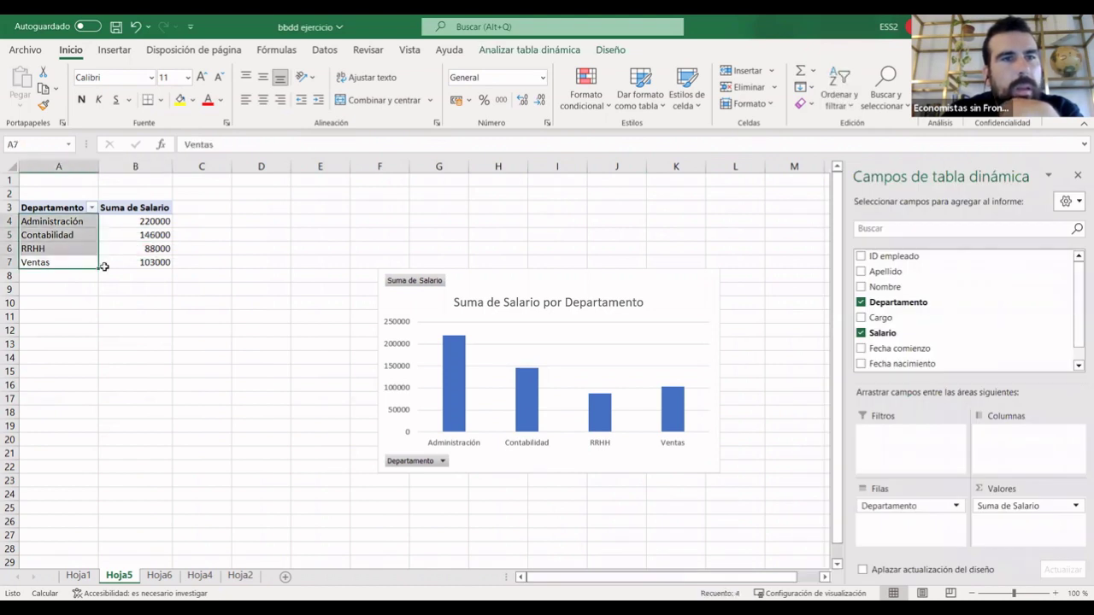
left_click(160, 319)
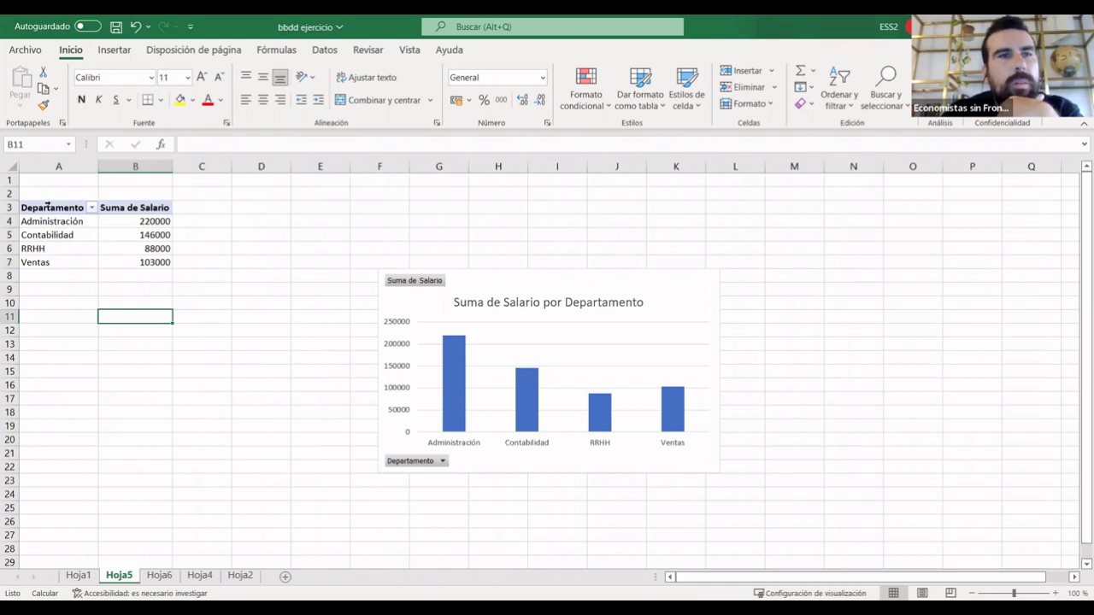
left_click(159, 576)
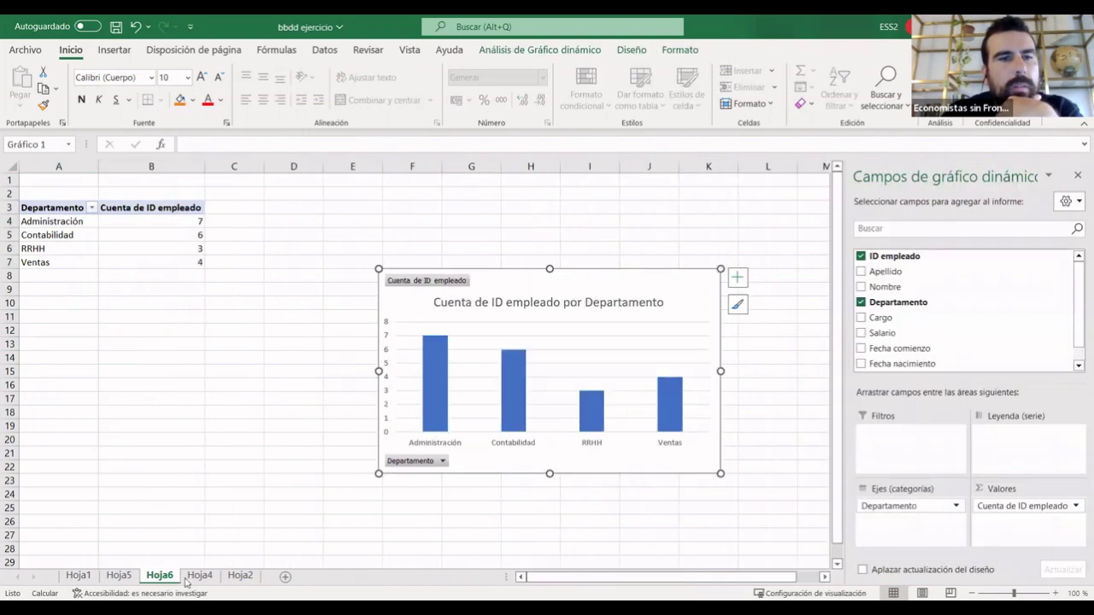
left_click(199, 575)
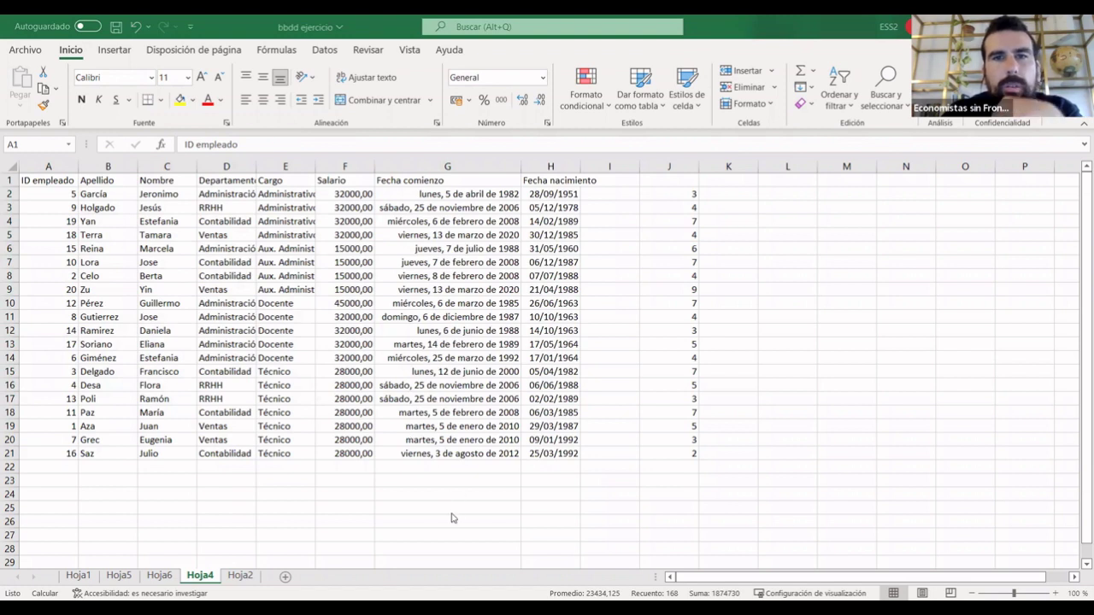
Open Gráficos recomendados for the Hoja4 table and compare its suggestions with Todos los gráficos.
key("alt+Tab")
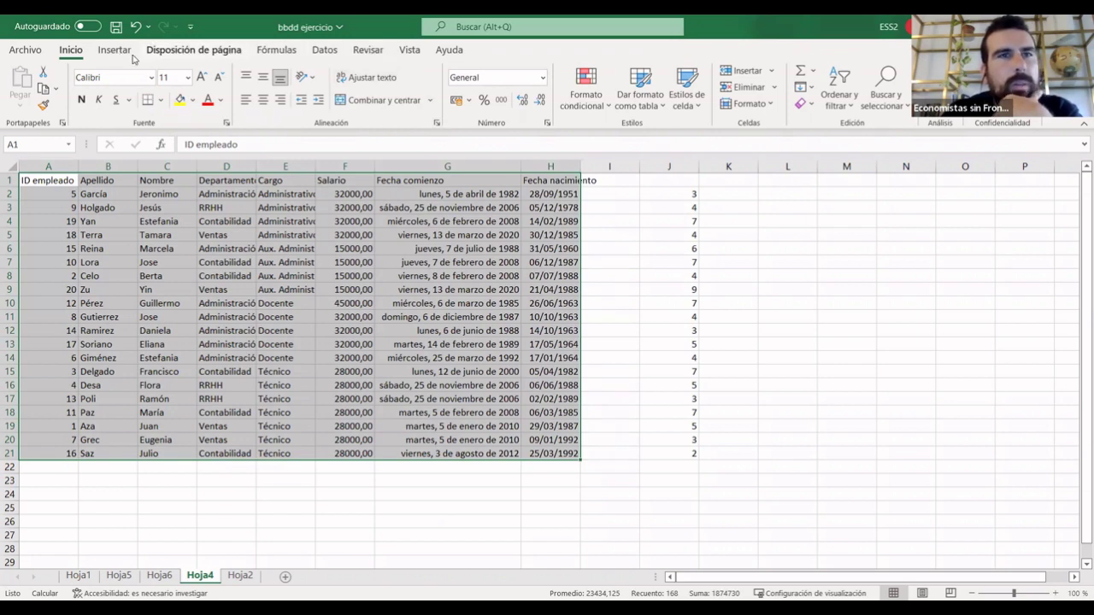
left_click(115, 50)
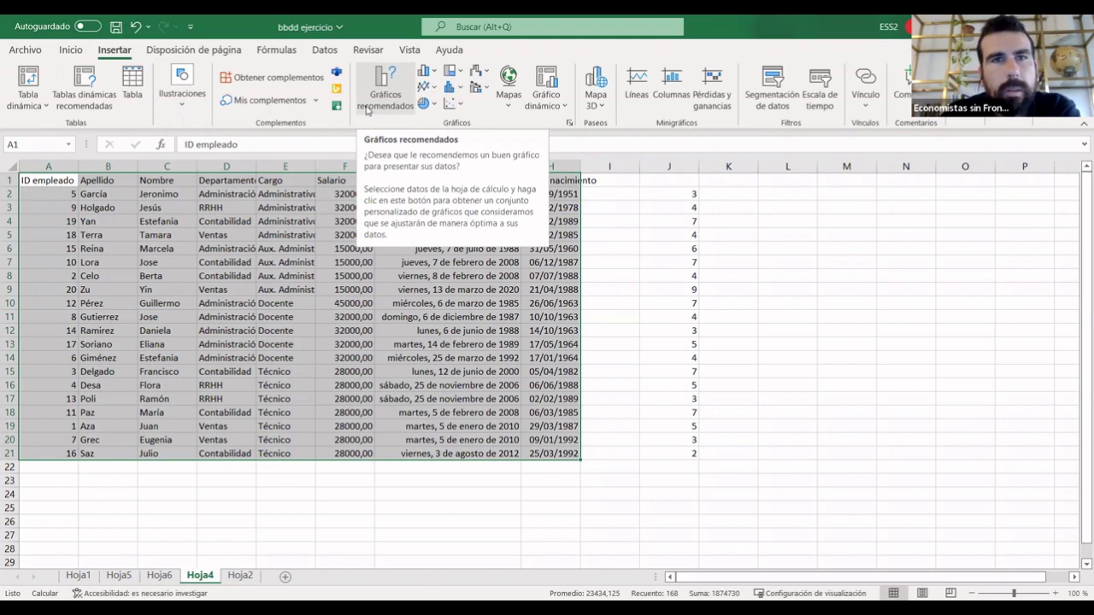
left_click(366, 109)
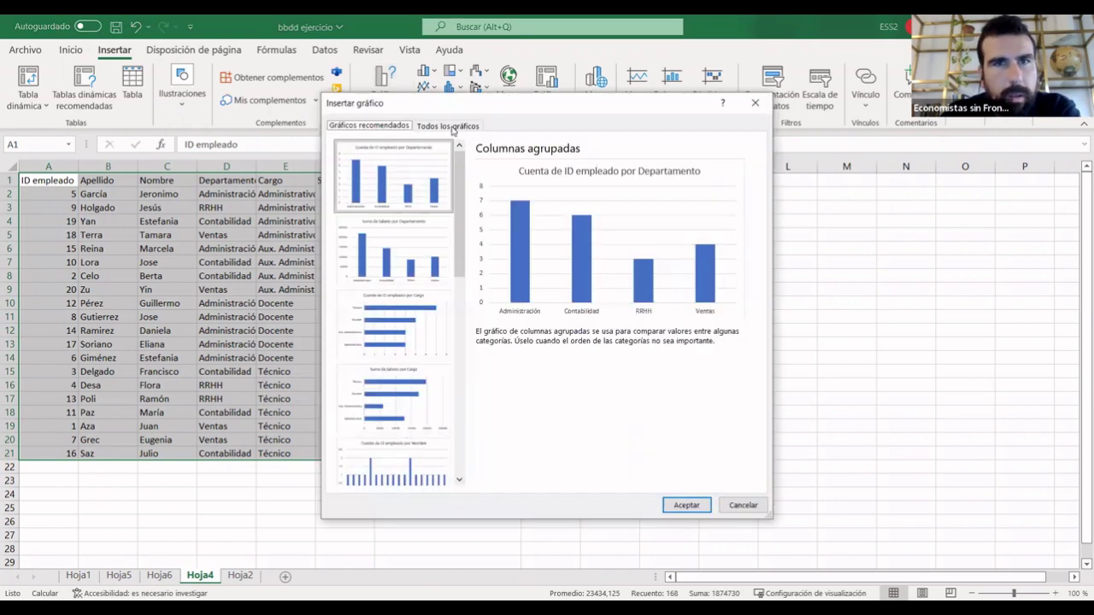
left_click(453, 128)
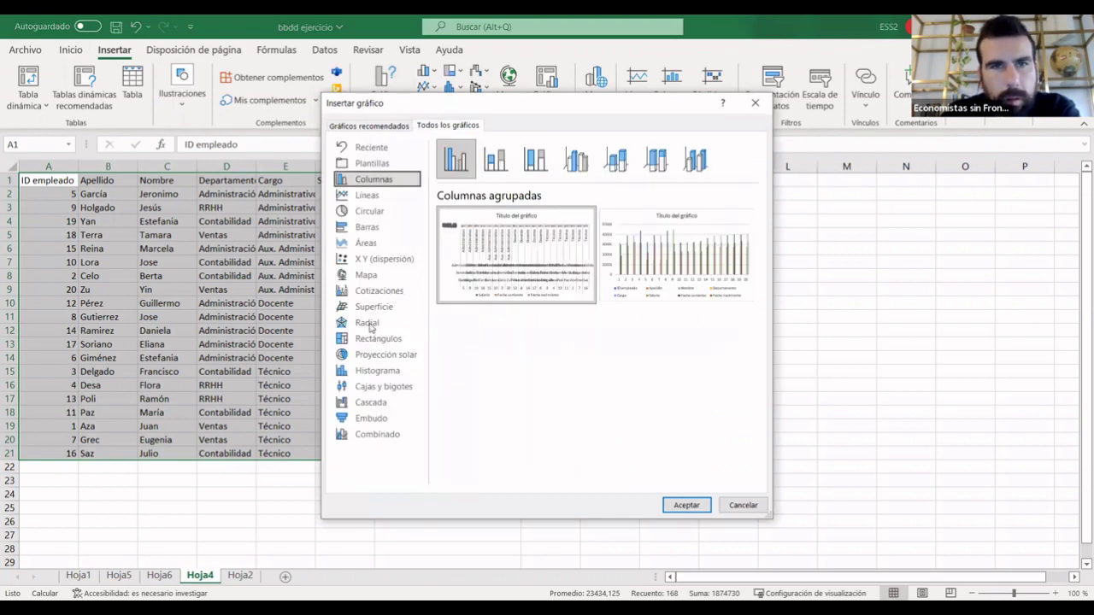
left_click(381, 128)
scroll(394, 359, "down", 5)
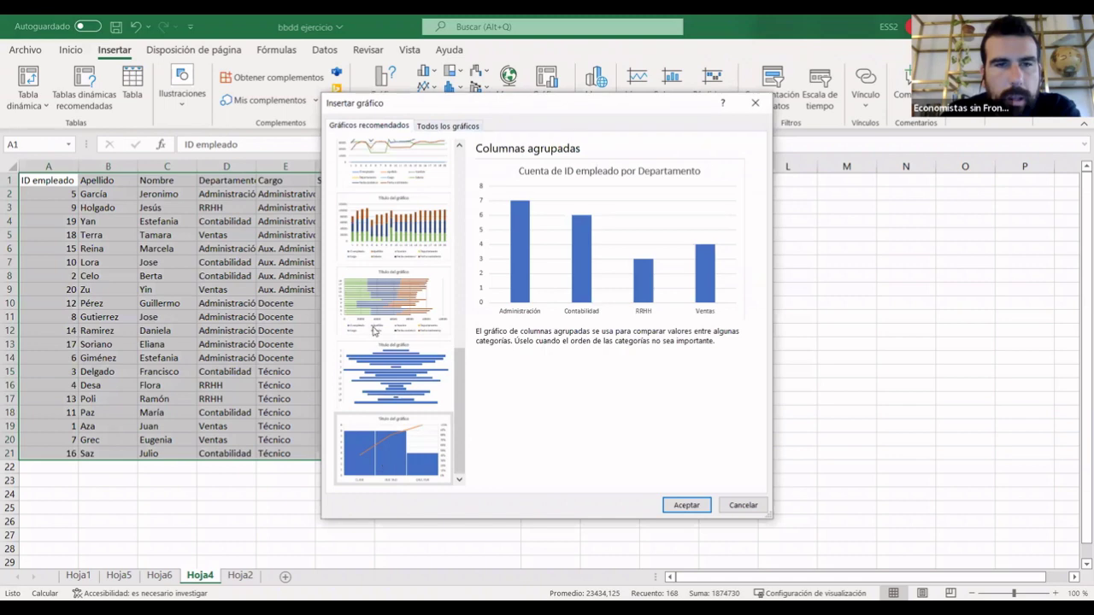
scroll(413, 181, "up", 5)
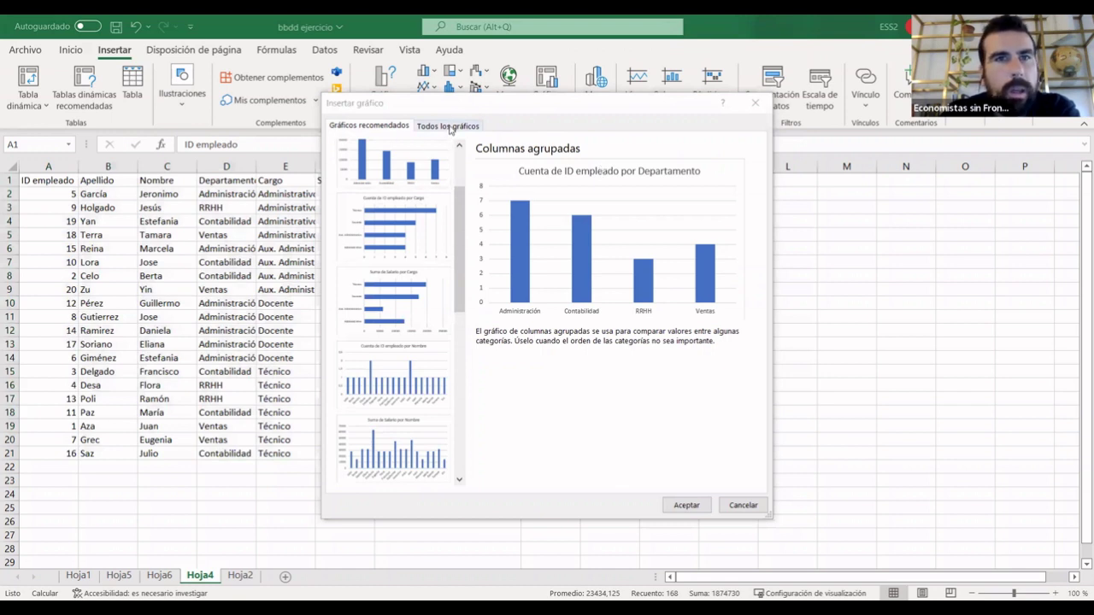
left_click(448, 127)
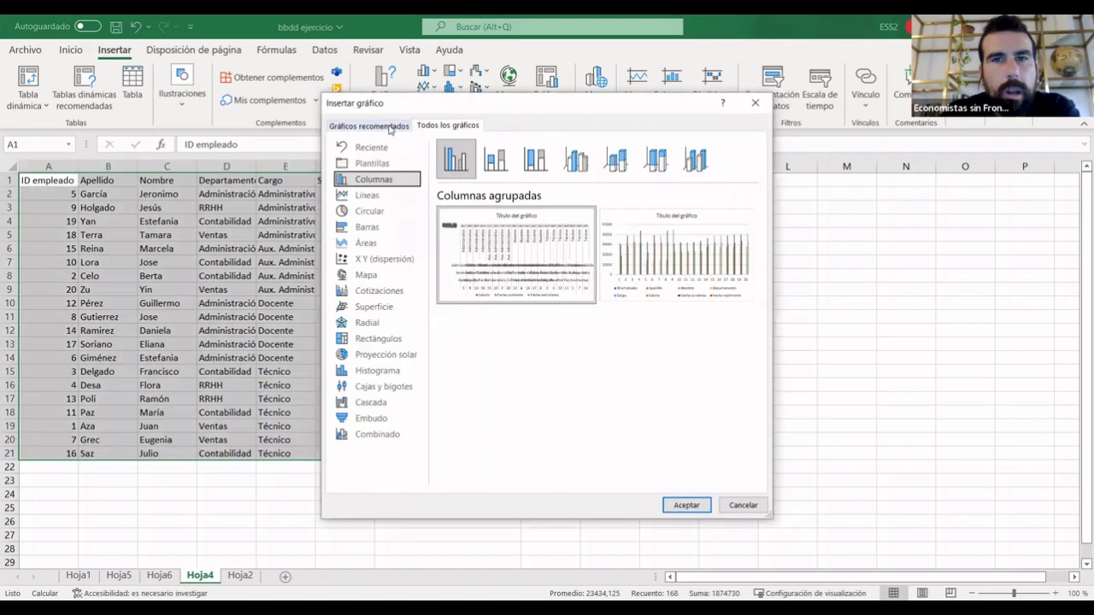
left_click(370, 130)
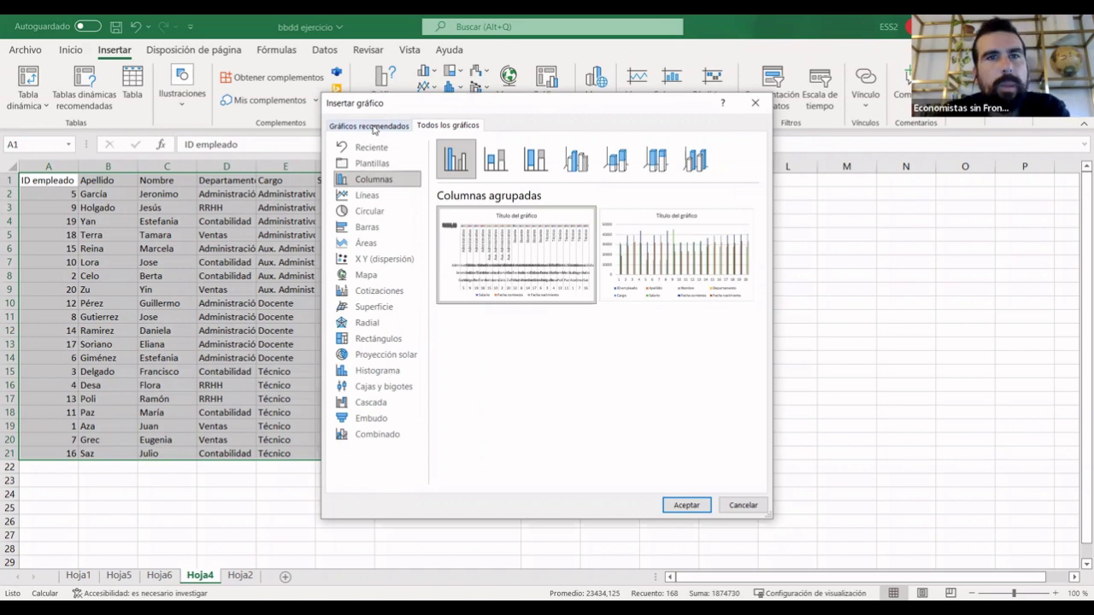
left_click(436, 128)
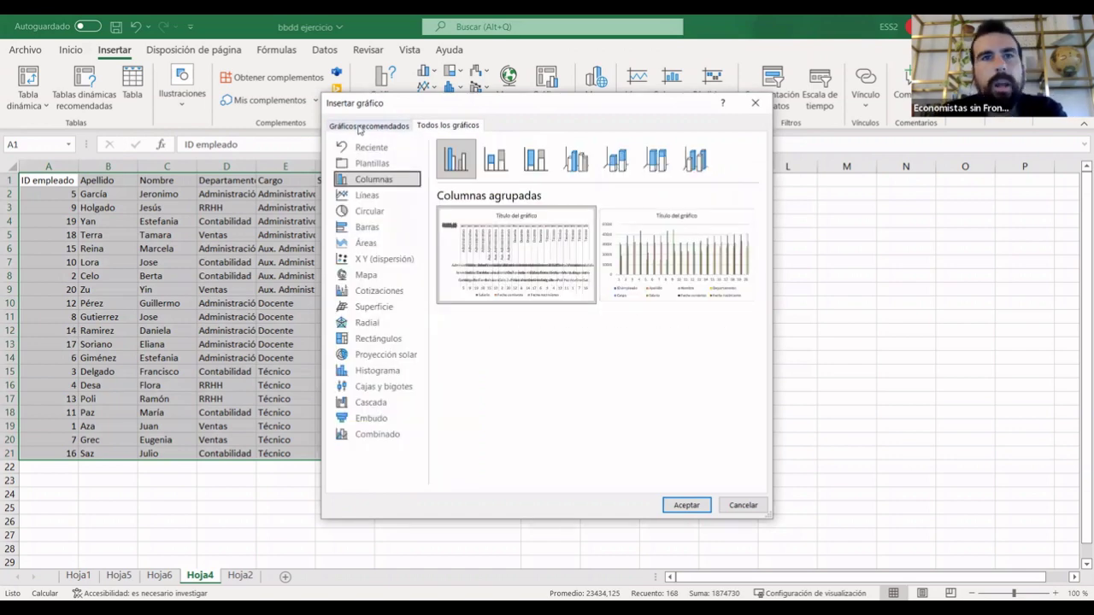
left_click(359, 128)
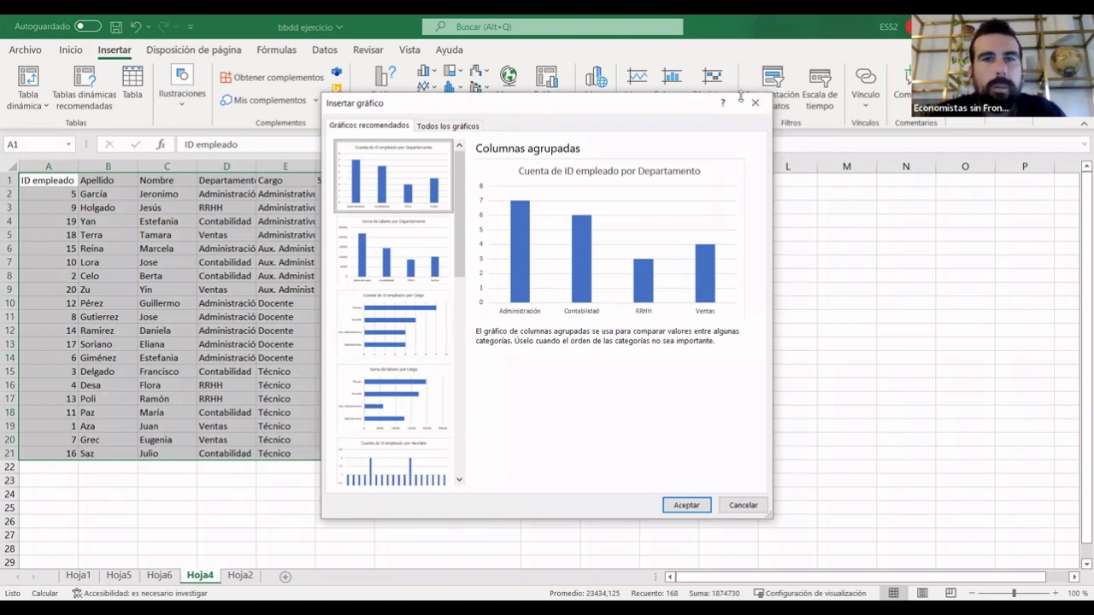
left_click(740, 99)
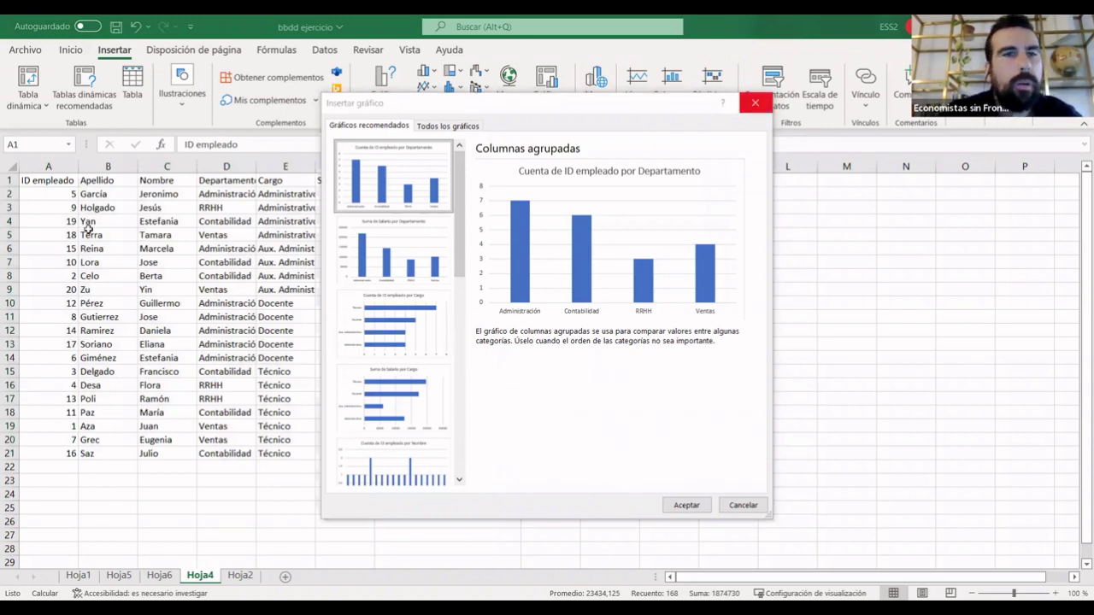
Dismiss the Insertar gráfico dialog without a chart and clear the table selection.
key("Escape")
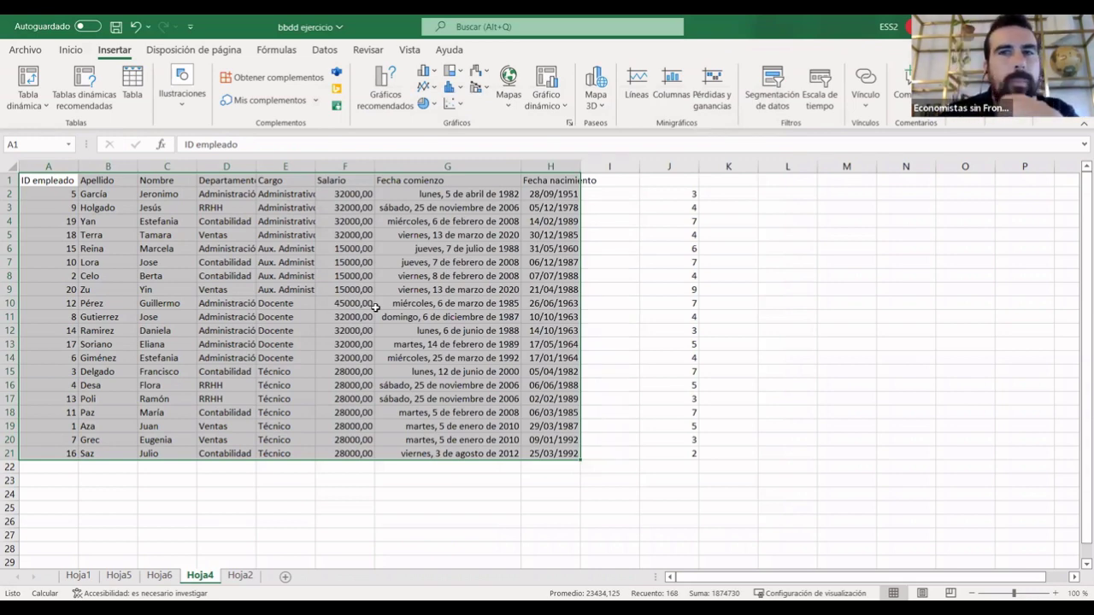
left_click(825, 278)
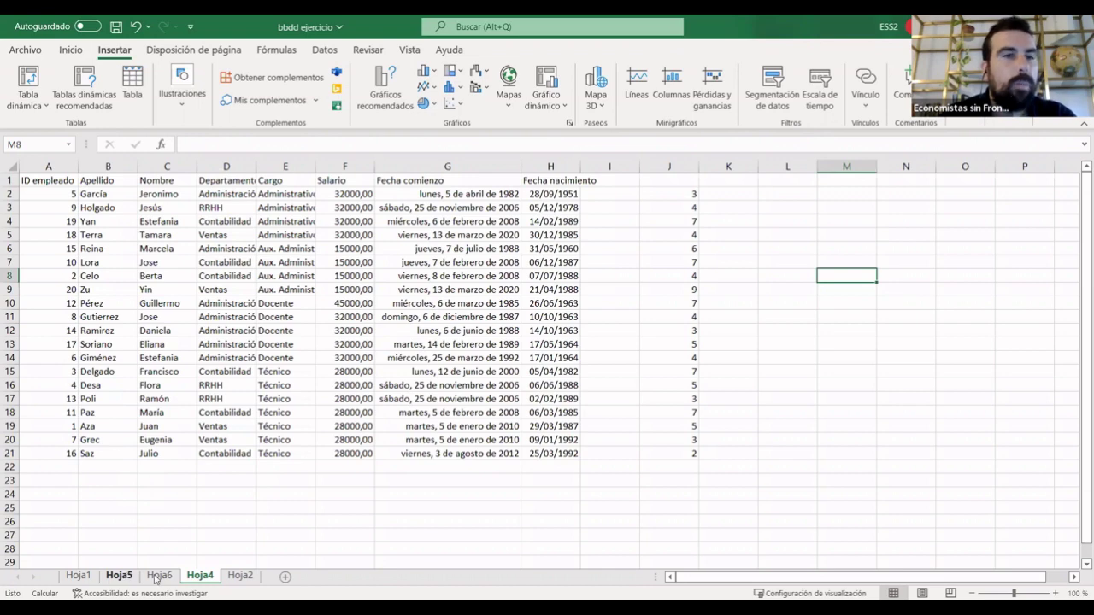
Delete the Hoja6 pivot chart sheet.
left_click(159, 578)
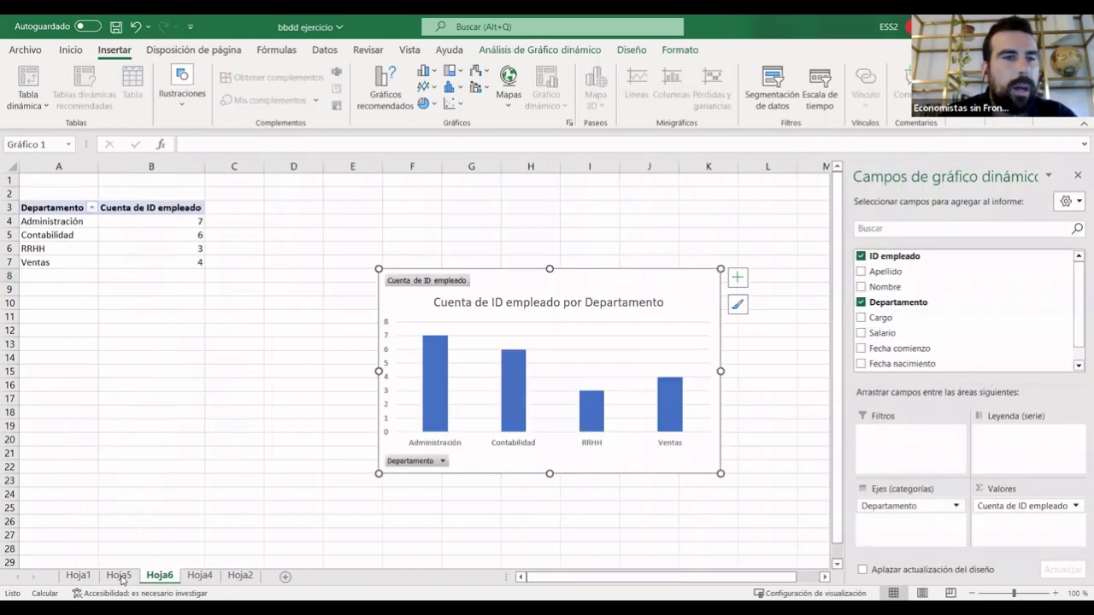
left_click(121, 577)
left_click(153, 578)
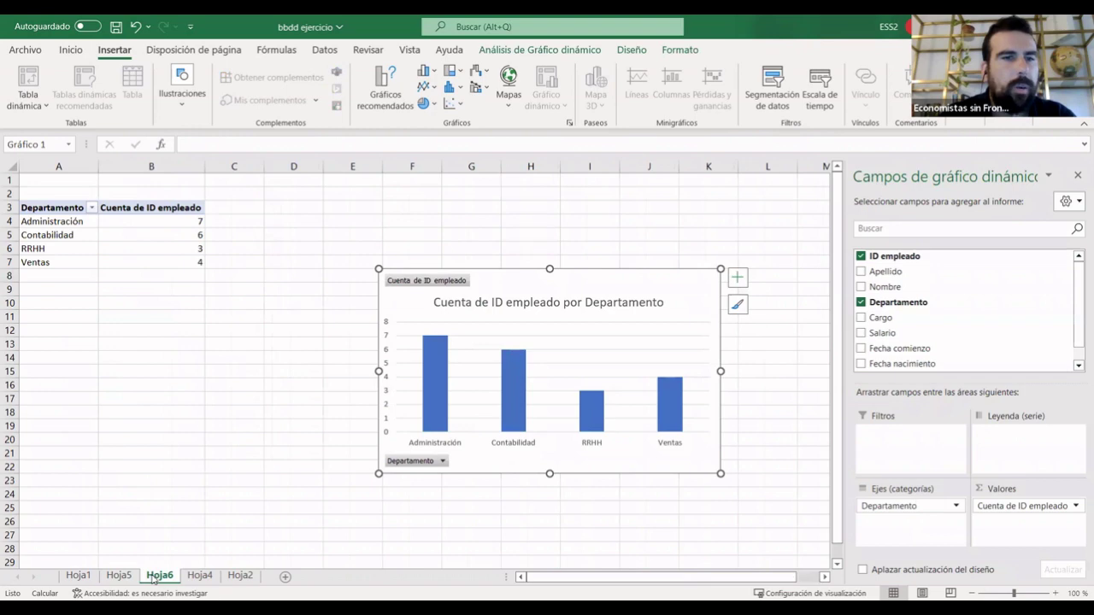
right_click(151, 579)
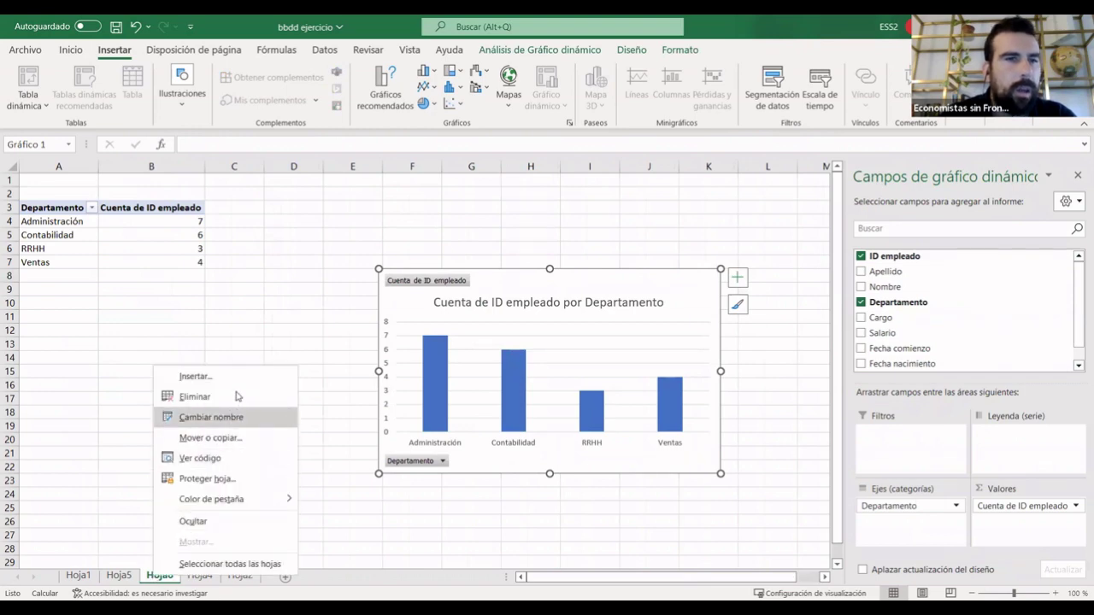
key("Return")
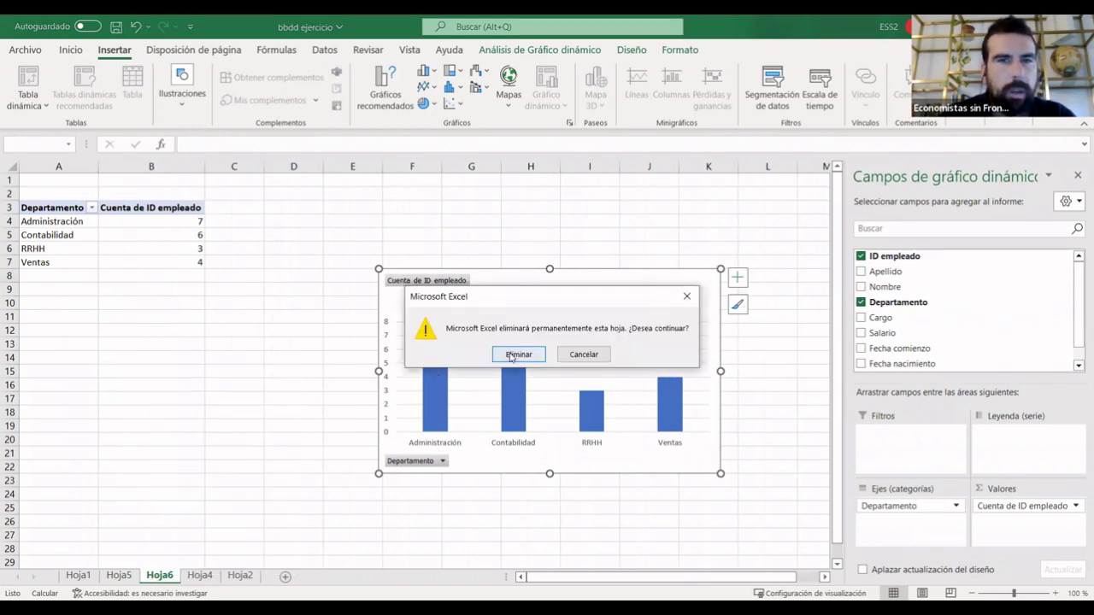
left_click(515, 354)
Delete the Hoja5 salary chart sheet.
key("ctrl+Page_Up")
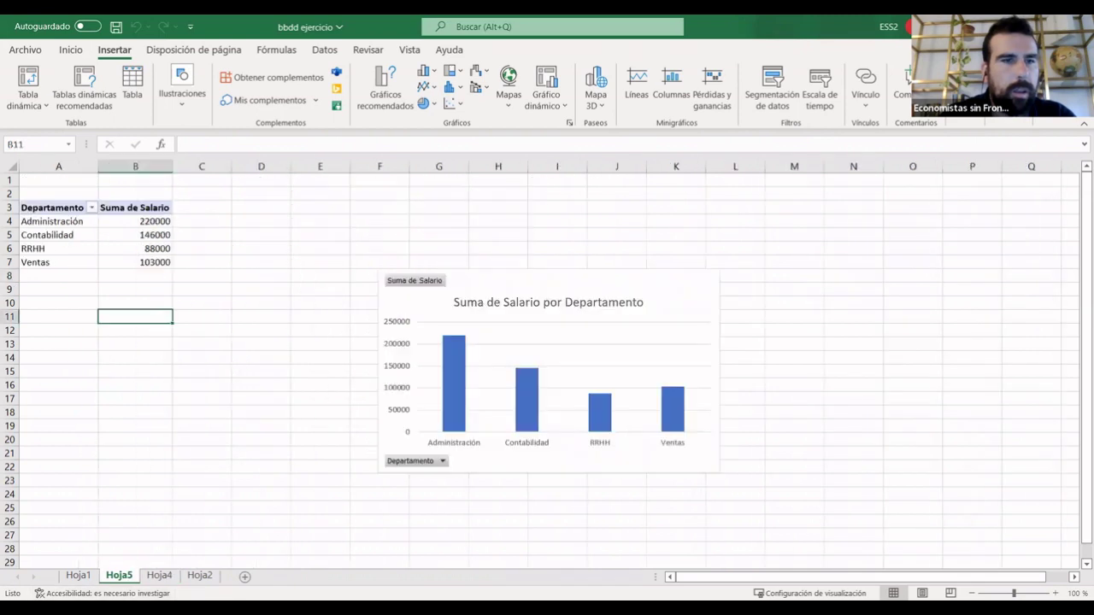
right_click(122, 576)
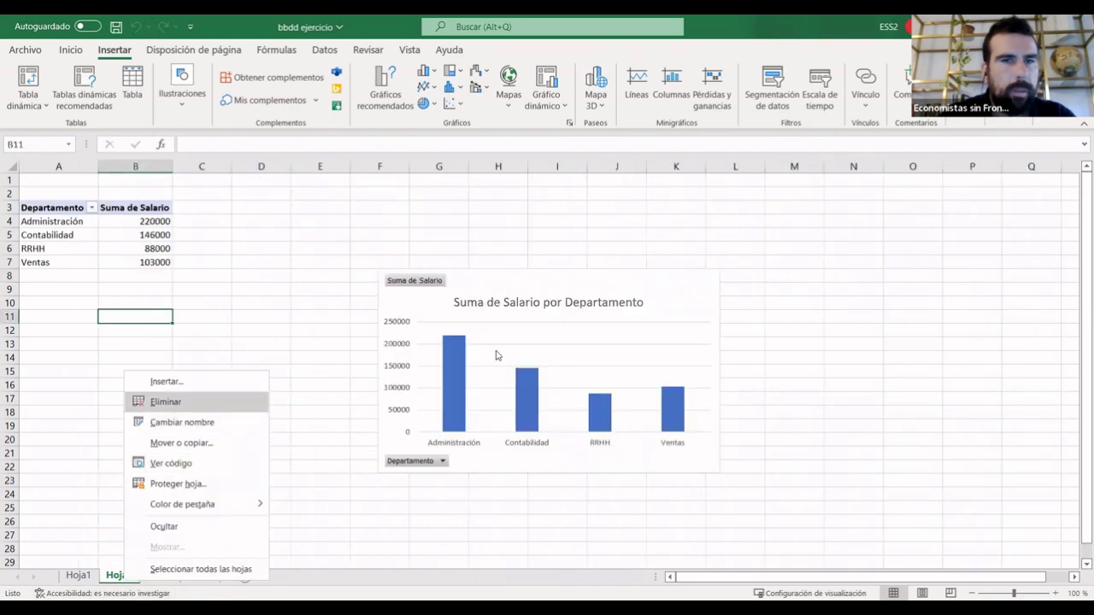
left_click(200, 399)
left_click(518, 354)
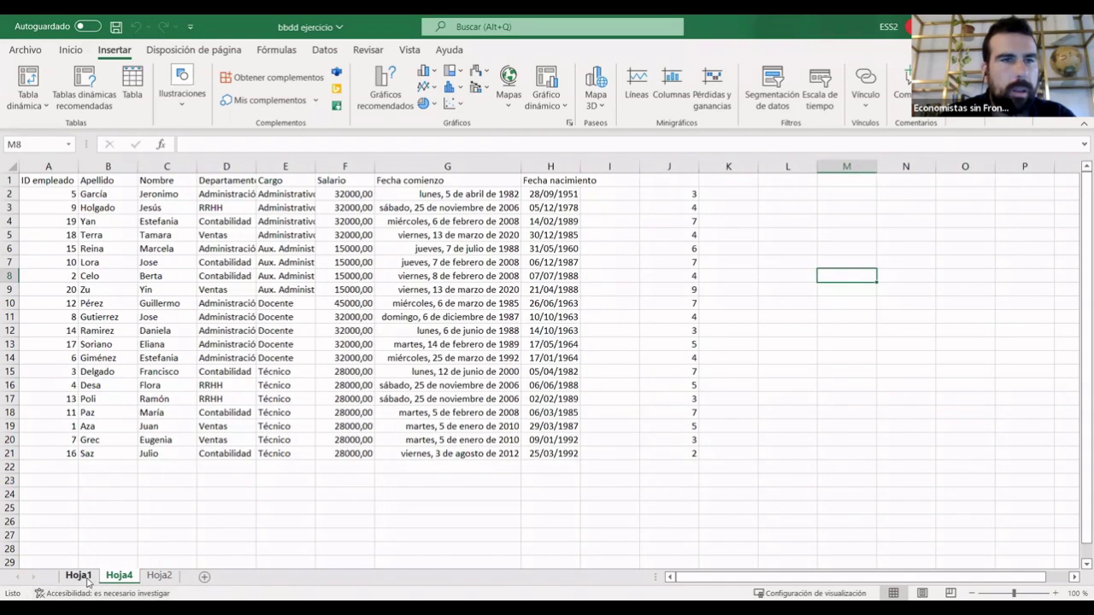
Delete the Hoja1 sheet, leaving only Hoja4 and Hoja2.
left_click(78, 576)
left_click(118, 576)
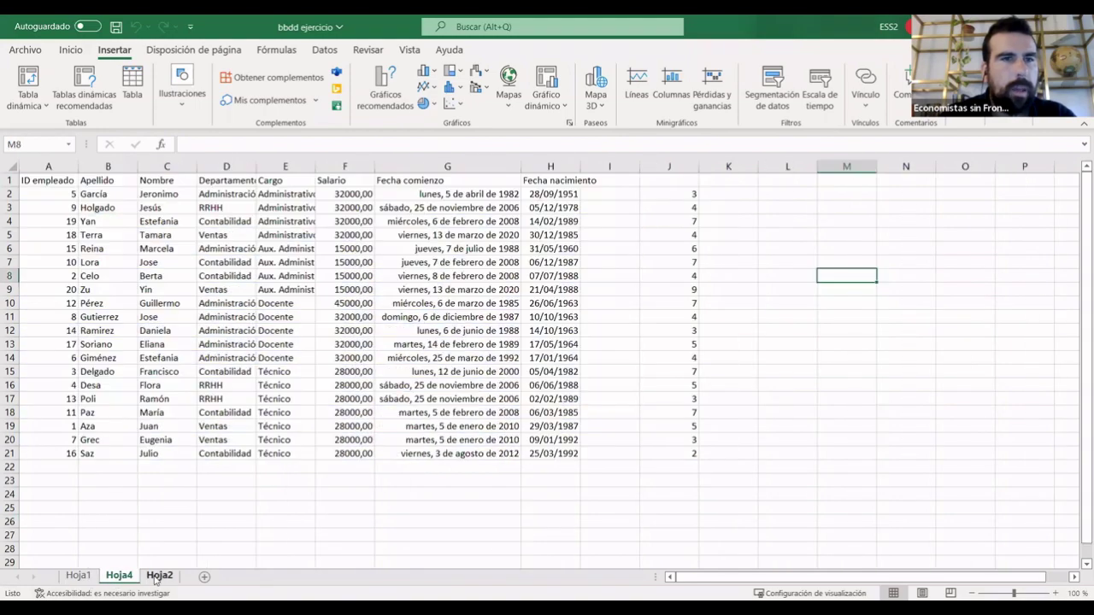
left_click(159, 576)
left_click(118, 576)
left_click(119, 576)
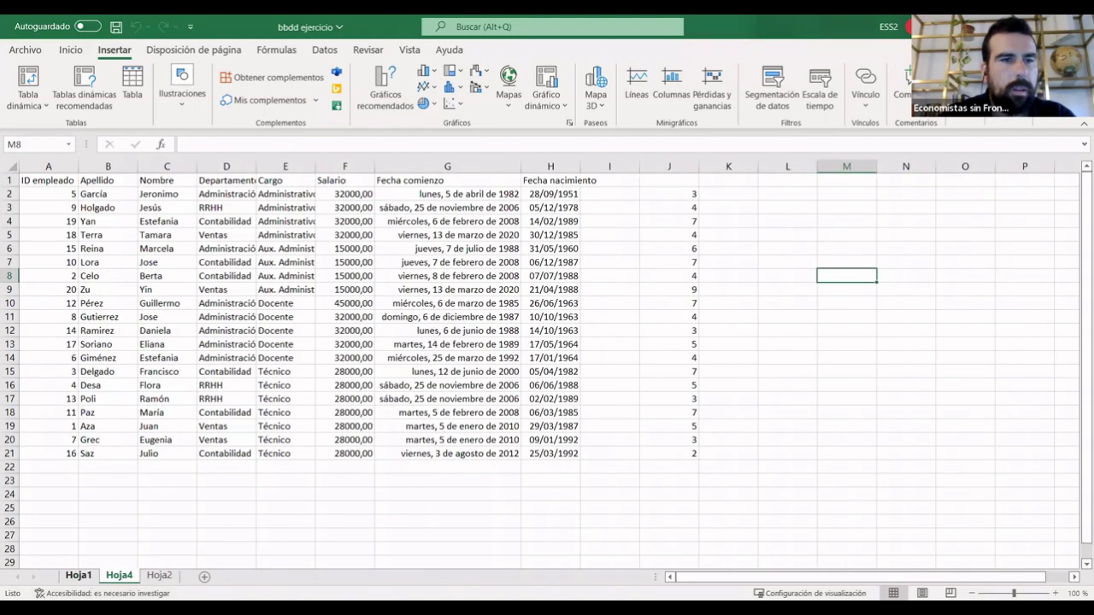
left_click(77, 576)
right_click(77, 577)
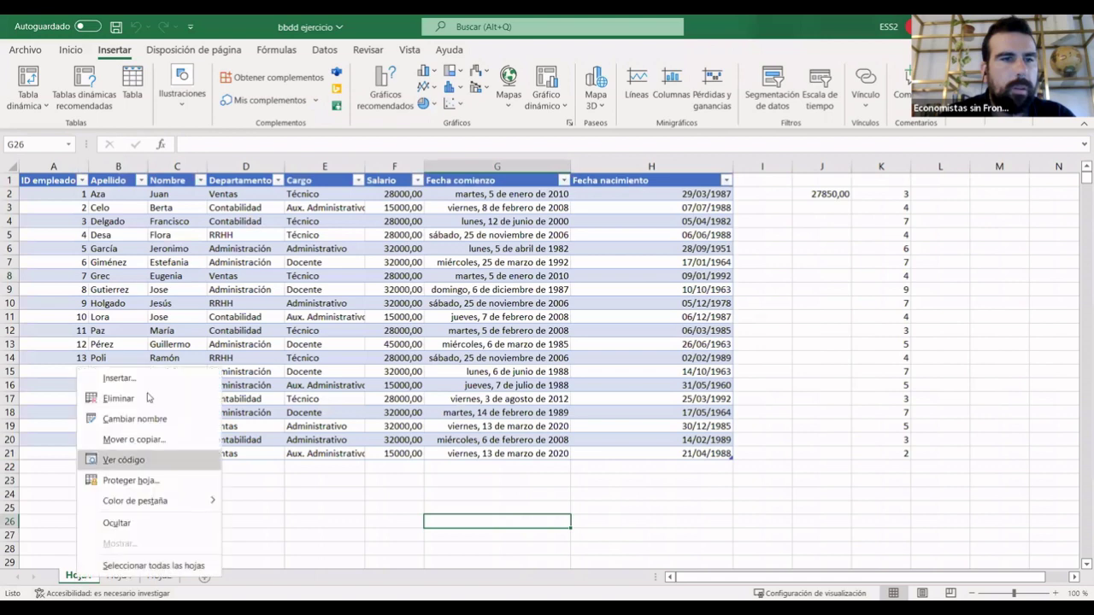
left_click(150, 400)
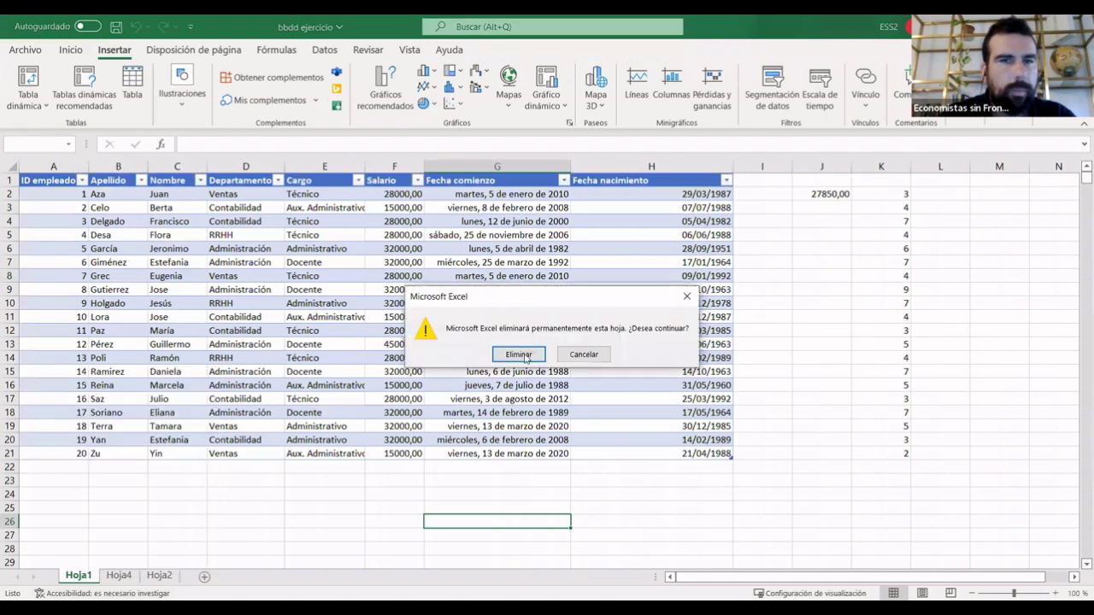
left_click(518, 354)
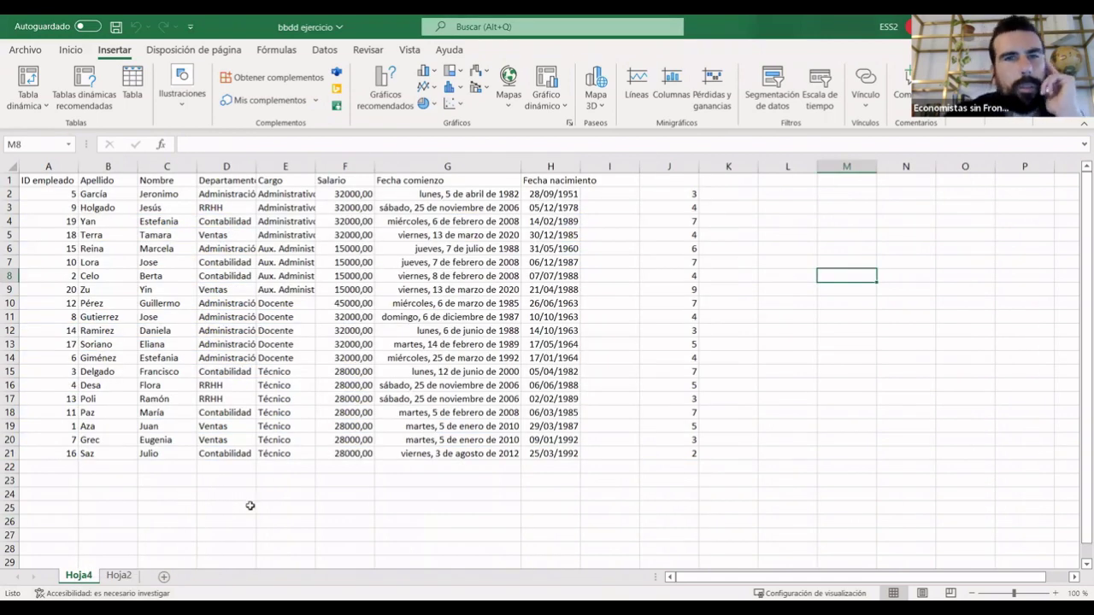
left_click(247, 506)
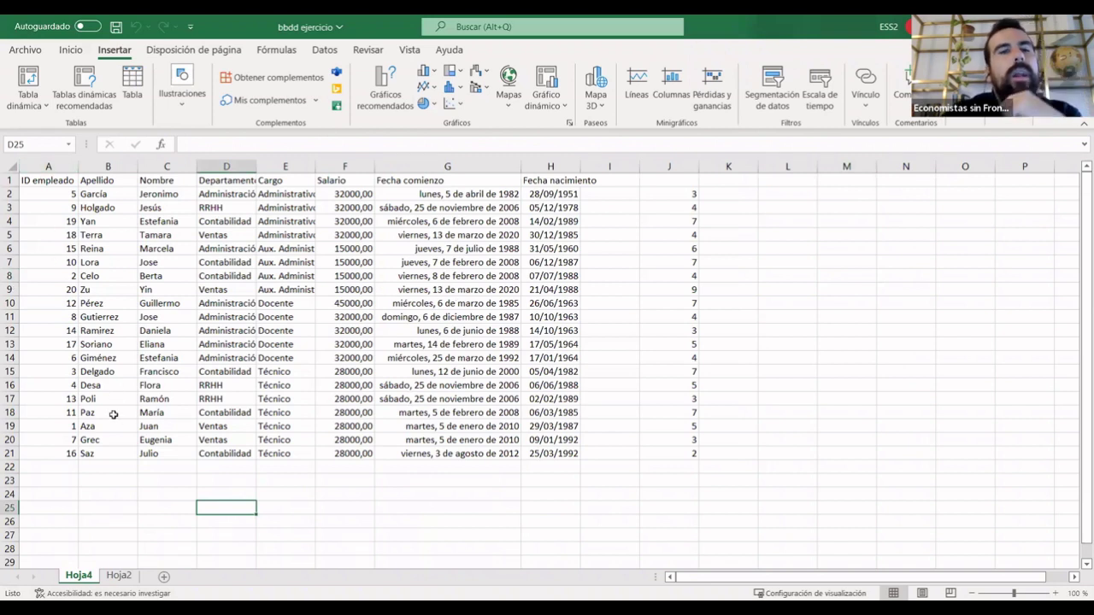
left_click(112, 577)
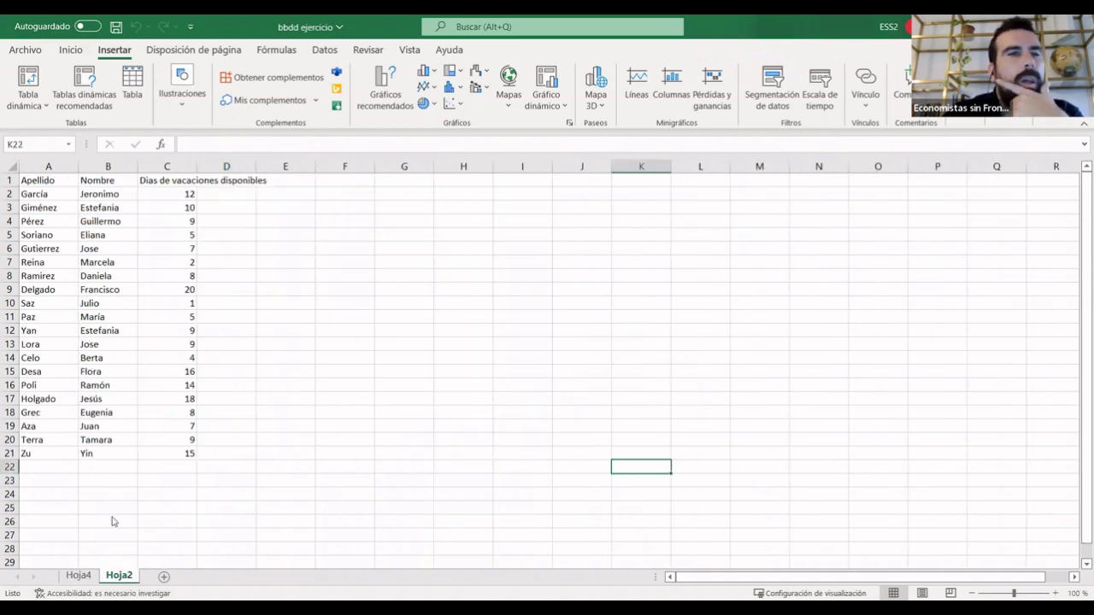
left_click(47, 182)
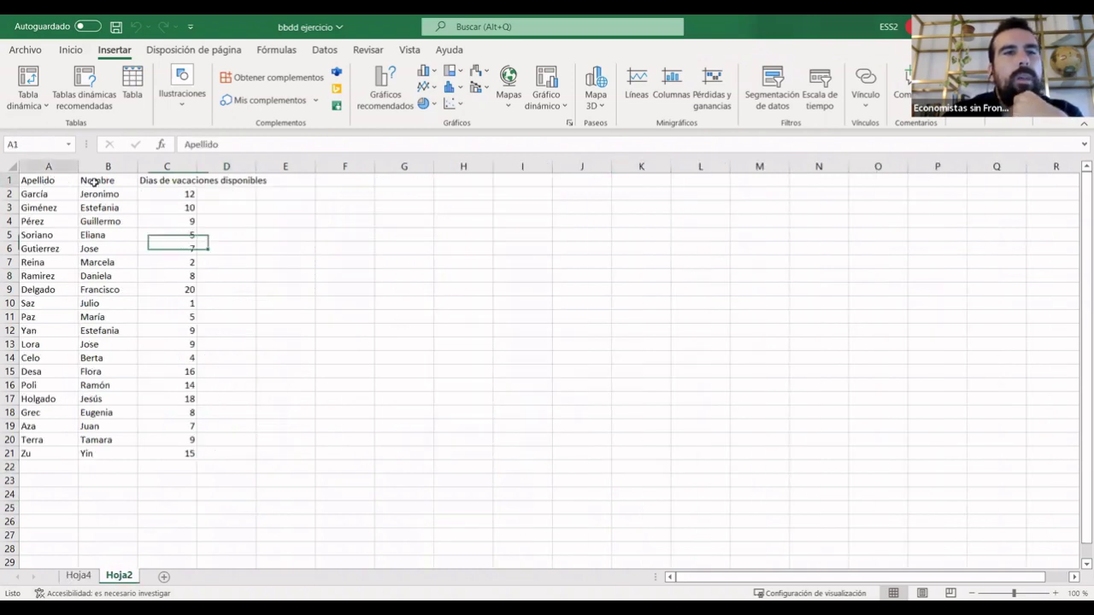
left_click(96, 181)
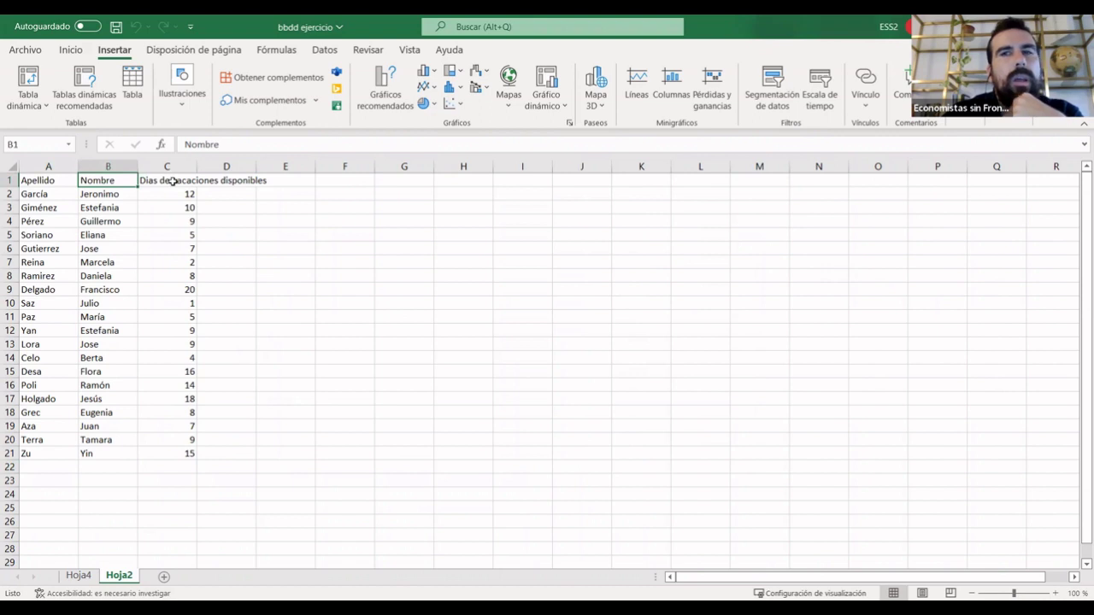
left_click(173, 181)
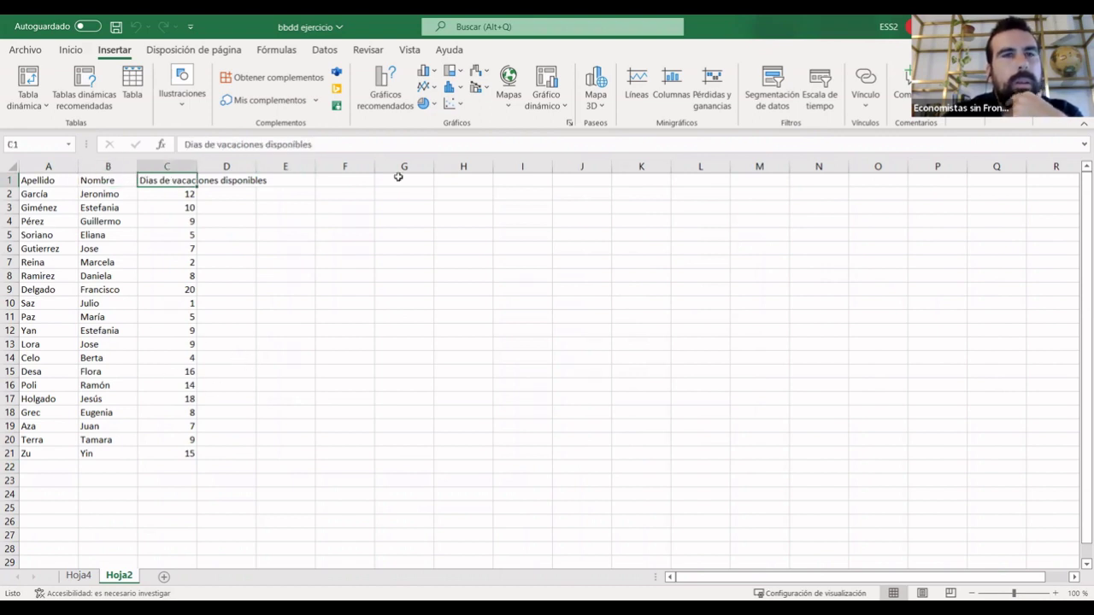
left_click(78, 577)
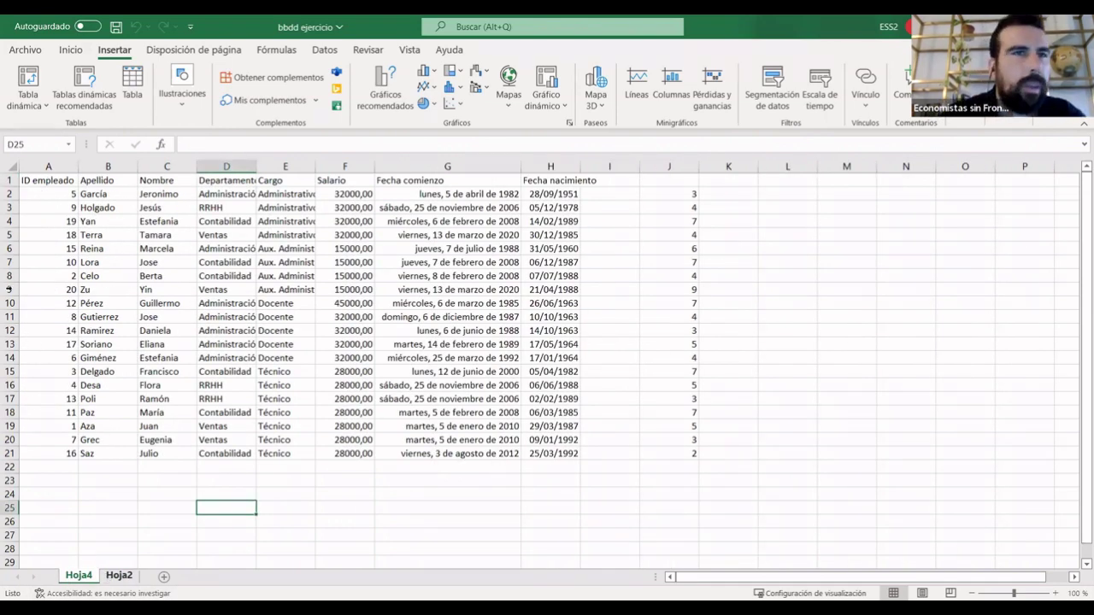
left_click(120, 520)
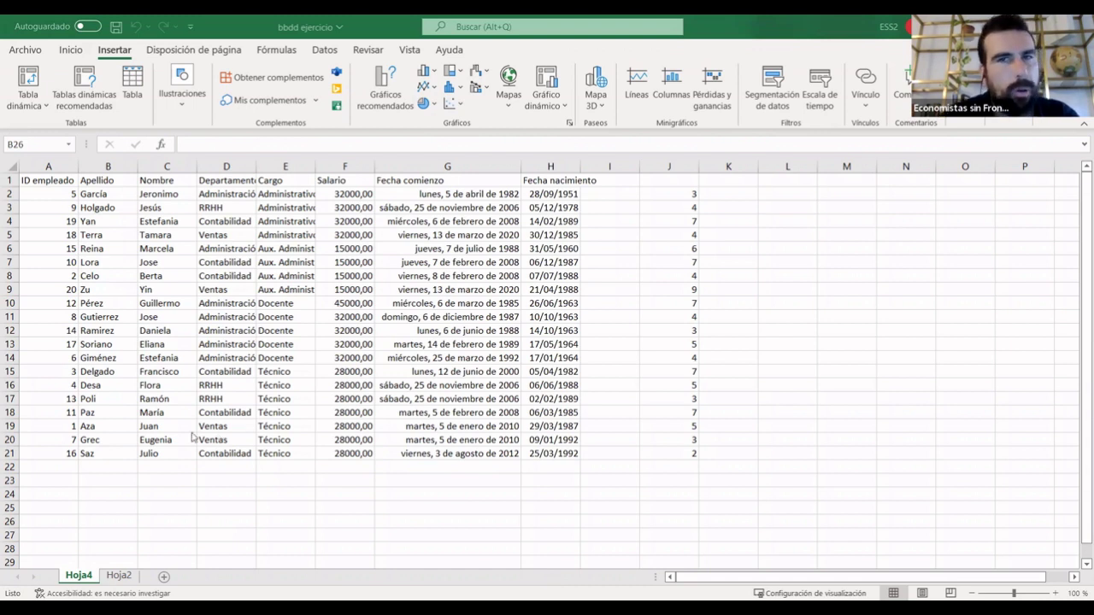
left_click(117, 577)
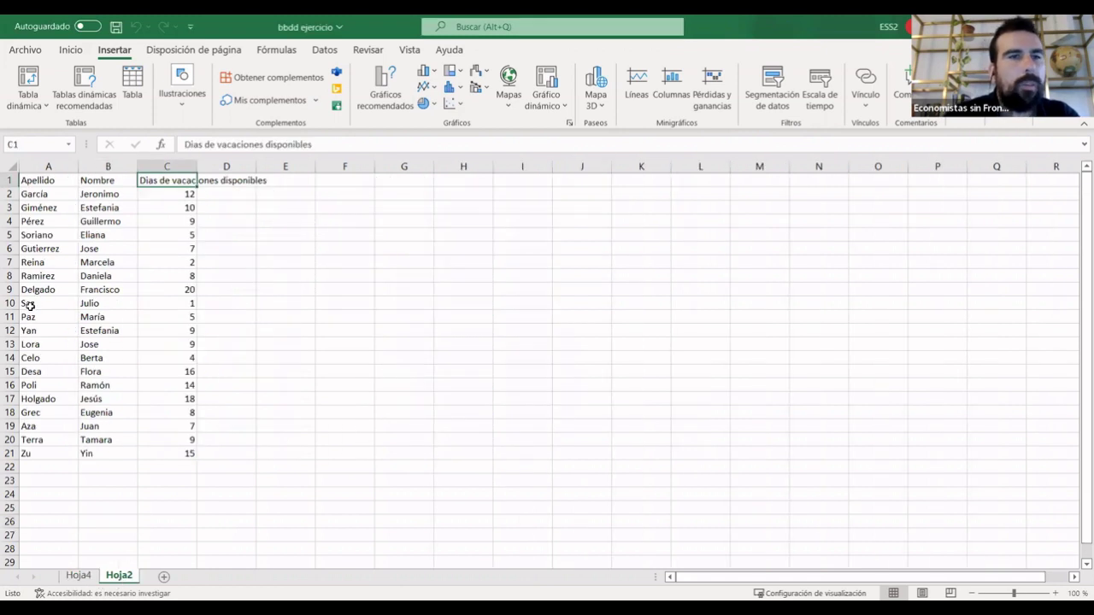
left_click(176, 164)
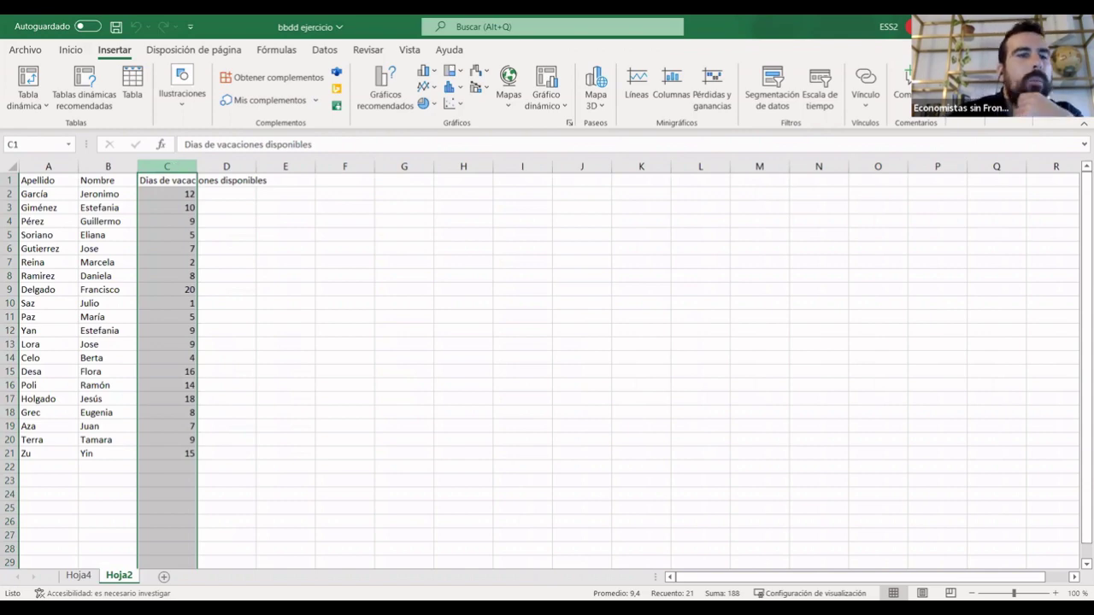
left_click(79, 577)
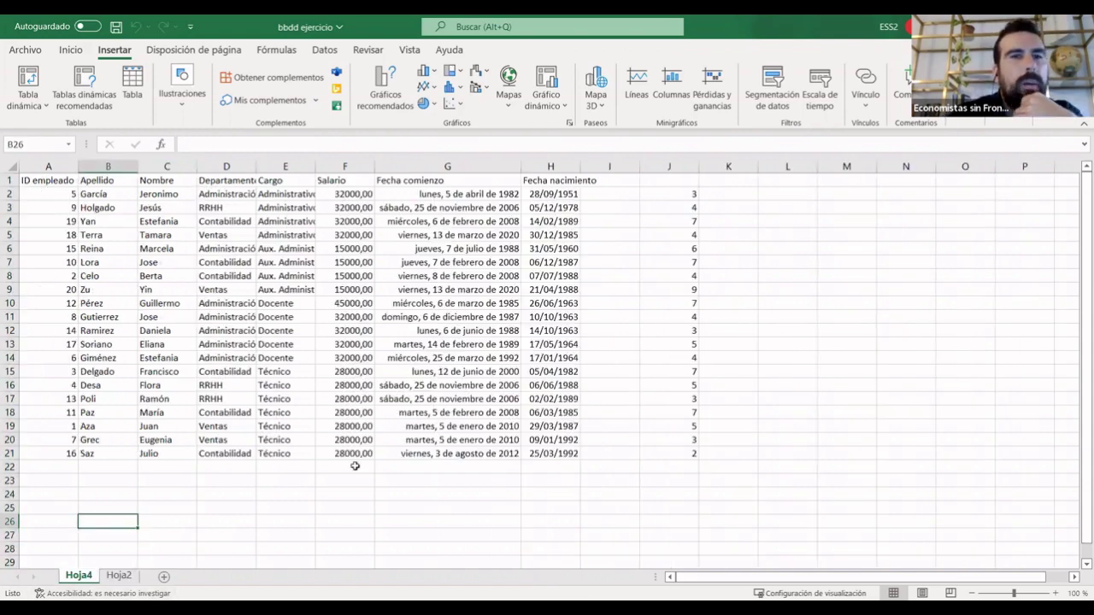
left_click(484, 537)
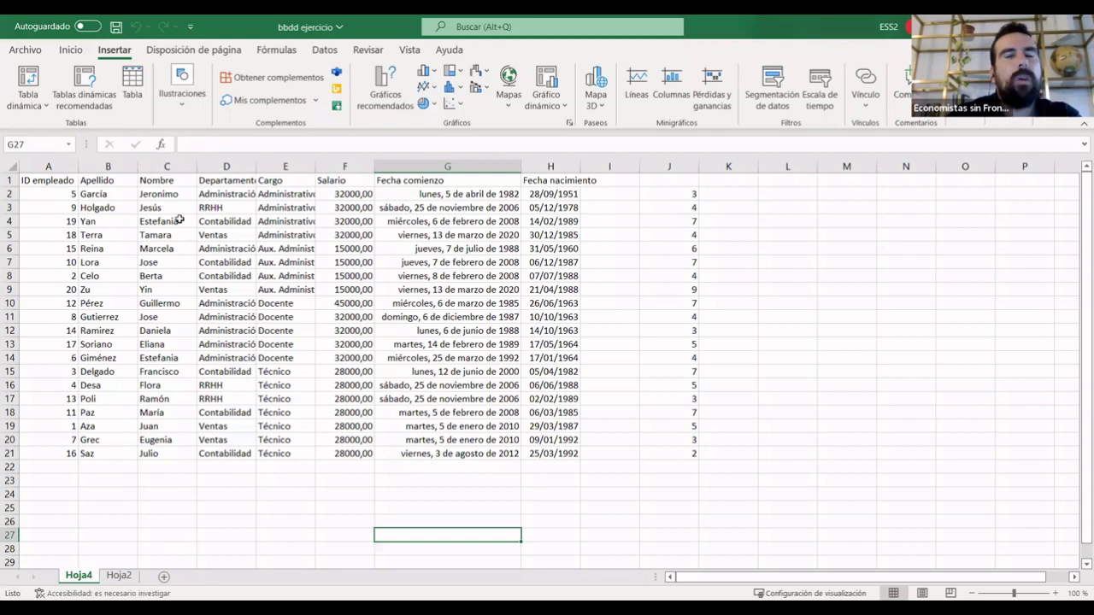
left_click(120, 576)
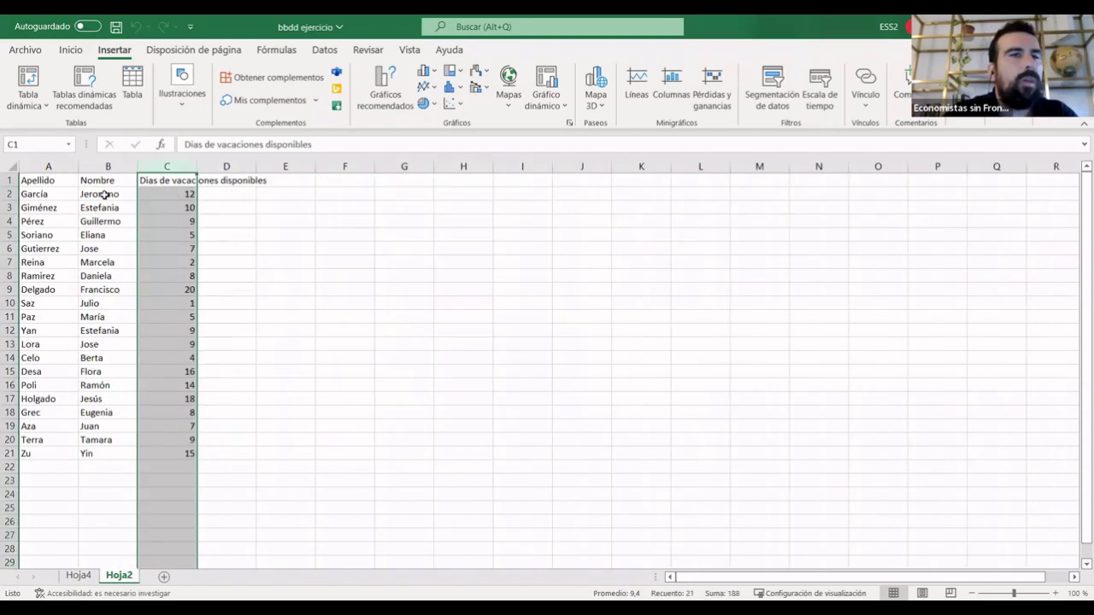
left_click(79, 576)
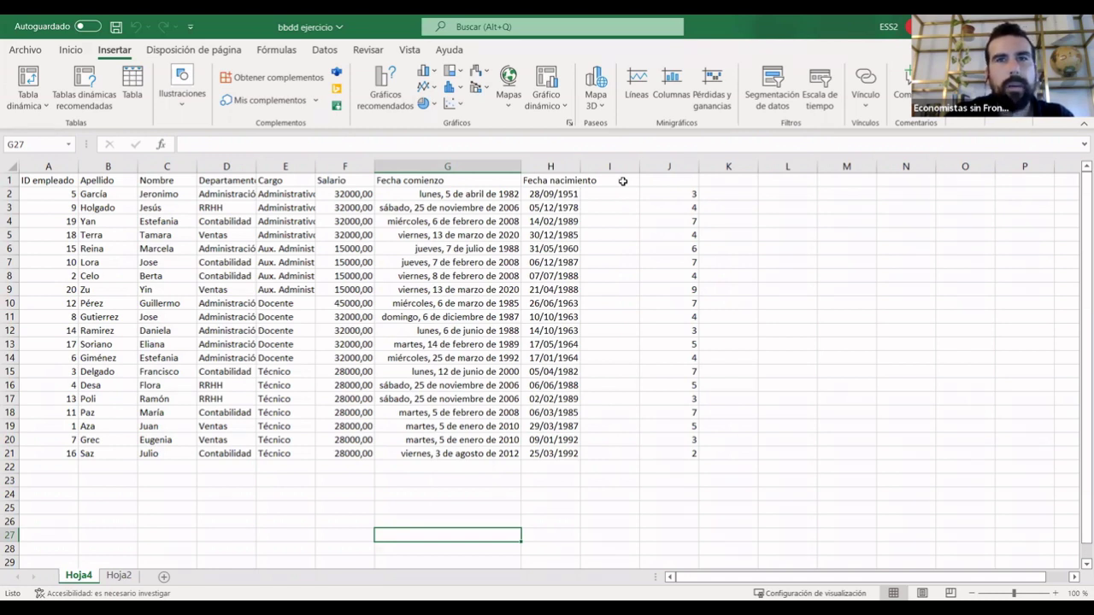
Enter the header 'Nombre completo' in cell I1.
left_click(623, 182)
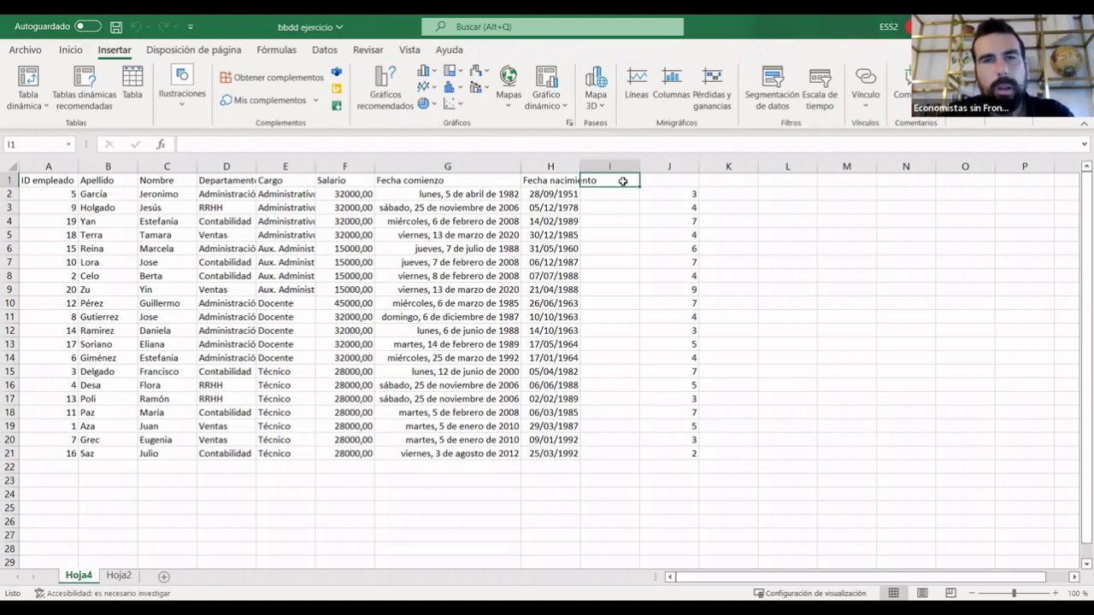
type("Nombre c")
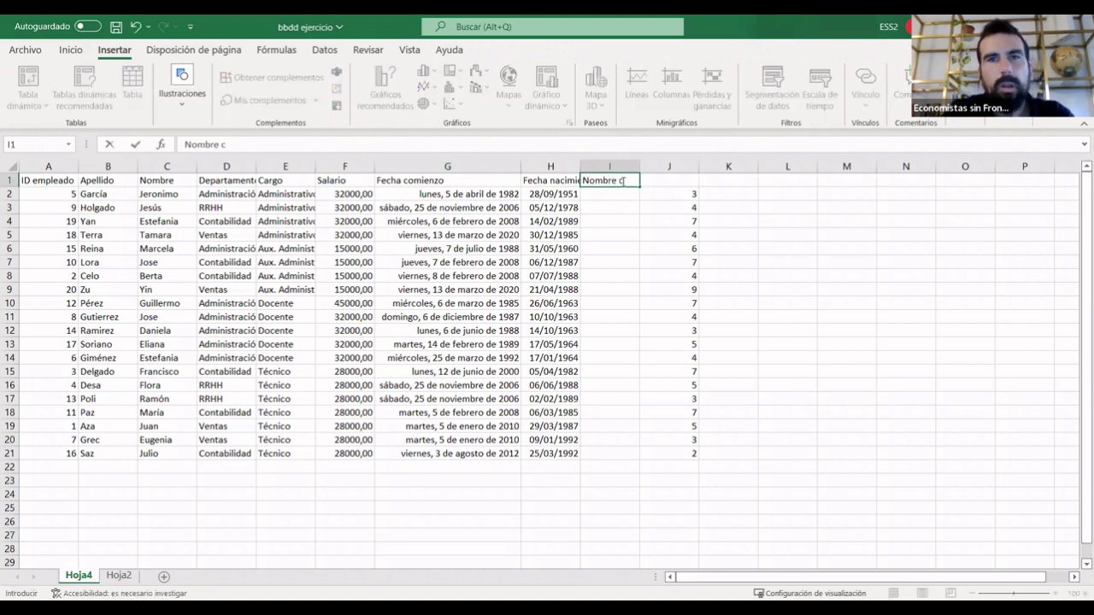
type("ompleto")
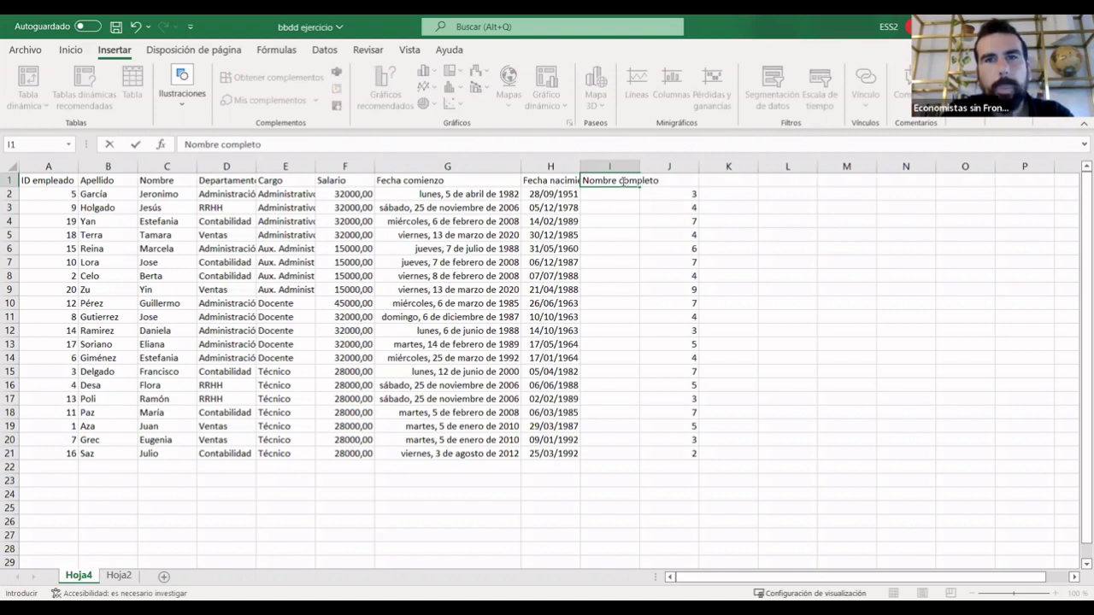
key("Return")
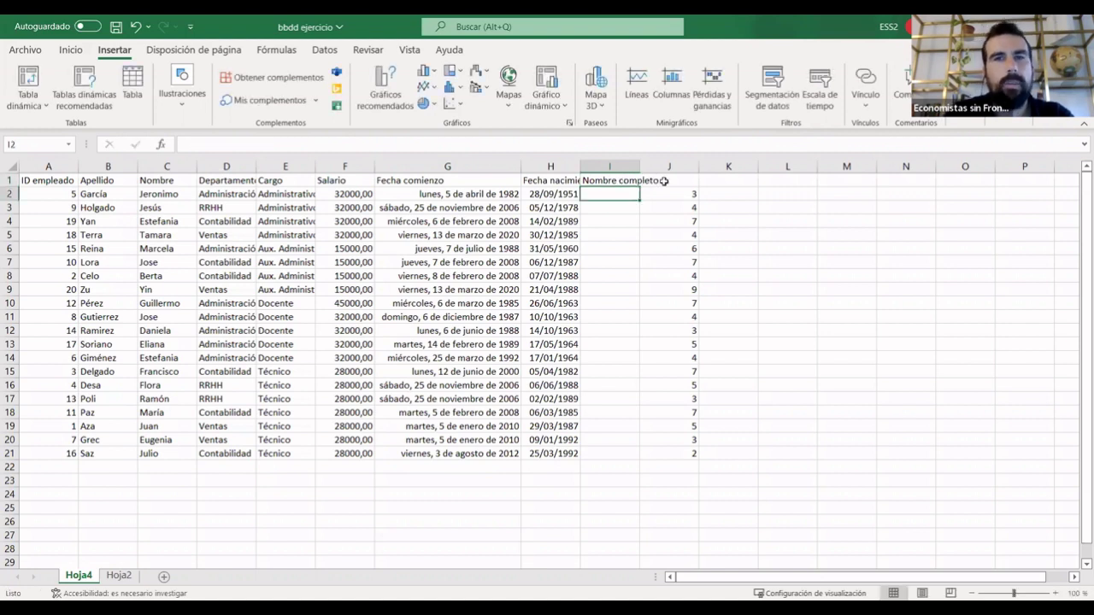
Clear the numbers from column J.
left_click(673, 167)
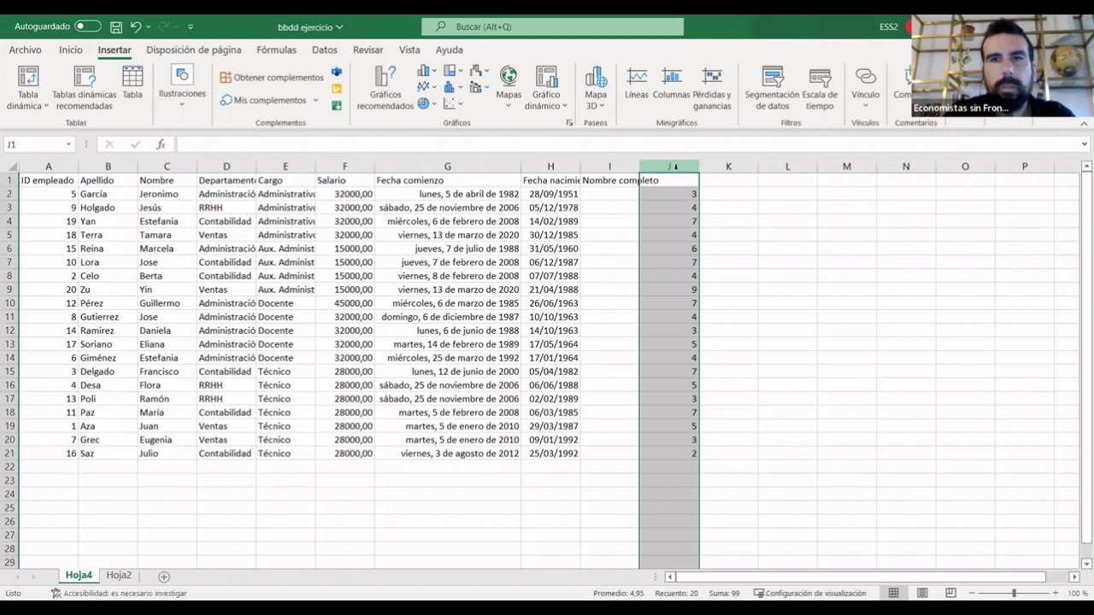
key("Delete")
left_click(876, 363)
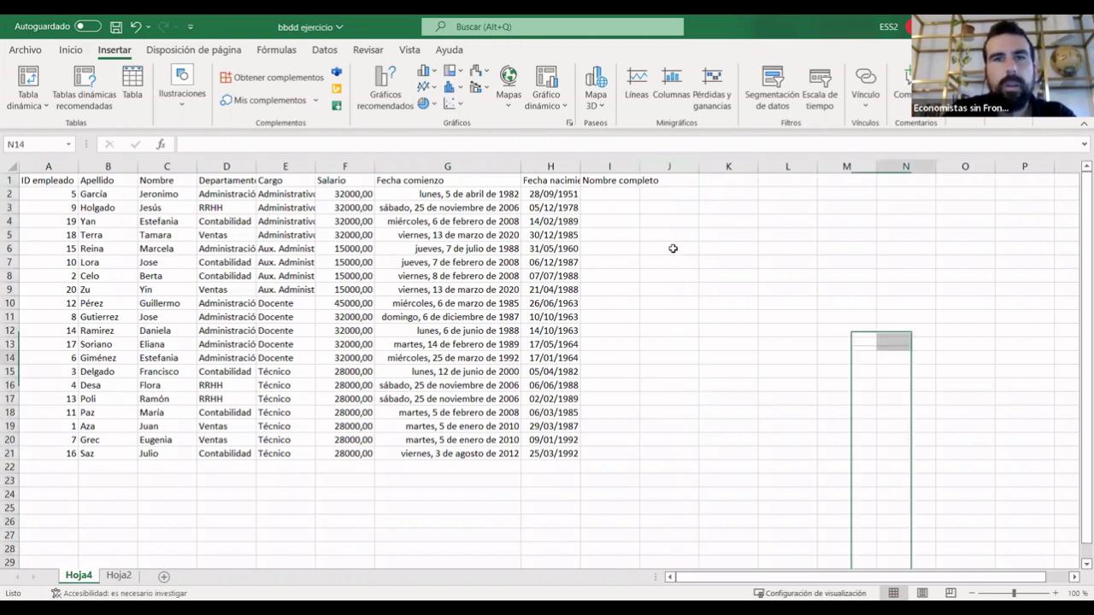
left_click(612, 181)
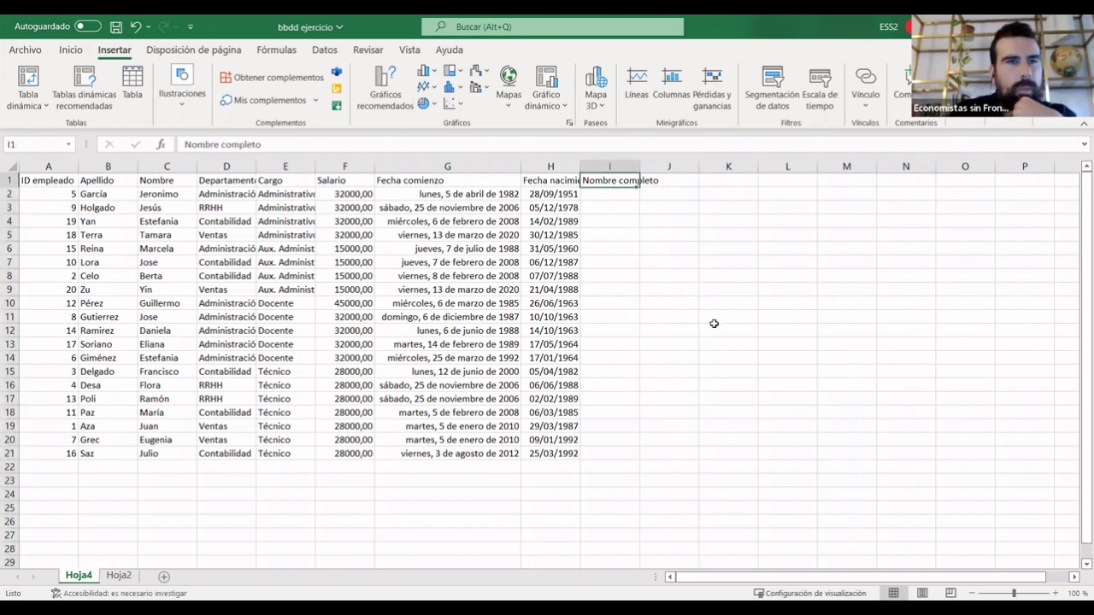
On Hoja2, insert a blank column C headed 'Nombre completo'.
left_click(119, 576)
left_click(401, 453)
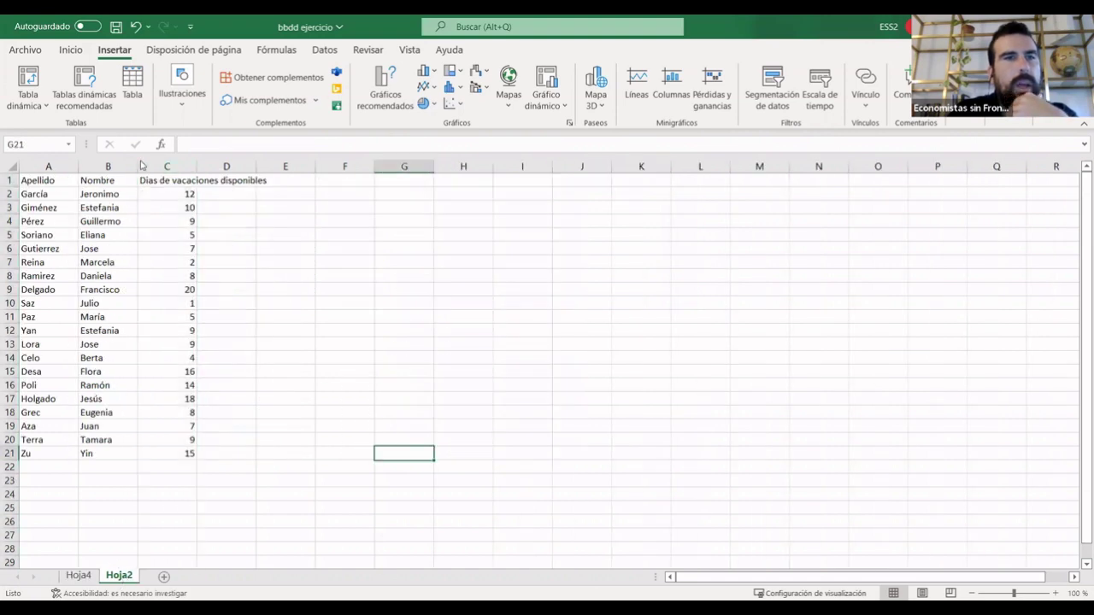
right_click(164, 167)
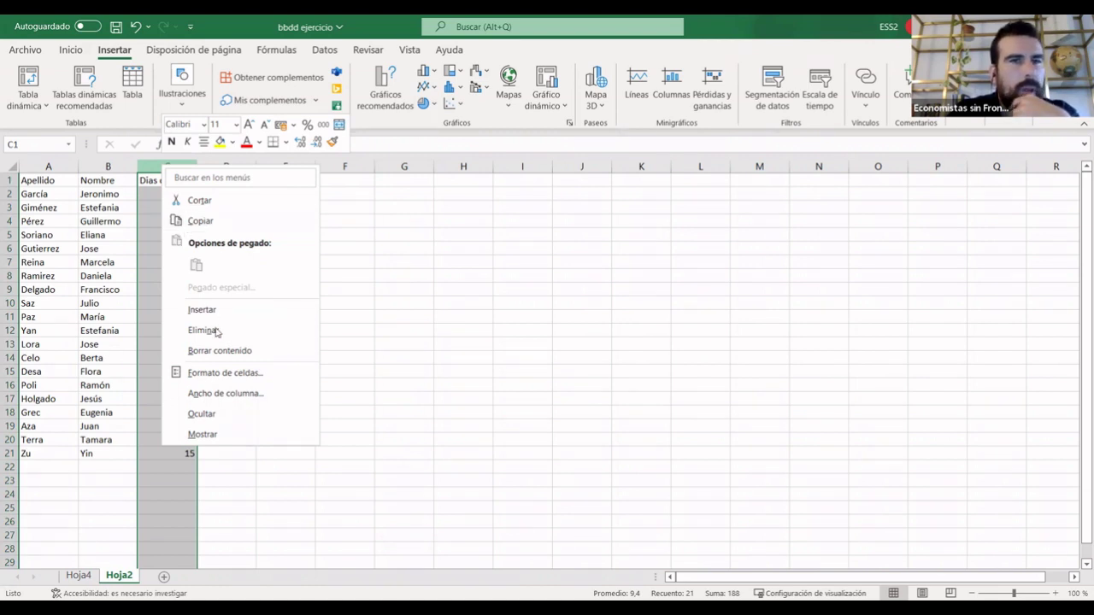
key("Return")
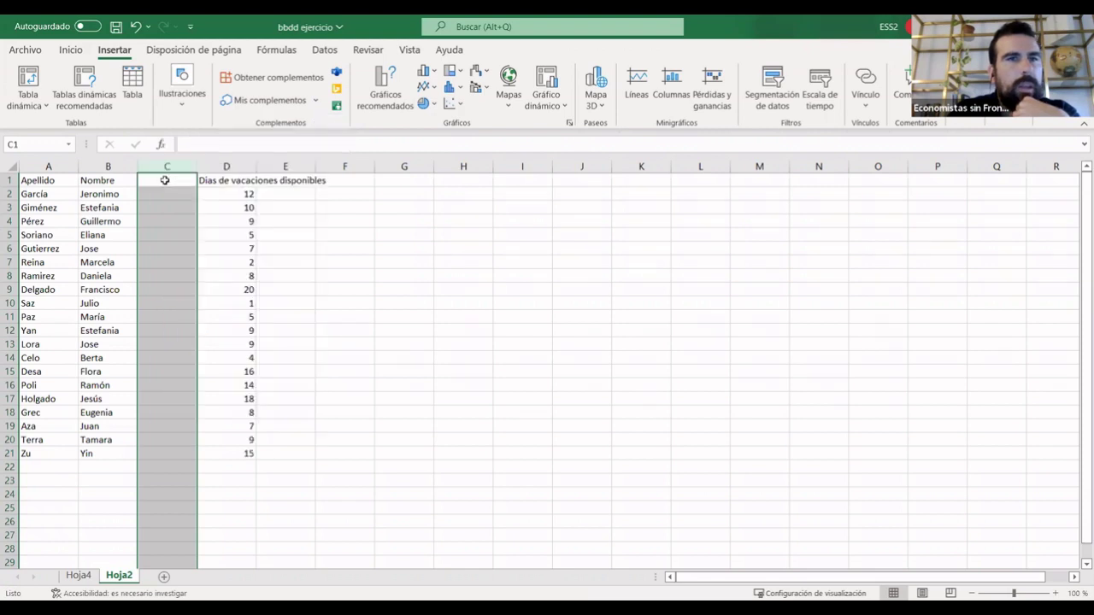
type("Nom")
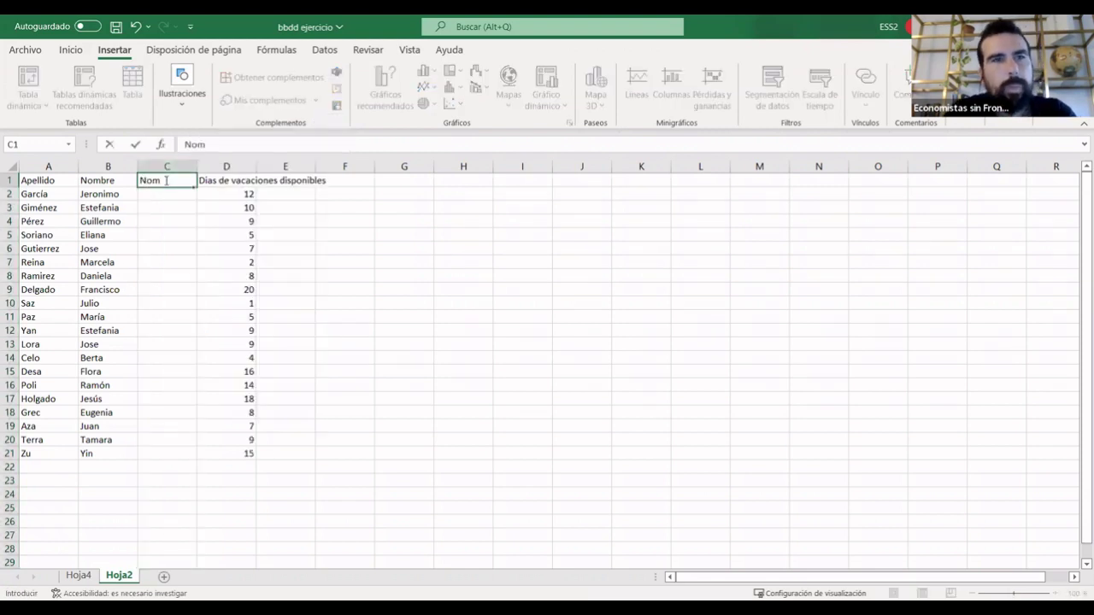
type("bre compl")
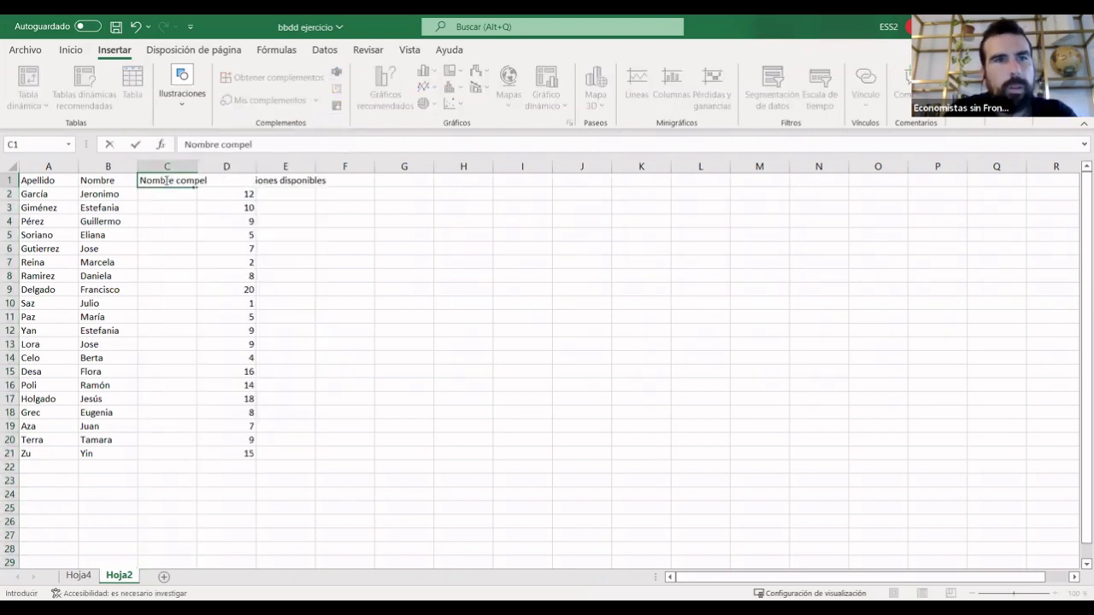
type("eto")
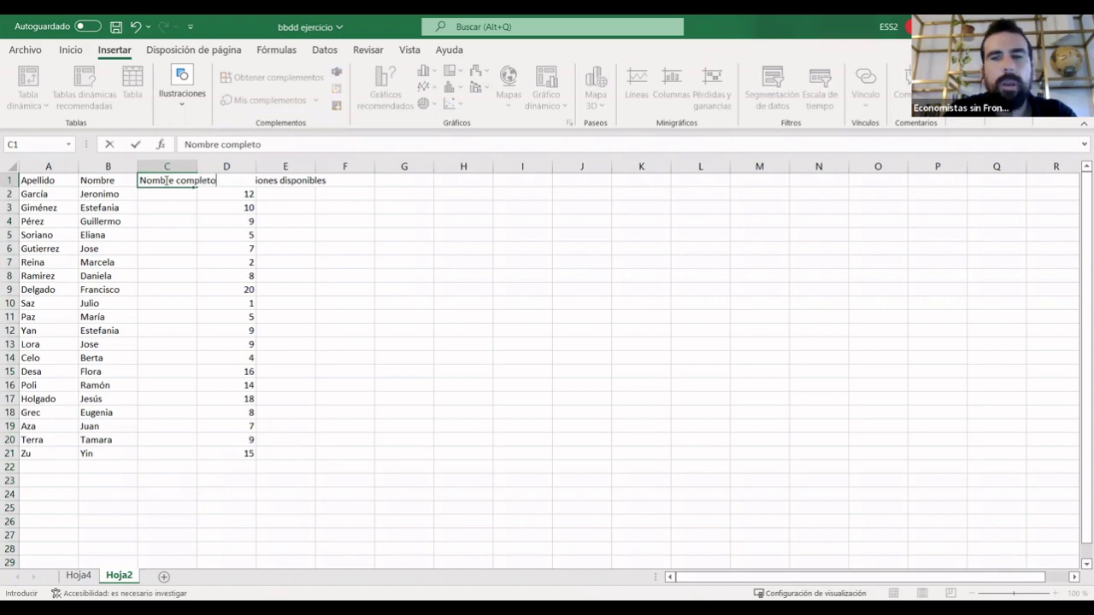
key("Return")
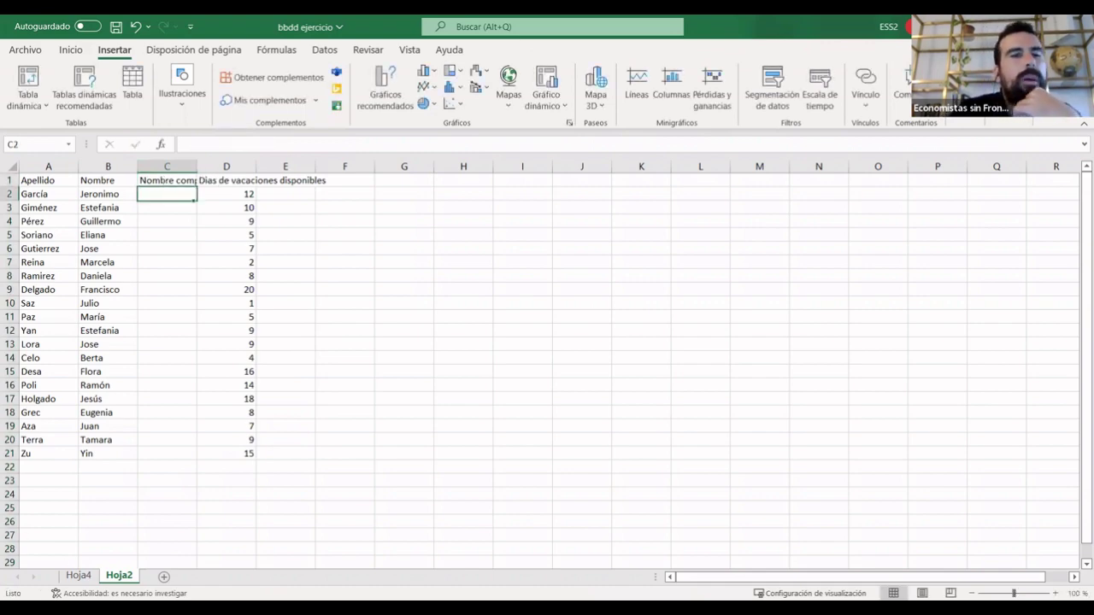
Back on Hoja4, build =CONCATENAR(C2;B2) in cell I2 using C2 and B2 as arguments.
left_click(77, 575)
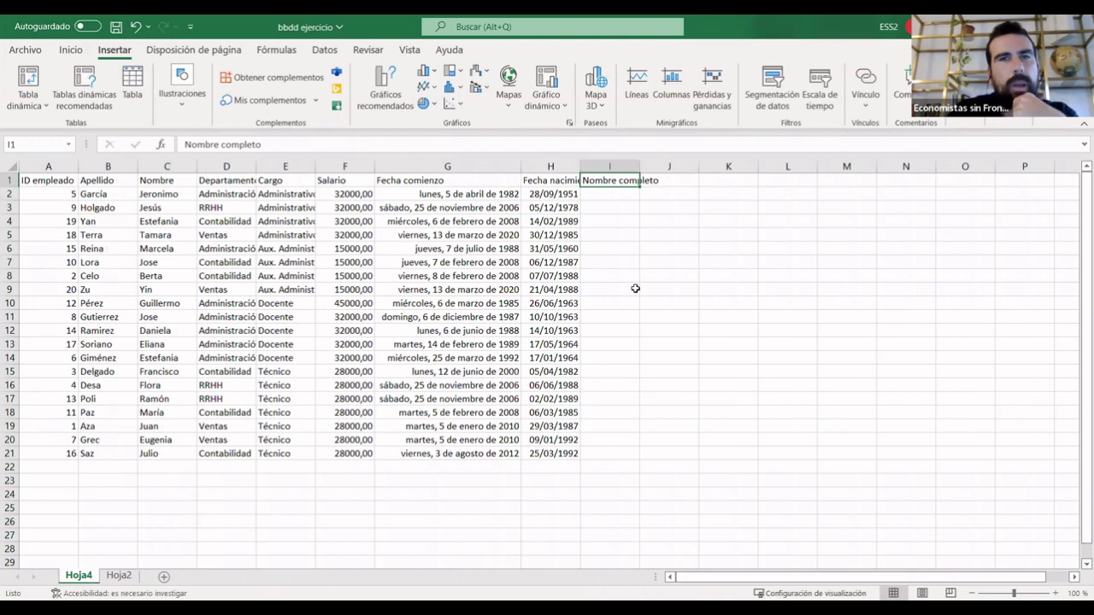
left_click_drag(635, 289, 633, 276)
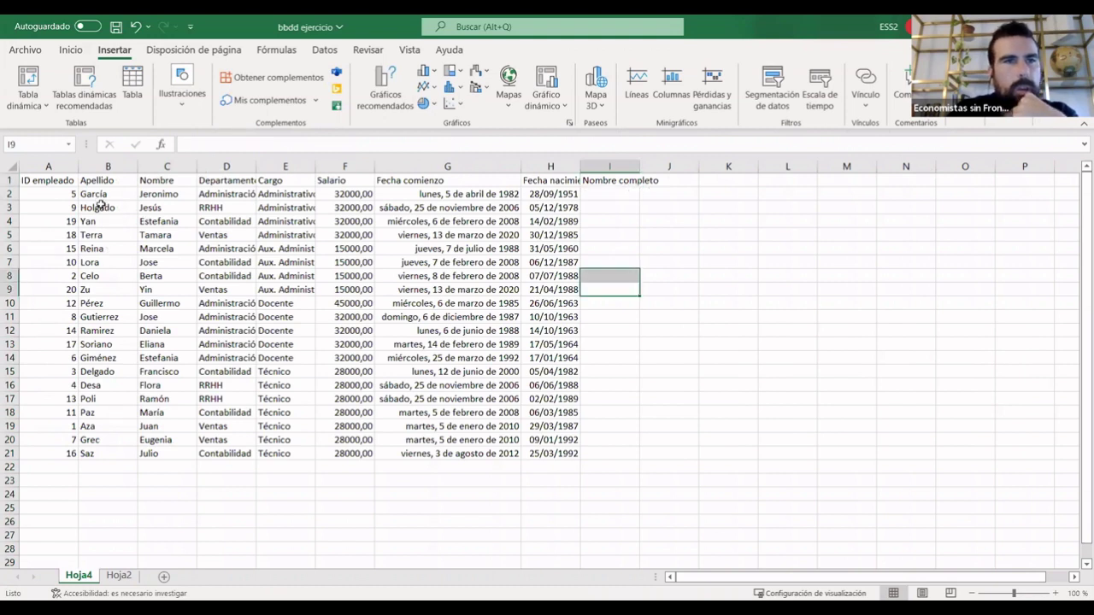
double_click(621, 194)
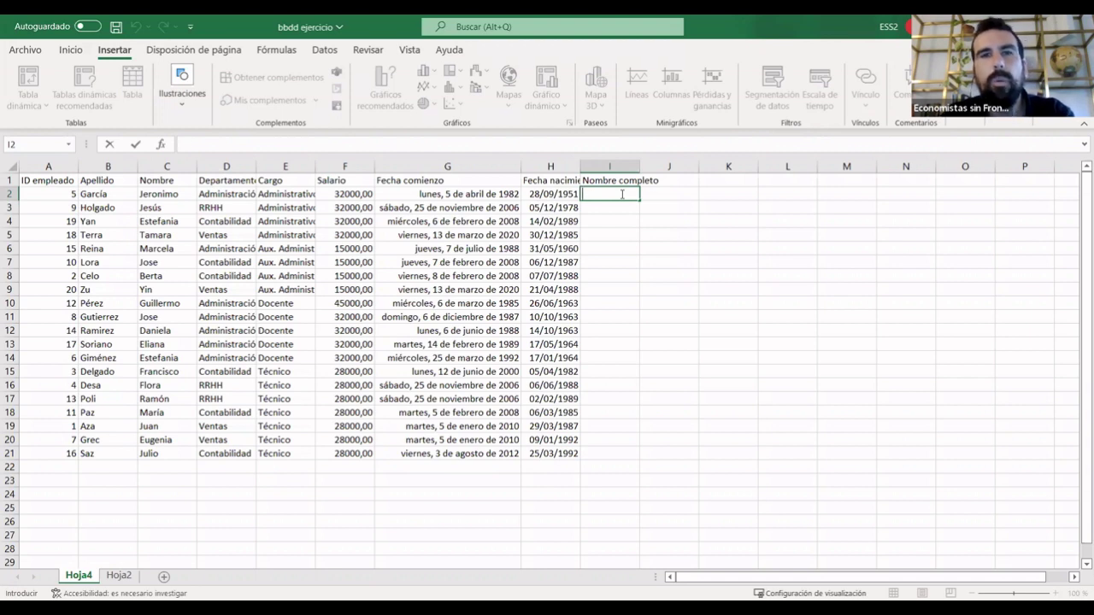
type("=")
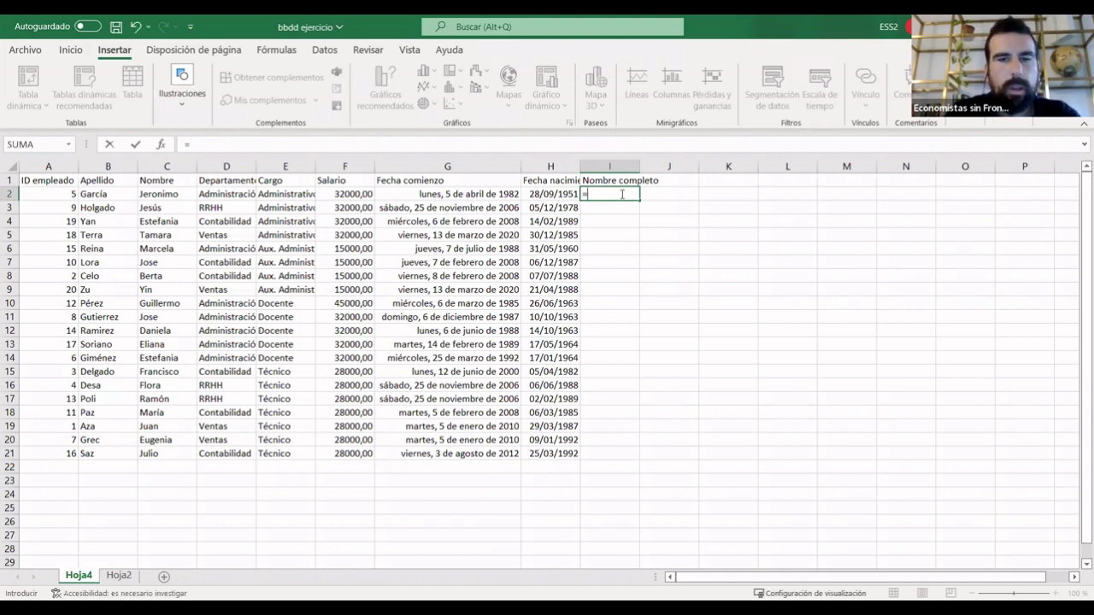
type("conca")
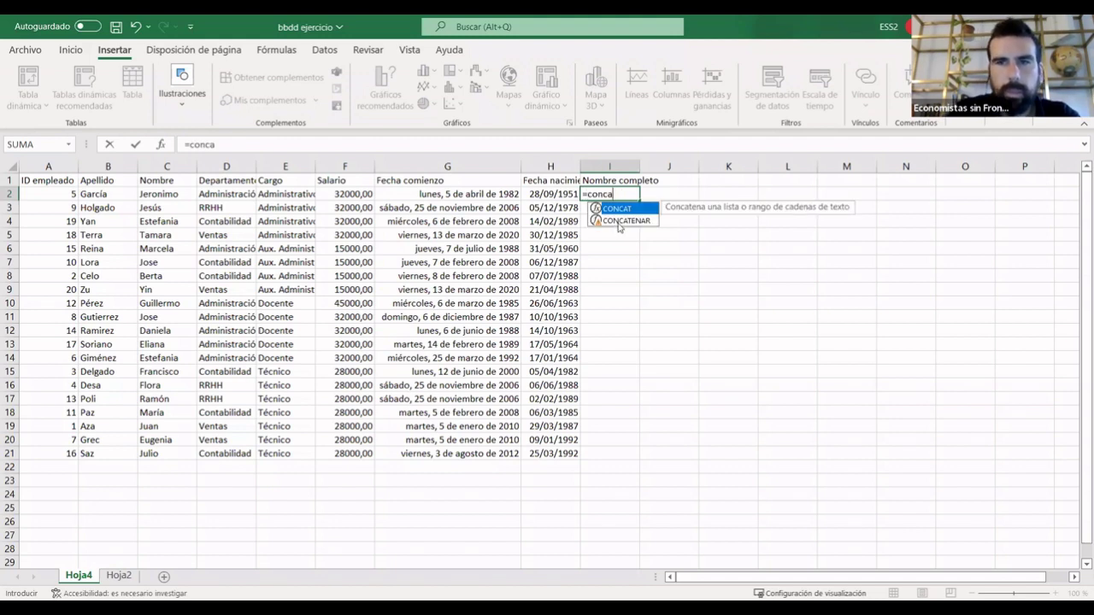
key("Down")
key("Tab")
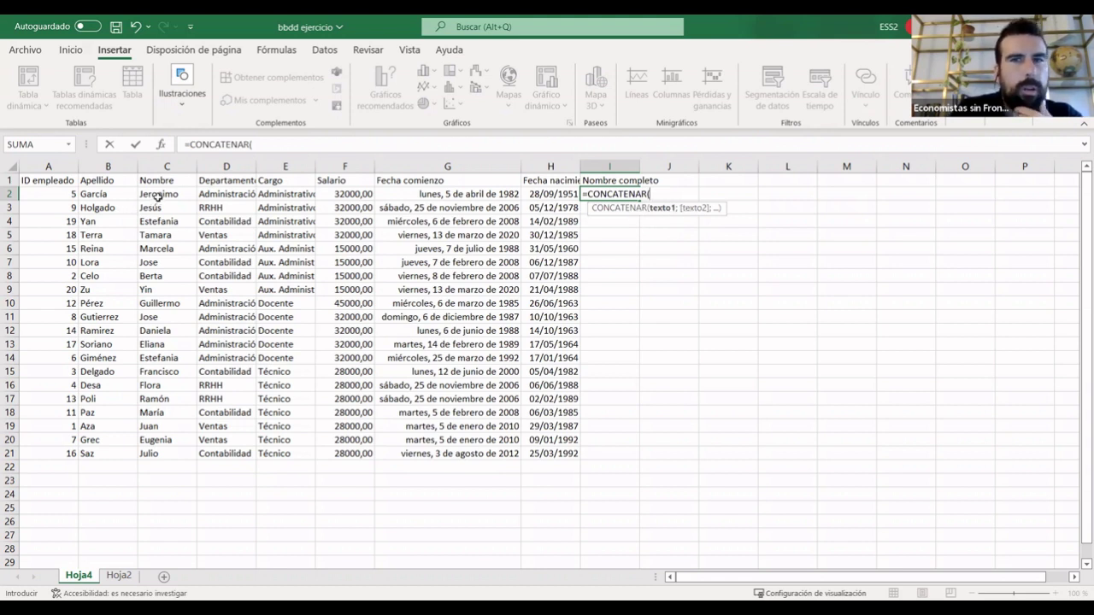
left_click(158, 197)
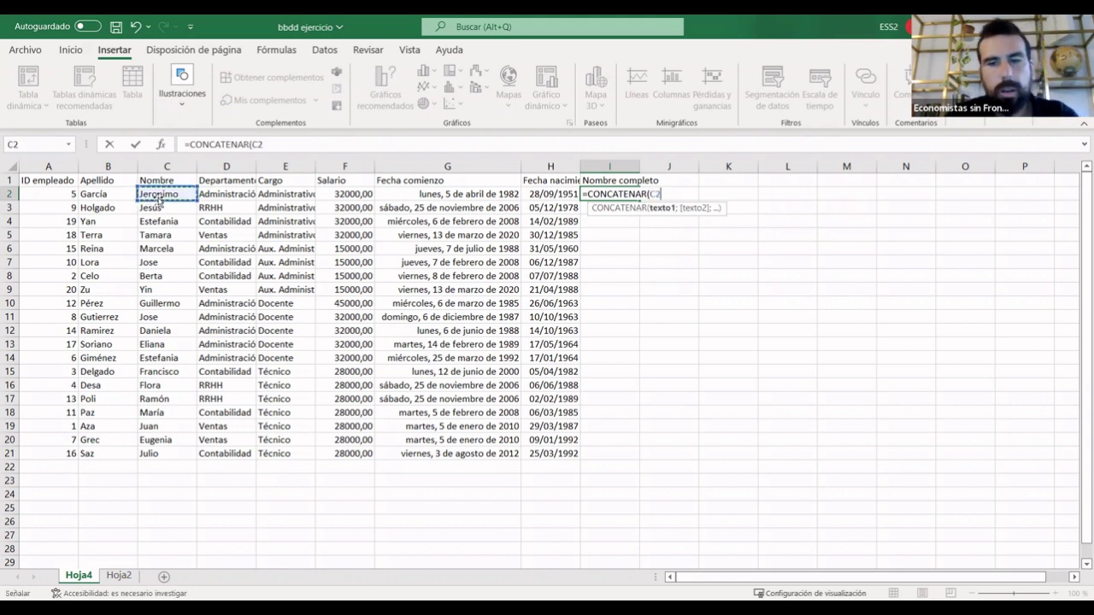
type(";")
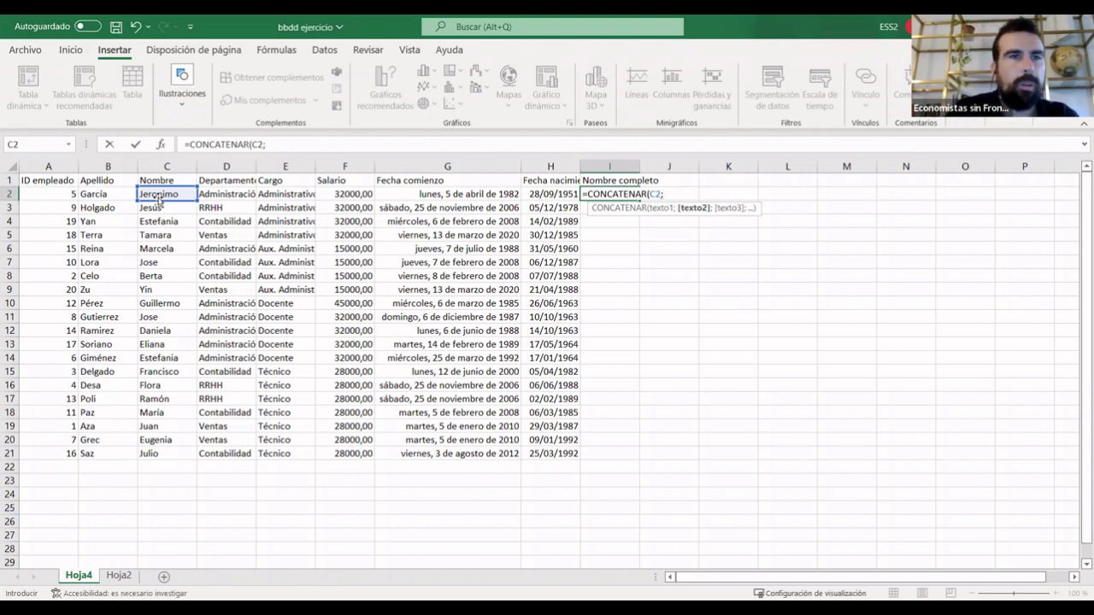
left_click(111, 197)
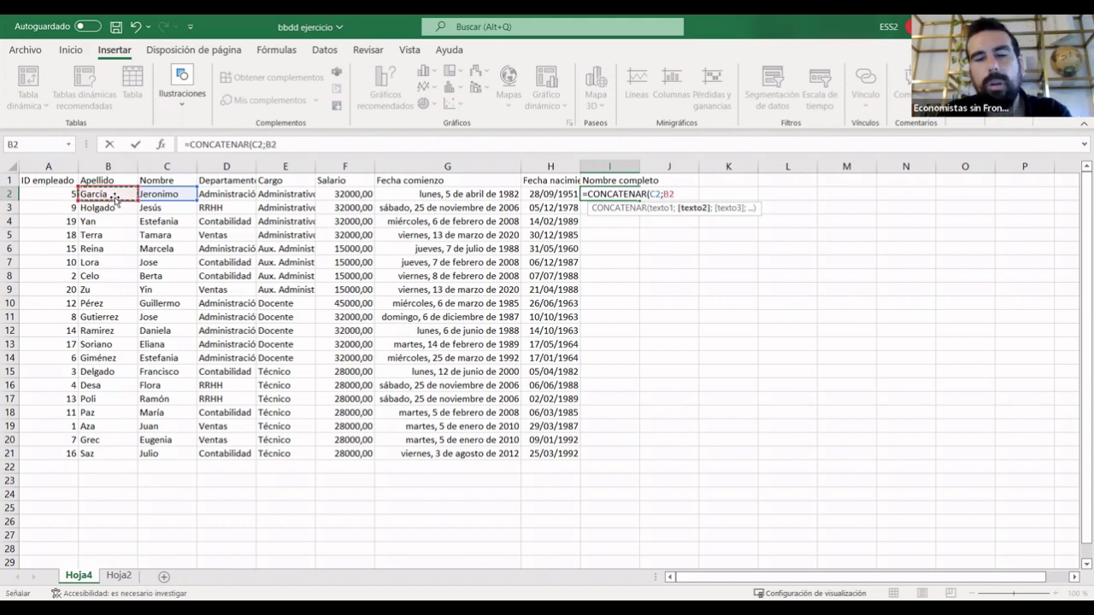
Finish the unspaced I2 formula, then reopen and clear it to start over.
type(")")
key("Return")
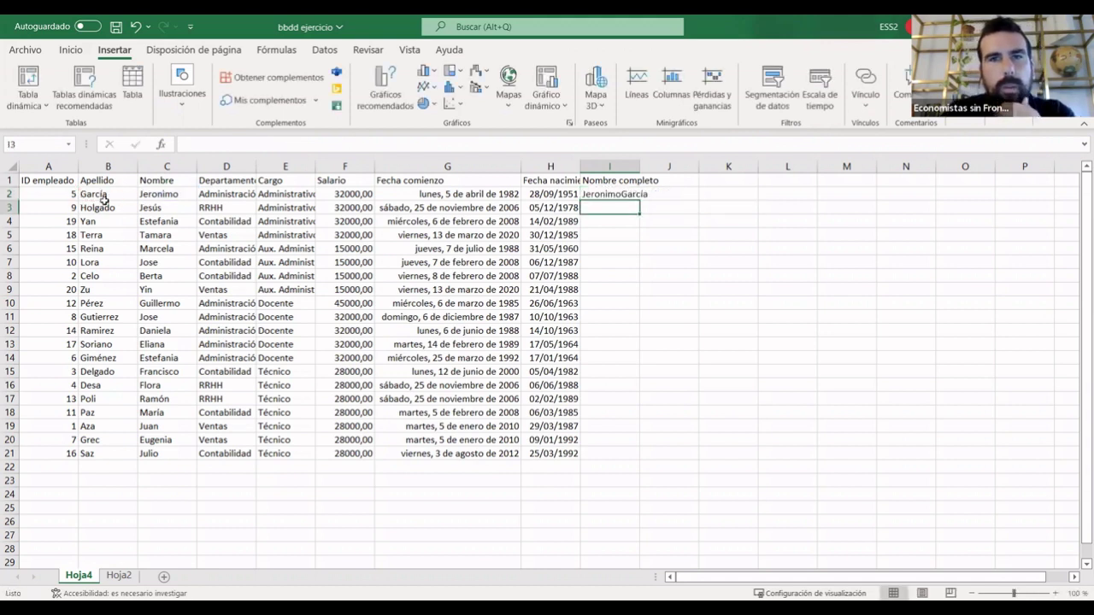
left_click(630, 194)
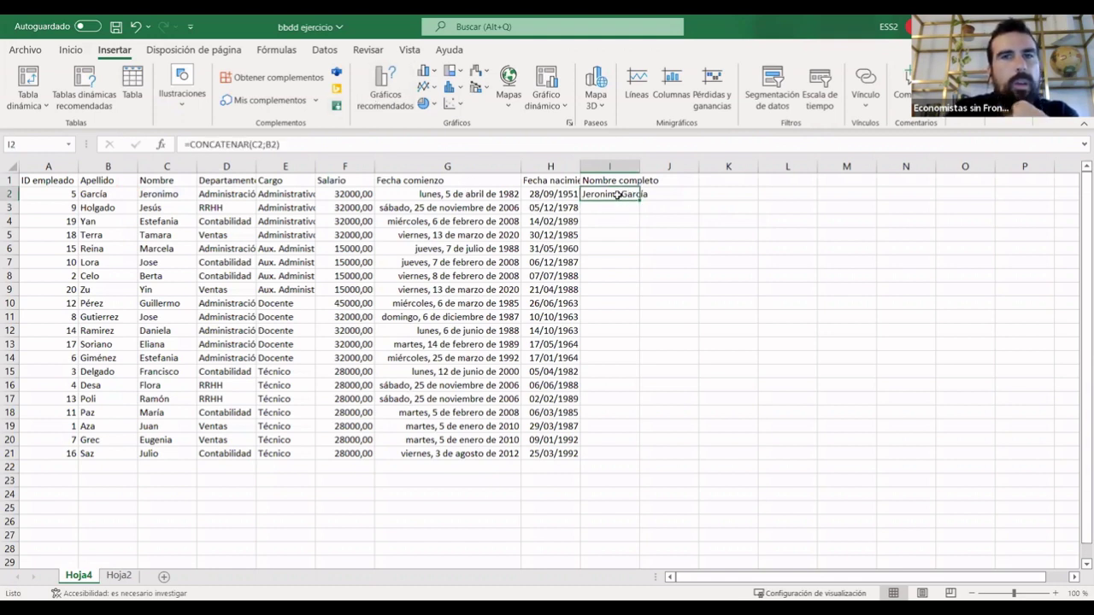
left_click(305, 146)
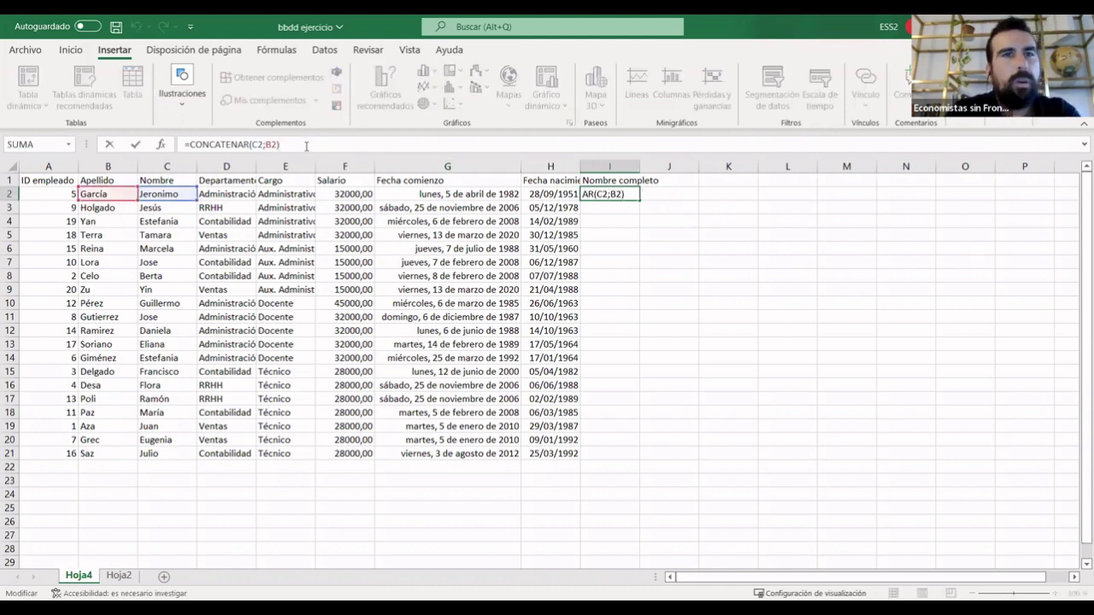
key("BackSpace")
key("BackSpace")
key("BackSpace")
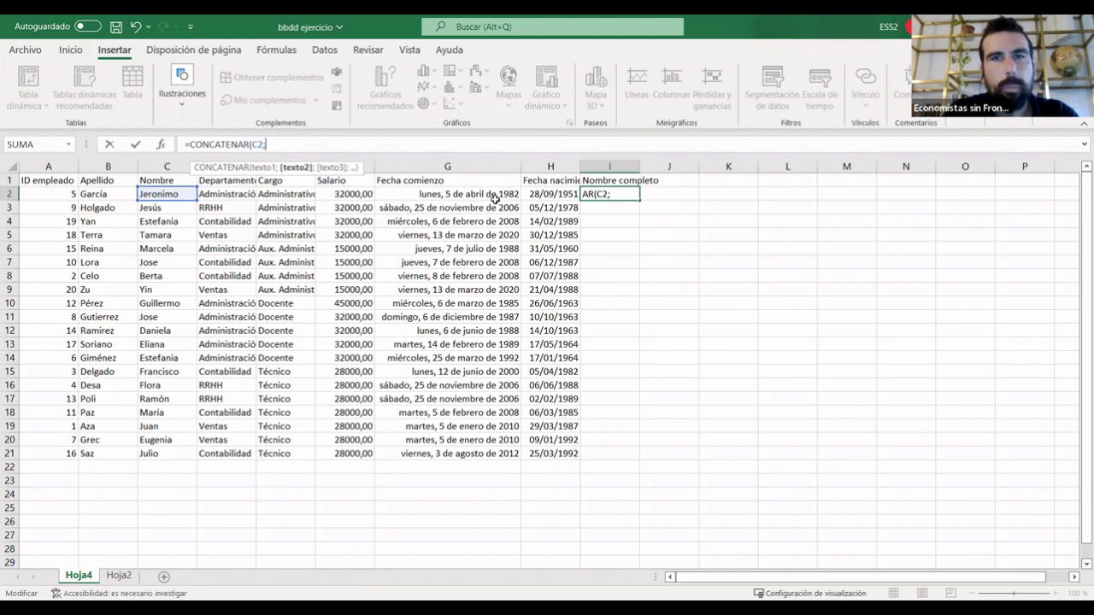
key("BackSpace")
key("BackSpace")
key("BackSpace")
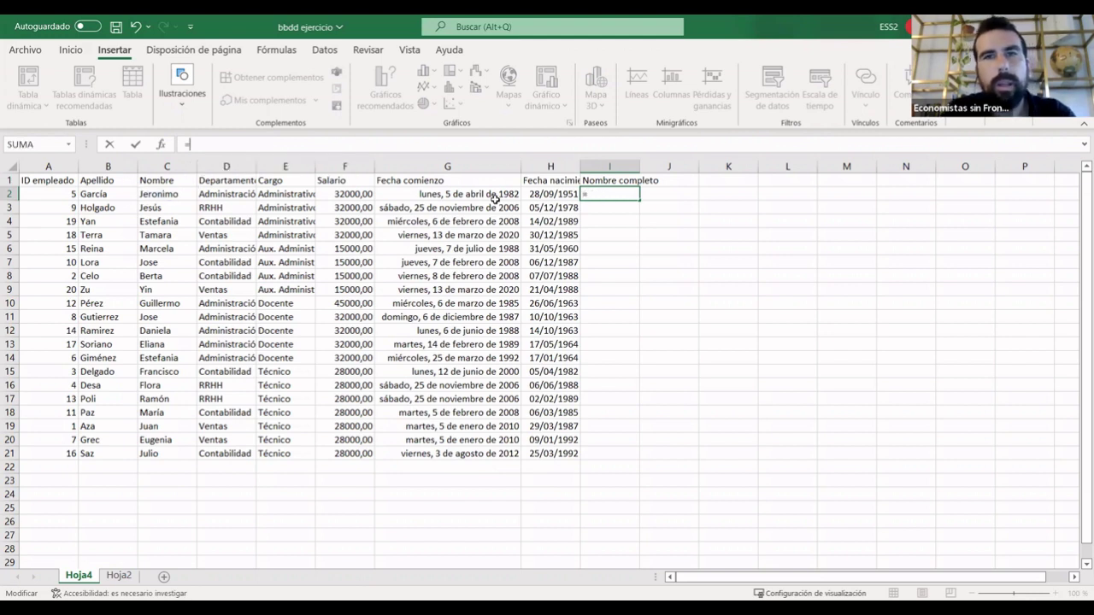
type("conca")
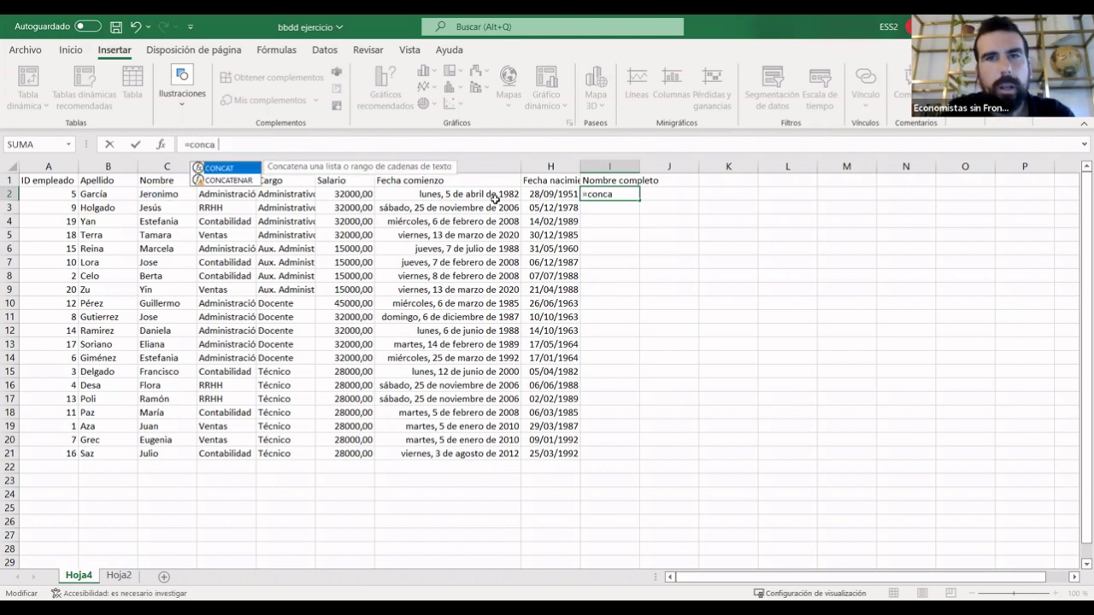
type("ten")
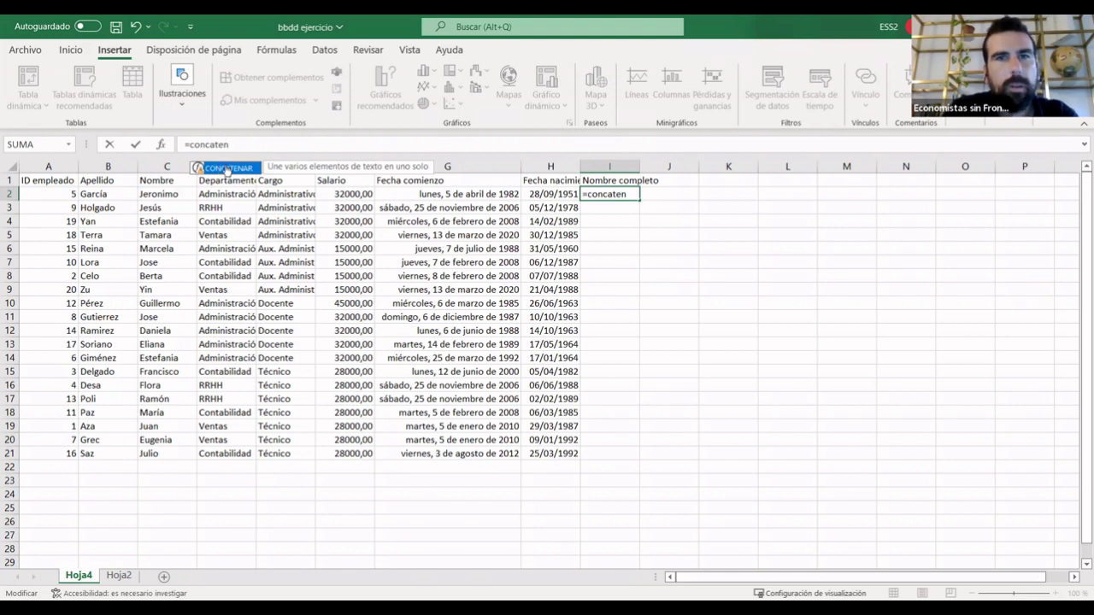
key("Tab")
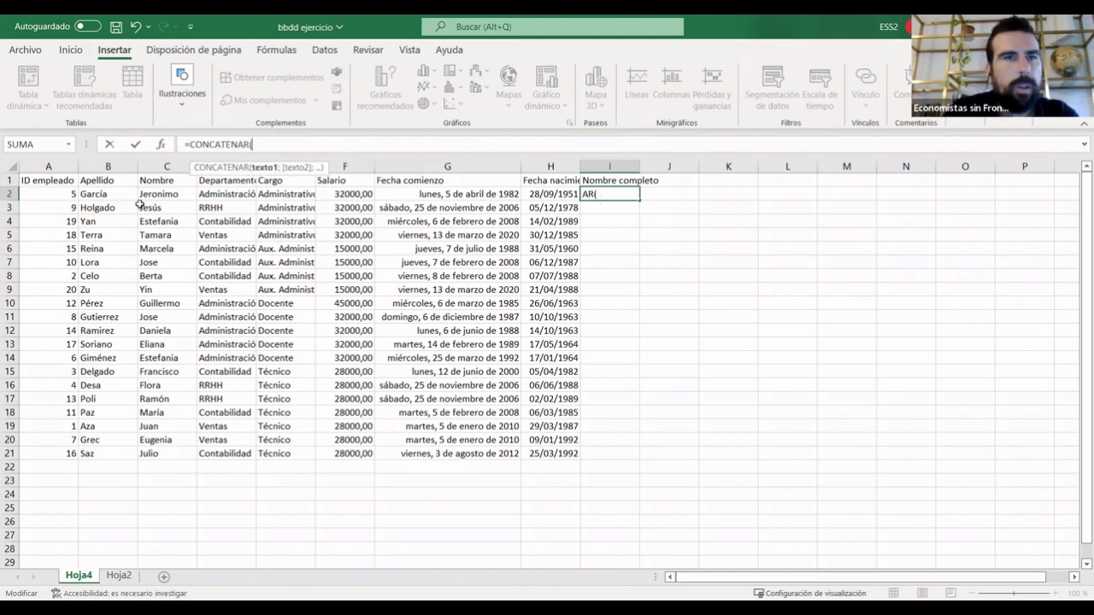
left_click(170, 194)
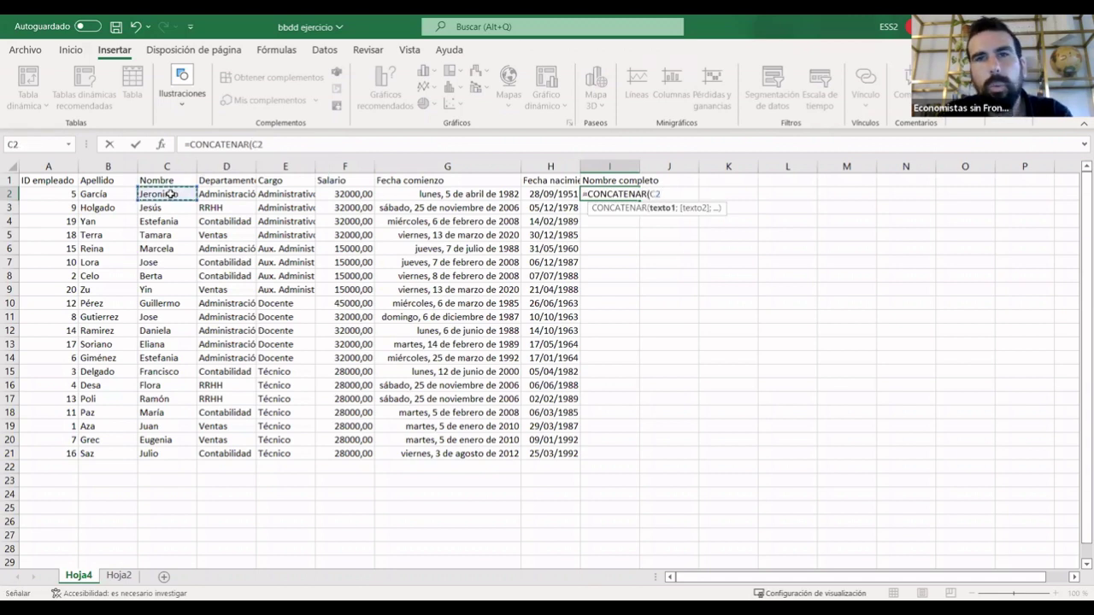
type(";")
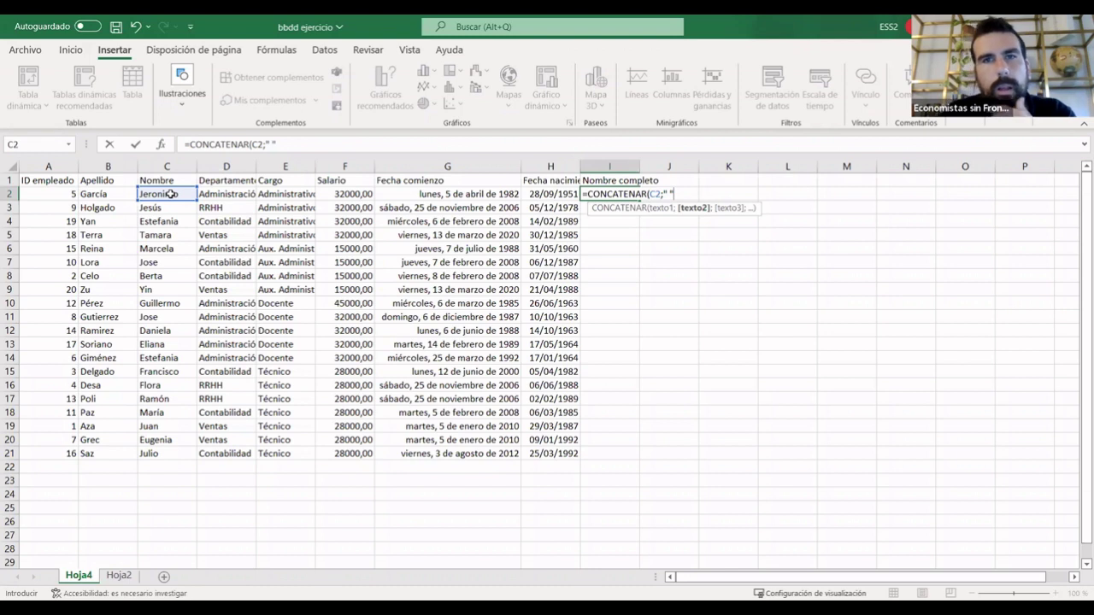
type(";")
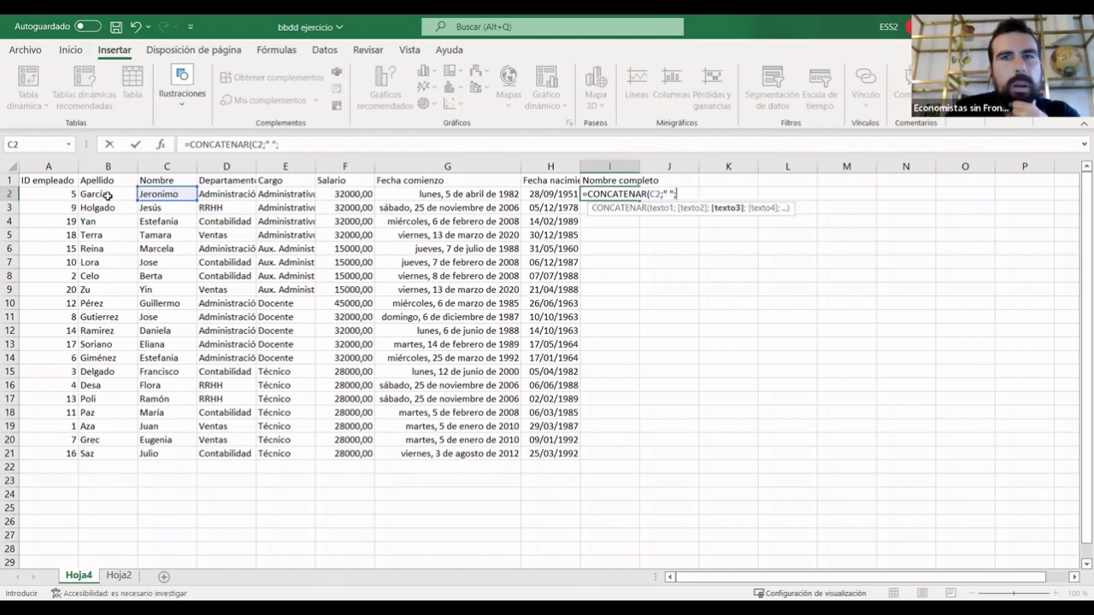
left_click(108, 195)
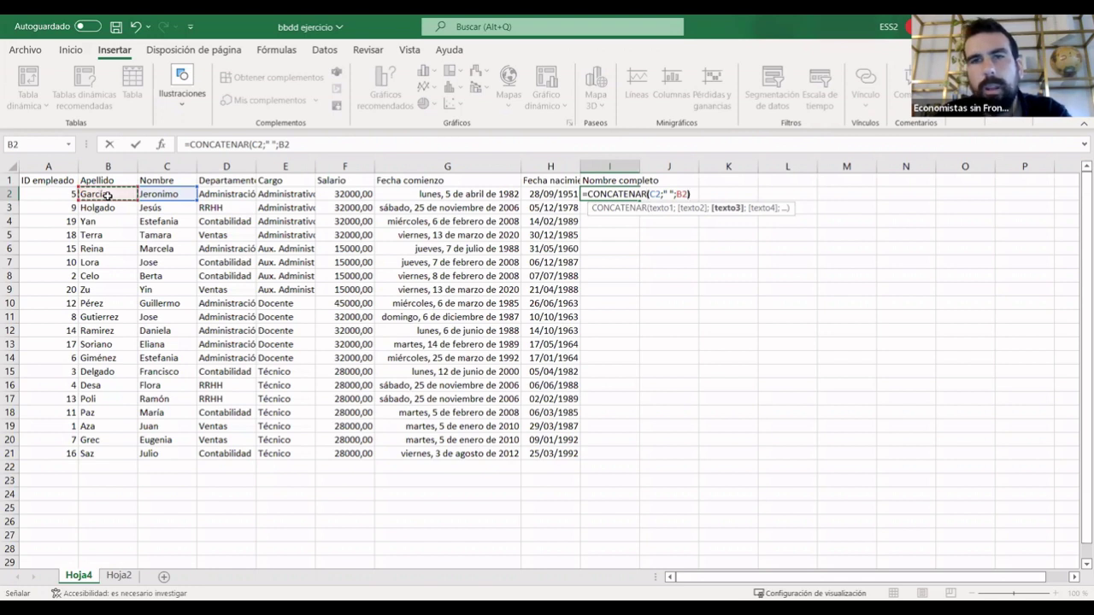
type(")")
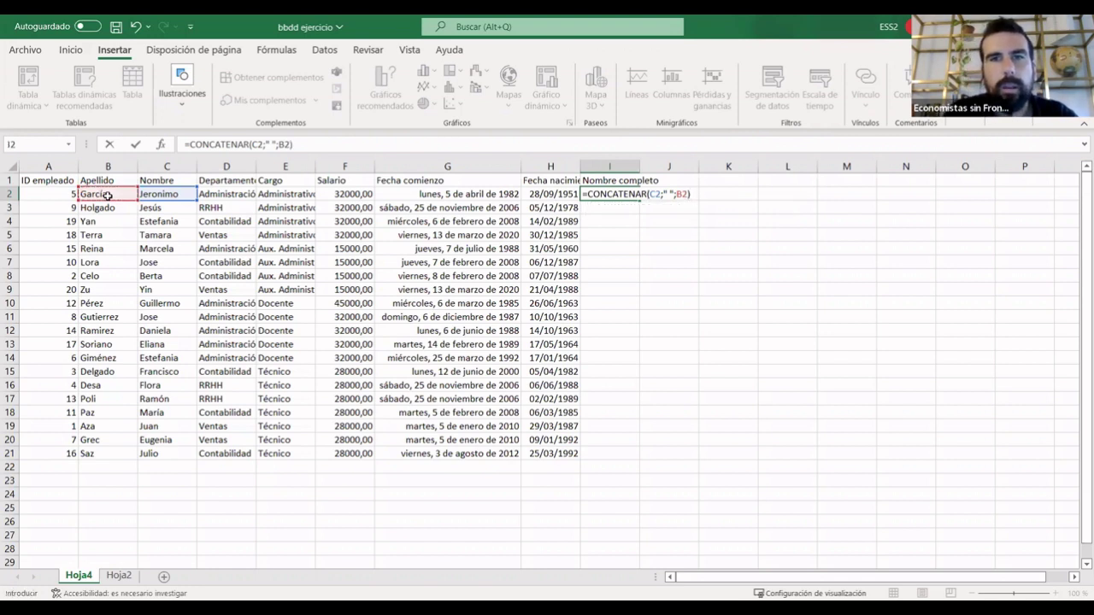
key("Return")
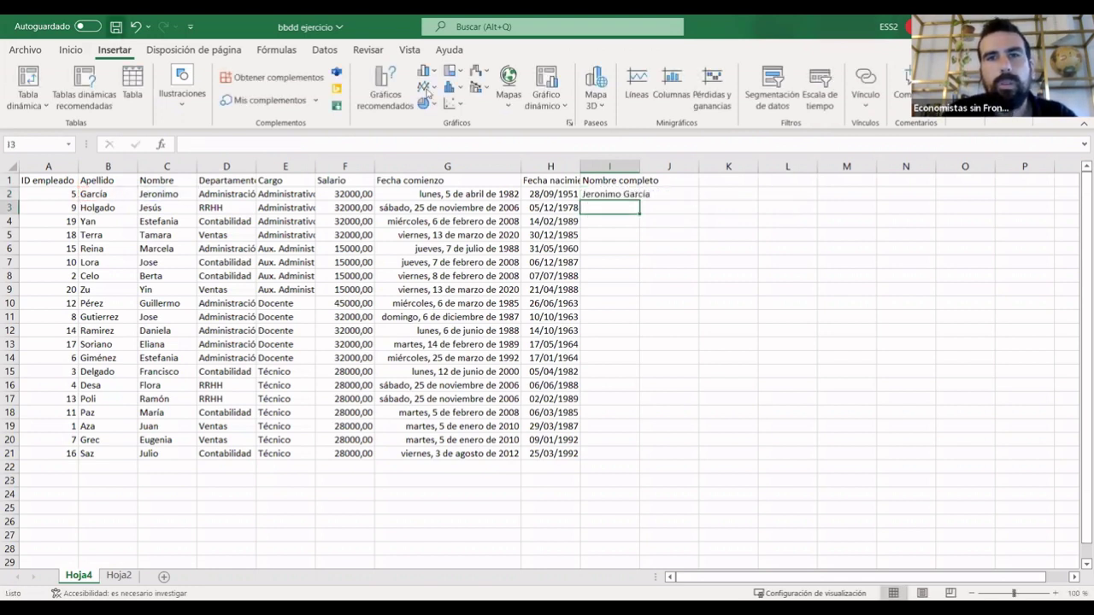
Copy the I2 full-name formula down through I21 and check the results.
left_click(610, 196)
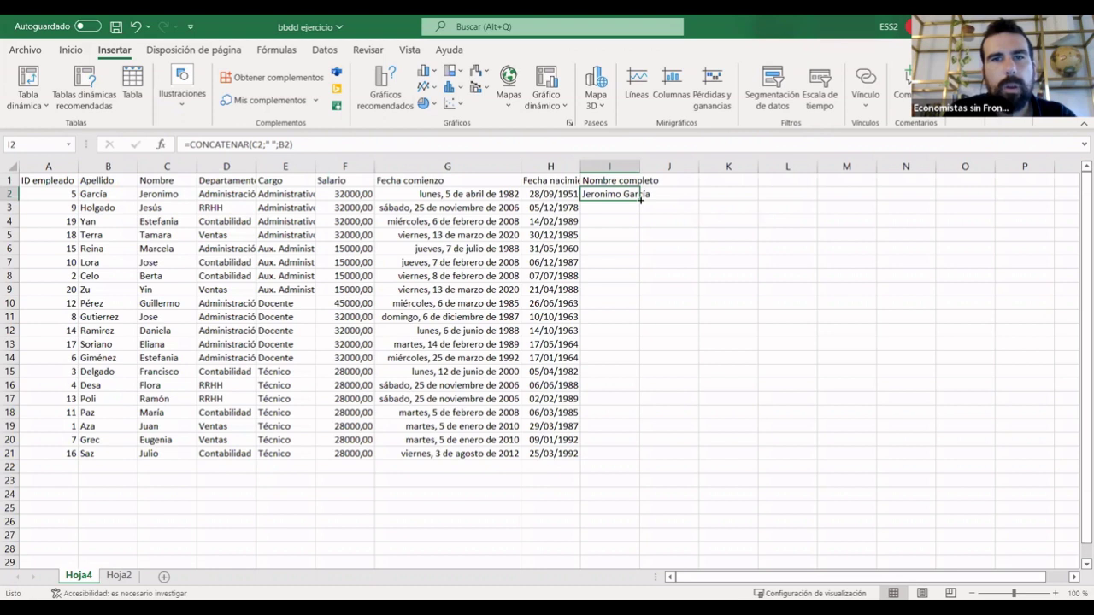
left_click_drag(640, 200, 642, 462)
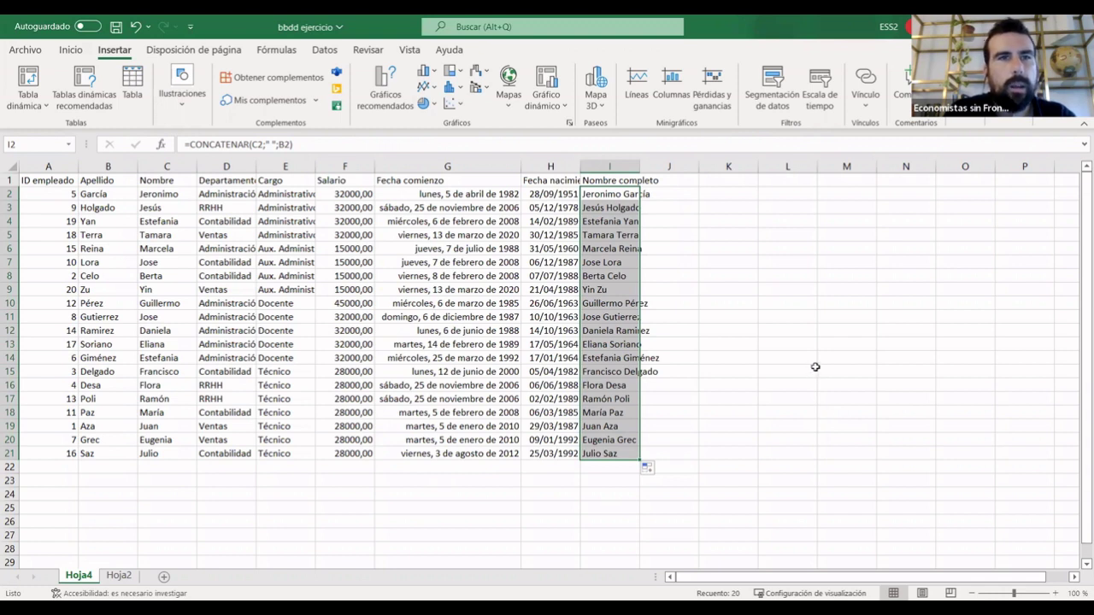
left_click(612, 191)
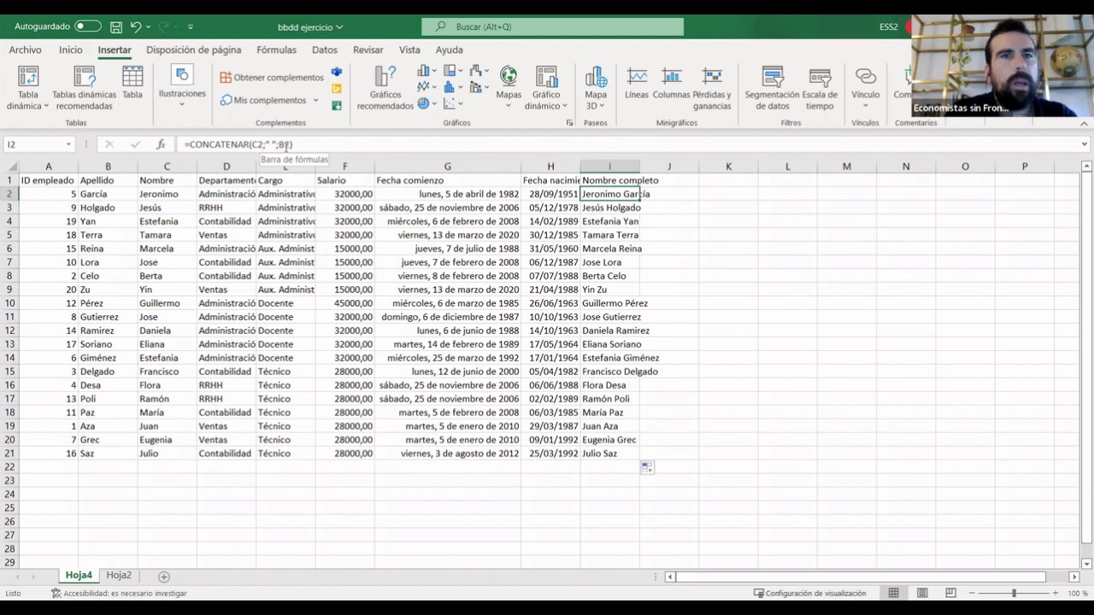
left_click(728, 289)
left_click(619, 195)
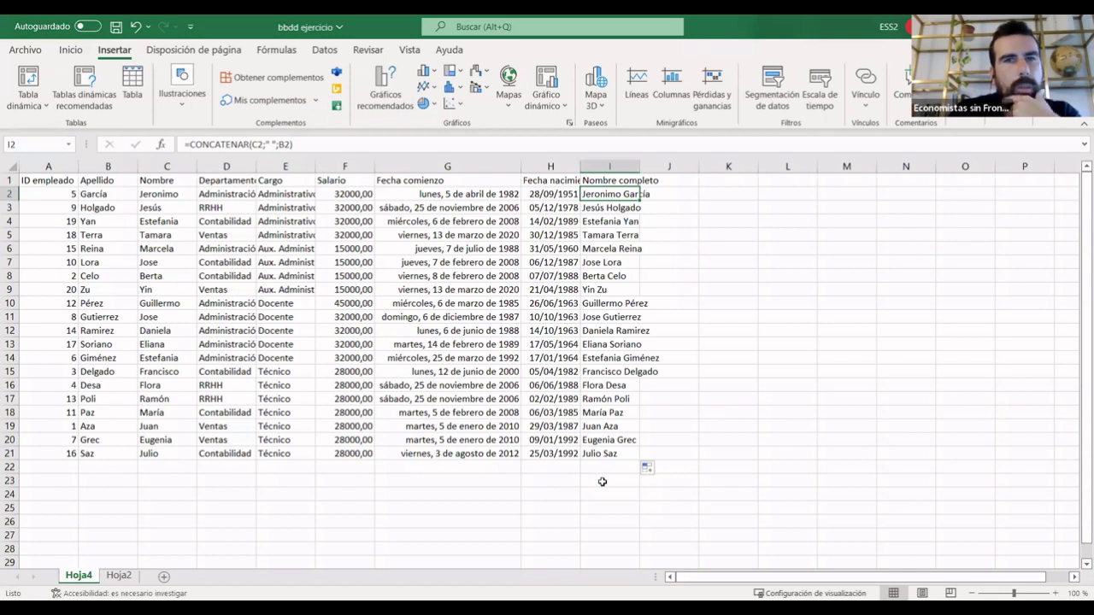
left_click(603, 481)
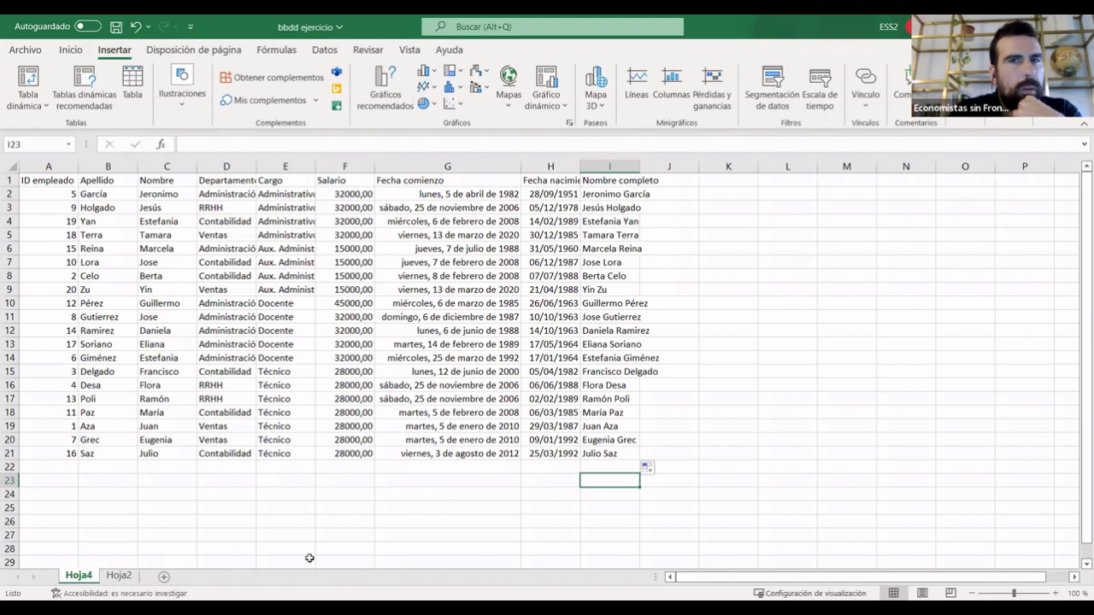
left_click(488, 542)
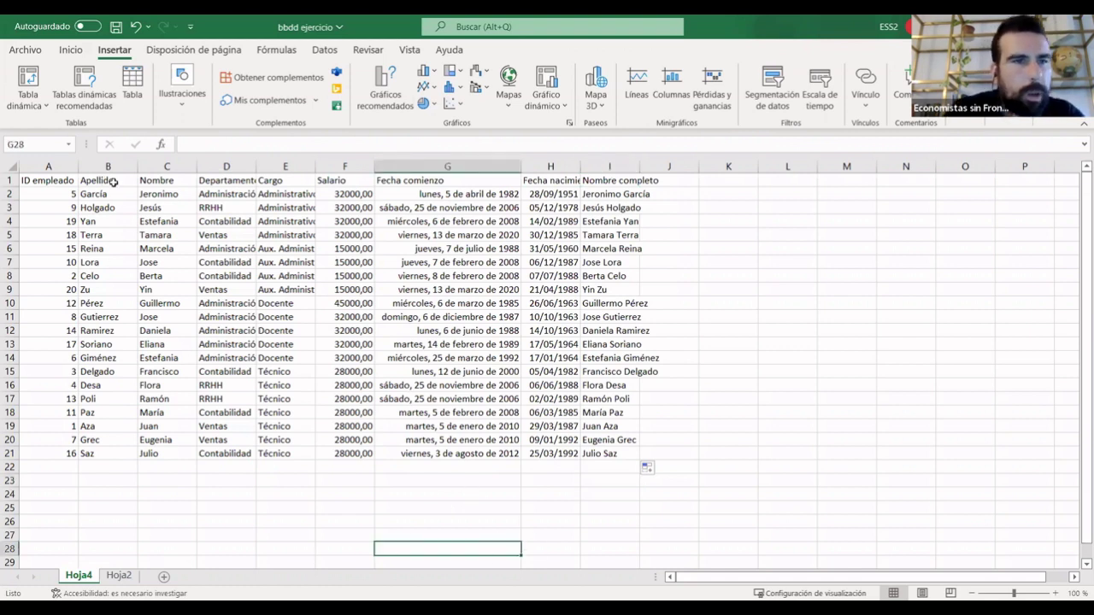
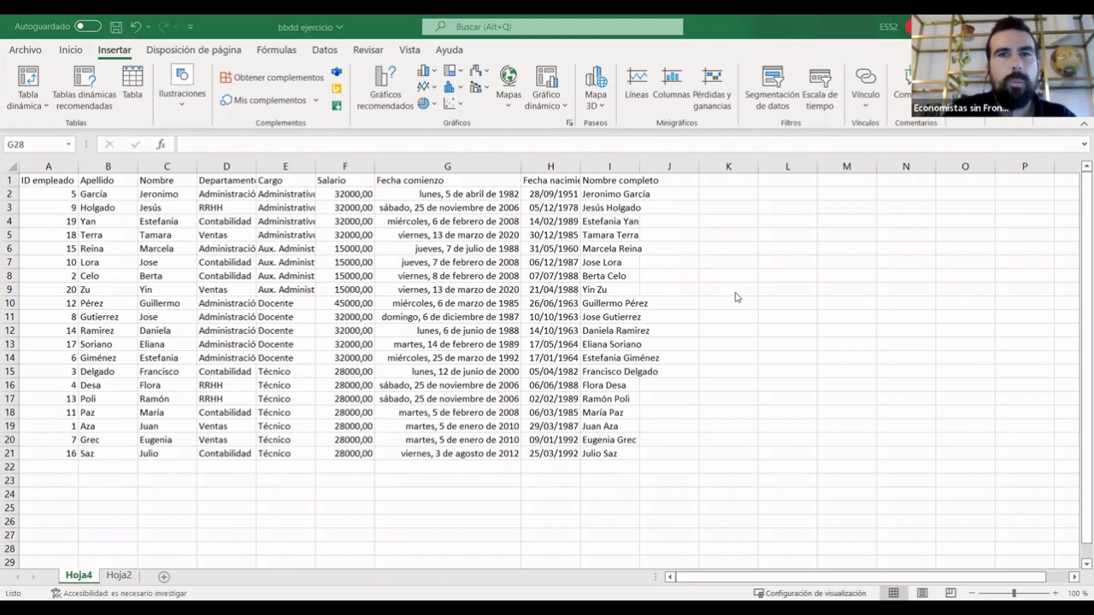
Correct the CONCATENAR formula in I2 so a space separates first name and surname.
key("alt+Tab")
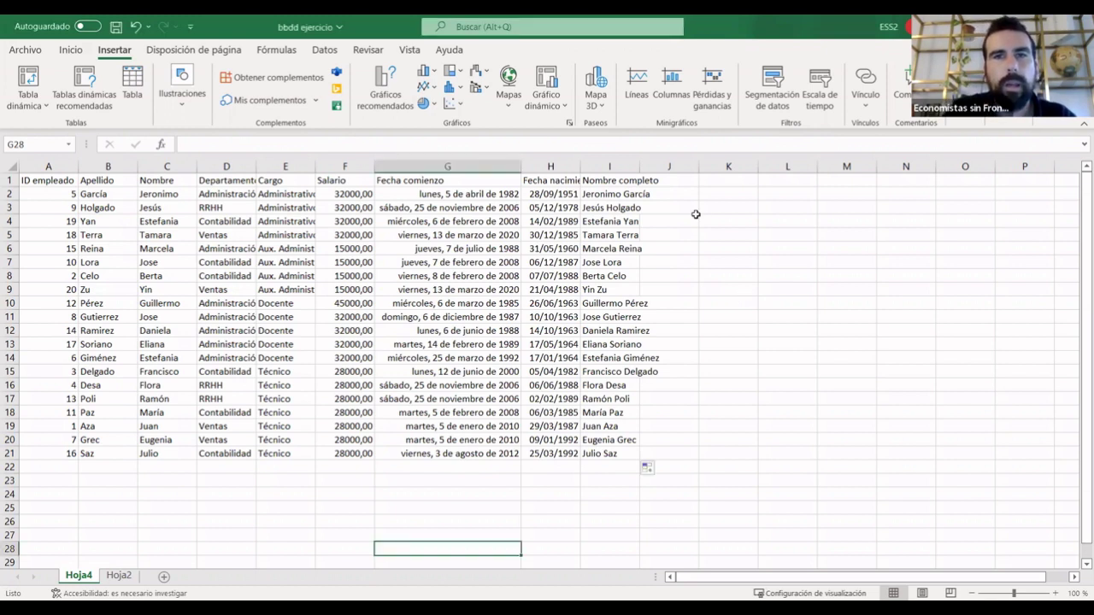
left_click(610, 194)
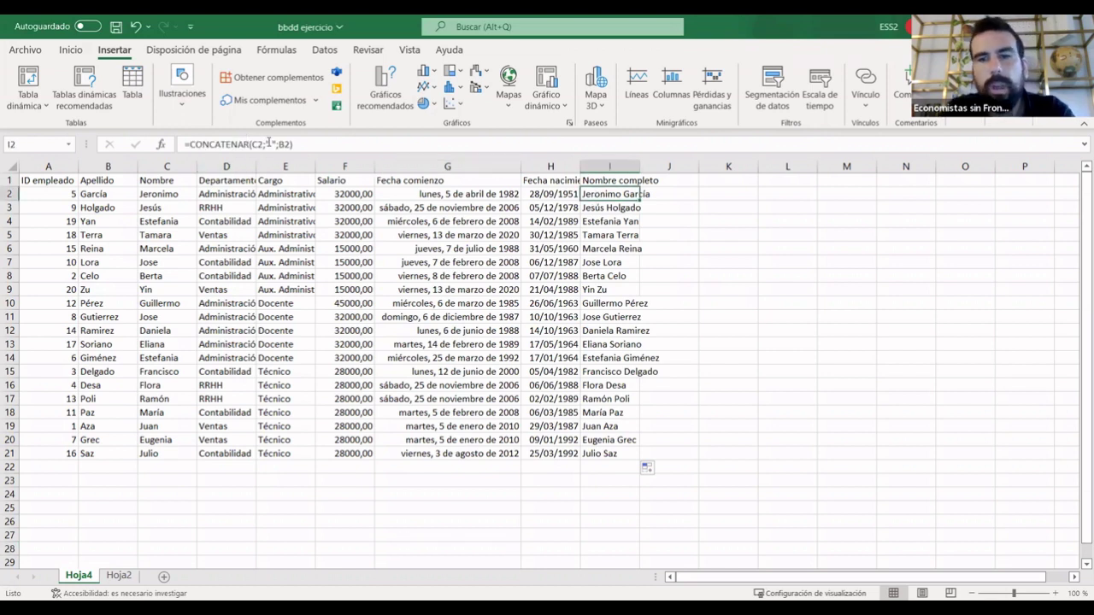
left_click(268, 143)
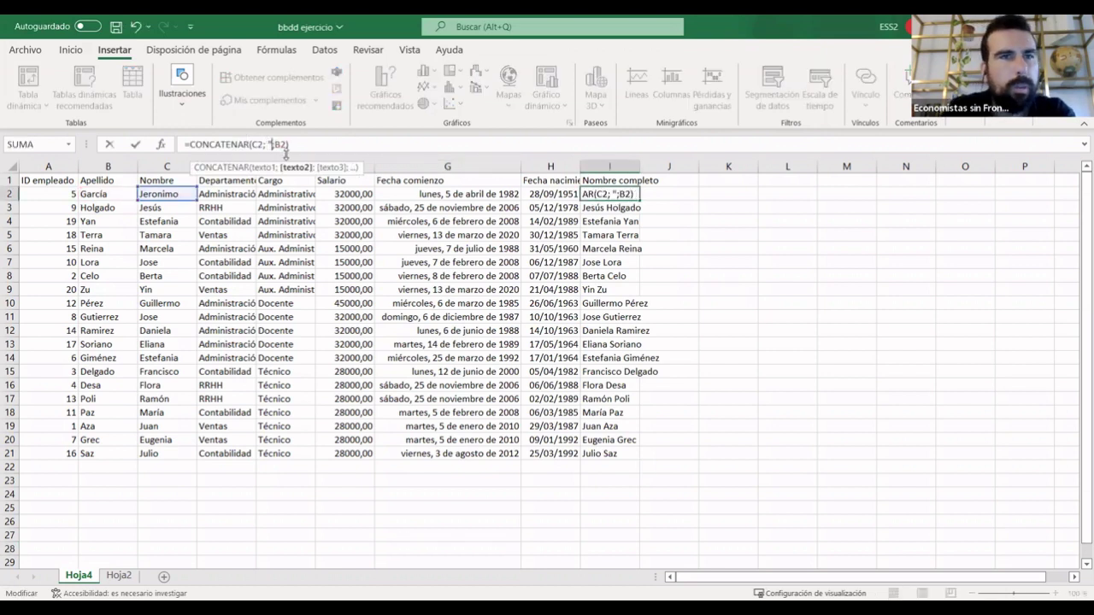
type("\"")
key("Return")
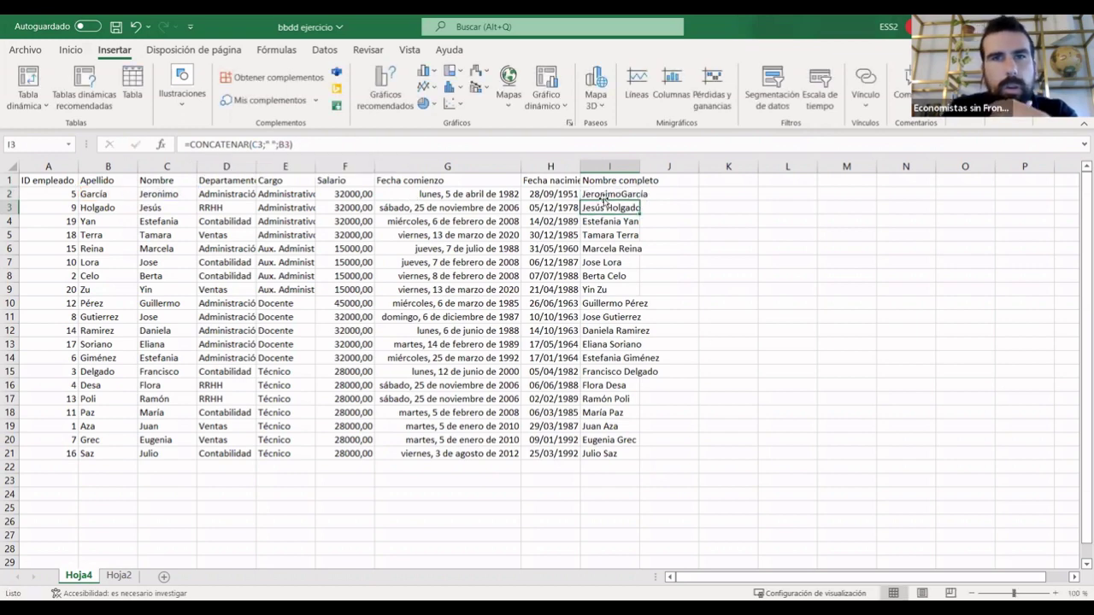
left_click(608, 196)
left_click(752, 360)
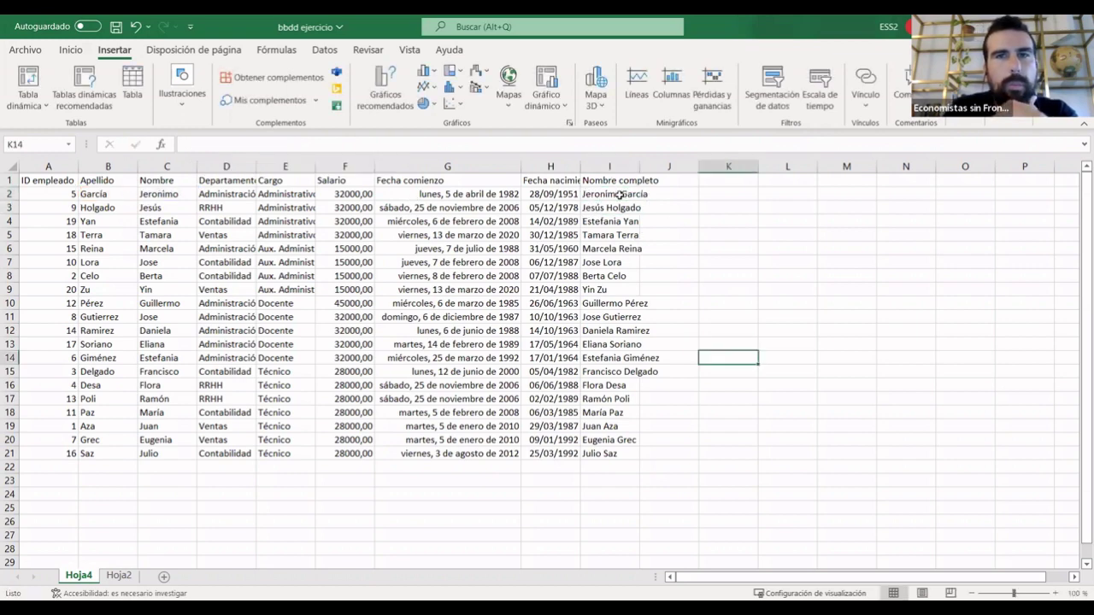
left_click(620, 194)
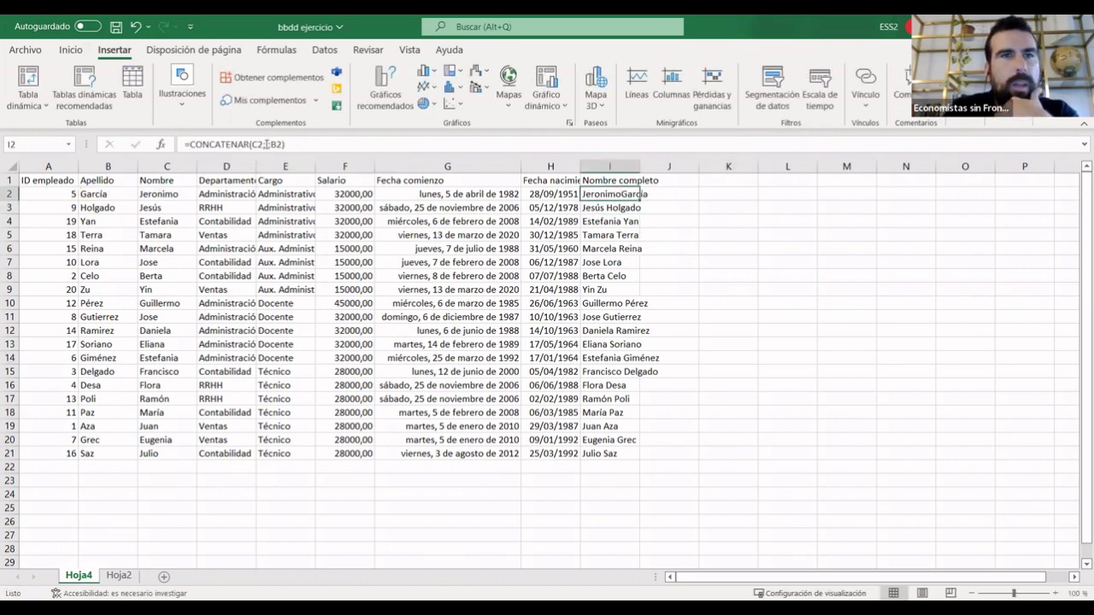
left_click(266, 144)
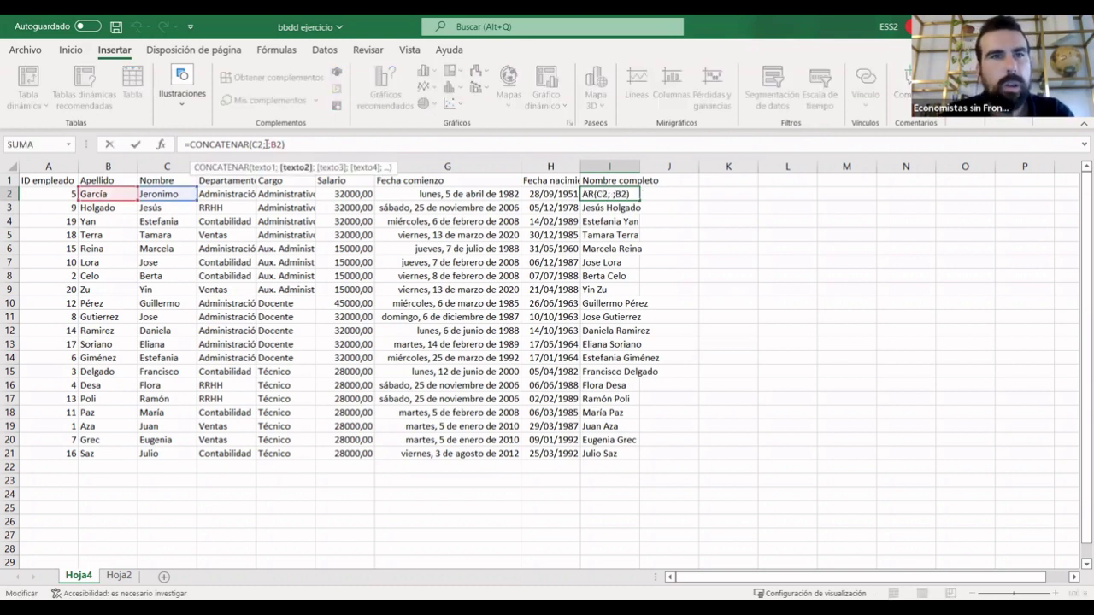
type("\" ")
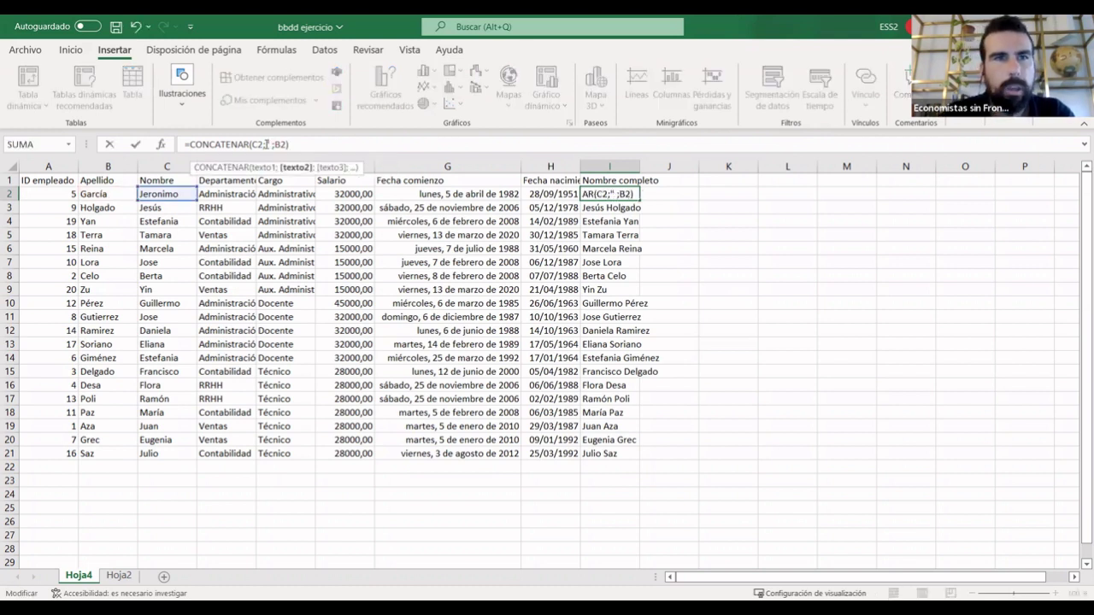
type("\"")
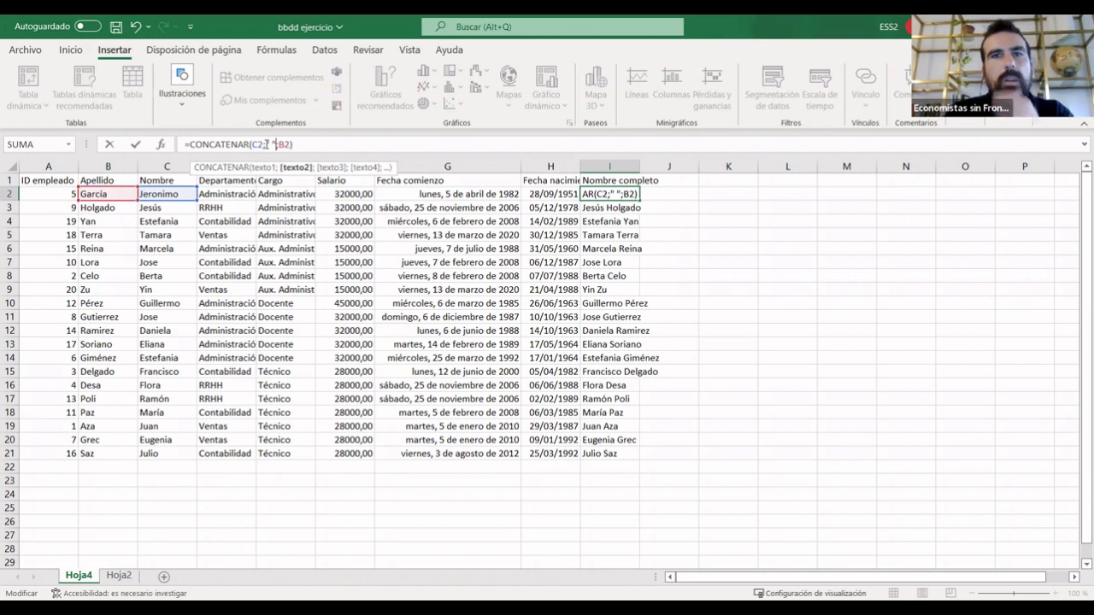
left_click(617, 199)
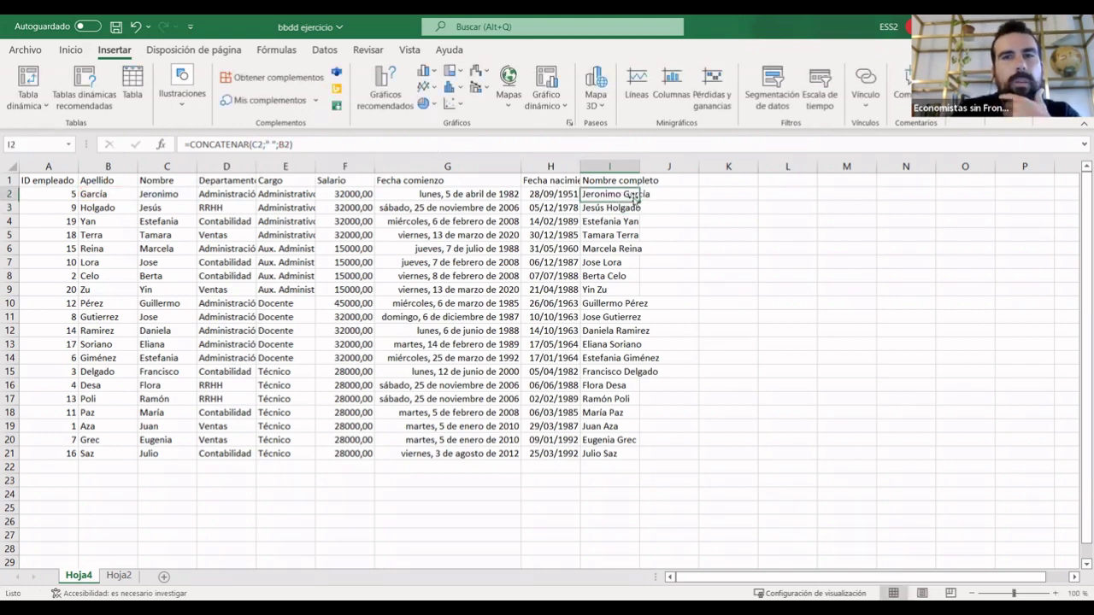
Fill the full-name formula down to I21 and paste I2:I21 back as plain values.
left_click_drag(638, 200, 632, 466)
left_click(610, 262)
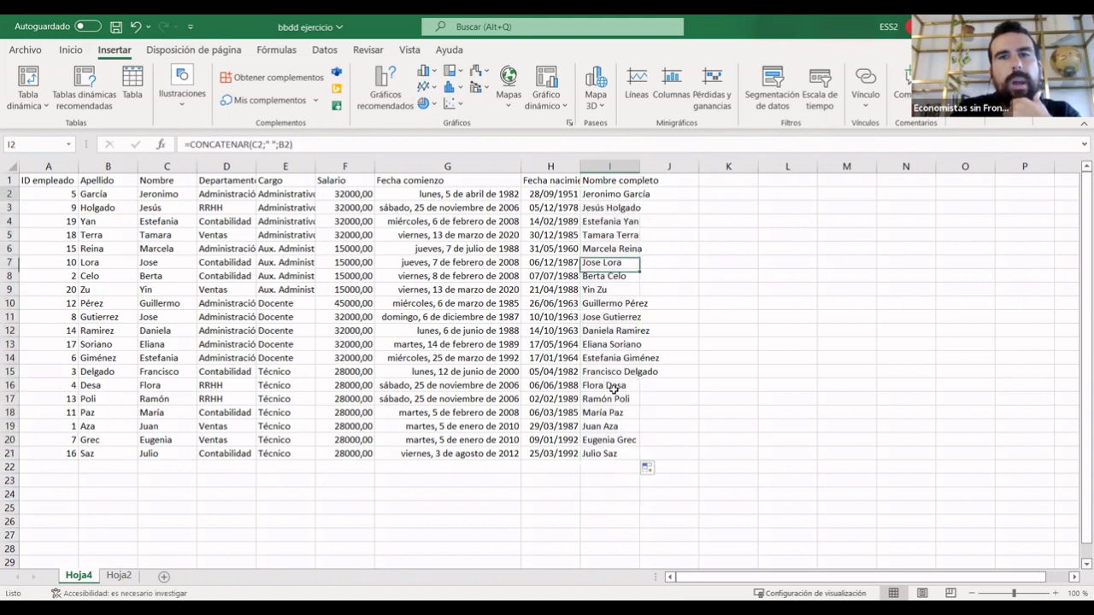
left_click_drag(610, 195, 618, 453)
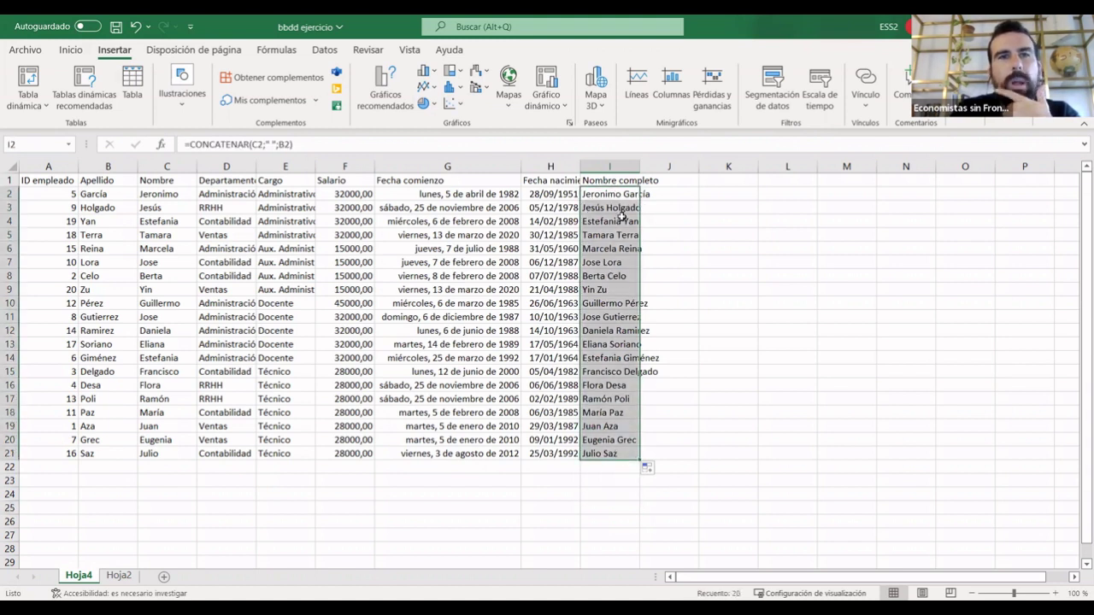
right_click(624, 196)
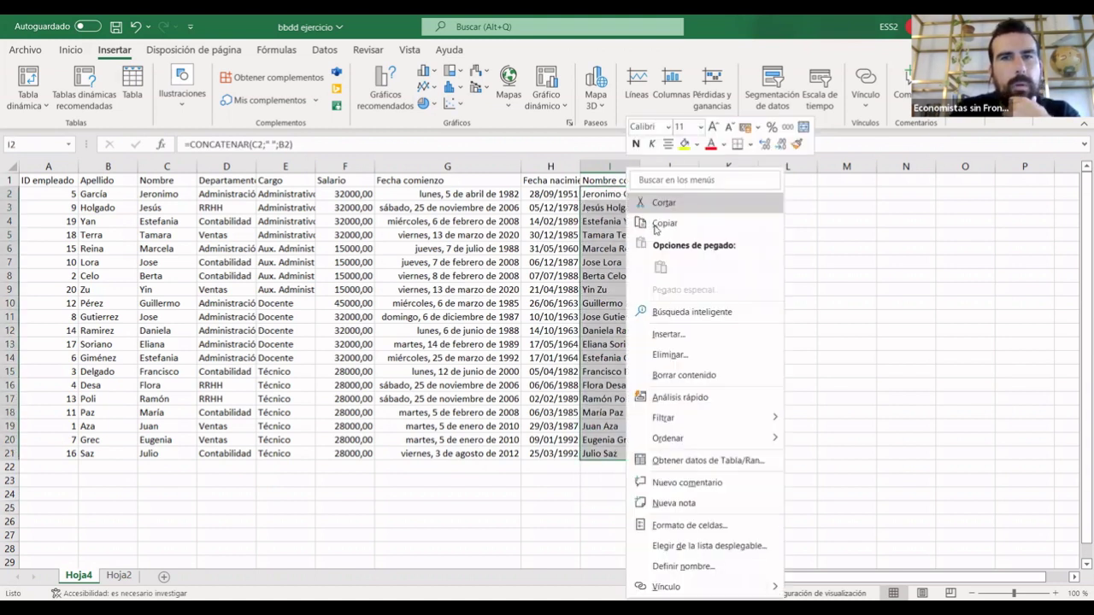
left_click(655, 225)
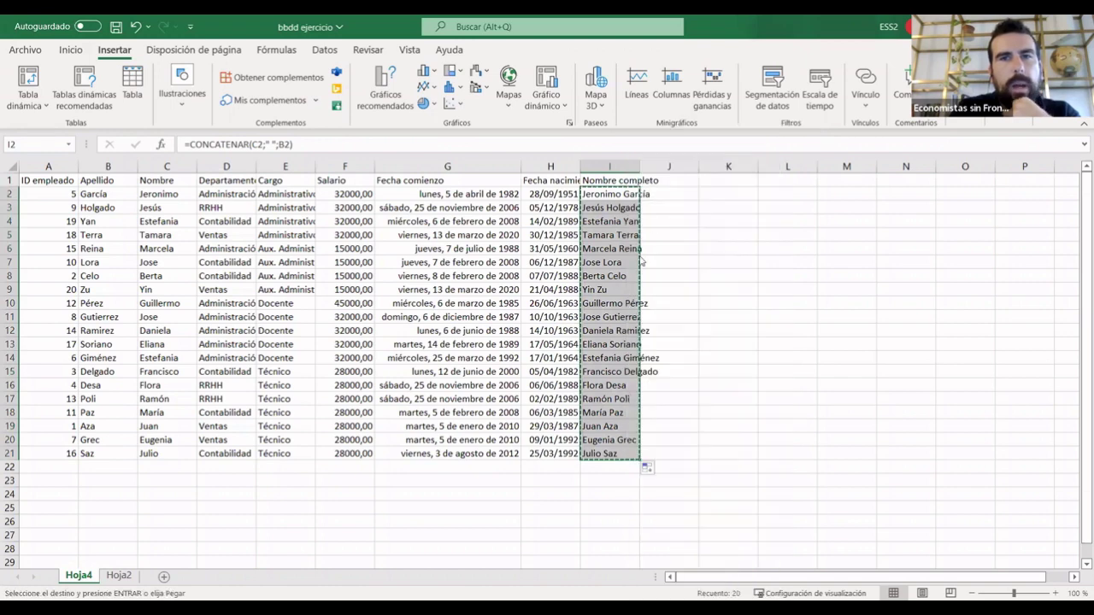
right_click(610, 248)
key("v")
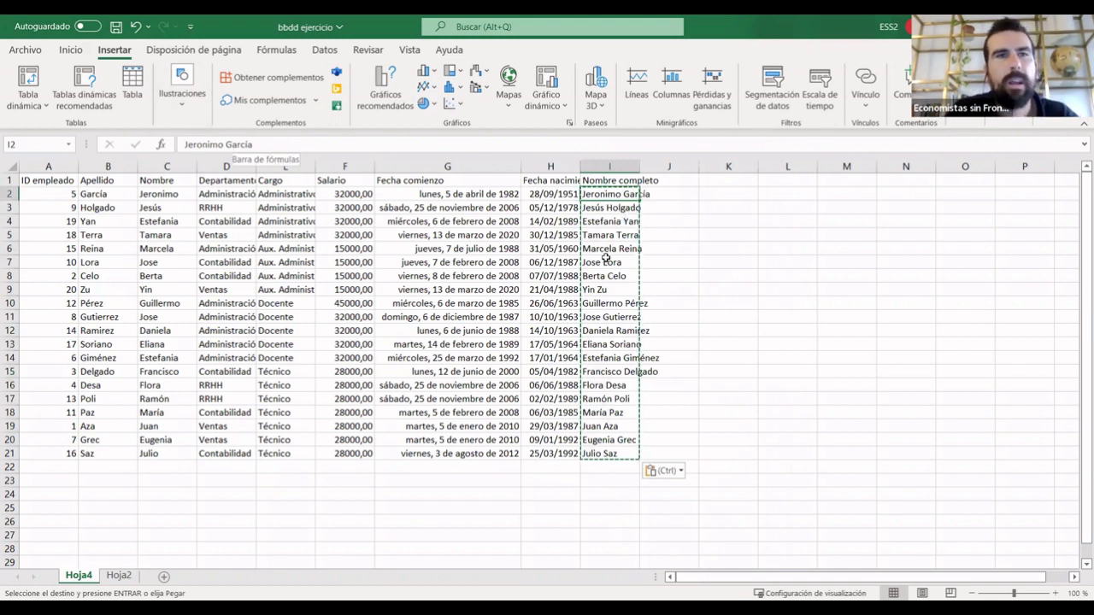
Verify that Nombre completo cells such as I14 now hold plain-text names.
left_click(610, 358)
left_click(611, 494)
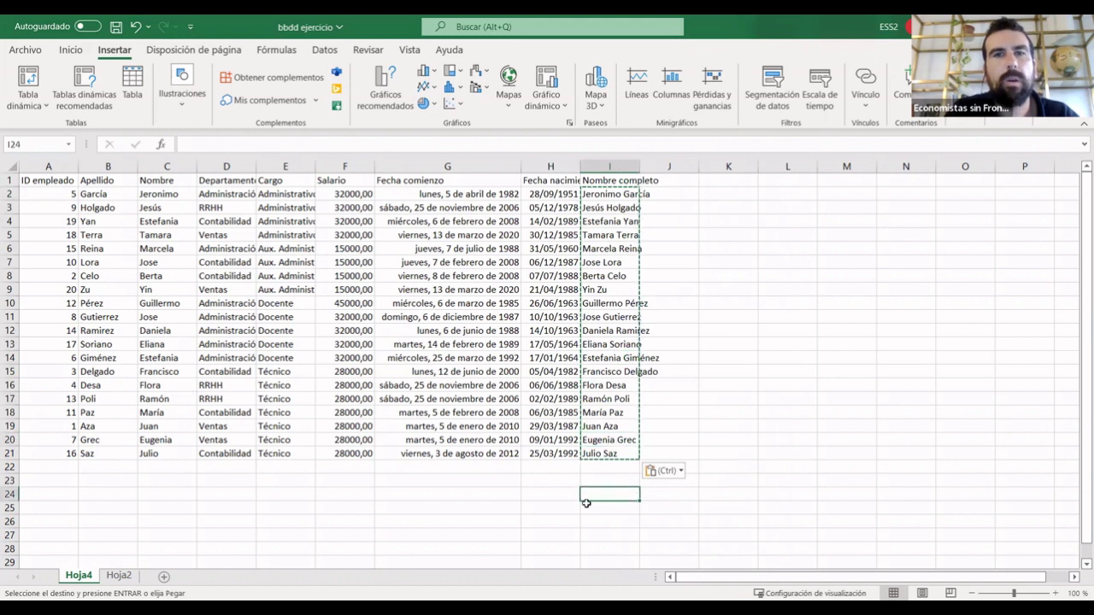
left_click(567, 505)
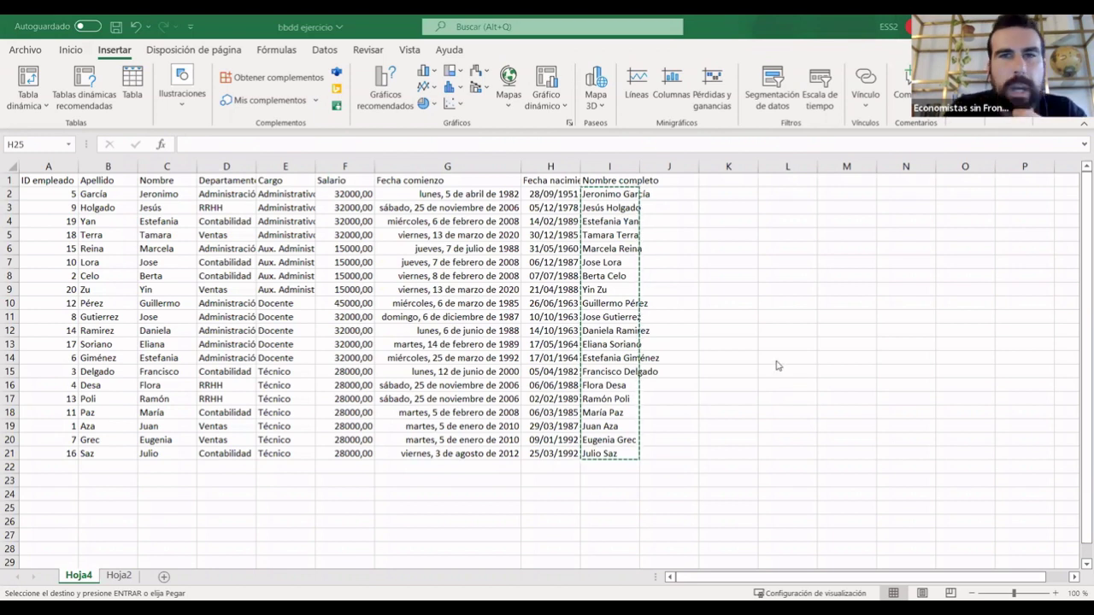
left_click(588, 194)
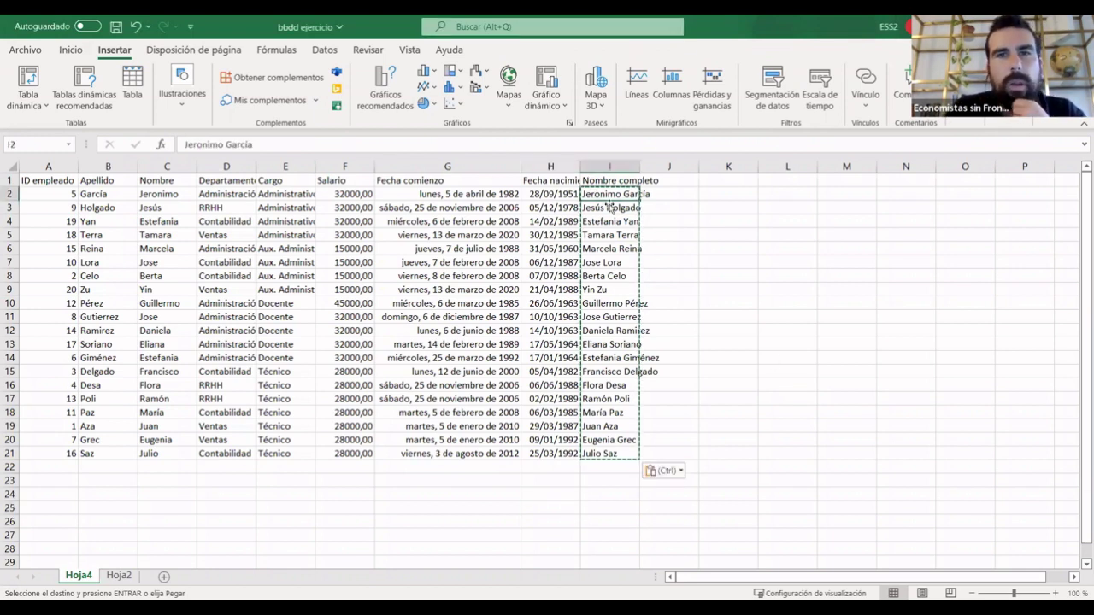
Clear the full names in I2:I21 and begin a CONCATENAR formula in I2.
key("ctrl+shift+Down")
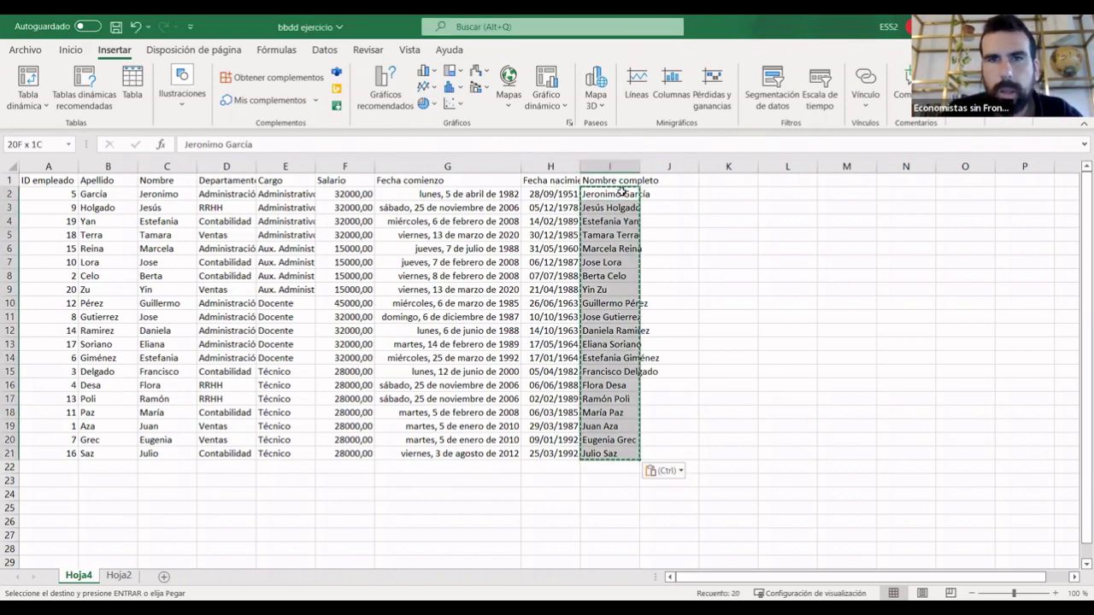
key("Delete")
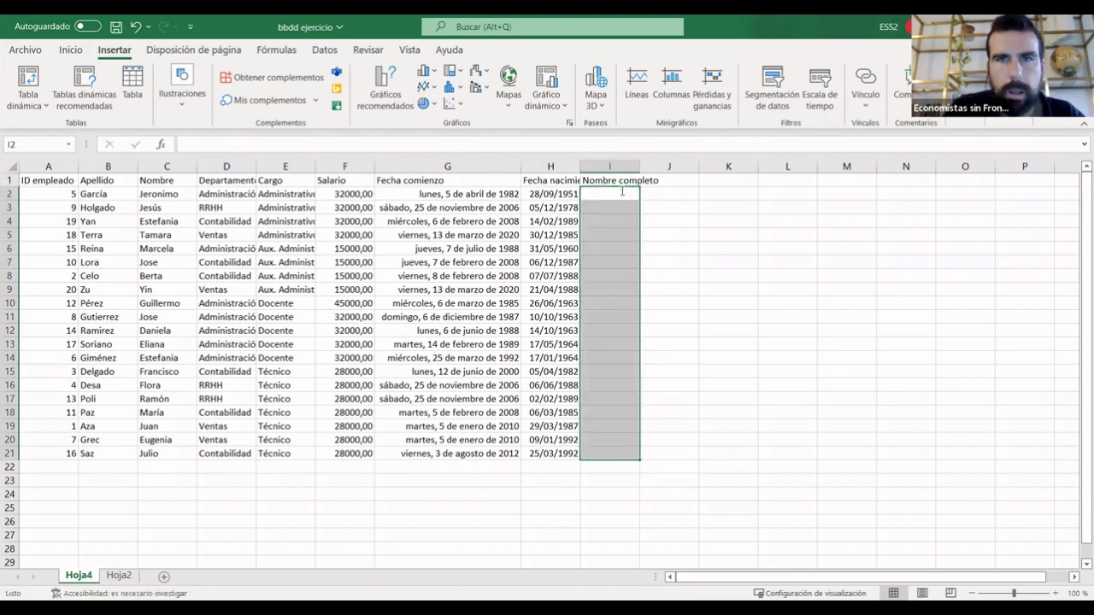
double_click(622, 192)
type("=")
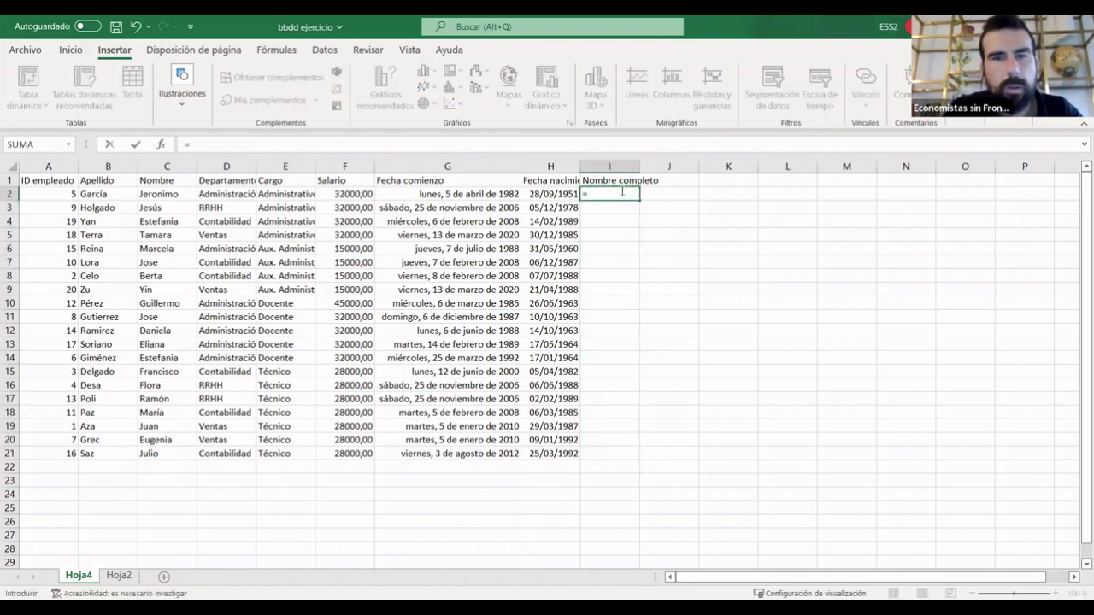
type("conca")
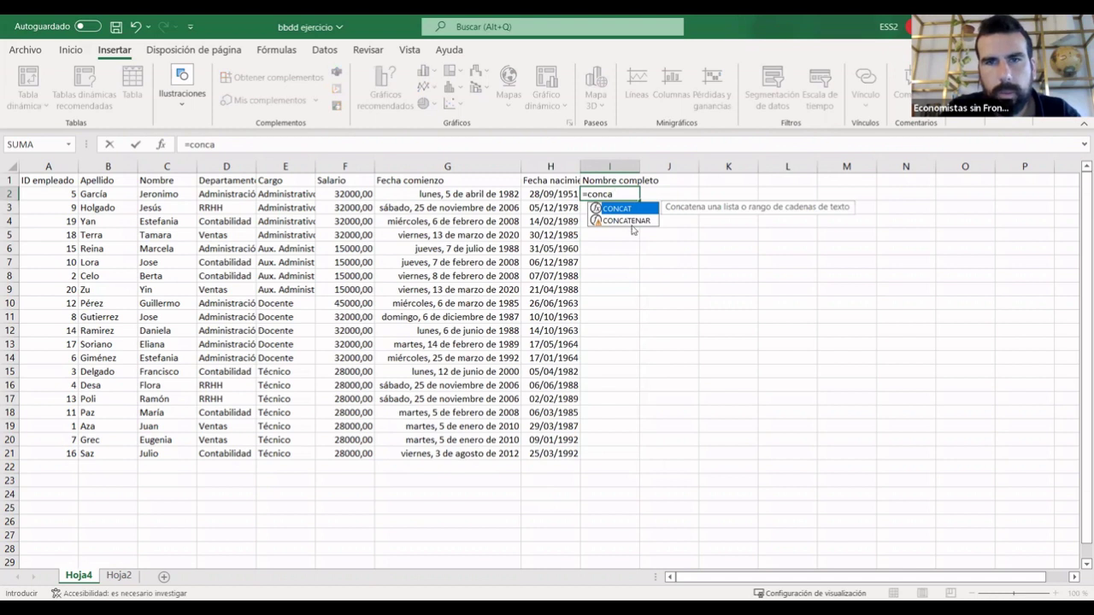
key("Down")
key("Tab")
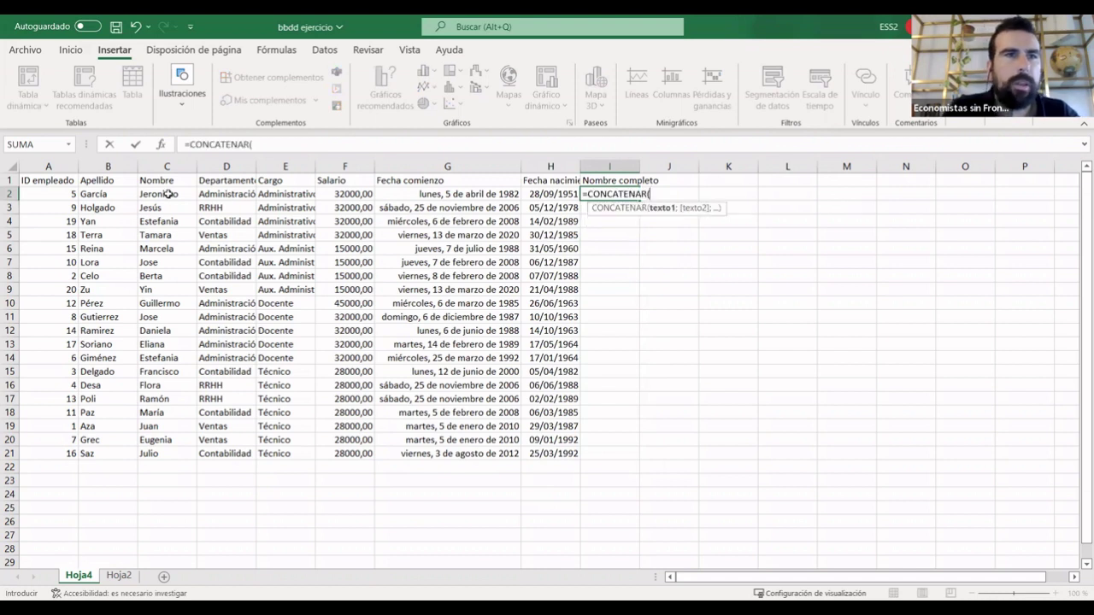
left_click(168, 194)
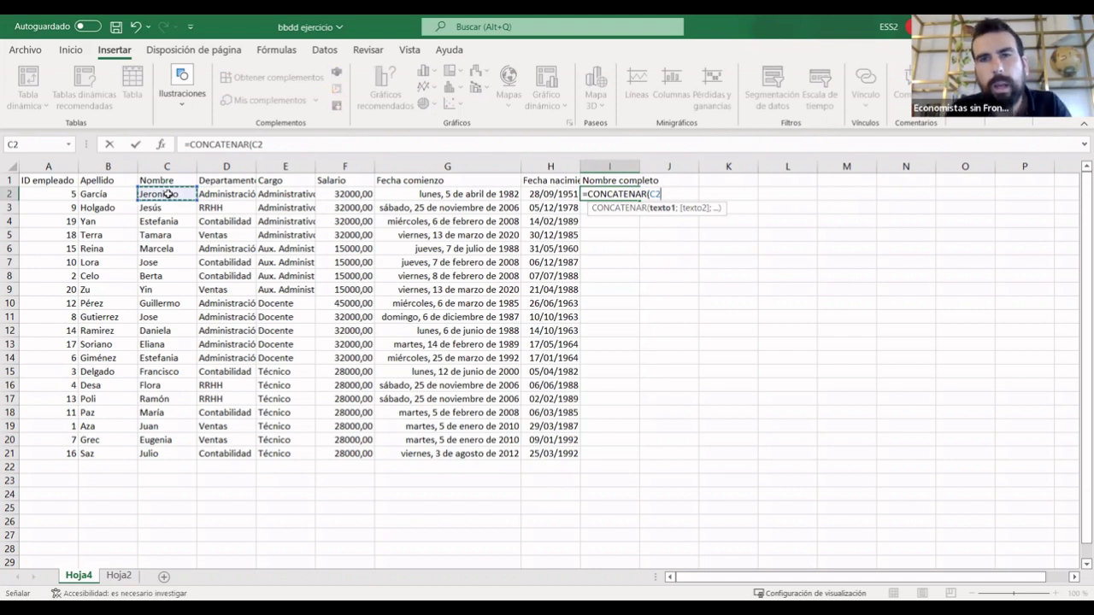
type(";")
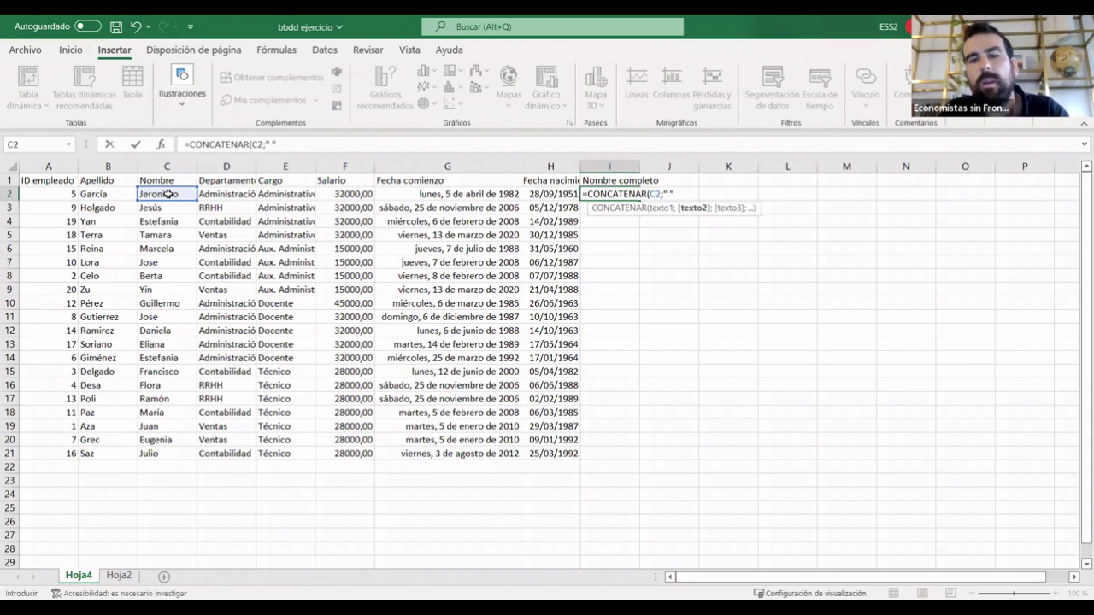
type(";")
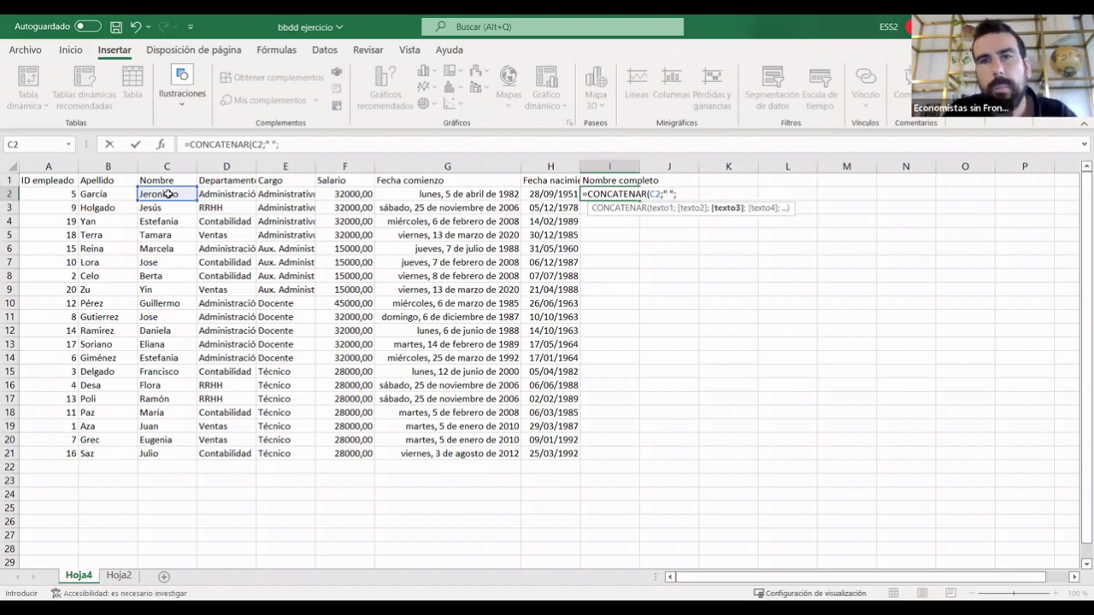
left_click(111, 193)
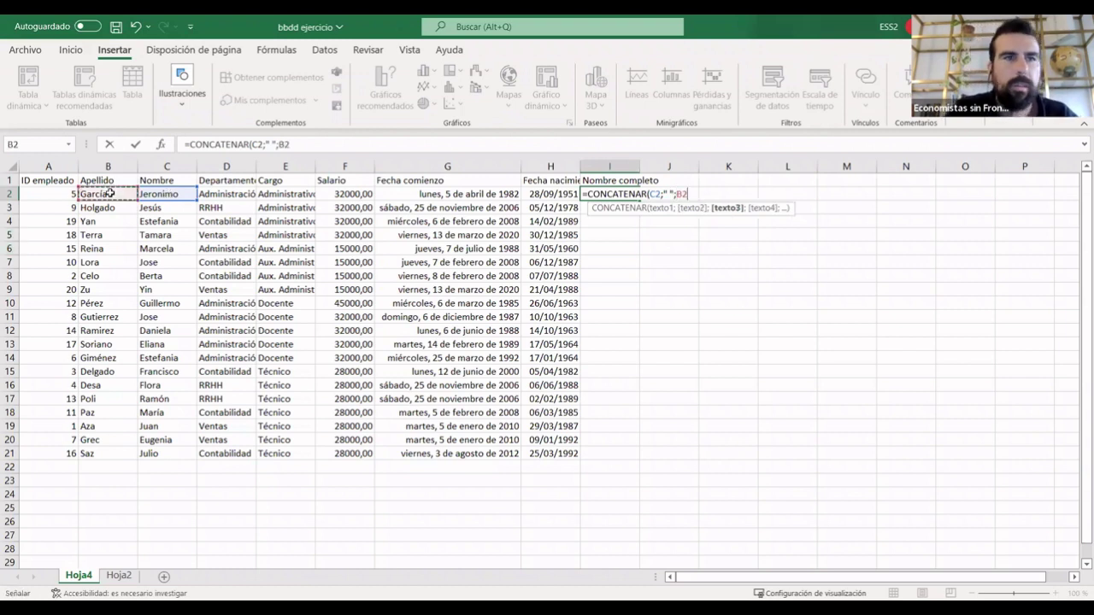
type(")")
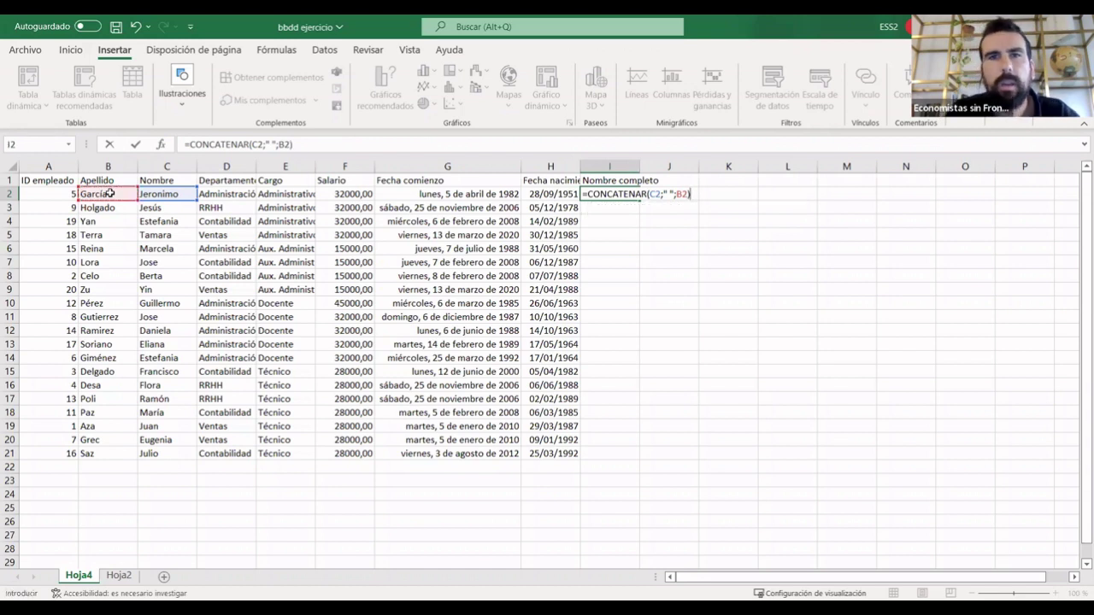
key("Return")
left_click(634, 197)
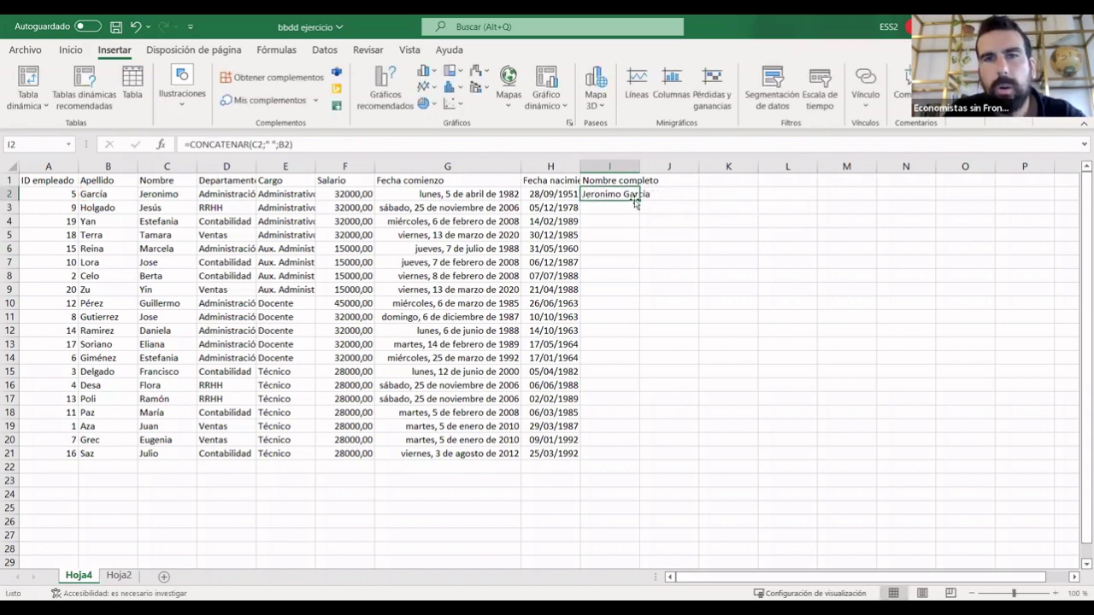
left_click_drag(639, 200, 639, 200)
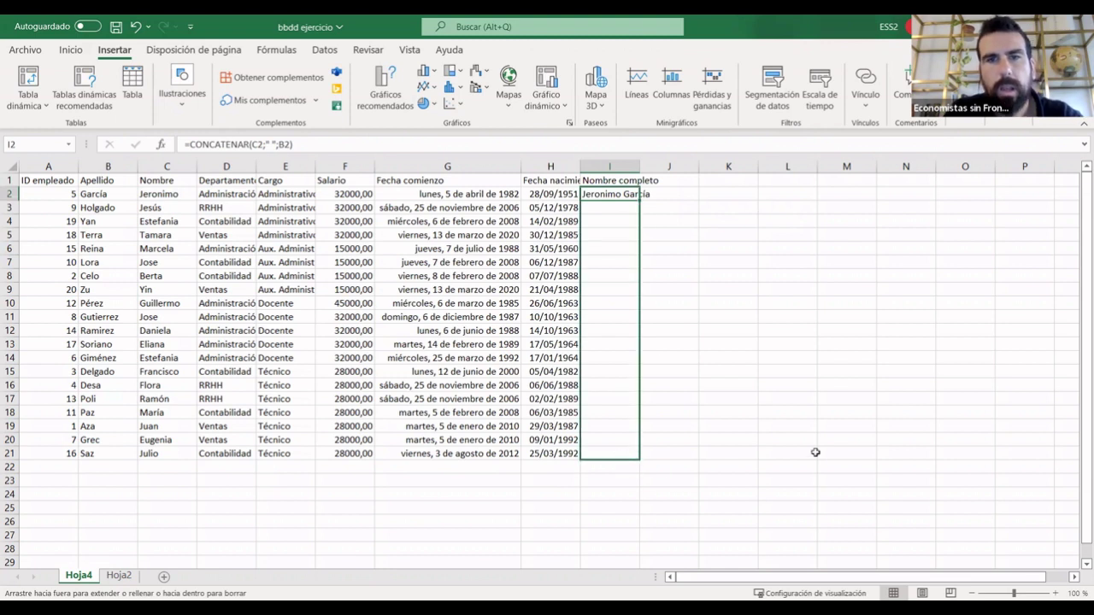
Fill the full-name formula down to row 21 and paste I2:I21 as plain values.
left_click_drag(640, 230, 623, 456)
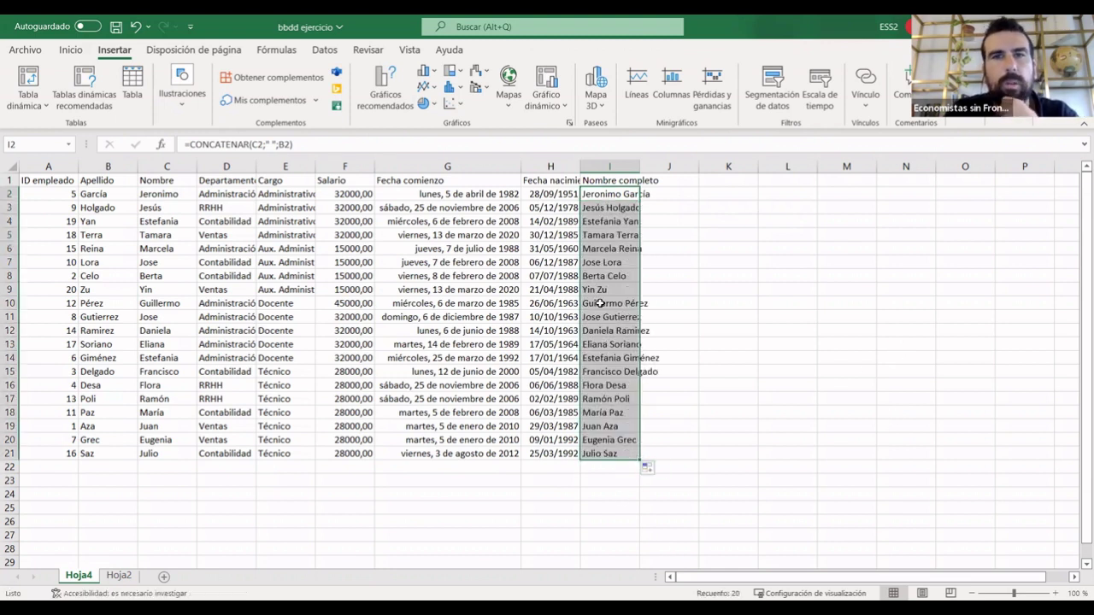
right_click(605, 194)
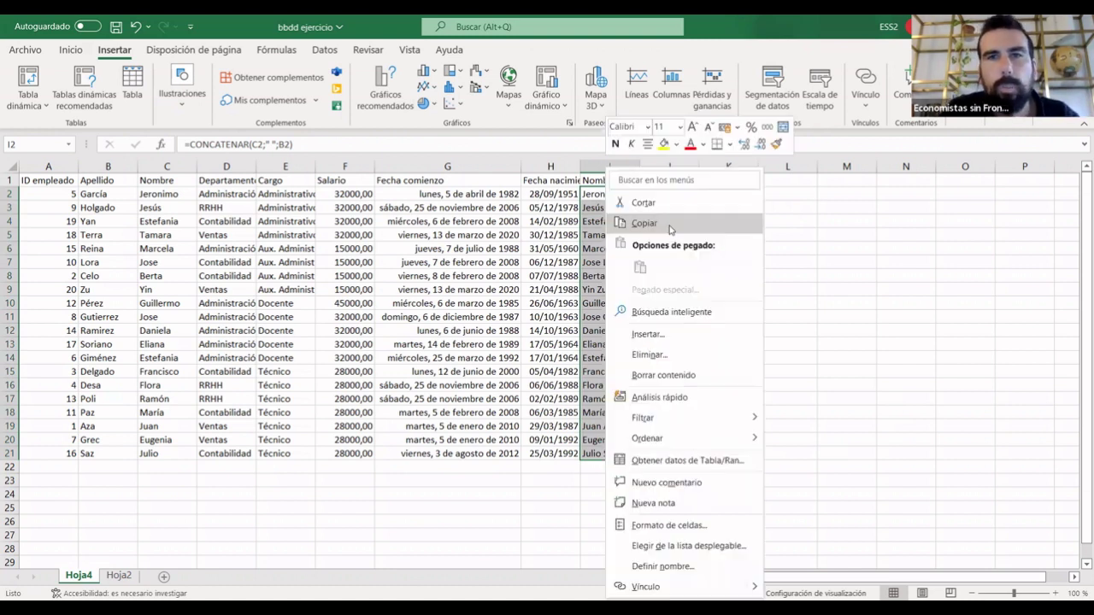
left_click(633, 222)
right_click(597, 199)
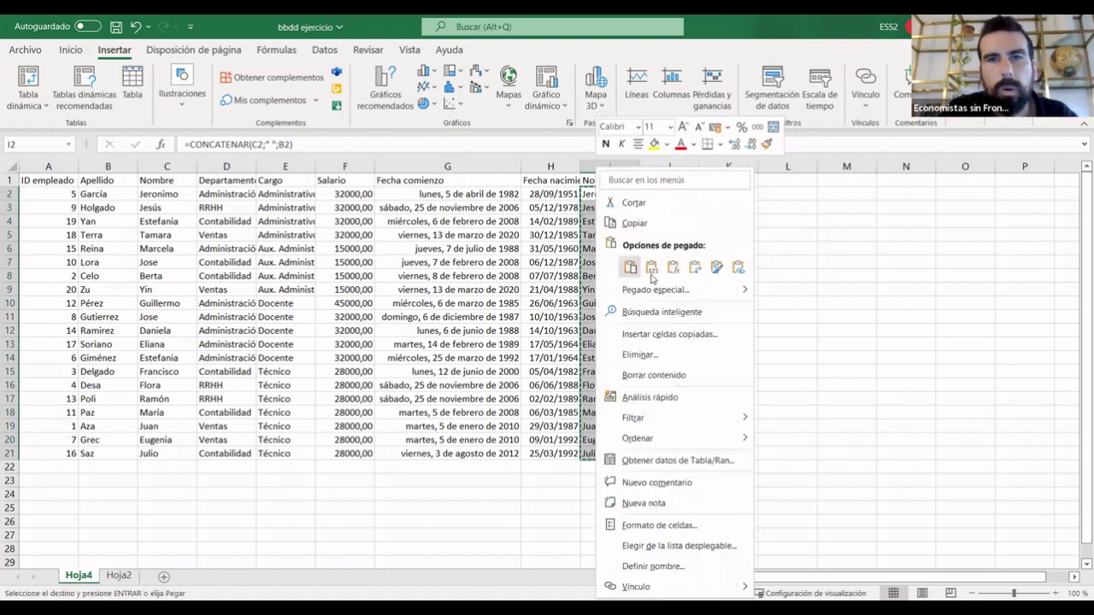
left_click(652, 272)
left_click(728, 343)
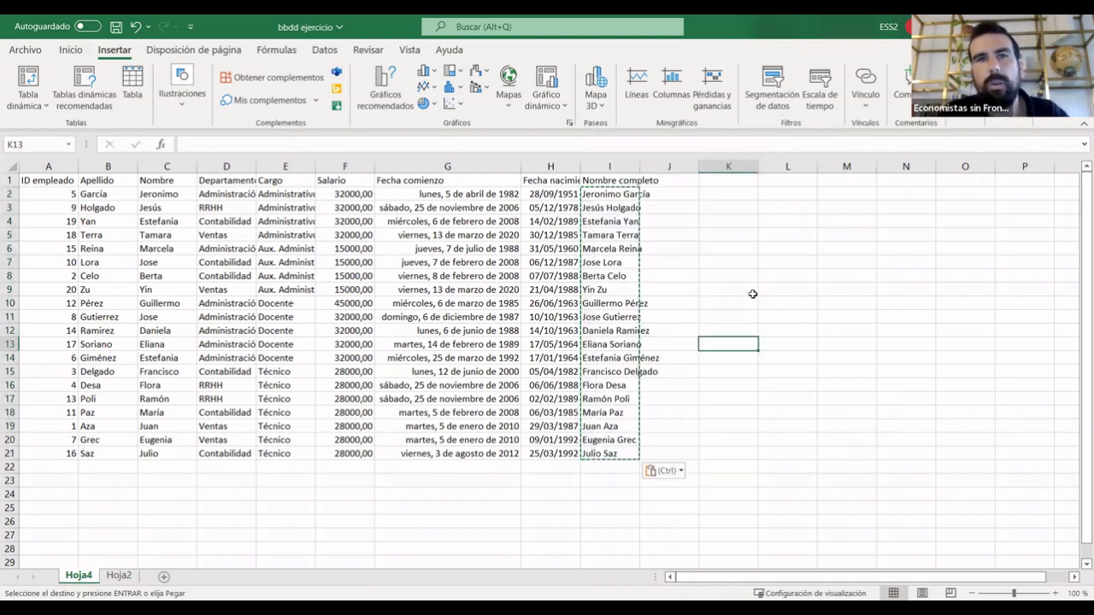
key("ctrl+v")
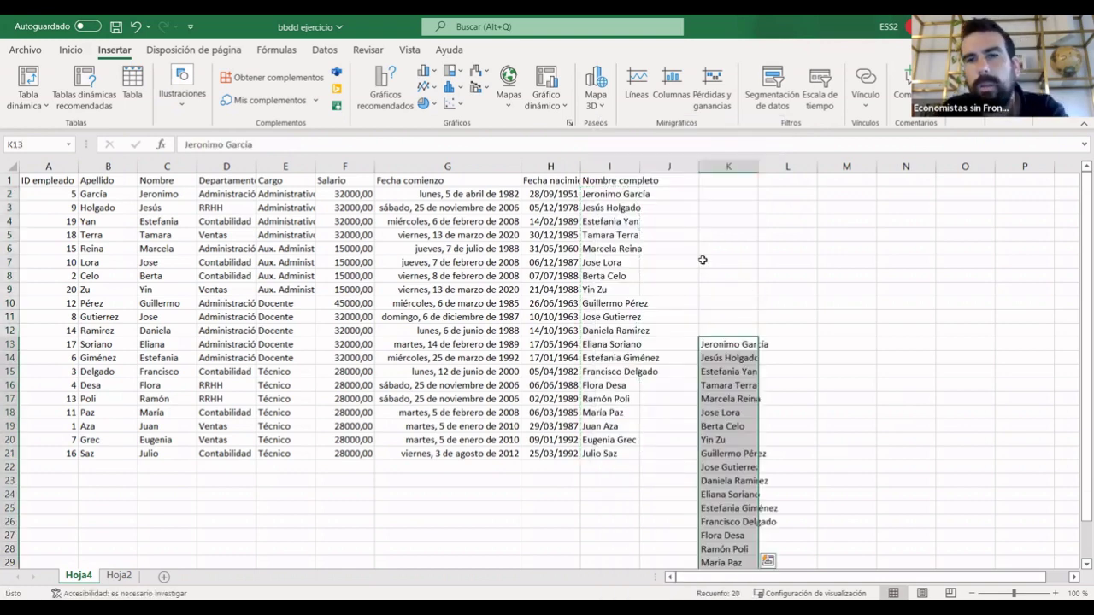
key("ctrl+z")
left_click(594, 259)
left_click_drag(609, 385, 610, 371)
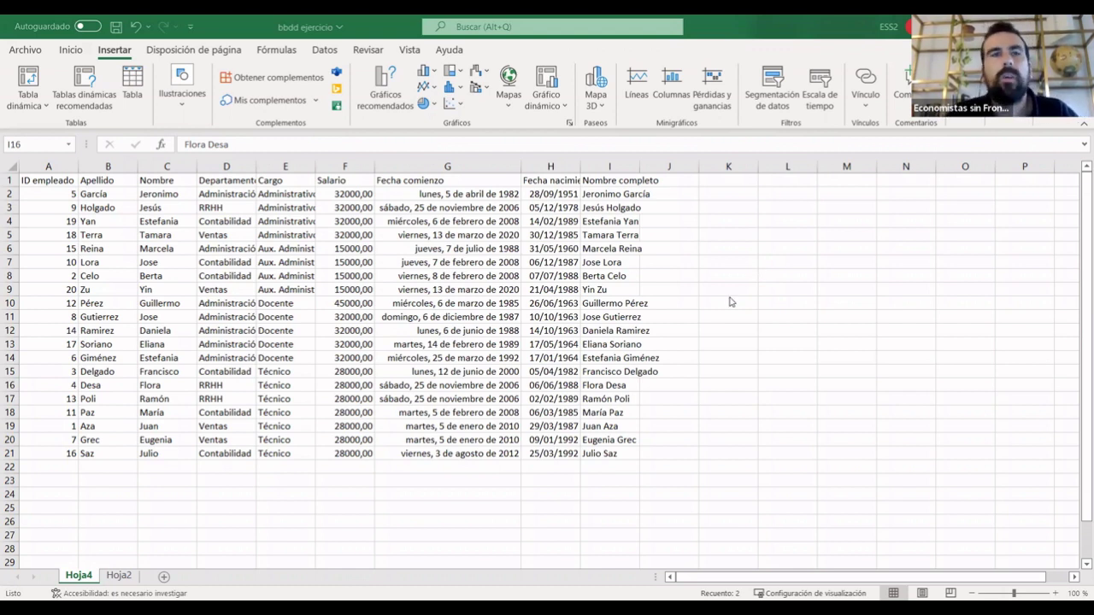
Delete the empty column C on Hoja2, then return to the Hoja4 employee table.
left_click(120, 576)
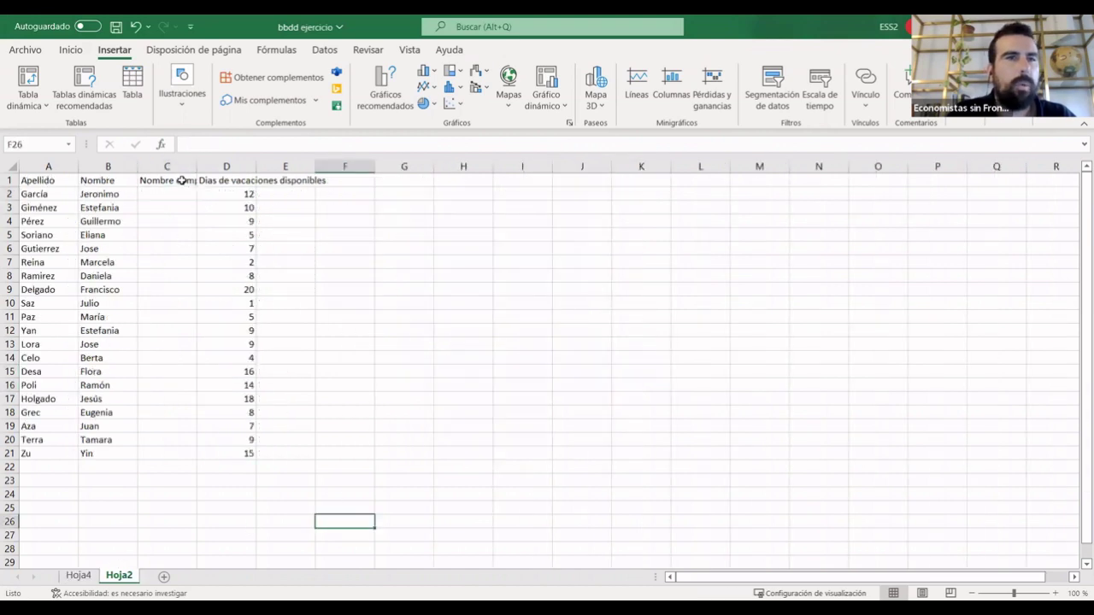
left_click(170, 166)
right_click(175, 167)
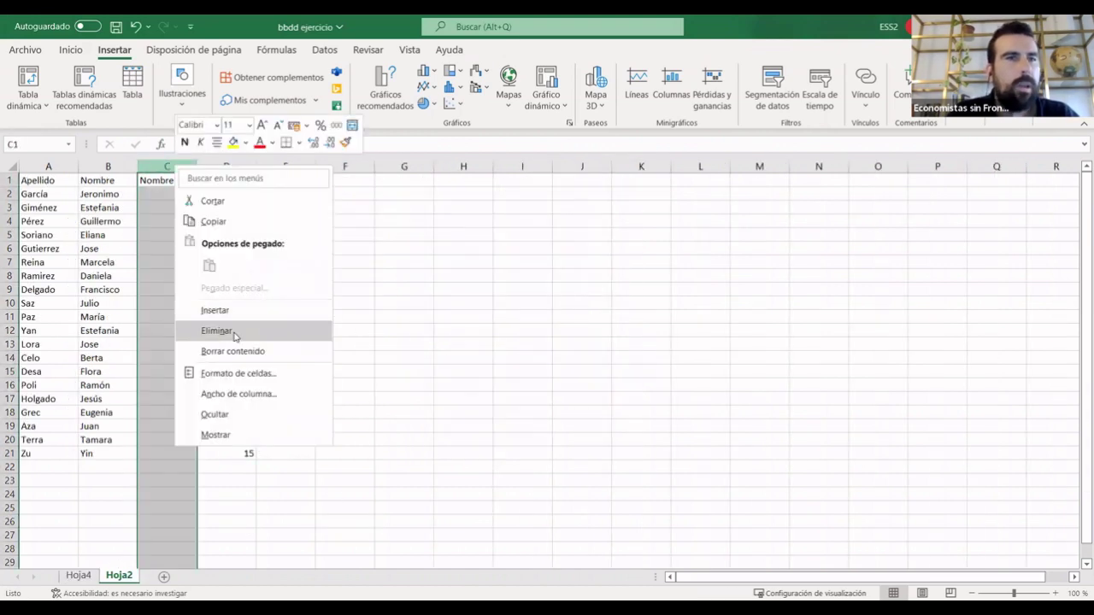
left_click(235, 334)
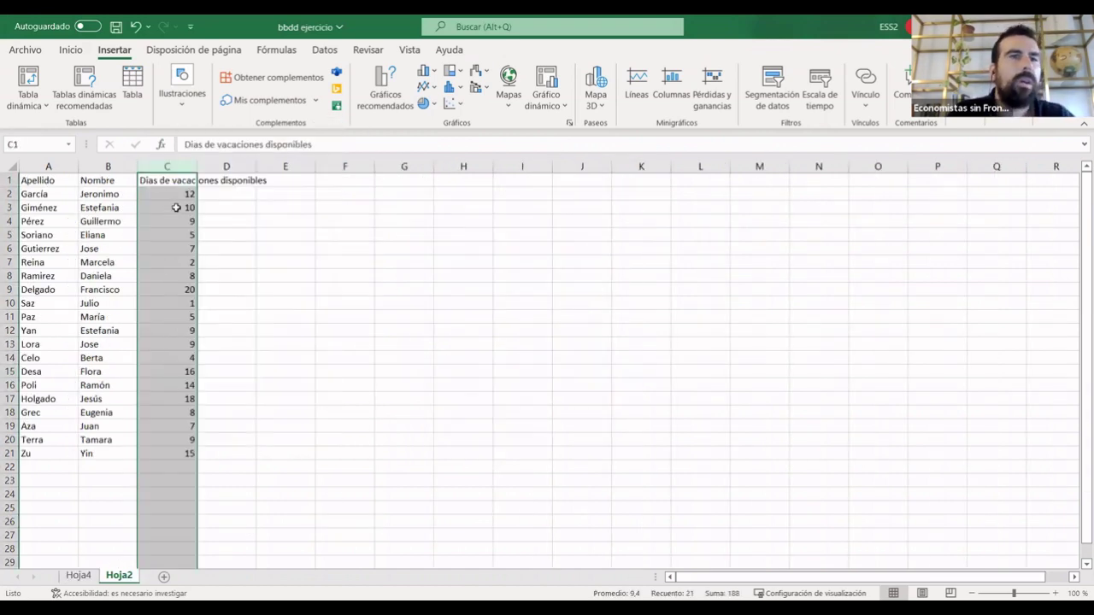
left_click(78, 576)
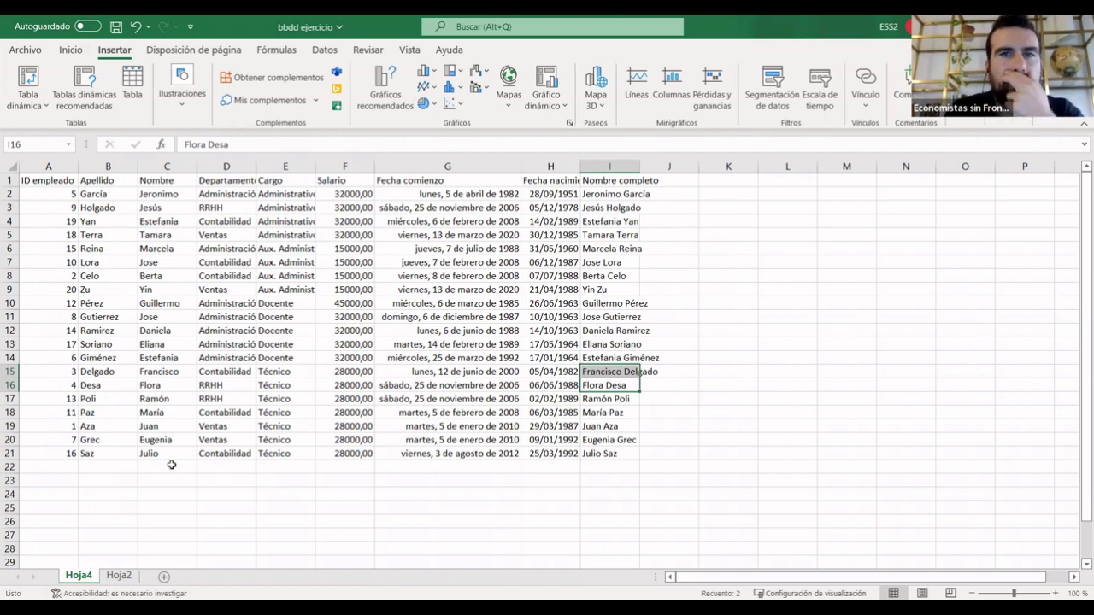
Enter the header 'Días de vacaciones' in cell J1 and begin editing J2.
left_click(677, 182)
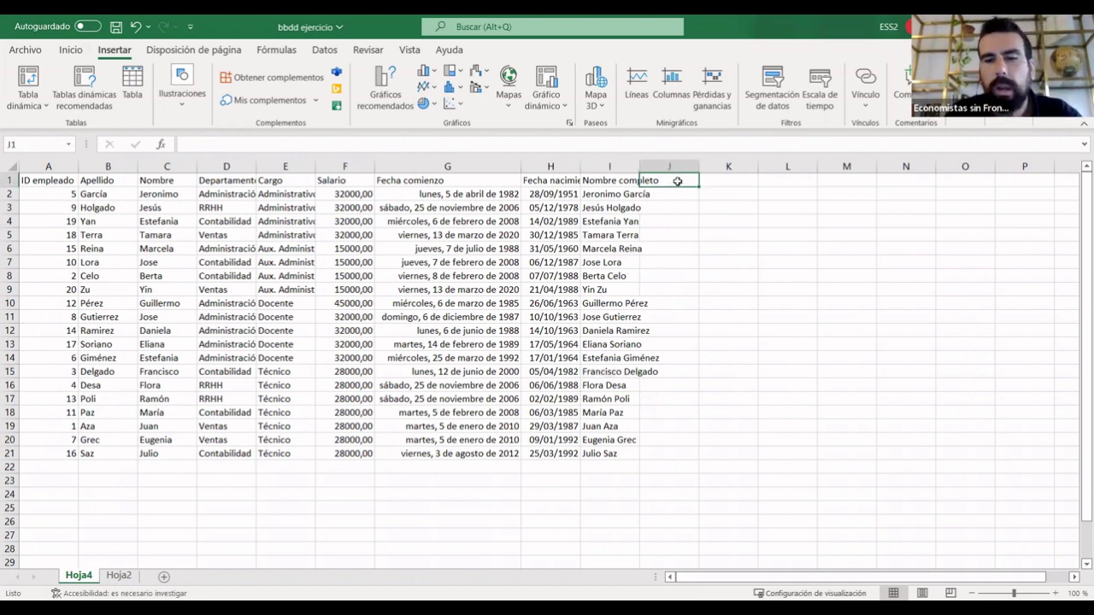
type("d")
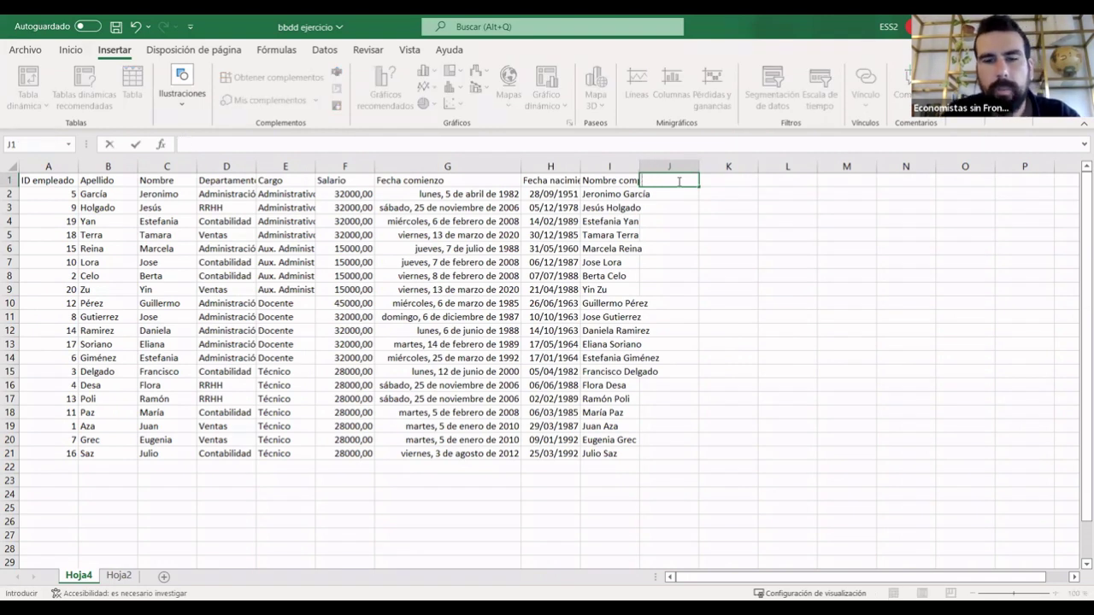
type("Dias")
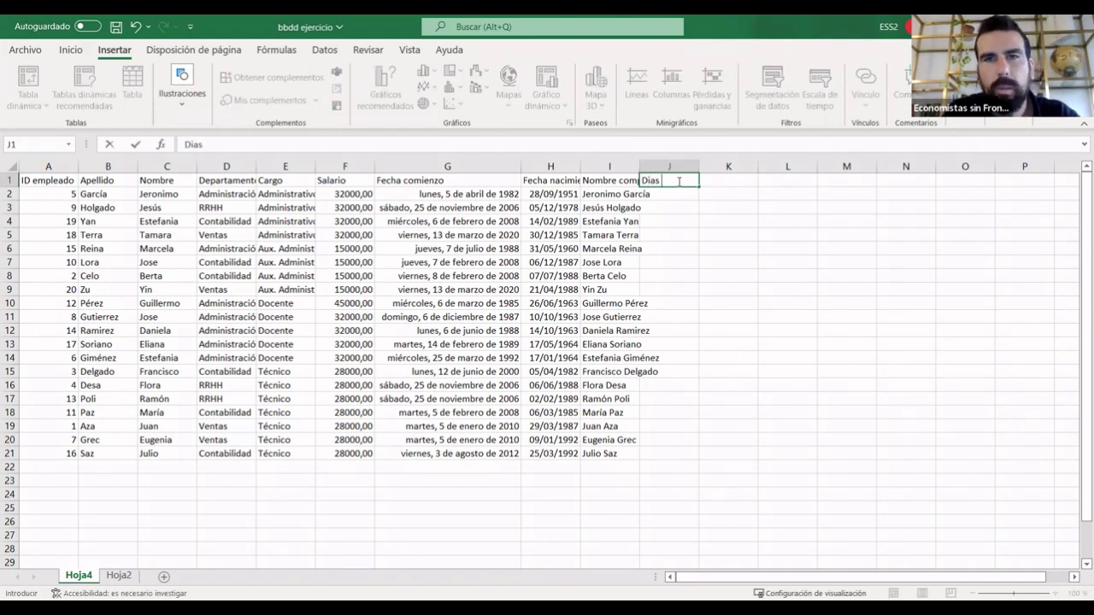
type("ías de ")
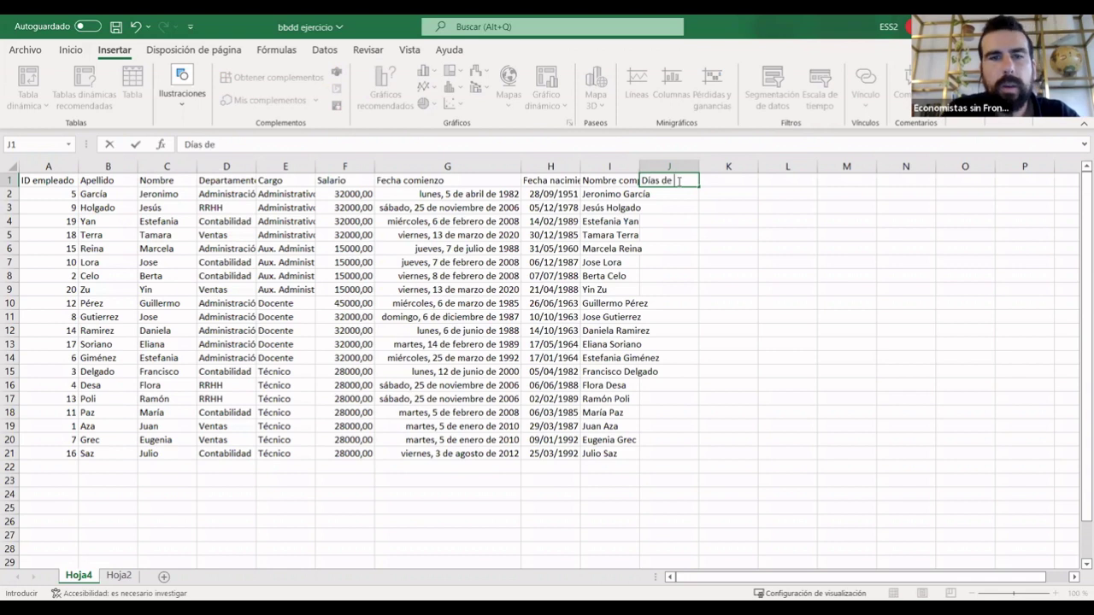
type("vacac")
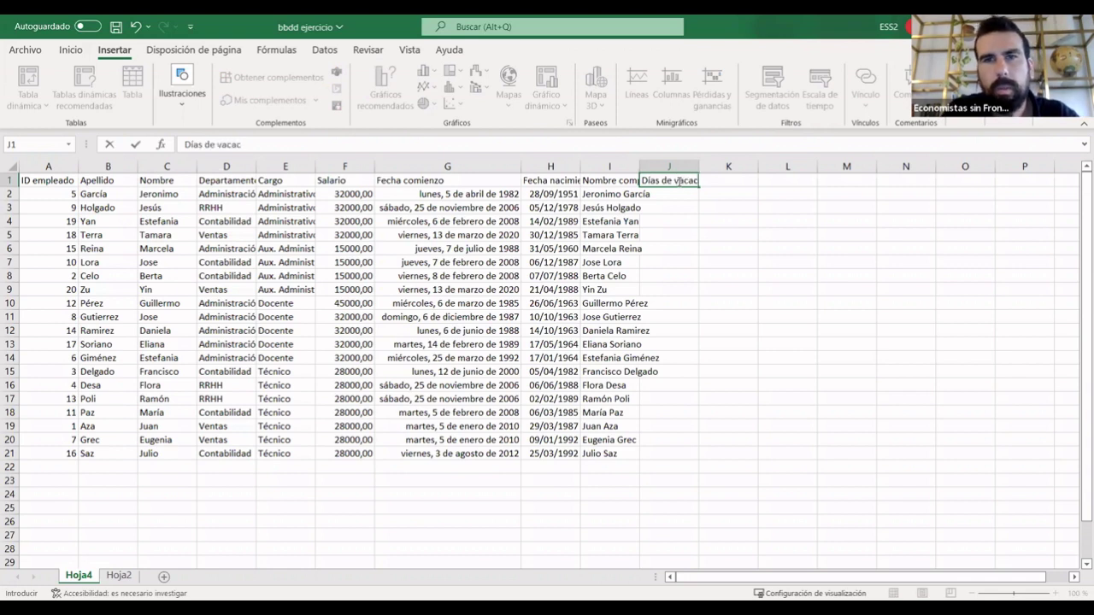
type("iones")
key("Return")
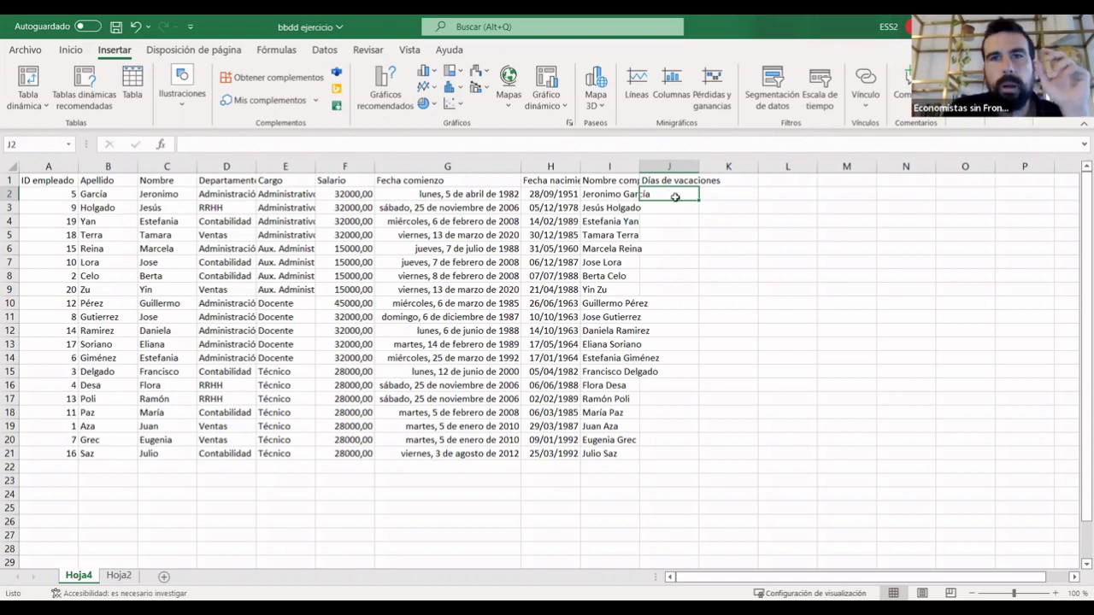
double_click(675, 195)
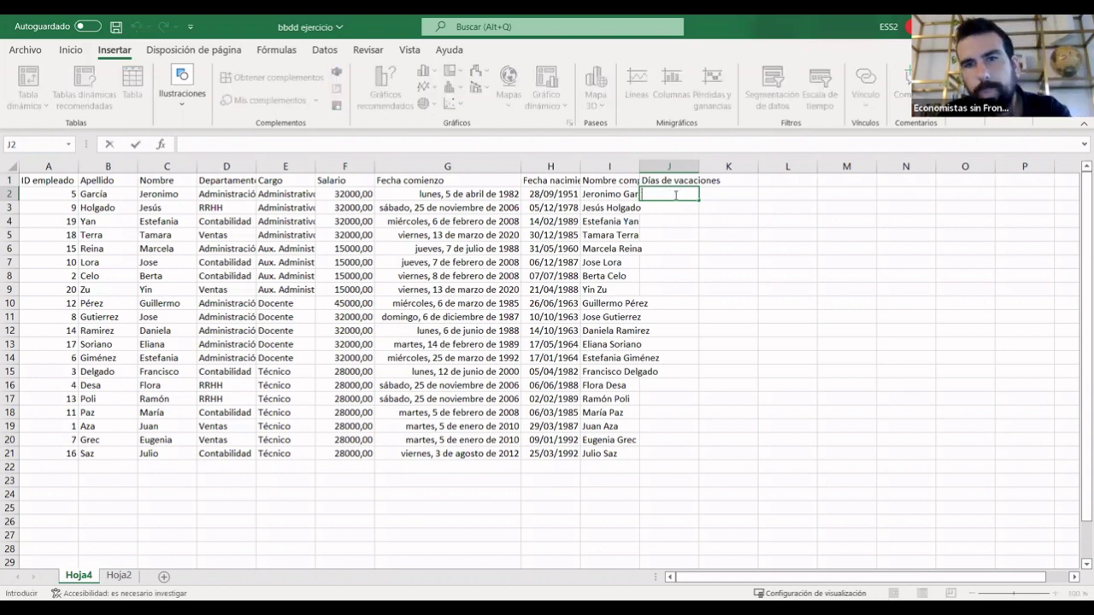
Begin a BUSCARV formula in J2 with the surname in B2 as its lookup value.
type("=")
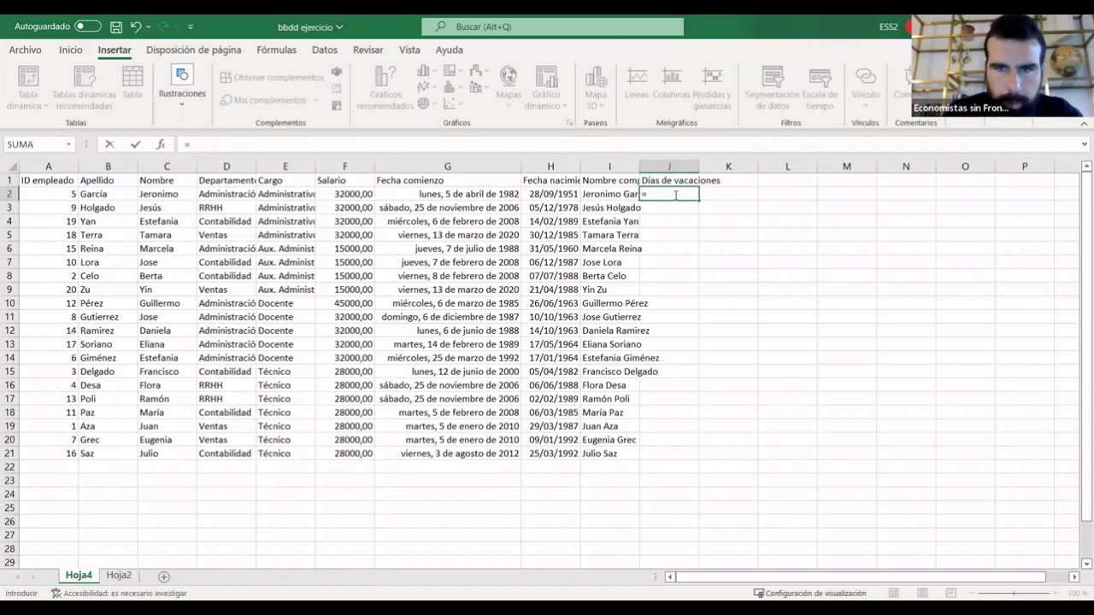
type("busca")
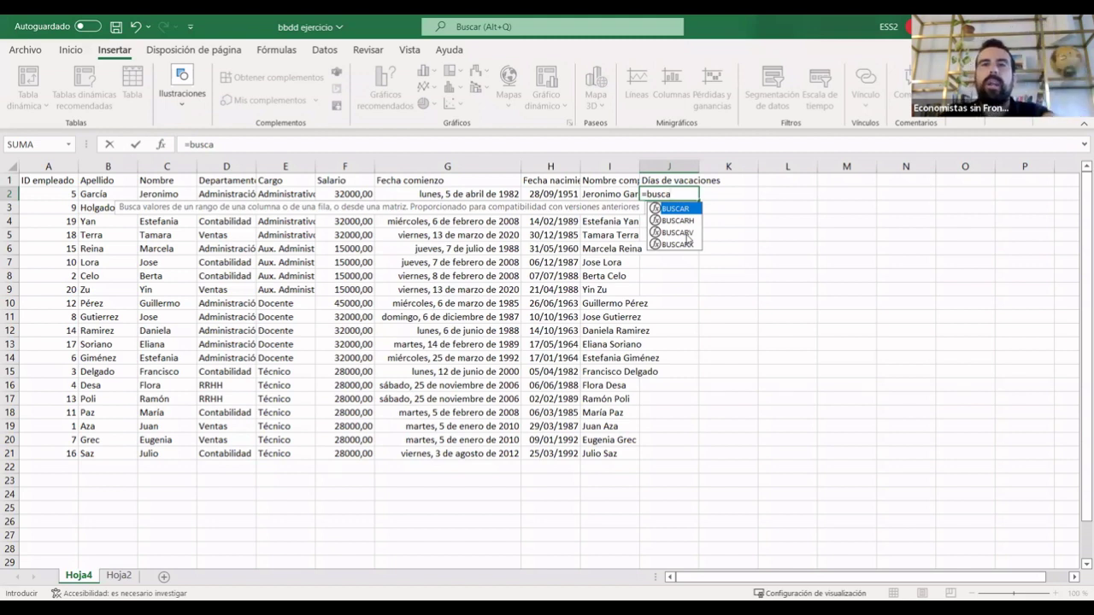
double_click(676, 233)
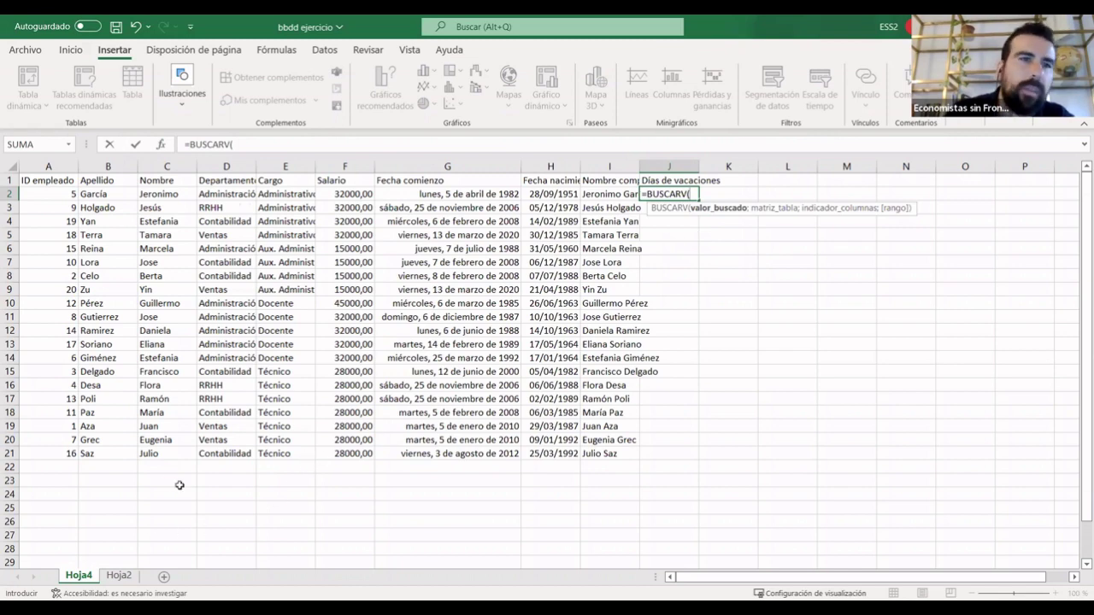
left_click(120, 575)
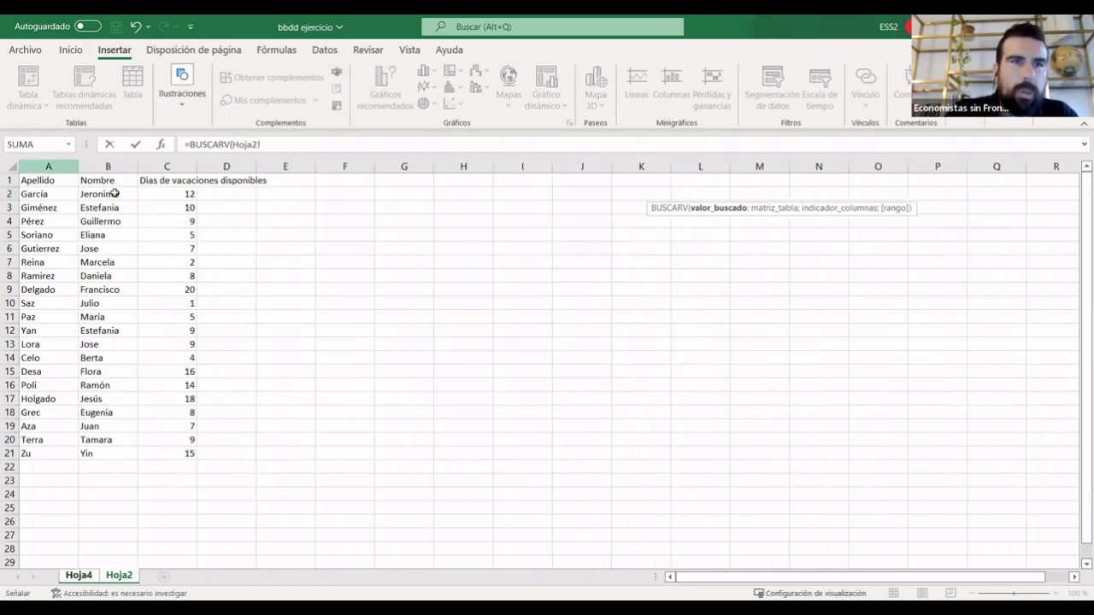
left_click(81, 576)
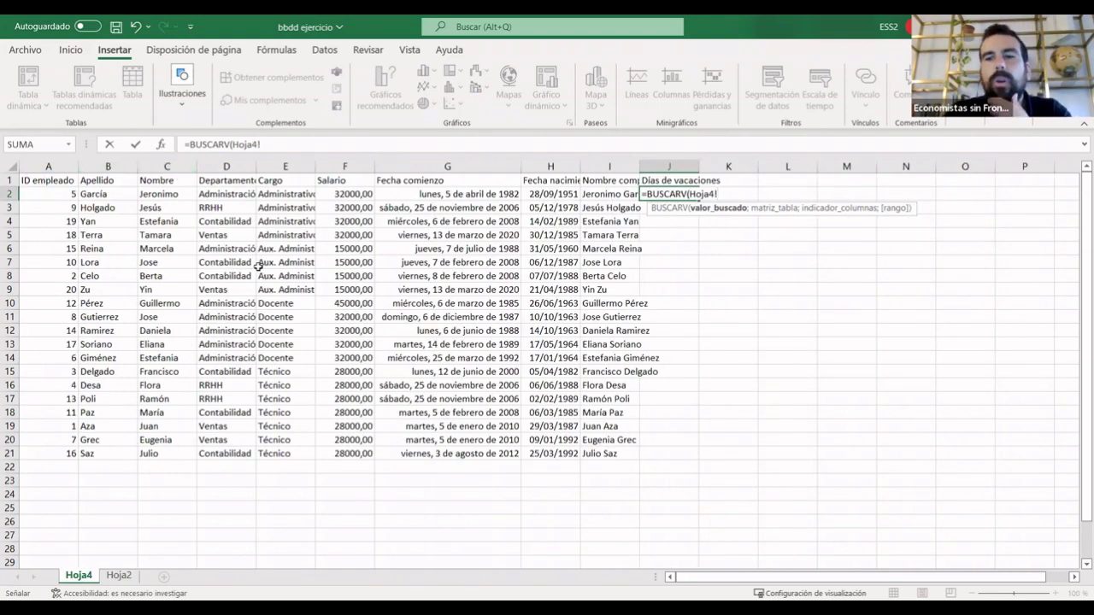
key("BackSpace")
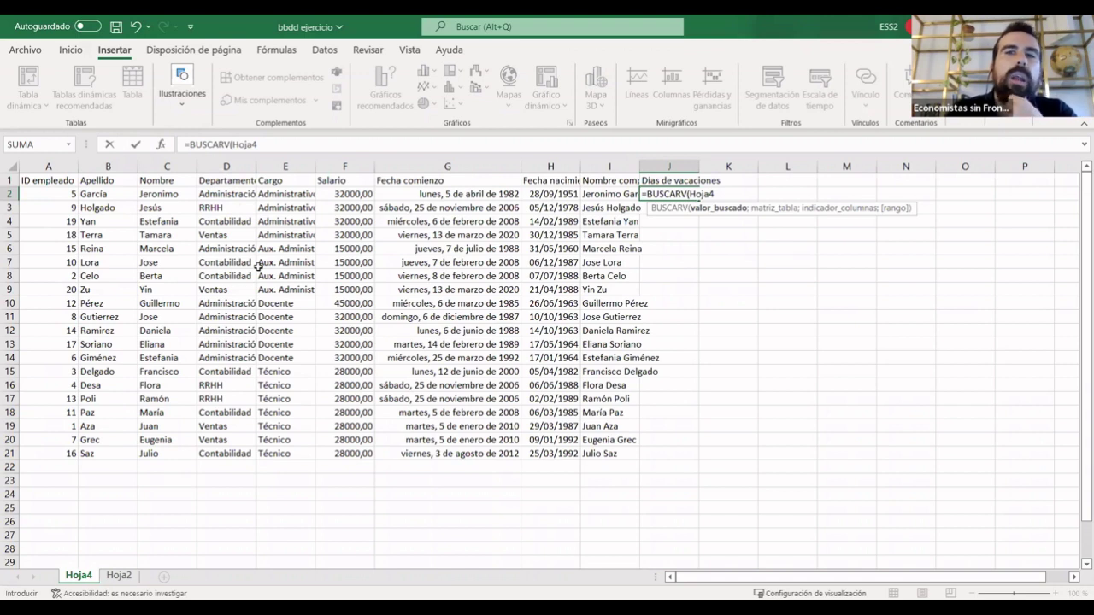
key("BackSpace")
key("BackSpace")
key("BackSpace")
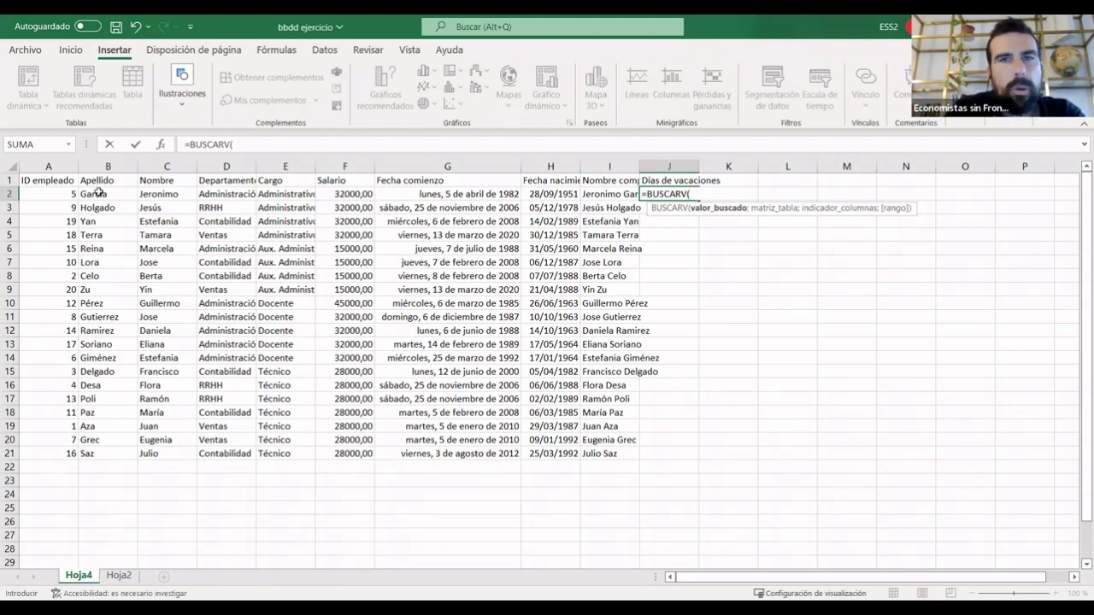
left_click(100, 193)
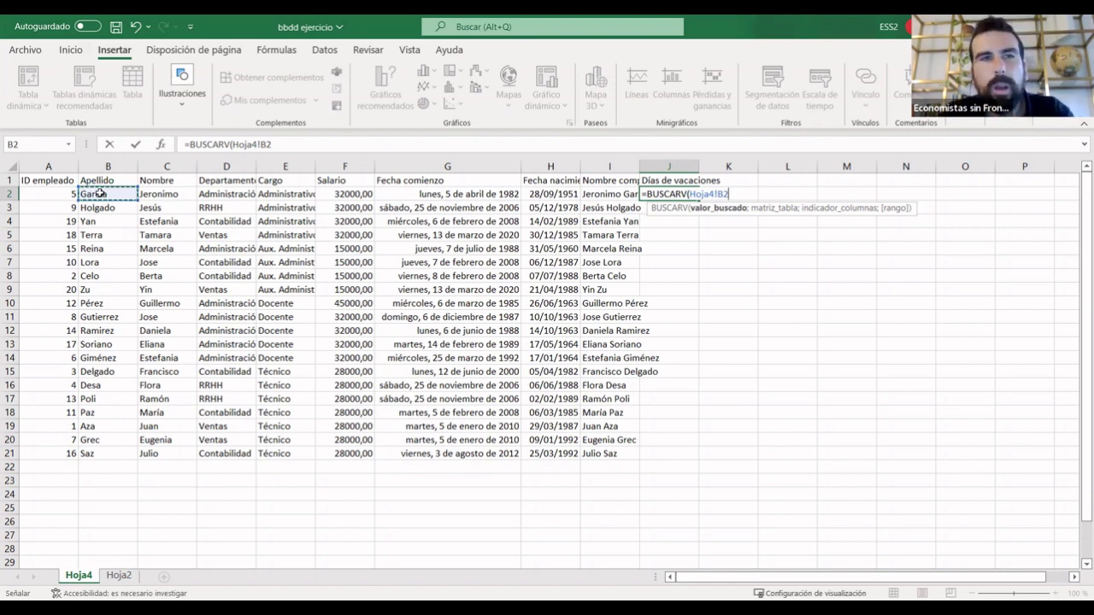
type(";")
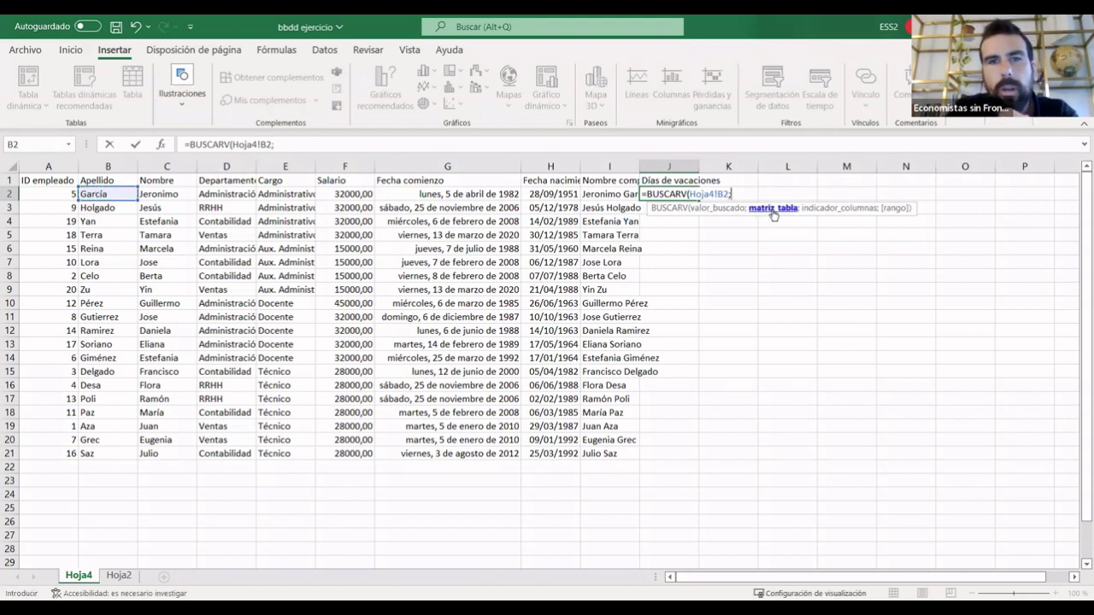
Finish J2's BUSCARV with table Hoja2!A1:C21, column C as index and FALSO.
left_click(119, 575)
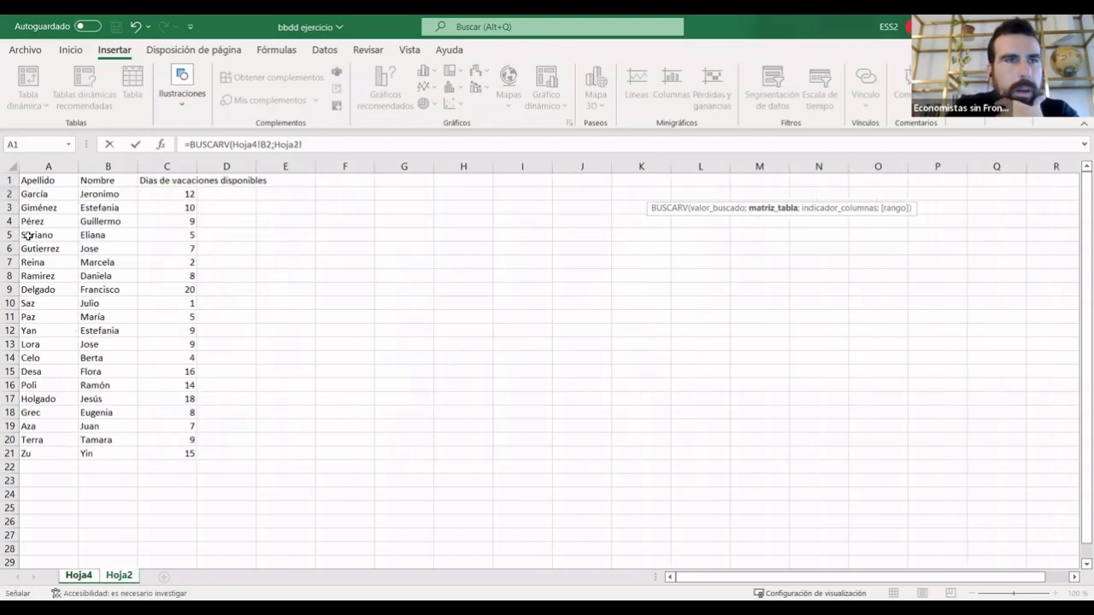
left_click(26, 184)
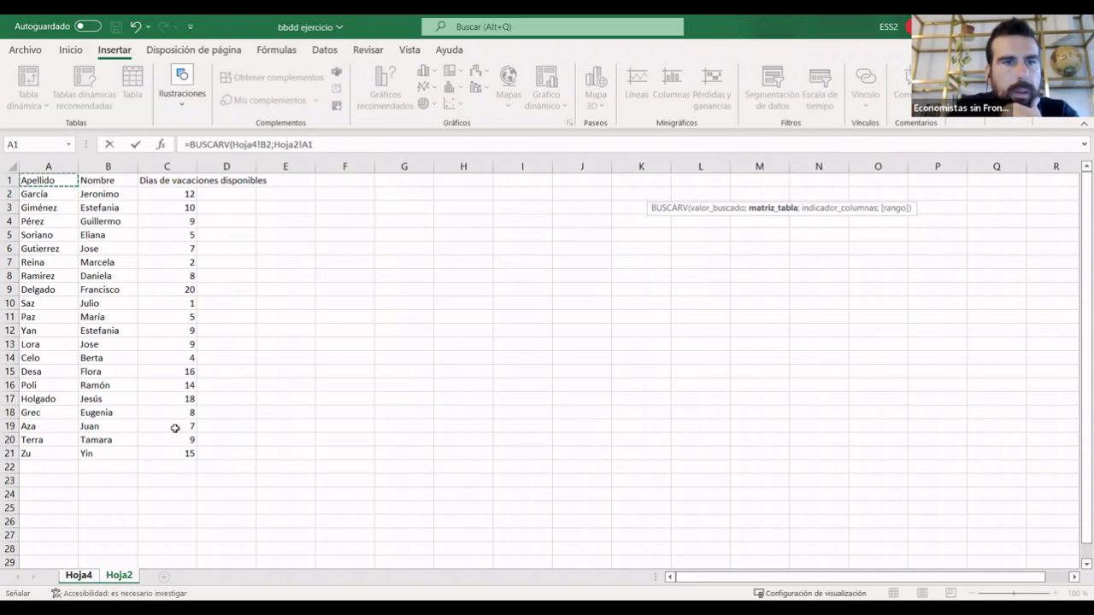
left_click(180, 454, "shift")
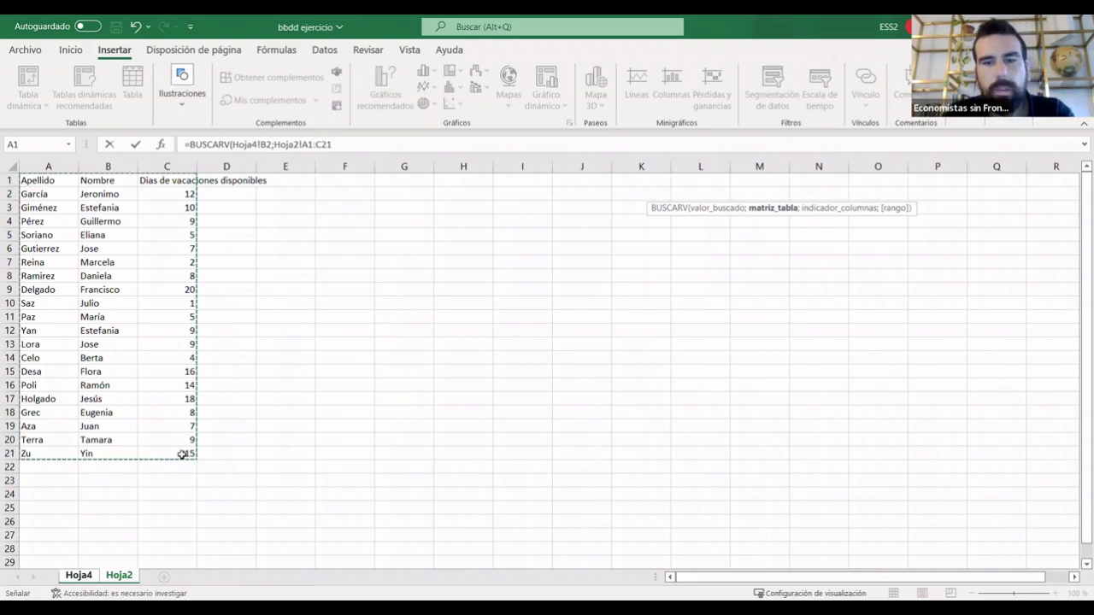
type(";")
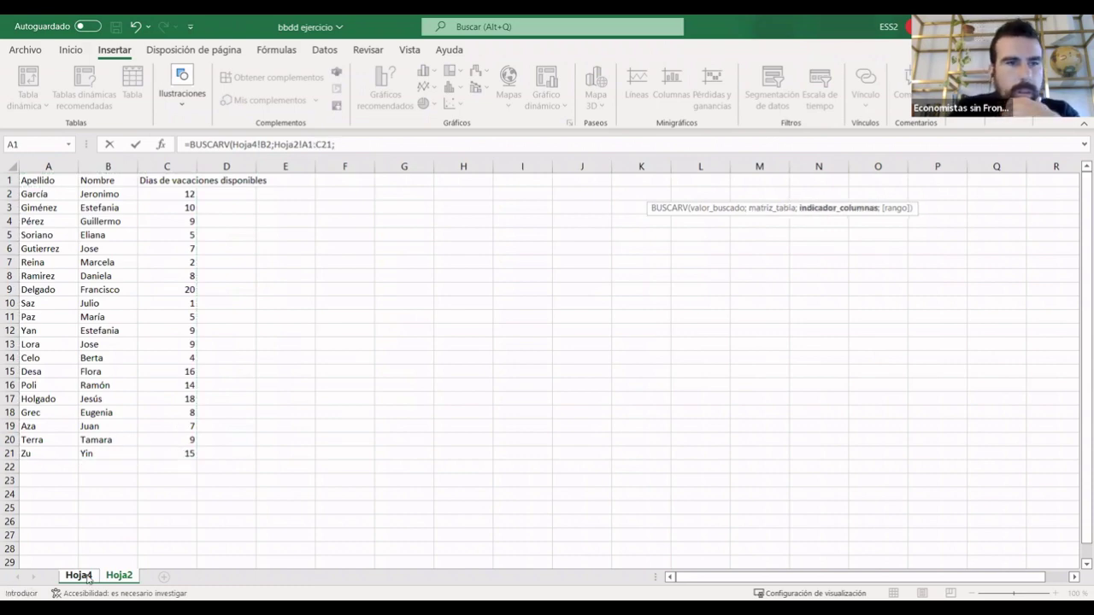
left_click(78, 576)
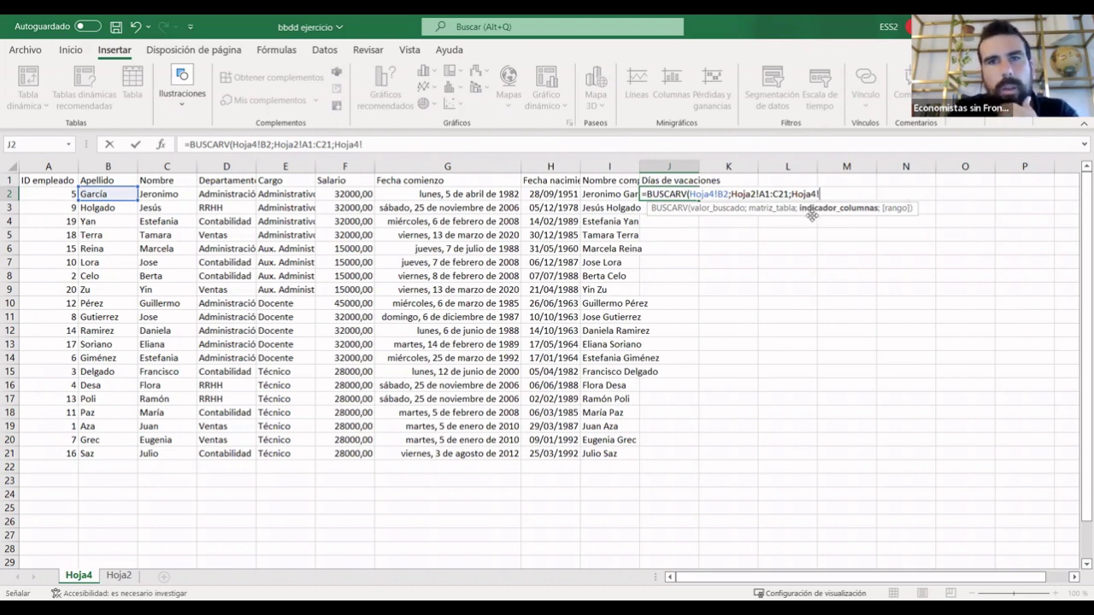
left_click(119, 575)
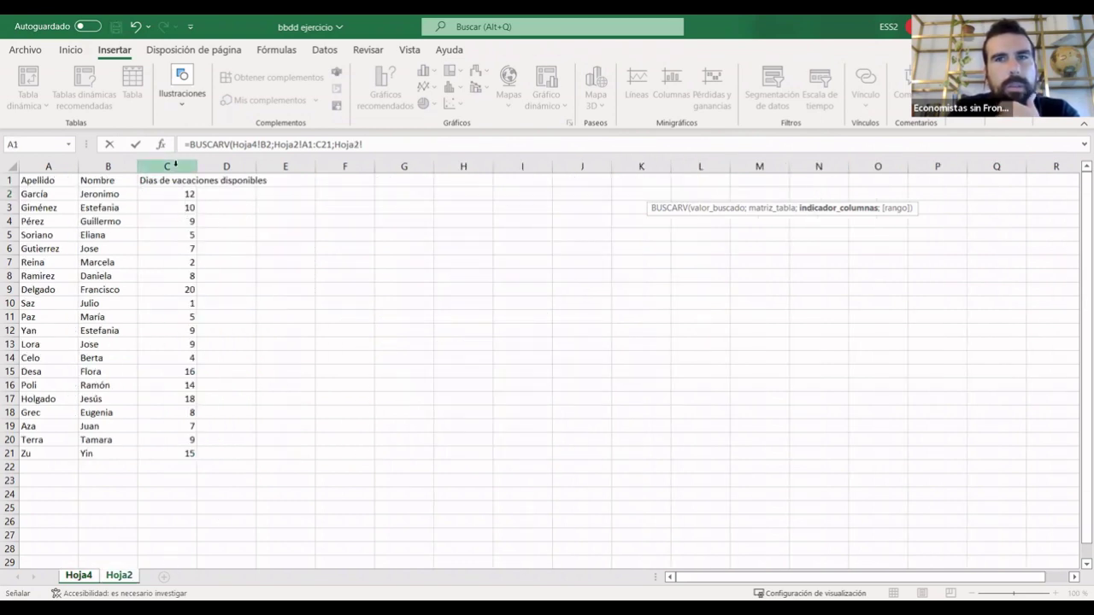
left_click(176, 164)
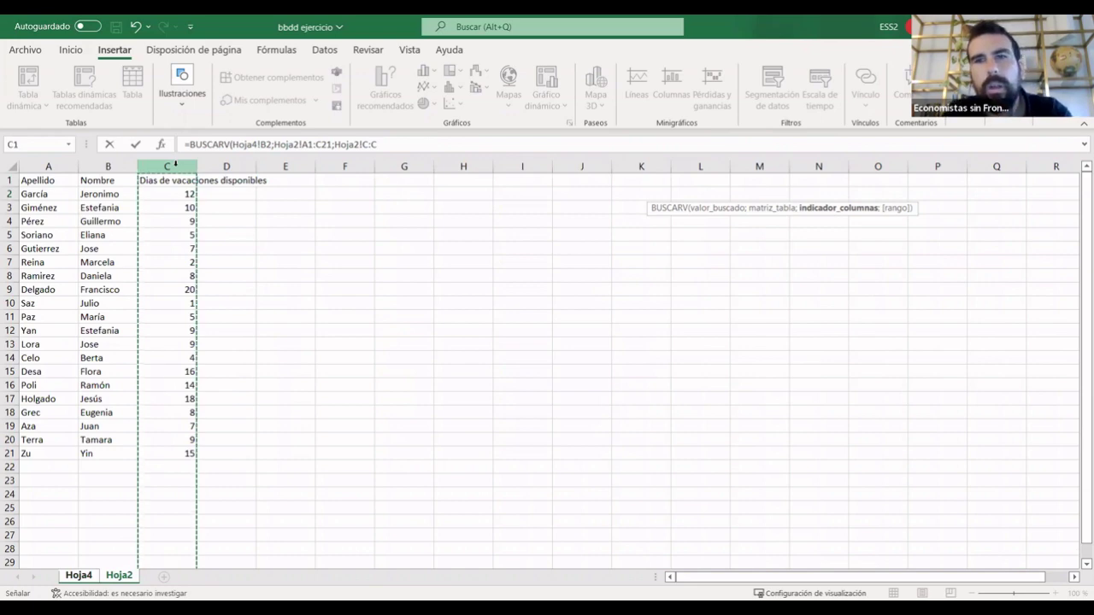
type(";")
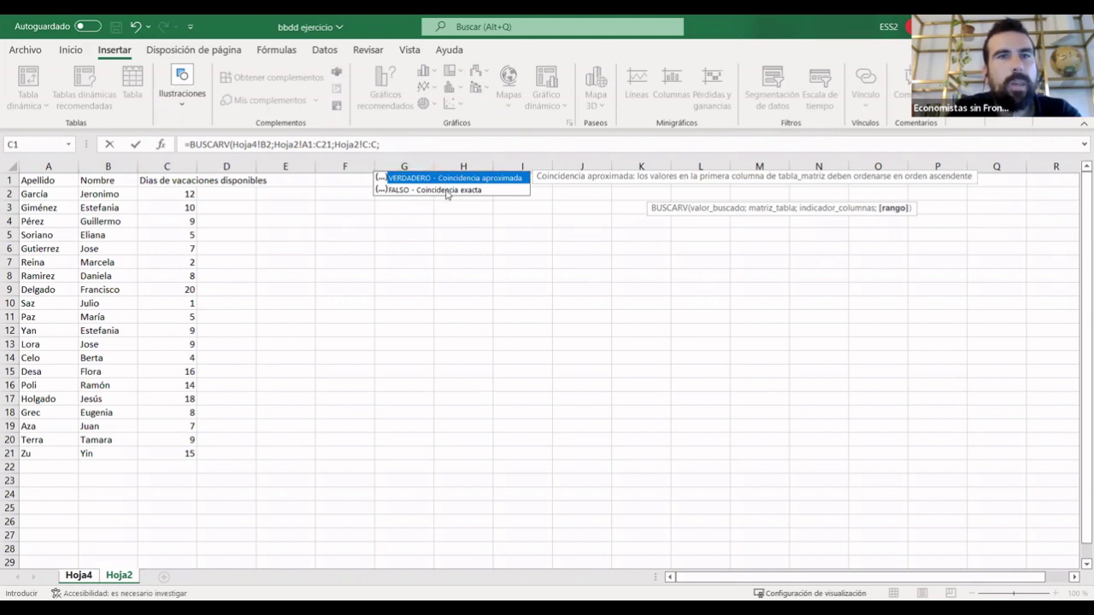
left_click(446, 191)
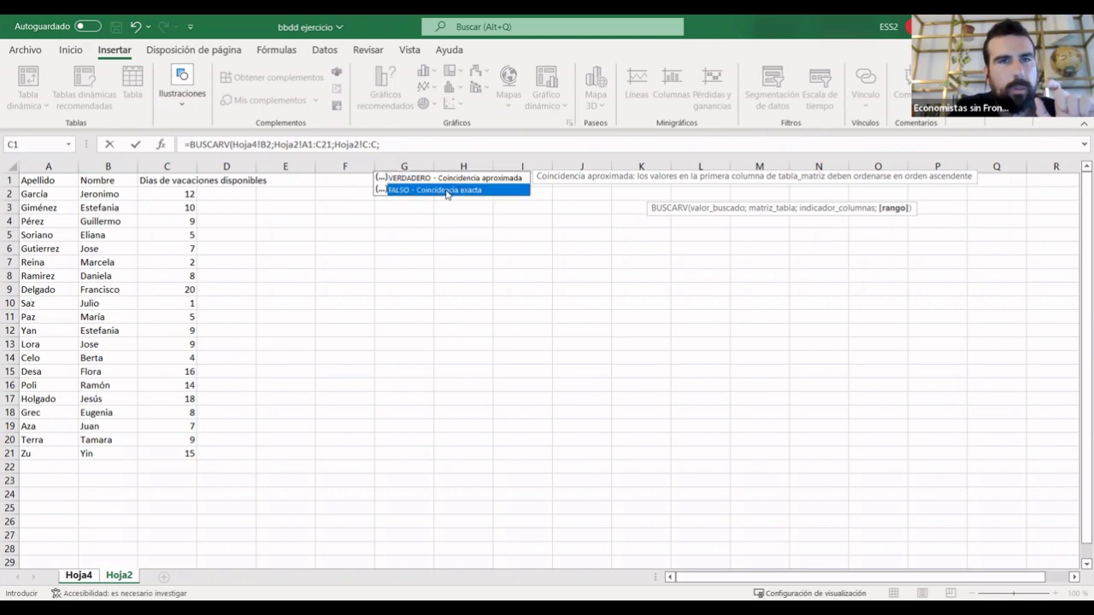
double_click(447, 189)
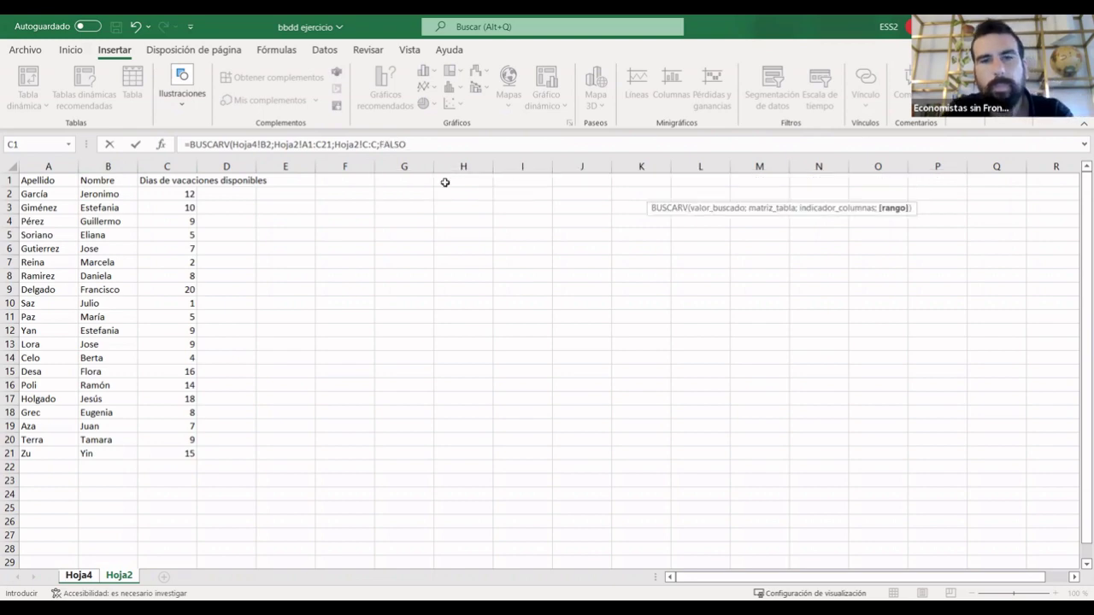
key("Return")
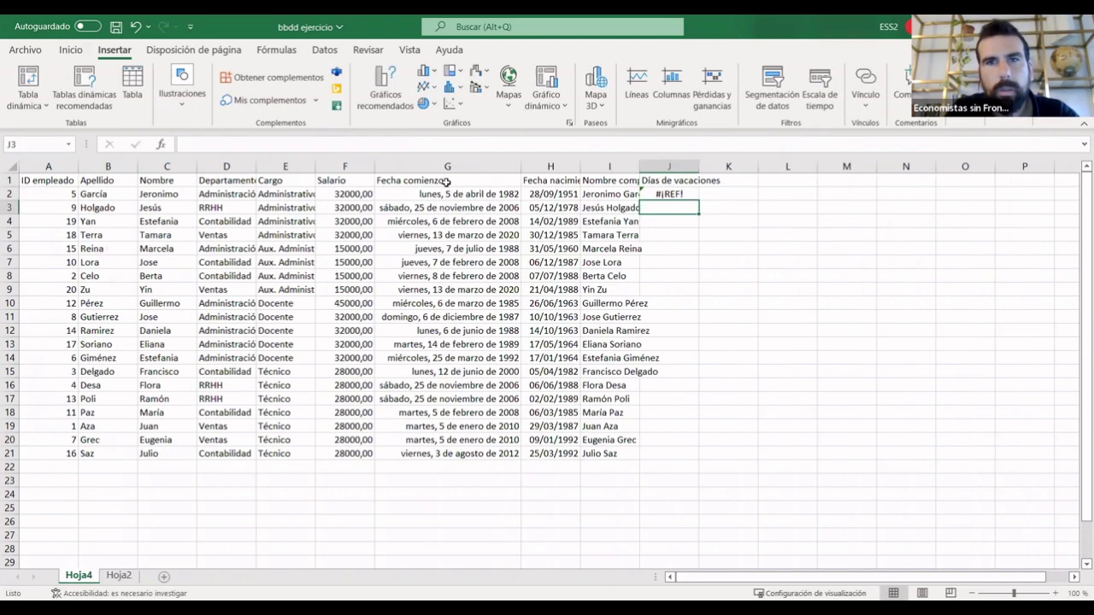
Erase the column and table arguments from J2's lookup, leaving only =BUSCARV(.
left_click(687, 195)
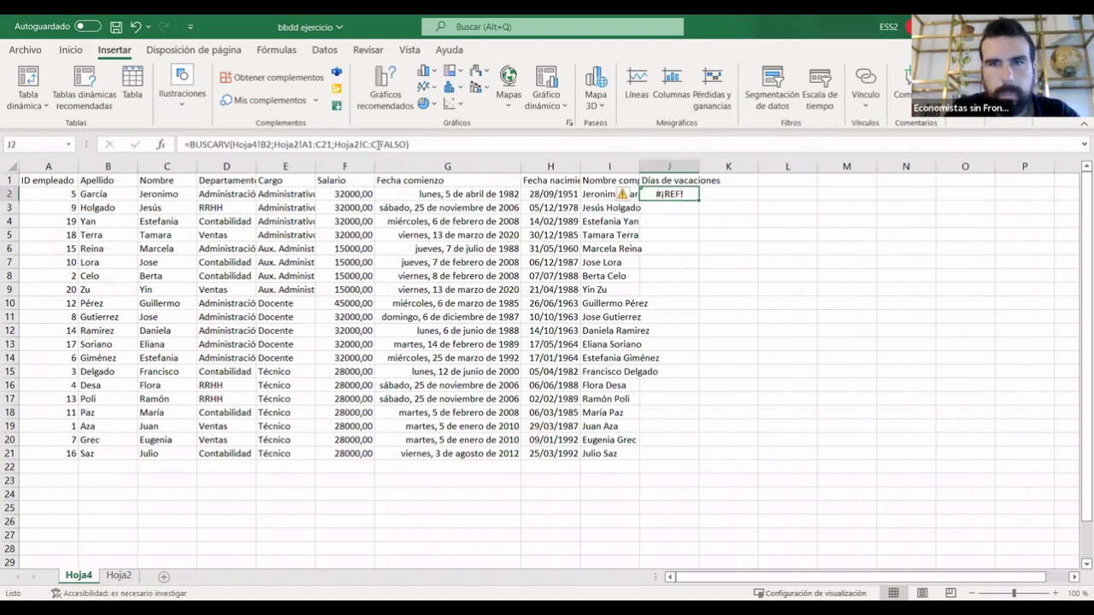
left_click(378, 145)
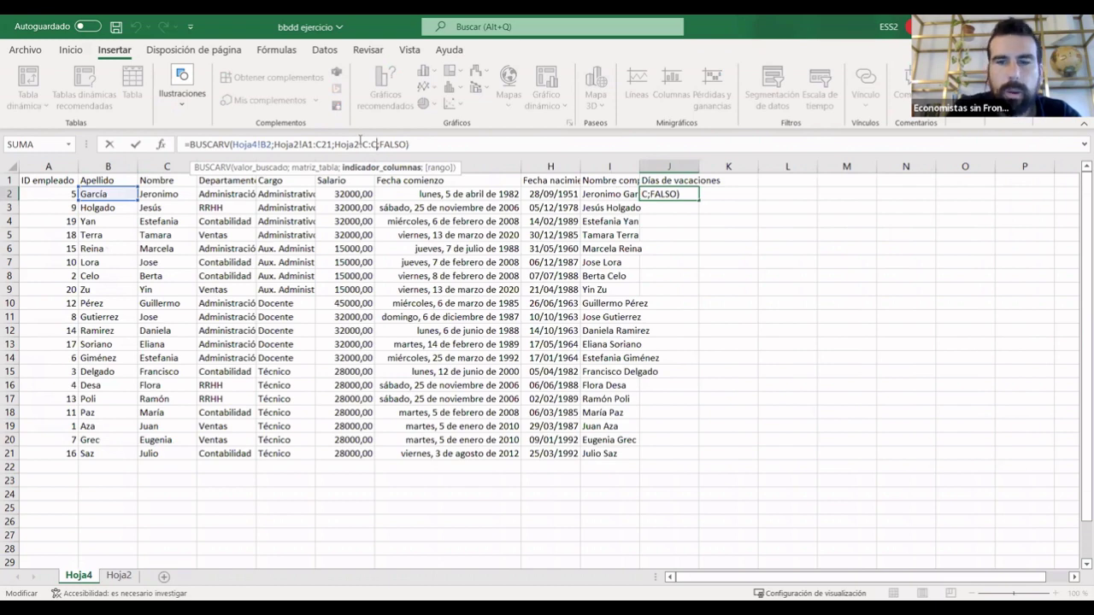
key("BackSpace")
key("BackSpace")
key("BackSpace")
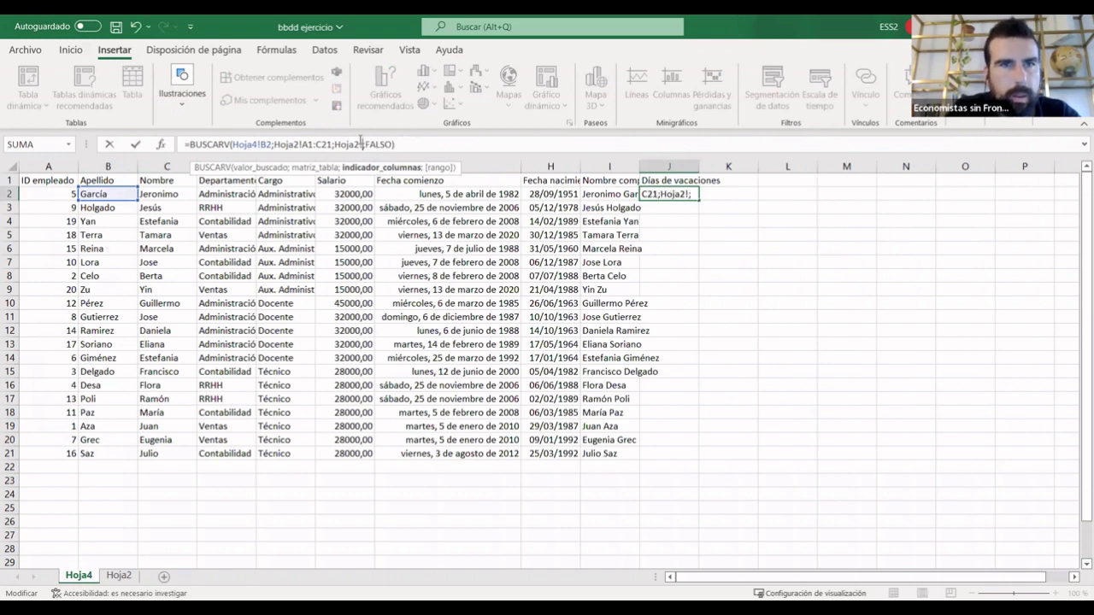
key("BackSpace")
key("BackSpace")
key("BackSpace")
key("BackSpace")
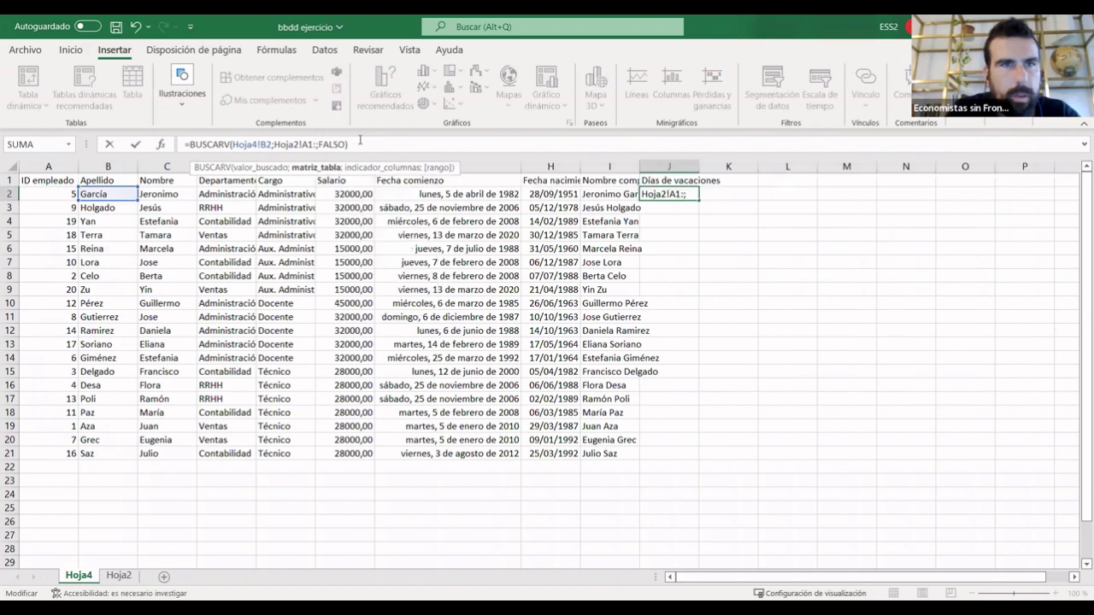
key("BackSpace")
key("BackSpace")
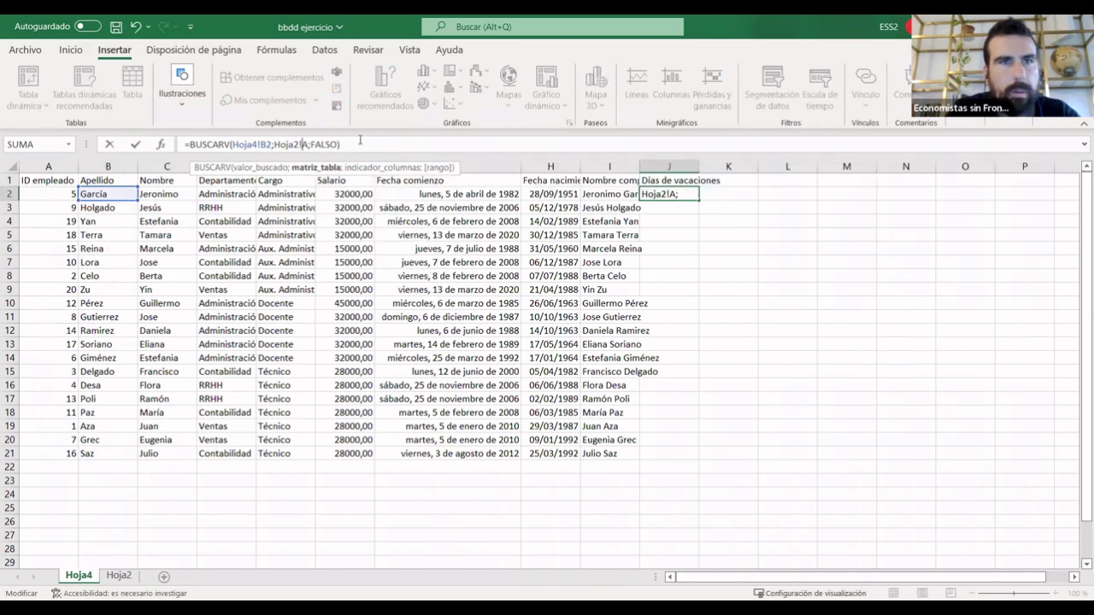
key("BackSpace")
key("BackSpace")
key("BackSpace")
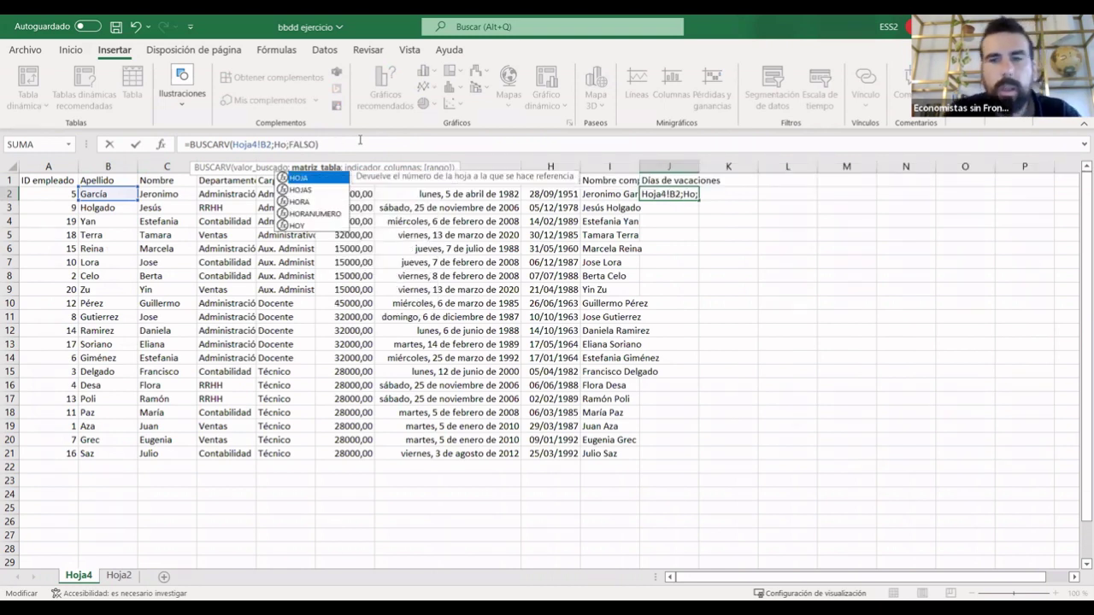
left_click(360, 141)
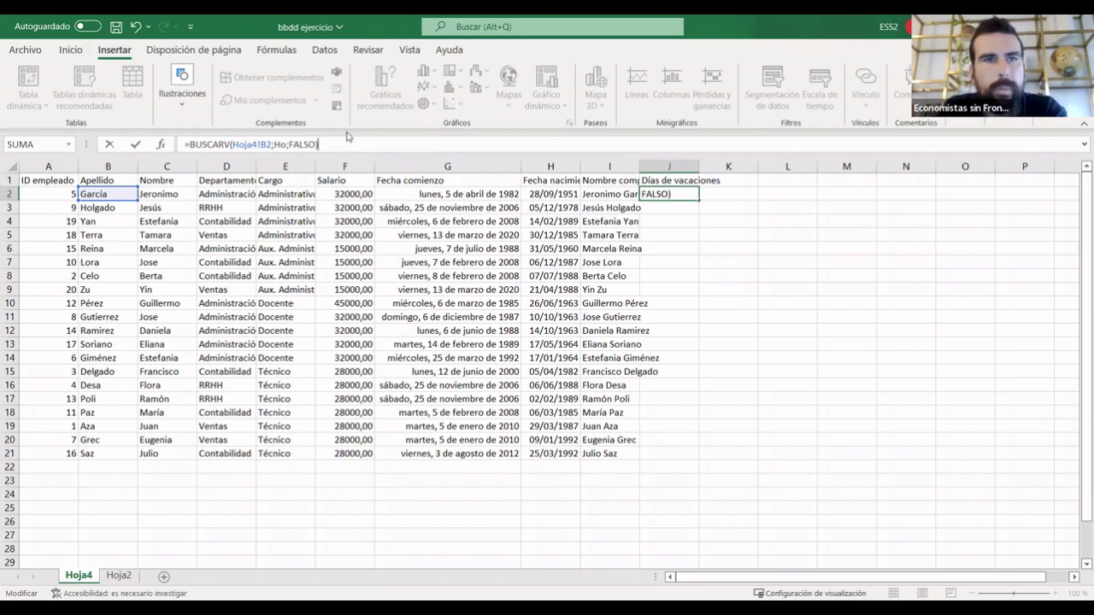
key("BackSpace")
key("BackSpace")
key("BackSpace")
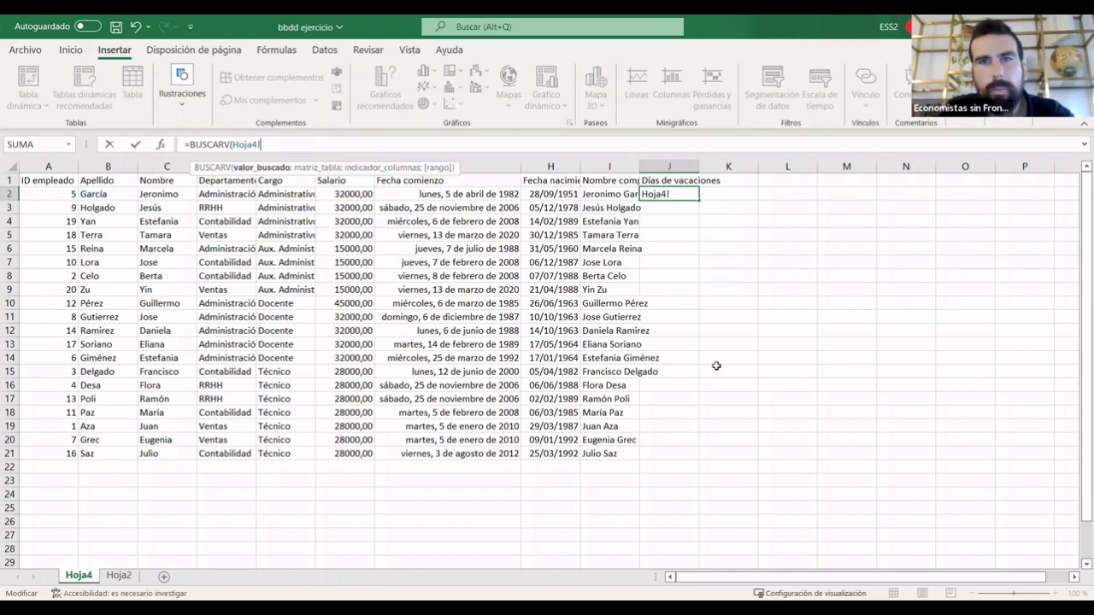
key("BackSpace")
key("BackSpace")
key("BackSpace")
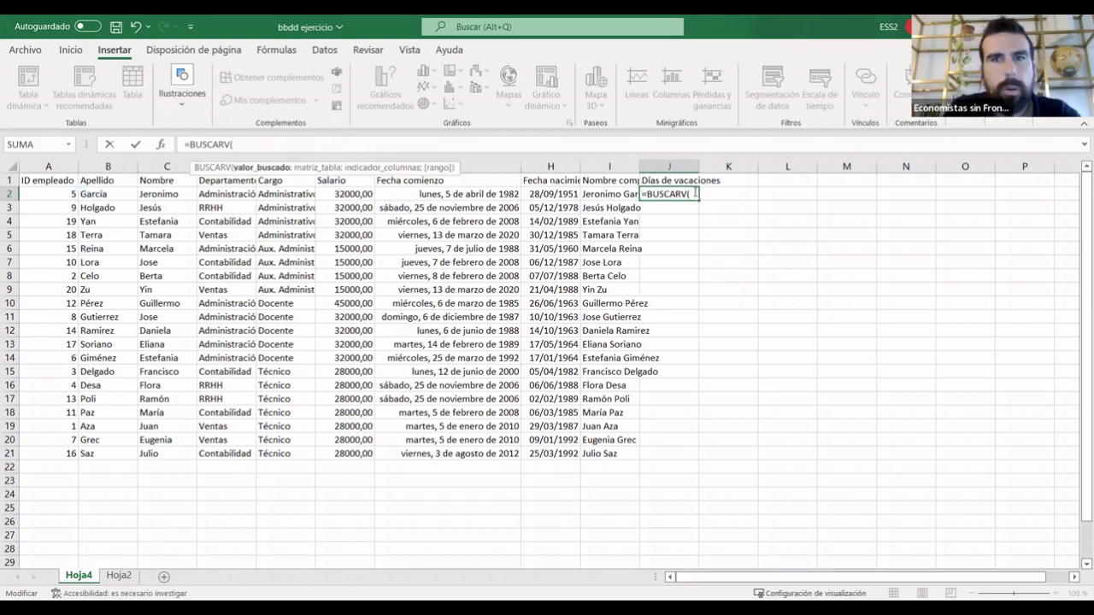
Rebuild J2 as =BUSCARV(B2;Hoja2!A2:C21;3;FALSO) so it returns 12.
left_click(695, 193)
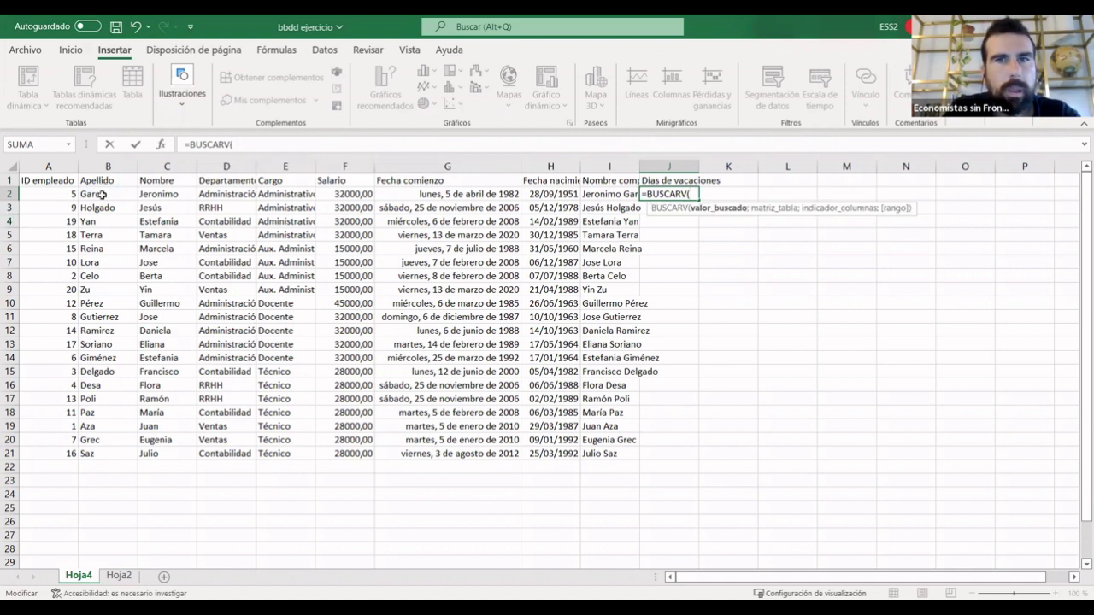
left_click(101, 195)
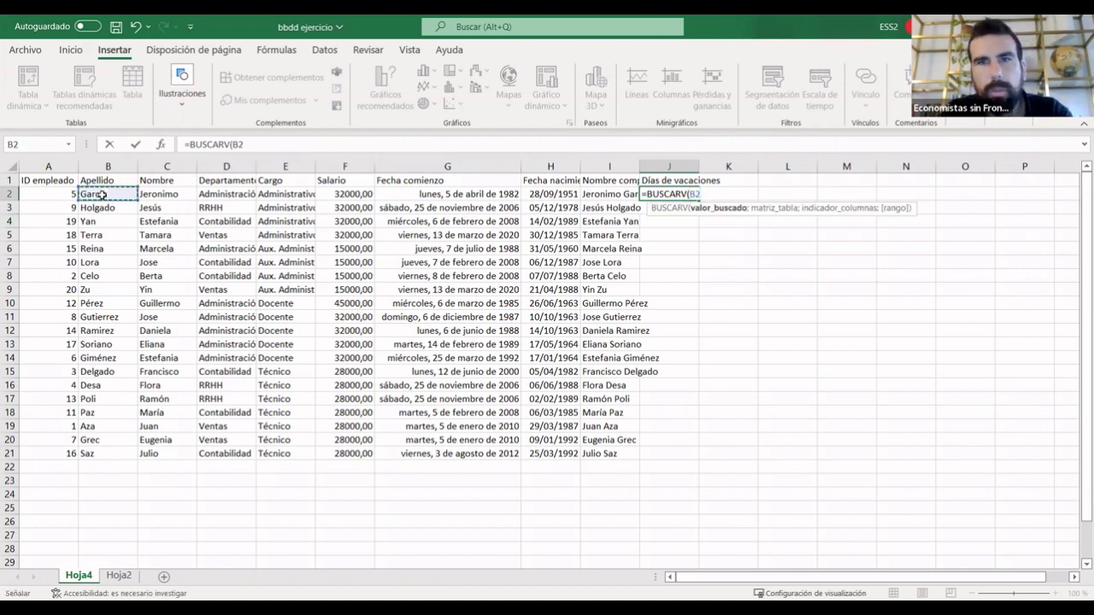
type(";")
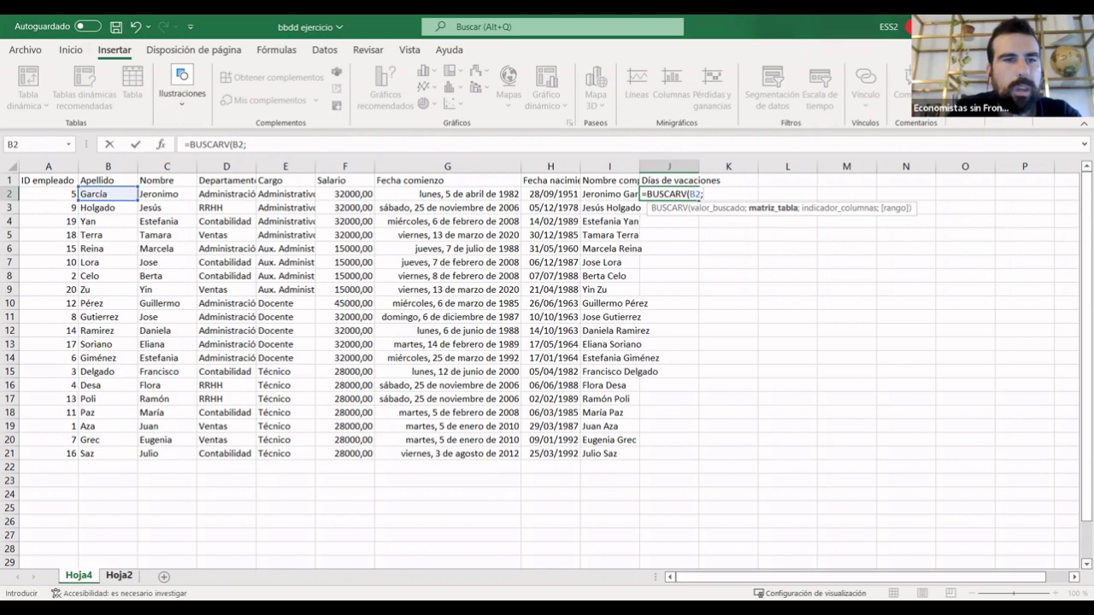
left_click(119, 575)
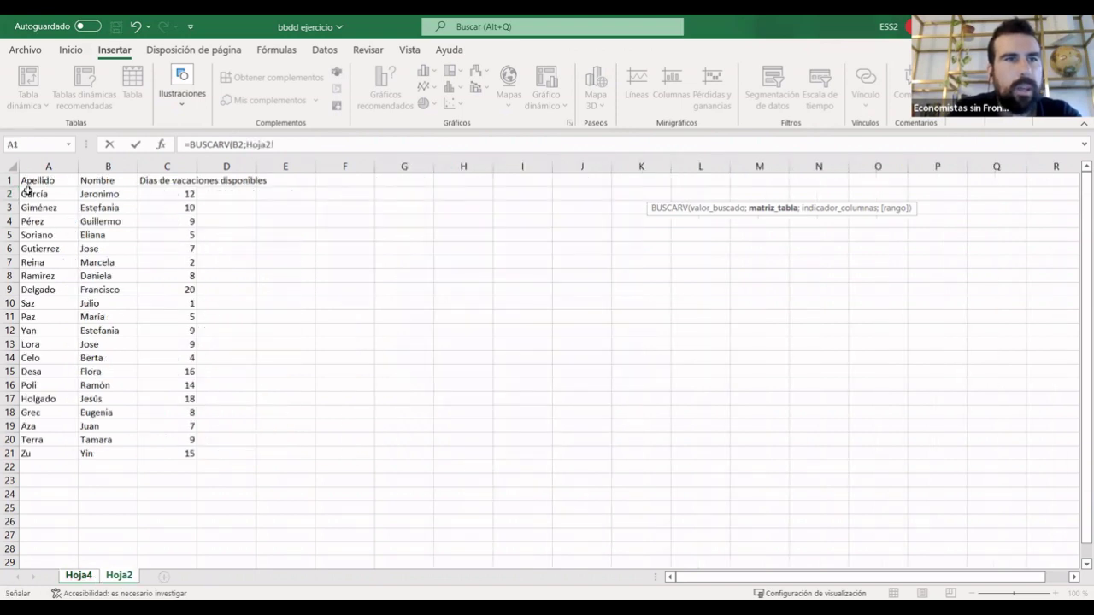
left_click(29, 193)
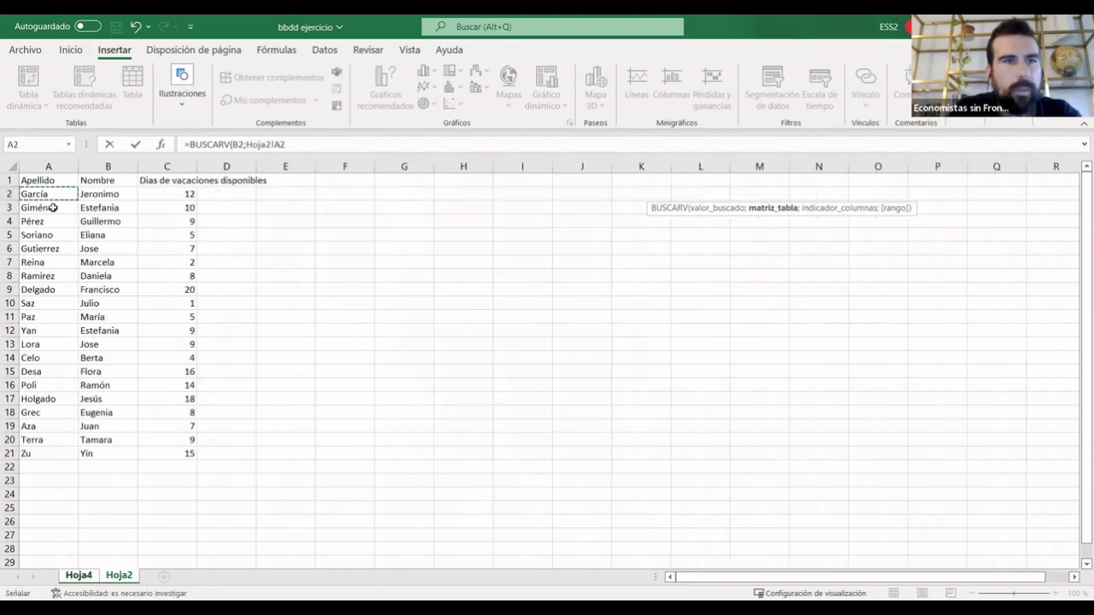
left_click(178, 454, "shift")
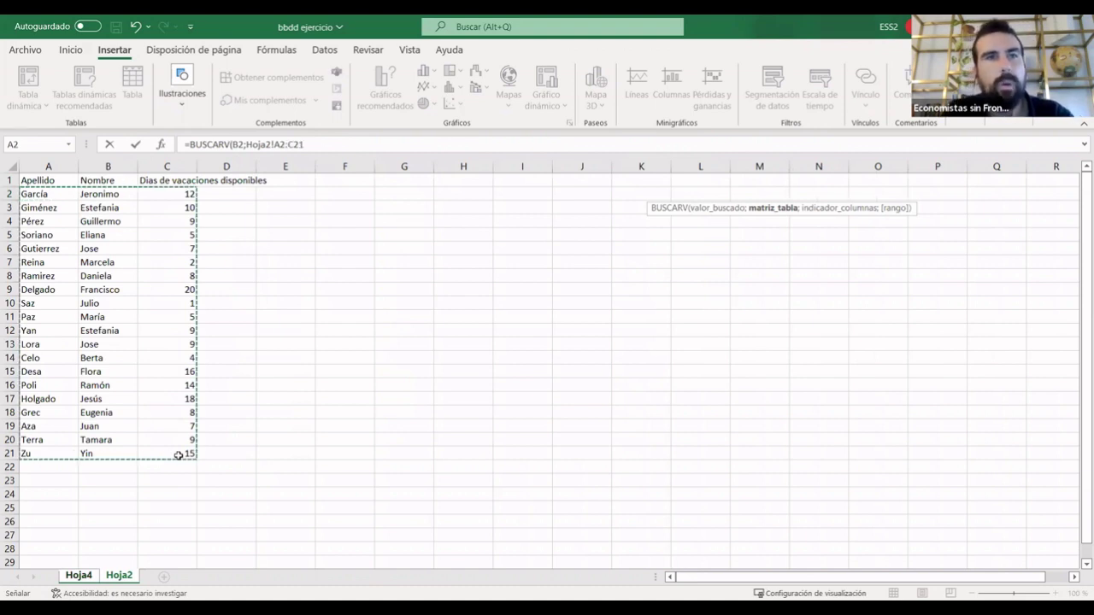
type(";3")
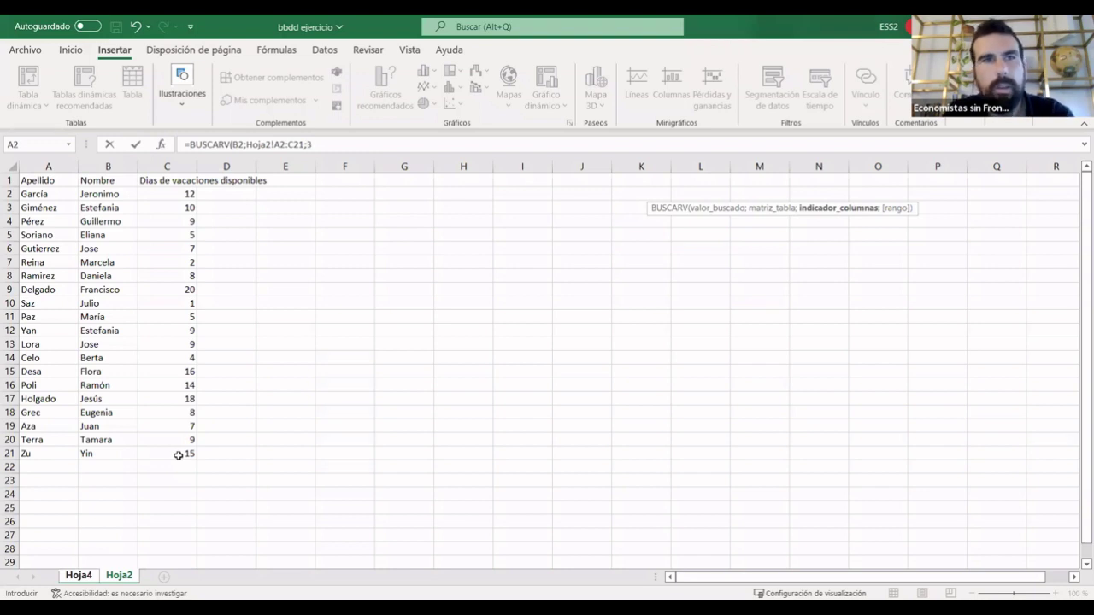
type(";")
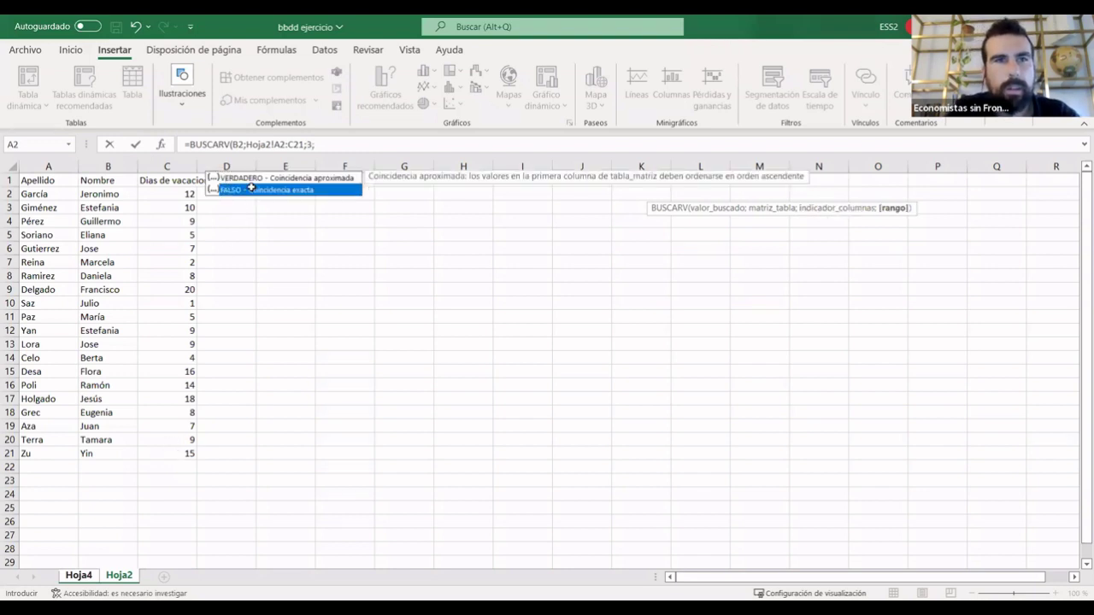
double_click(251, 189)
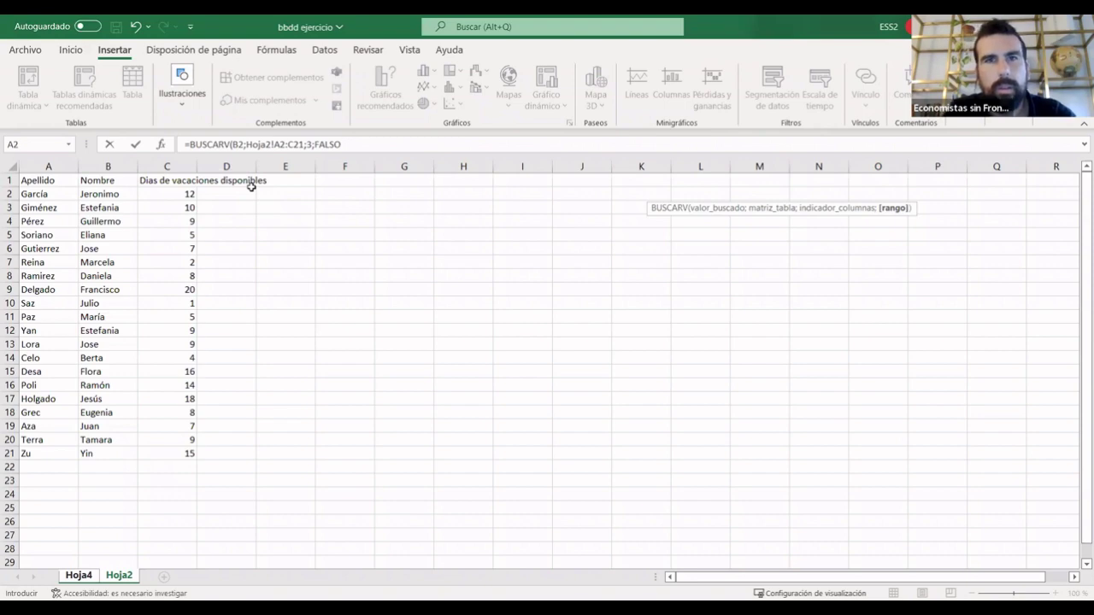
key("Return")
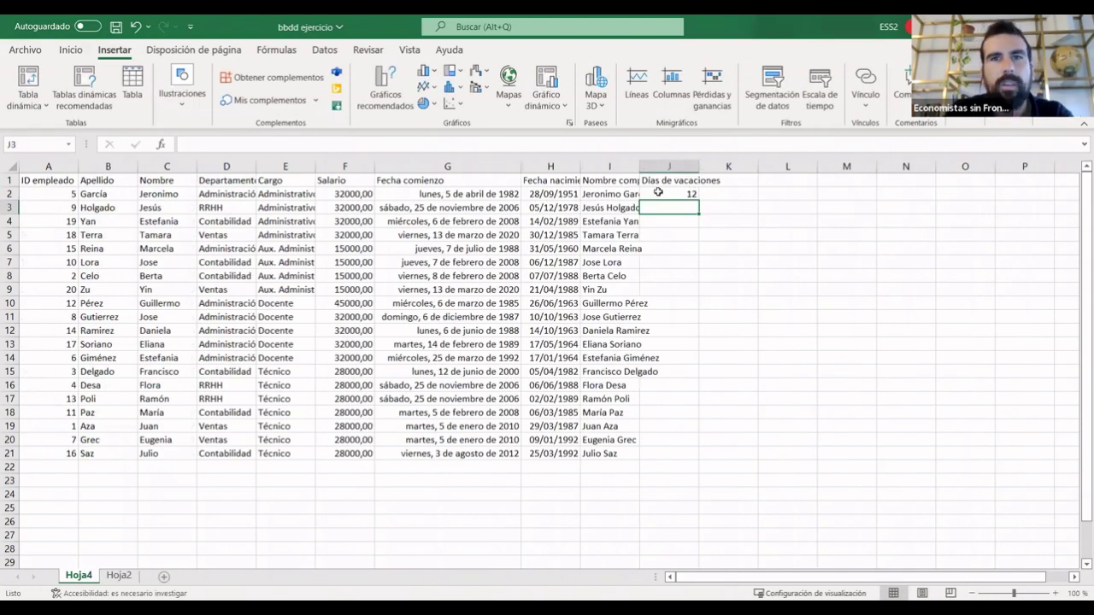
Fill the lookup down J2:J21, revealing #N/D errors in lower rows such as J10.
left_click(659, 193)
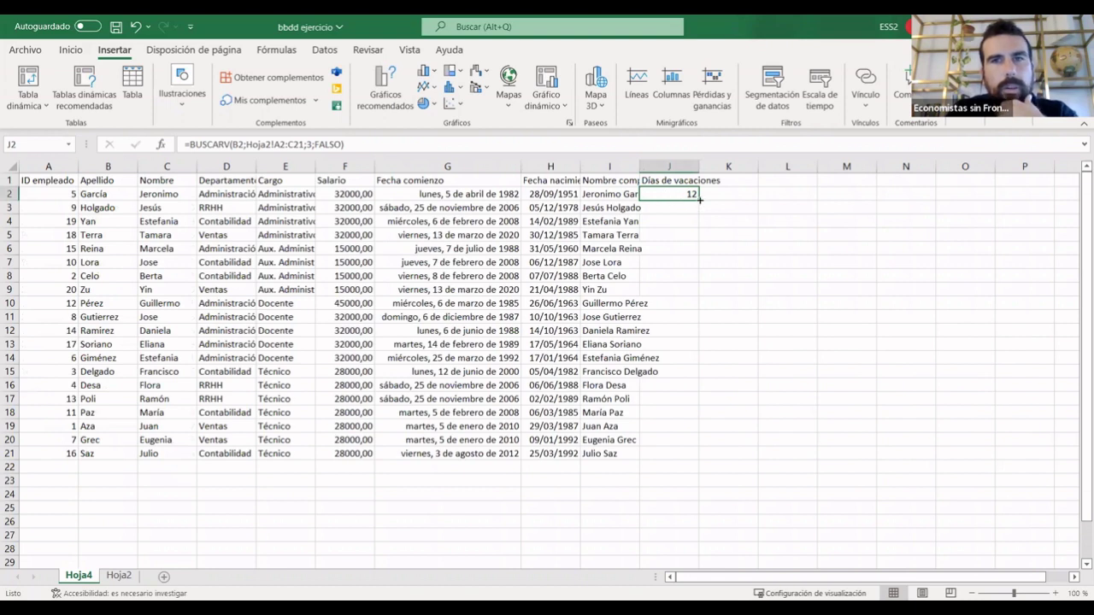
left_click_drag(700, 199, 700, 199)
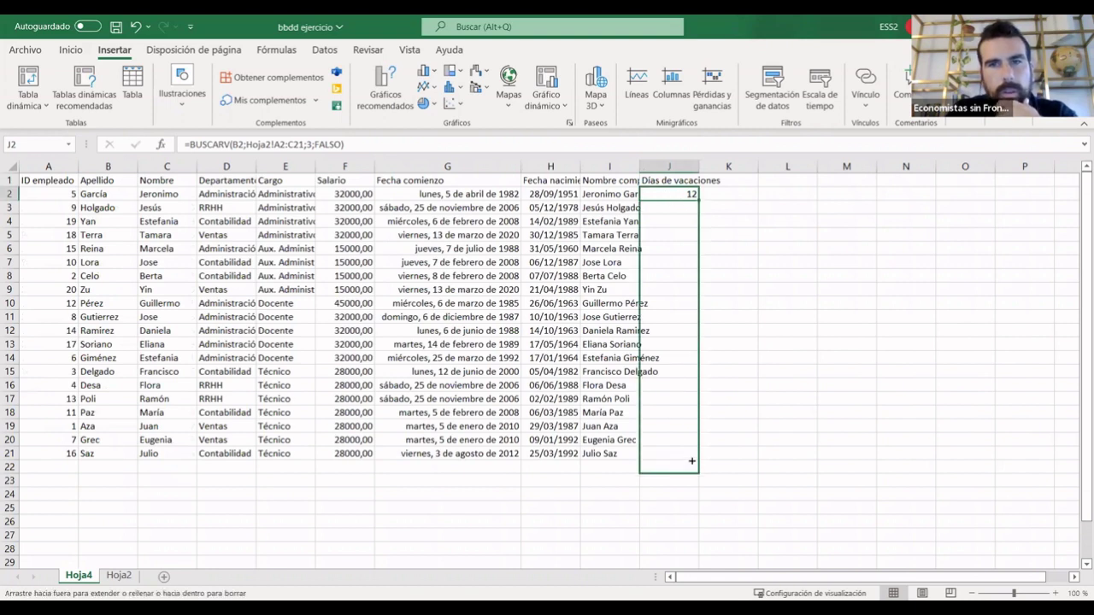
left_click_drag(699, 324, 850, 480)
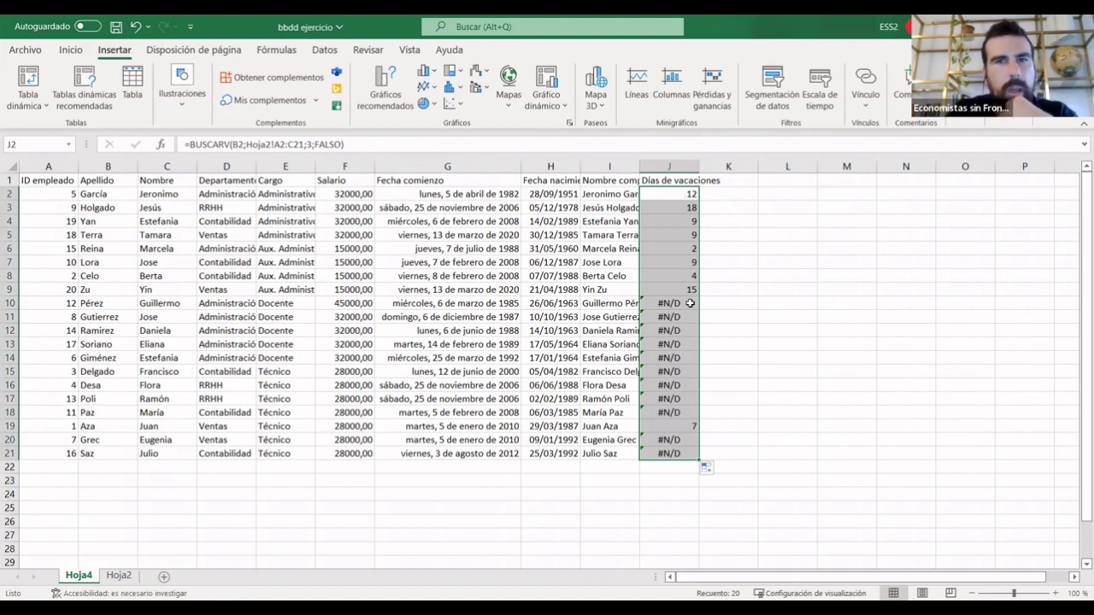
left_click(690, 303)
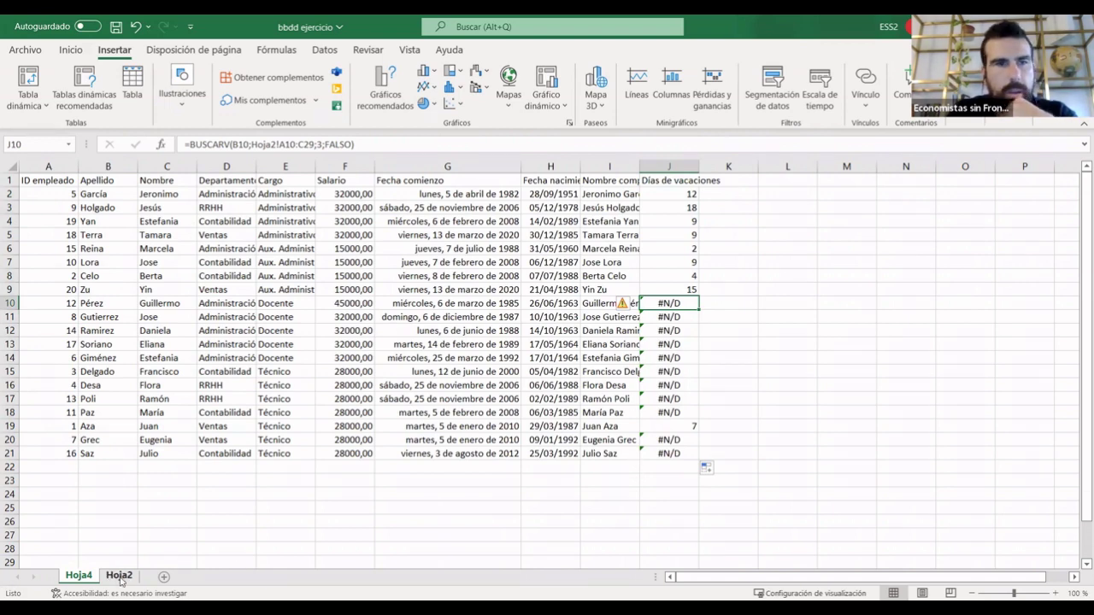
Compare against the Hoja2 table and open J2's BUSCARV formula for editing.
left_click(118, 575)
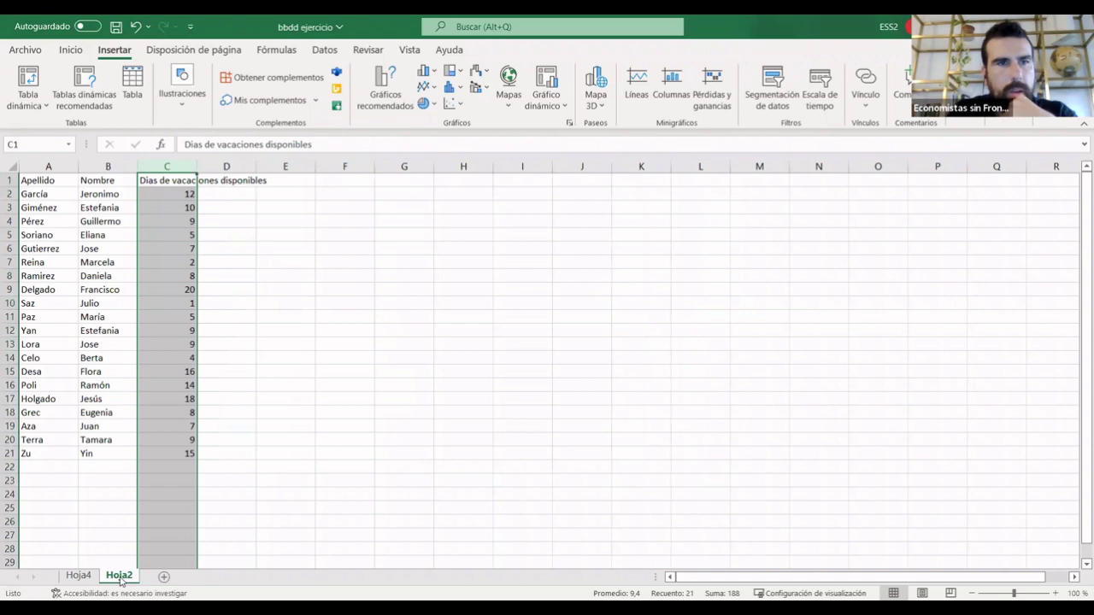
left_click(79, 575)
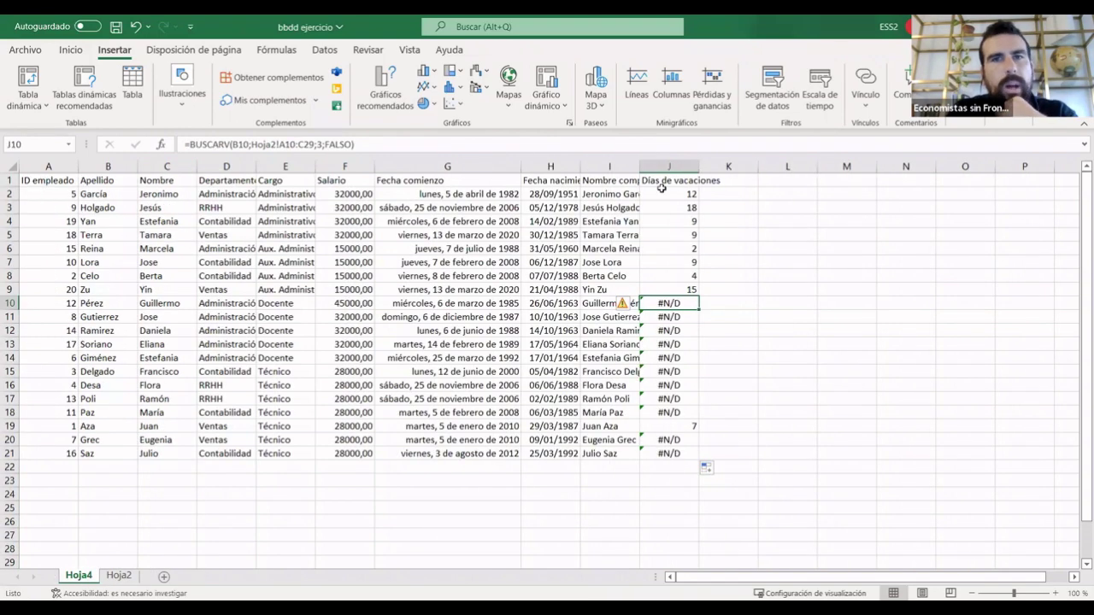
left_click(665, 193)
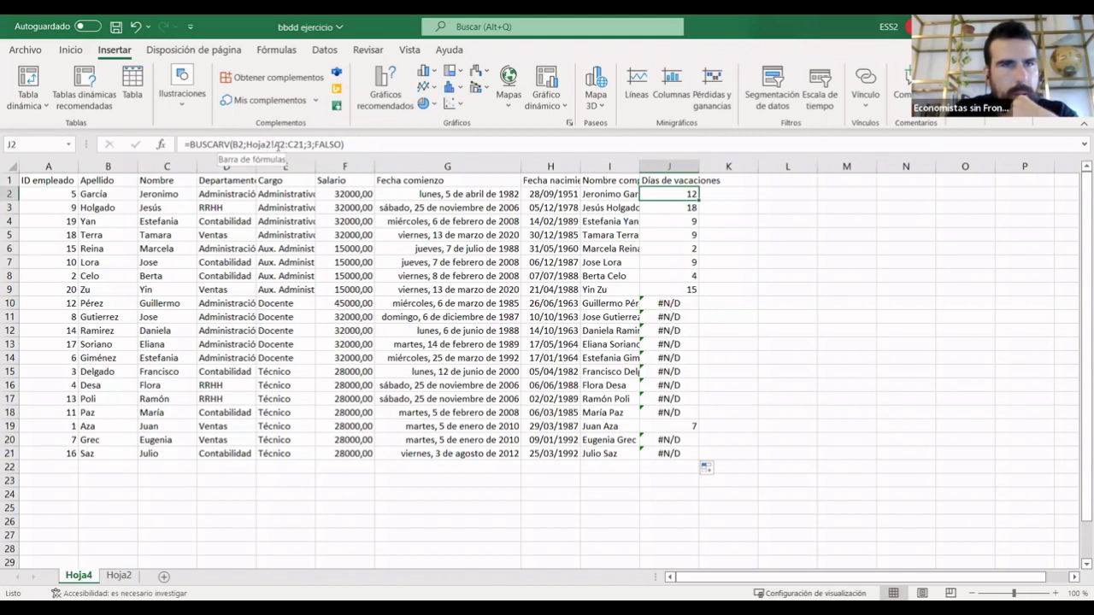
left_click(273, 145)
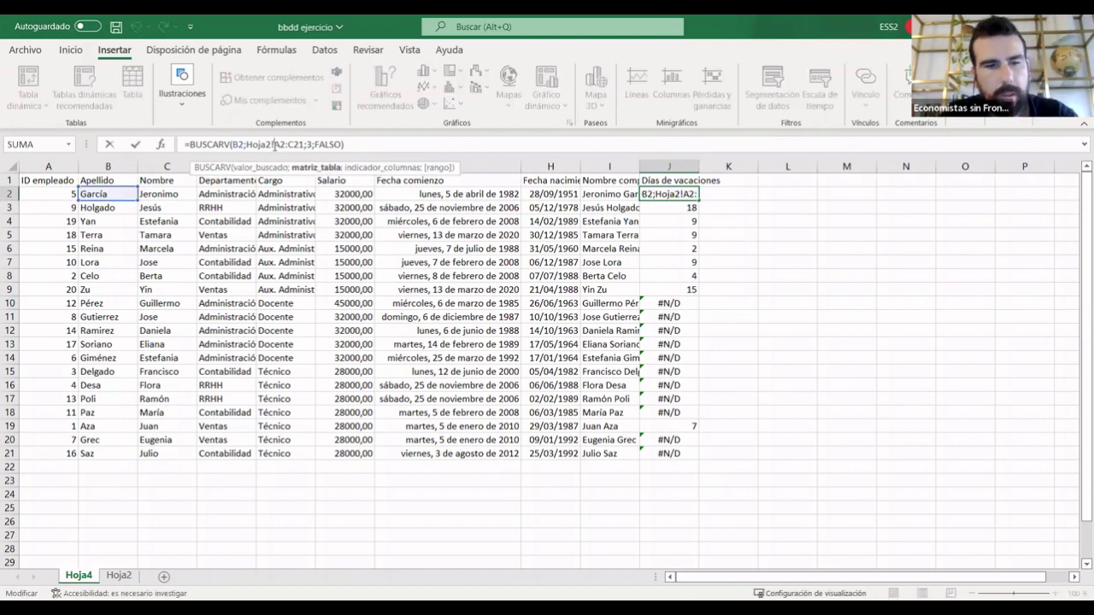
Lock J2's lookup range as Hoja2!$A$2:$C$21 and confirm the formula.
type("$")
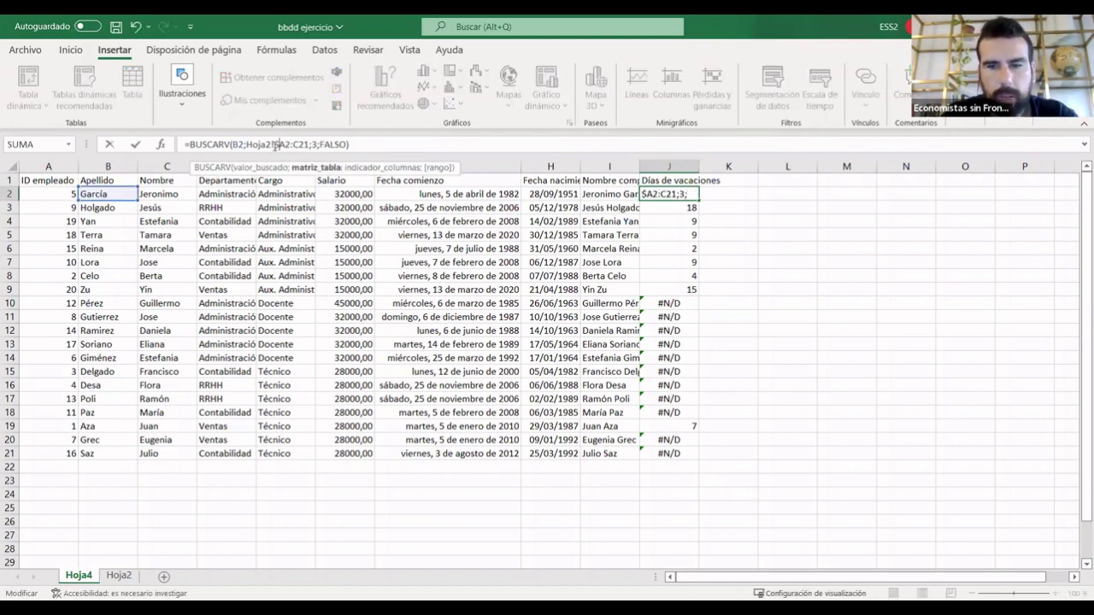
key("Right")
type("$A")
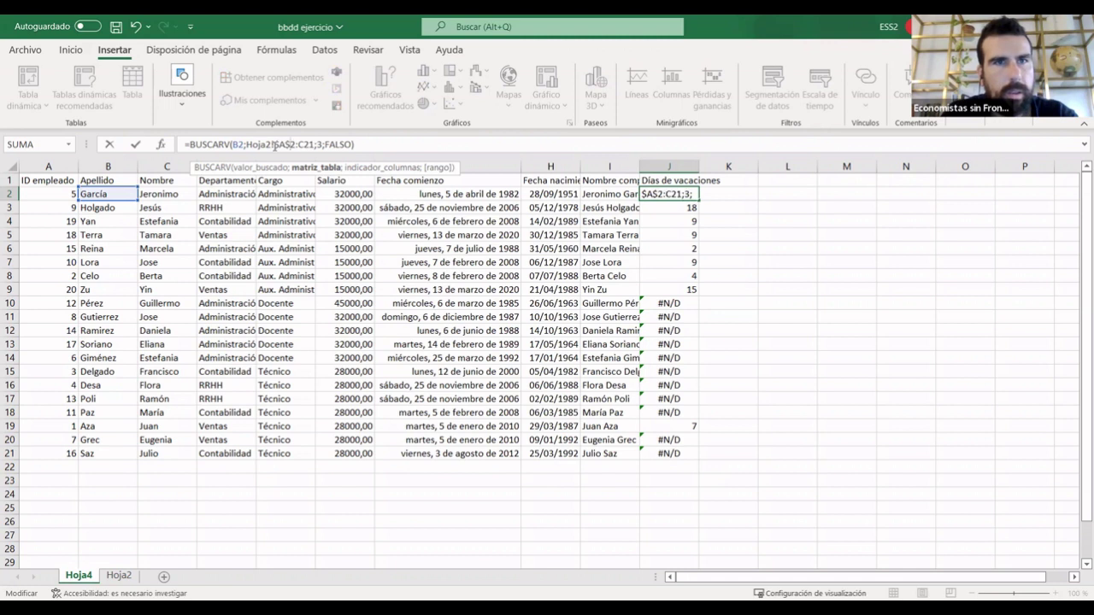
type("$")
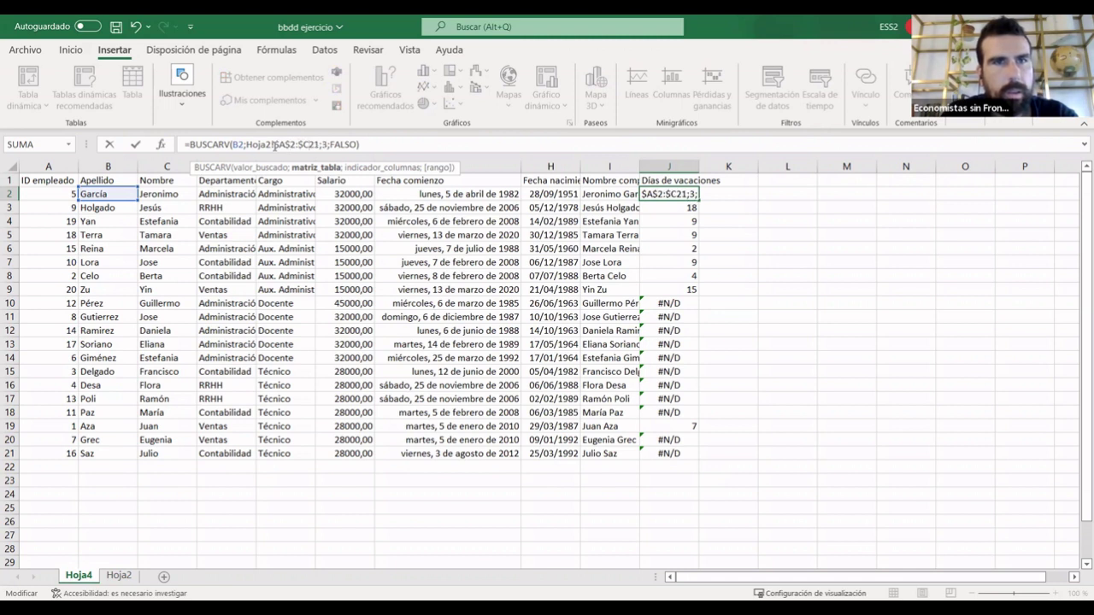
key("Right")
type("$")
key("Return")
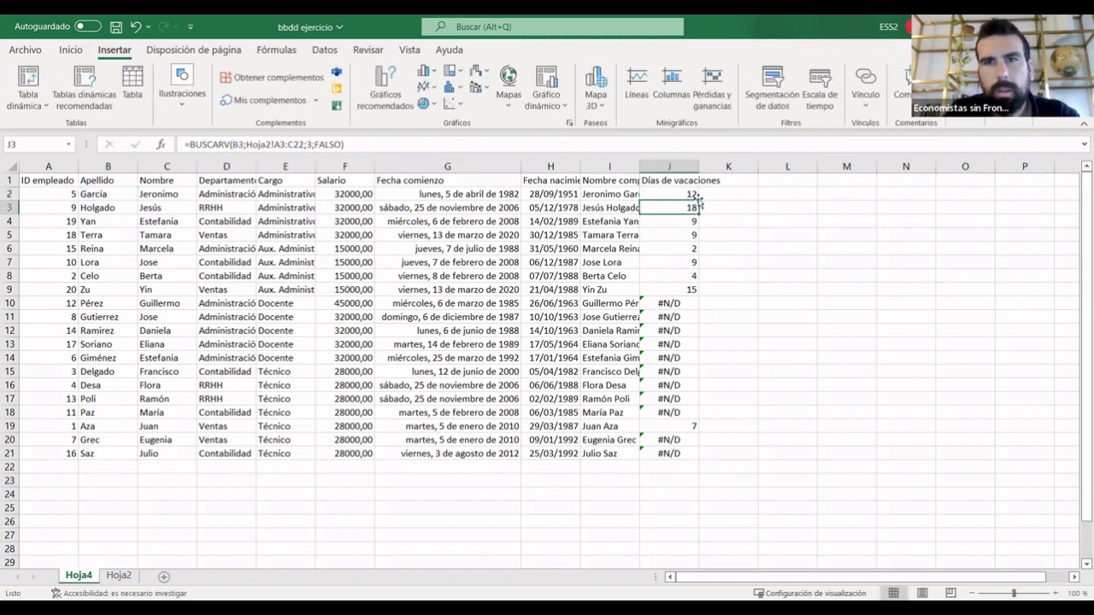
Copy the locked J2 formula down the column to J21.
left_click(696, 196)
left_click_drag(698, 201, 704, 459)
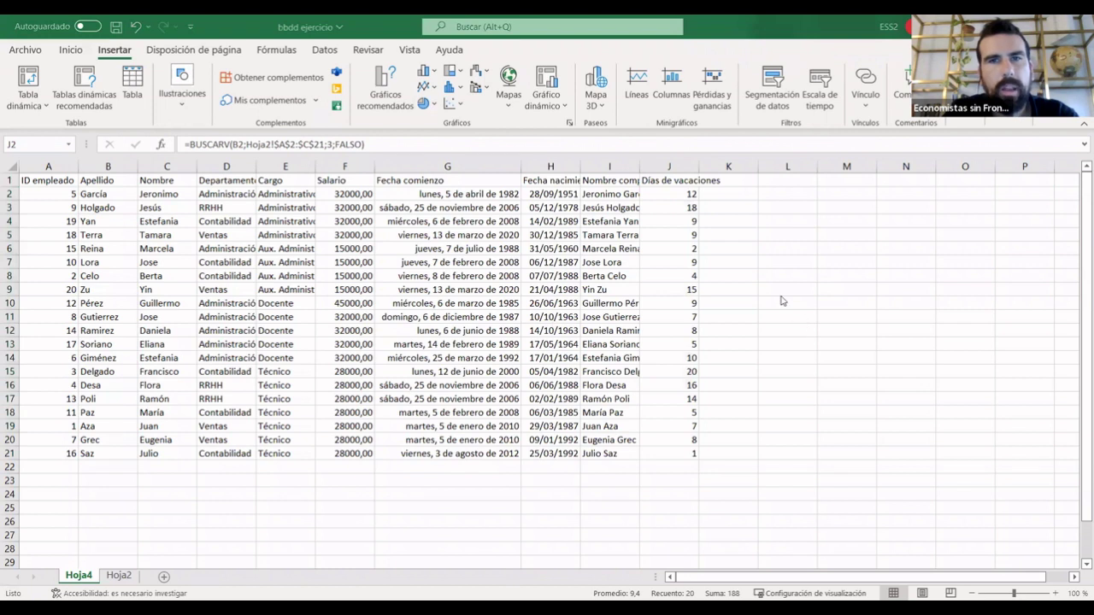
double_click(689, 193)
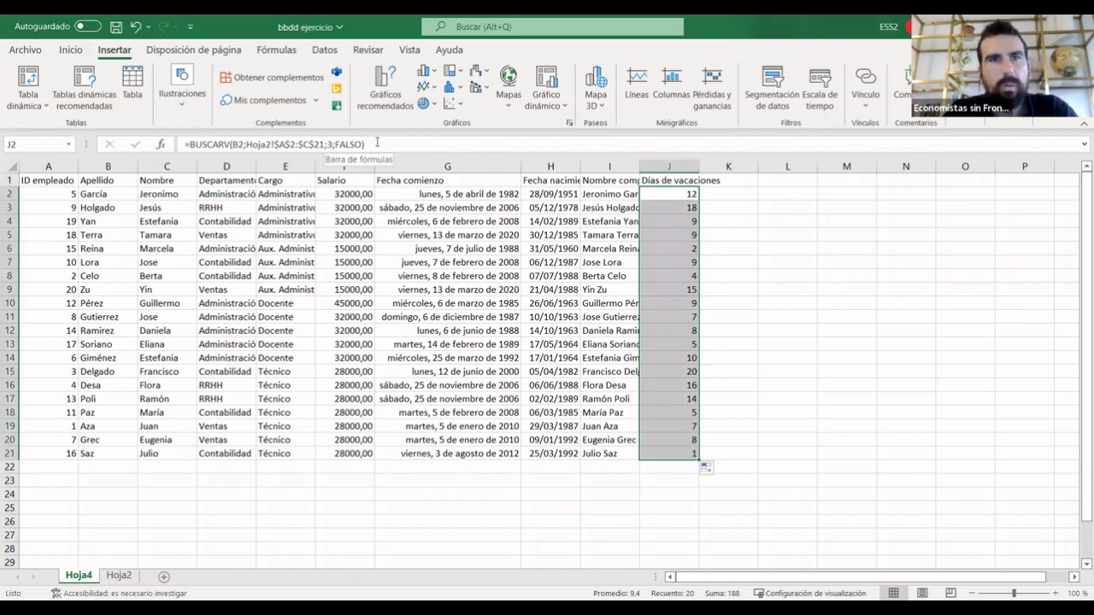
left_click(376, 143)
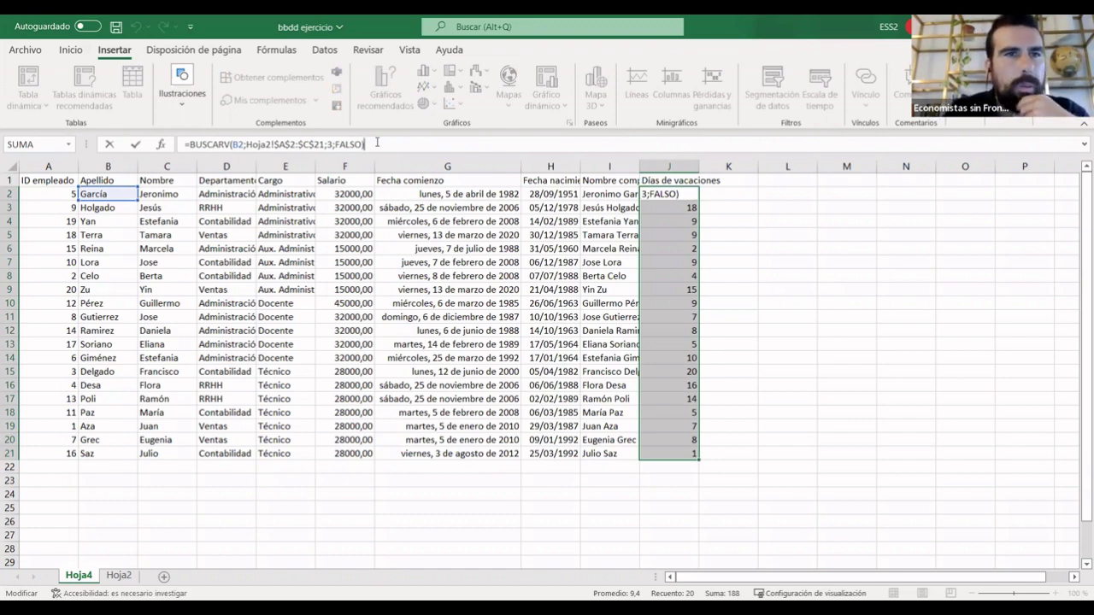
Cancel the formula edit and delete the lookup results in J2:J21.
key("BackSpace")
key("BackSpace")
key("BackSpace")
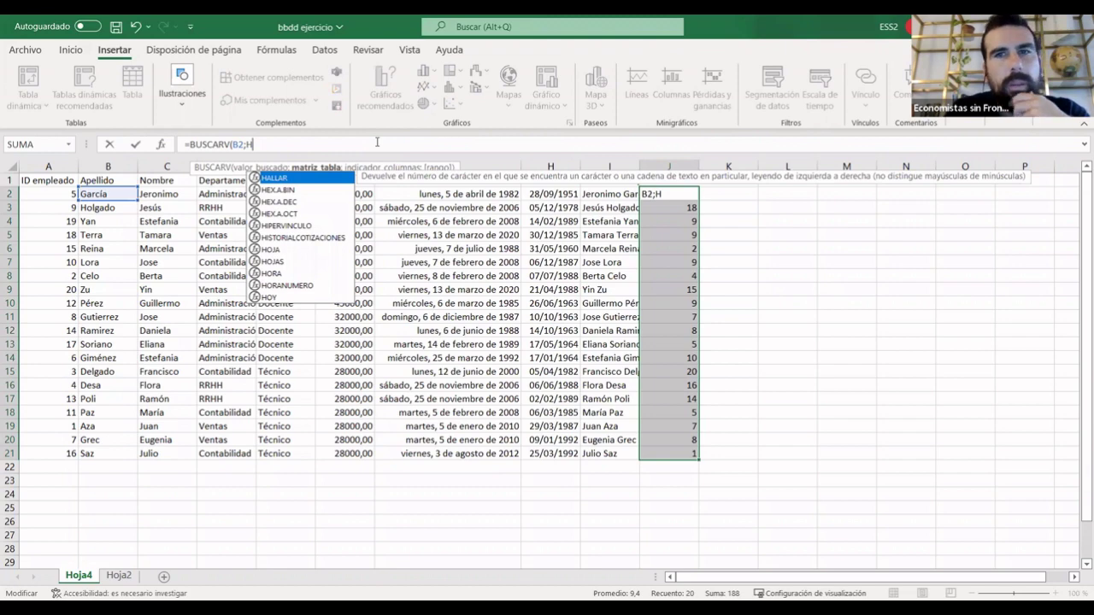
key("Escape")
left_click(776, 300)
mouse_move(670, 195)
left_mouse_down()
mouse_move(679, 473)
mouse_move(686, 454)
left_mouse_up()
key("Delete")
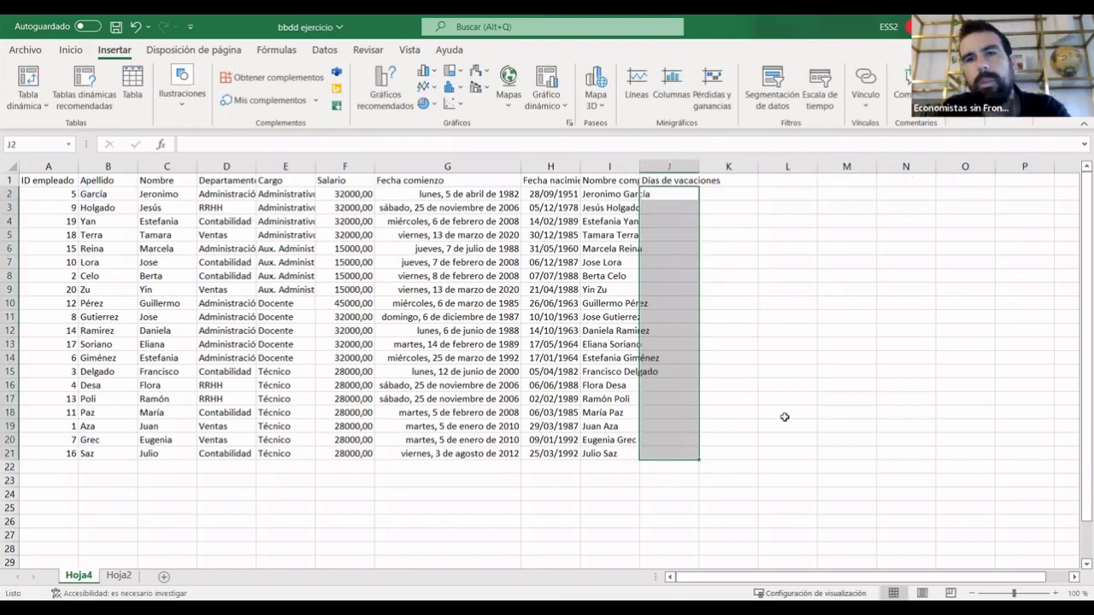
left_click(785, 417)
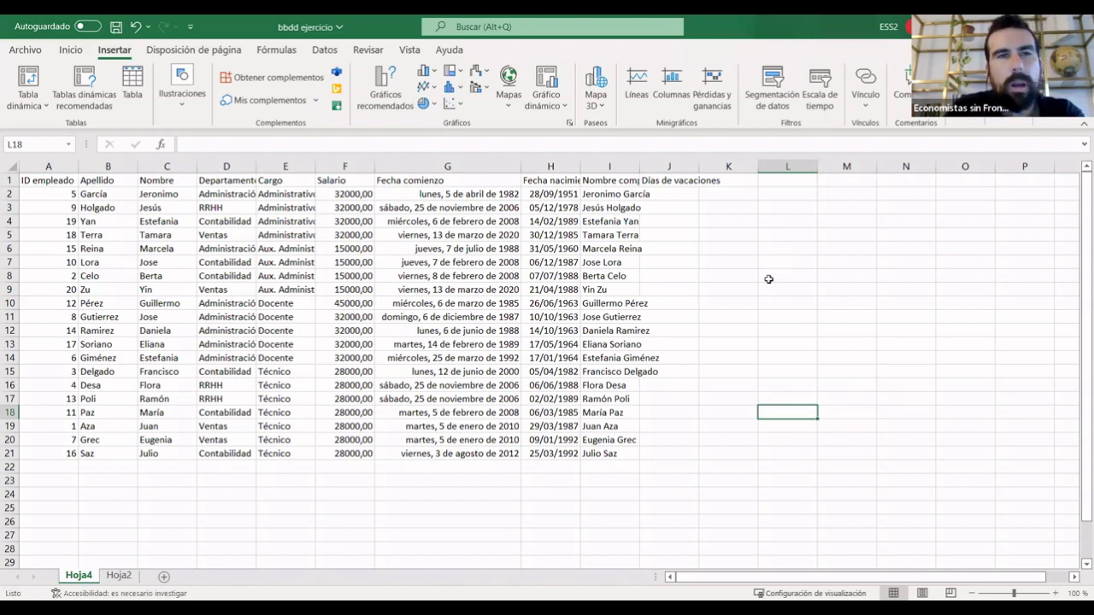
Begin =BUSCARV(Hoja4!B2; in J2, using the surname in B2 as the lookup value.
double_click(673, 191)
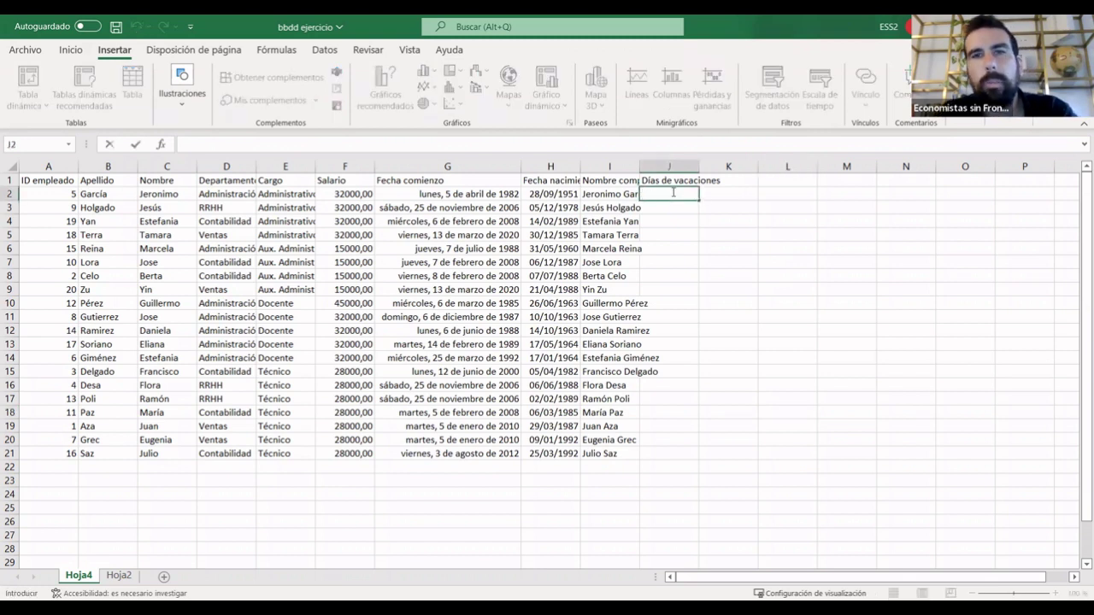
type("=")
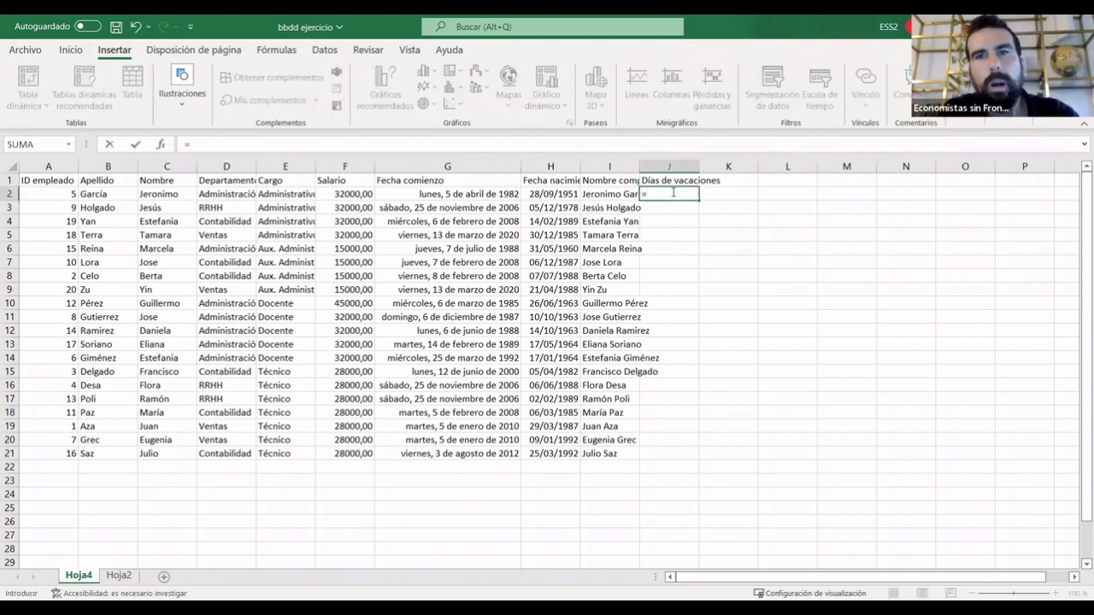
type("busc")
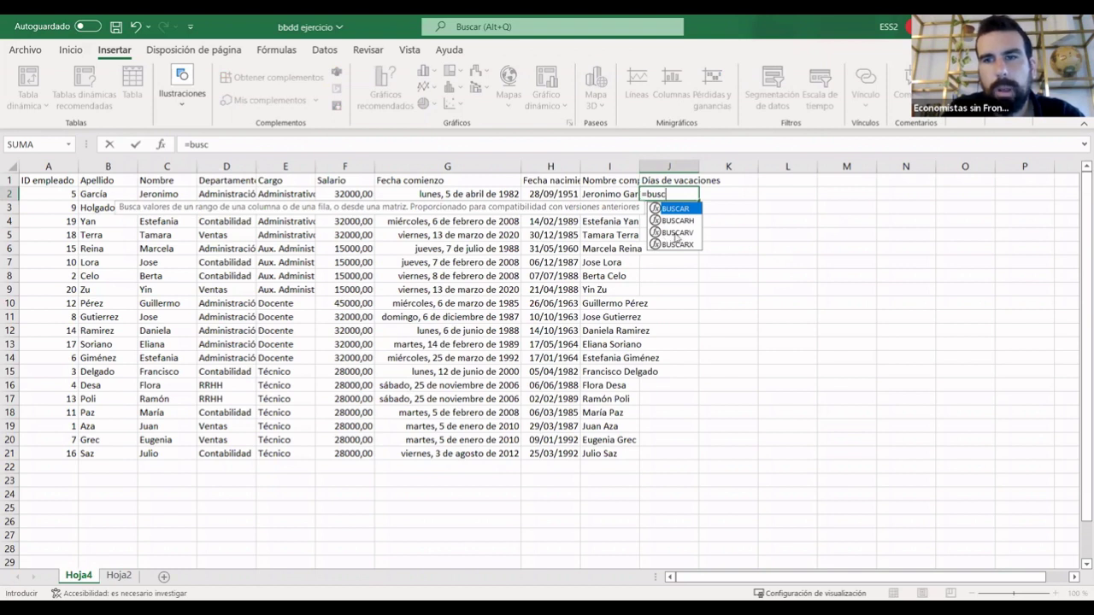
double_click(676, 232)
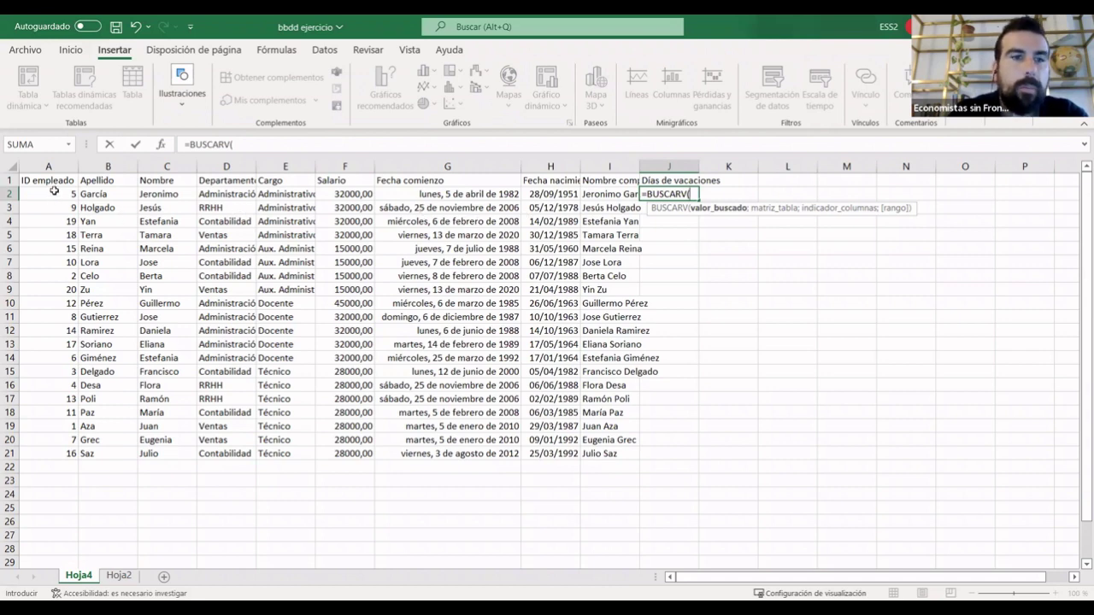
left_click(117, 577)
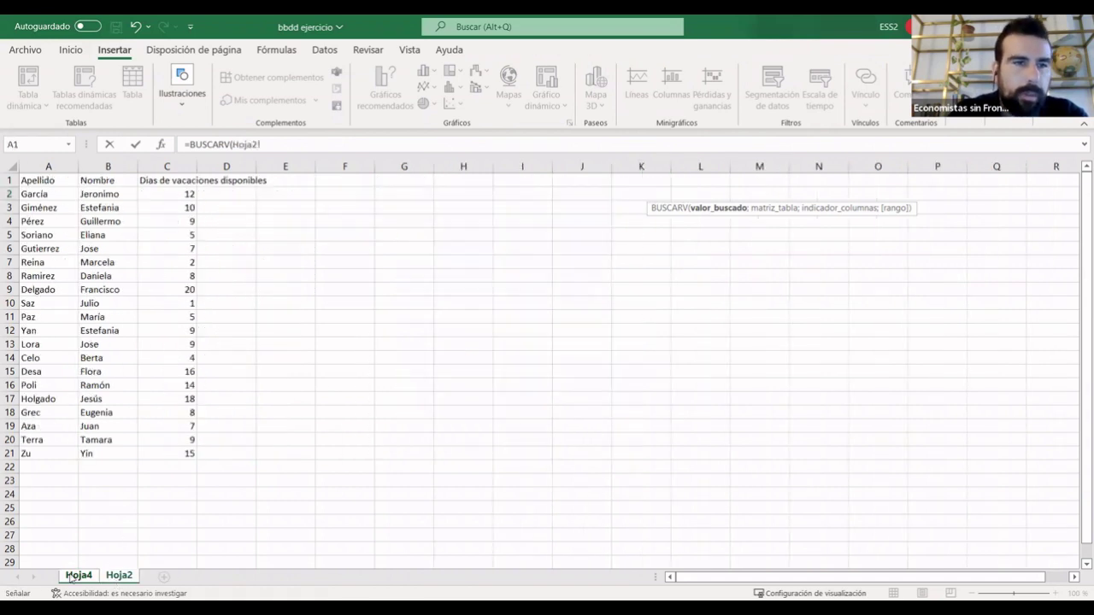
left_click(75, 575)
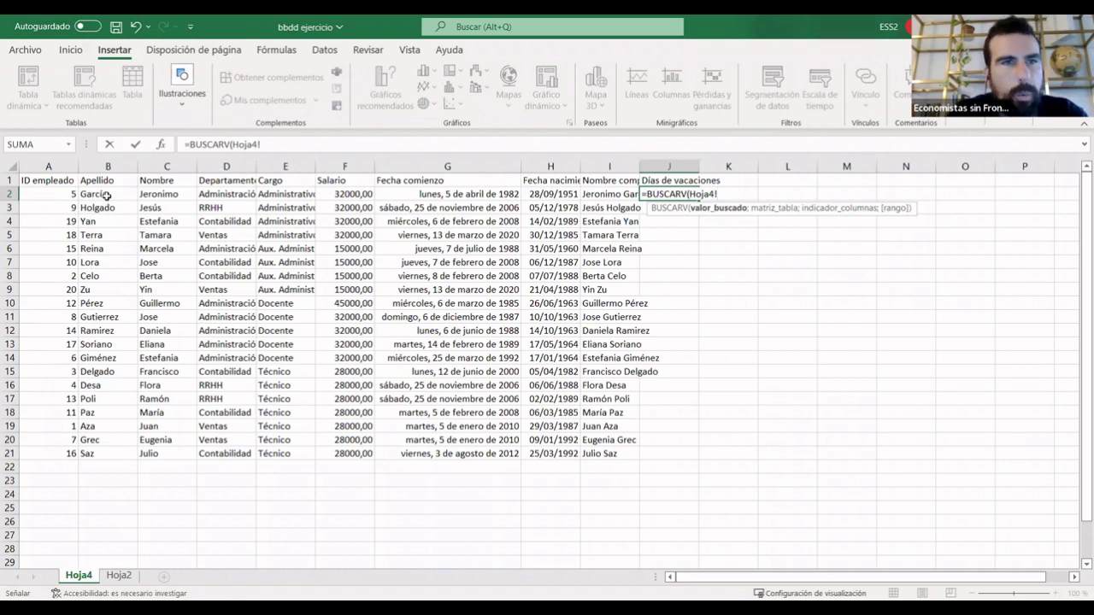
key("BackSpace")
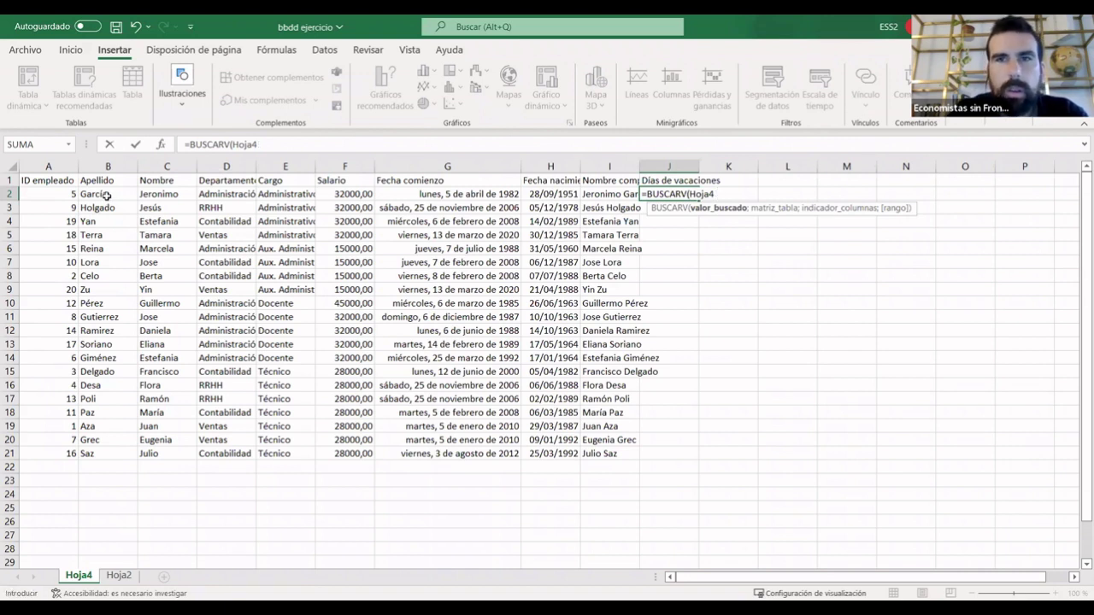
type("!")
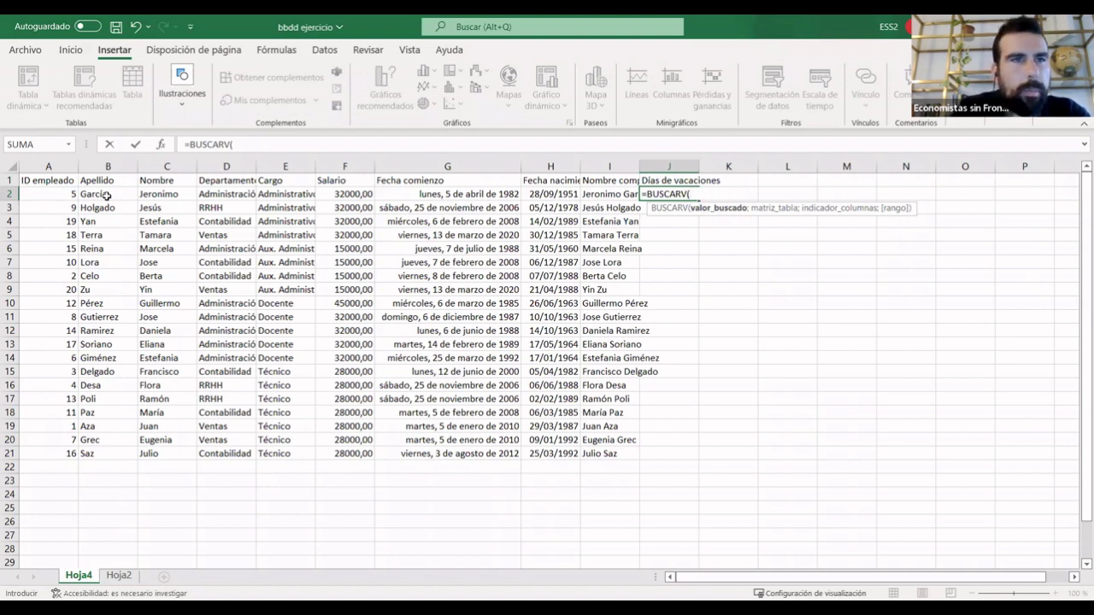
left_click(106, 195)
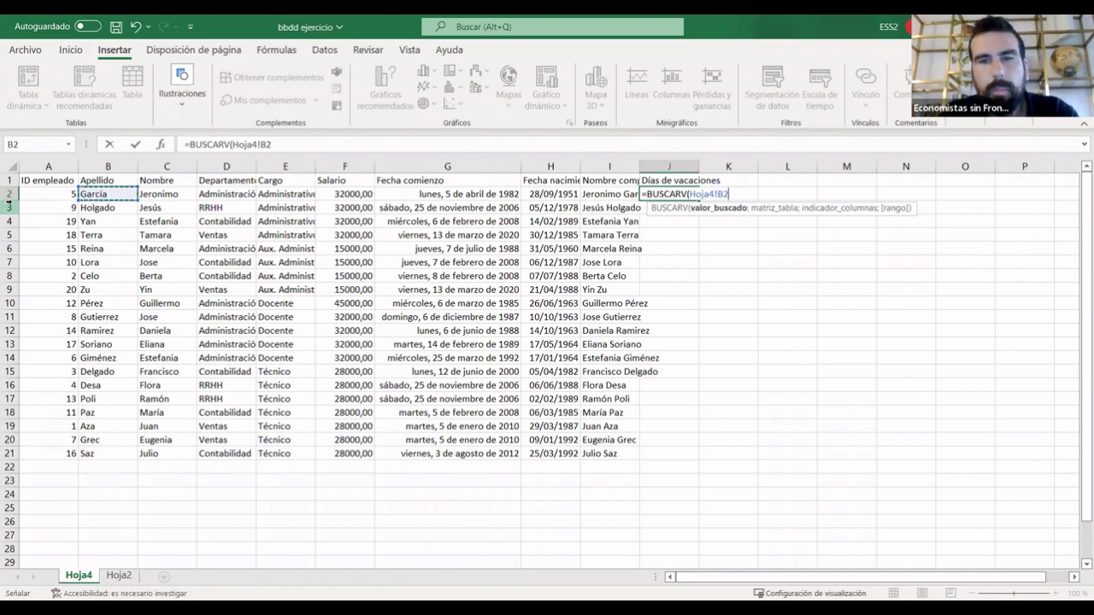
type(";")
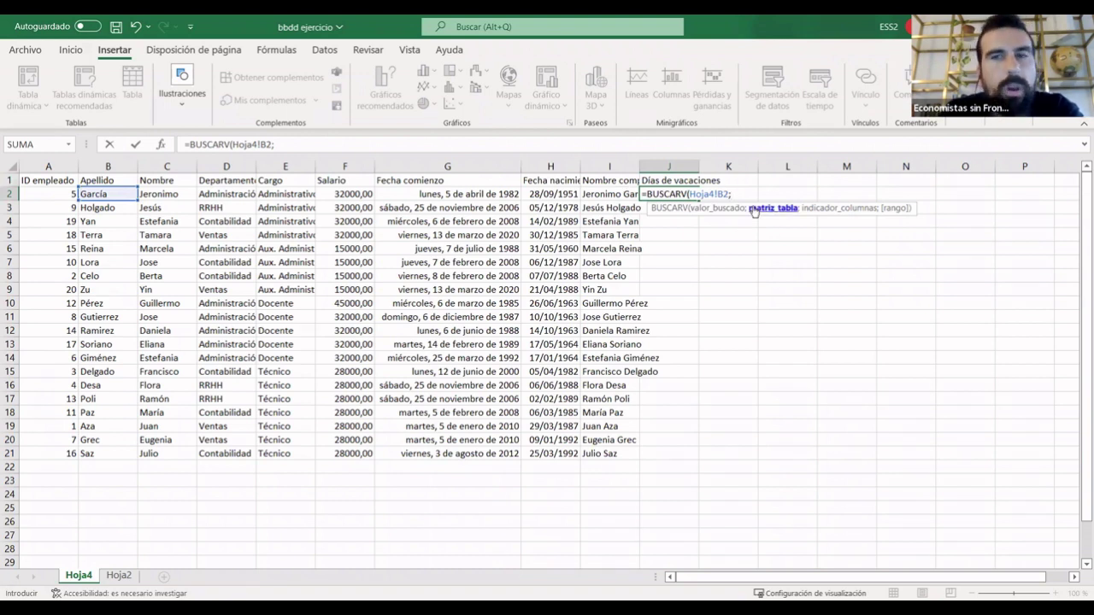
Finish J2 as =BUSCARV(Hoja4!B2;Hoja2!A1:C21;3;FALSO) so it returns 12.
left_click(120, 575)
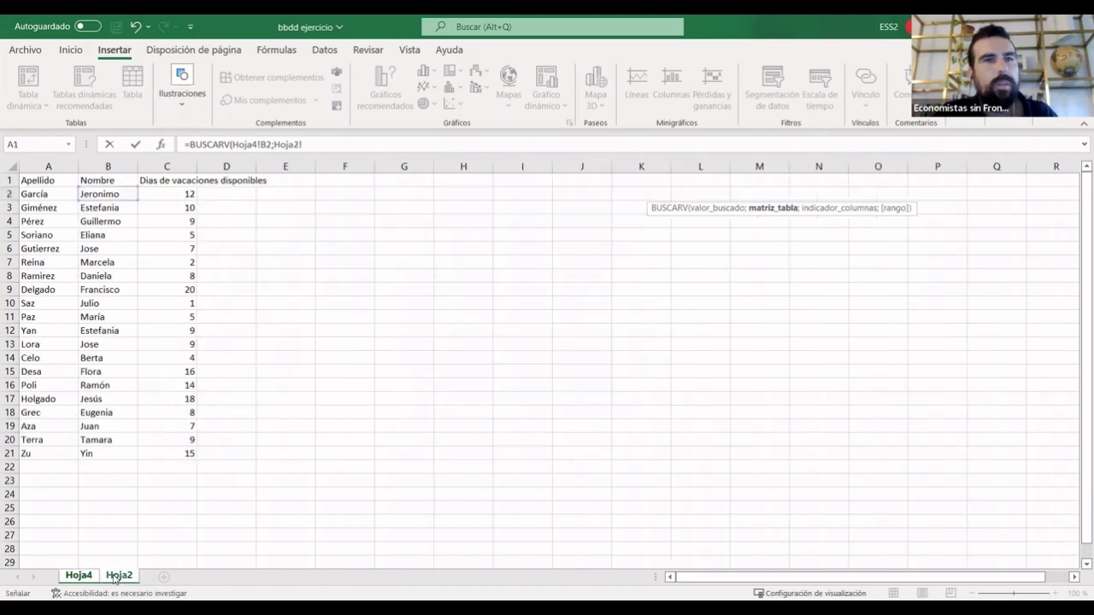
left_click(30, 181)
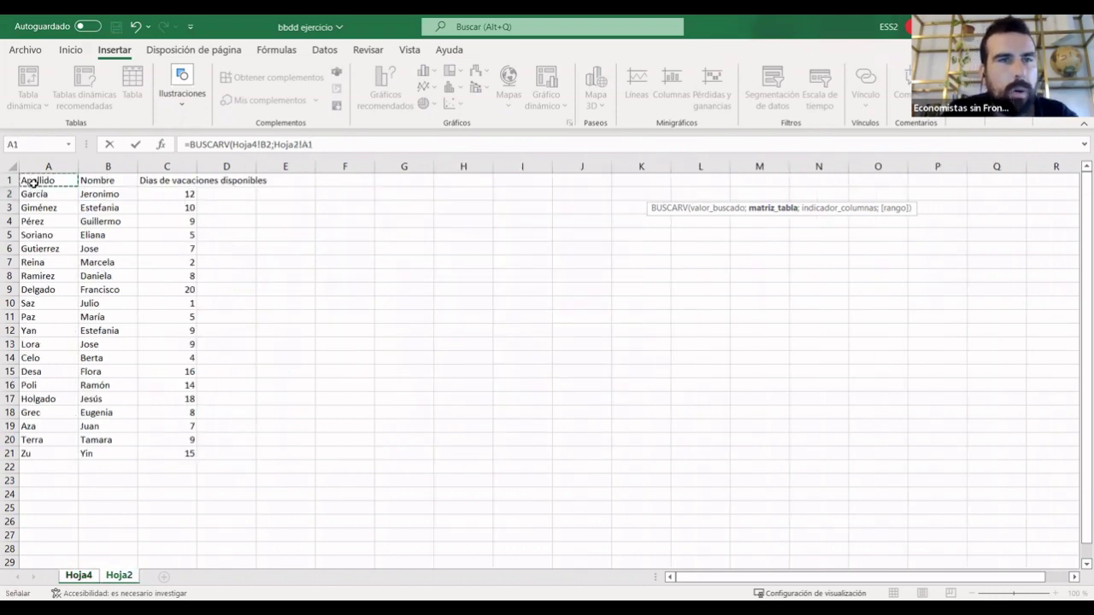
left_click(184, 454, "shift")
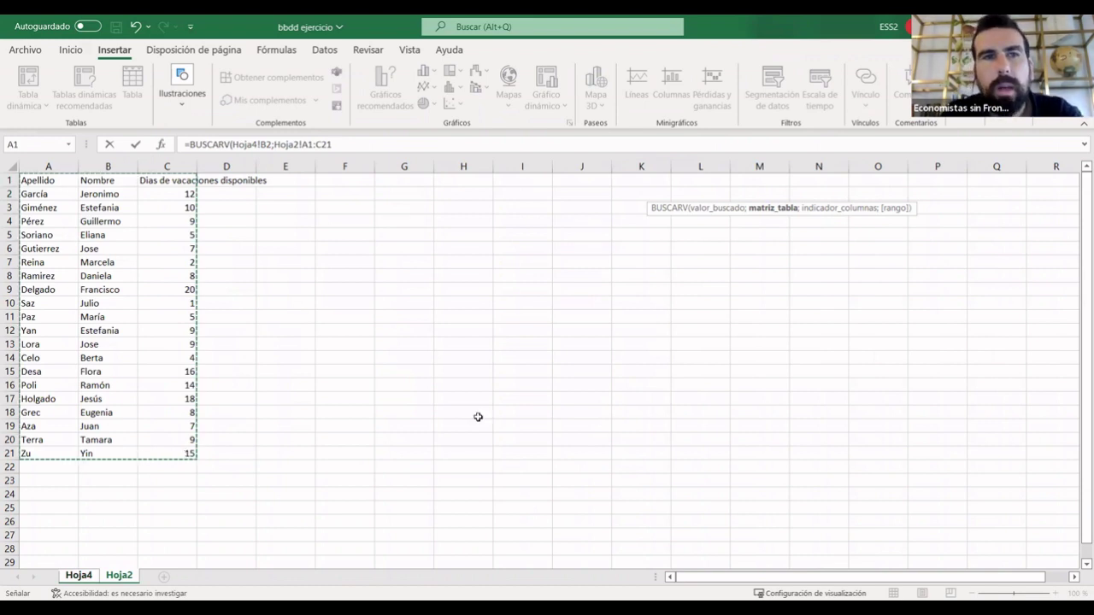
type(";")
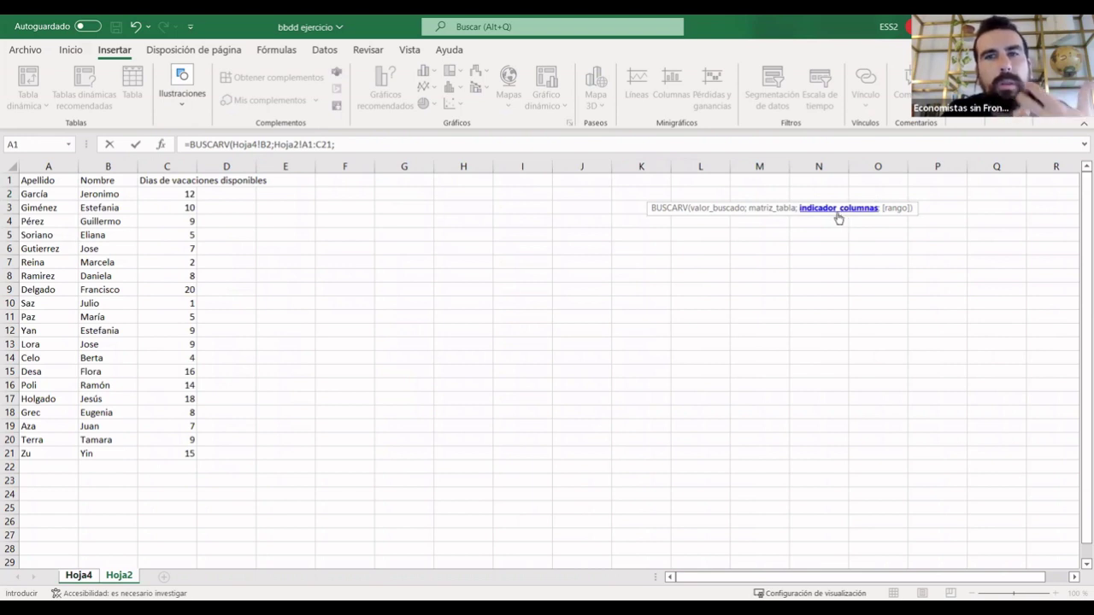
left_click(341, 144)
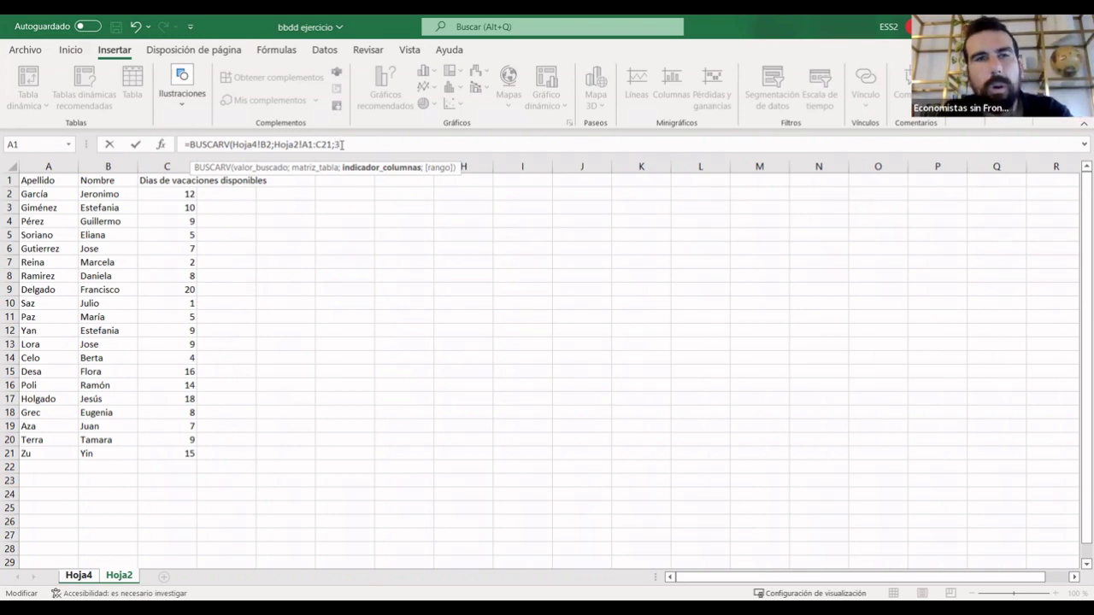
type(";")
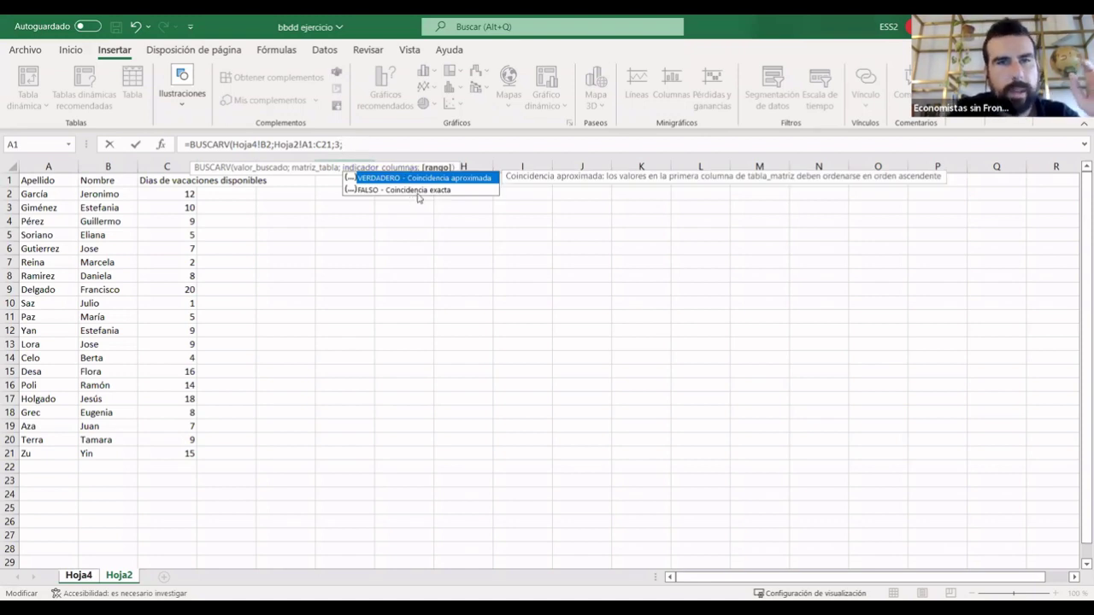
left_click(422, 196)
double_click(422, 192)
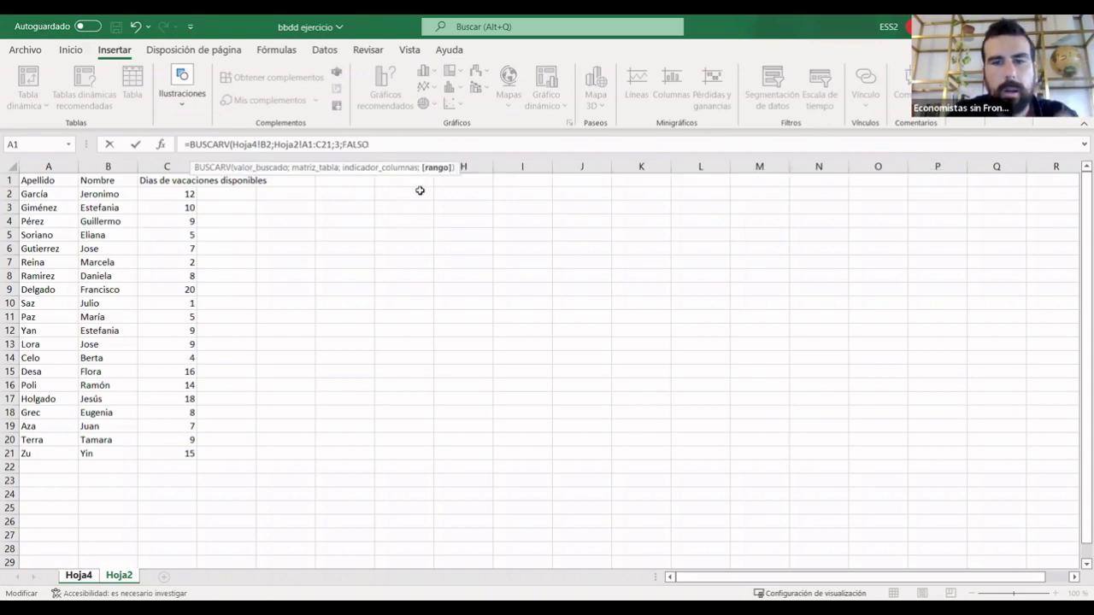
type(")")
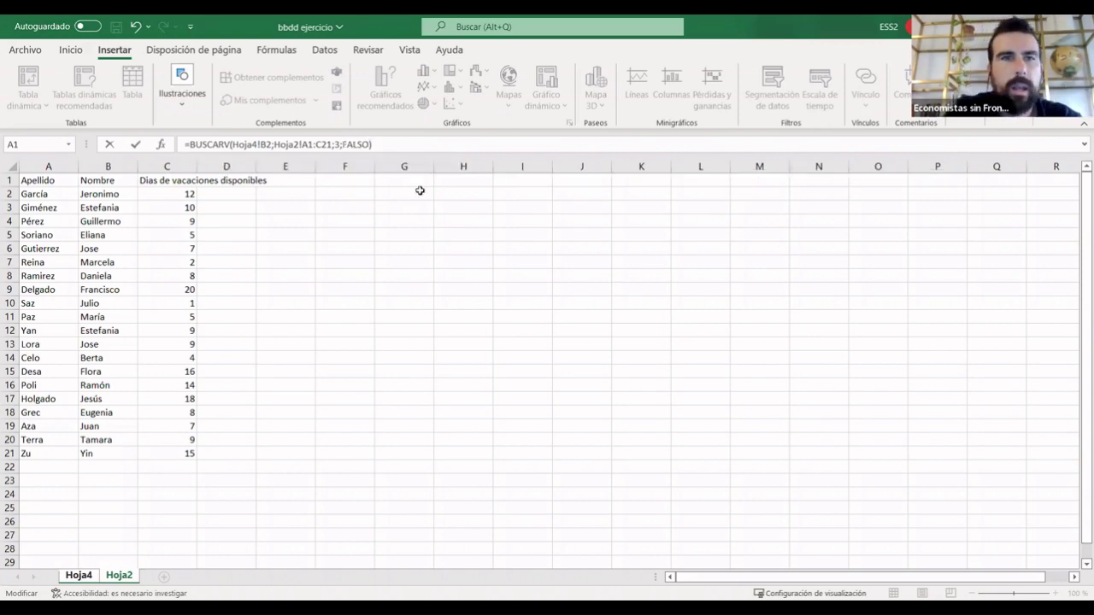
key("Return")
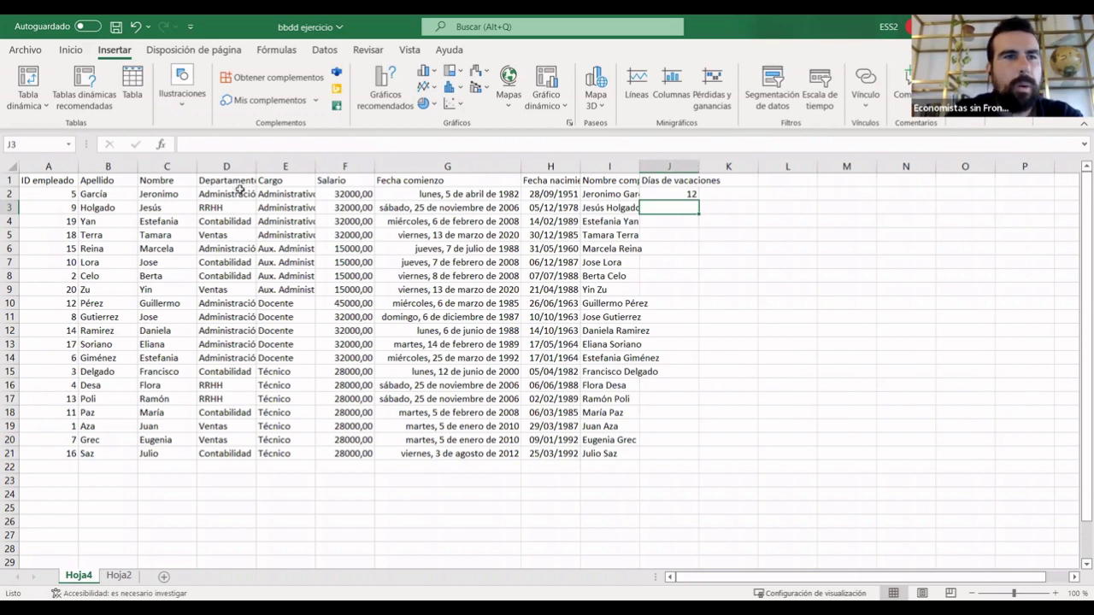
Check C2 on Hoja2, copy J2's formula down to J21, and inspect J10's #N/D.
left_click(677, 194)
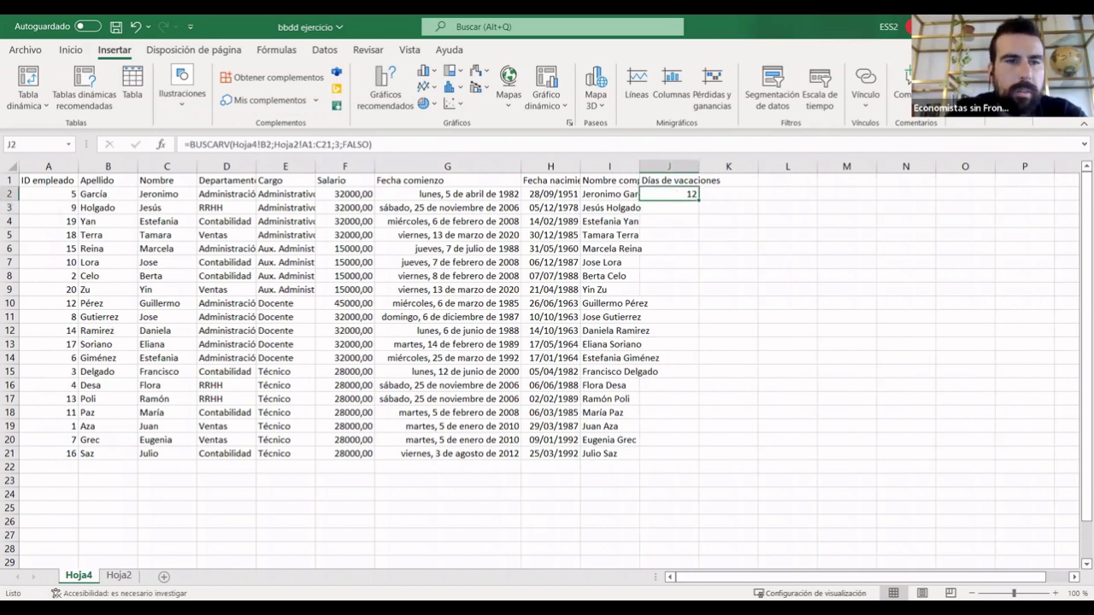
left_click(122, 577)
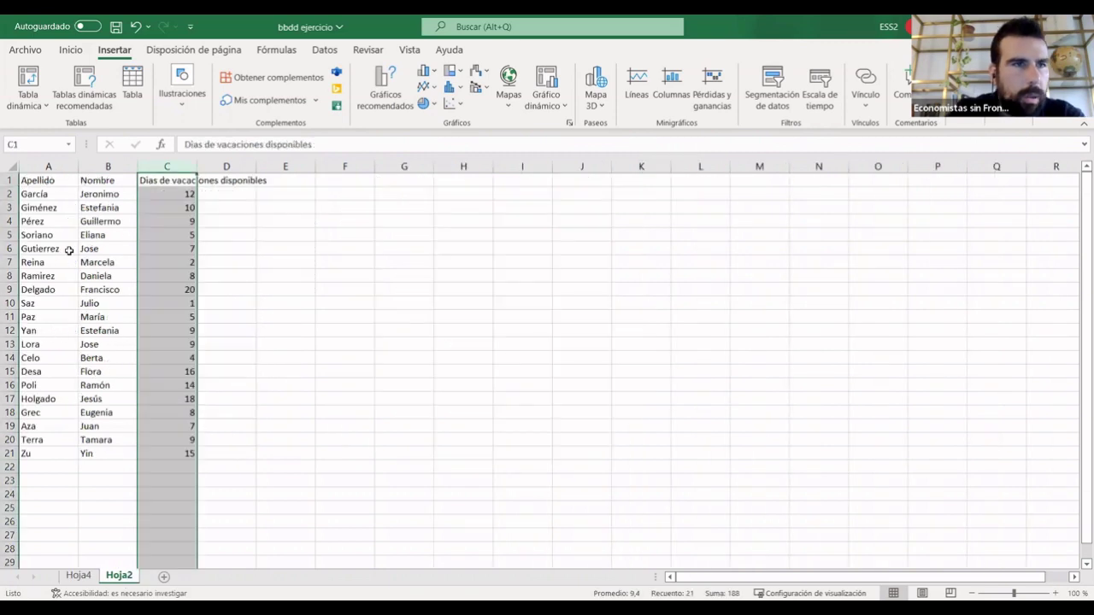
left_click(174, 194)
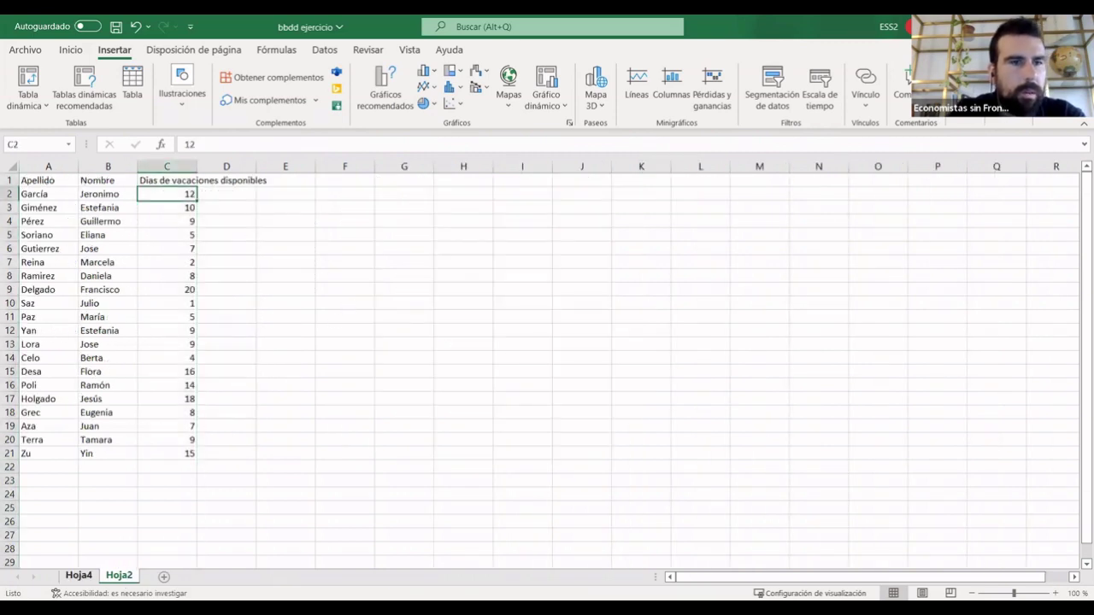
left_click(78, 576)
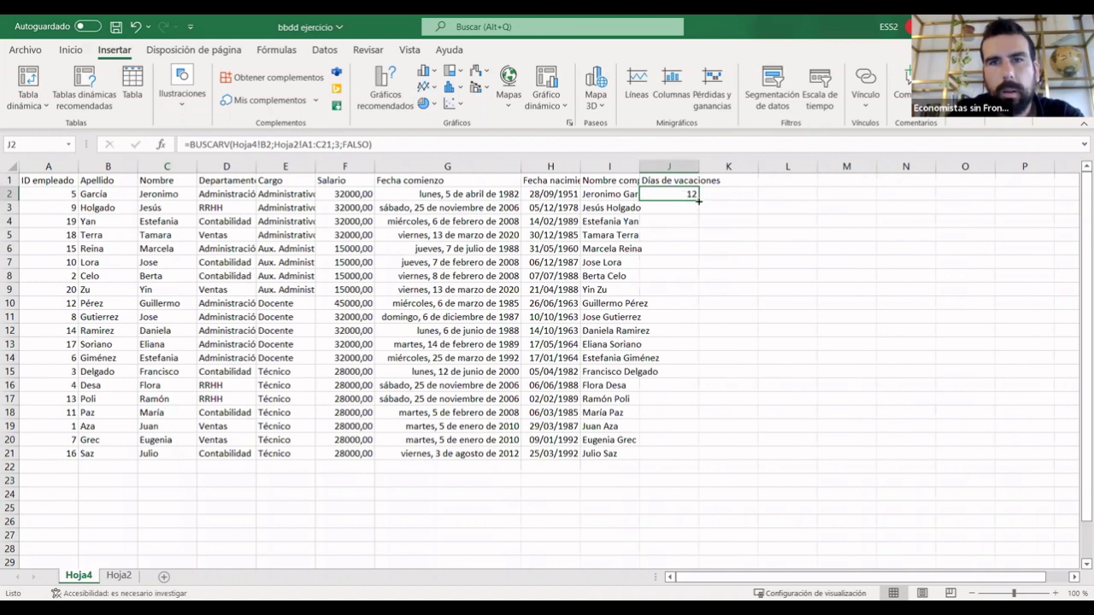
left_click_drag(699, 200, 692, 459)
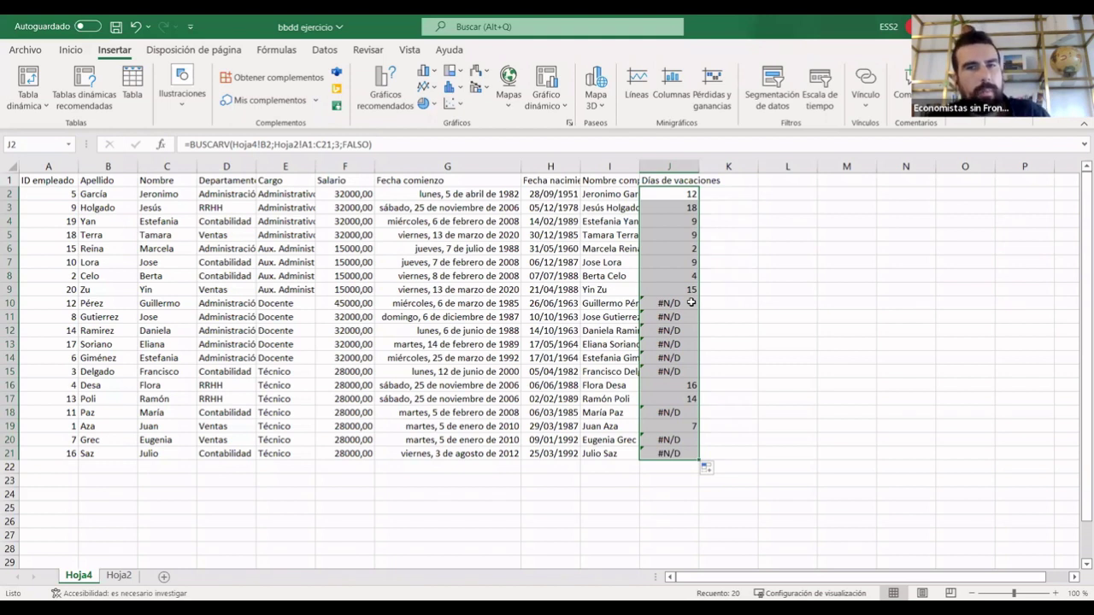
left_click(690, 302)
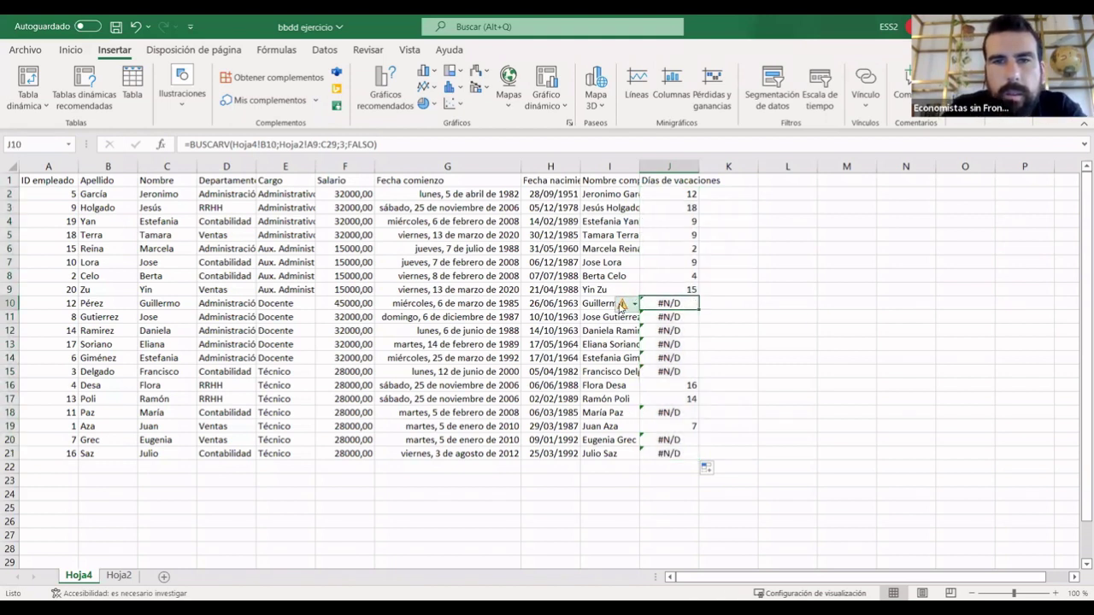
left_click(629, 303)
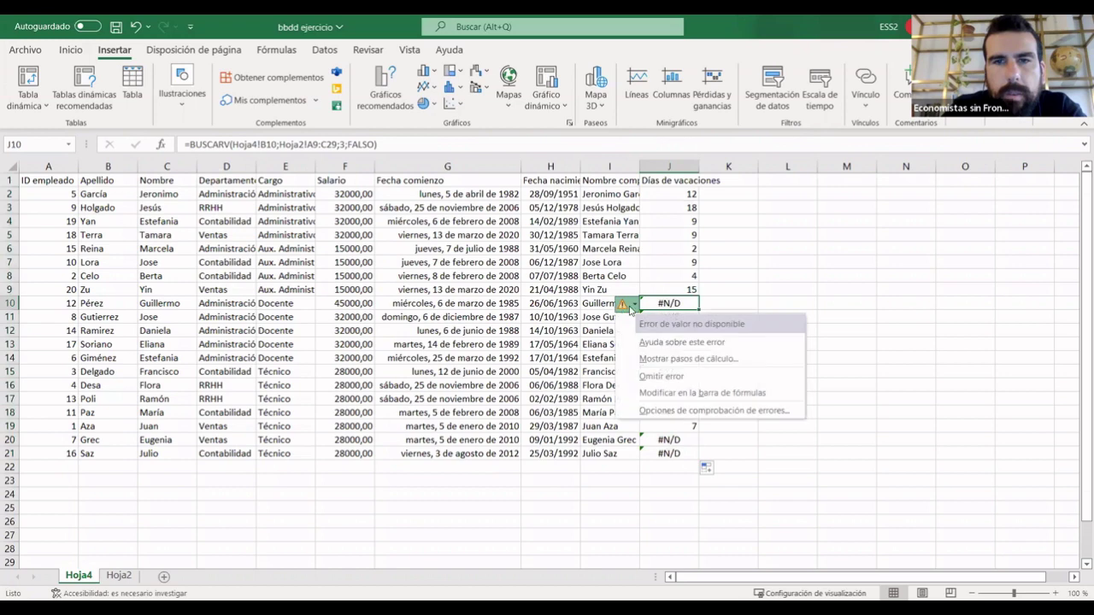
left_click(684, 343)
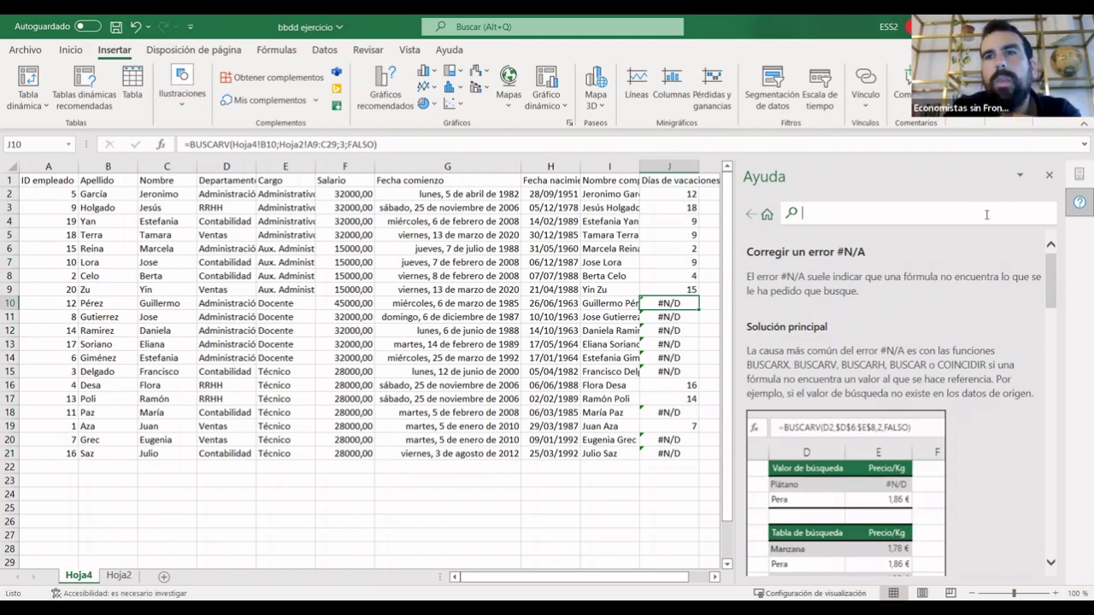
left_click(1050, 177)
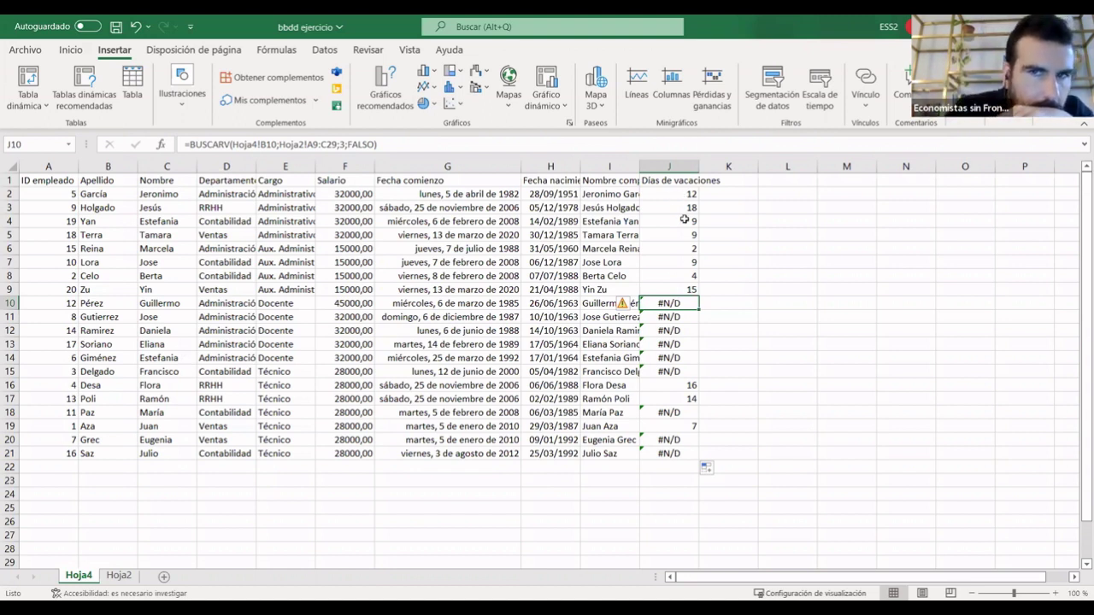
left_click(690, 291)
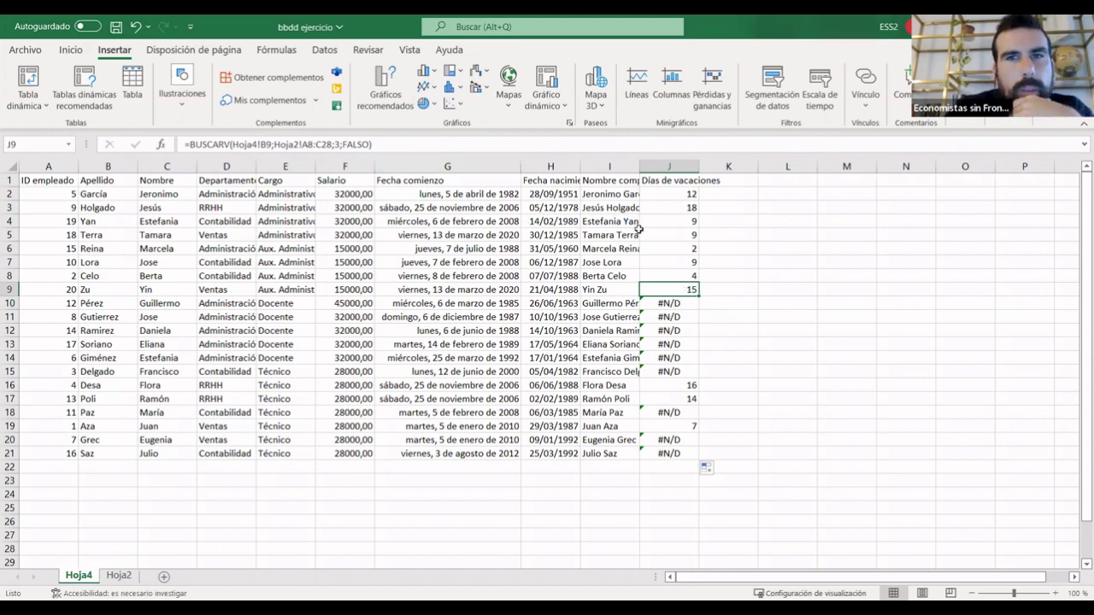
left_click(675, 192)
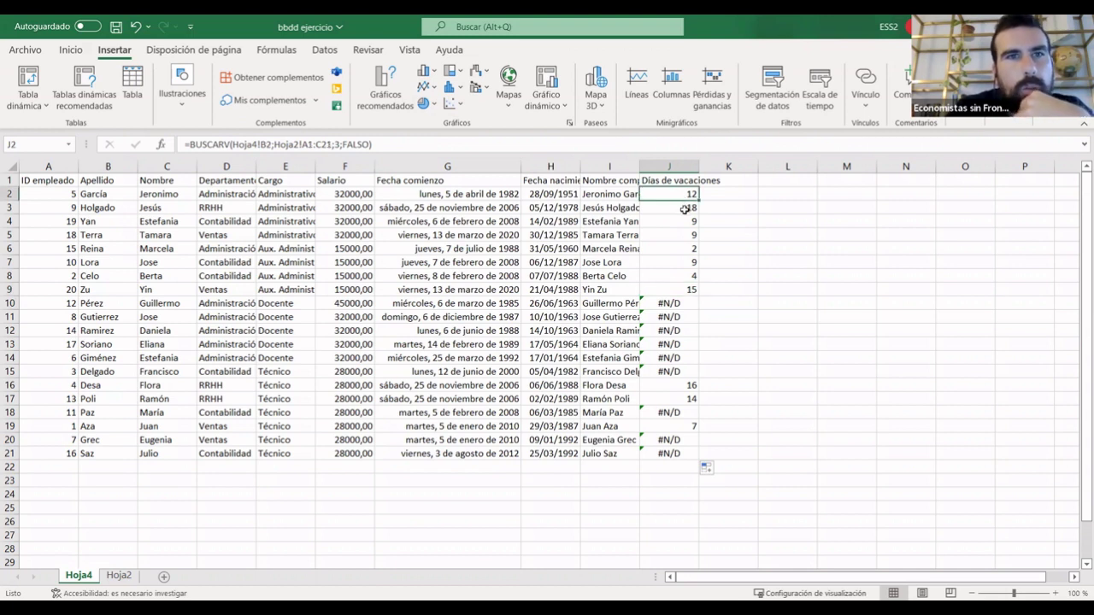
left_click(683, 208)
left_click(681, 193)
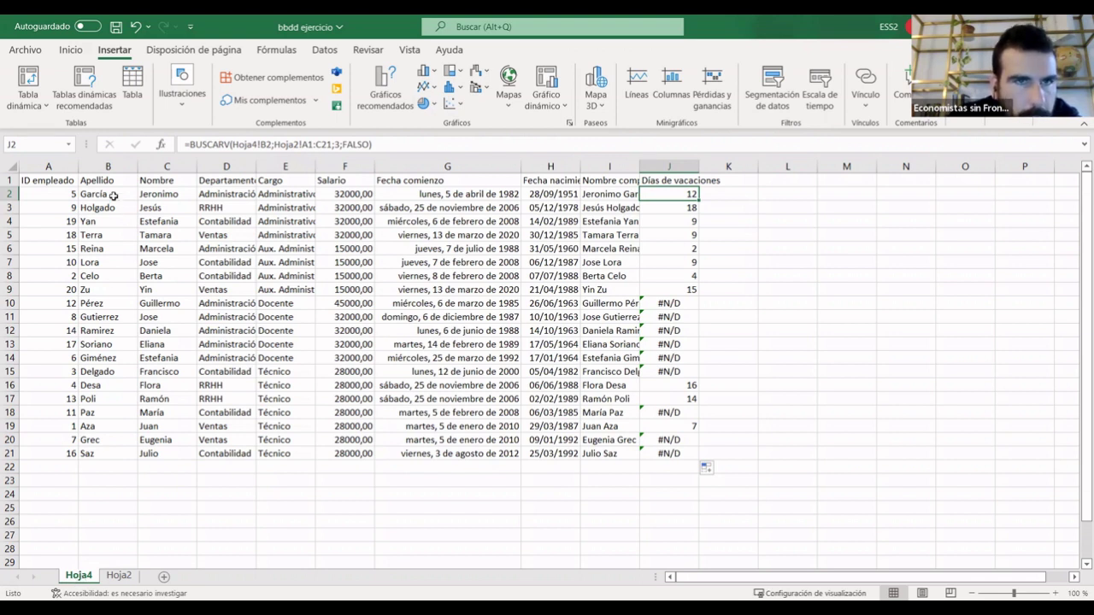
left_click(270, 145)
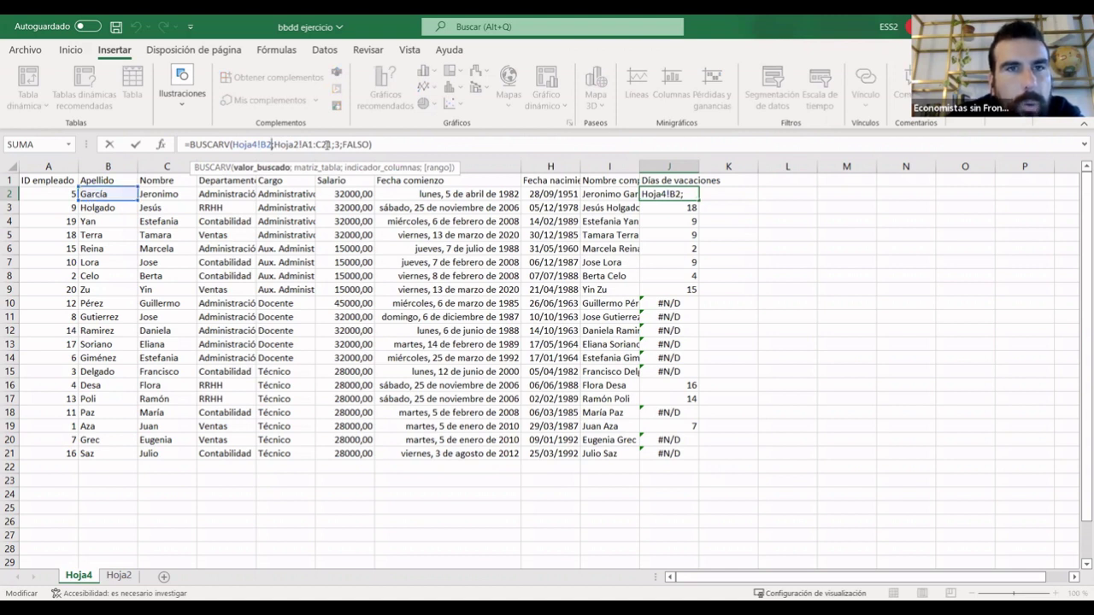
left_click(119, 576)
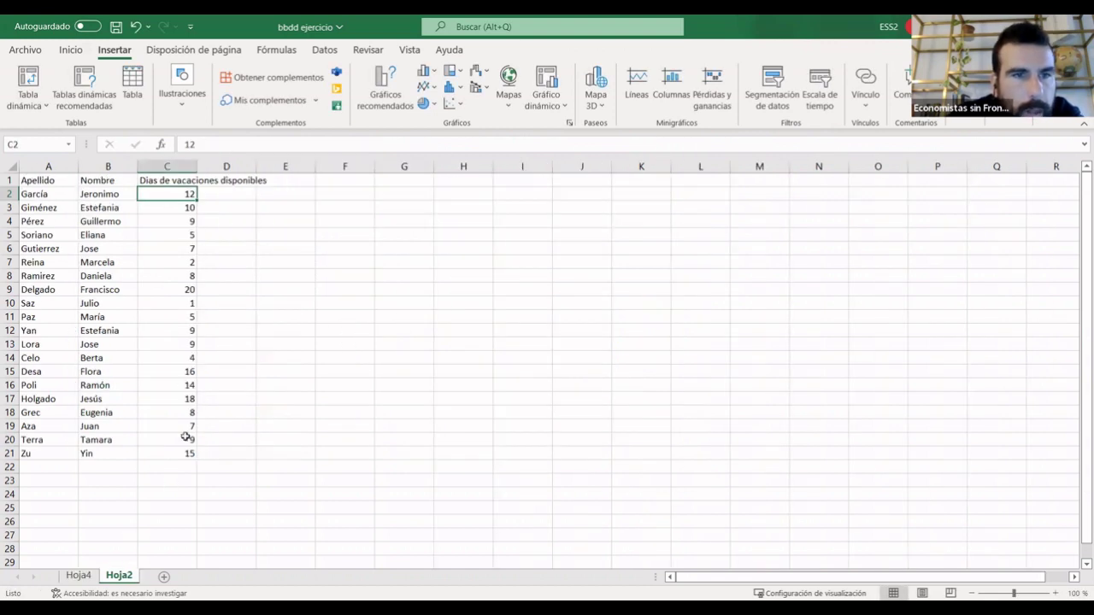
left_click(78, 576)
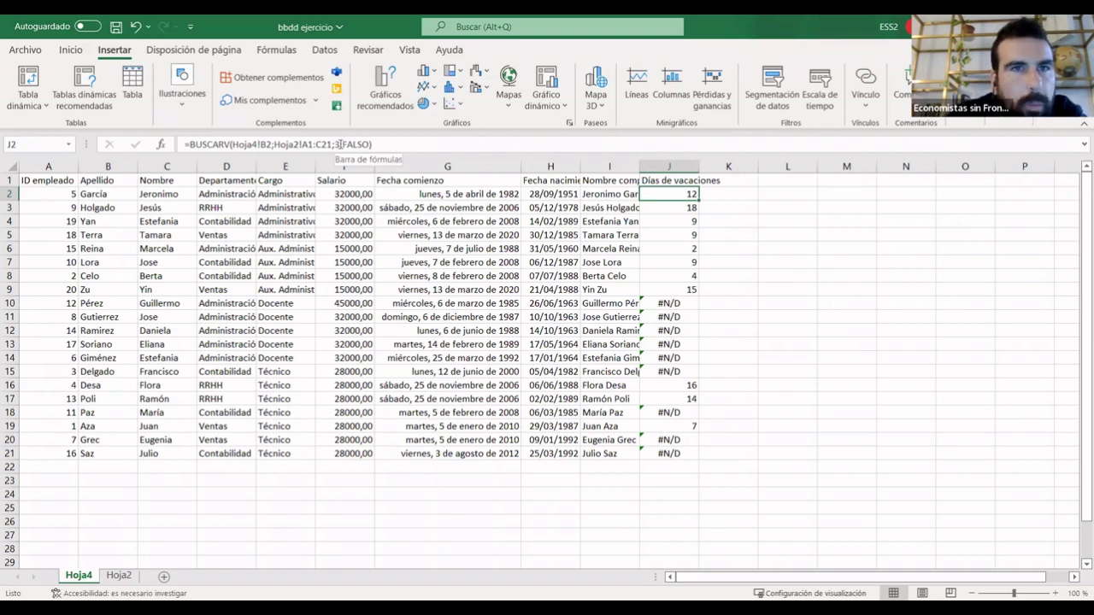
left_click(338, 144)
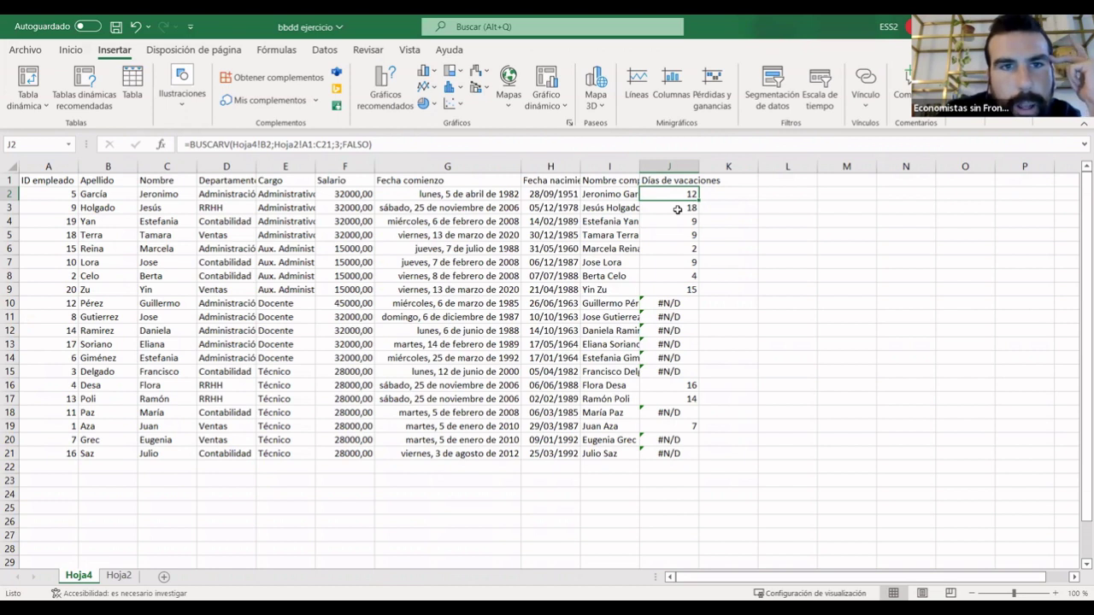
left_click(677, 209)
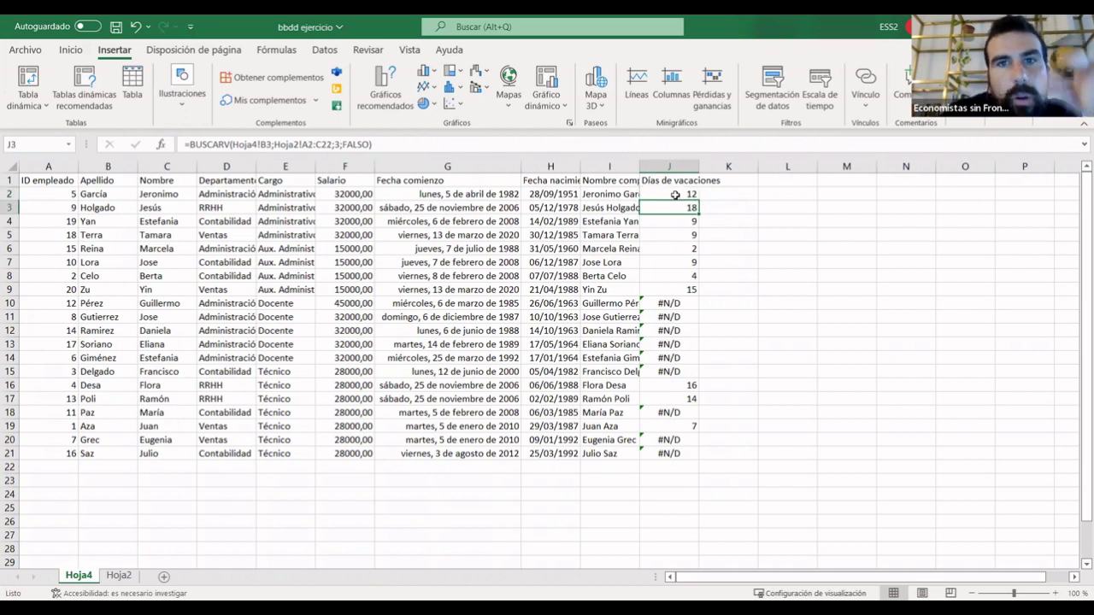
left_click(676, 195)
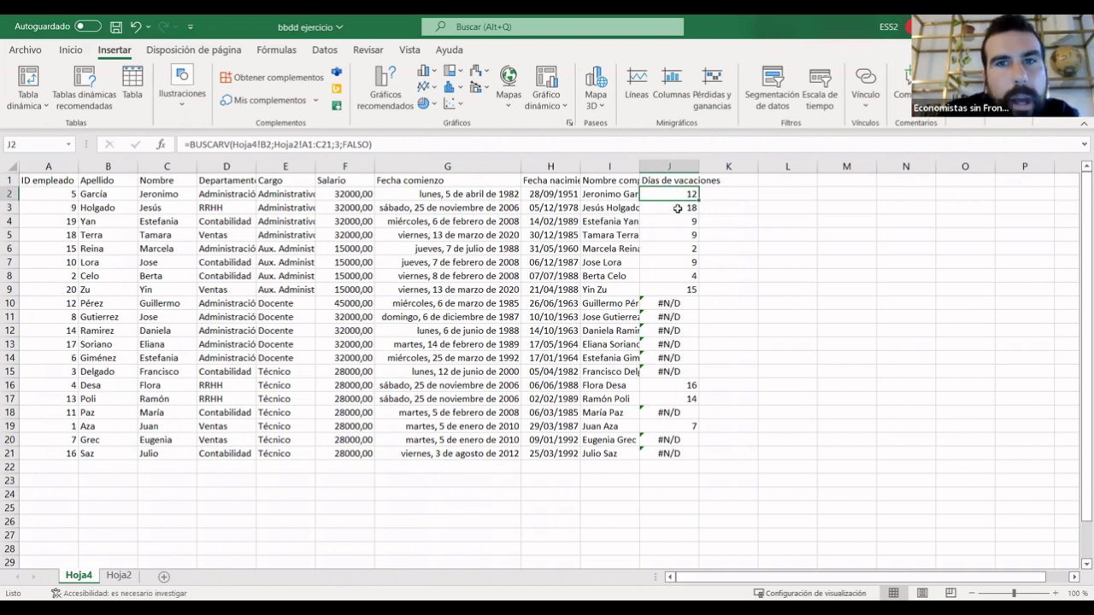
left_click(677, 209)
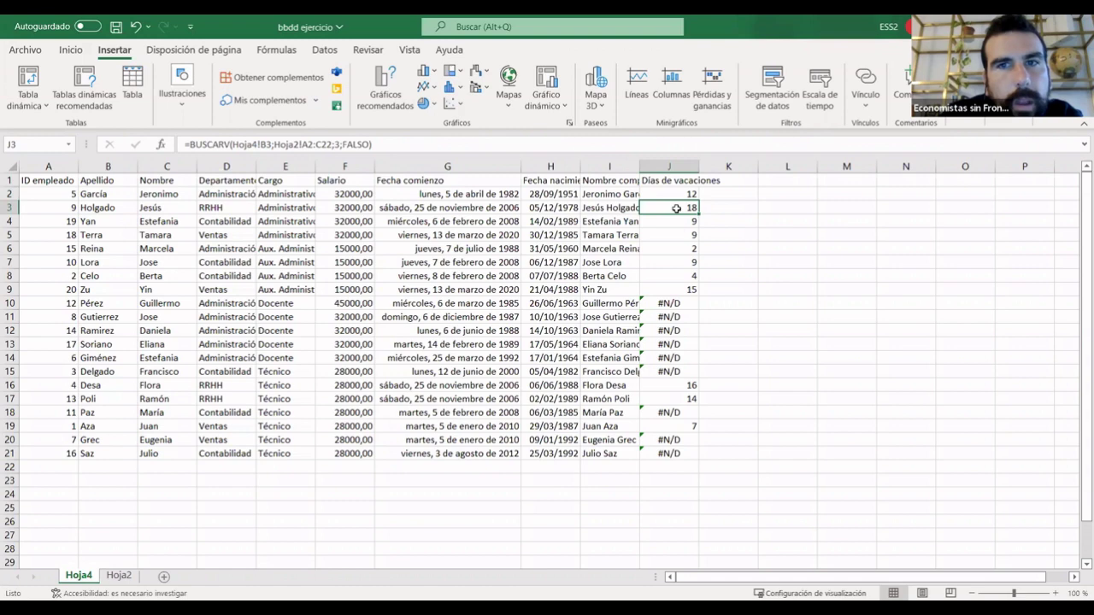
left_click(119, 576)
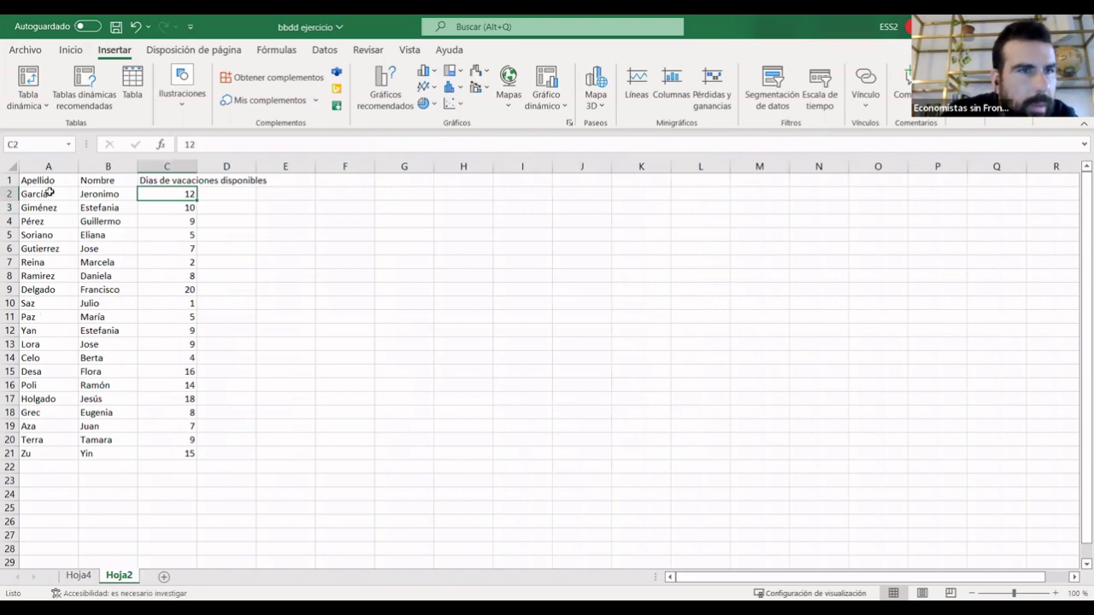
left_click(50, 192)
left_click(190, 467)
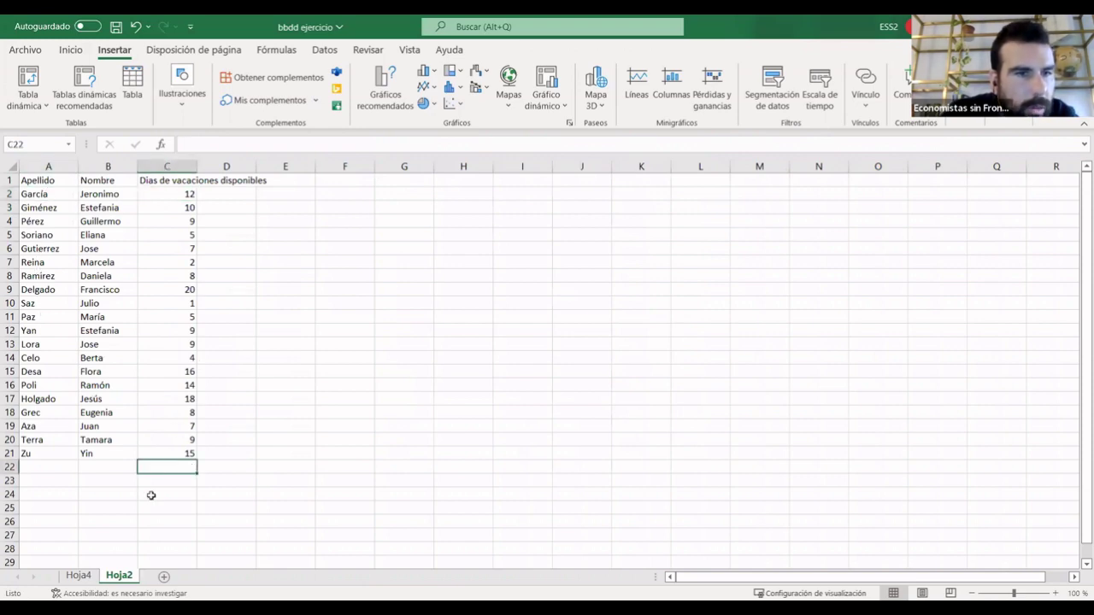
left_click(77, 576)
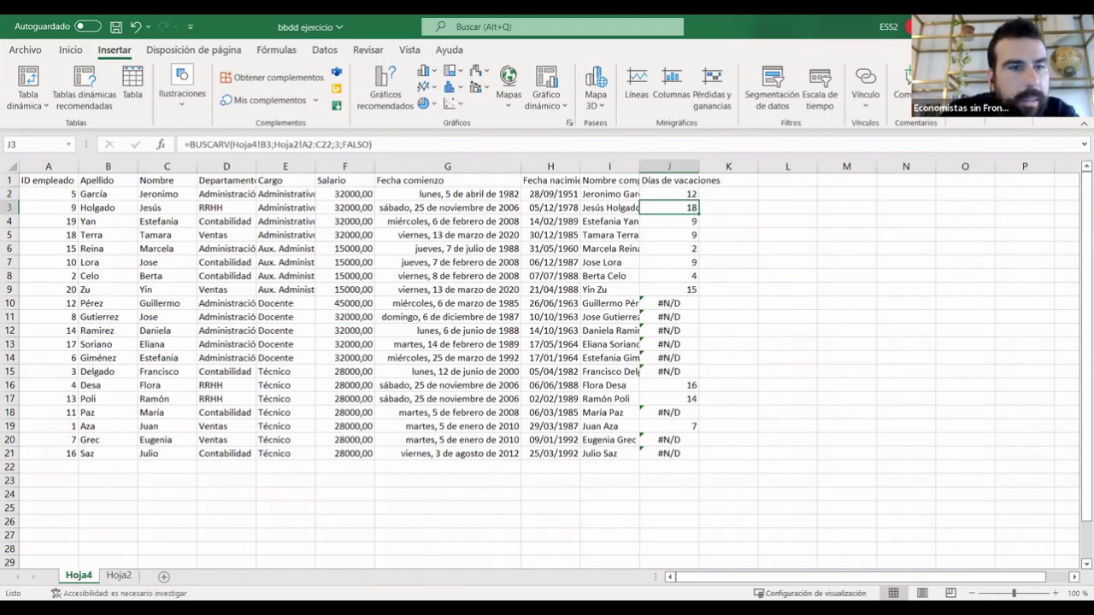
left_click(118, 576)
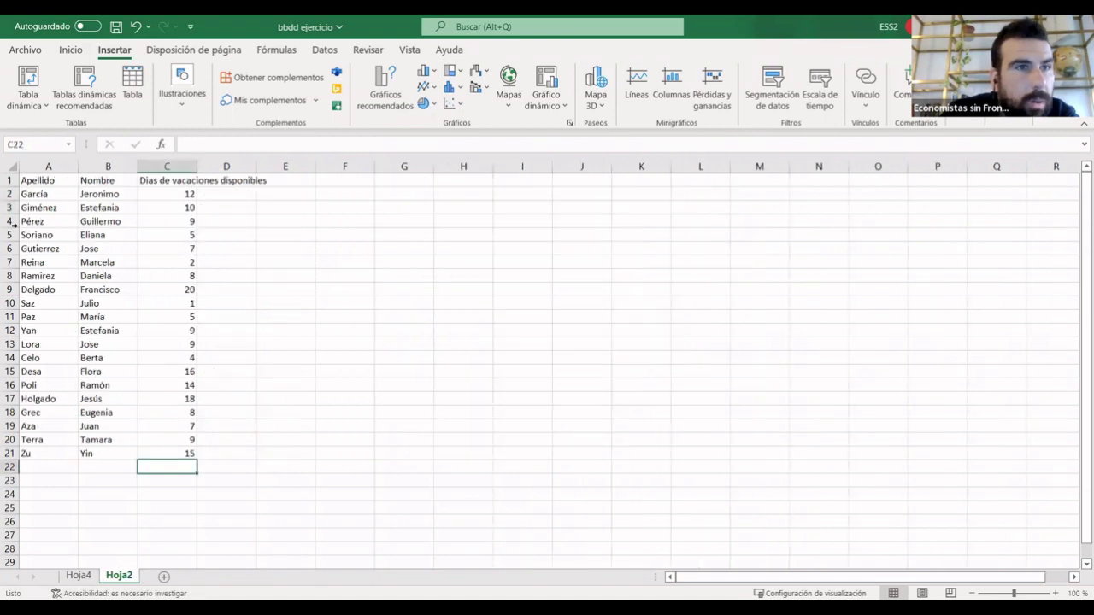
left_click(84, 575)
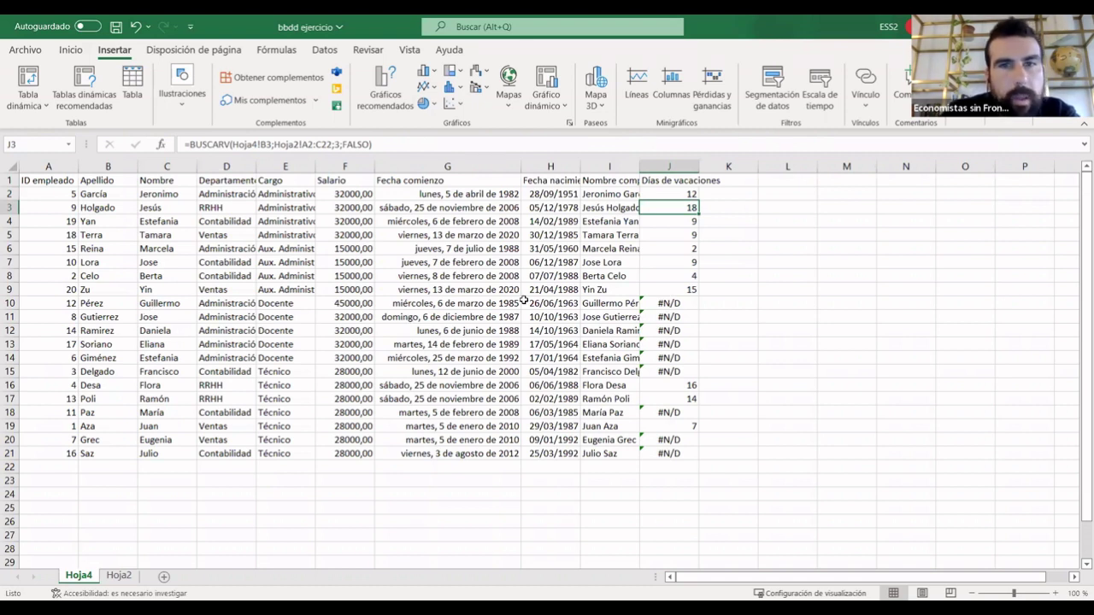
left_click(658, 303)
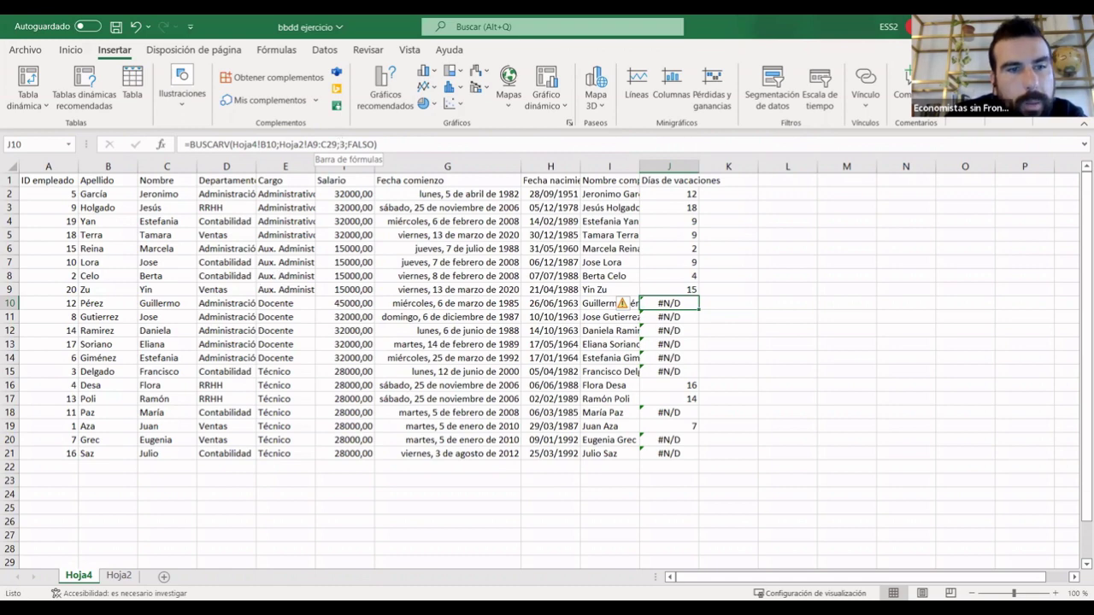
On Hoja2, highlight the range starting at A9 that J10's shifted lookup searches.
left_click(119, 575)
left_click(22, 291)
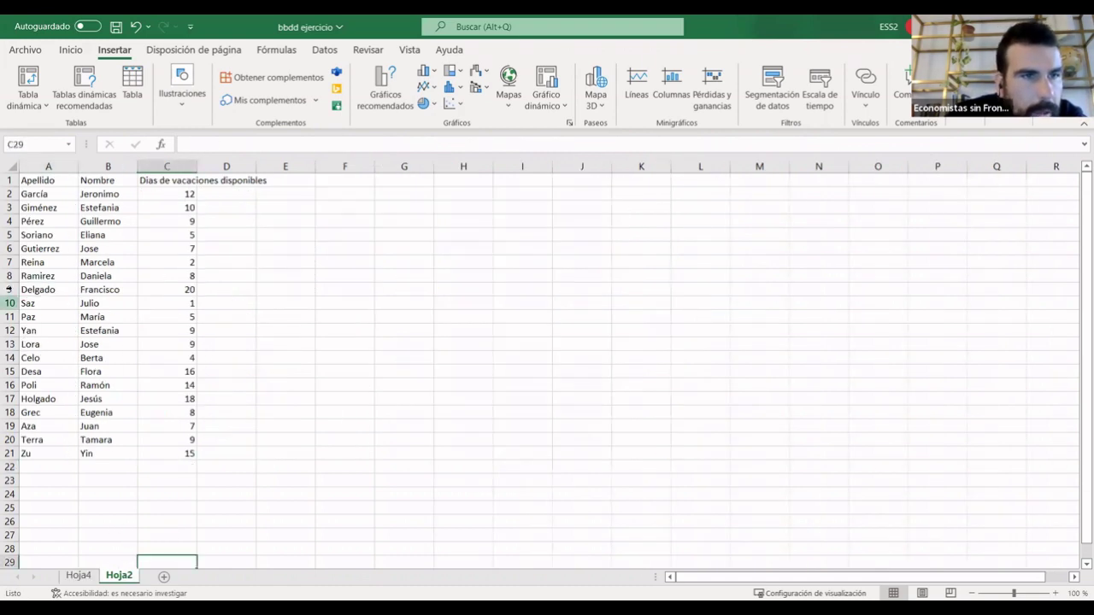
left_click_drag(38, 294, 188, 564)
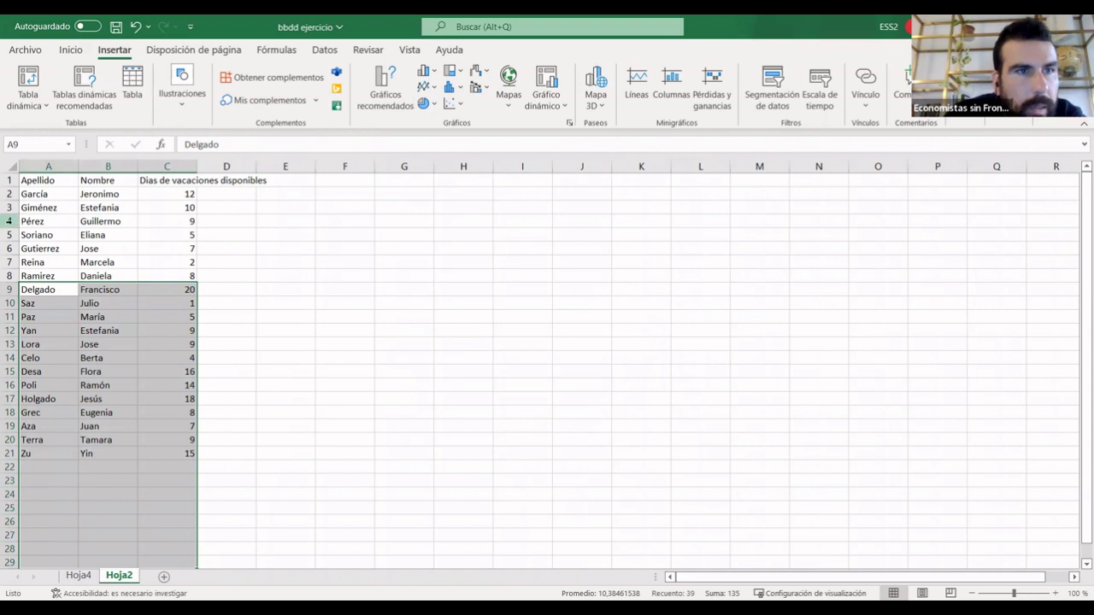
left_click(9, 221)
left_click(9, 222)
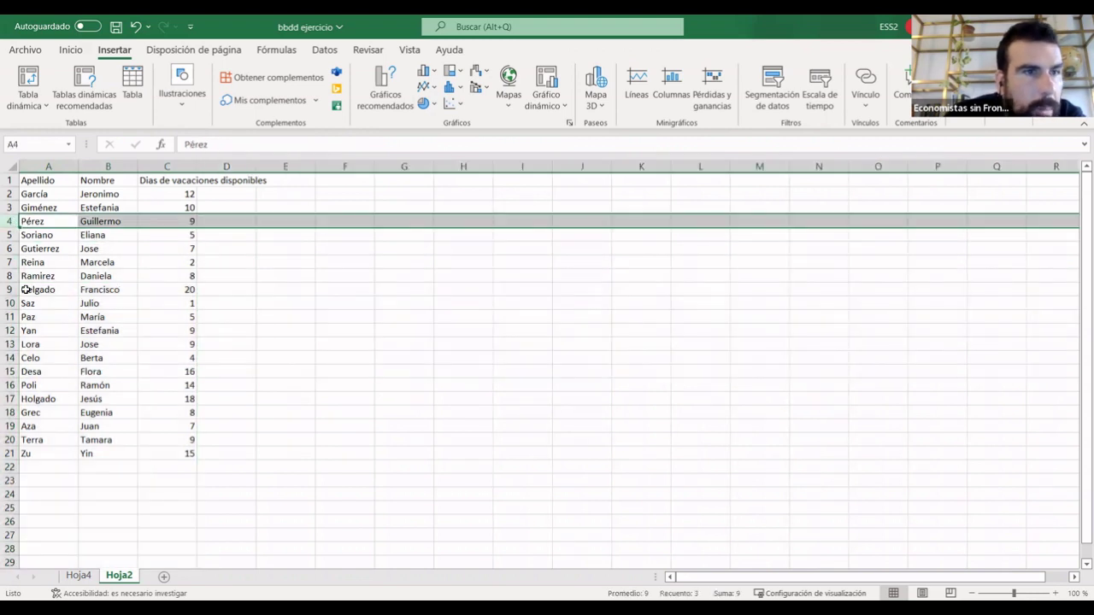
mouse_move(27, 290)
left_mouse_down()
mouse_move(125, 464)
mouse_move(174, 488)
mouse_move(189, 559)
left_mouse_up()
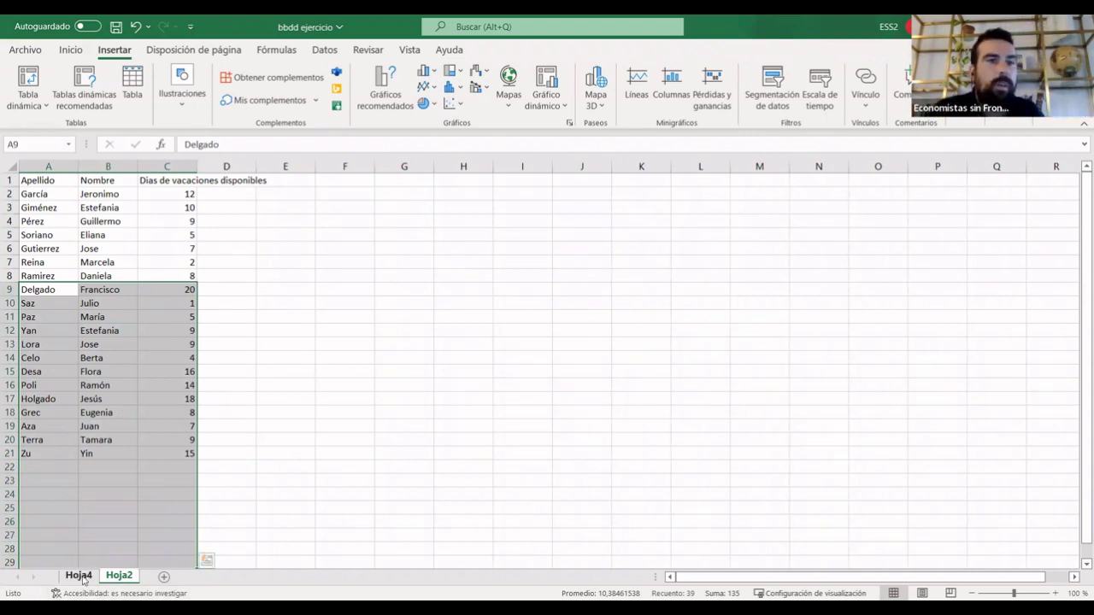
left_click(78, 578)
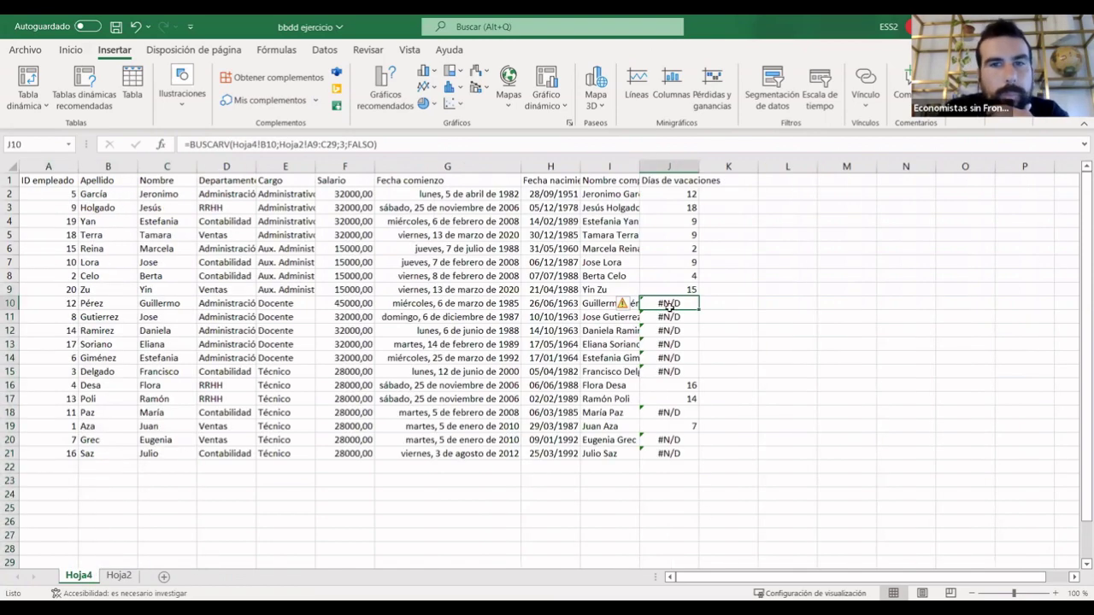
Compare J11's lookup range with rows 10–30 of Hoja2, then view J2's BUSCARV formula.
left_click(680, 319)
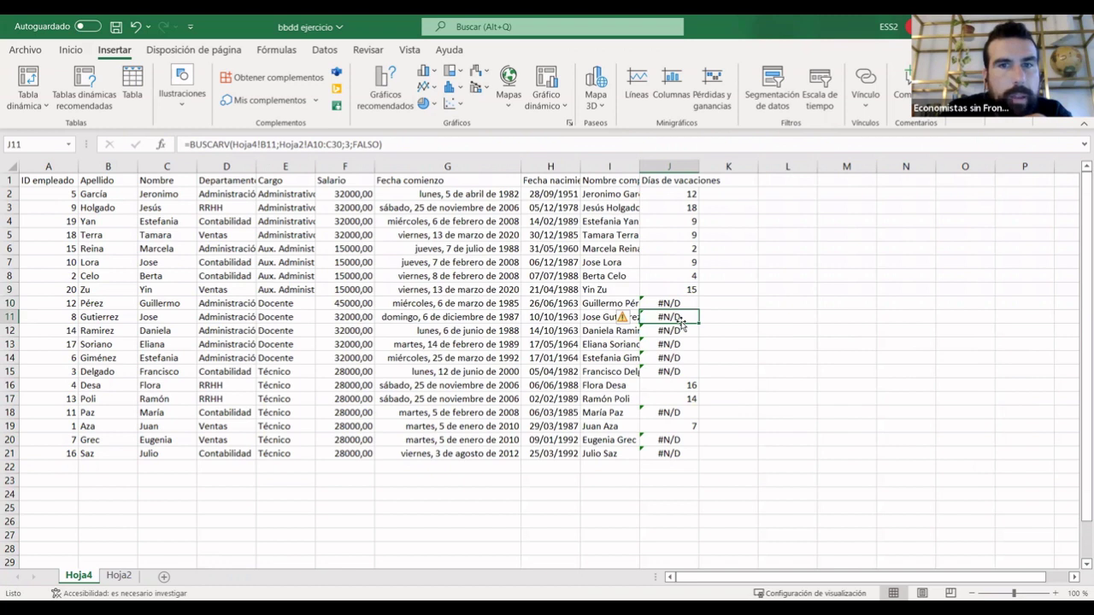
left_click(119, 575)
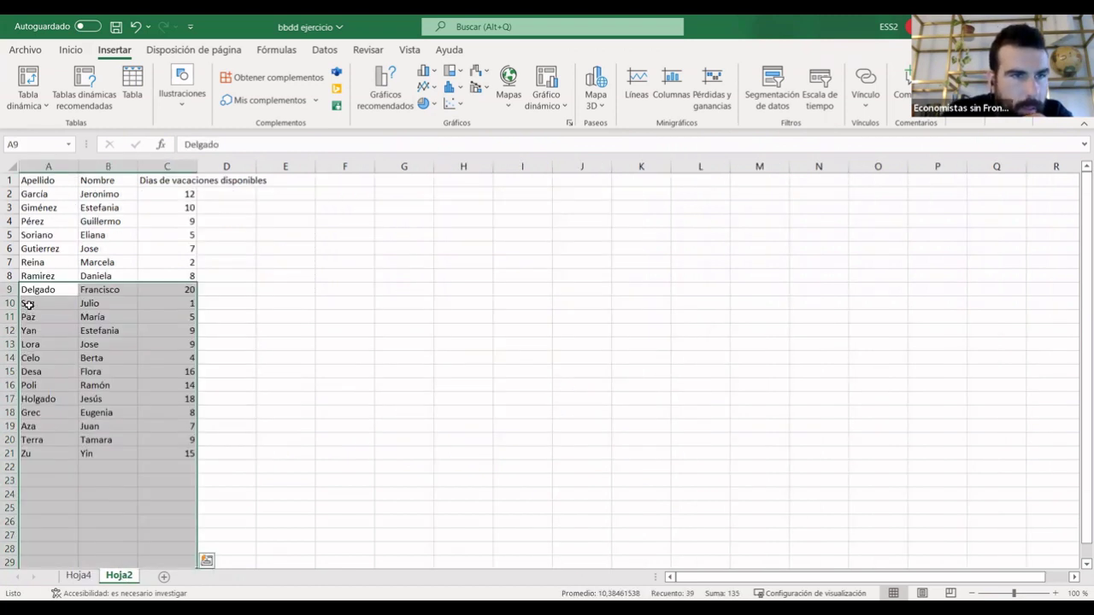
mouse_move(28, 305)
left_mouse_down()
mouse_move(194, 541)
mouse_move(257, 551)
left_mouse_up()
left_click(99, 399)
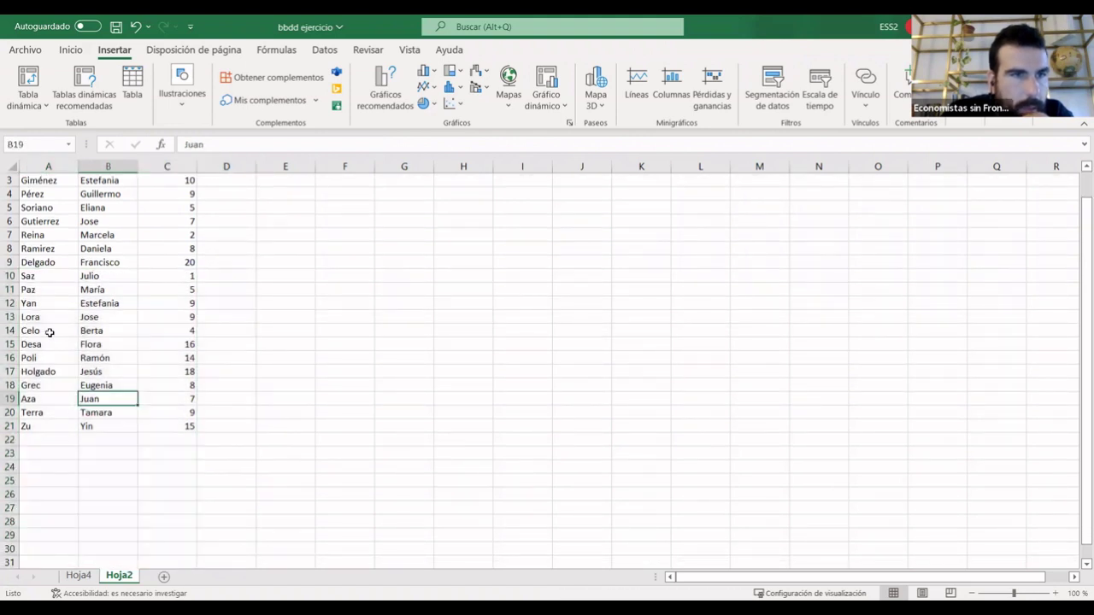
left_click_drag(29, 276, 185, 548)
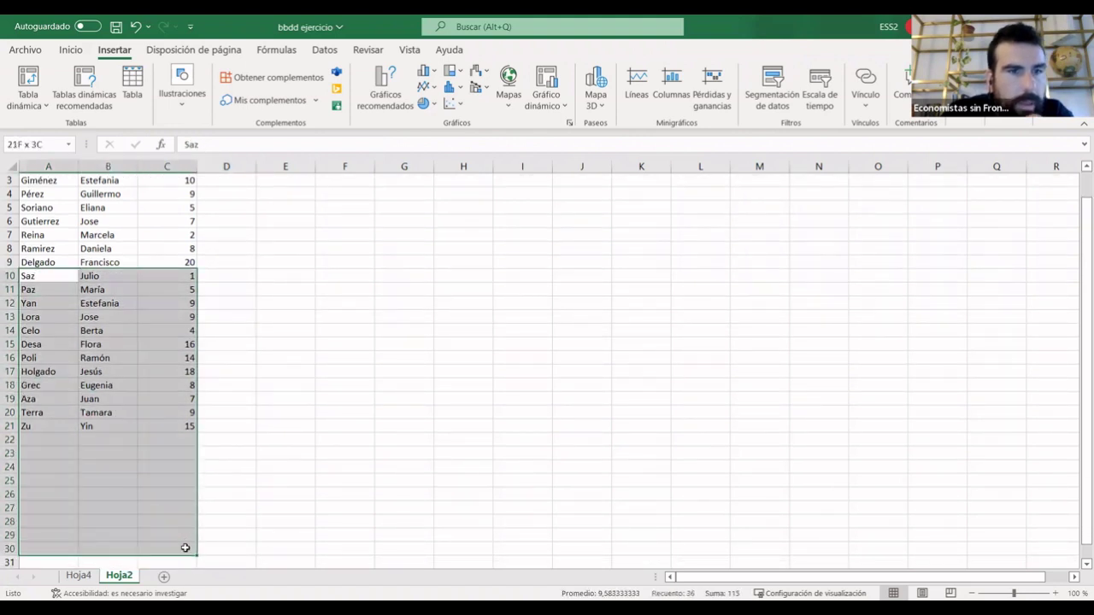
left_click(78, 576)
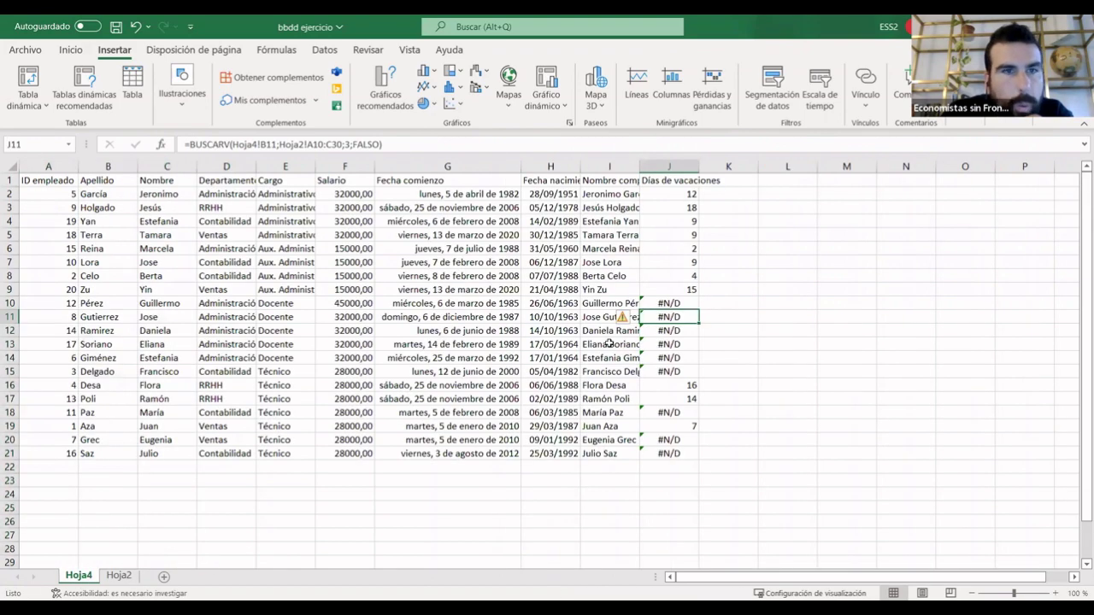
left_click(121, 577)
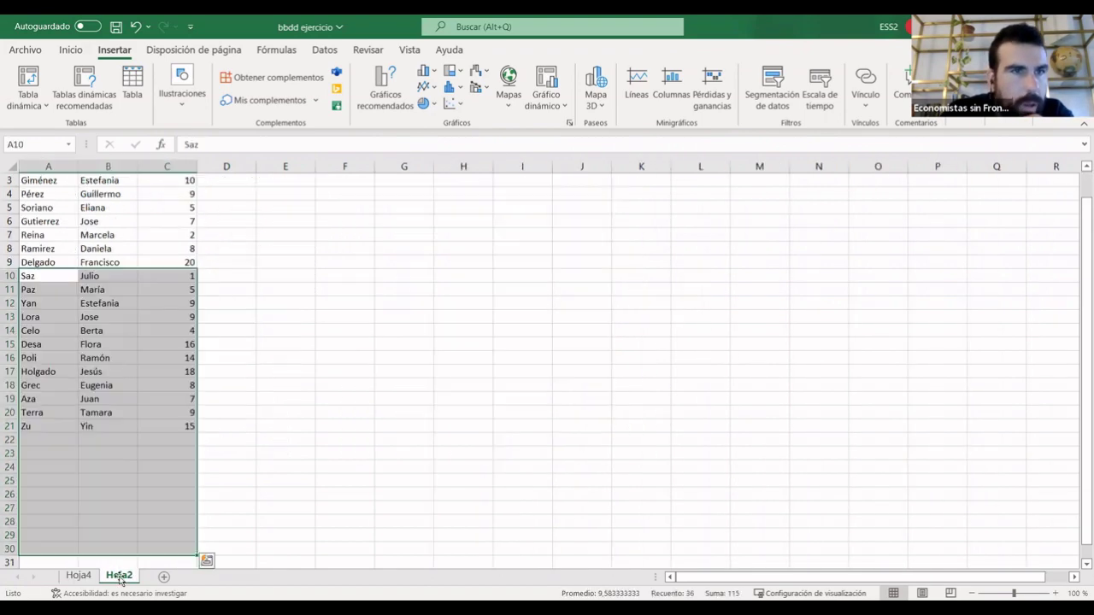
left_click(95, 224)
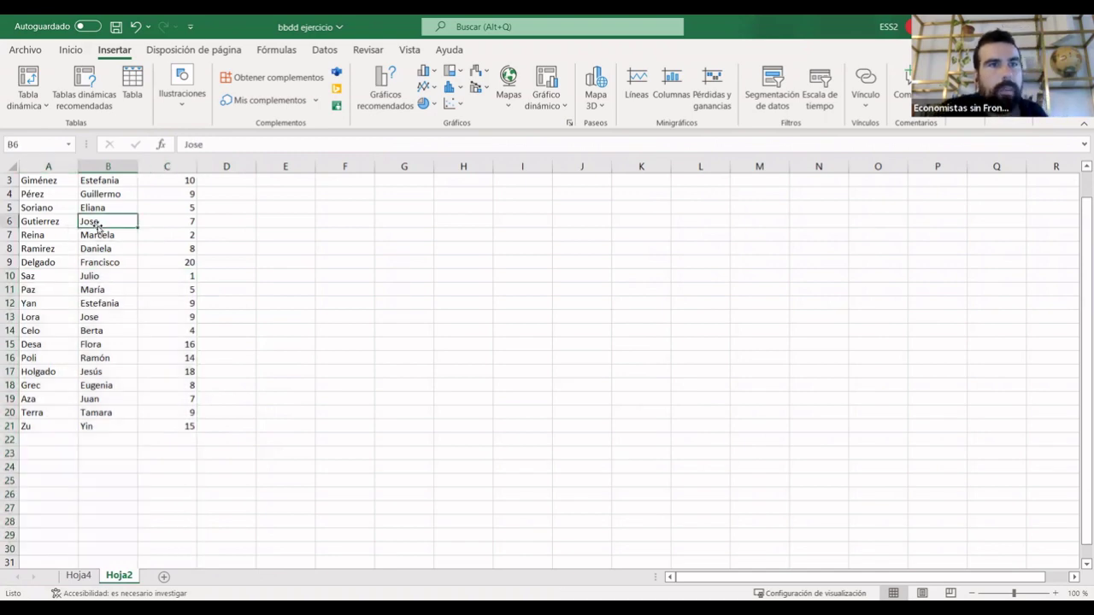
left_click(78, 577)
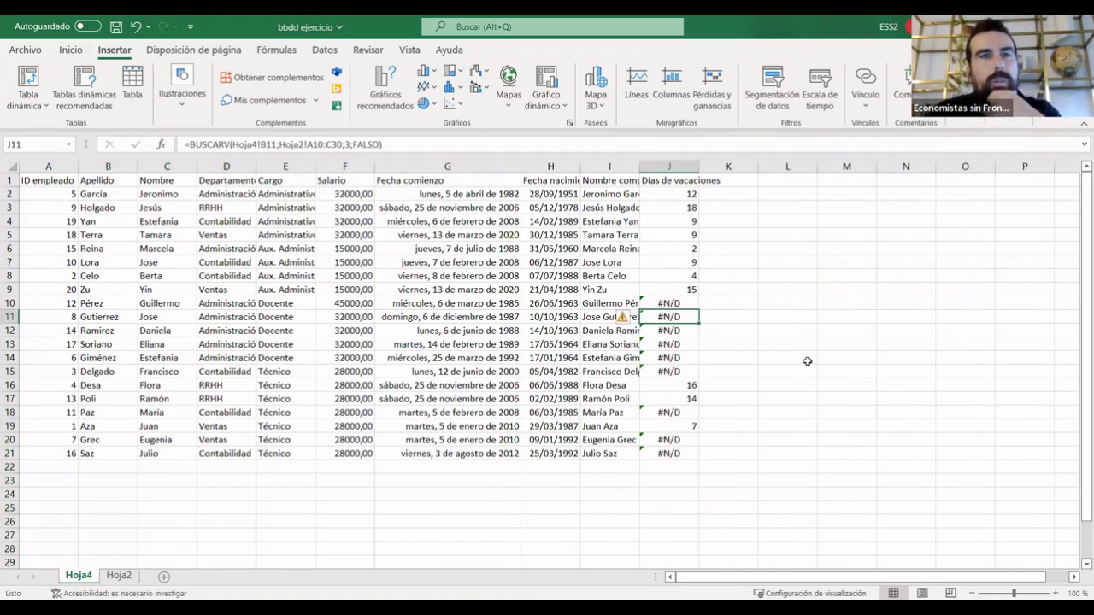
left_click(676, 194)
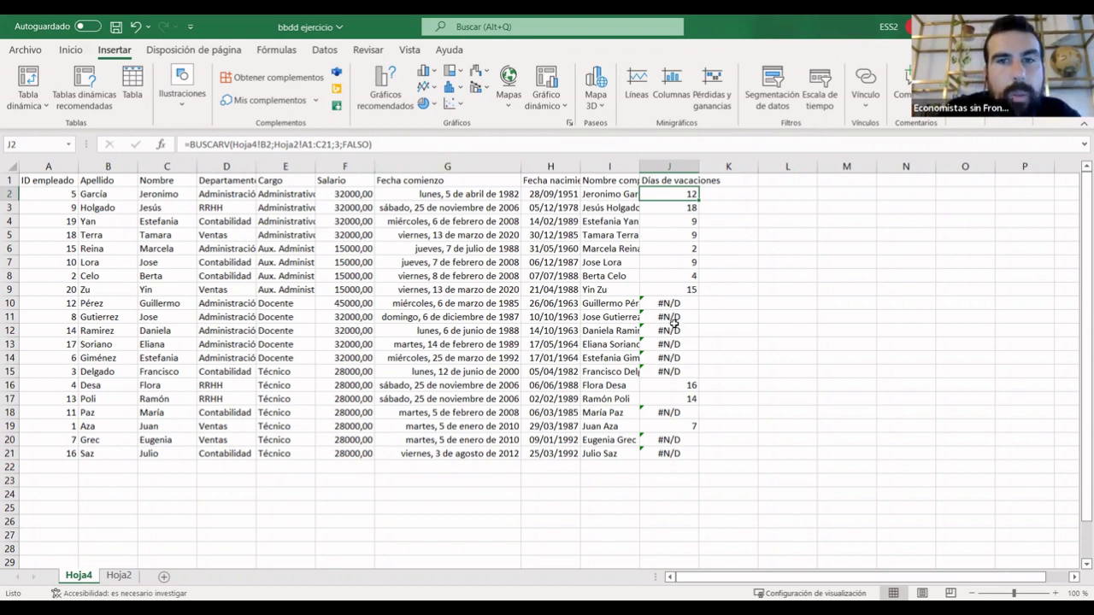
Compare the shifted lookup ranges in J4 and J5, then put J2's formula into edit mode.
key("Down")
key("Down")
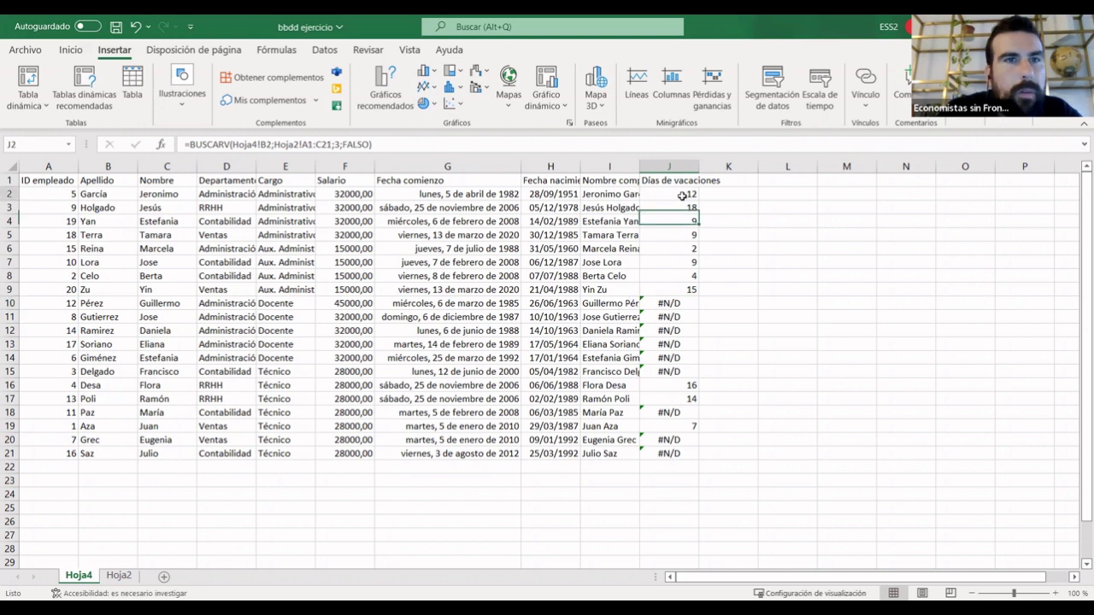
left_click(682, 196)
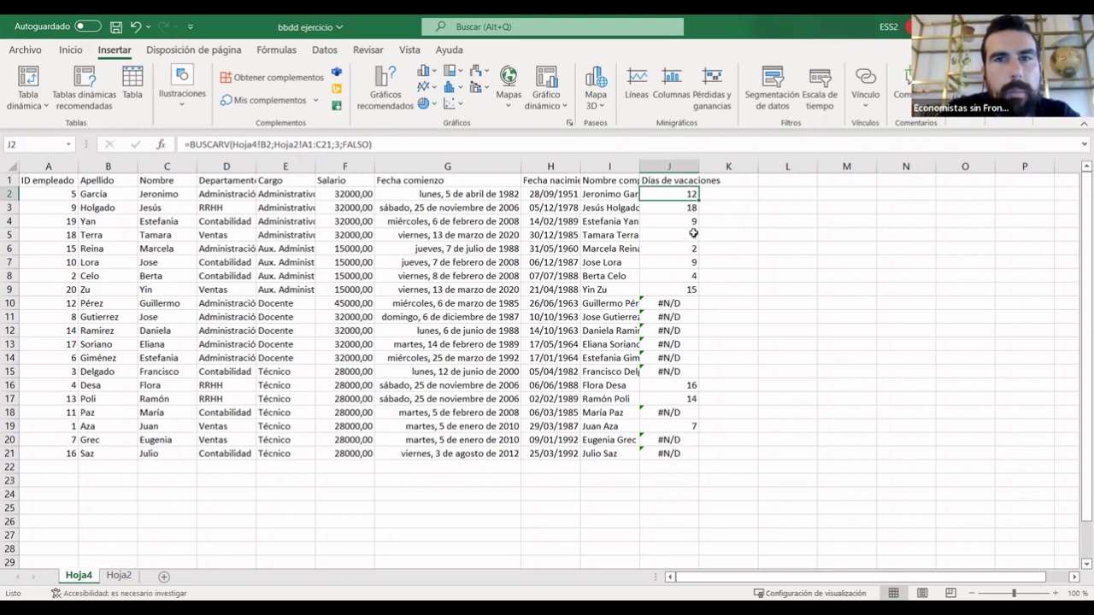
left_click(681, 222)
key("F2")
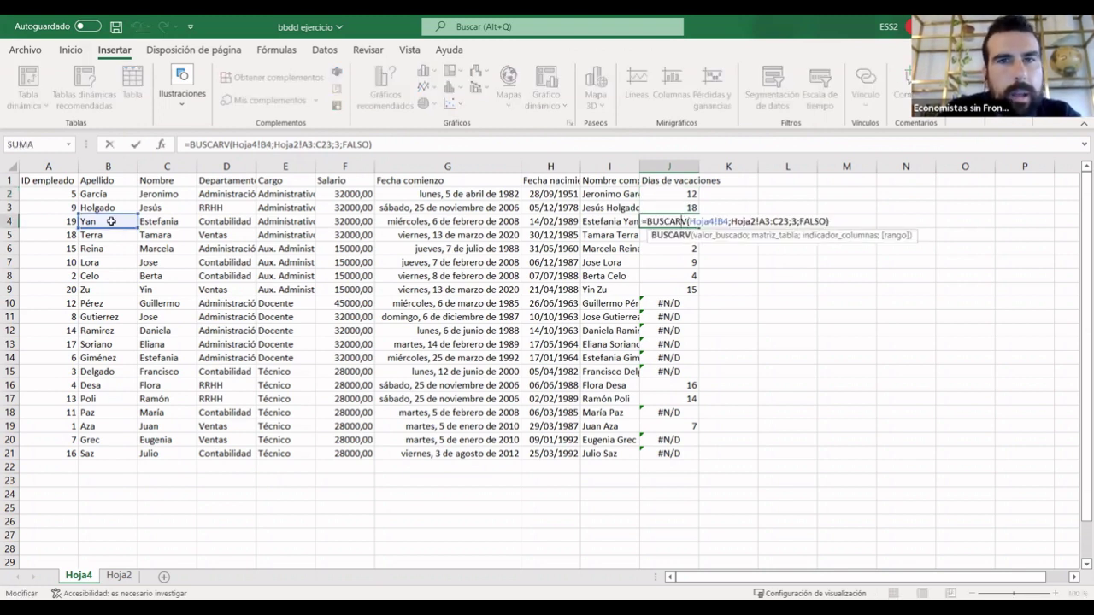
left_click(111, 221)
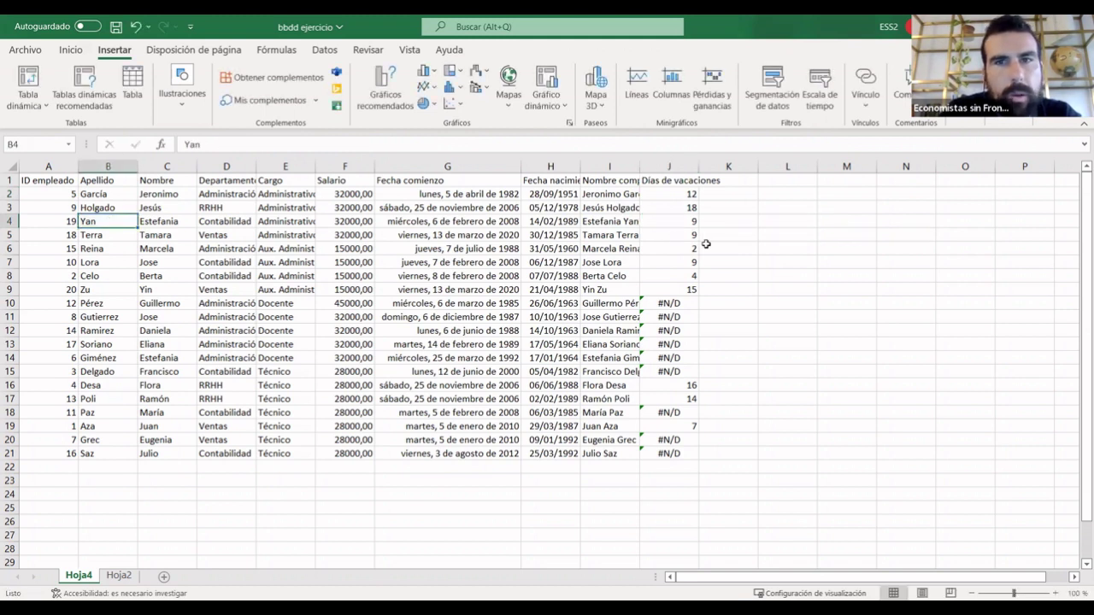
left_click(679, 237)
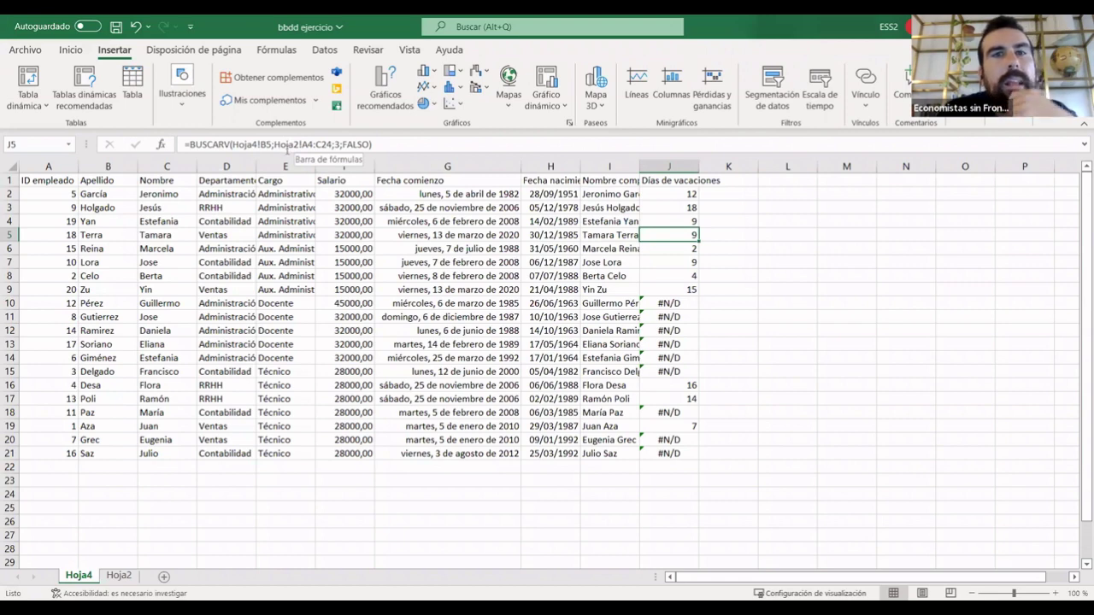
left_click(688, 193)
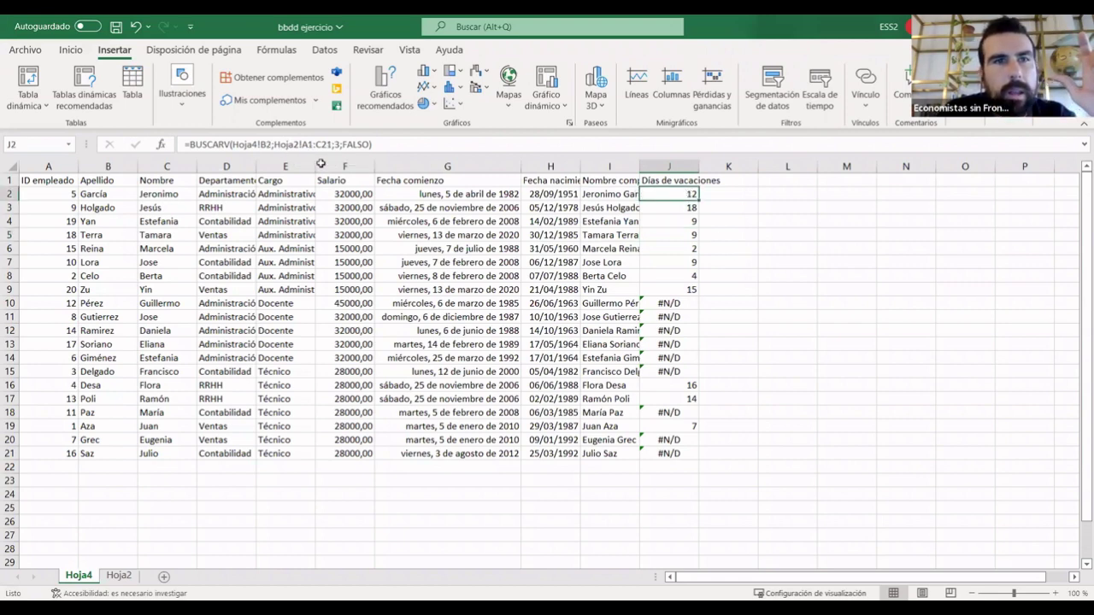
double_click(664, 194)
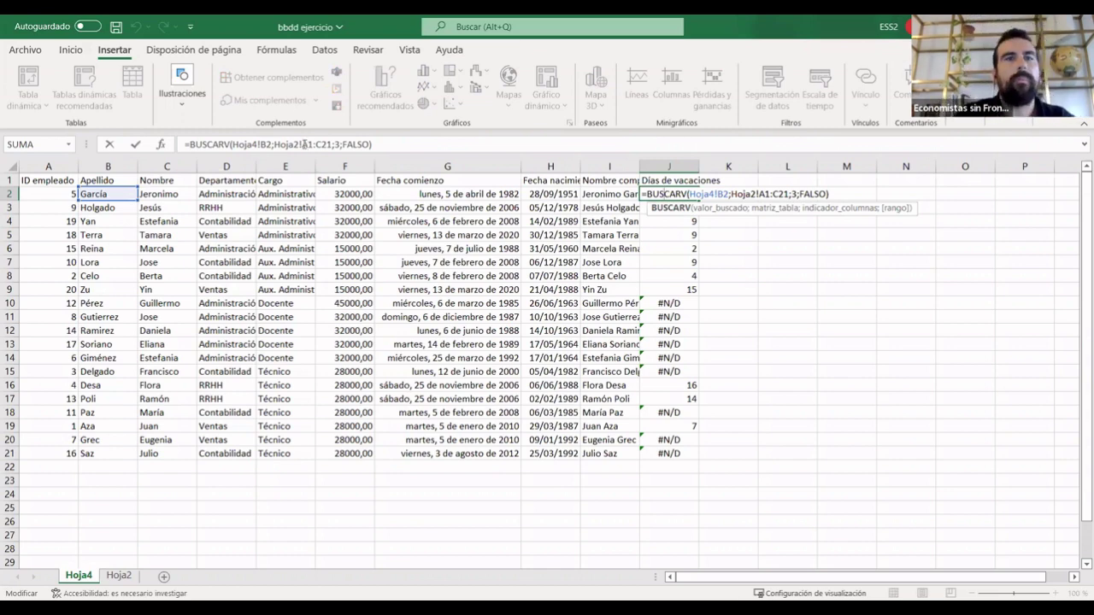
Change J2's table range to Hoja2!$A$1:$C$21, keeping the result 12, and review Hoja2.
left_click(303, 144)
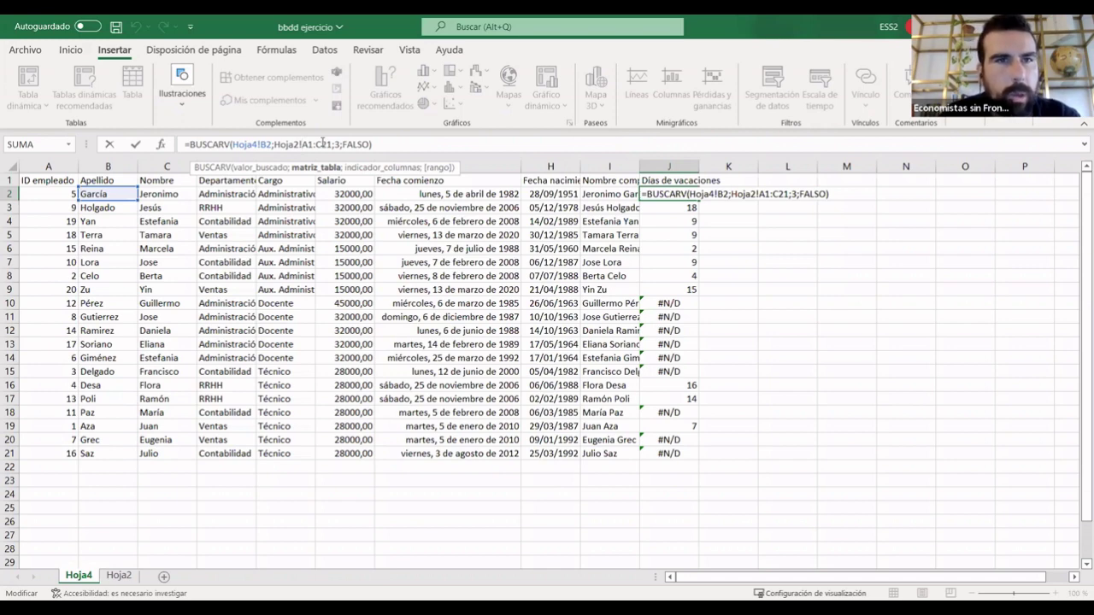
type("$A")
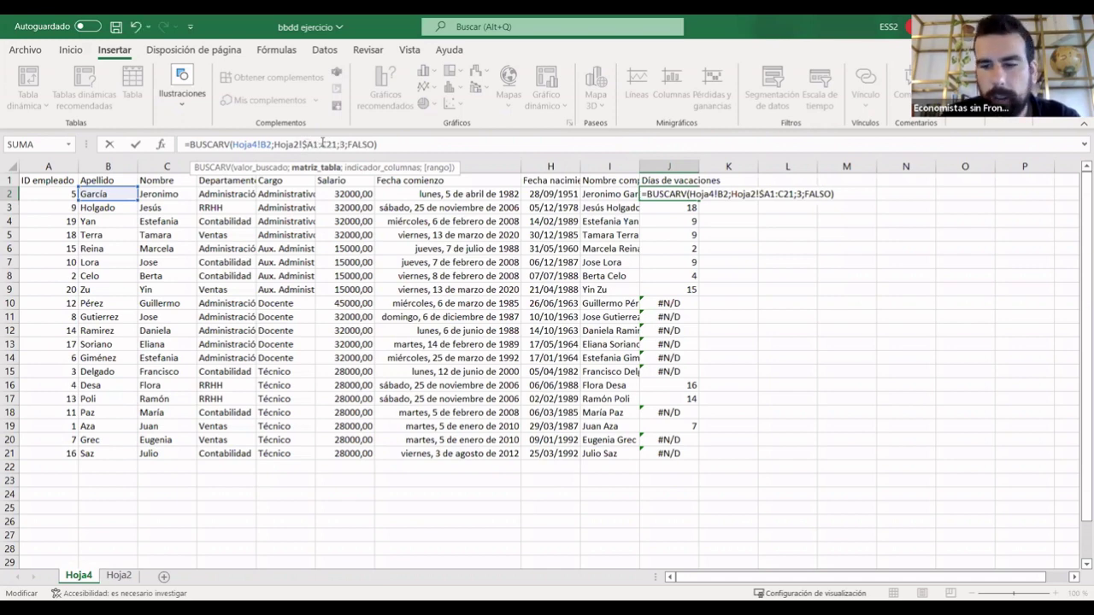
type("$")
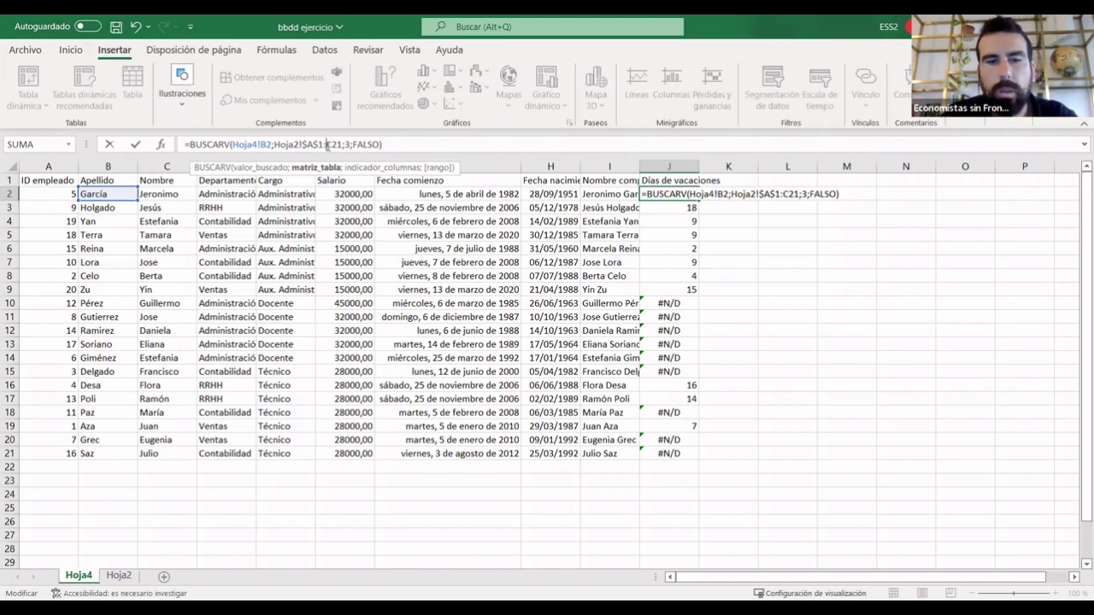
type("$A")
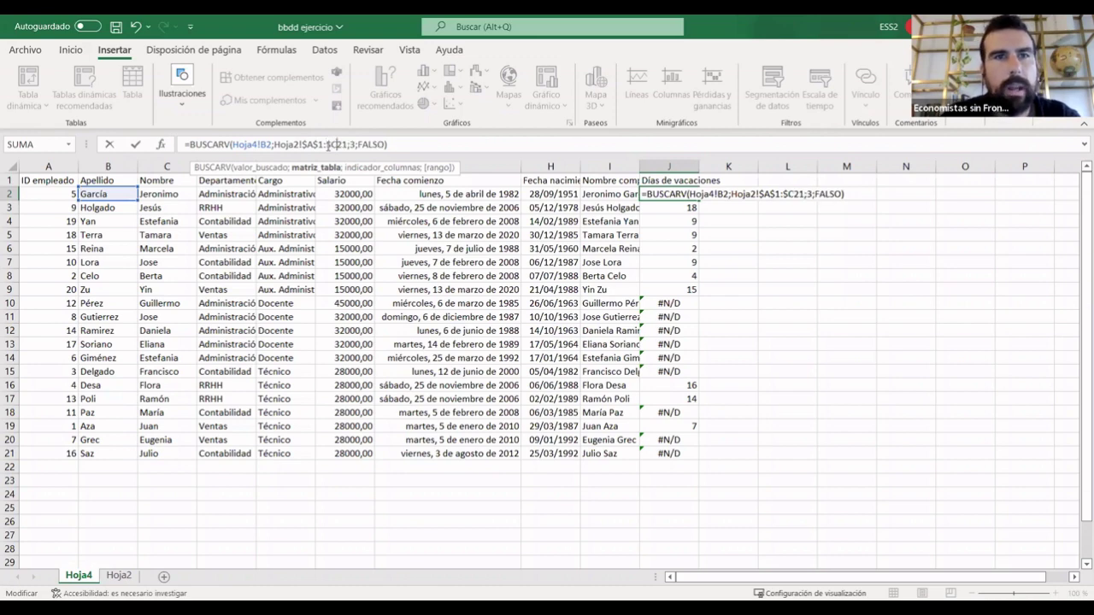
type("$")
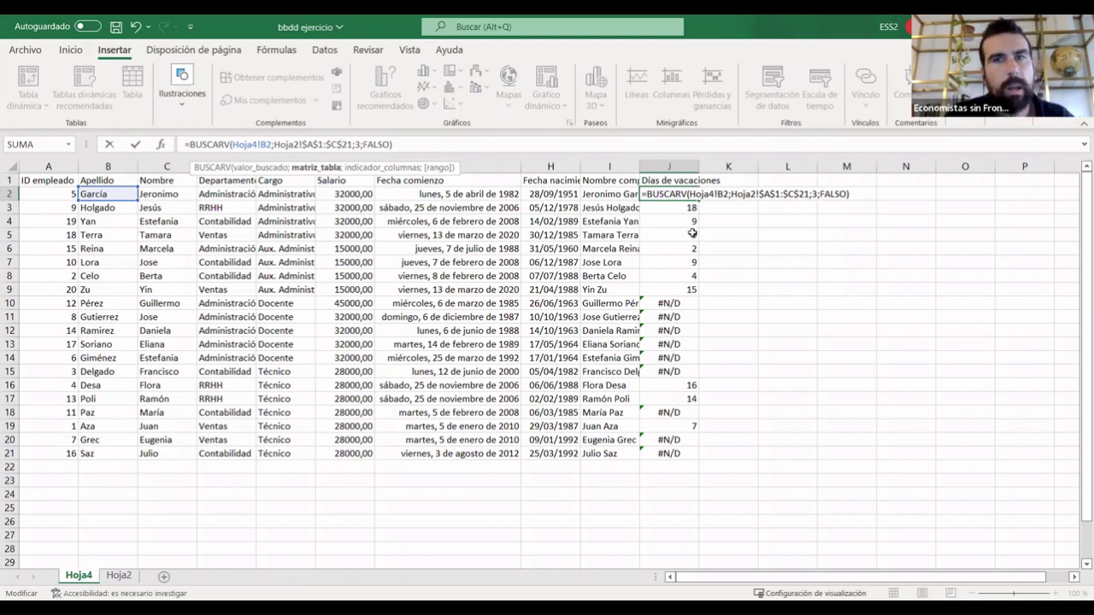
key("Return")
left_click(673, 193)
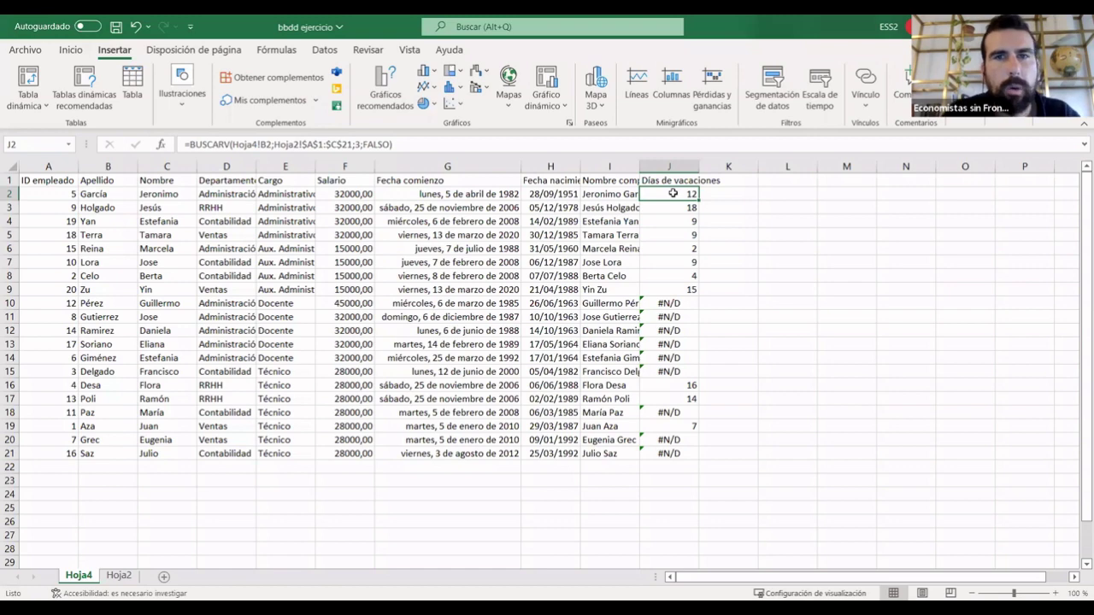
left_click(119, 576)
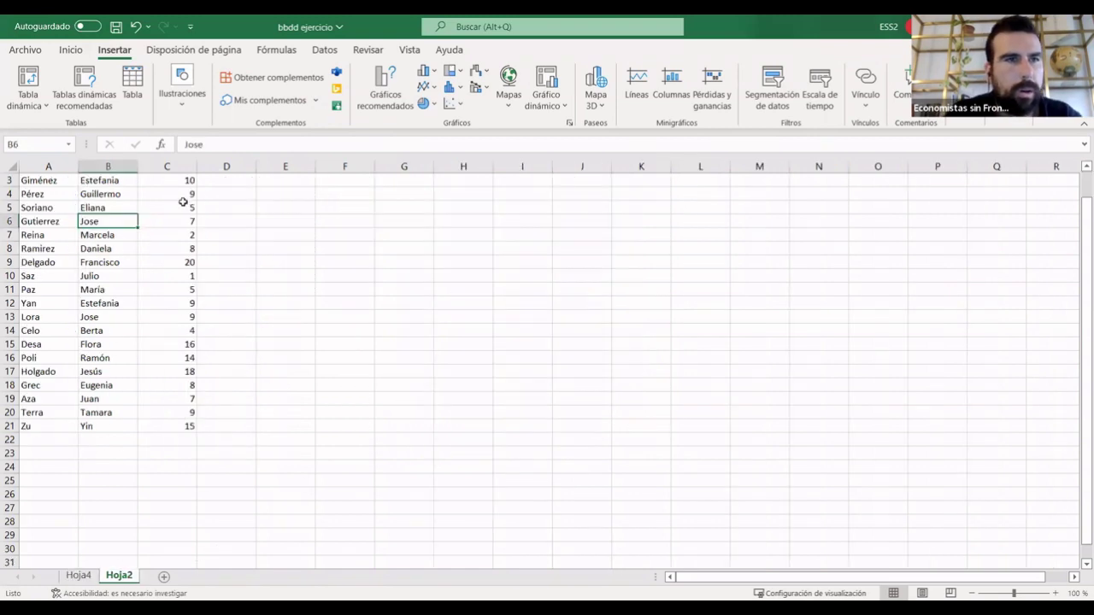
scroll(190, 196, "up", 1)
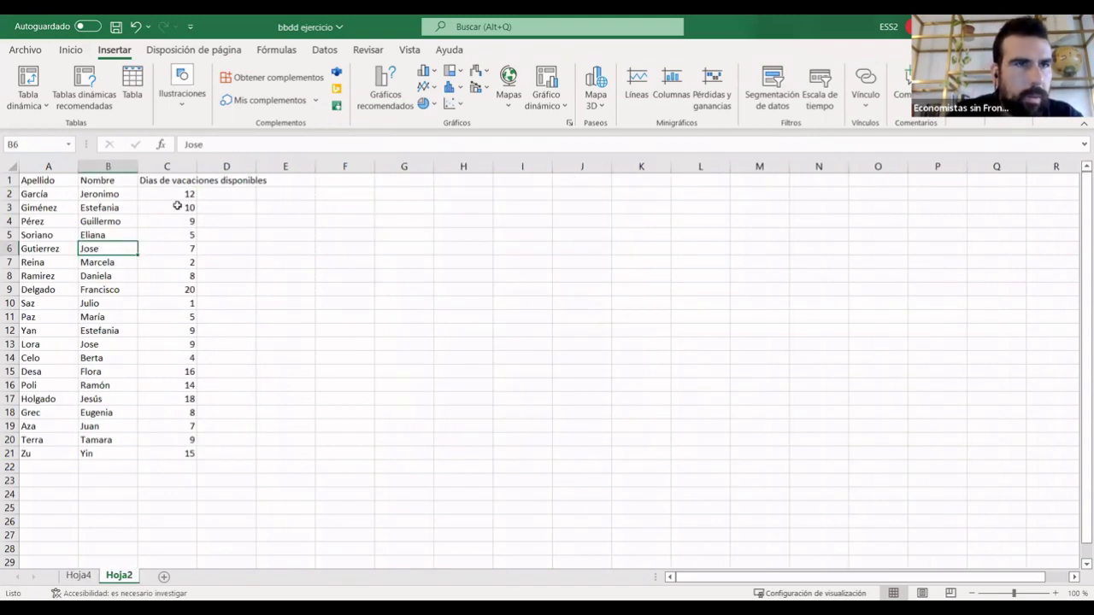
left_click(81, 576)
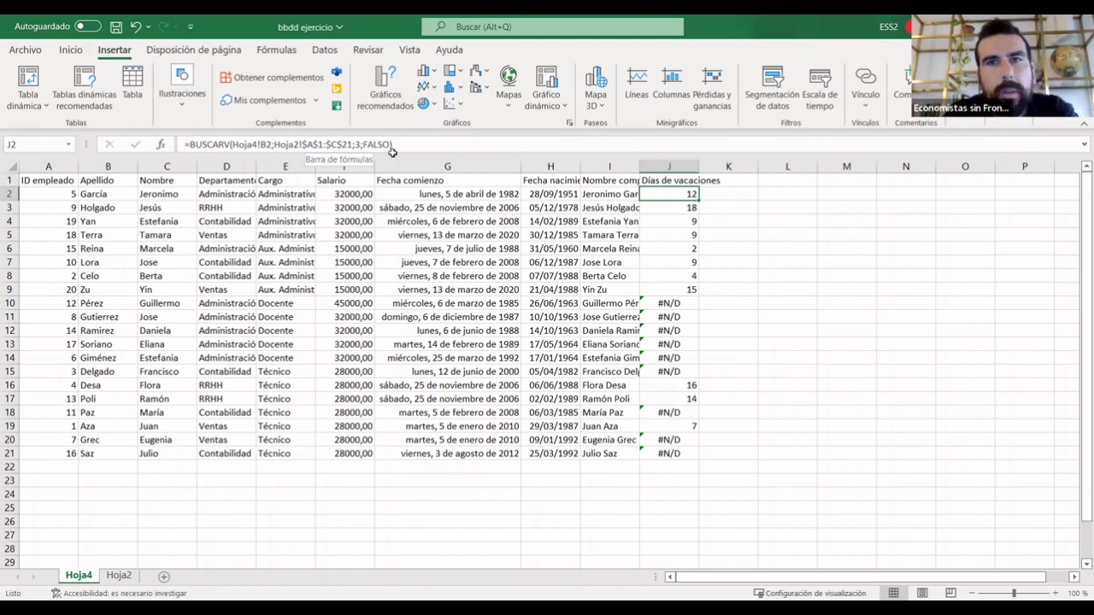
Fill the locked formula from J2 to J21 and verify J11's result against its surname in B11.
left_click(787, 330)
left_click(675, 195)
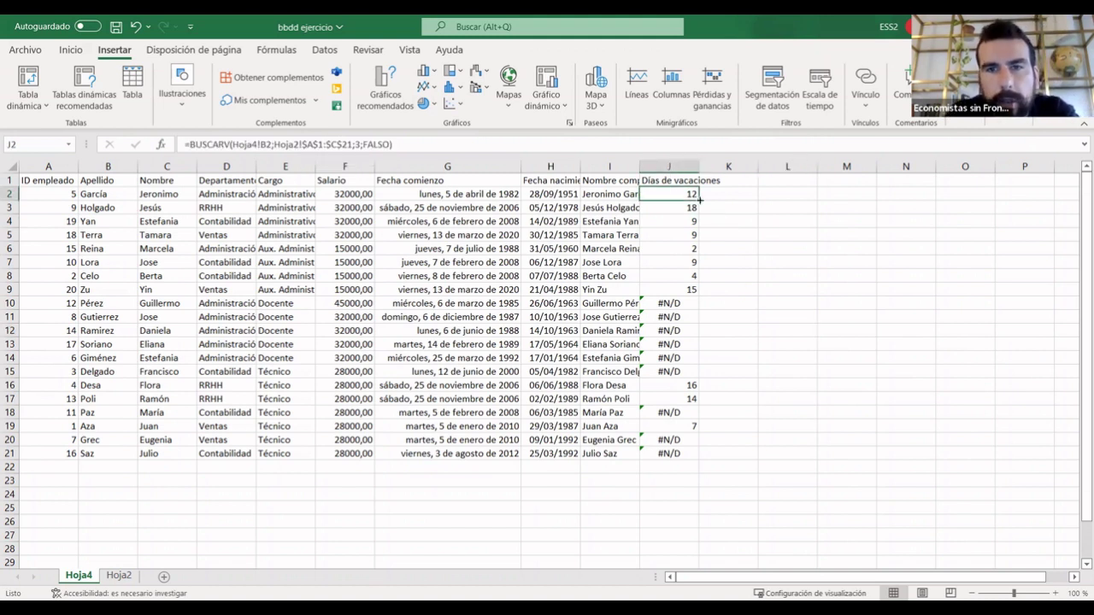
left_click_drag(699, 200, 703, 458)
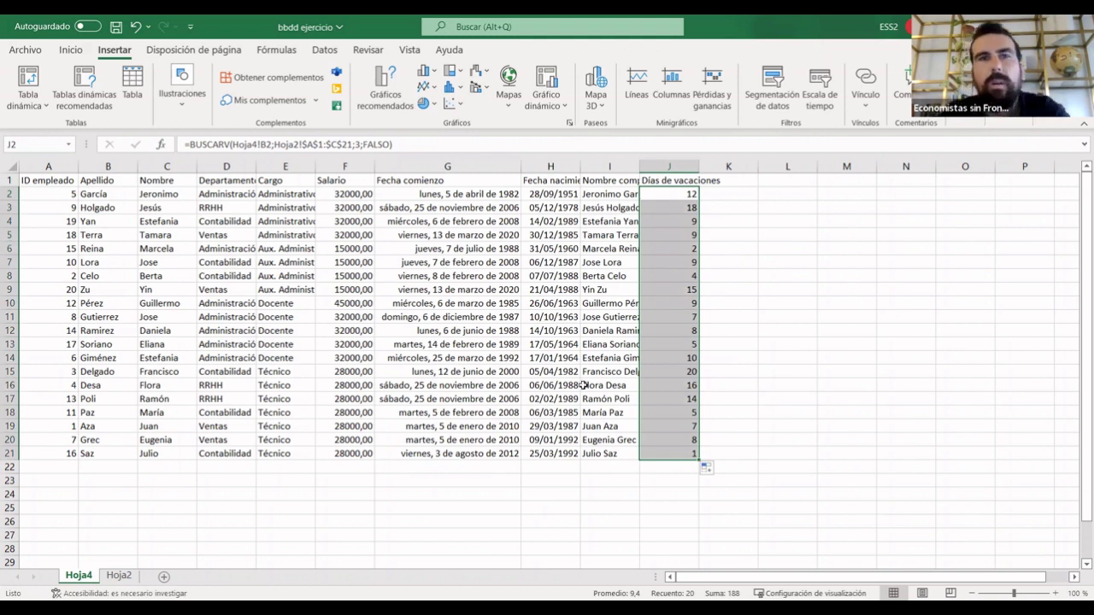
left_click(685, 310)
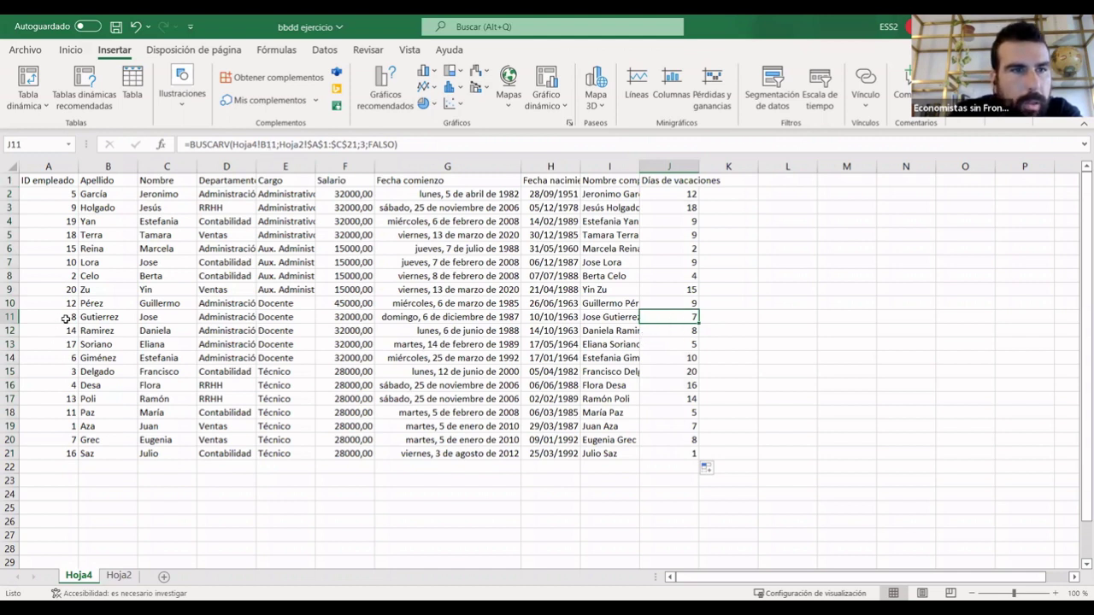
left_click(94, 316)
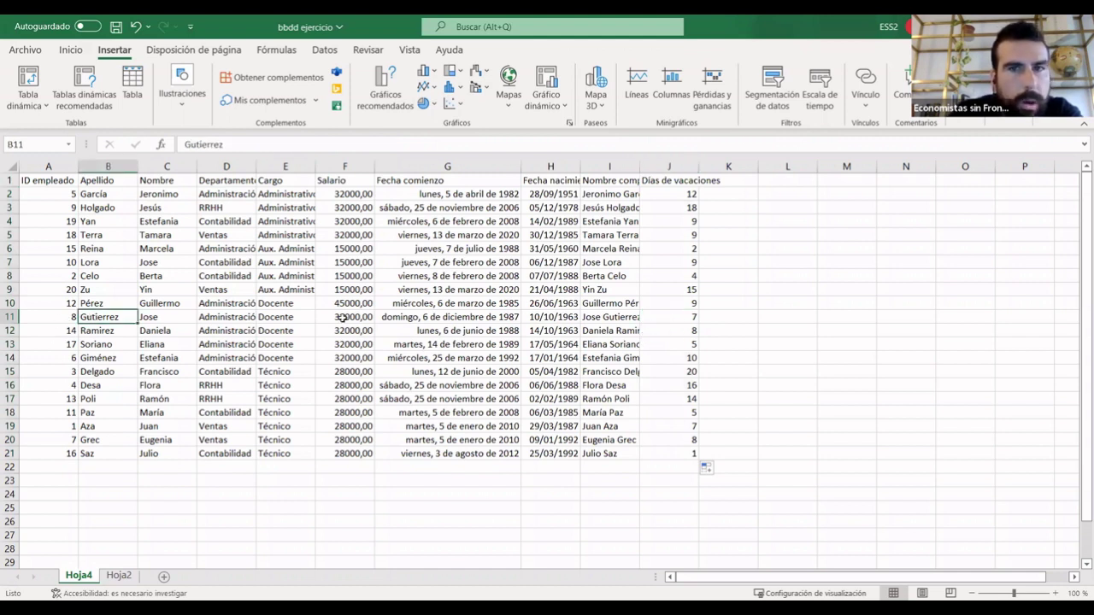
left_click(692, 316)
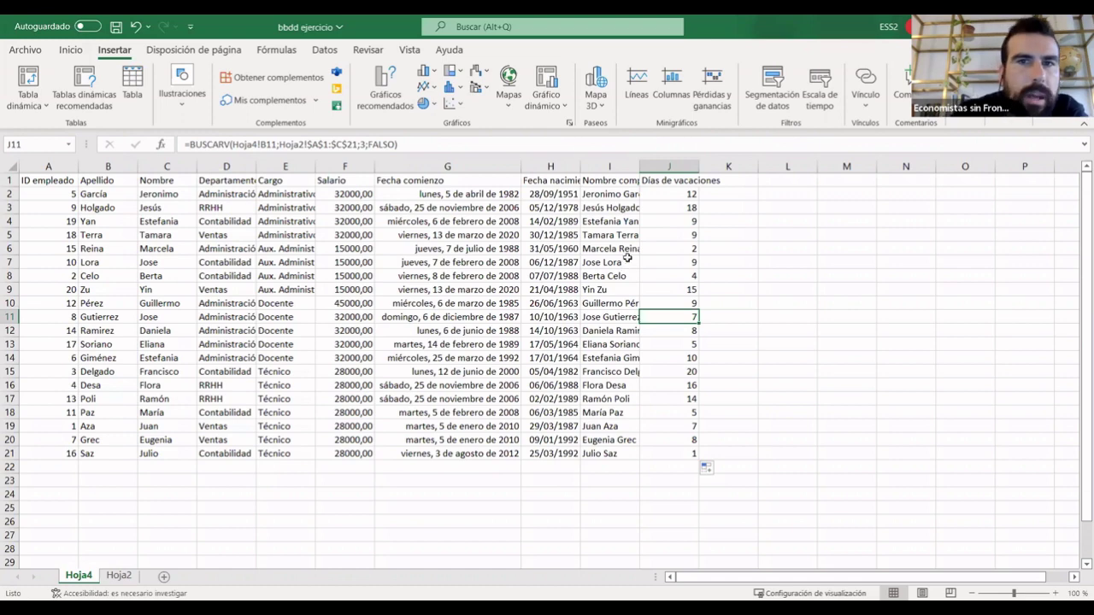
left_click(119, 576)
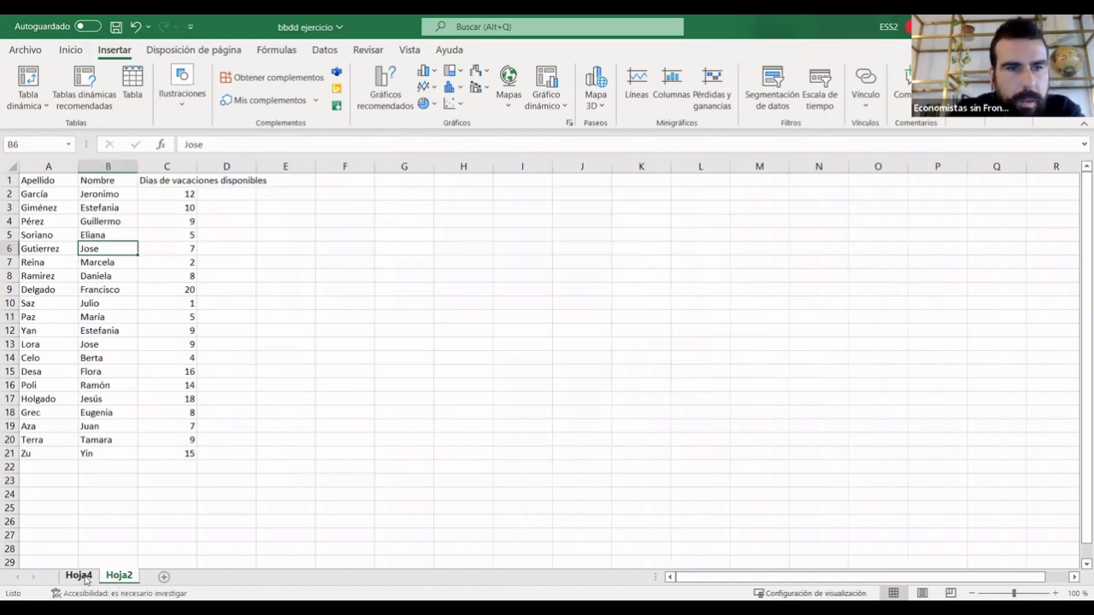
left_click(78, 576)
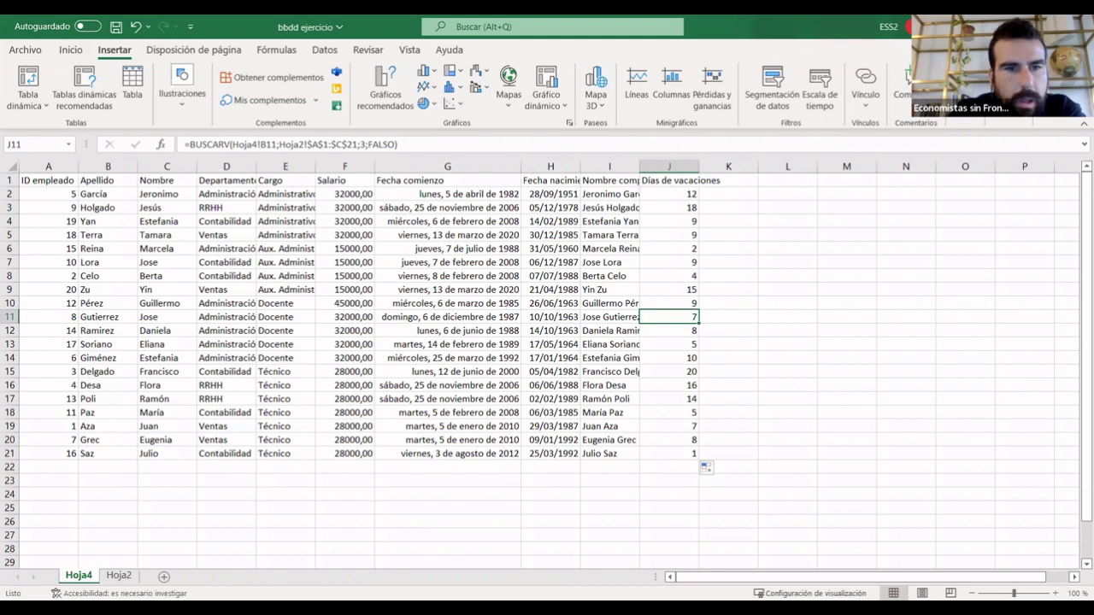